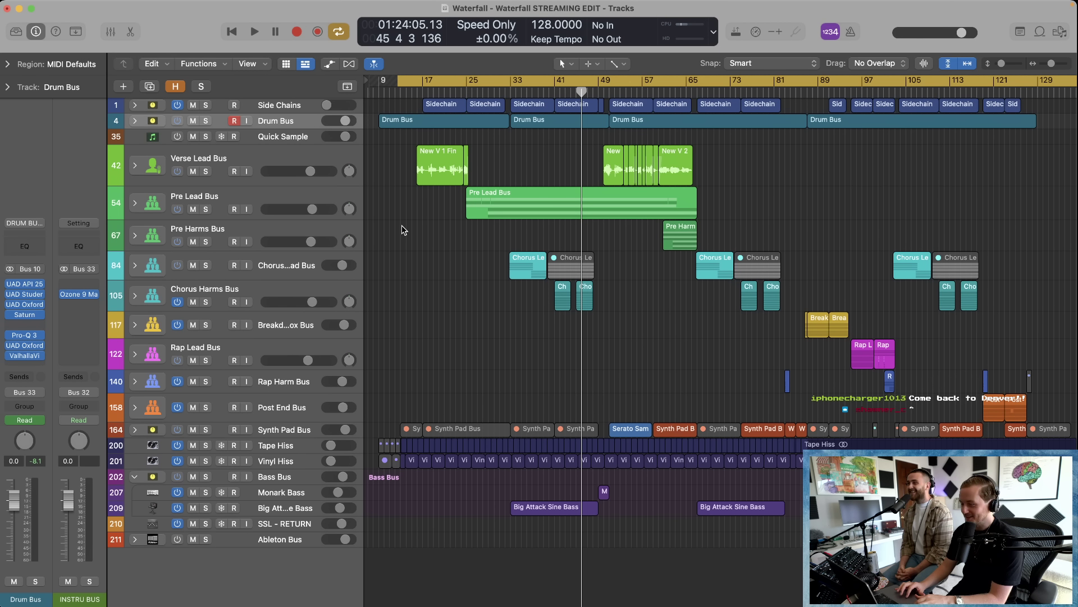
Step: Expand the Drum Bus stack to view its drum tracks, and collapse it again
click(135, 122)
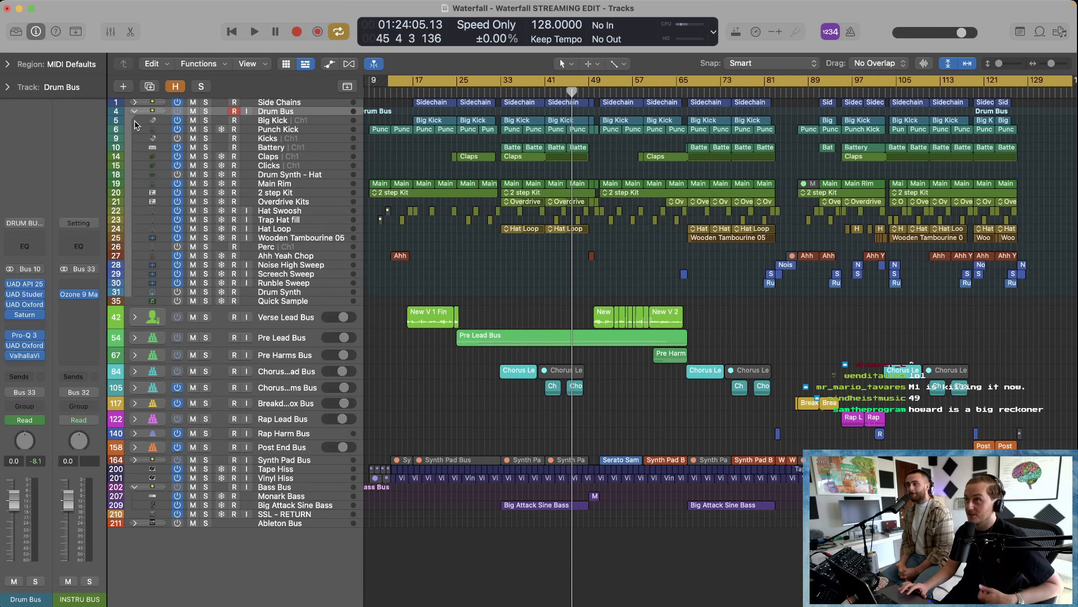
click(135, 122)
click(134, 112)
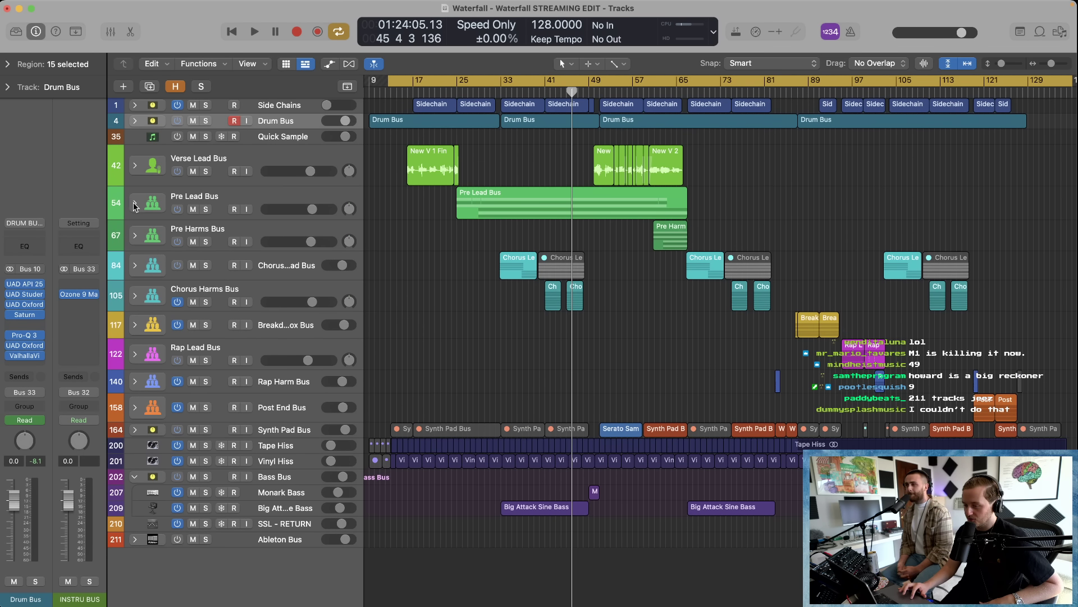
Step: Expand the Pre Harms Bus stack to view its harmony vocal tracks, and collapse it again
click(134, 205)
click(135, 185)
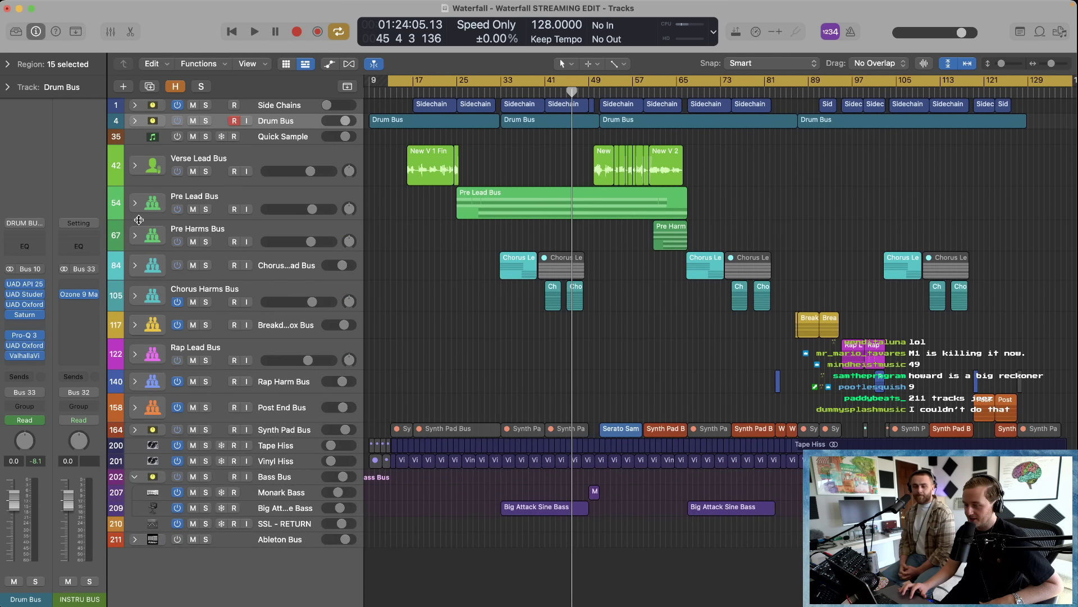
click(136, 235)
click(136, 236)
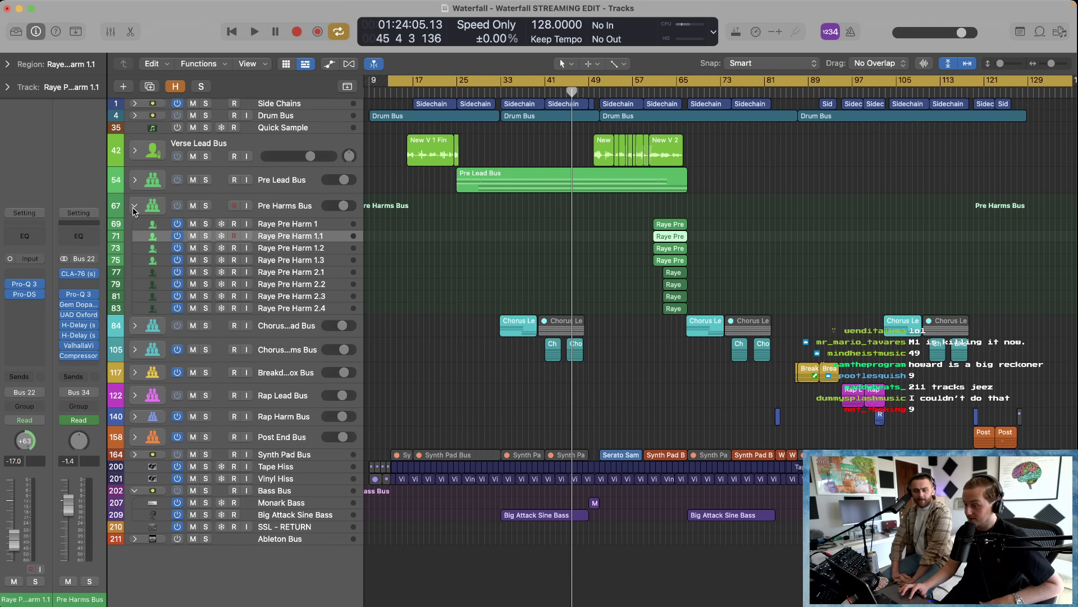
click(135, 206)
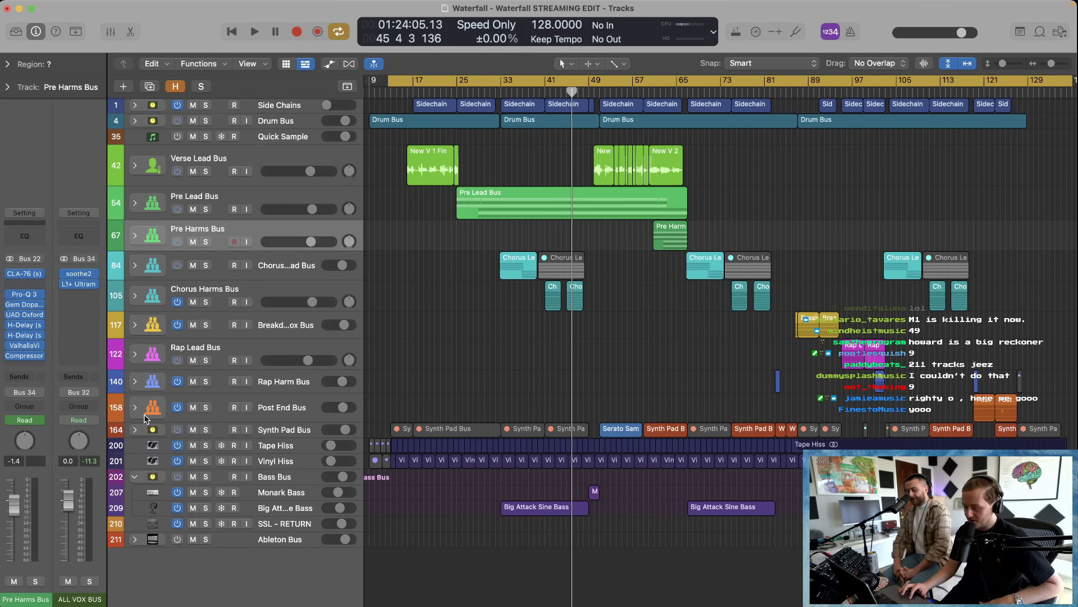
Step: Expand the Synth Pad Bus stack and examine its regions around bars 21 to 41
click(135, 430)
key(super+Up)
key(super+Up)
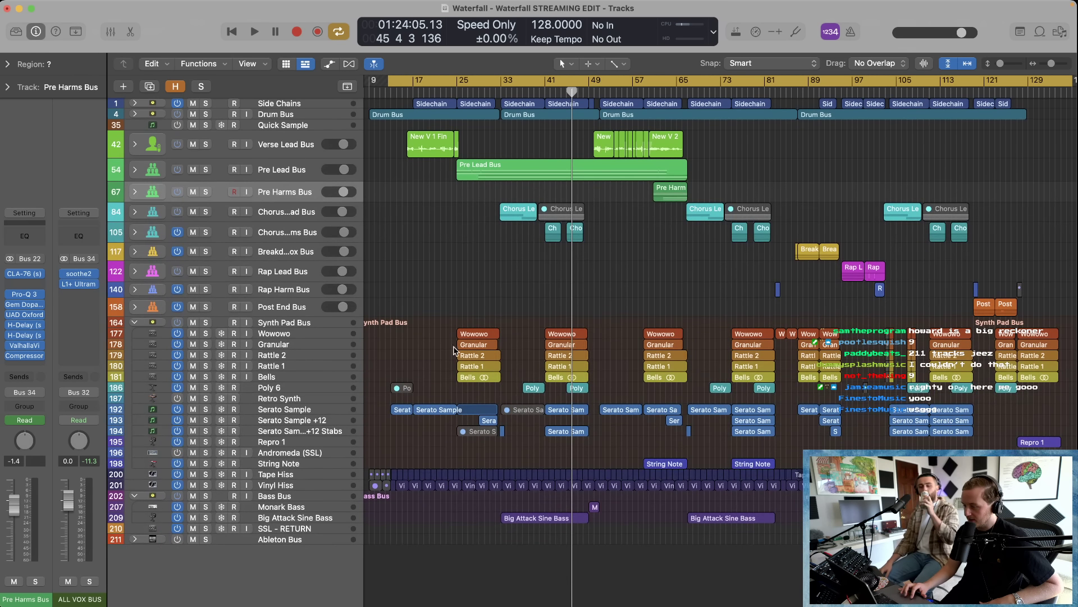
drag(429, 299, 549, 447)
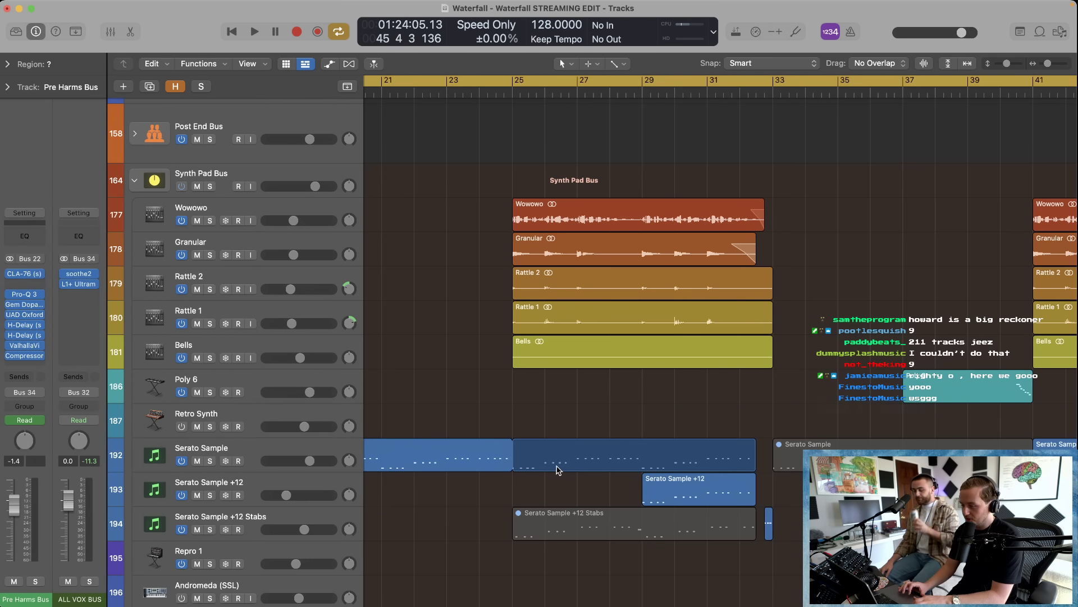
scroll(560, 312, down, 2)
scroll(560, 313, down, 4)
scroll(561, 313, up, 5)
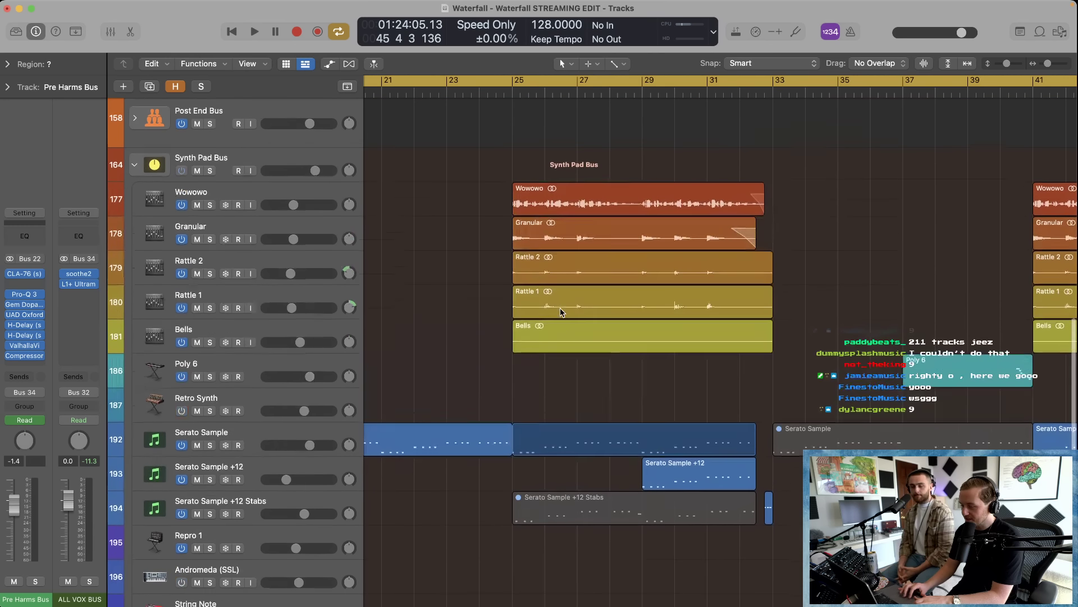
Step: Examine the synth pad, sample and bass tracks across the whole song, and collapse the Synth Pad Bus stack
key(super+Left)
key(super+Left)
key(super+Left)
key(super+Left)
key(super+Left)
key(super+Left)
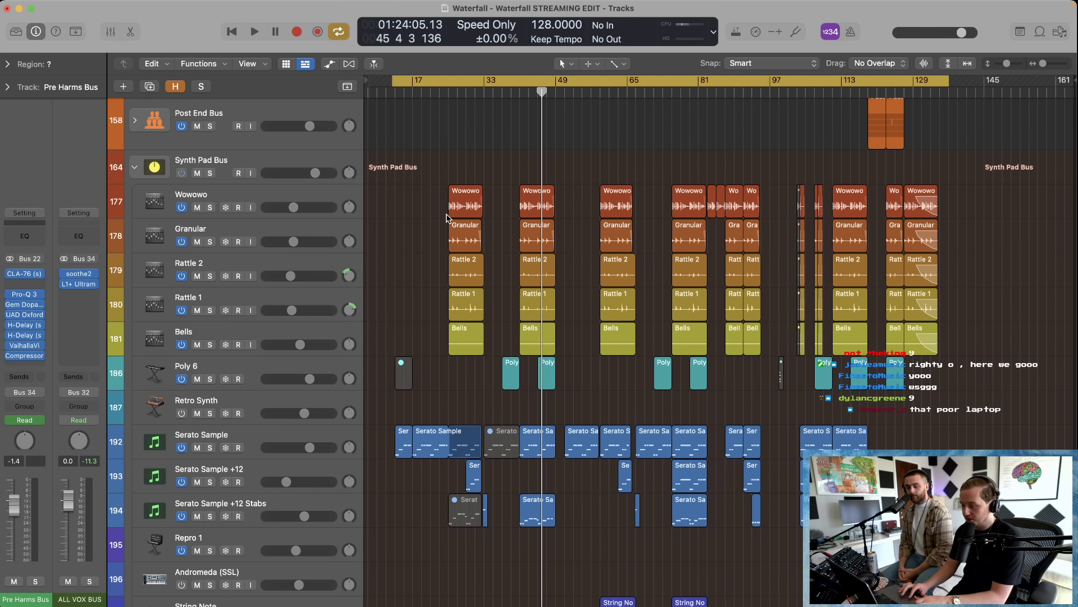
key(super+Right)
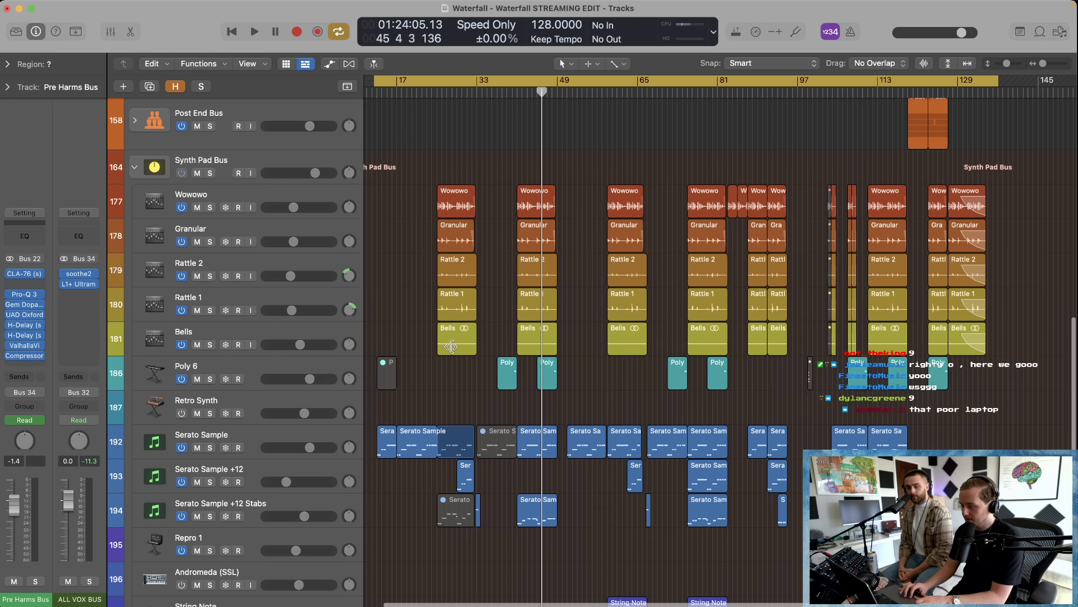
scroll(451, 355, down, 2)
scroll(425, 408, left, 2)
scroll(429, 405, left, 2)
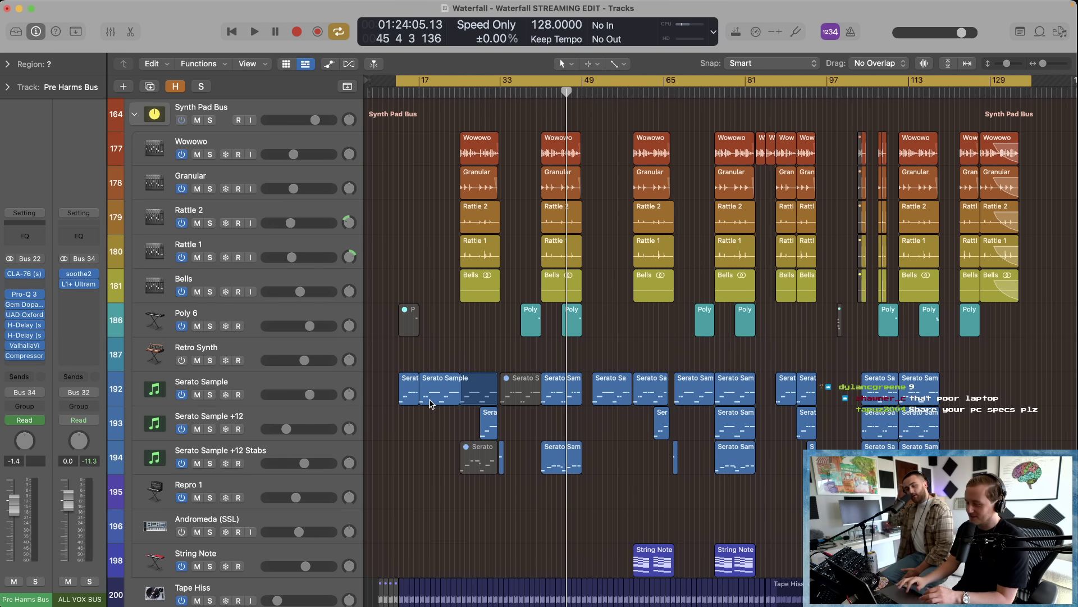
scroll(431, 404, down, 5)
scroll(431, 403, down, 3)
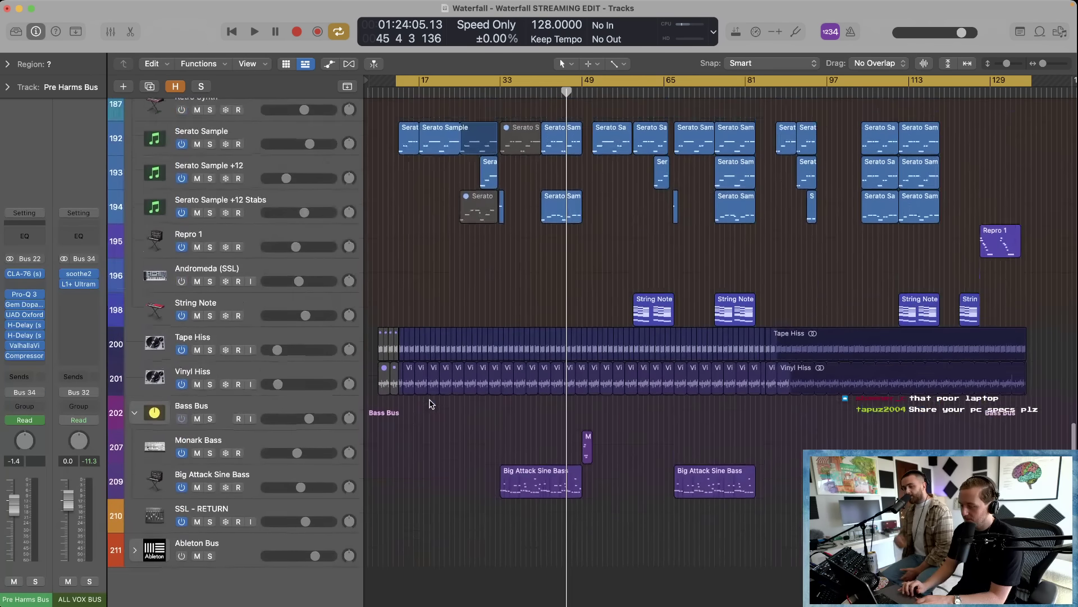
scroll(380, 378, up, 10)
click(135, 262)
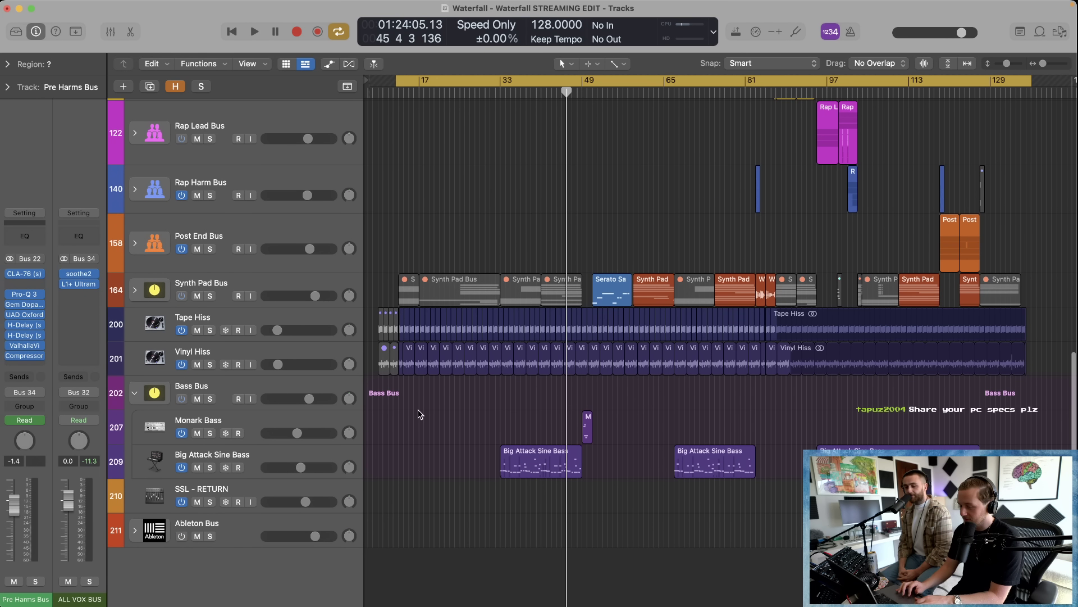
Step: Select the Big Attack Sine Bass track and fit the entire arrangement in view with automatic vertical and horizontal zoom
click(313, 453)
click(650, 548)
scroll(652, 550, up, 10)
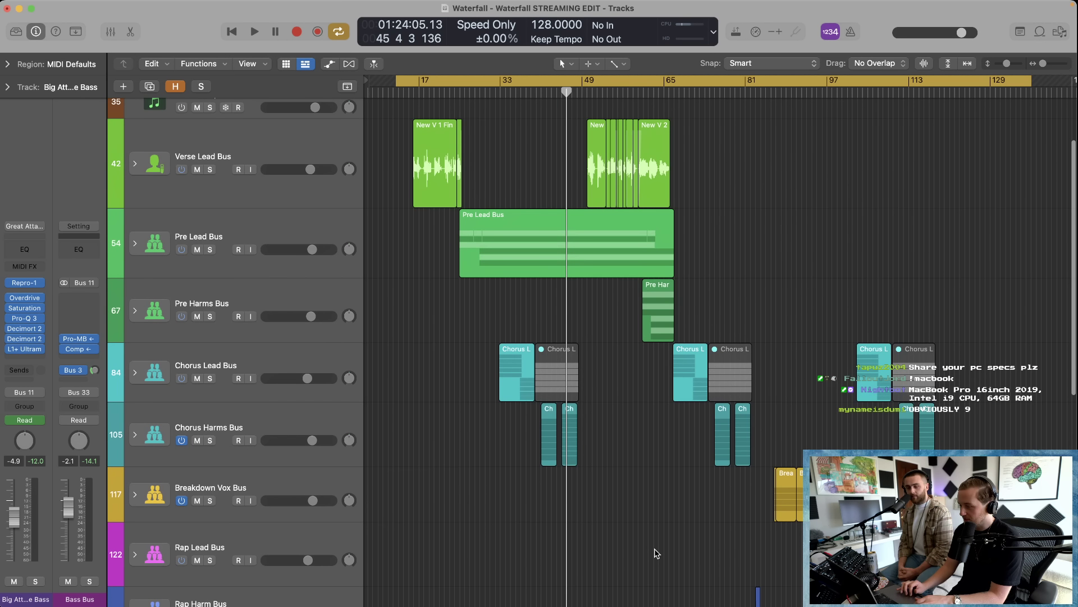
key(z)
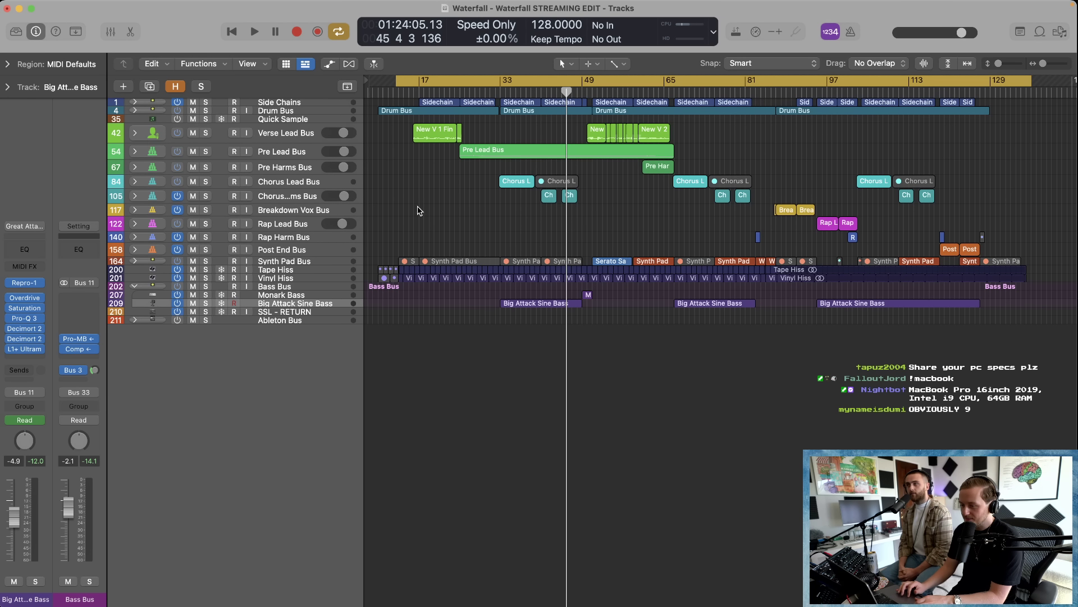
scroll(420, 209, up, 5)
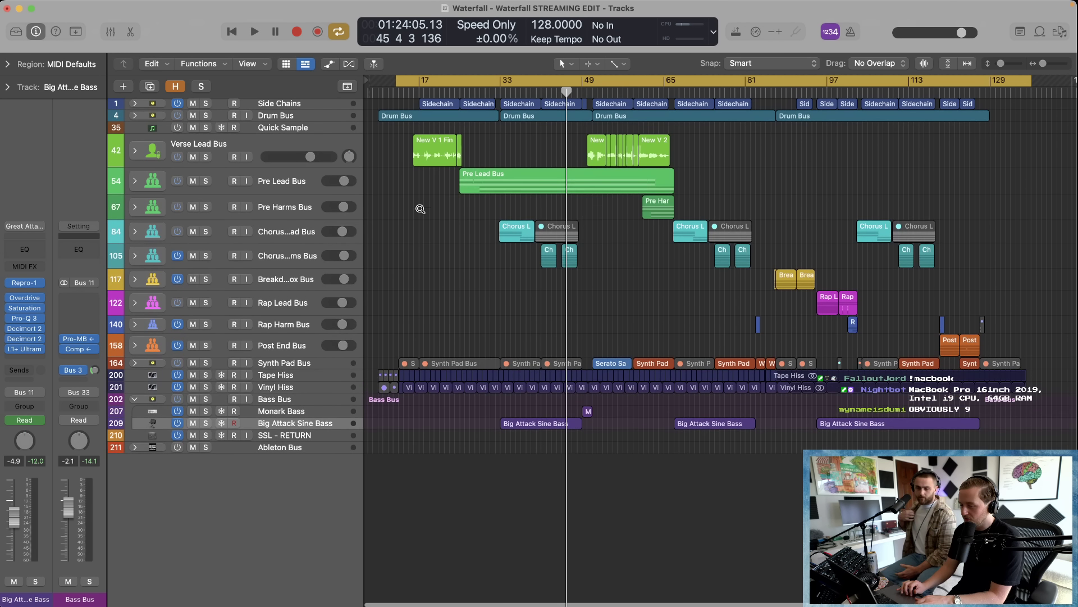
scroll(420, 209, up, 4)
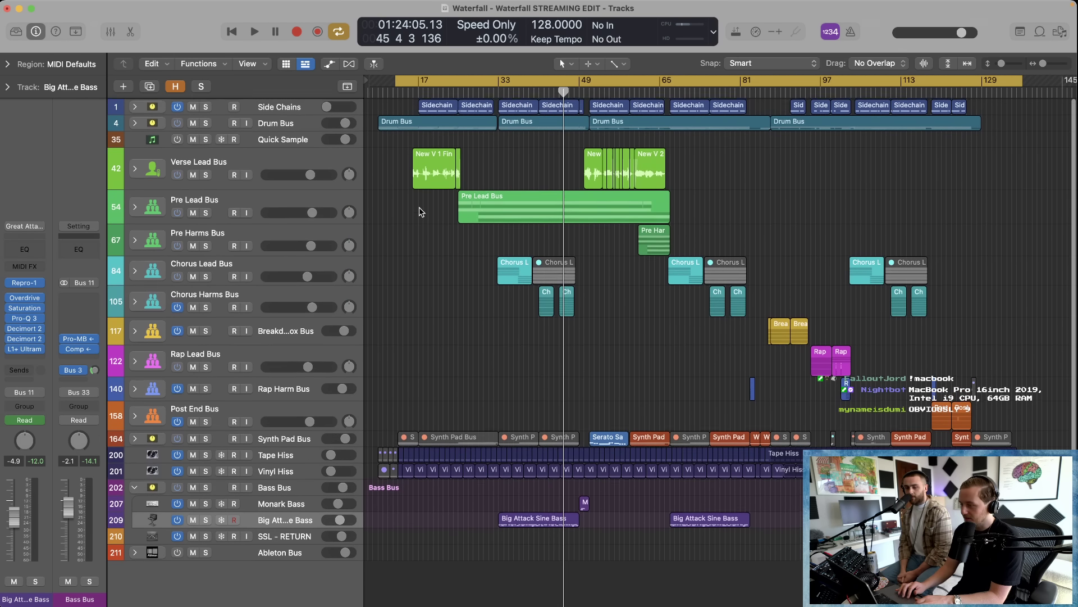
click(948, 64)
click(967, 63)
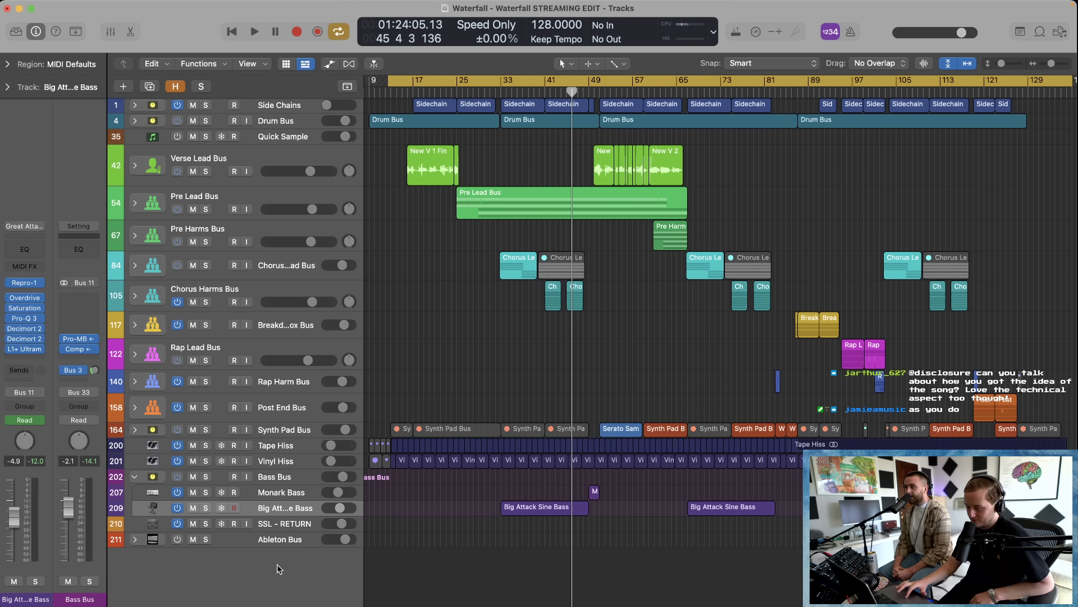
Step: Delete the Ableton Bus track
click(274, 541)
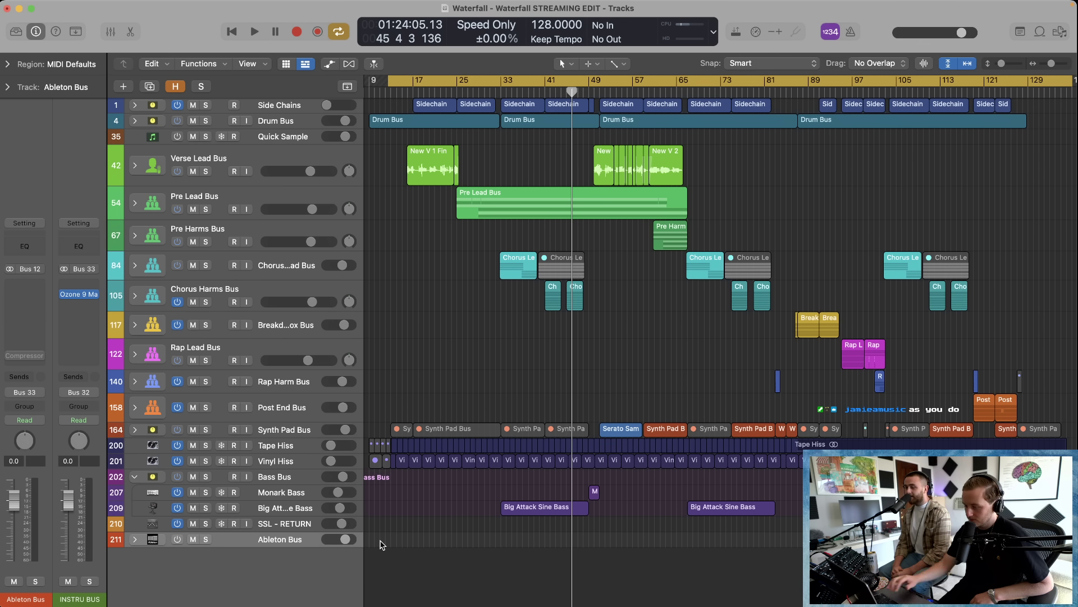
key(super+BackSpace)
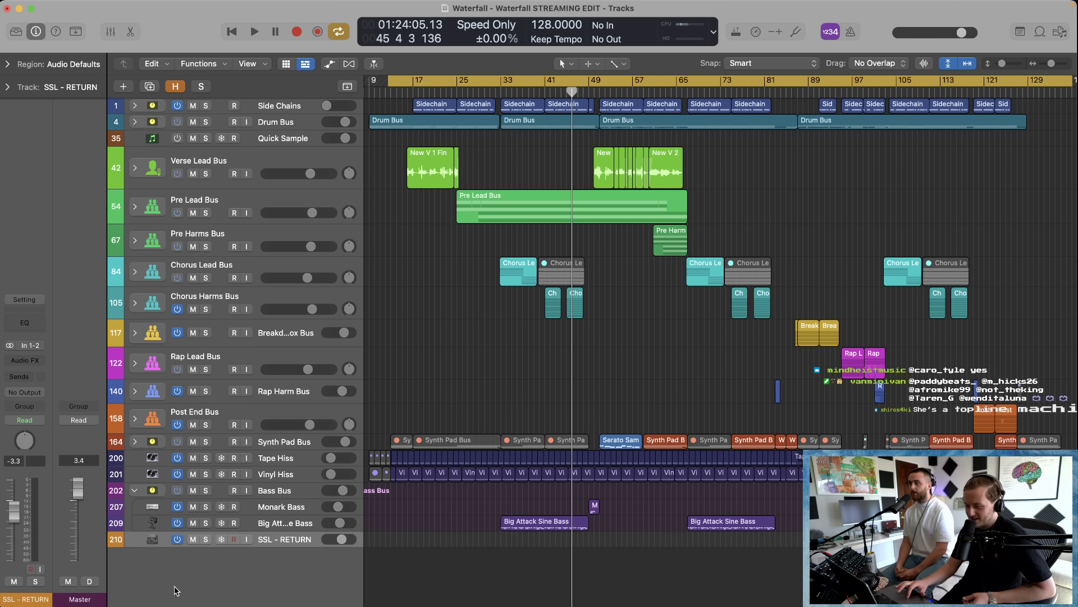
Step: Select the Quick Sample track and review all tracks inside the Drum Bus stack before collapsing it
click(262, 140)
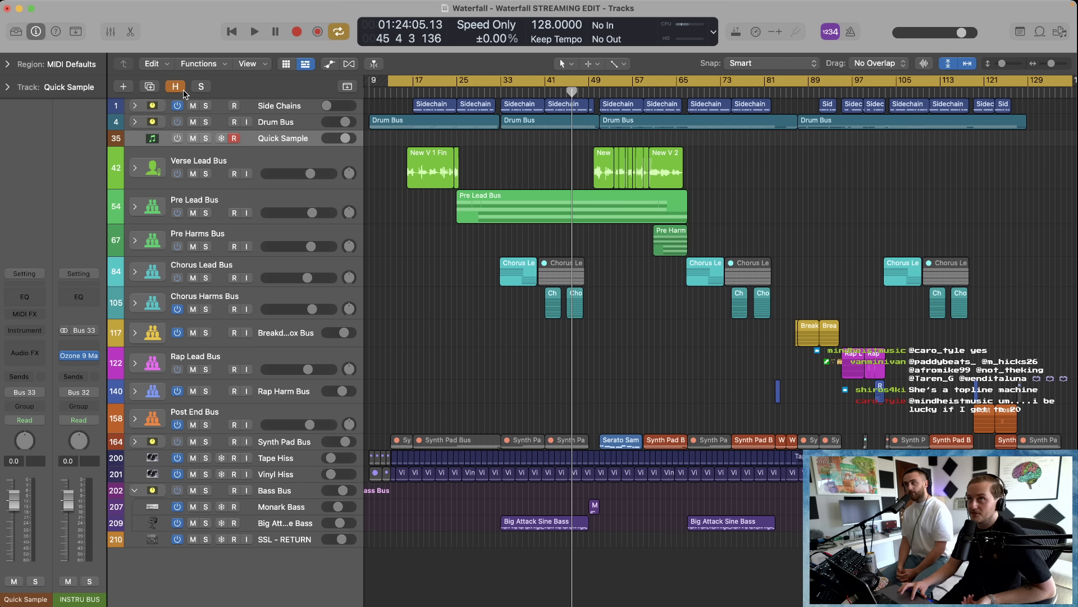
click(134, 122)
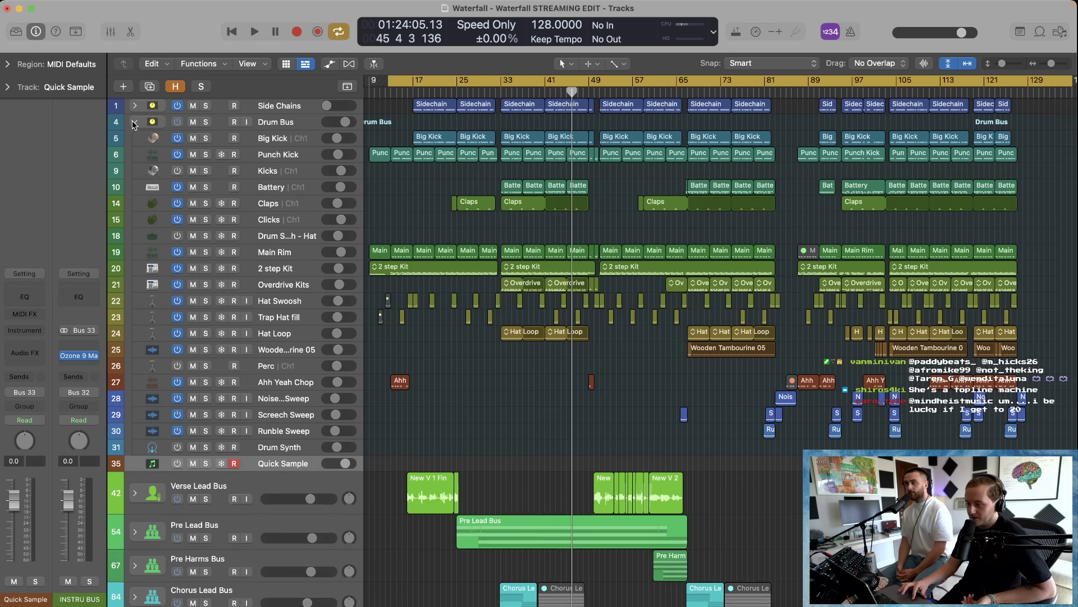
key(super+Up)
key(super+Up)
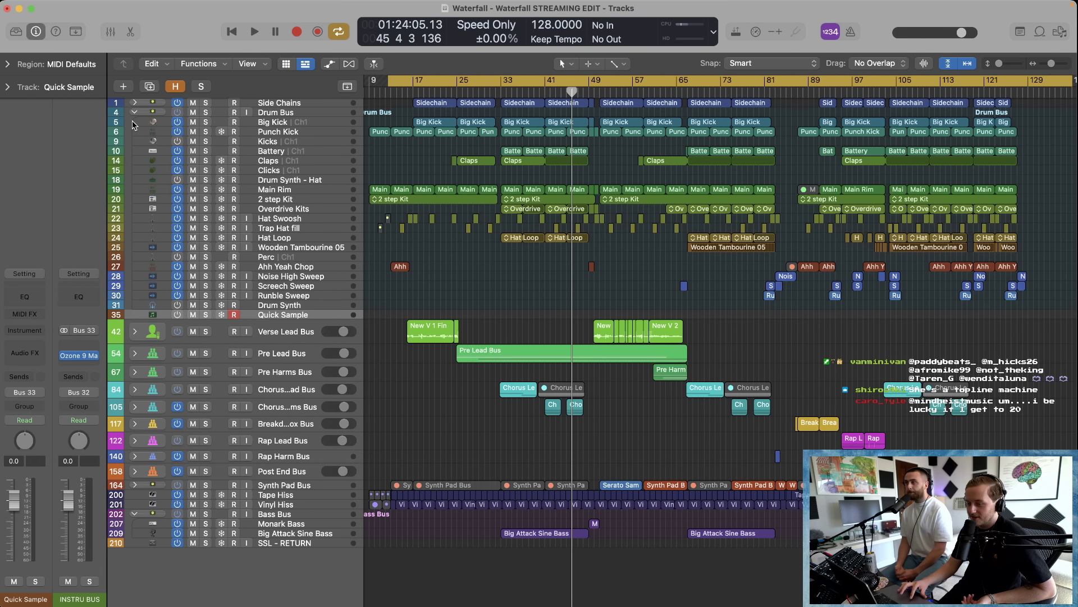
click(132, 125)
click(134, 112)
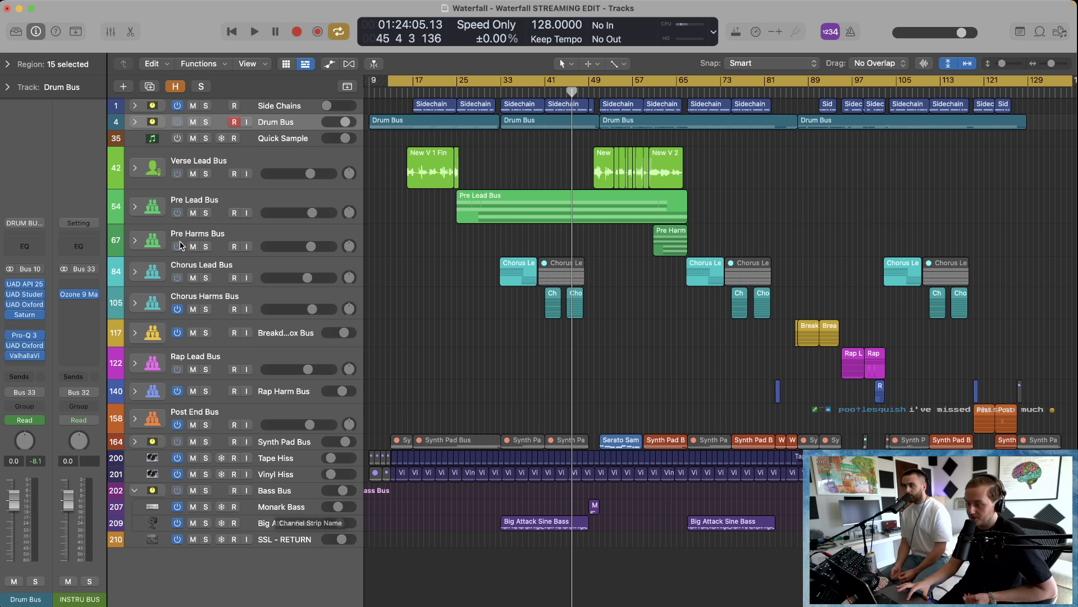
Step: Expand the Pre Lead Bus and Pre Harms Bus stacks to compare their layered vocal takes, and collapse both
click(135, 207)
key(super+Up)
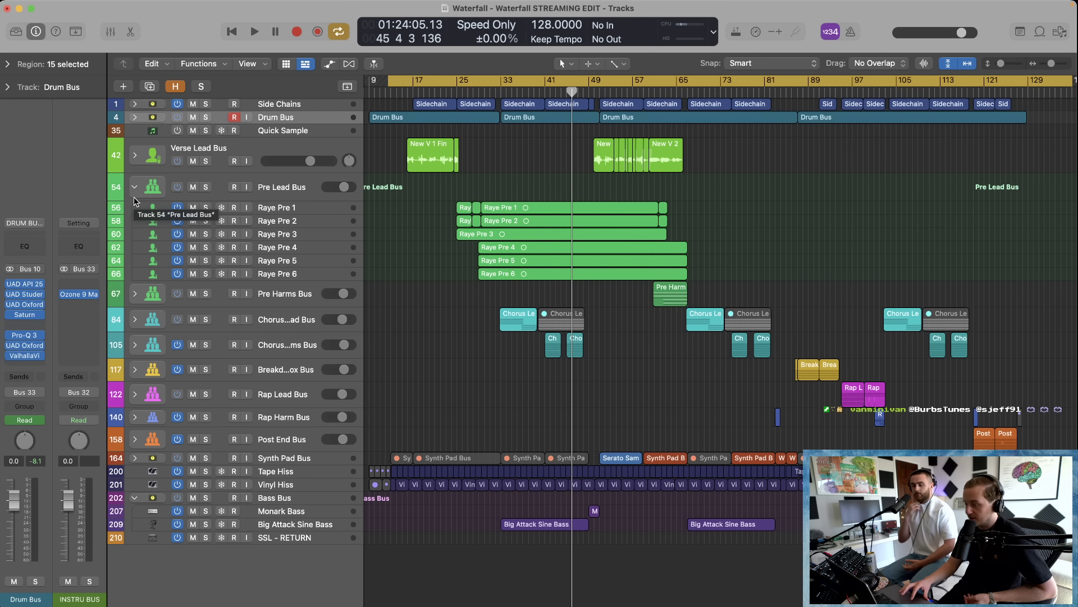
click(135, 293)
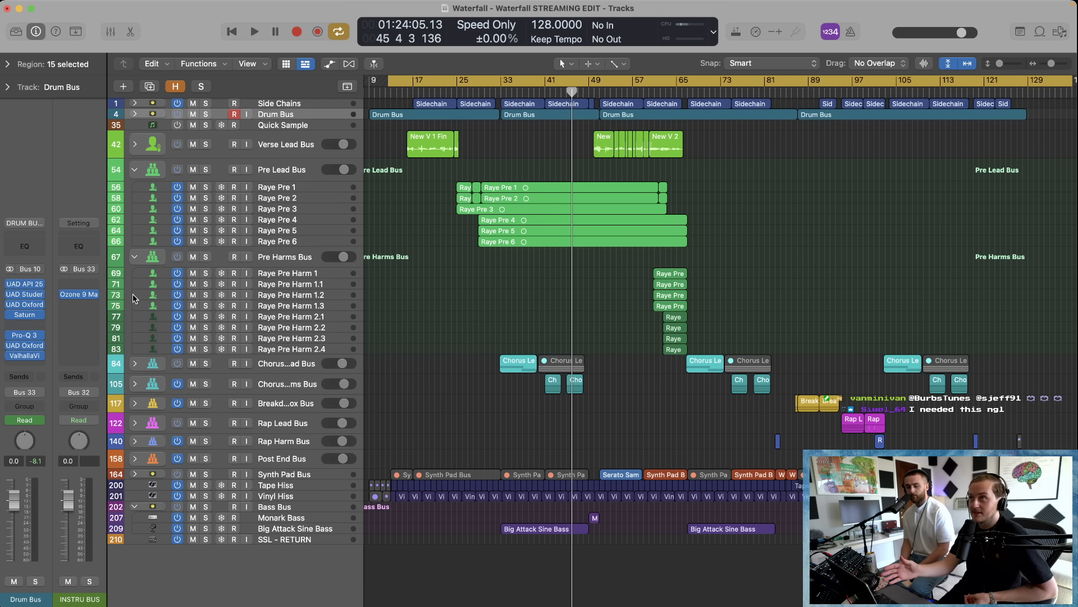
click(135, 257)
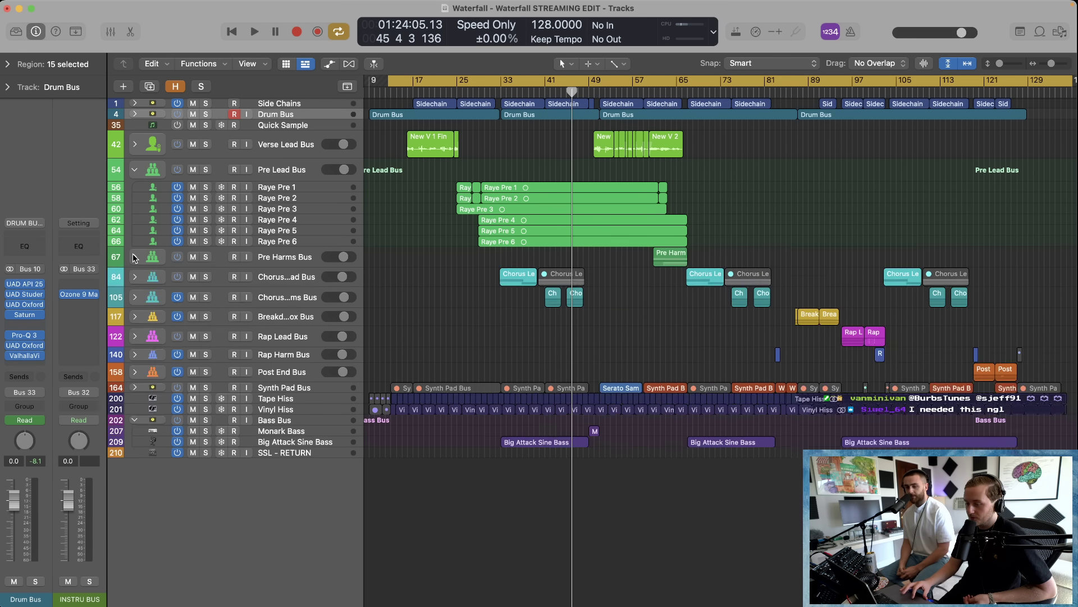
click(135, 186)
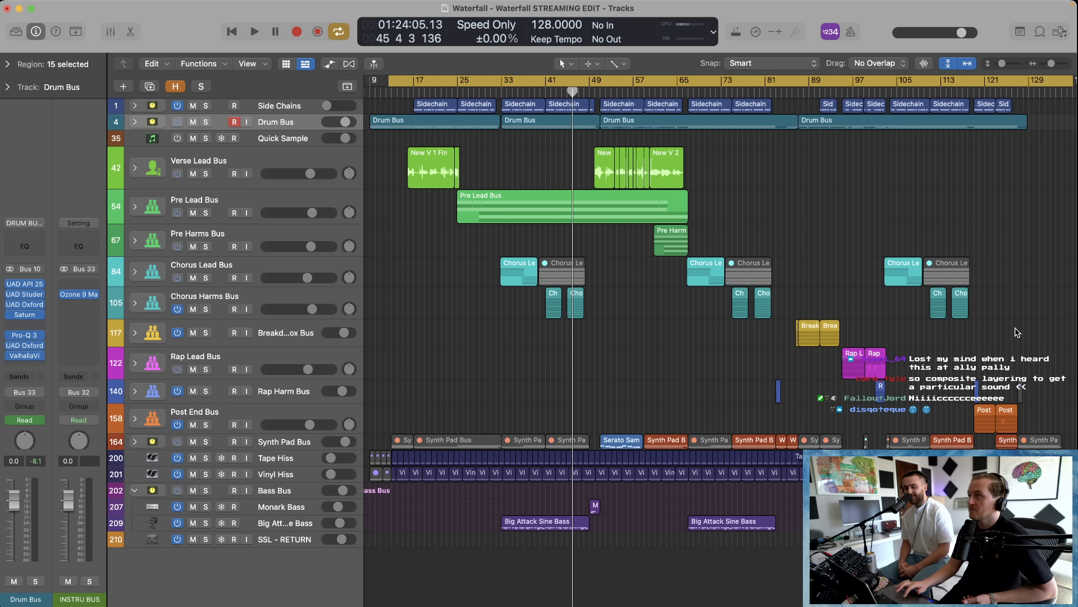
scroll(1075, 402, up, 1)
scroll(1074, 402, down, 1)
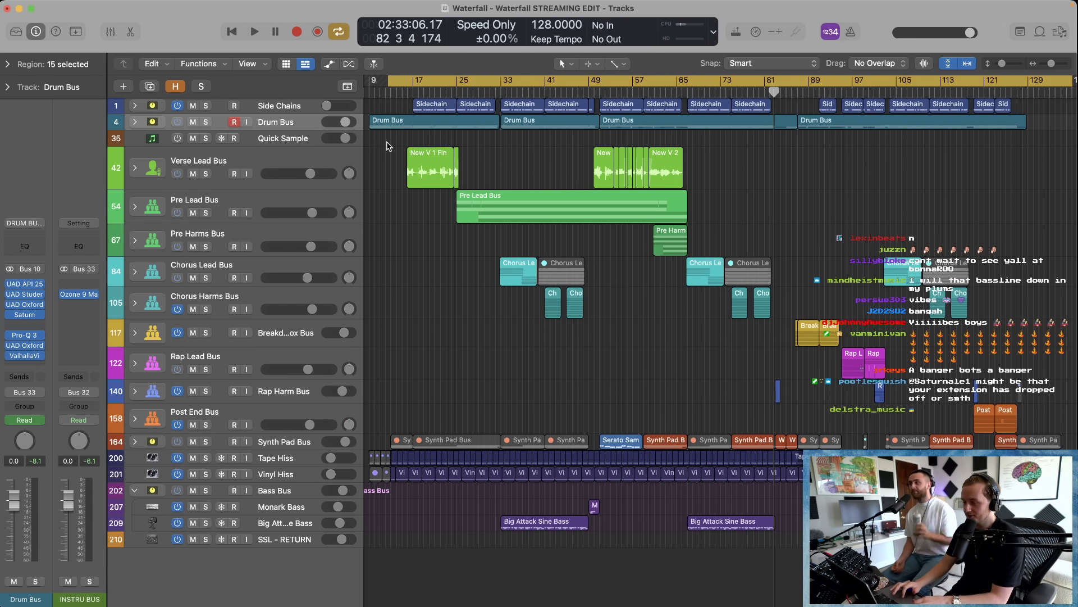
Step: Expand the Verse Lead Bus stack, focus on the first verse vocal regions and select the New V 1 Fin track
click(135, 170)
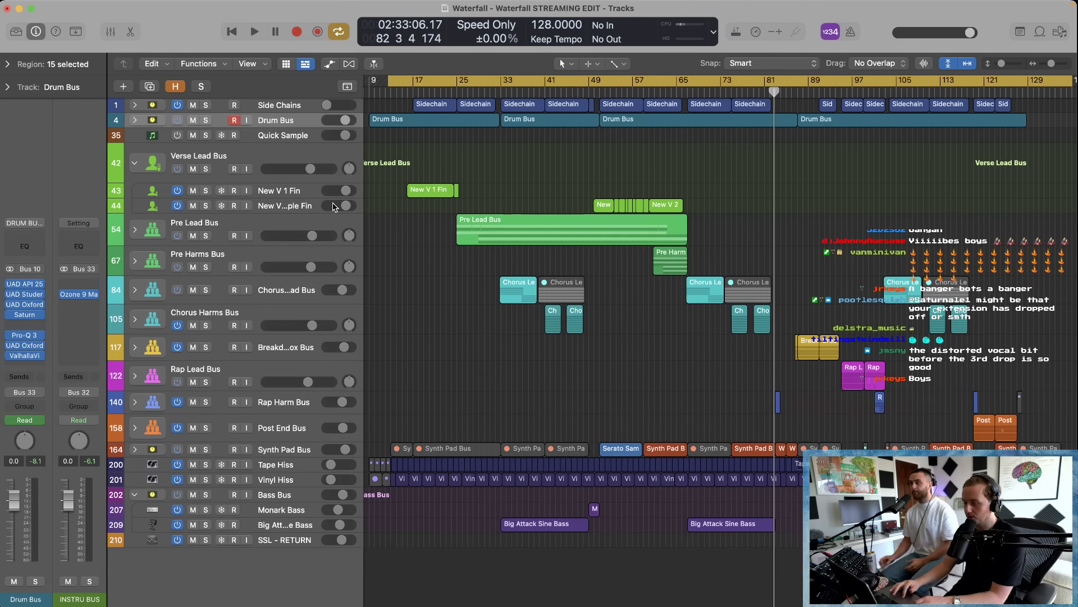
drag(391, 155, 709, 264)
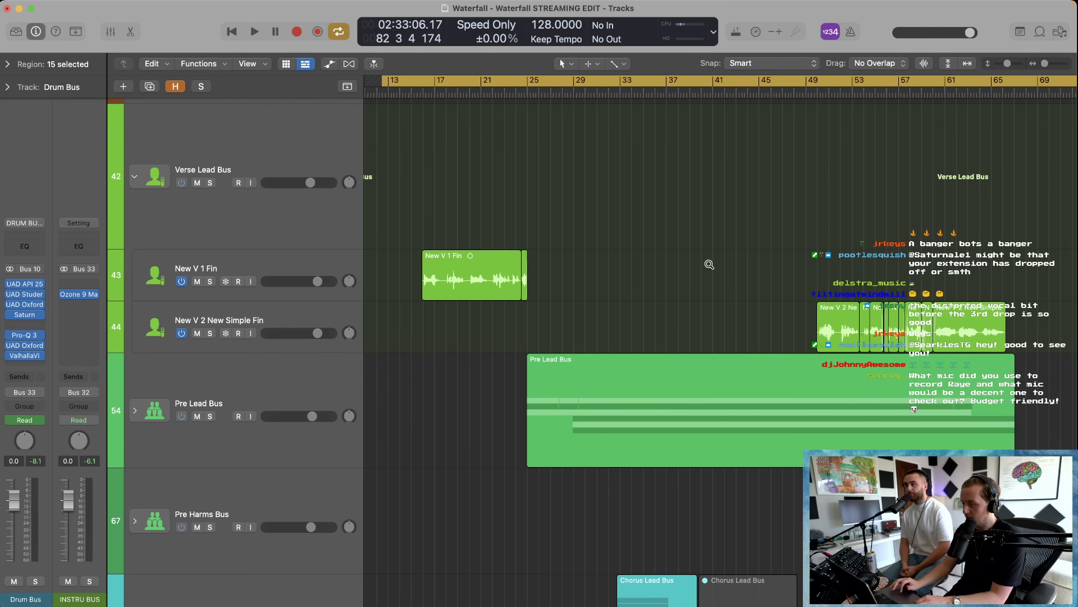
drag(396, 194, 550, 319)
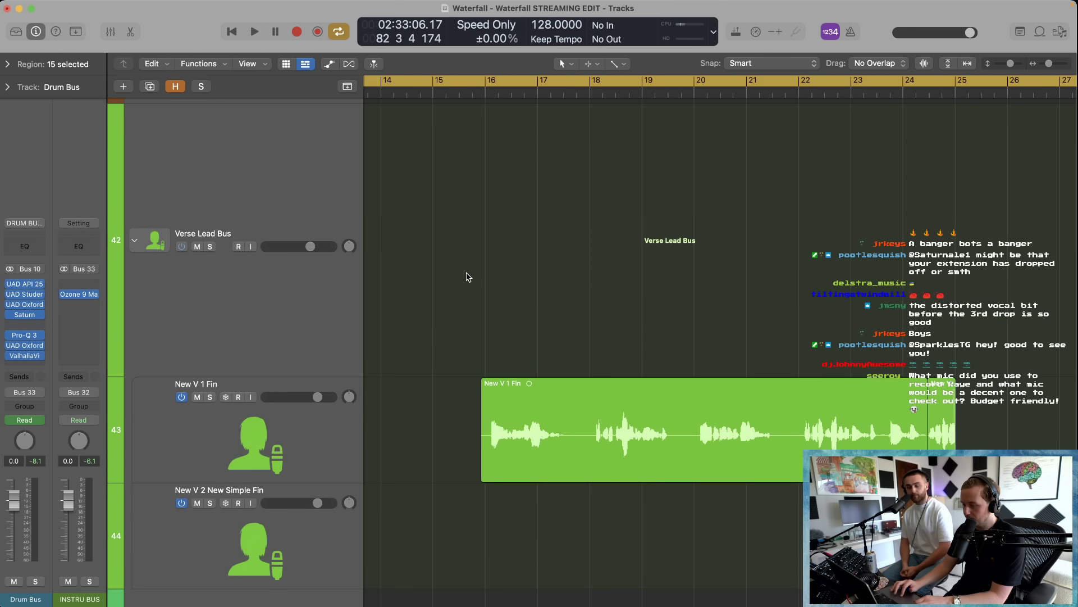
scroll(287, 299, down, 3)
click(288, 300)
key(super+Left)
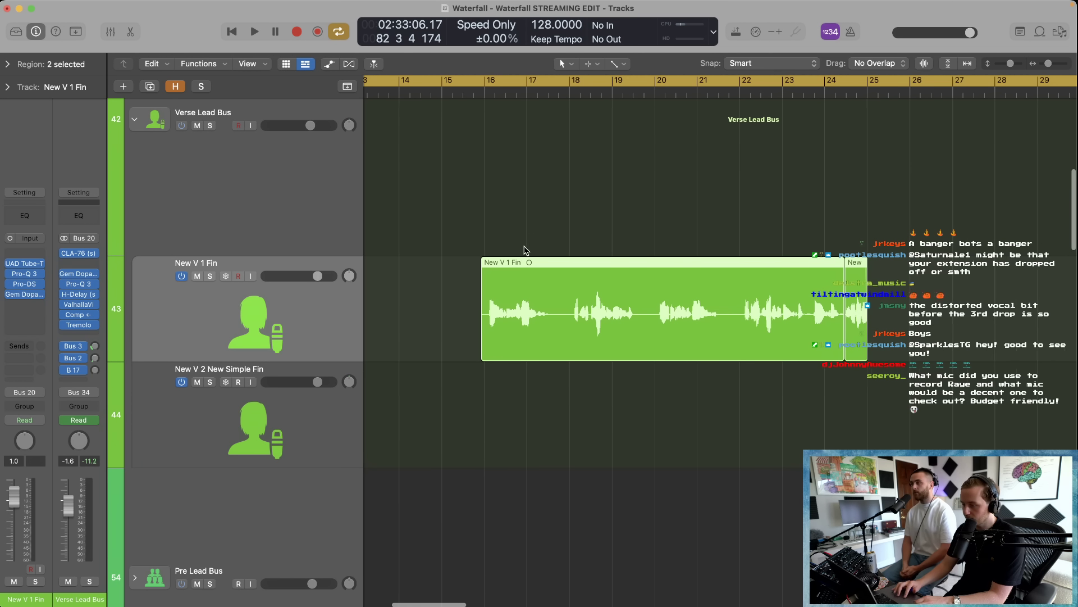
Step: Turn off cycle mode and place the playhead at bar 15, beat 4, just before the New V 1 Fin region
click(493, 80)
click(473, 89)
Step: Bypass the insert plug-ins on the Verse Lead Bus and the New V 1 Fin track
click(207, 212)
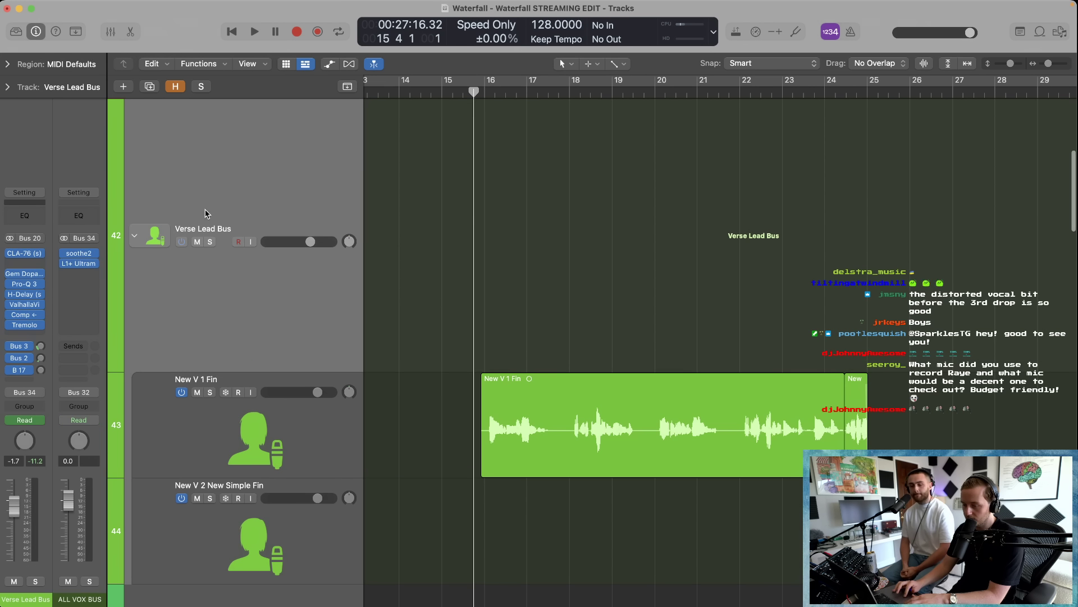
drag(64, 254, 7, 326)
key(Down)
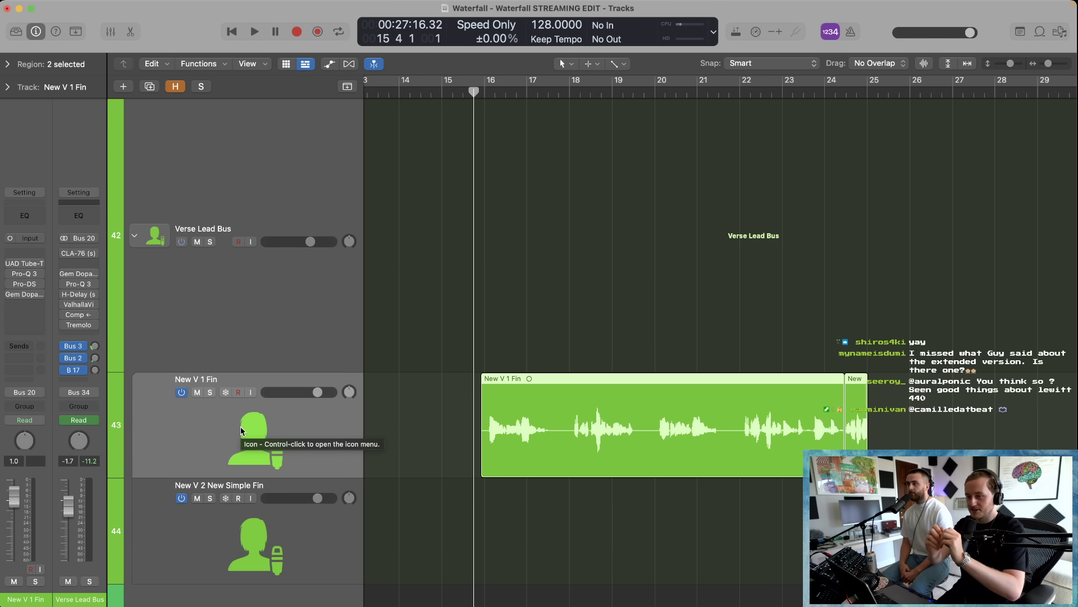
Step: Solo the New V 1 Fin track and play the first verse vocal with its inserts bypassed
click(210, 392)
key(space)
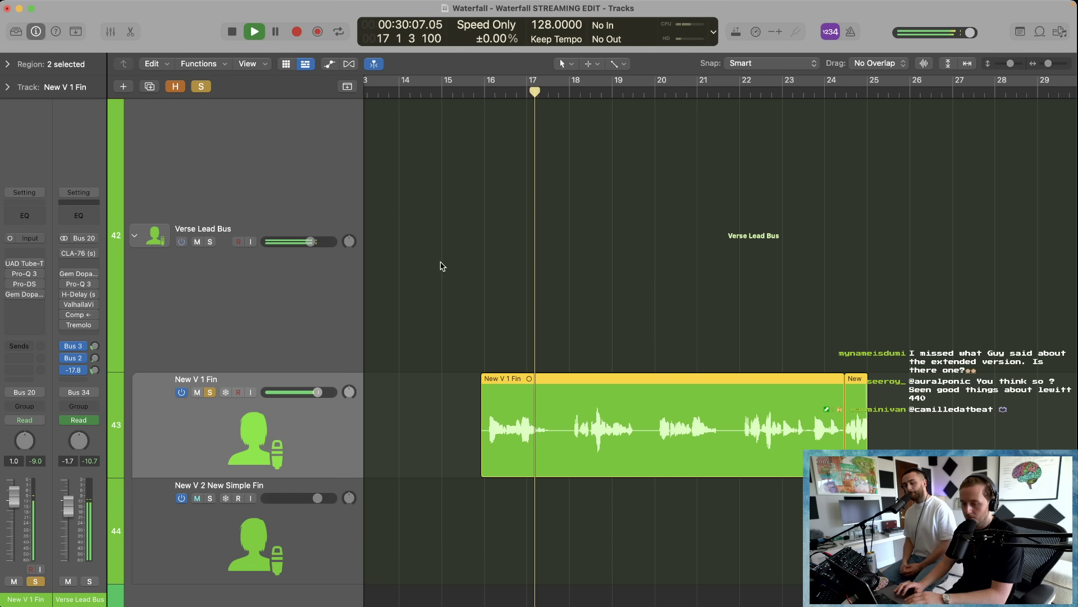
scroll(443, 266, down, 5)
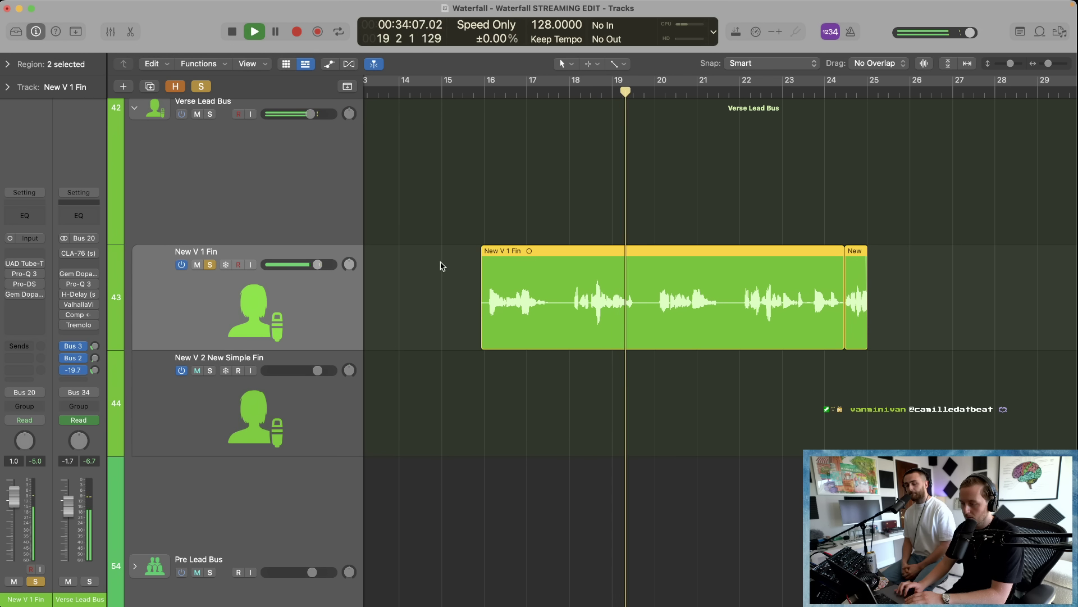
key(space)
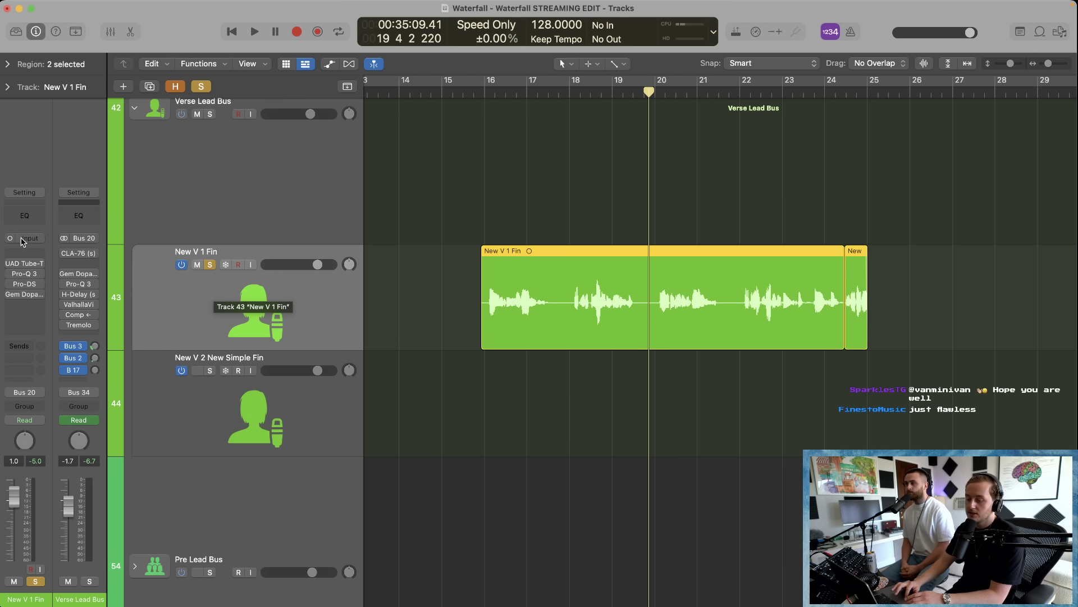
Step: Enable the UAD Tube-Tech CL 1B on New V 1 Fin, cycle bars 16 to 27, and play the vocal with the compressor's settings shown
click(8, 263)
drag(476, 81, 953, 83)
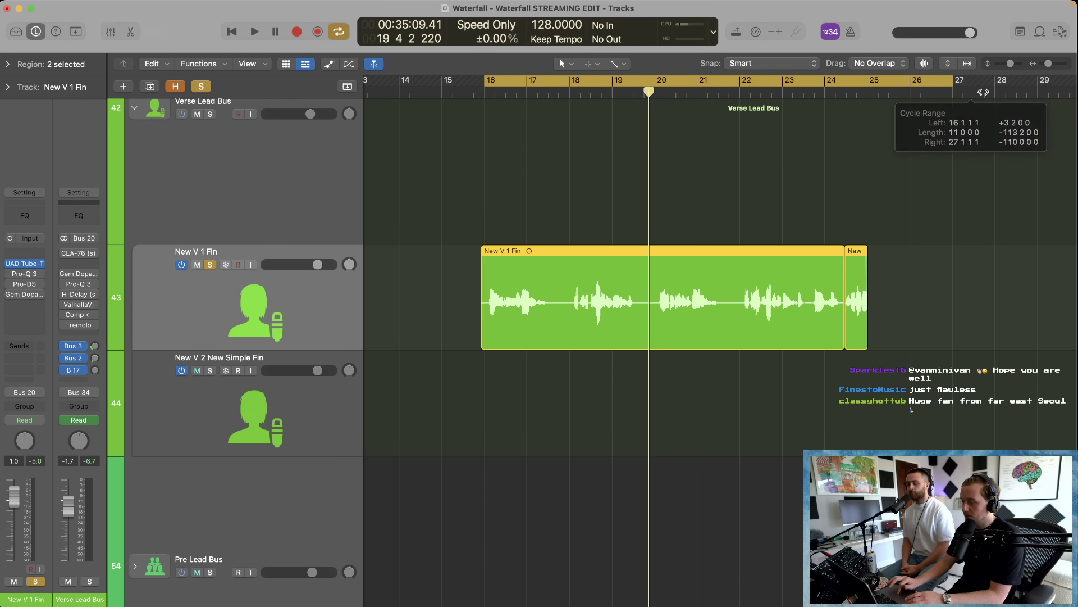
key(space)
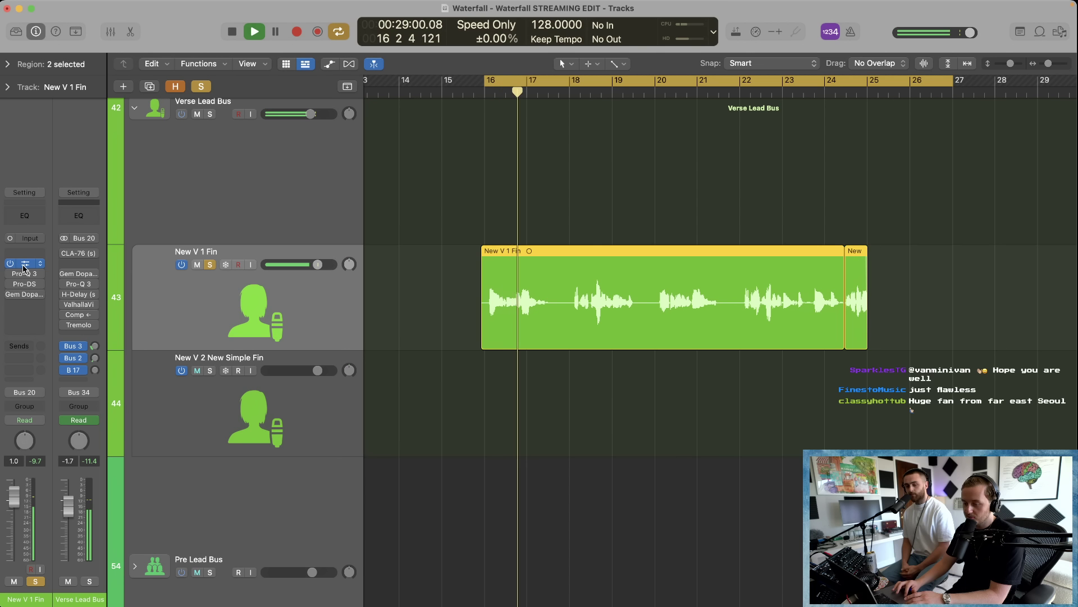
click(23, 267)
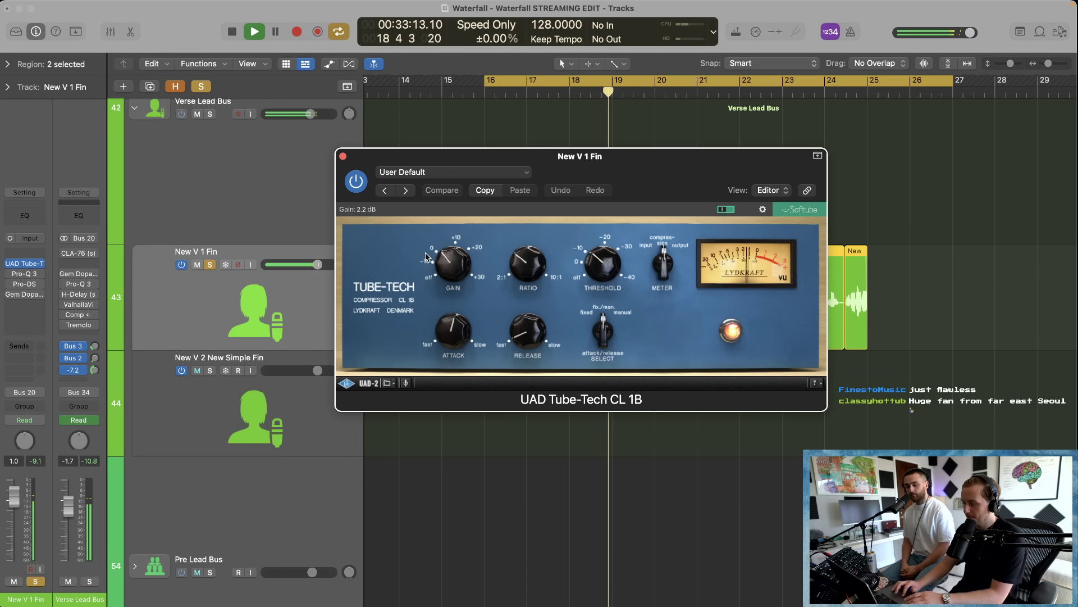
click(21, 264)
Step: Enable Pro-Q 3 on New V 1 Fin and examine its EQ bands, playing the vocal through the curve
click(17, 274)
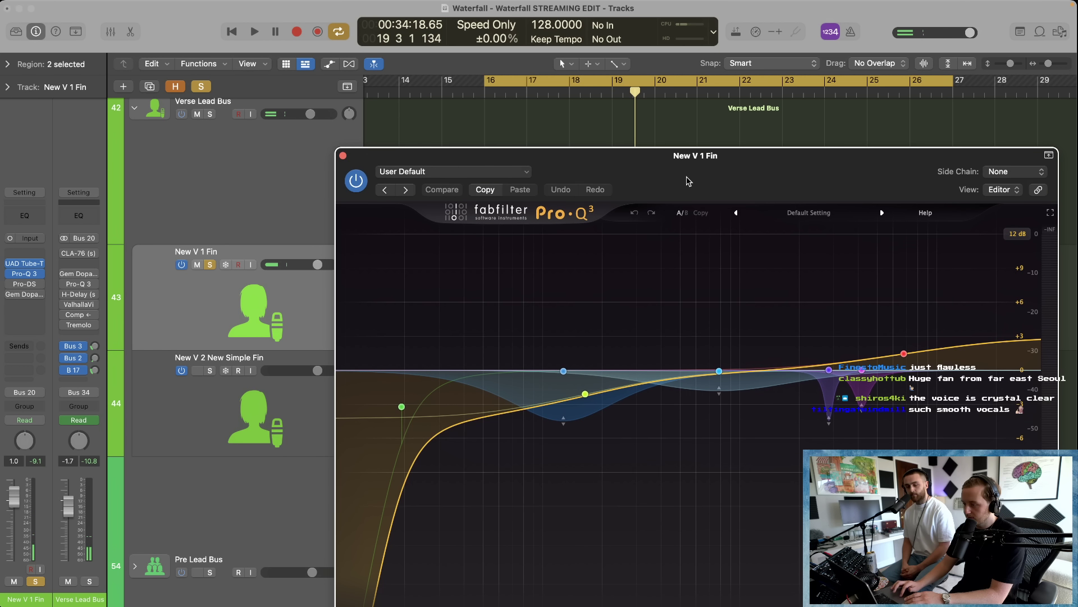
drag(689, 181, 502, 127)
mouse_move(397, 340)
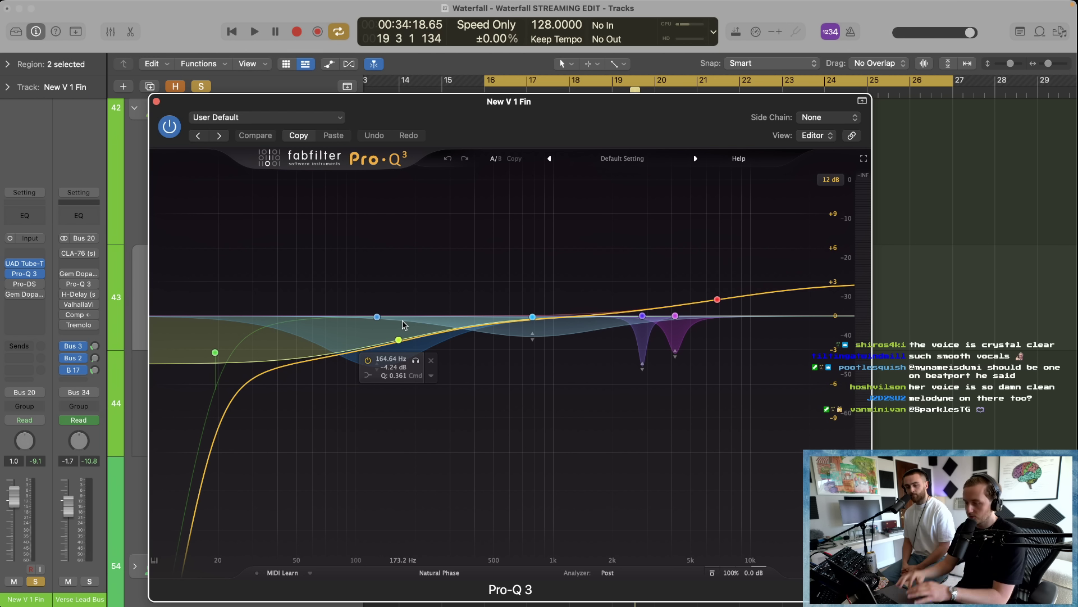
mouse_move(539, 326)
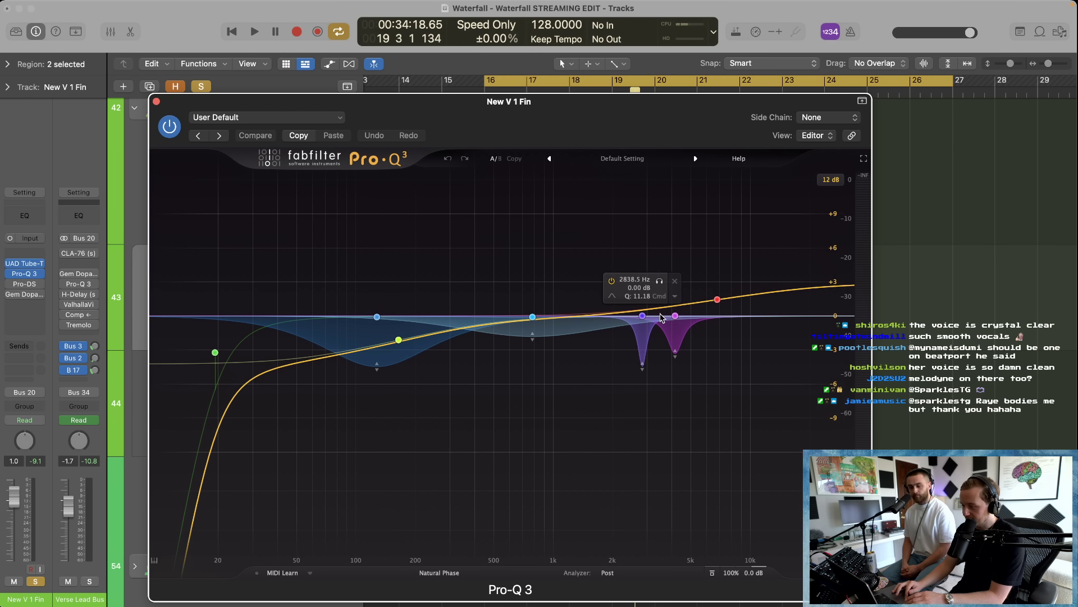
key(space)
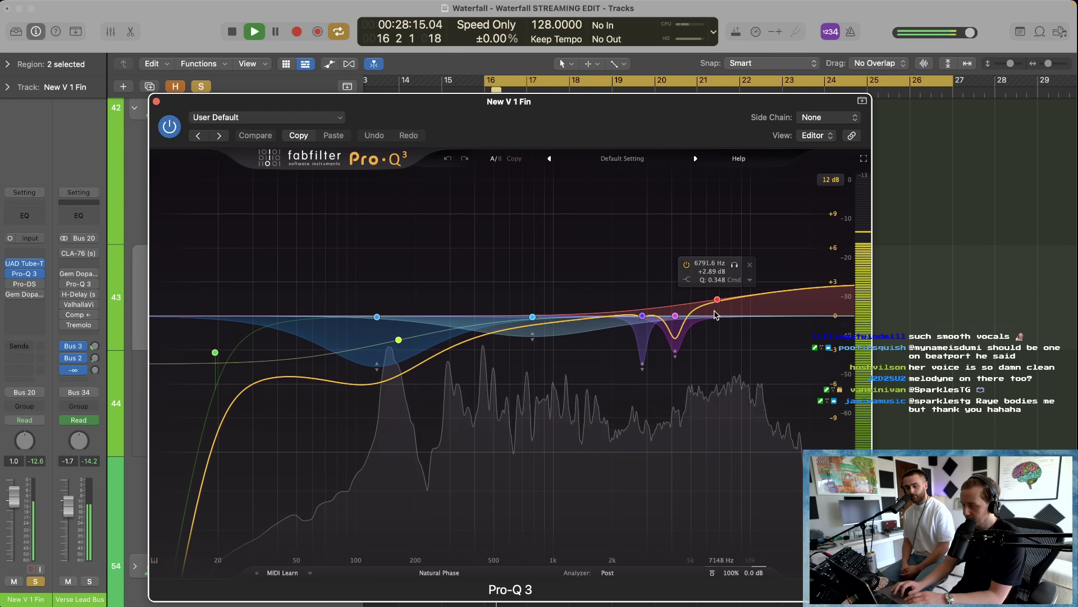
Step: Audition the 2838.5 Hz Pro-Q 3 band in isolation, return to the full signal, close the EQ and stop playback
click(660, 280)
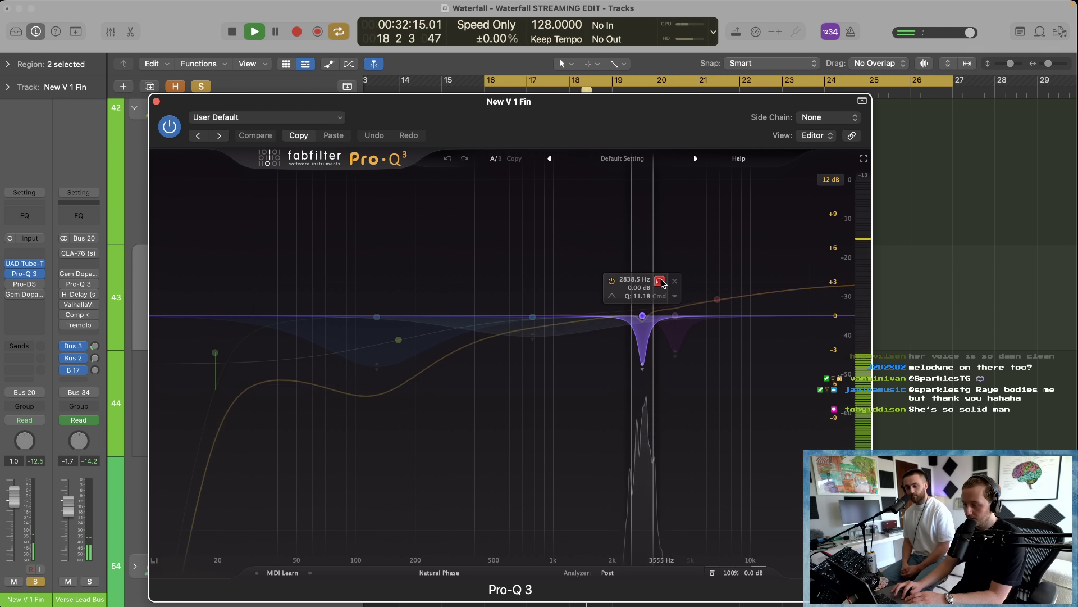
click(661, 280)
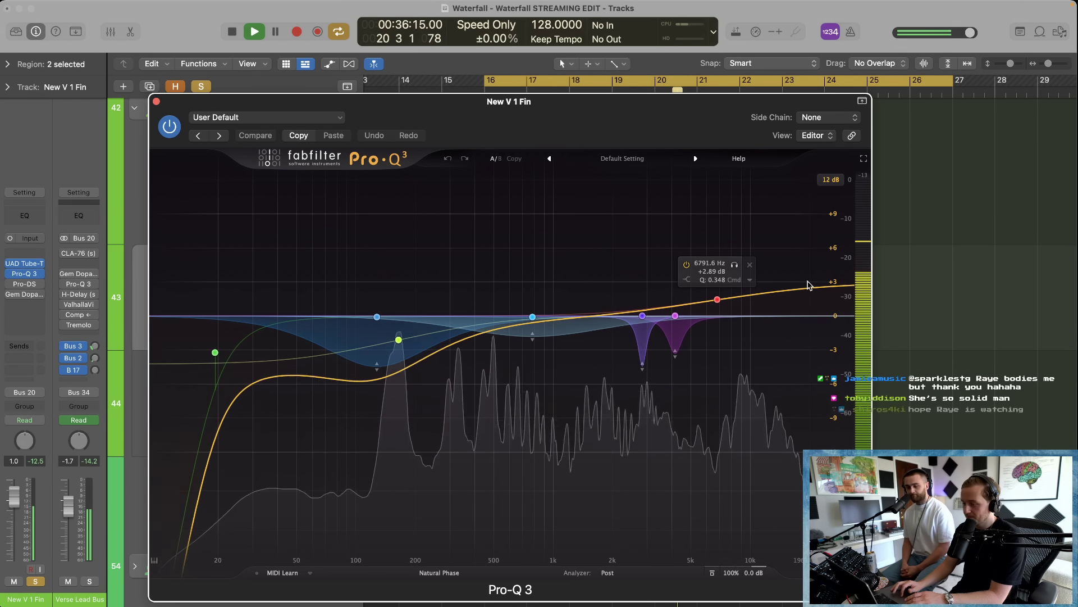
click(156, 102)
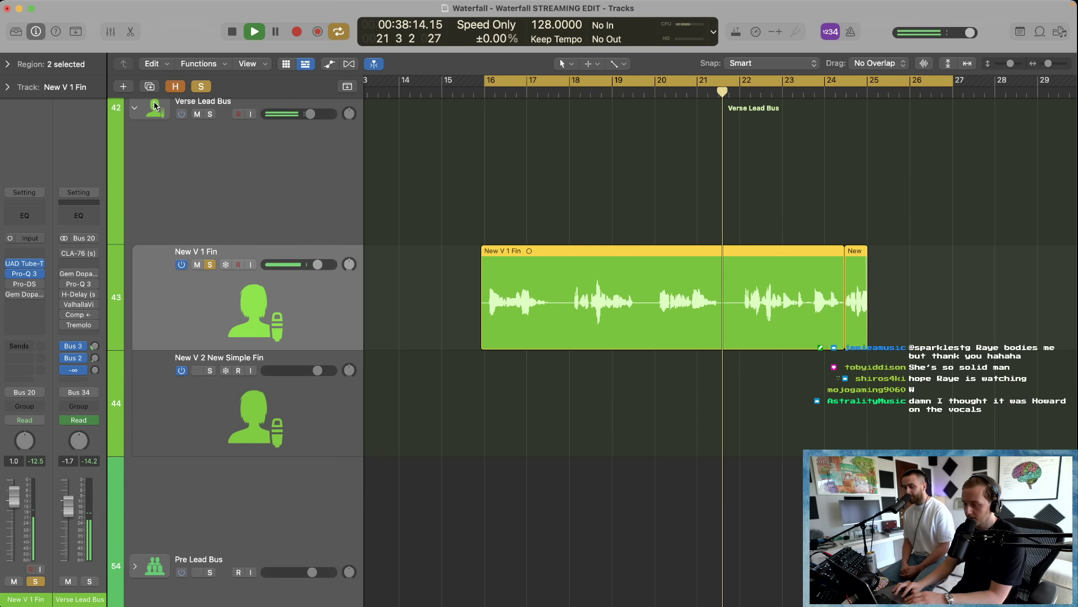
key(space)
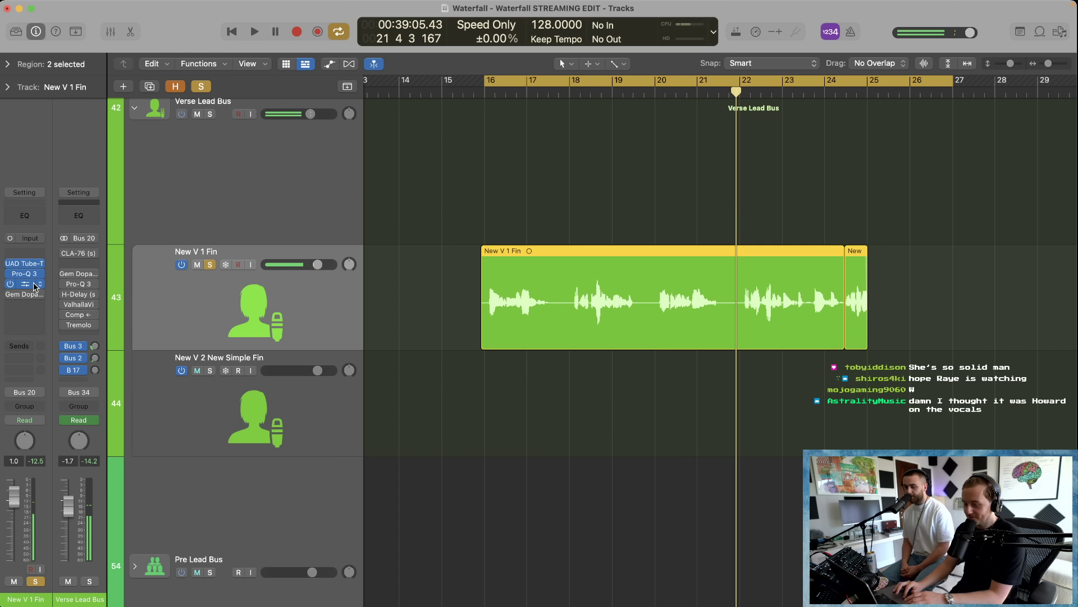
Step: Enable Pro-DS on New V 1 Fin, play the vocal to check its de-essing, and close the plug-in
click(29, 285)
drag(562, 176, 563, 153)
key(space)
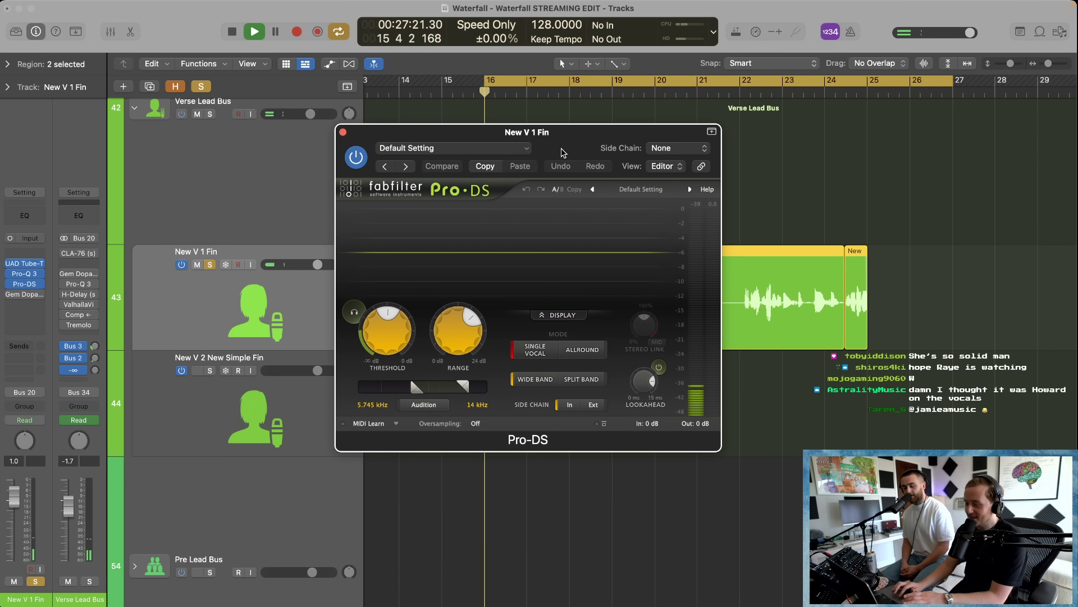
key(space)
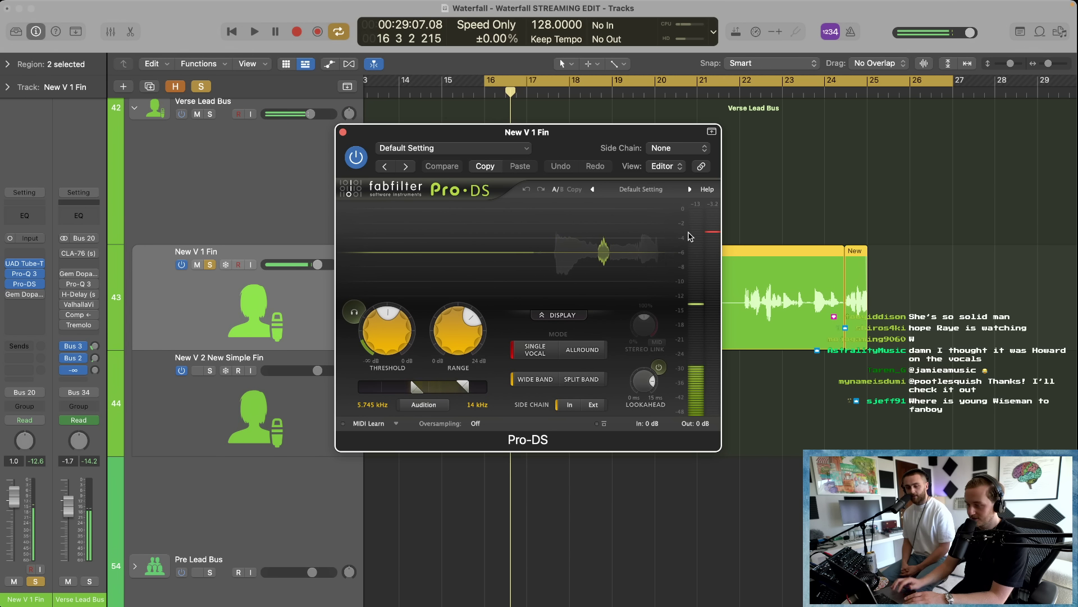
click(343, 132)
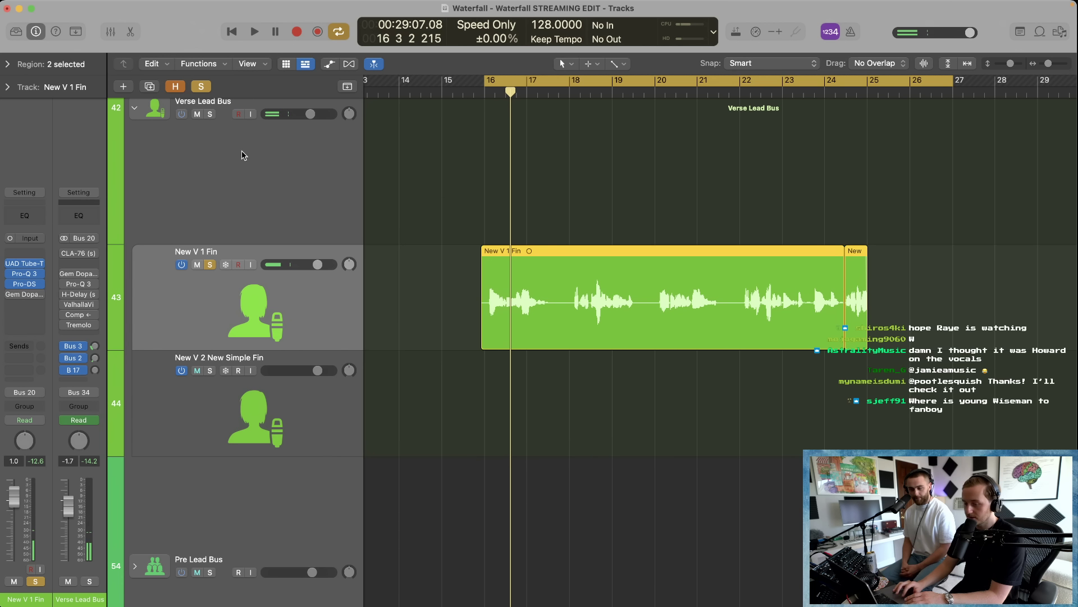
Step: Enable Gem Dopamine on New V 1 Fin, review its settings, and compare the vocal with the insert chain bypassed and active
click(24, 296)
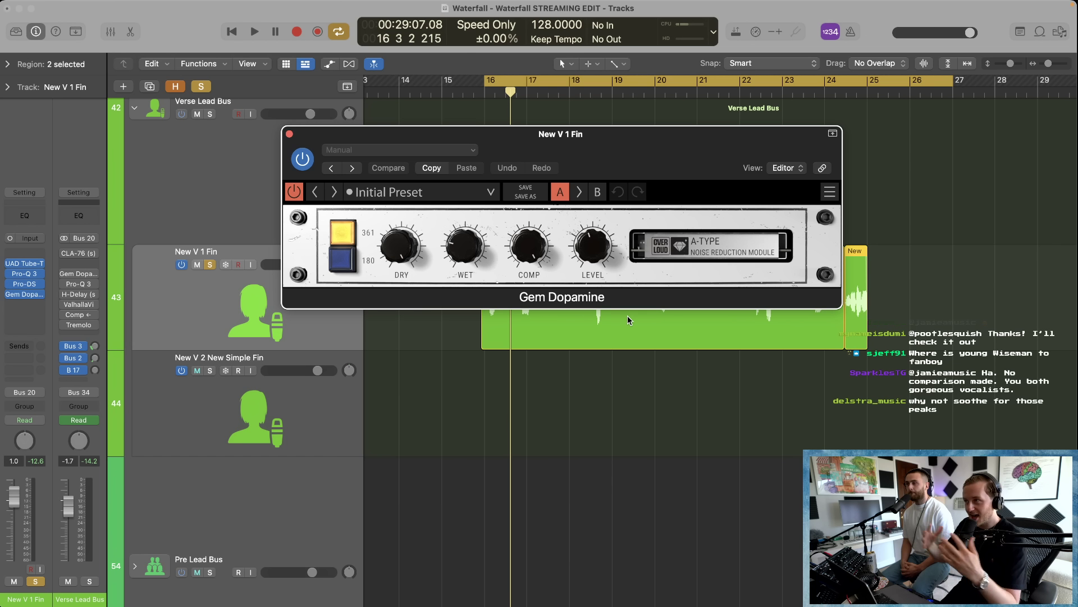
click(289, 134)
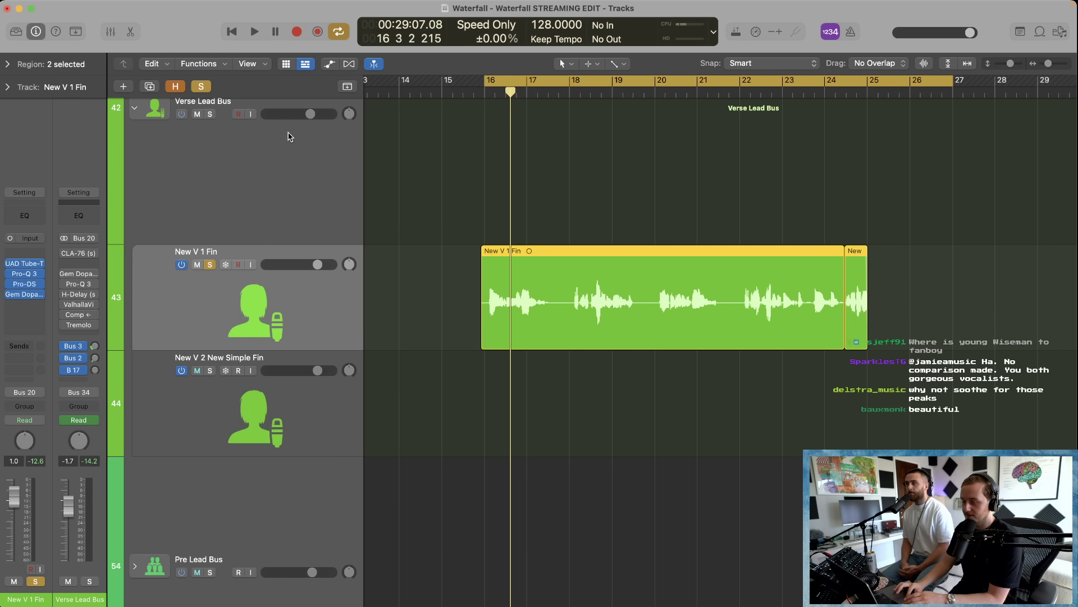
key(space)
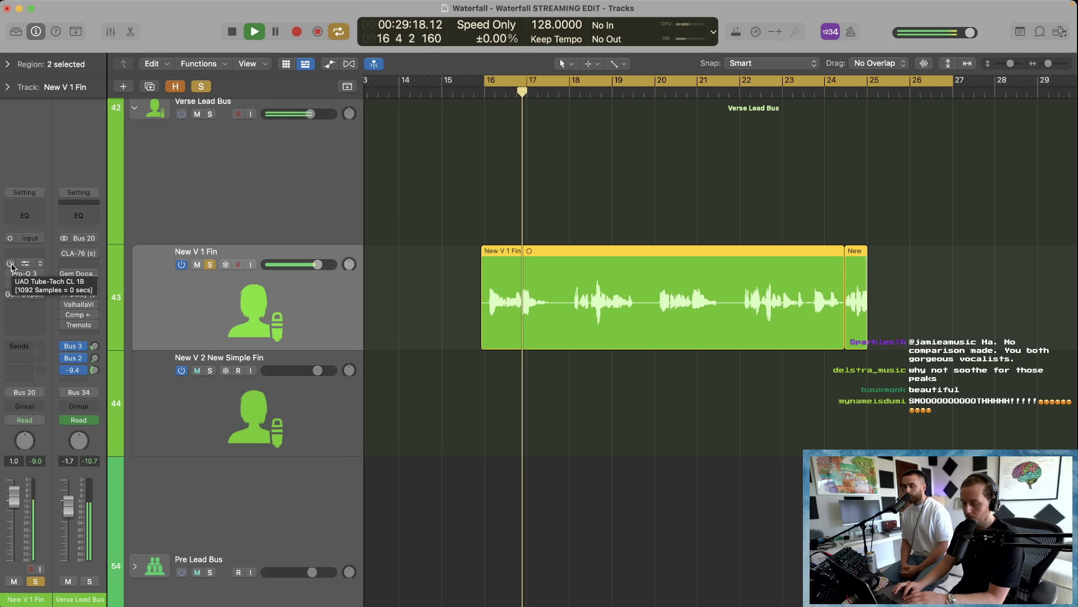
key(space)
key(space)
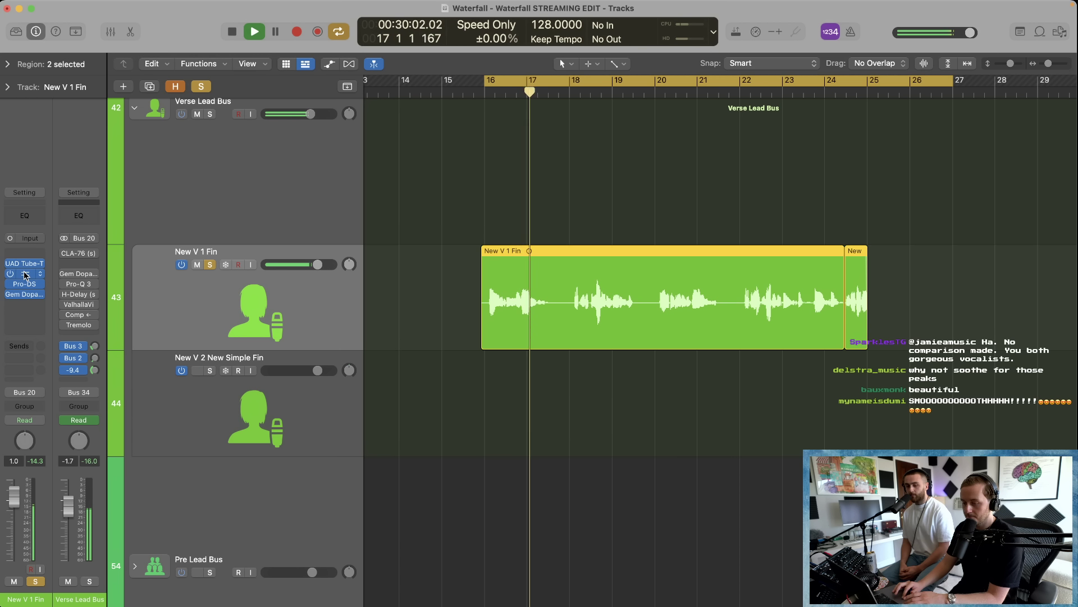
key(space)
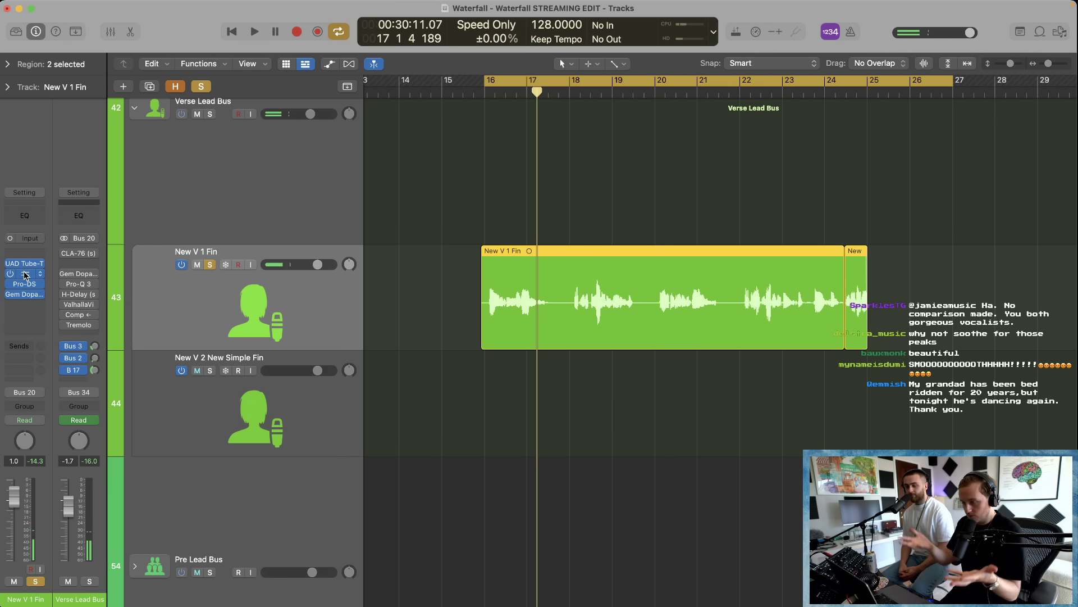
Step: Enable the CLA-76 on the Verse Lead Bus, play the vocal through it, and close the compressor
click(80, 254)
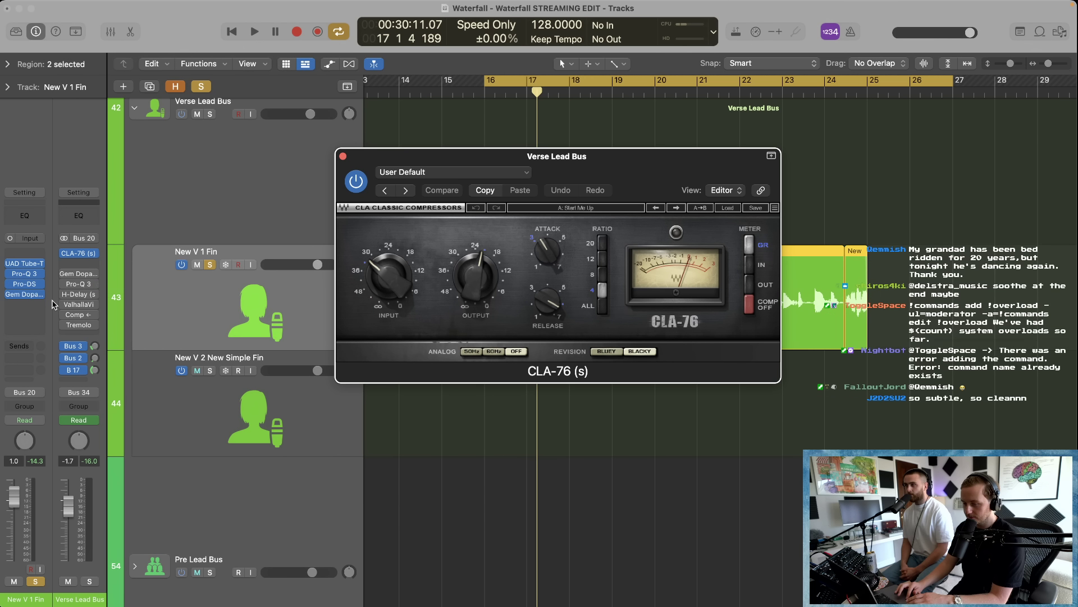
scroll(168, 387, up, 2)
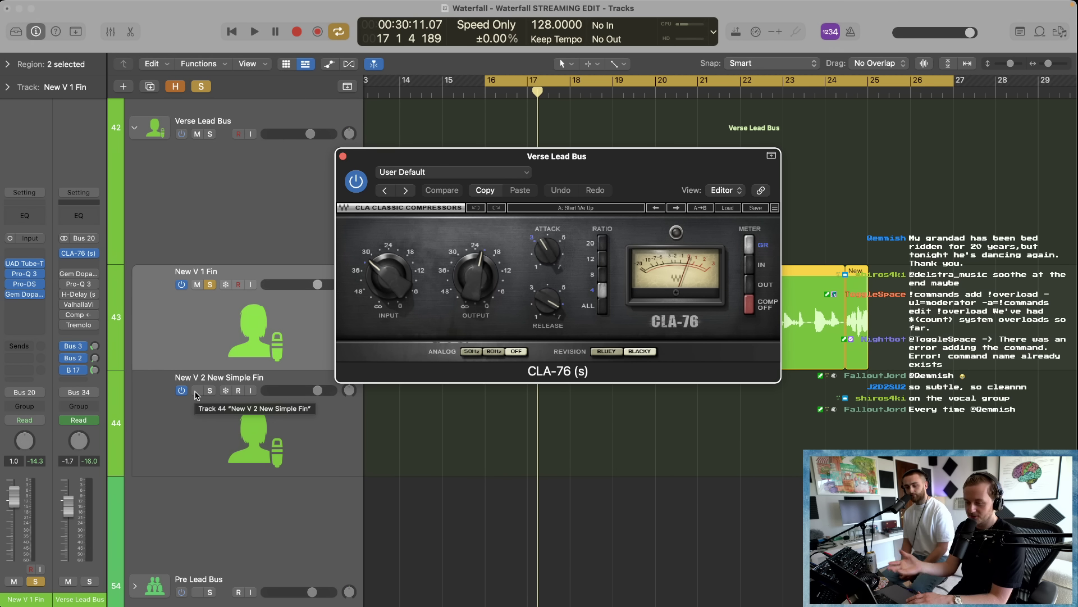
key(space)
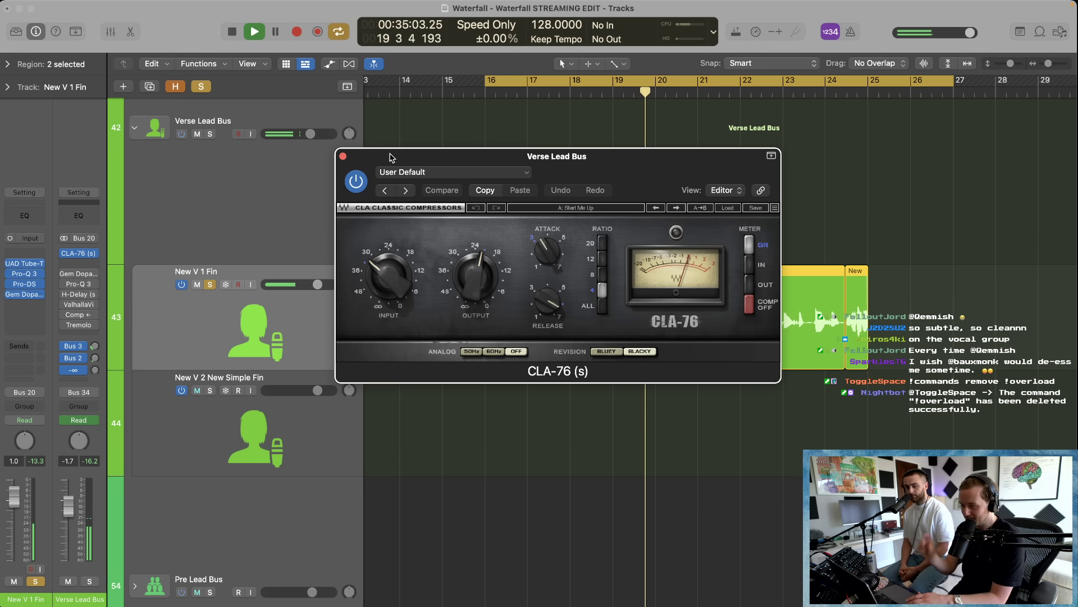
key(space)
click(343, 156)
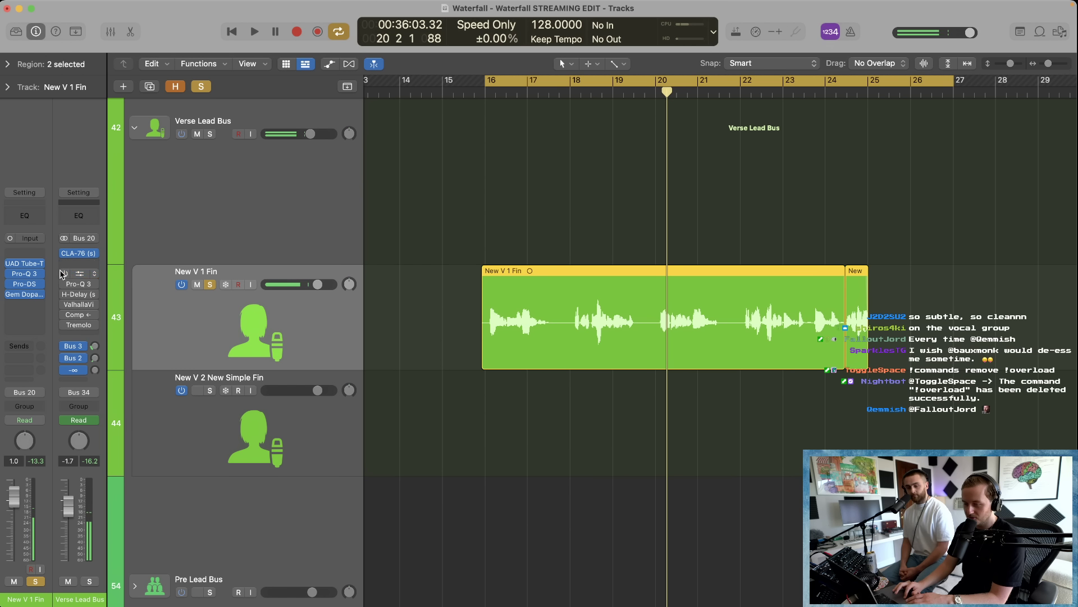
Step: Enable Gem Dopamine on the Verse Lead Bus, review its settings and close it
click(64, 274)
click(79, 273)
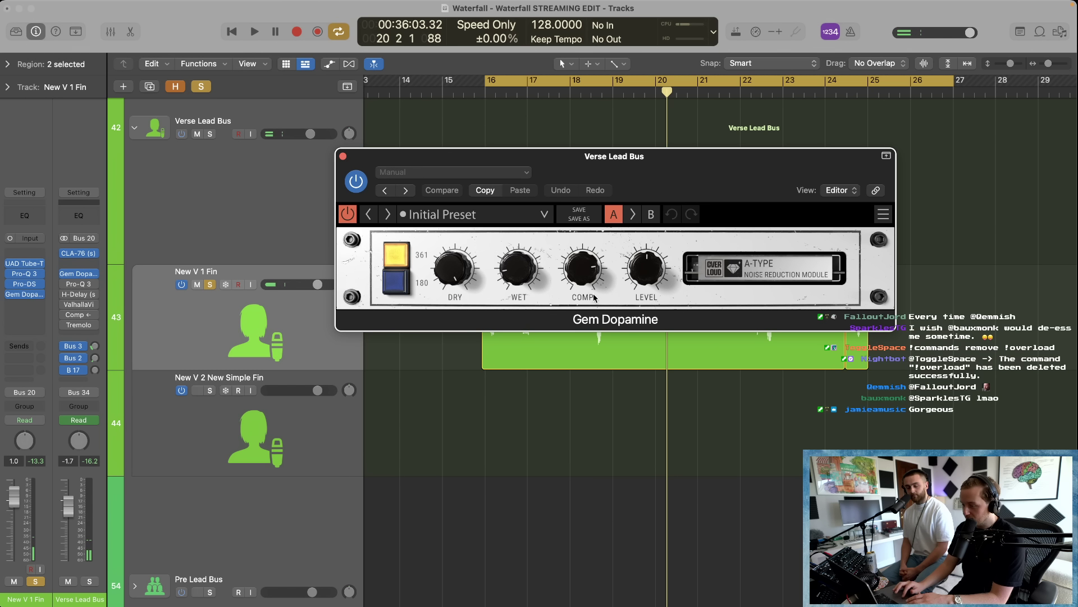
click(343, 157)
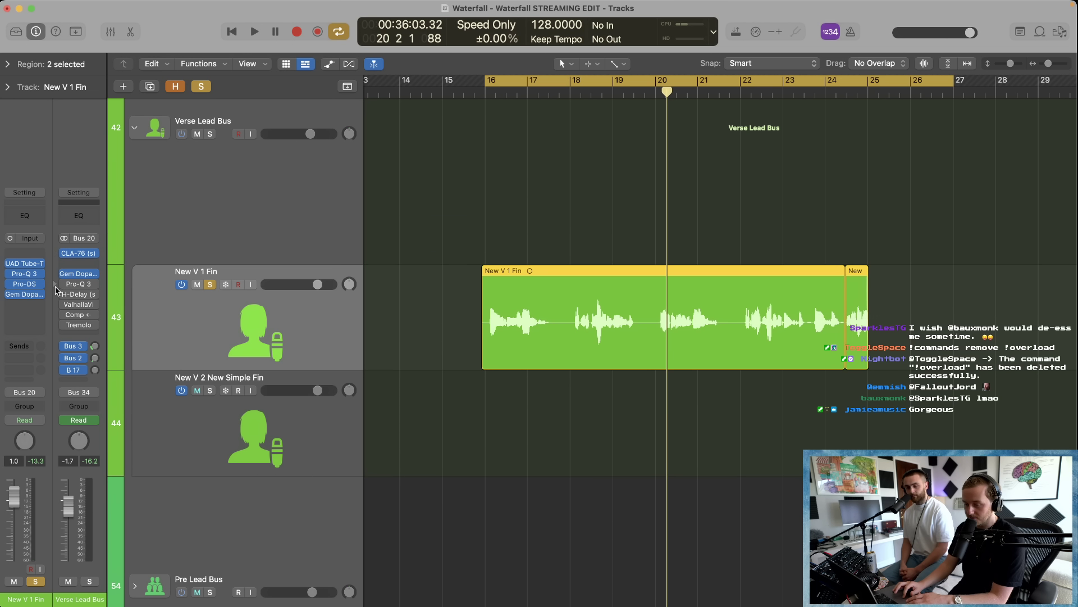
Step: Enable Pro-Q 3 on the Verse Lead Bus, examine its EQ curve, close it and deselect the vocal regions
click(78, 285)
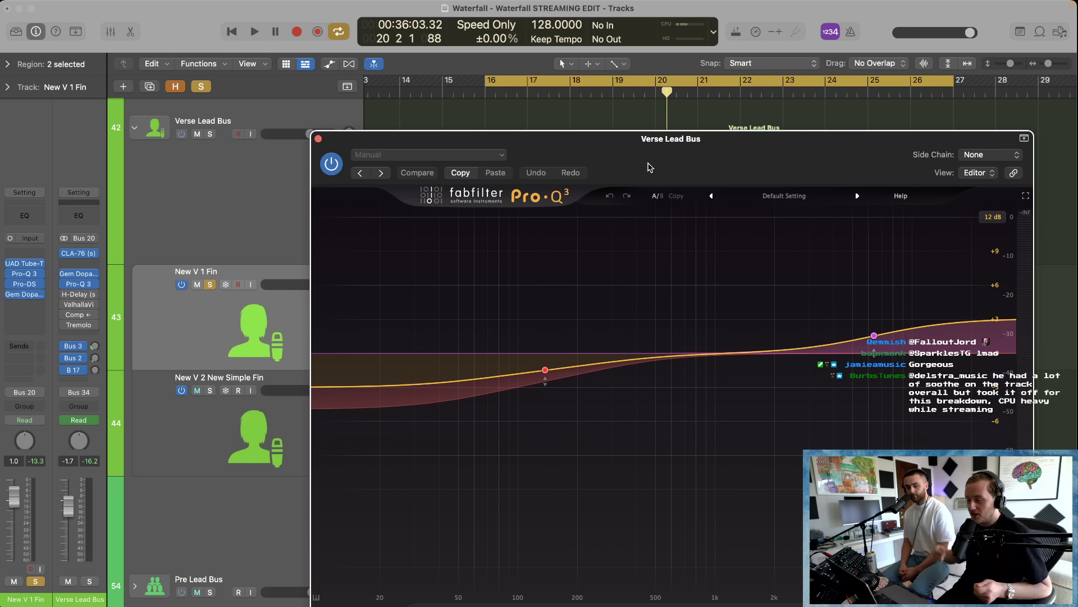
drag(650, 167, 447, 106)
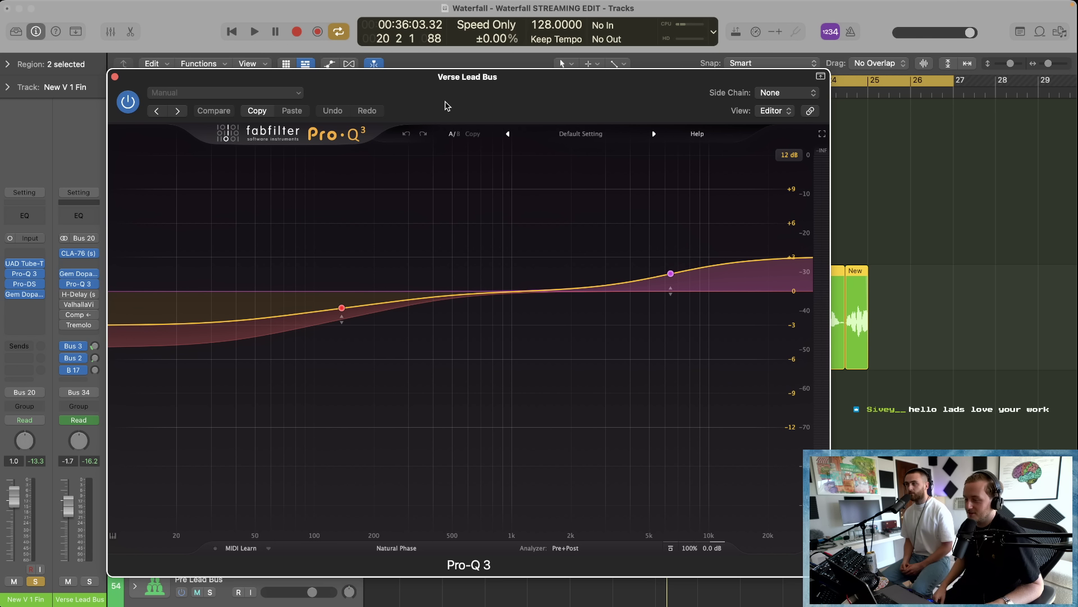
click(115, 77)
click(536, 221)
scroll(526, 218, up, 1)
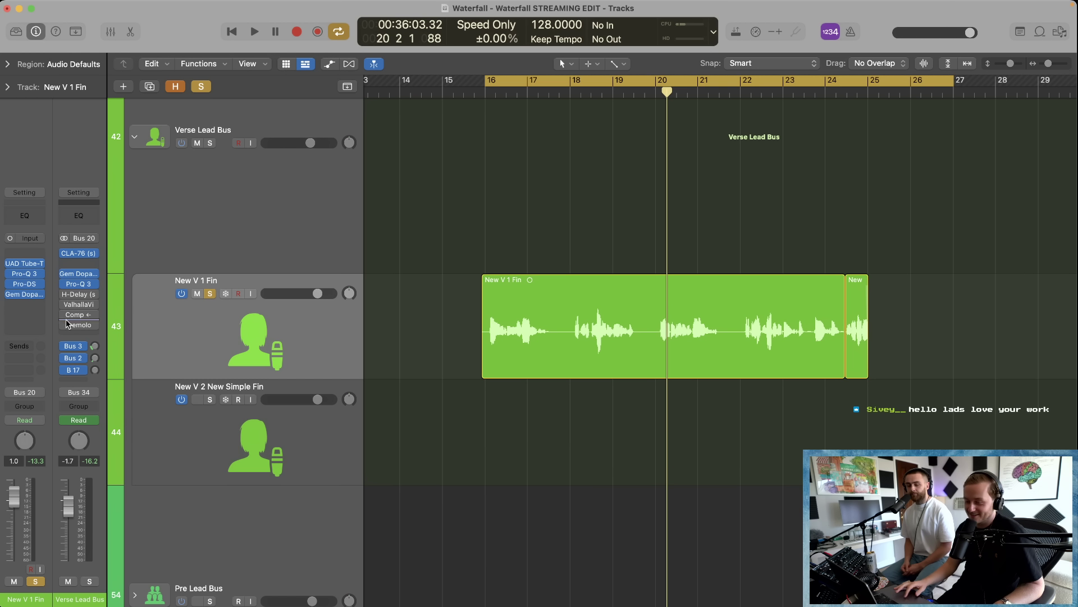
Step: Enable H-Delay and ValhallaVintageVerb on the Verse Lead Bus, look over their settings, and close both windows
click(64, 294)
click(78, 295)
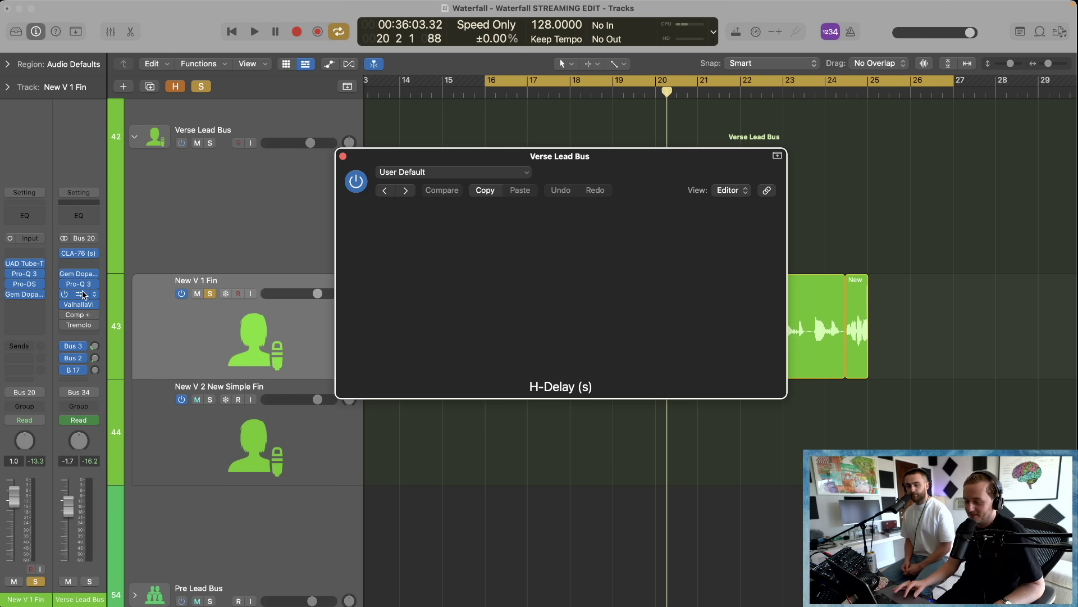
click(78, 304)
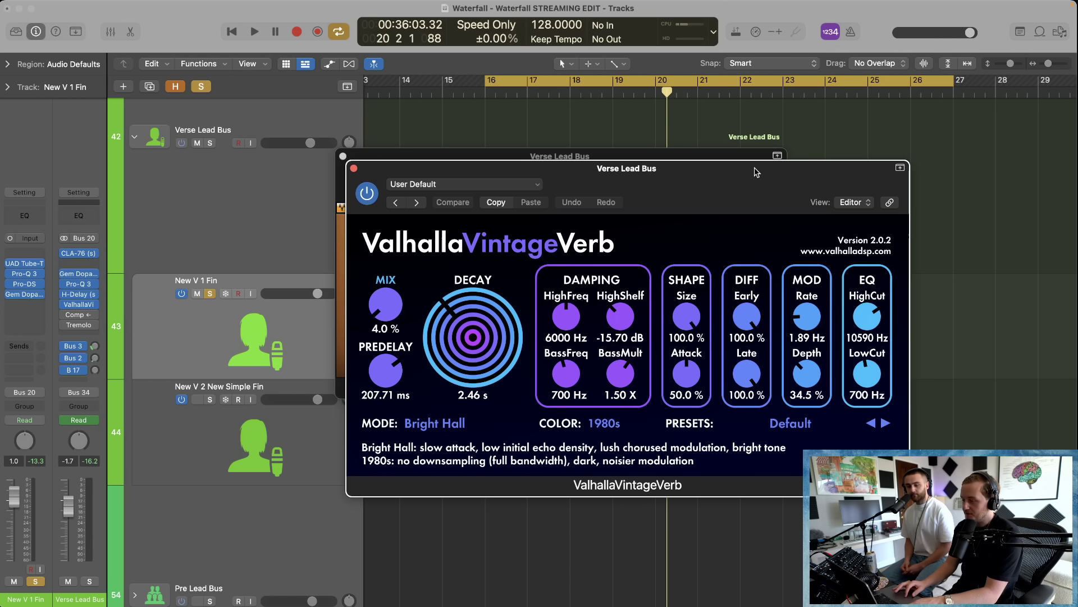
key(super+w)
key(super+w)
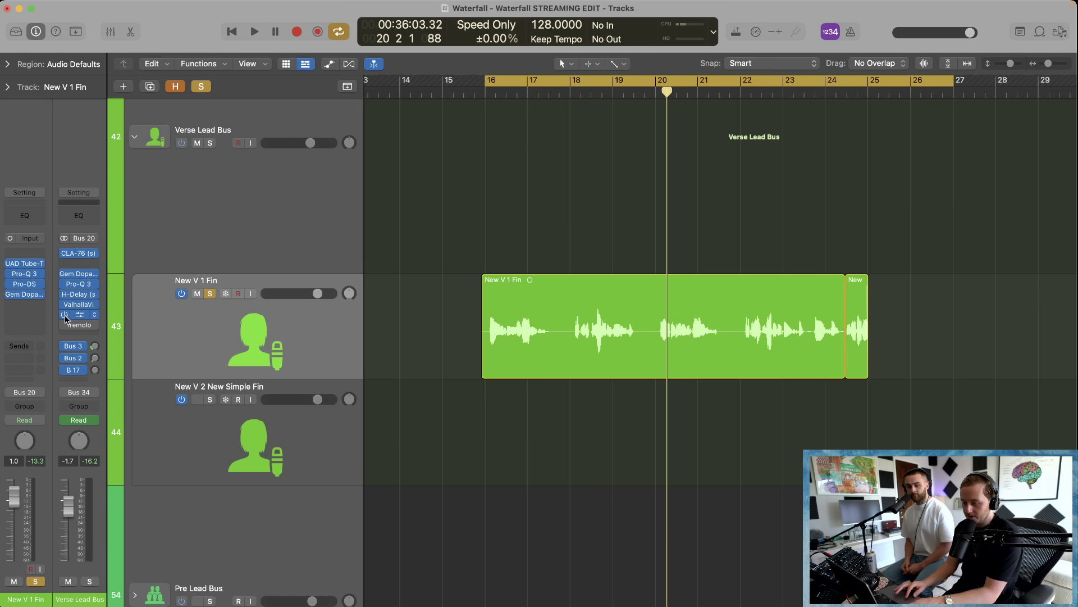
Step: Review the Tremolo on the Verse Lead Bus, then audition the verse vocal with all the bus inserts bypassed and re-enabled
click(80, 325)
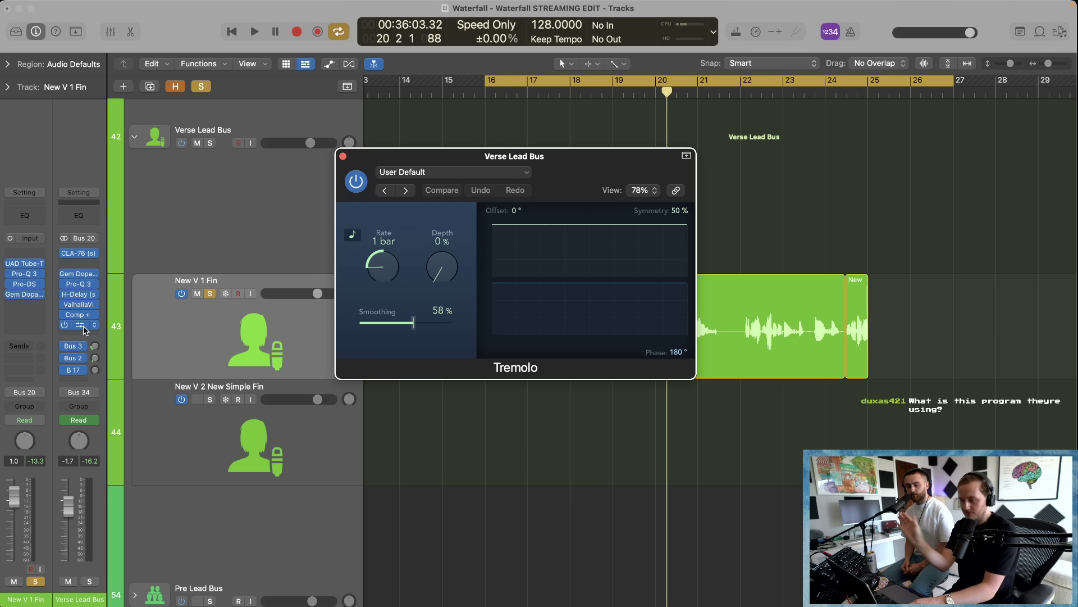
key(super+w)
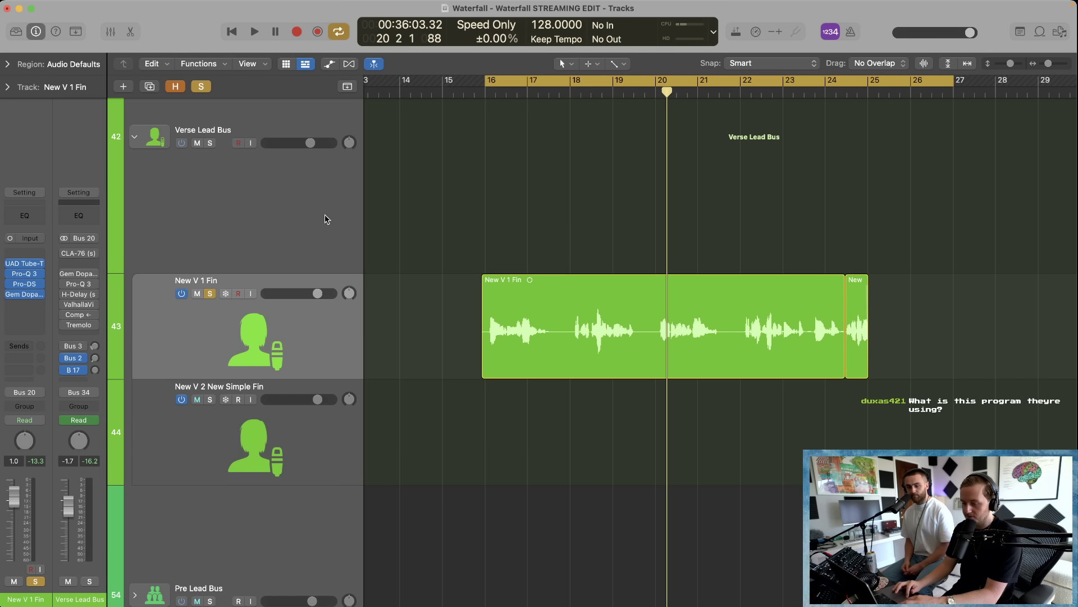
key(space)
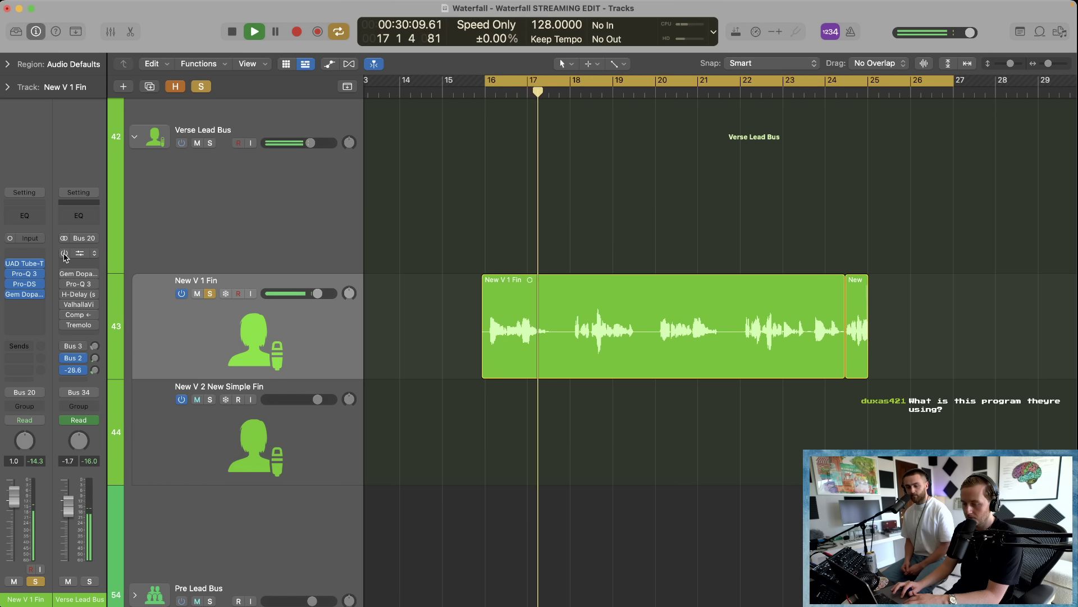
key(space)
key(space)
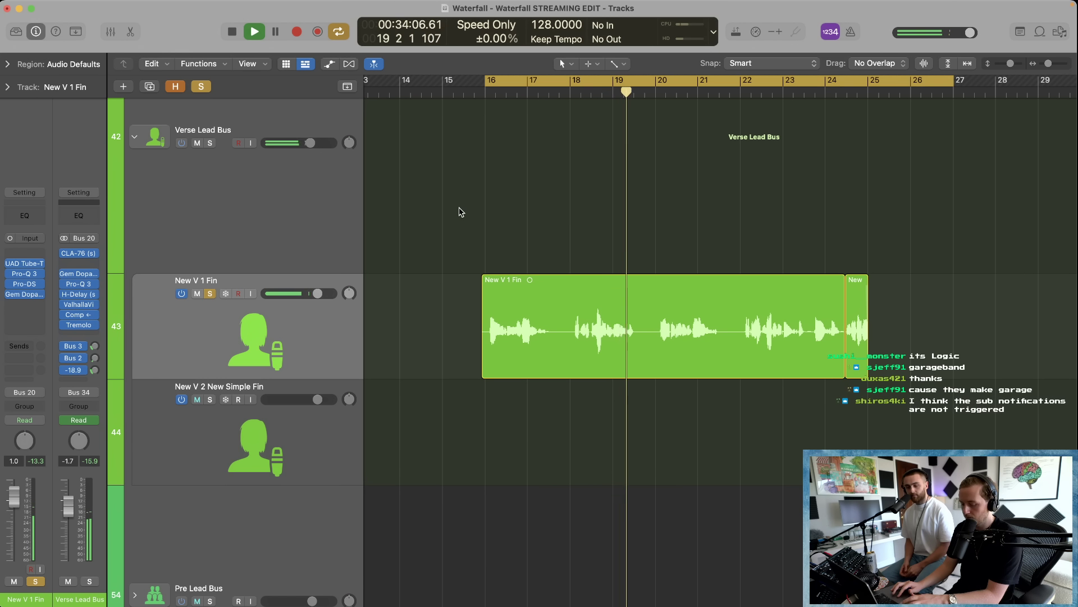
Step: Show track automation and play through the ValhallaVintageVerb Mix ramp at the end of the first verse on the Verse Lead Bus
key(a)
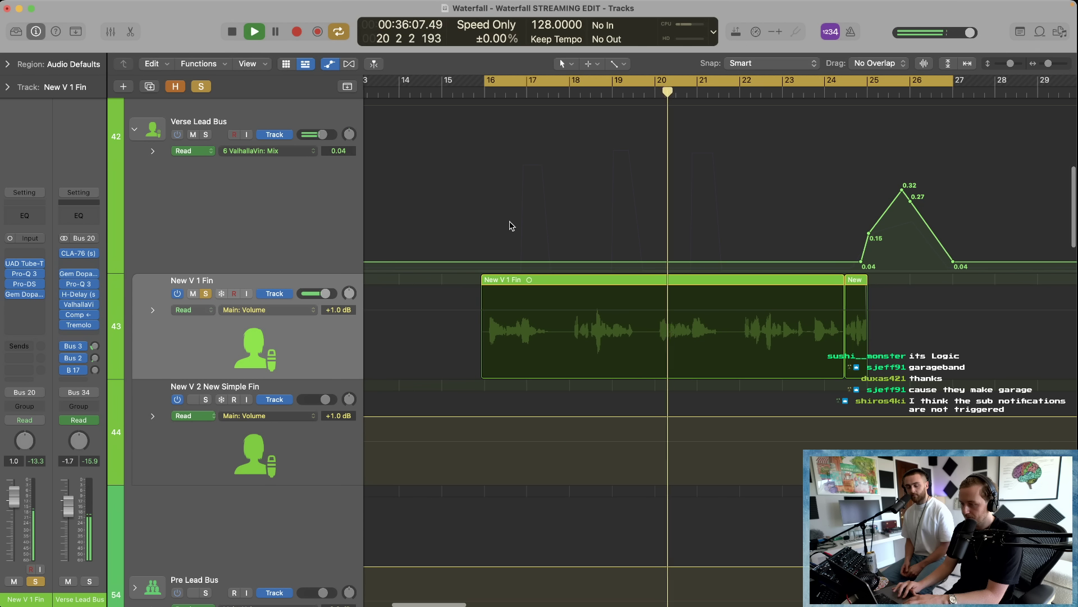
scroll(578, 180, right, 5)
click(635, 97)
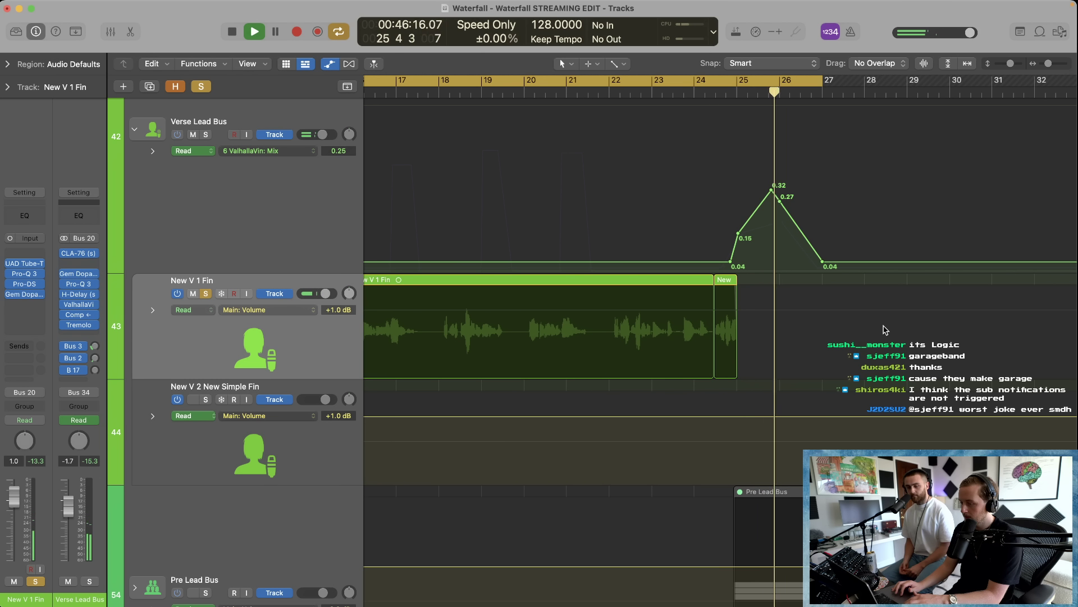
scroll(885, 329, left, 3)
key(space)
Step: Display the Verse Lead Bus automation for Send 3 → Aux 71, audition its first send throw, and hide the automation
click(269, 150)
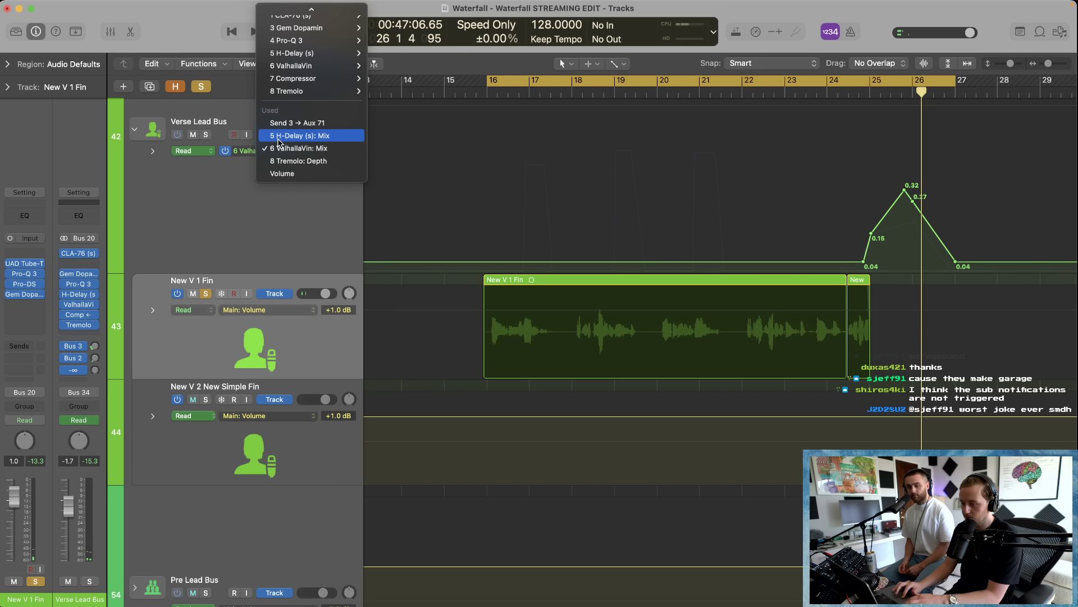
click(287, 120)
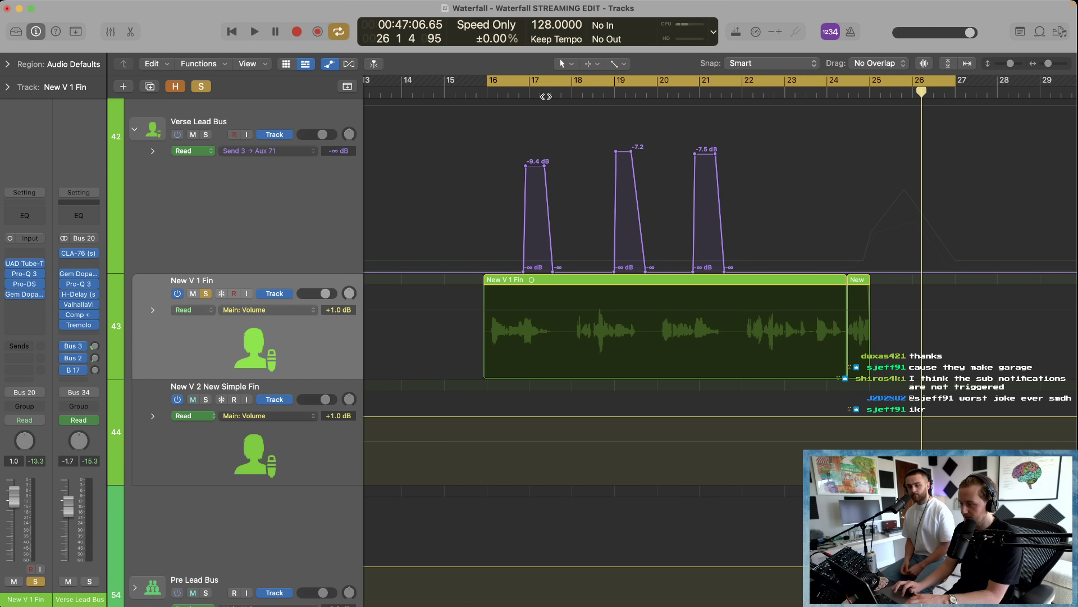
key(space)
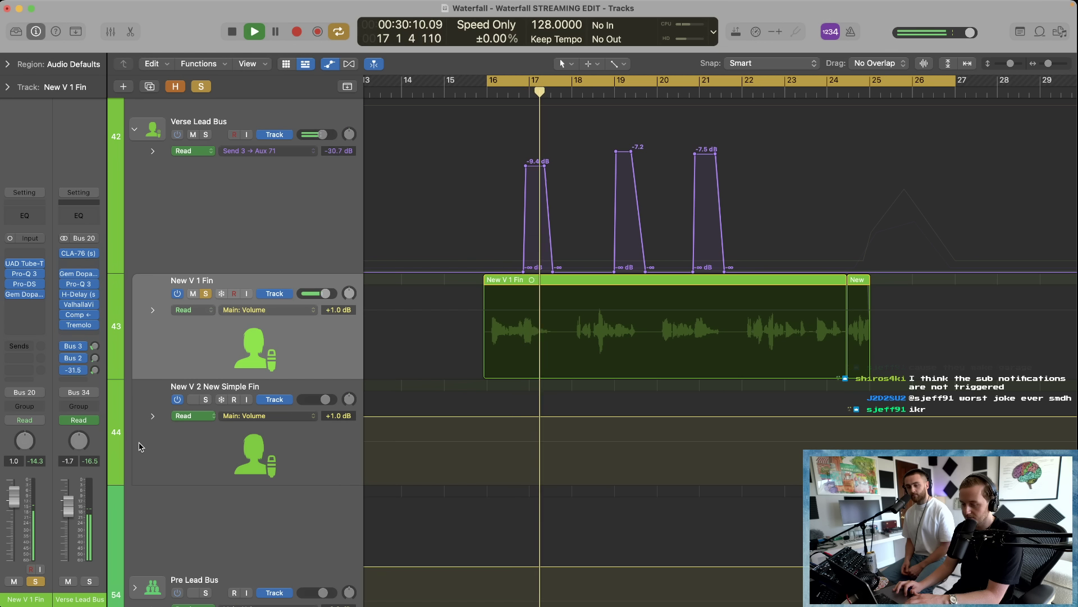
key(space)
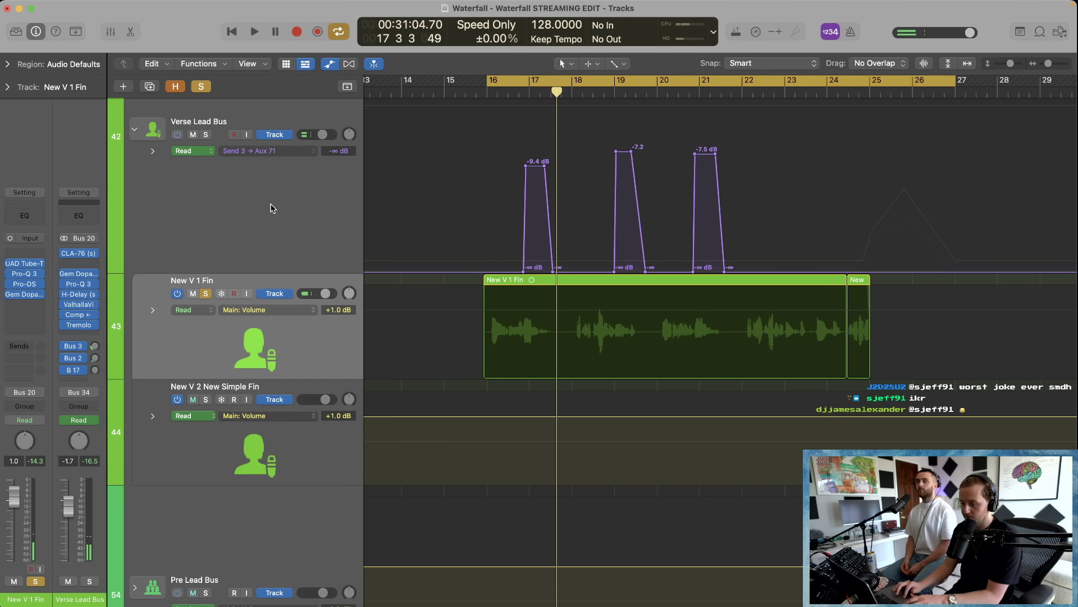
click(273, 208)
key(a)
Step: Solo the New V 2 New Simple Fin track and unsolo New V 1 Fin
scroll(544, 279, down, 6)
scroll(544, 278, right, 8)
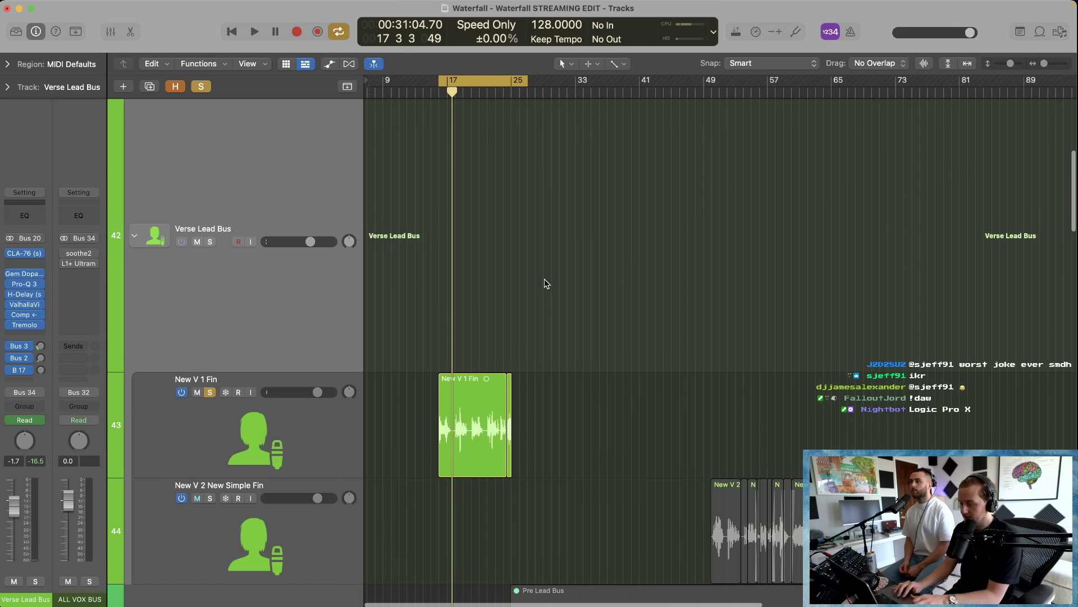
scroll(545, 279, down, 2)
scroll(544, 279, left, 5)
click(209, 439)
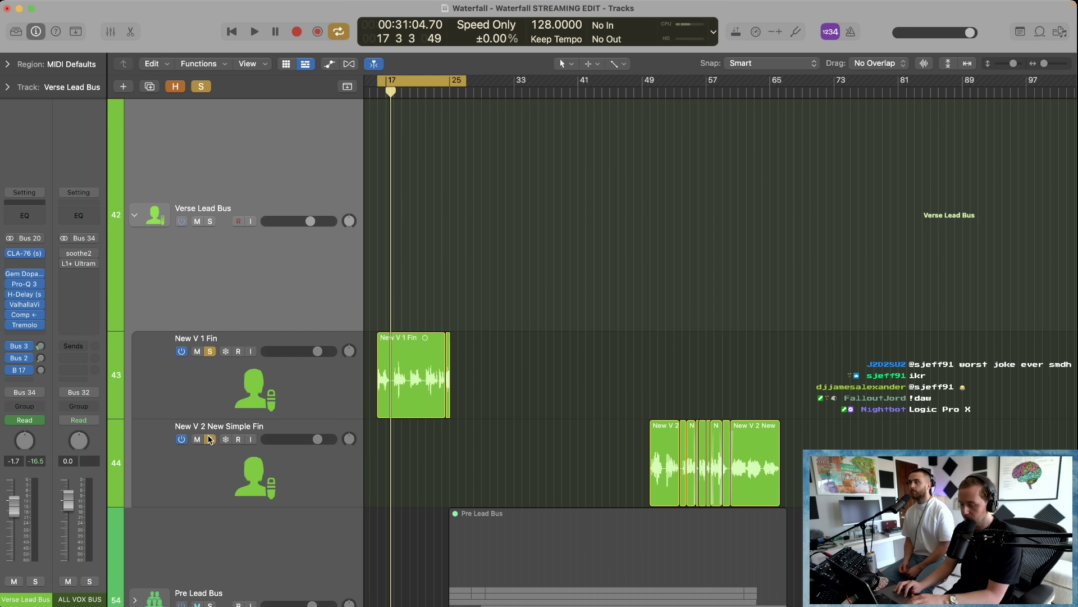
click(210, 350)
Step: Compare the channel strip inserts of New V 1 Fin and New V 2 New Simple Fin by alternating between the two tracks
click(200, 369)
click(184, 464)
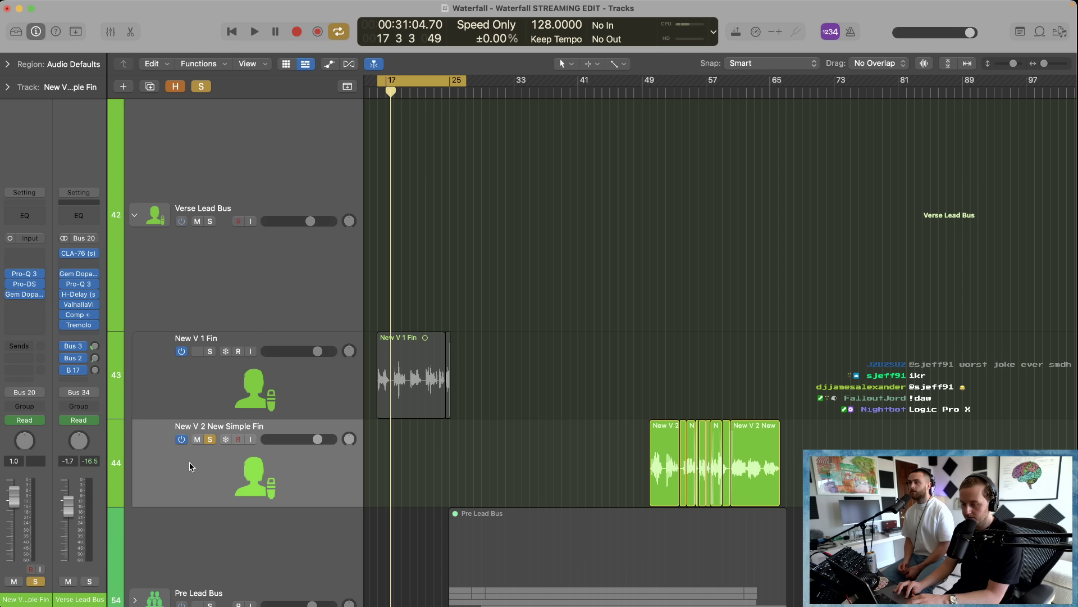
click(166, 385)
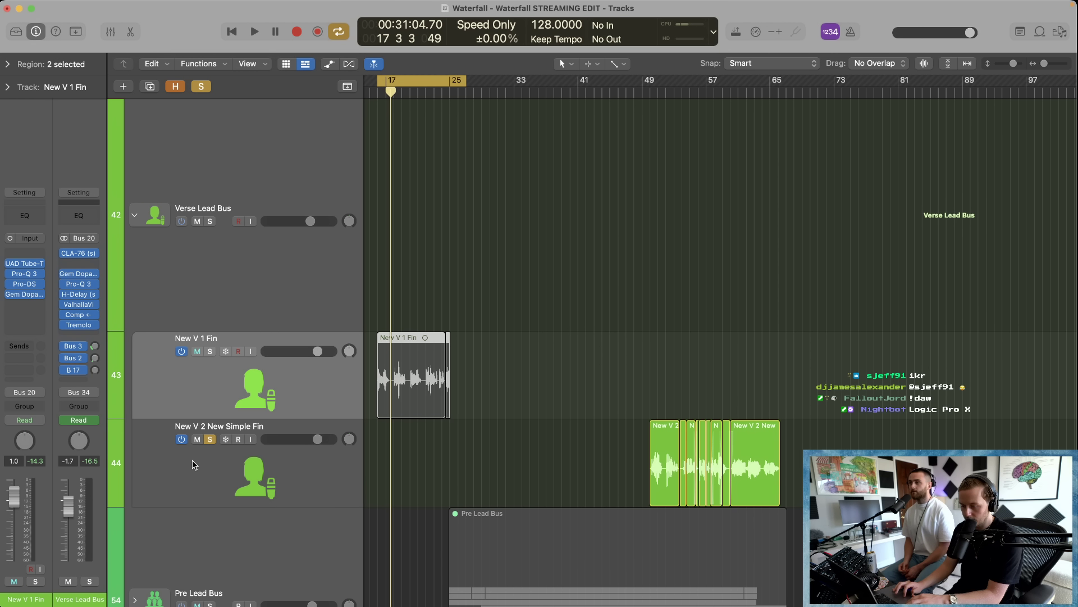
click(192, 464)
click(184, 376)
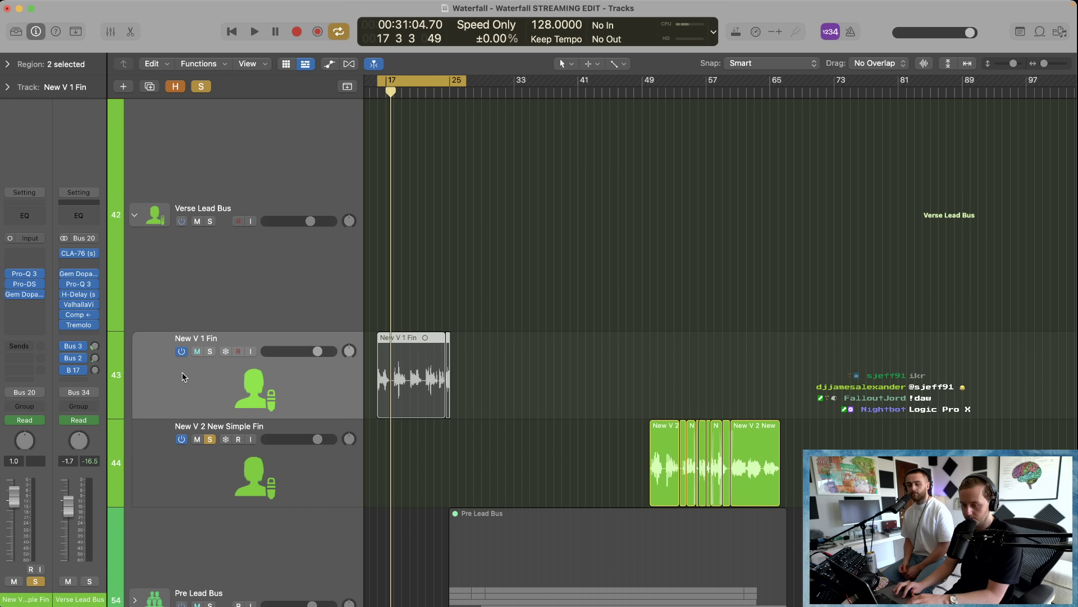
click(208, 481)
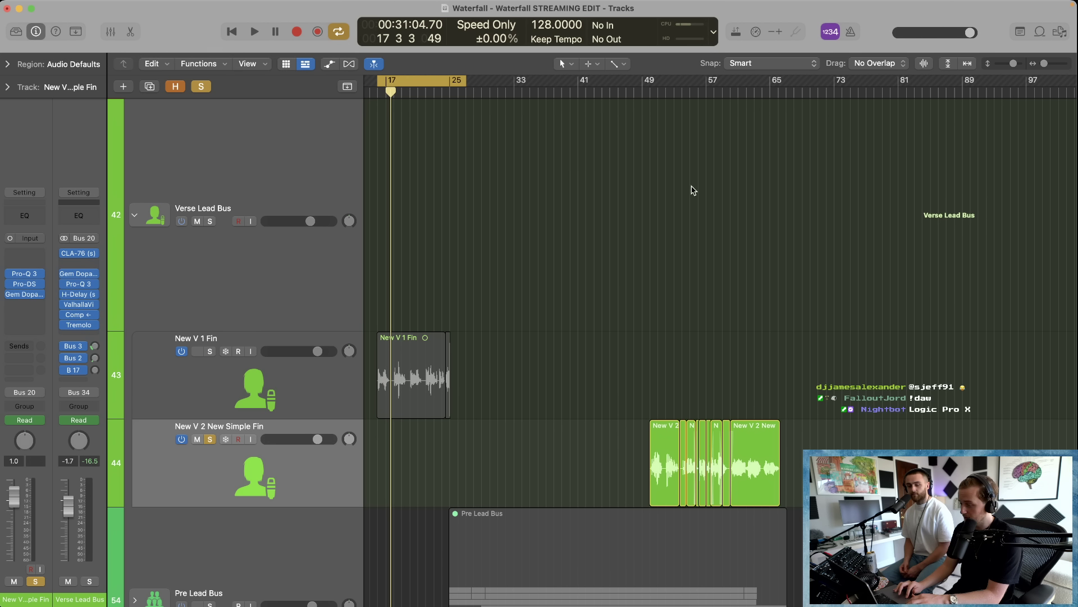
Step: Turn off cycle mode and play the second verse vocal from just before bar 50, stopping after its opening phrase
click(647, 93)
click(431, 86)
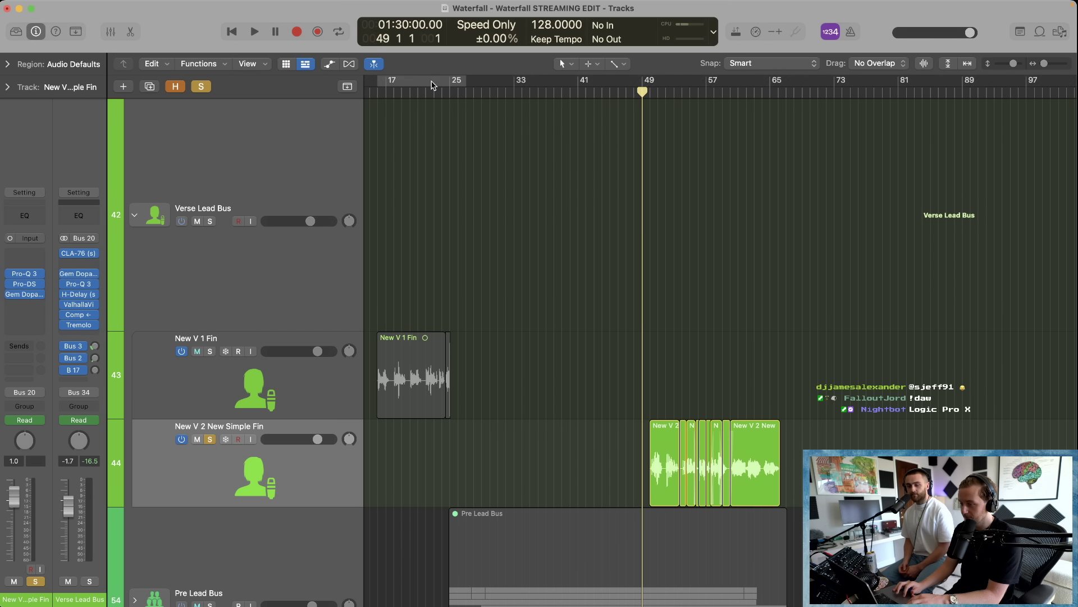
scroll(641, 221, up, 5)
click(674, 93)
key(space)
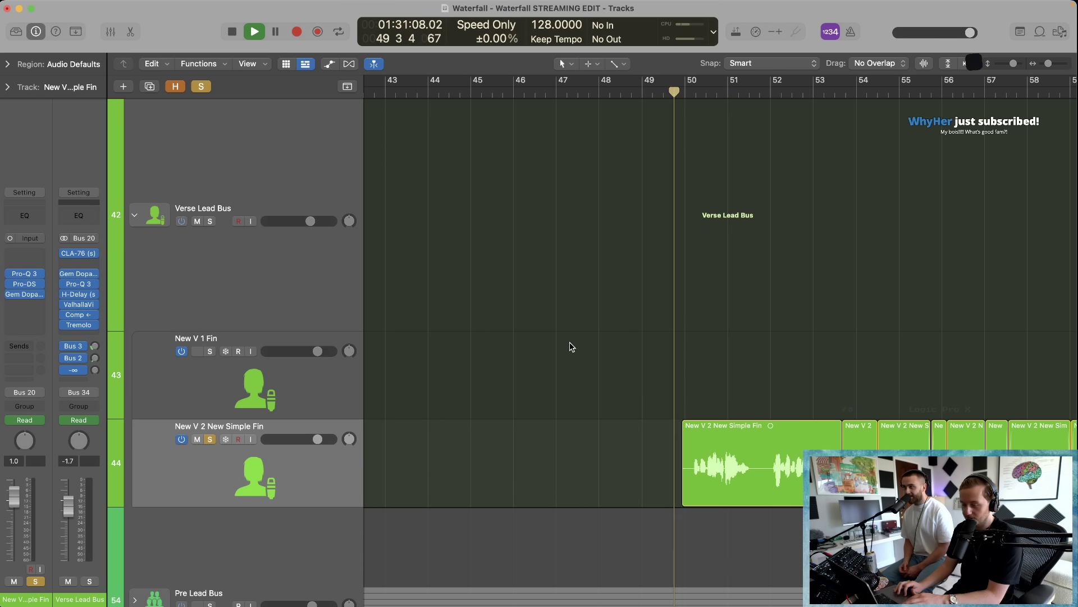
scroll(587, 363, down, 3)
scroll(592, 369, down, 2)
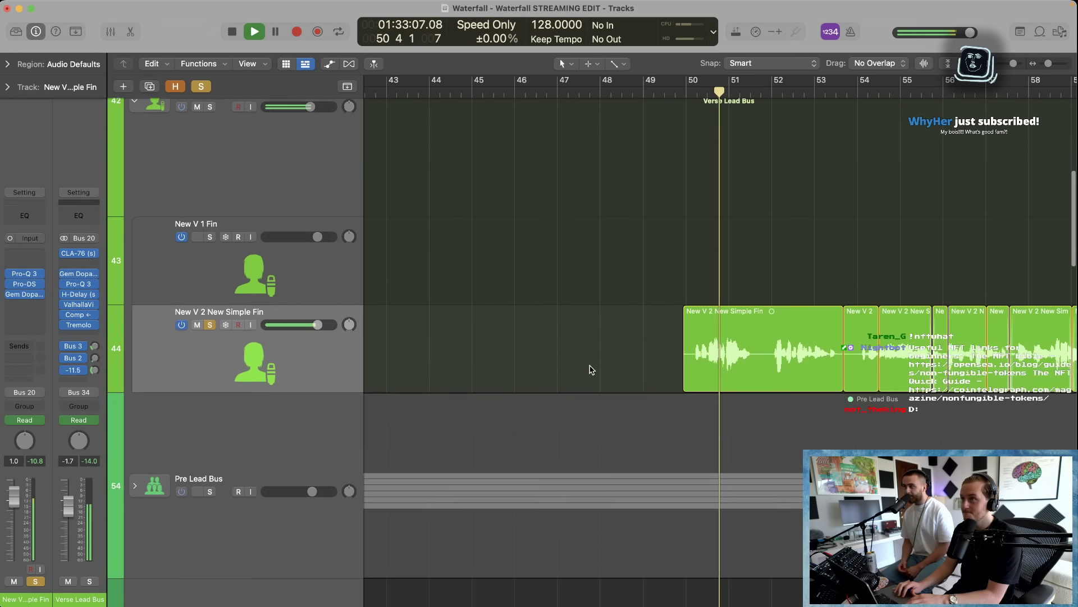
scroll(592, 369, down, 2)
key(space)
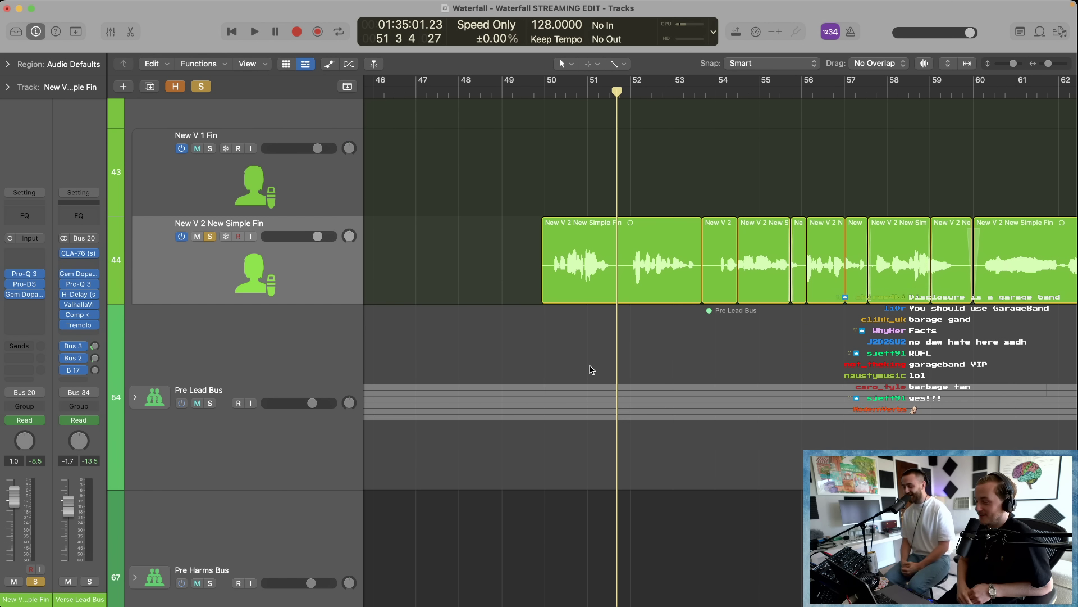
Step: Replay the soloed second verse vocal from bar 50 with its whole run of regions in view, then stop playback
click(536, 93)
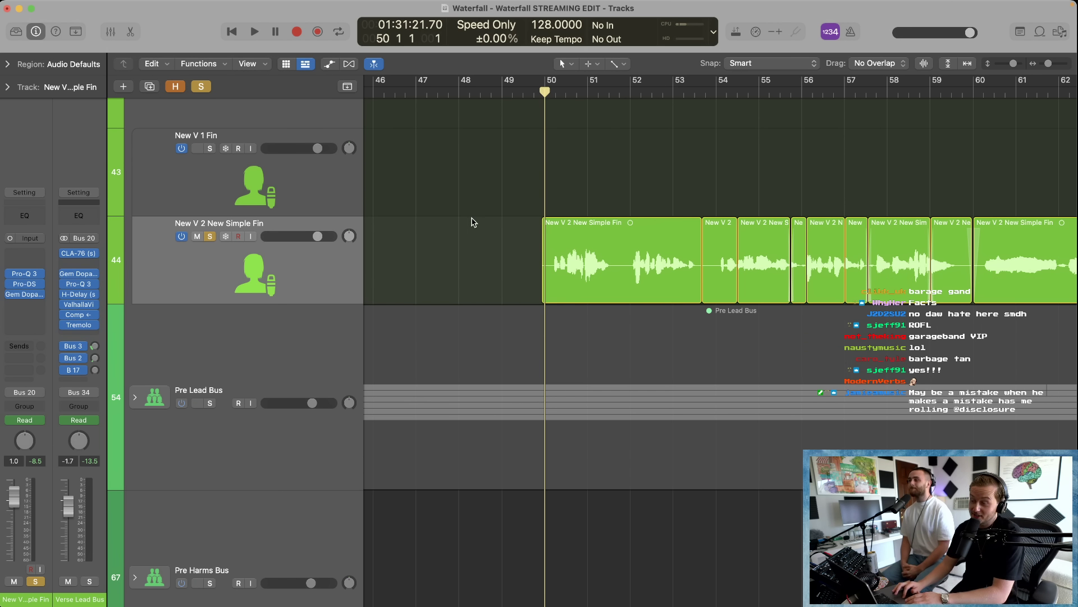
scroll(311, 271, down, 1)
key(space)
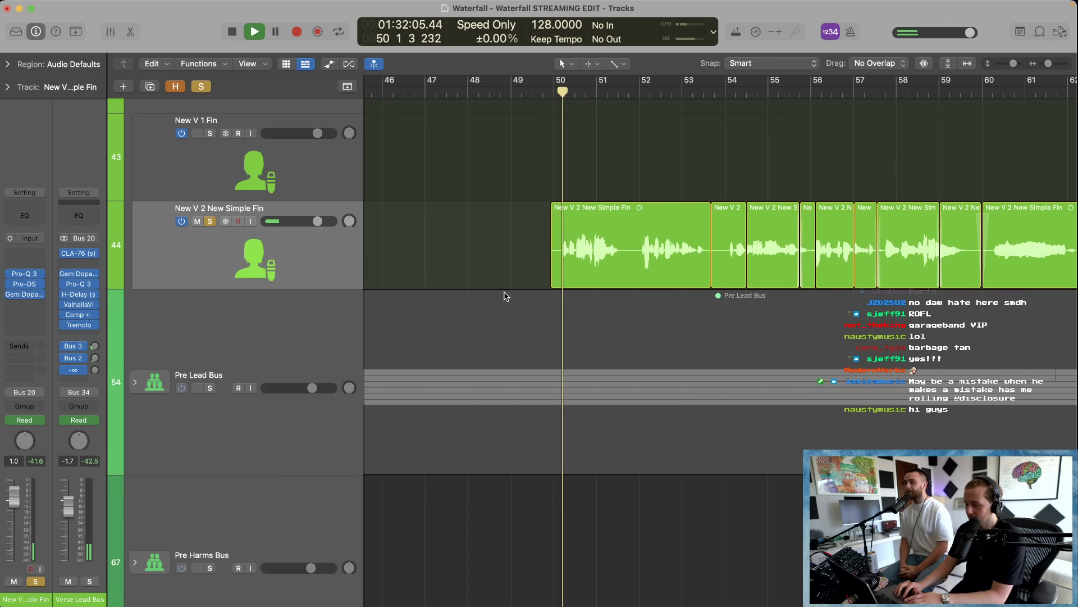
key(super+Left)
scroll(504, 293, right, 3)
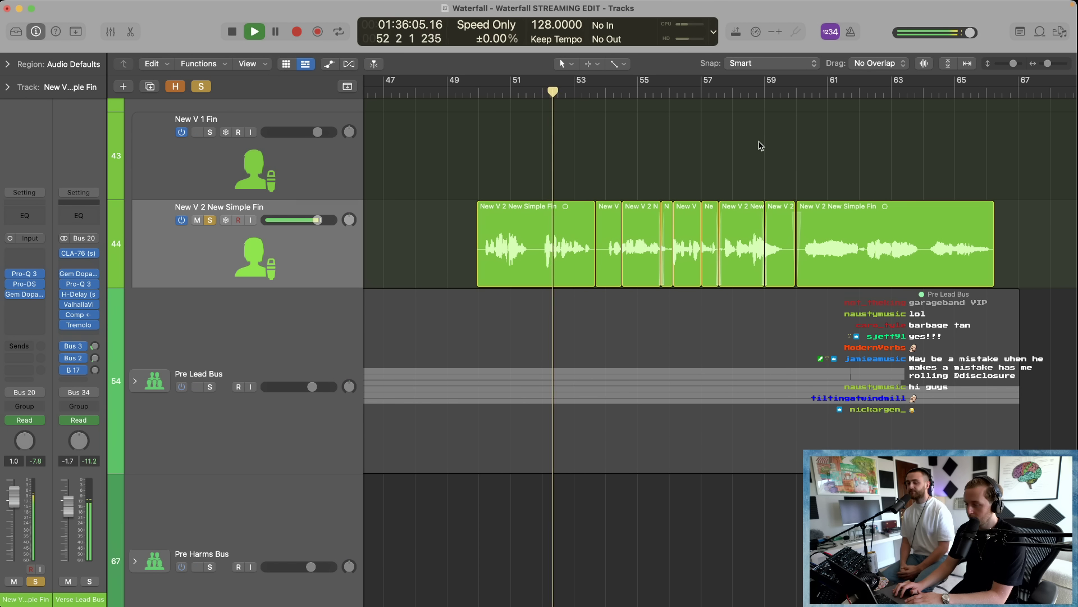
scroll(760, 219, up, 3)
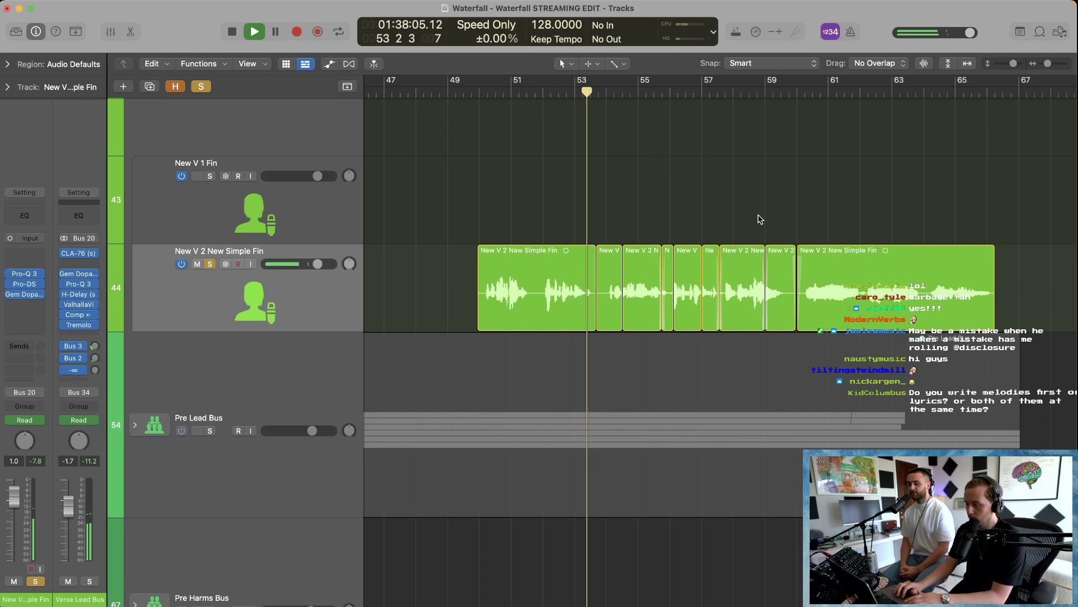
key(space)
Step: Unsolo the New V 2 New Simple Fin track with the wider song arrangement in view
key(super+Left)
key(super+Left)
key(super+Left)
key(super+Up)
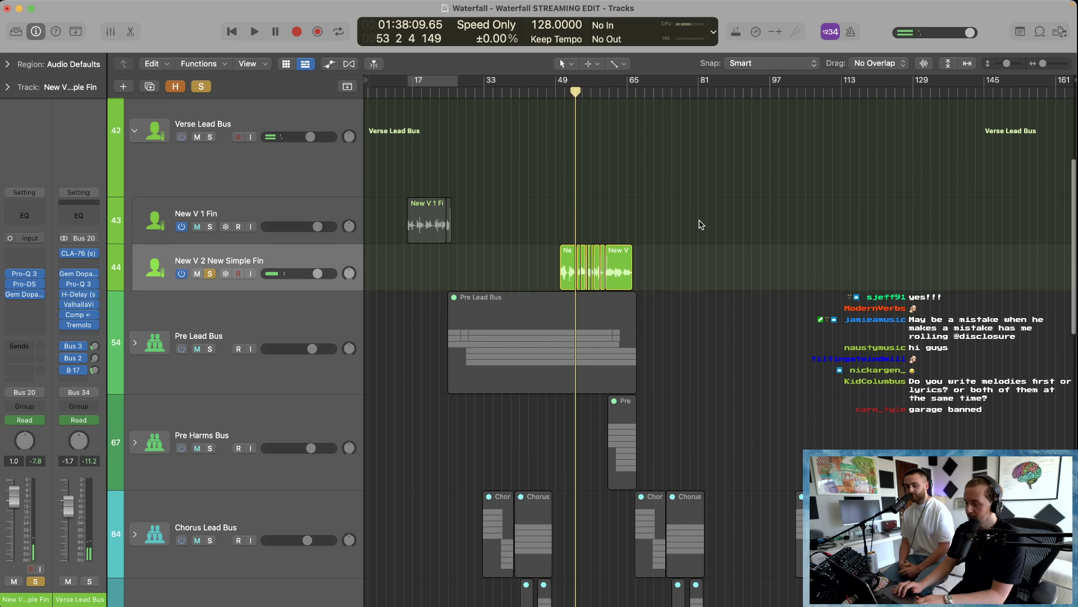
scroll(210, 256, up, 5)
click(209, 365)
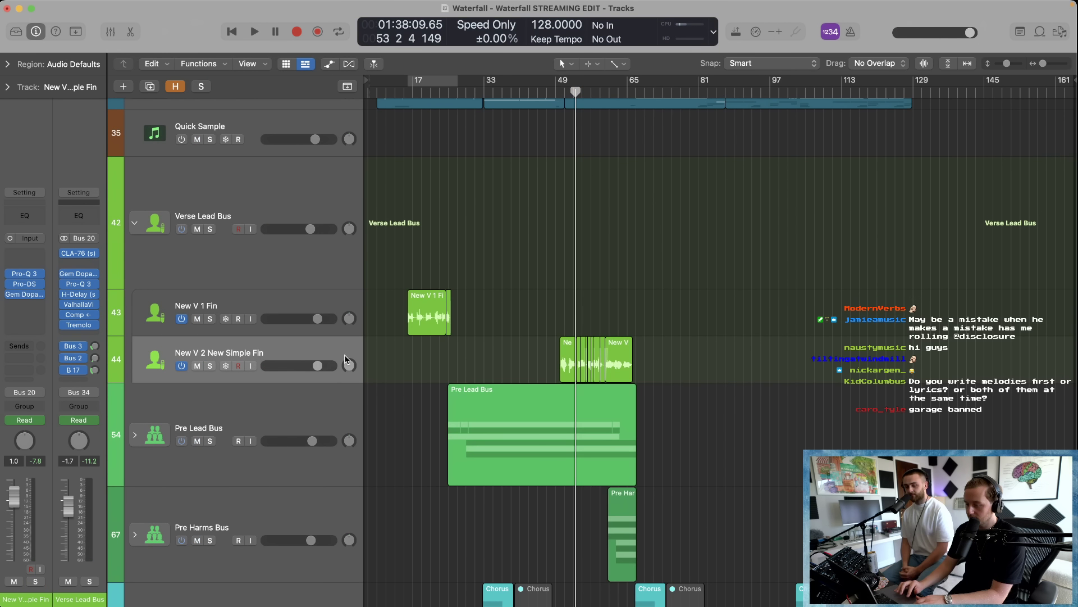
Step: Select the Pre Lead Bus and expand its track stack to show the six Raye Pre vocal tracks
scroll(394, 360, down, 5)
click(202, 332)
click(135, 352)
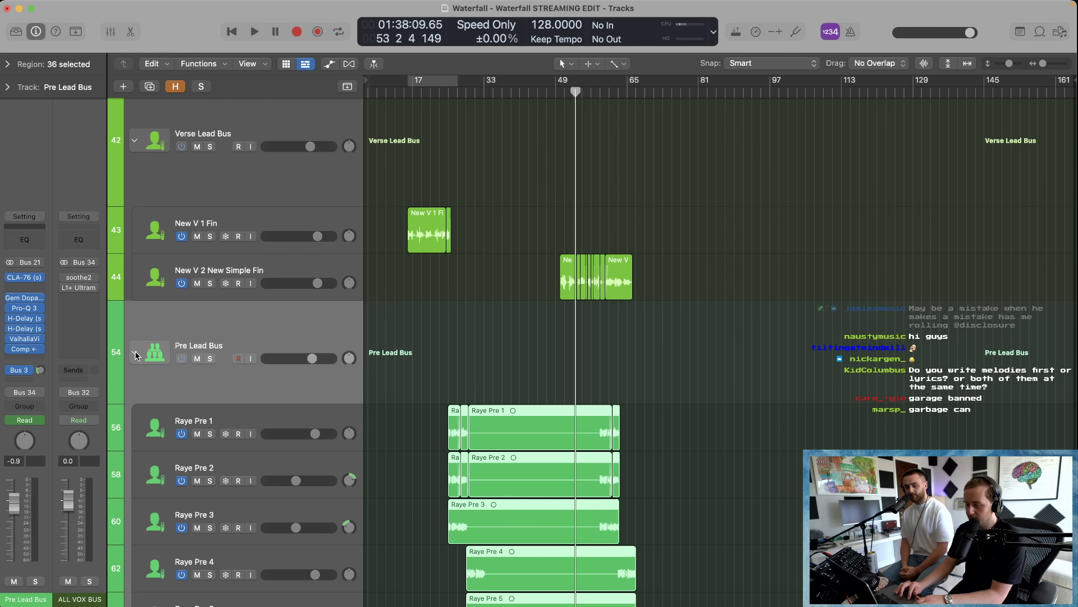
scroll(482, 353, down, 3)
scroll(481, 354, down, 10)
key(super+Right)
key(super+Right)
key(super+Right)
scroll(482, 354, up, 1)
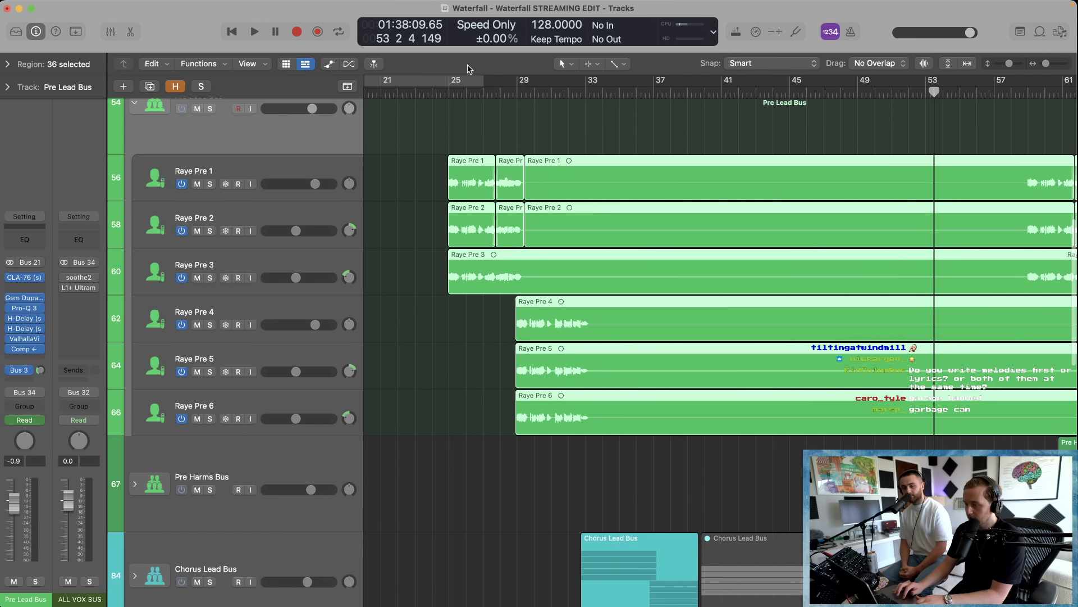
Step: Place the playhead at bar 25 and inspect the channel strips of Raye Pre 1, 2 and 3 in turn
click(447, 94)
scroll(436, 250, left, 3)
click(243, 161)
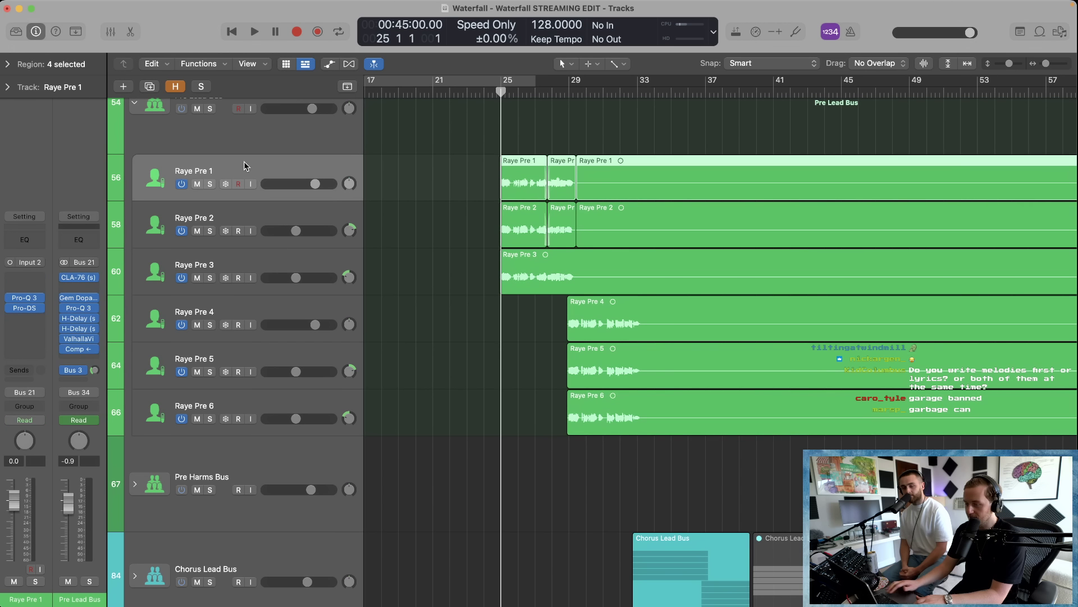
key(Down)
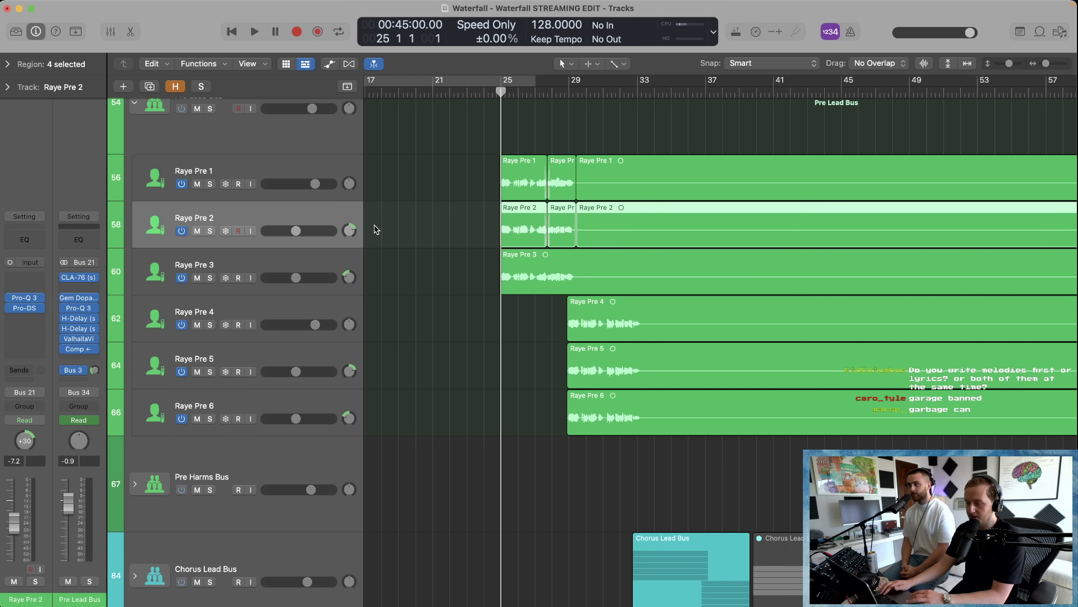
key(Down)
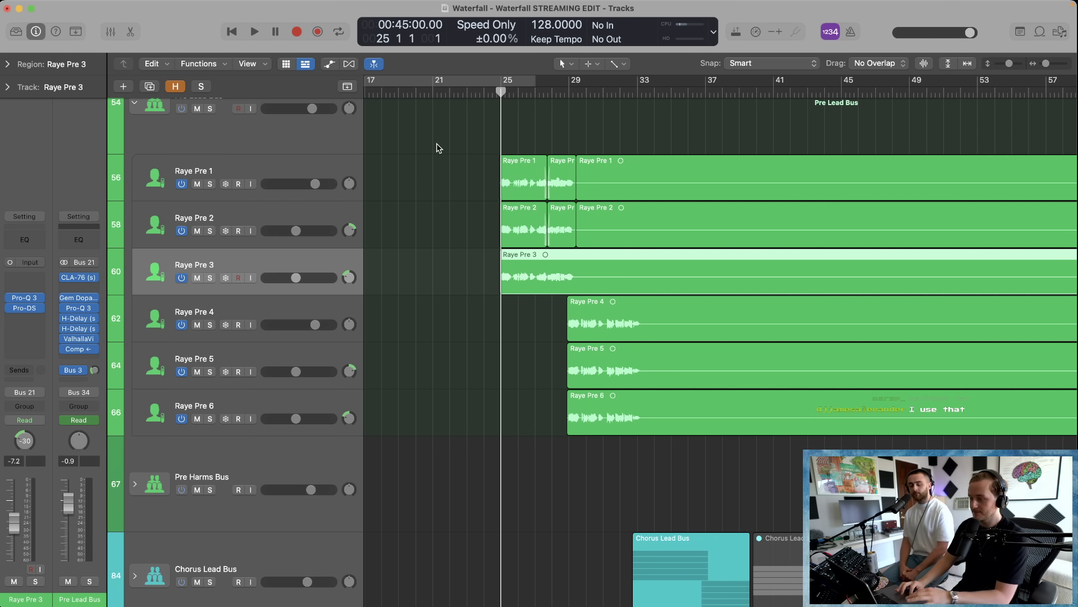
Step: Solo the Pre Lead Bus and play the pre-chorus vocals from bar 24
key(comma)
scroll(203, 165, up, 2)
click(209, 143)
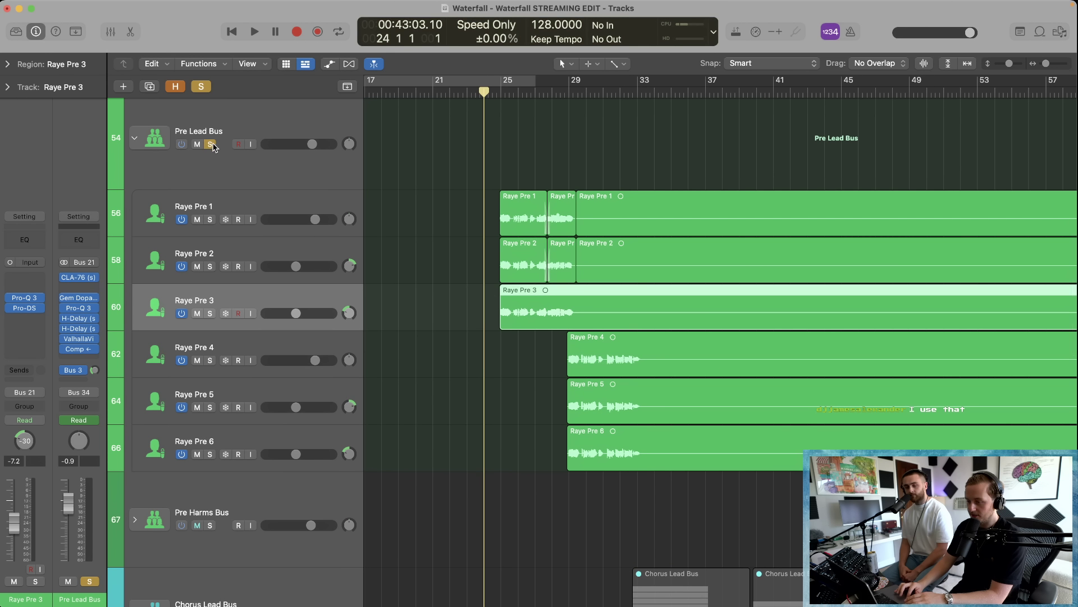
key(space)
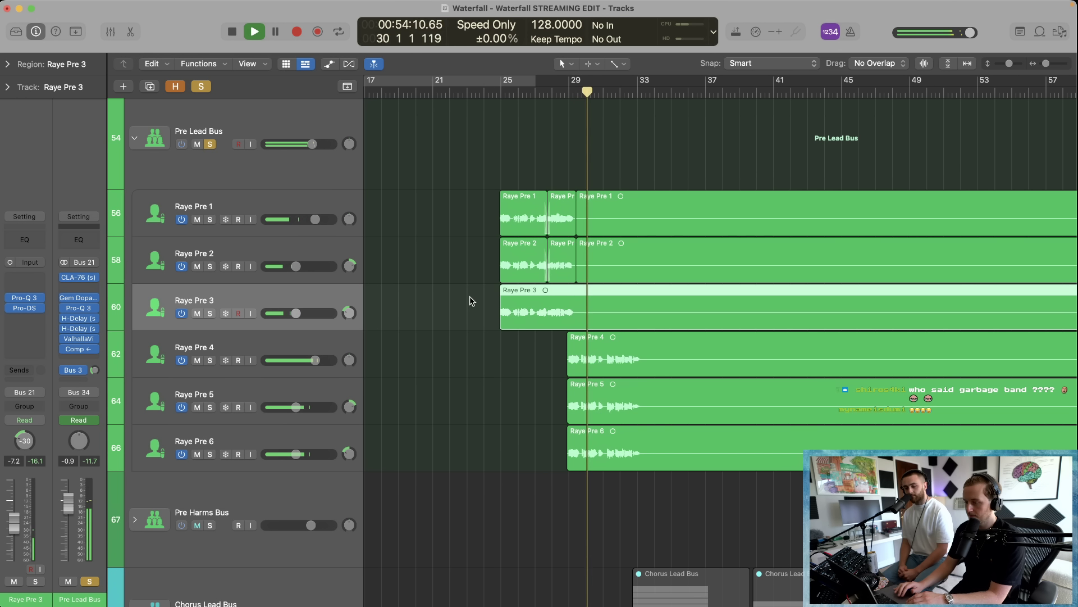
Step: Examine the waveforms of the stacked Raye Pre 4, 5 and 6 vocals up close while the pre-chorus plays
key(super+Right)
key(super+Right)
key(super+Right)
key(super+Right)
key(super+Right)
key(super+Right)
scroll(501, 416, down, 3)
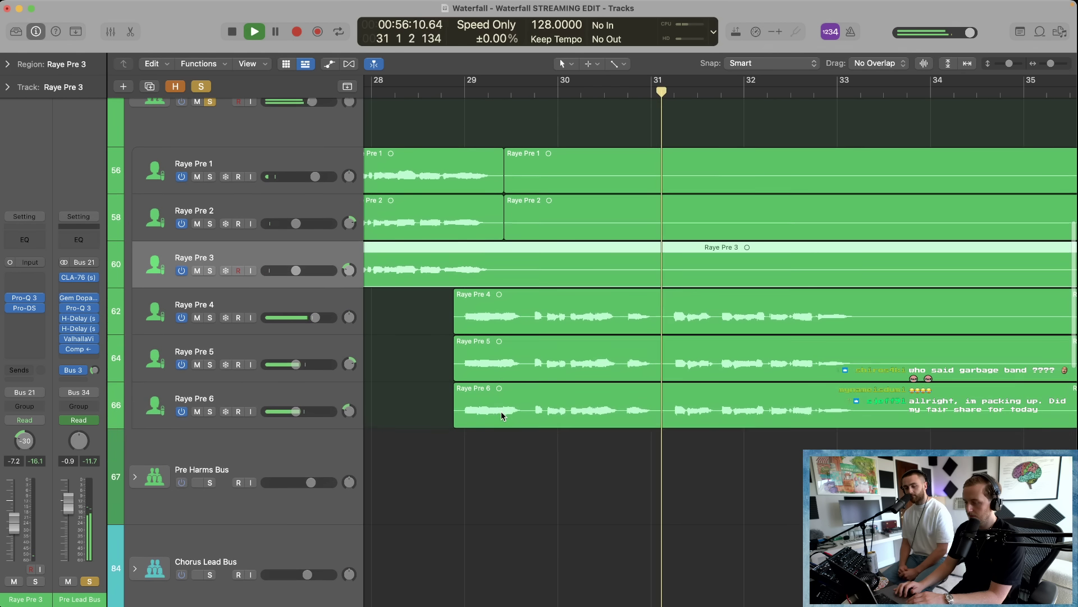
key(super+Left)
key(super+Left)
scroll(501, 413, right, 5)
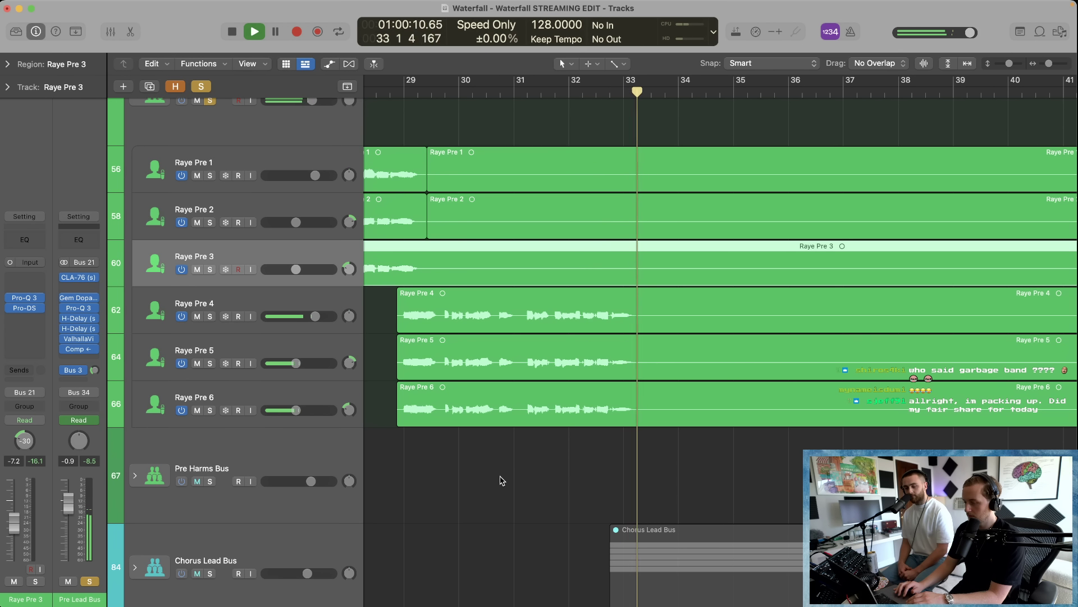
Step: Stop the soloed pre-chorus playback once the Raye Pre 4, 5 and 6 phrases have ended
key(super+Left)
key(super+Left)
scroll(501, 480, up, 3)
key(super+Left)
key(super+Left)
key(super+Left)
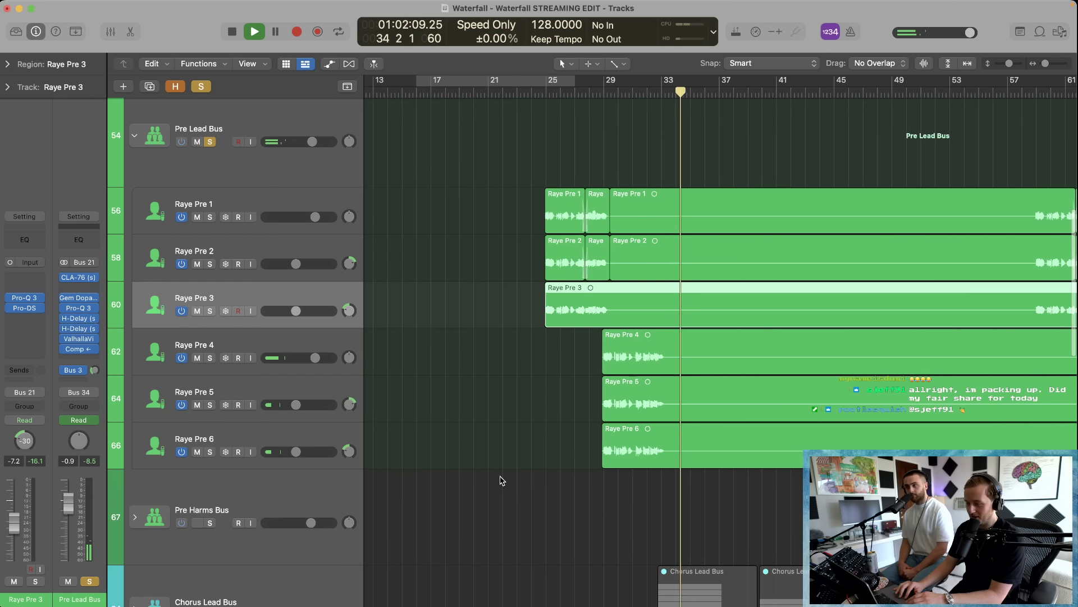
key(space)
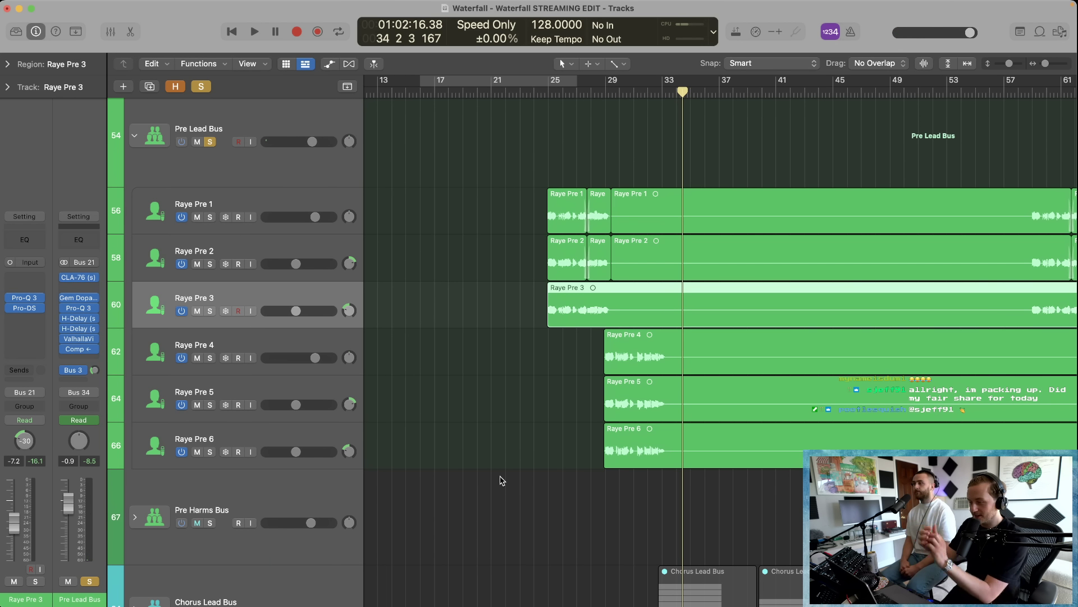
Step: Place the playhead at bar 65 and play the soloed Pre Lead Bus vocals of the second pre-chorus
scroll(502, 481, right, 6)
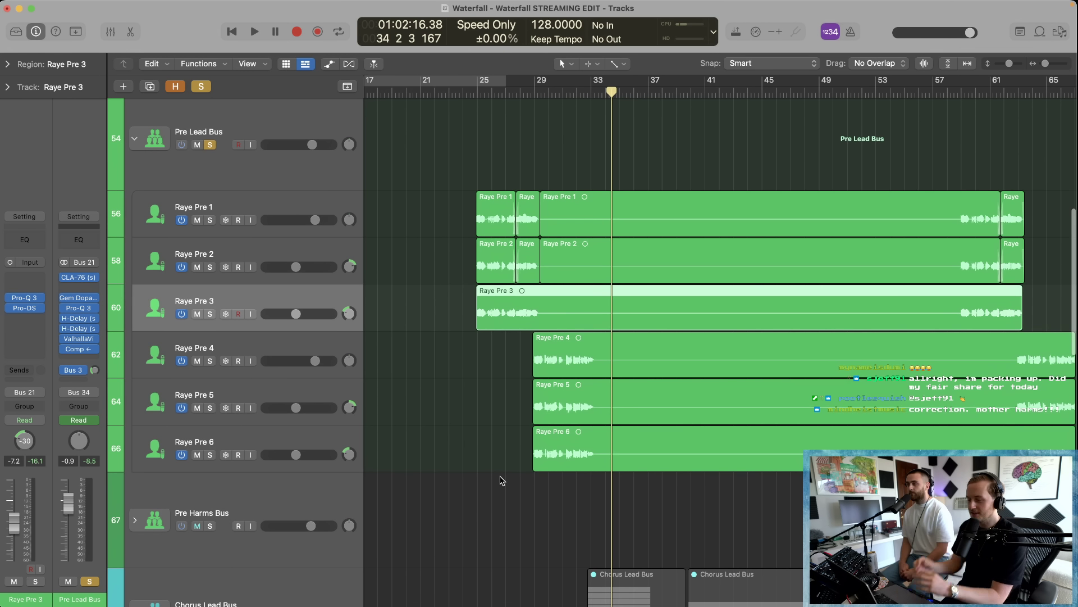
scroll(501, 480, right, 20)
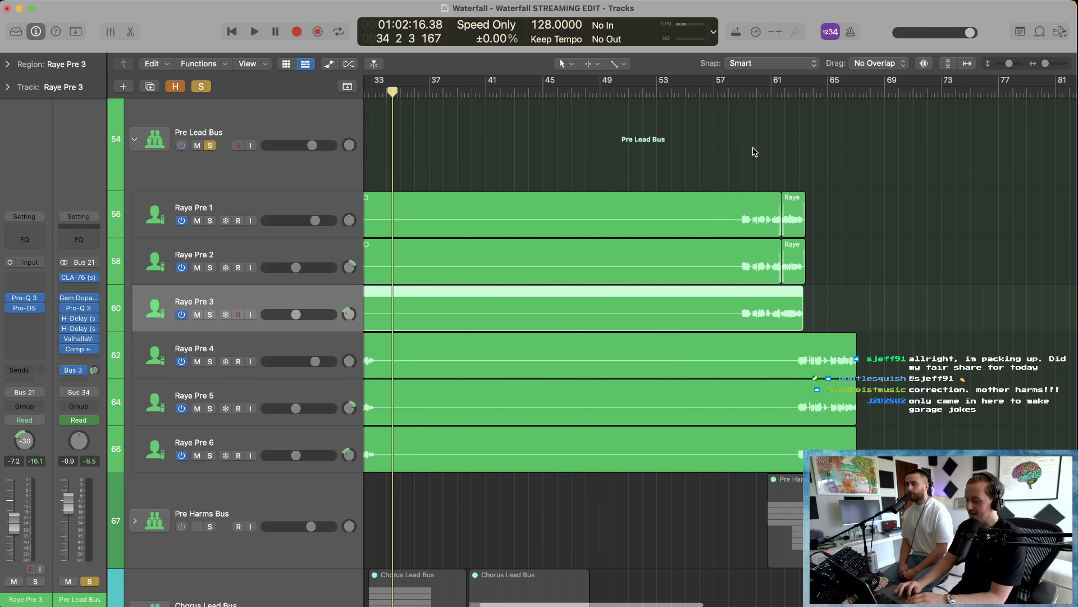
click(824, 95)
key(super+Right)
key(super+Right)
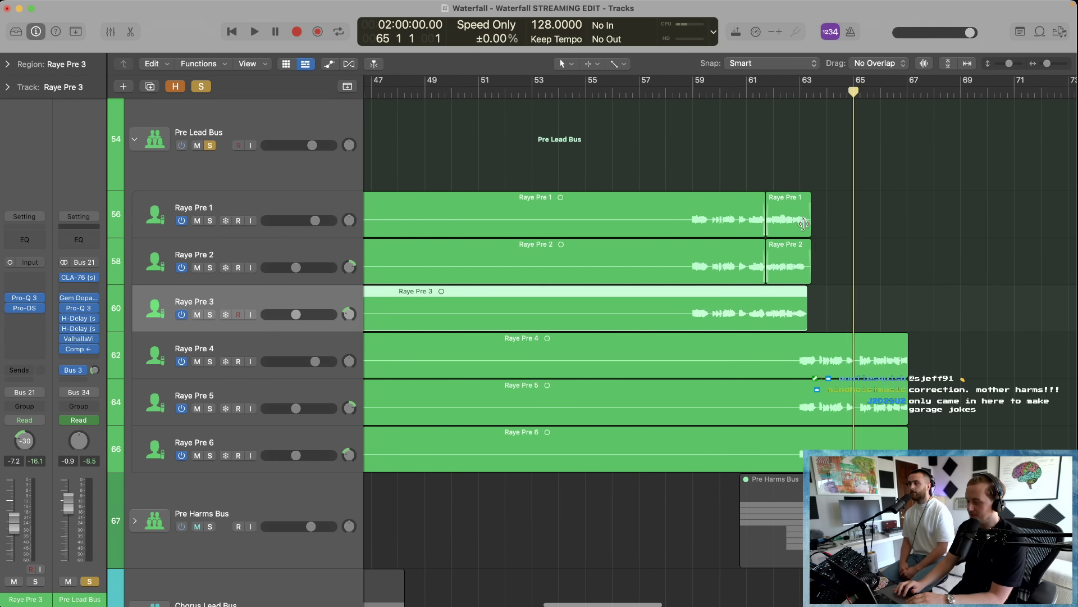
scroll(804, 224, right, 2)
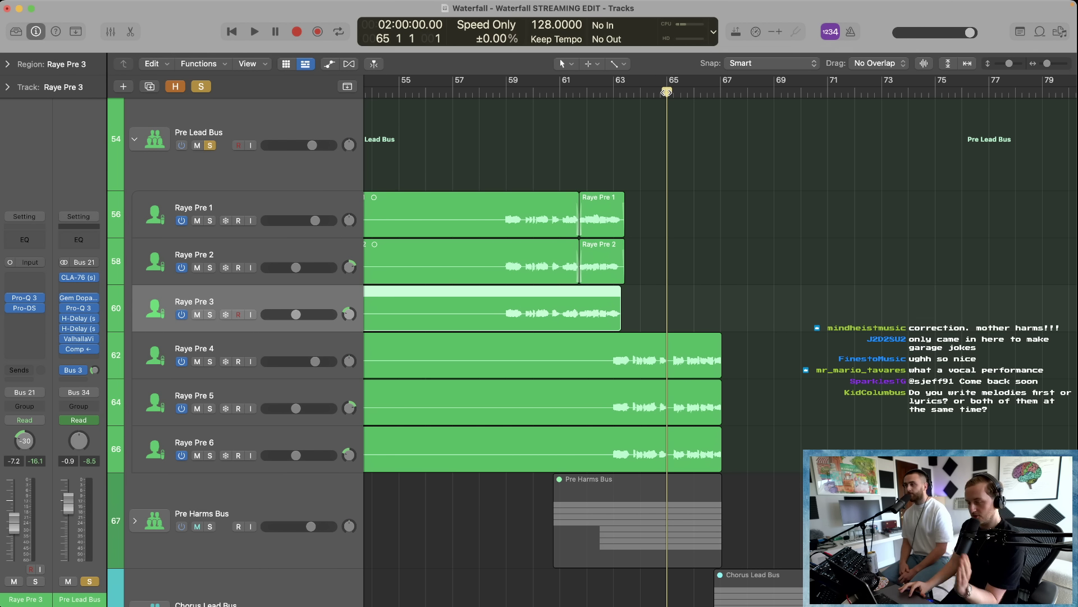
key(space)
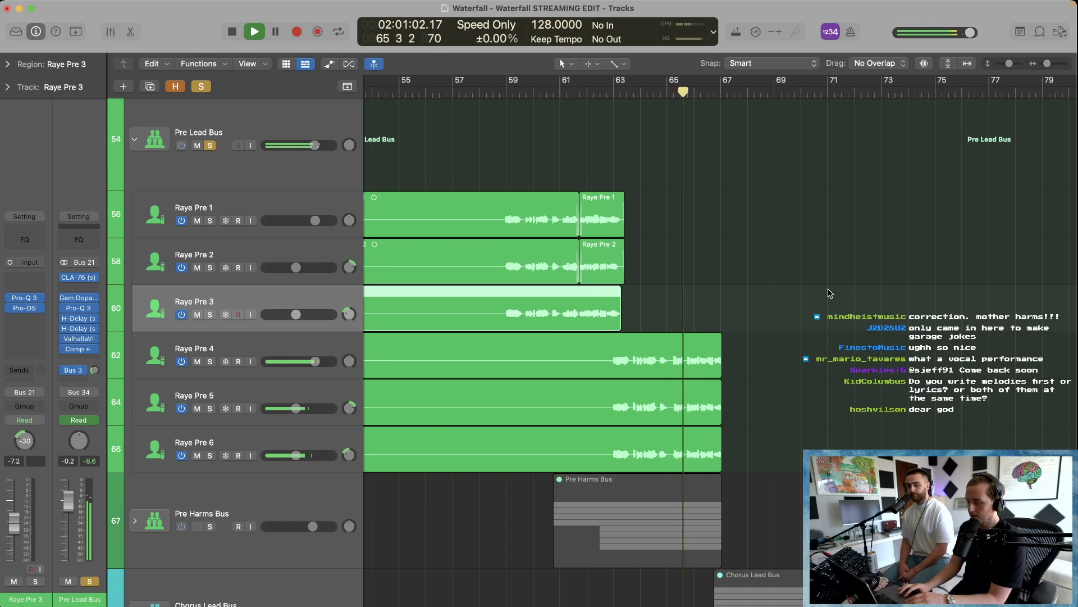
scroll(809, 306, up, 2)
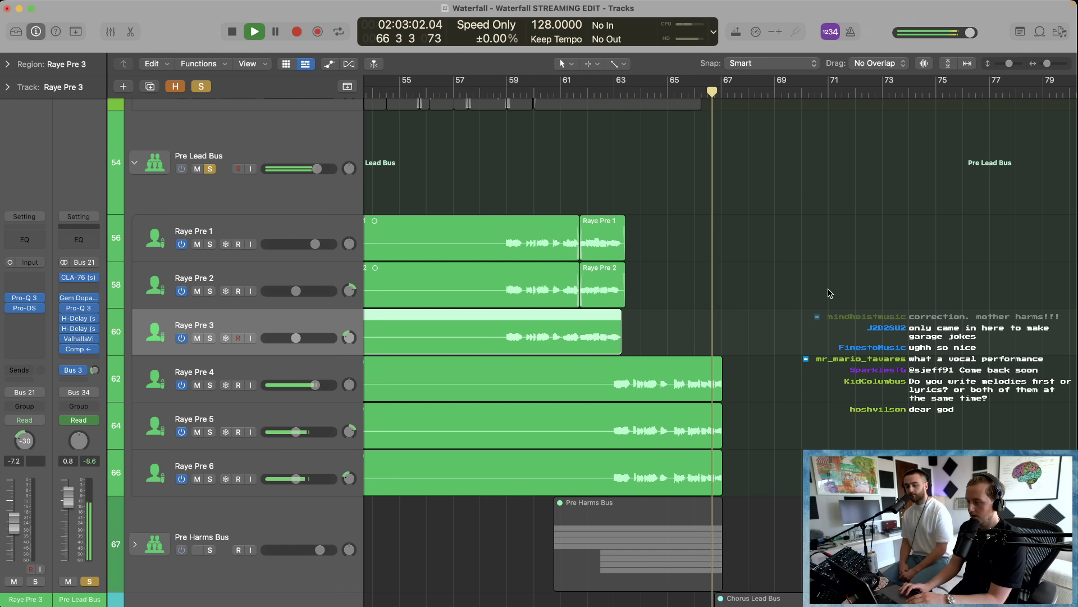
key(space)
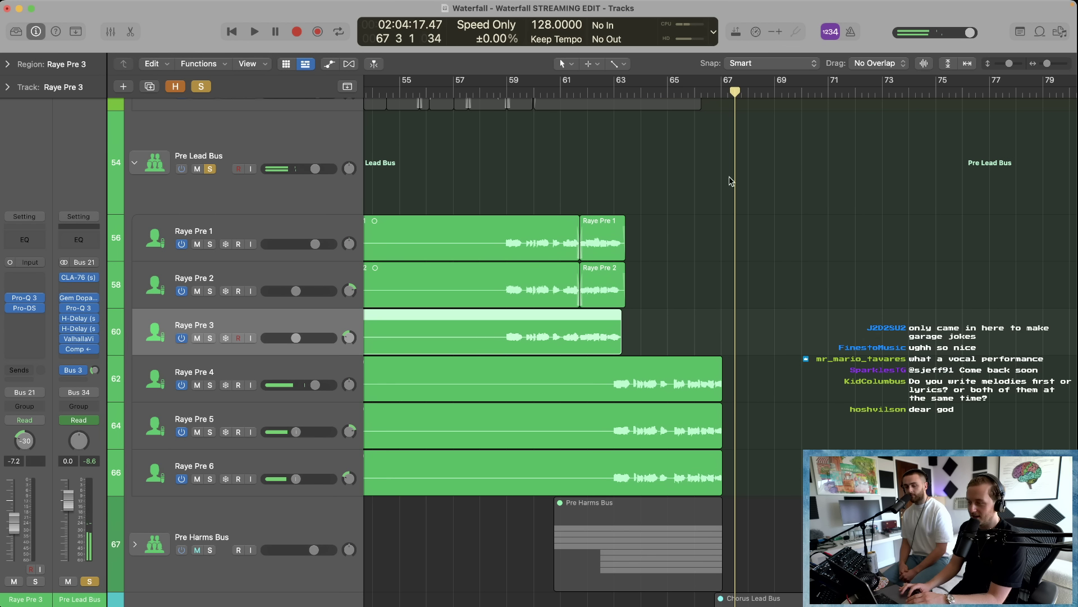
Step: Return the playhead to bar 65, clear the solo and play the second pre-chorus in the full mix
click(668, 91)
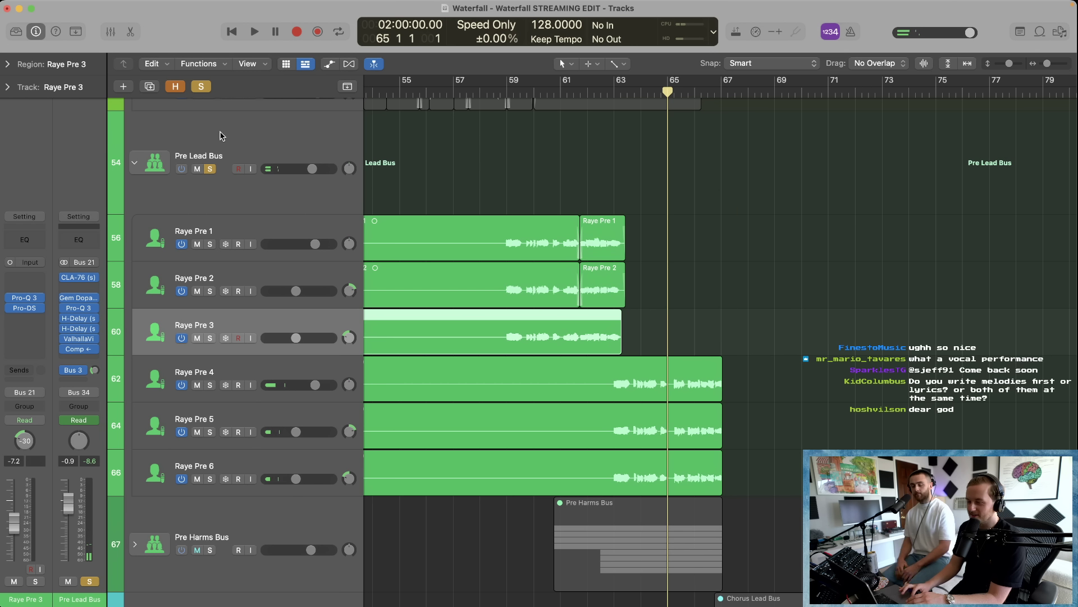
click(201, 86)
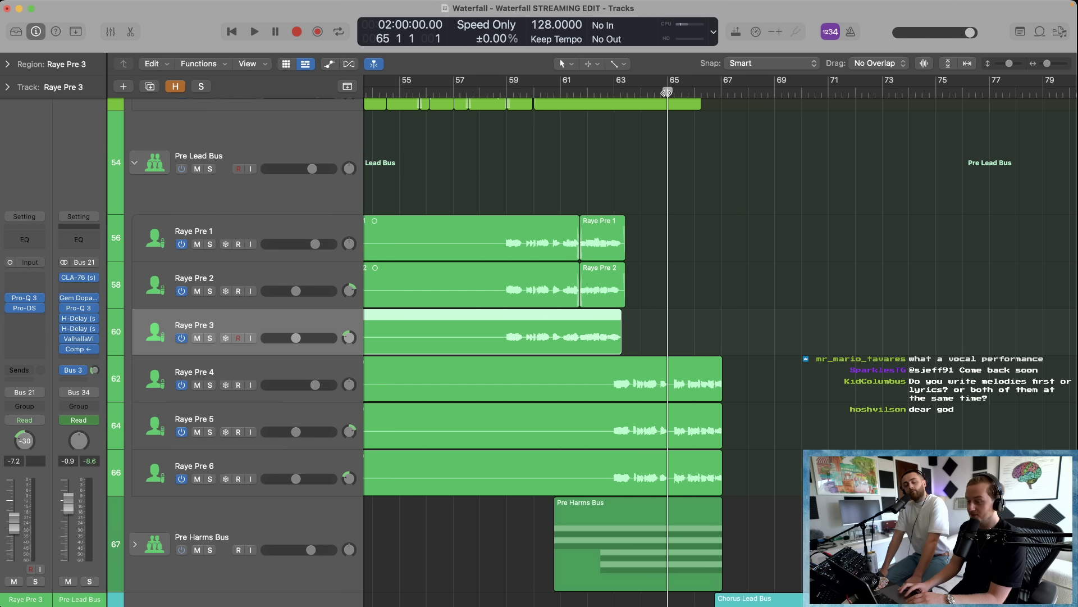
key(space)
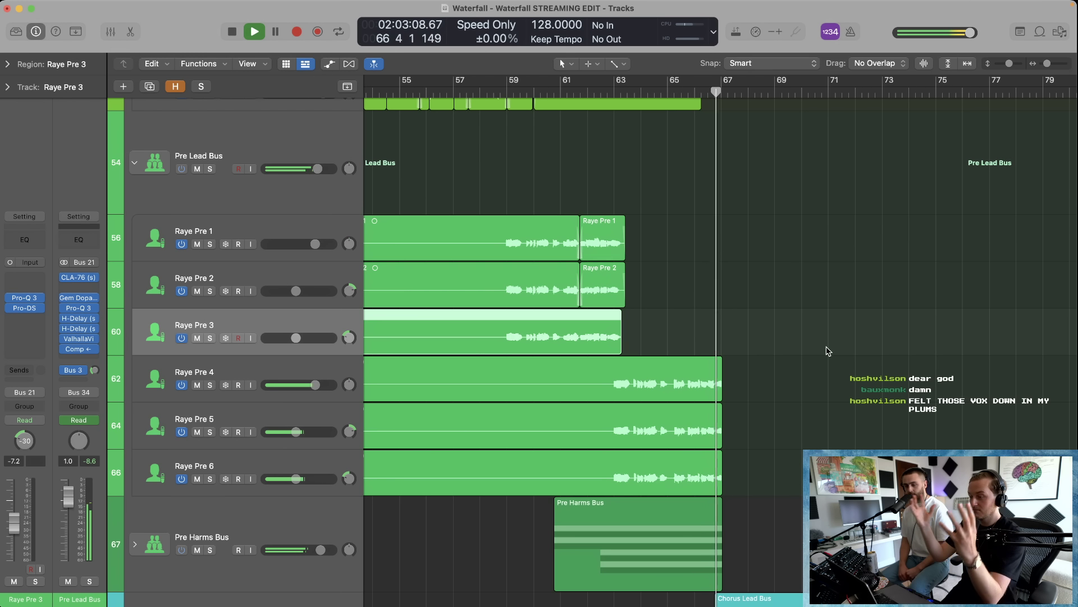
key(space)
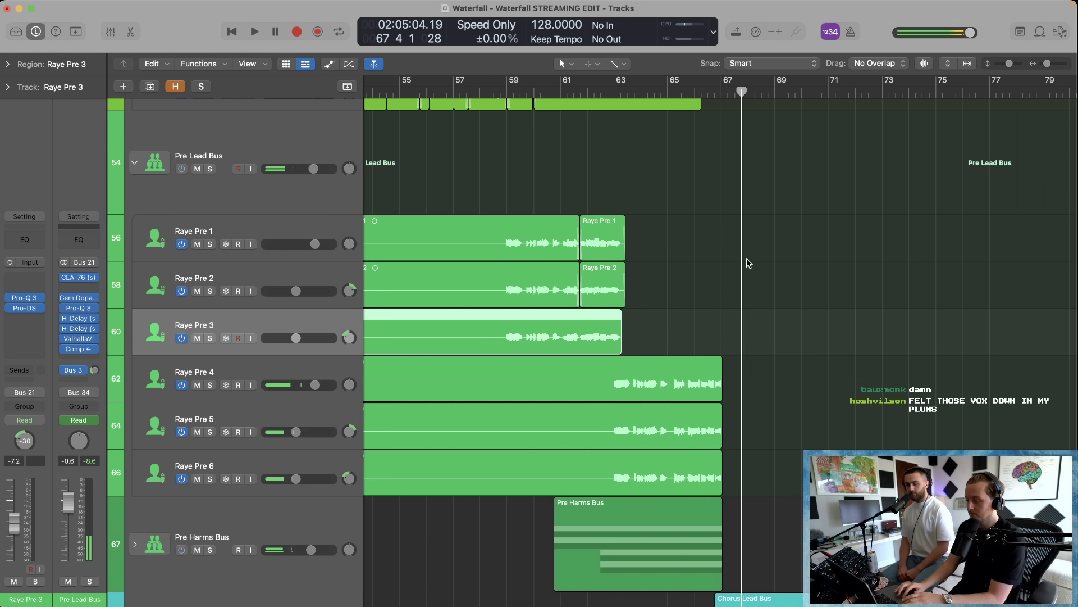
Step: Play the end of the first pre-chorus into the chorus in the full mix, starting around bar 31
scroll(746, 264, left, 15)
scroll(747, 260, left, 1)
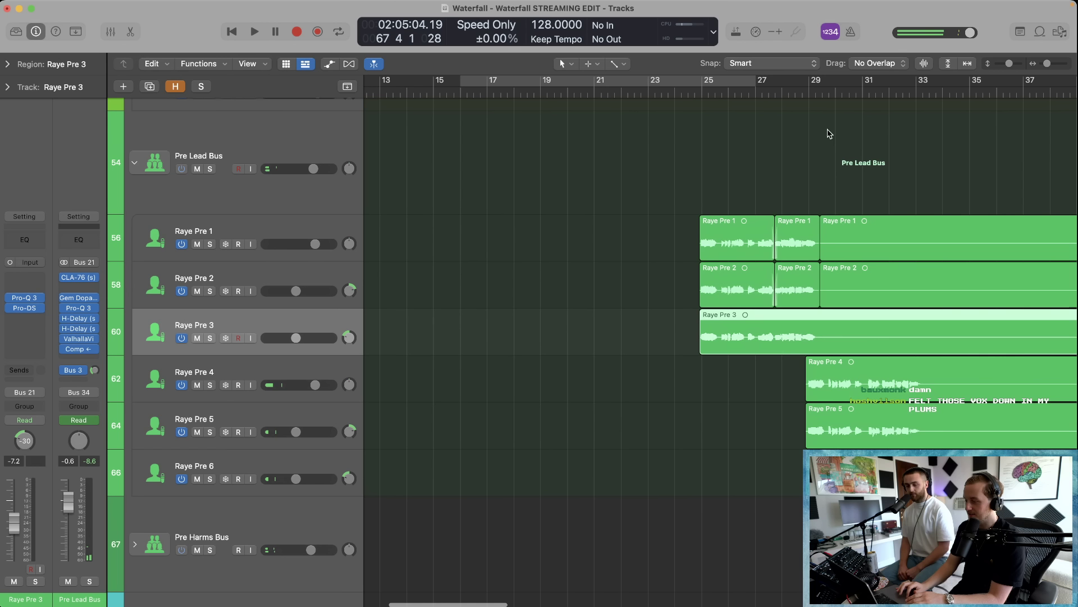
click(883, 95)
key(space)
scroll(945, 188, right, 8)
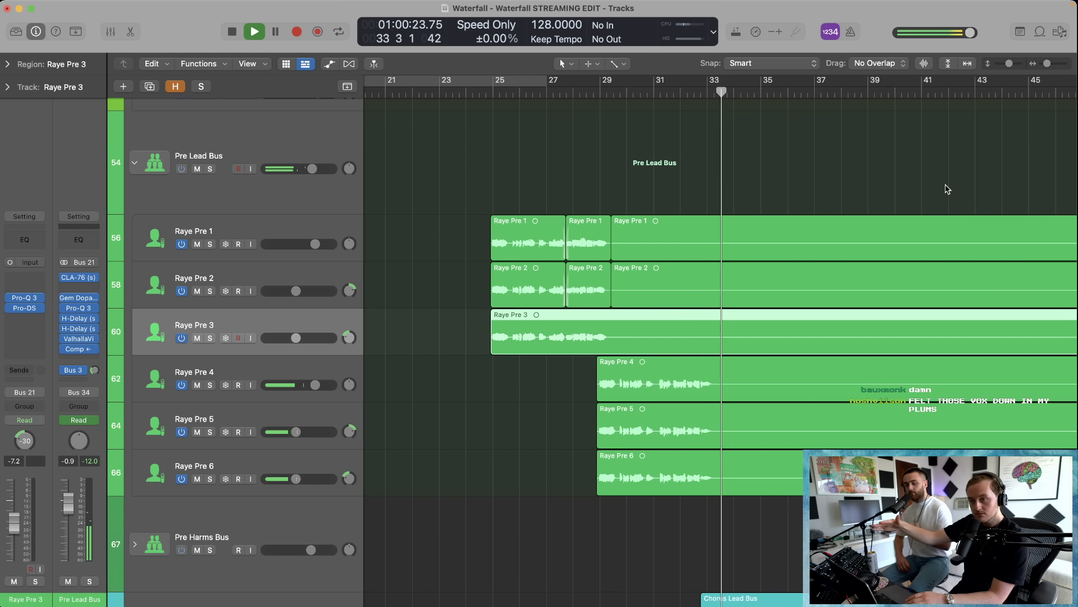
key(space)
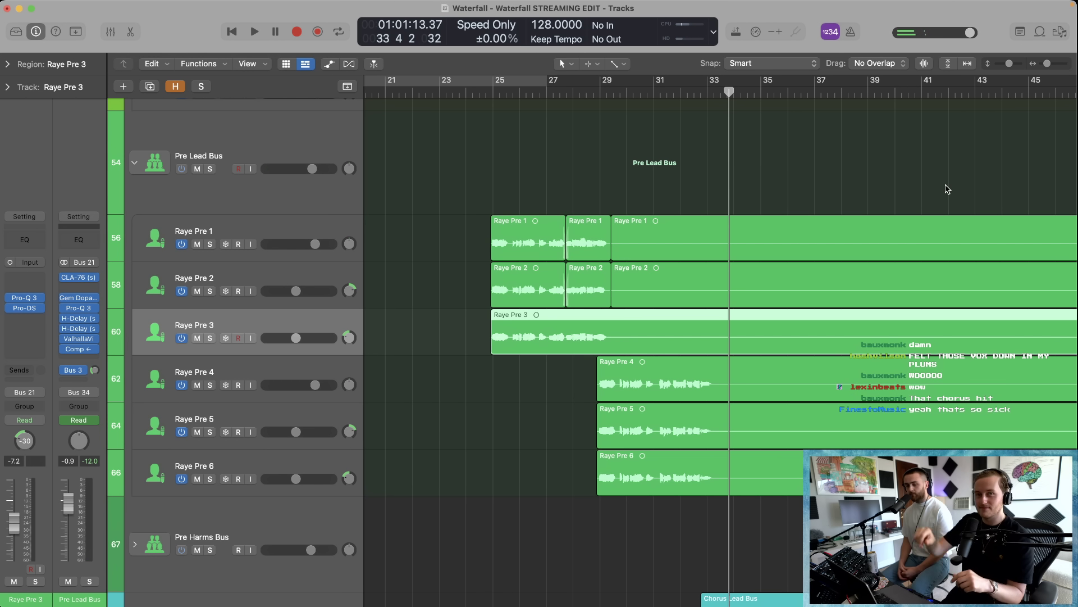
Step: Open the CLA-76 compressor on the Pre Lead Bus, inspect its settings and close it
scroll(767, 218, down, 8)
scroll(767, 218, down, 3)
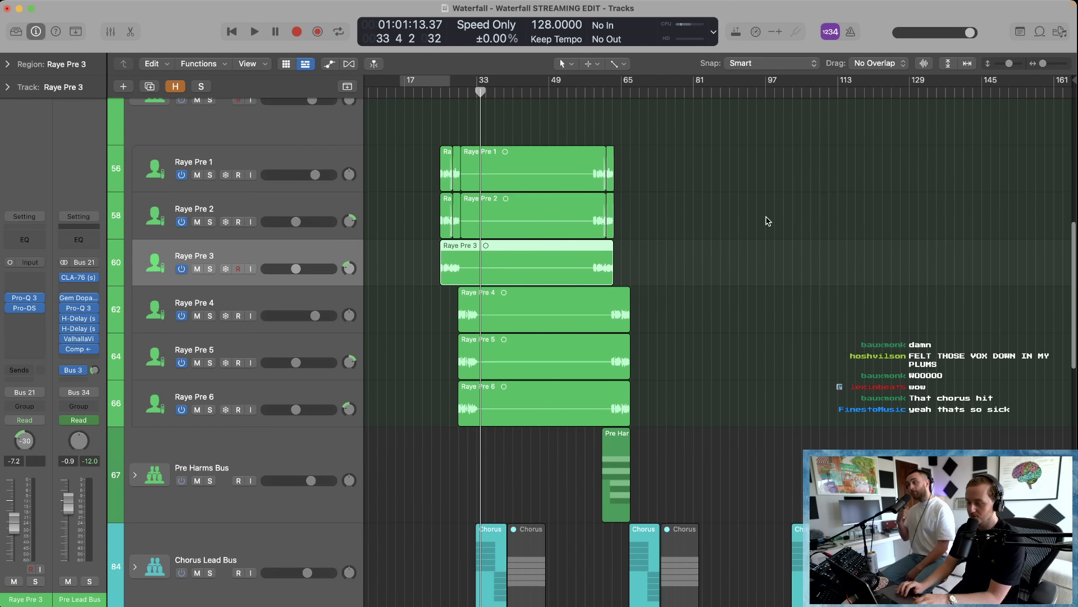
scroll(402, 279, left, 1)
click(80, 277)
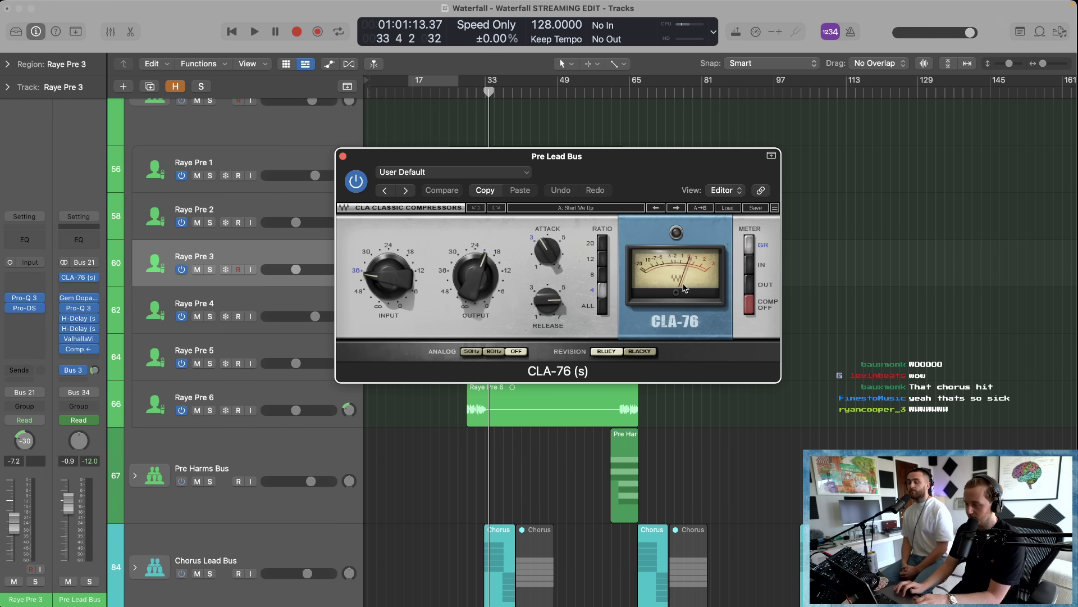
click(342, 156)
Step: Select the Raye Pre 1 track and place the playhead at bar 25
key(Up)
key(Up)
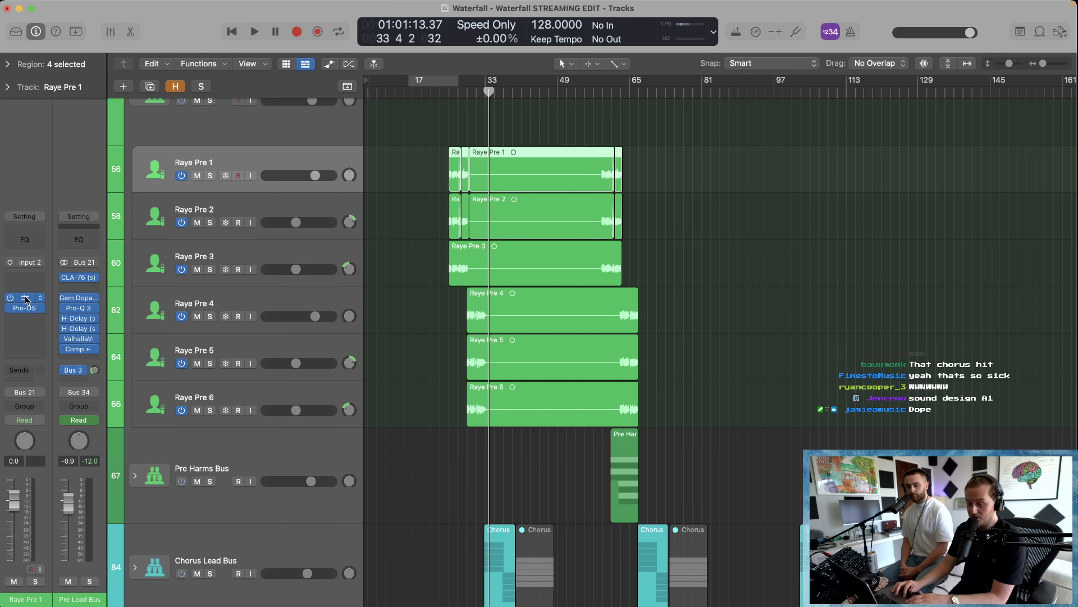
scroll(479, 205, up, 6)
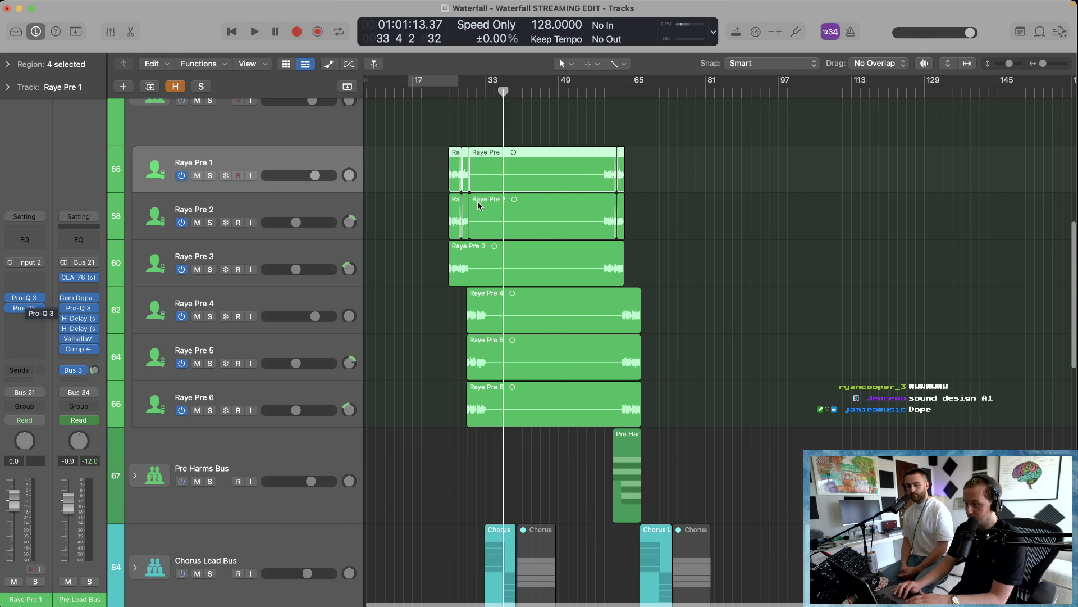
click(461, 93)
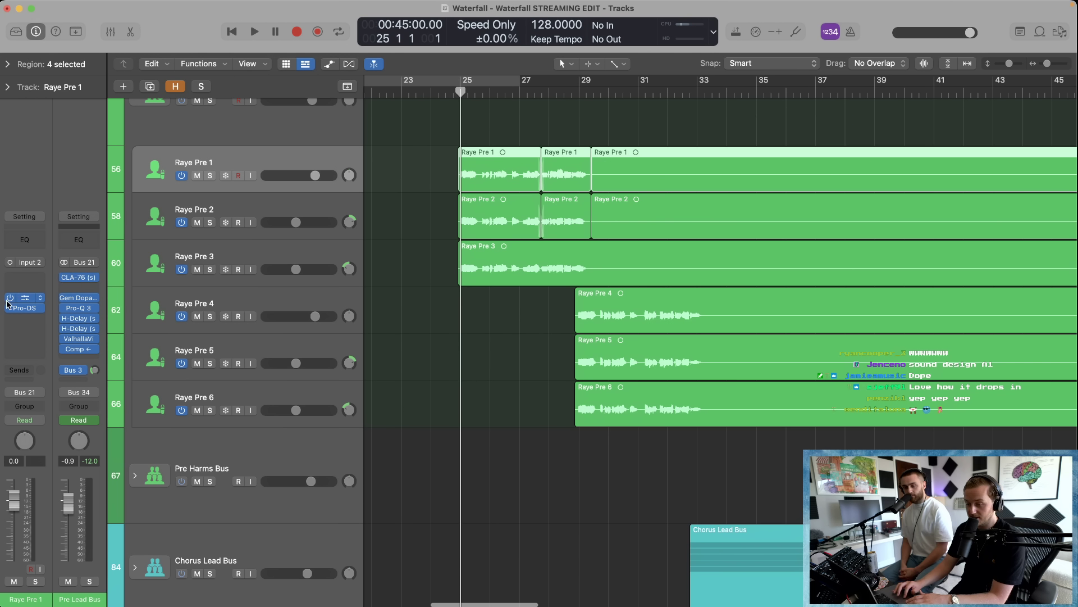
Step: Inspect the high-mid cut band in Raye Pre 1's Pro-Q 3, close the plug-in and deselect the regions
click(25, 300)
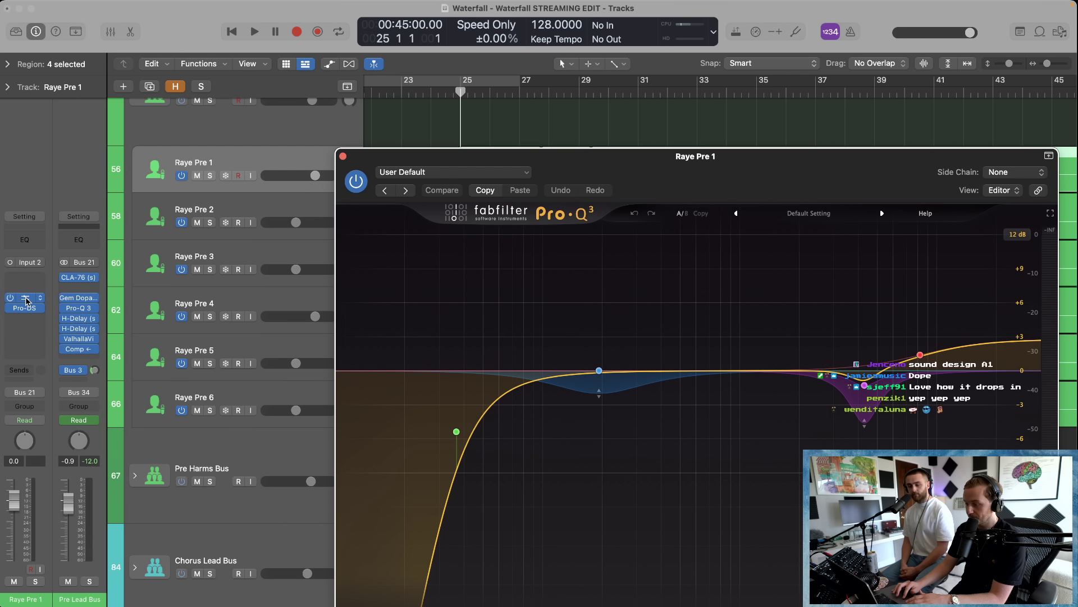
drag(758, 163, 449, 55)
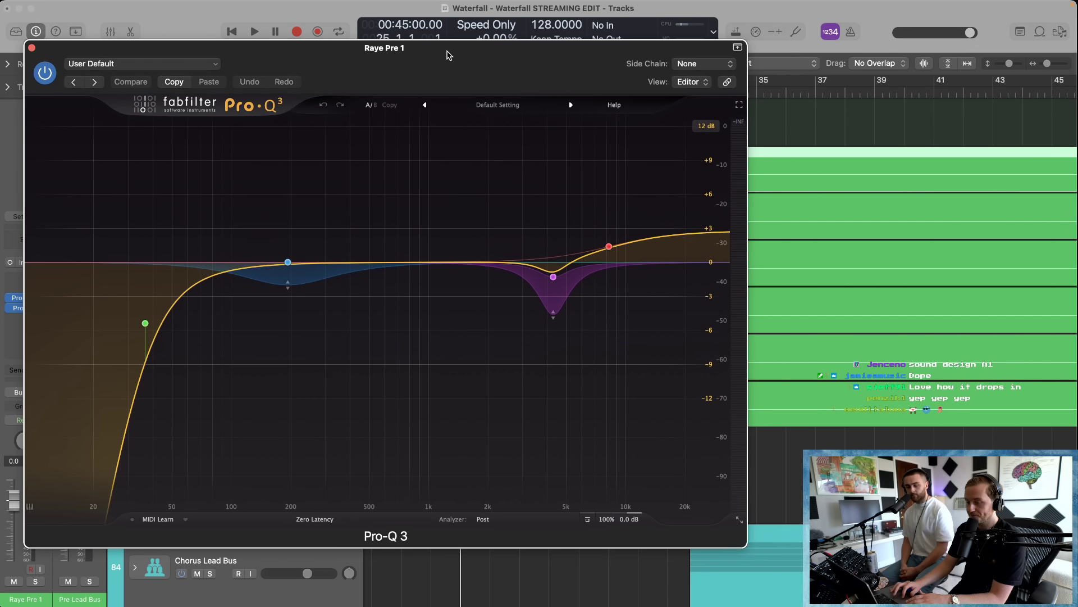
mouse_move(553, 284)
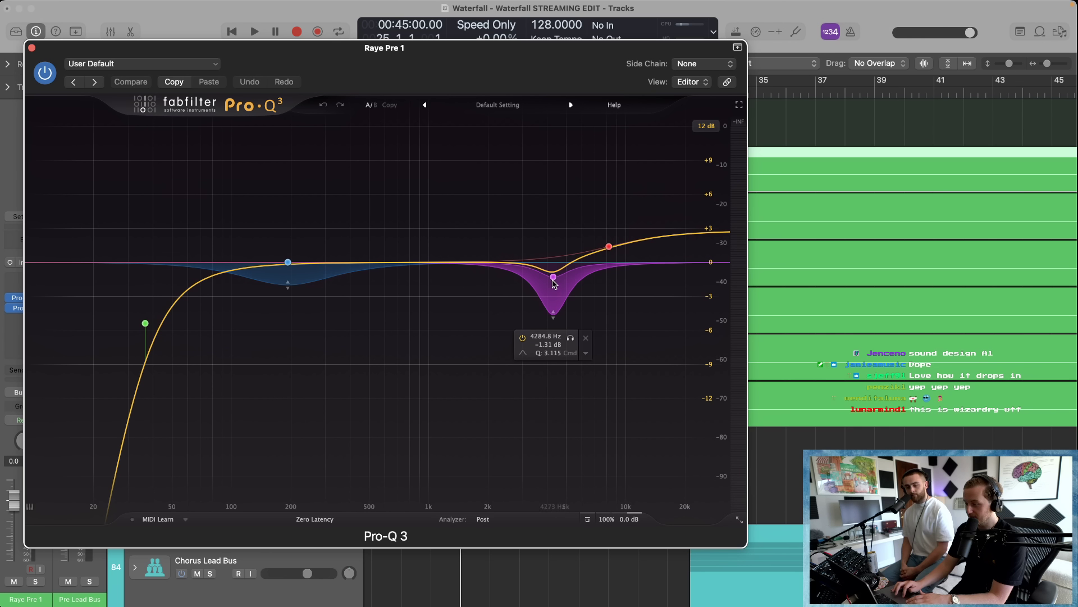
click(32, 47)
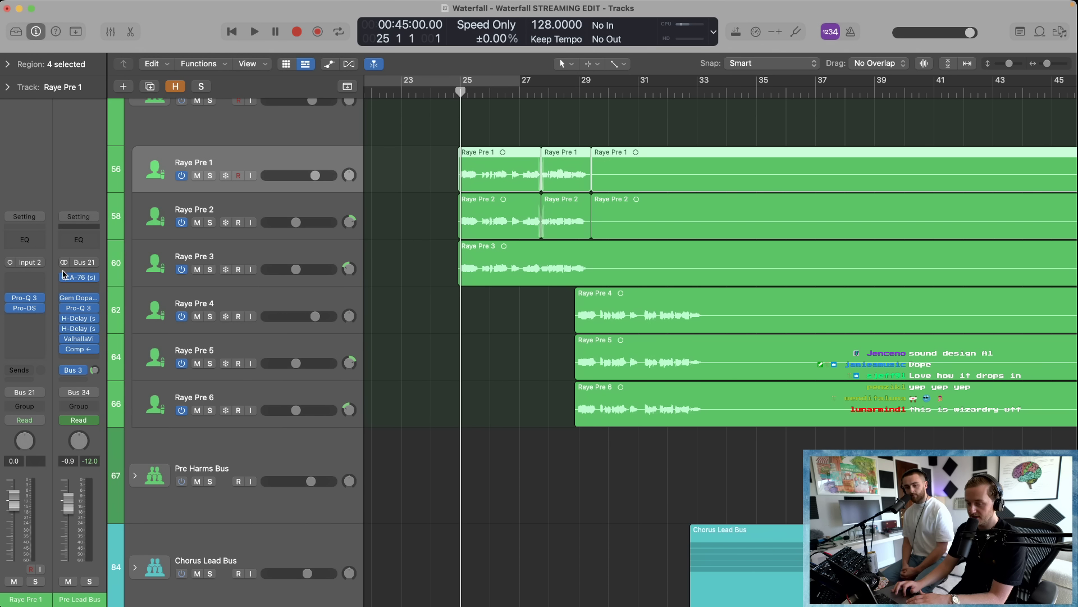
click(27, 303)
click(27, 303)
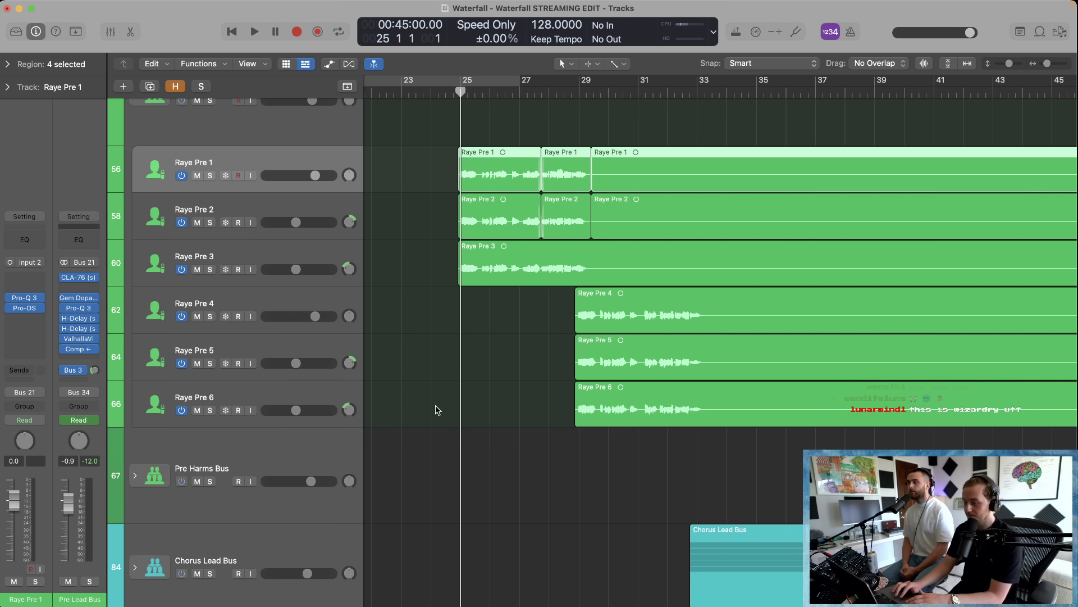
click(414, 361)
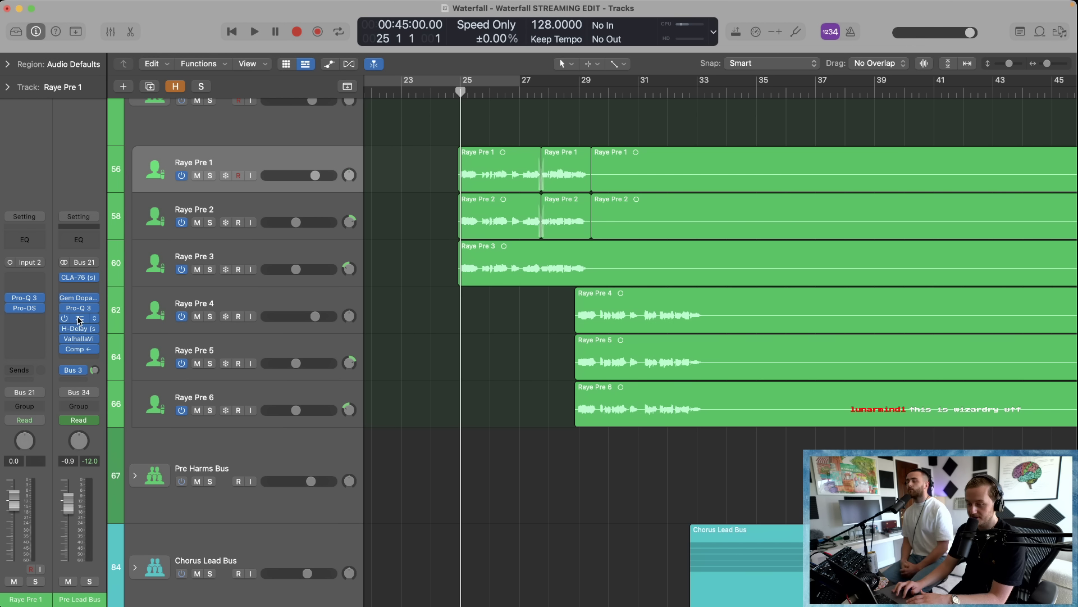
Step: Open both H-Delay plug-ins and ValhallaVintageVerb on the Pre Lead Bus and arrange their windows apart for comparison
click(79, 320)
click(81, 332)
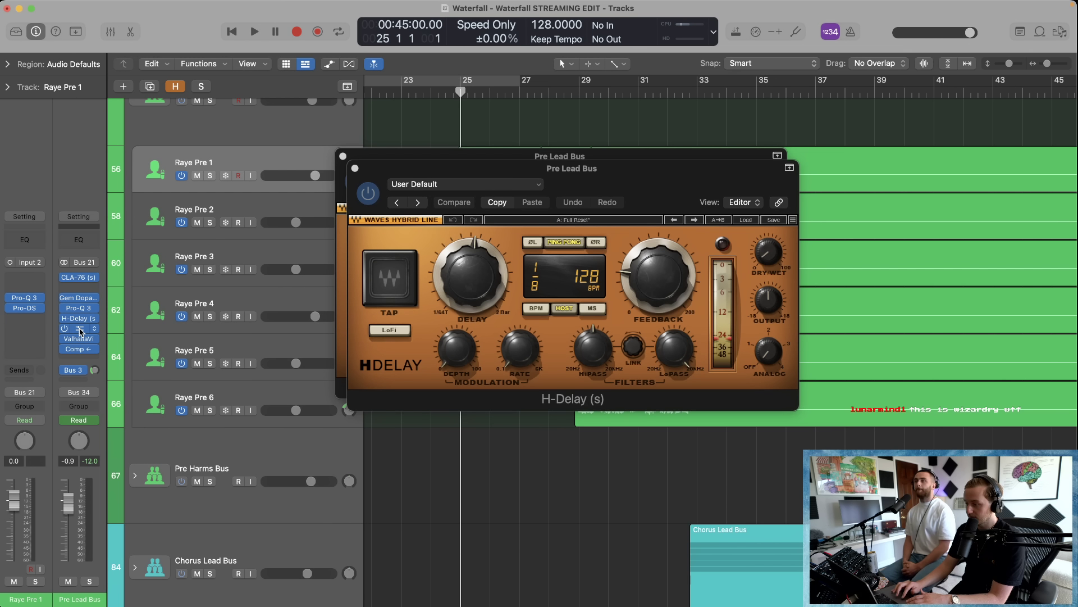
click(79, 338)
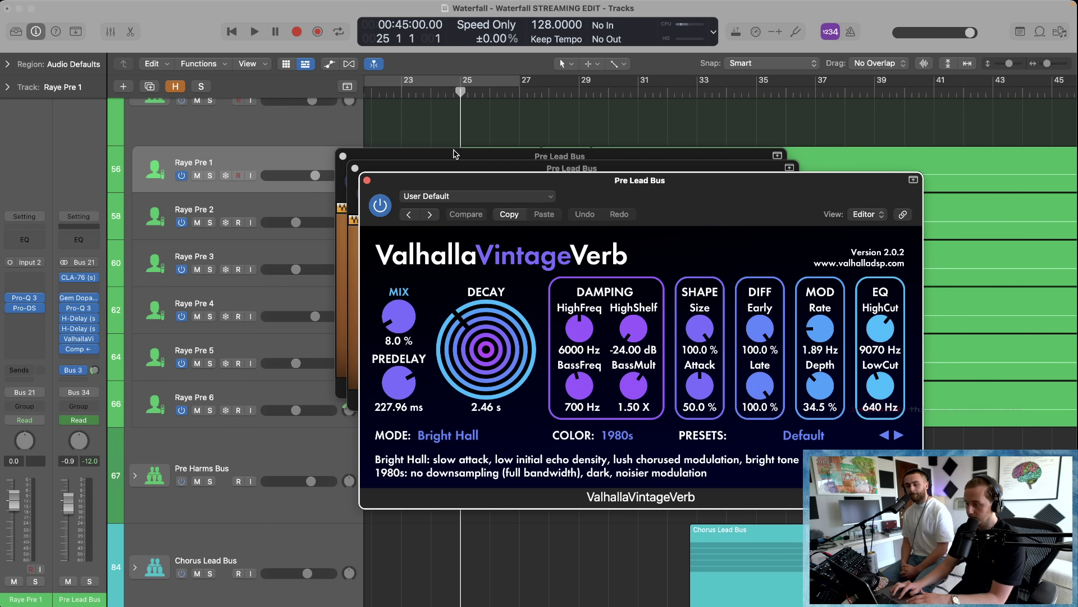
drag(456, 154, 228, 64)
drag(636, 186, 536, 265)
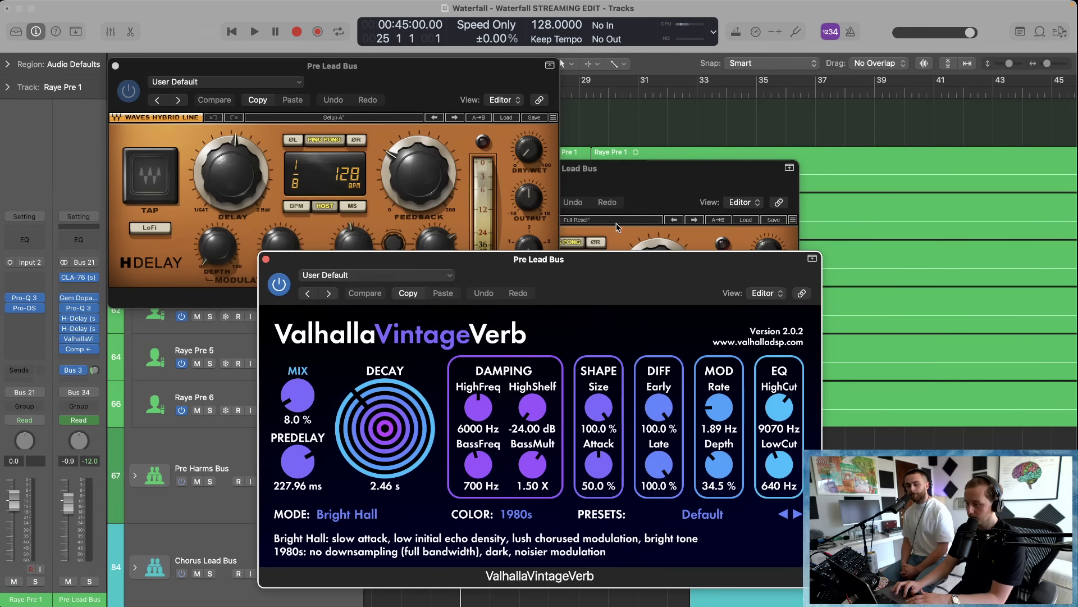
drag(640, 206, 837, 99)
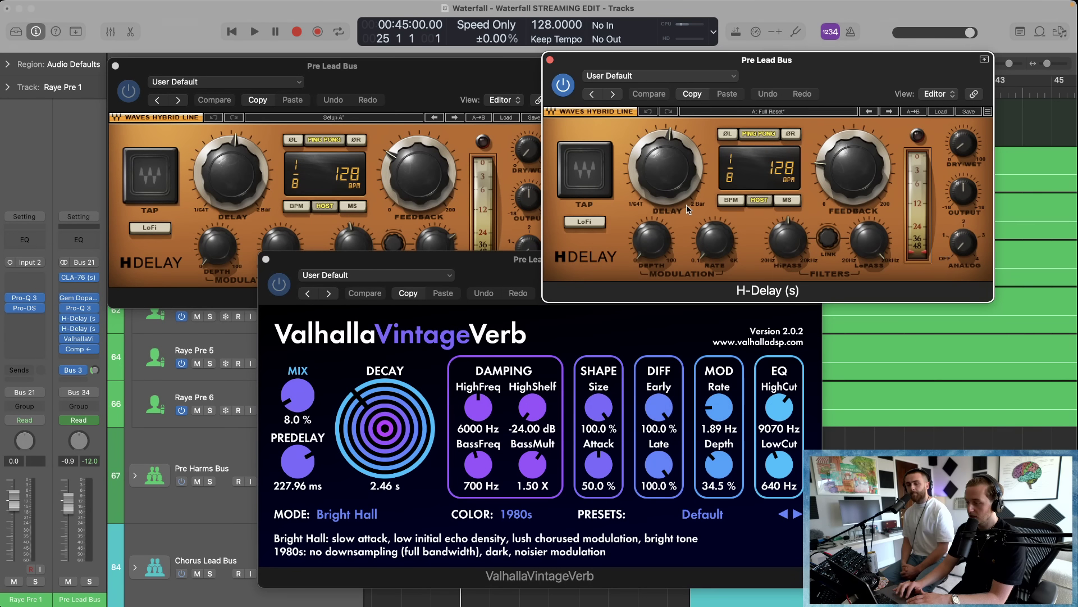
Step: Shift the second H-Delay window clear of the ruler and play the second pre-chorus from bar 65 with the plug-ins open
scroll(955, 345, right, 10)
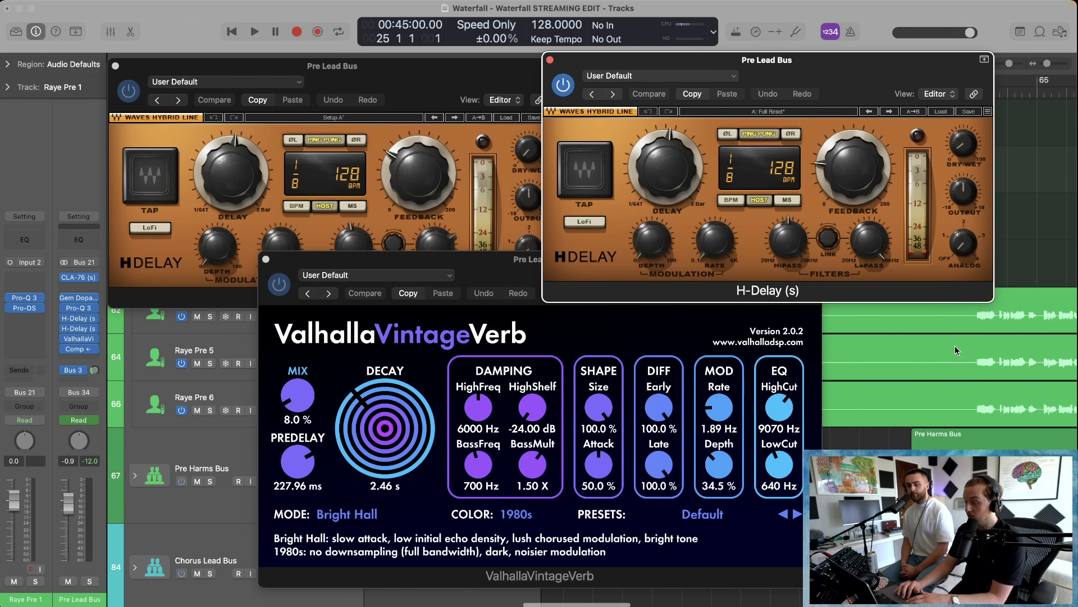
click(1048, 92)
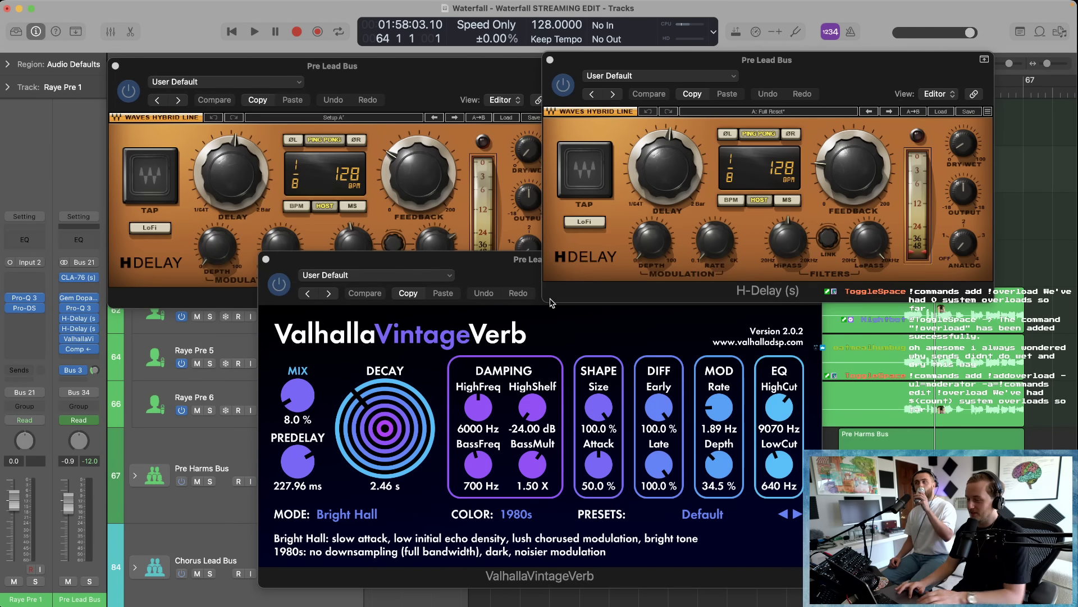
drag(947, 63, 901, 63)
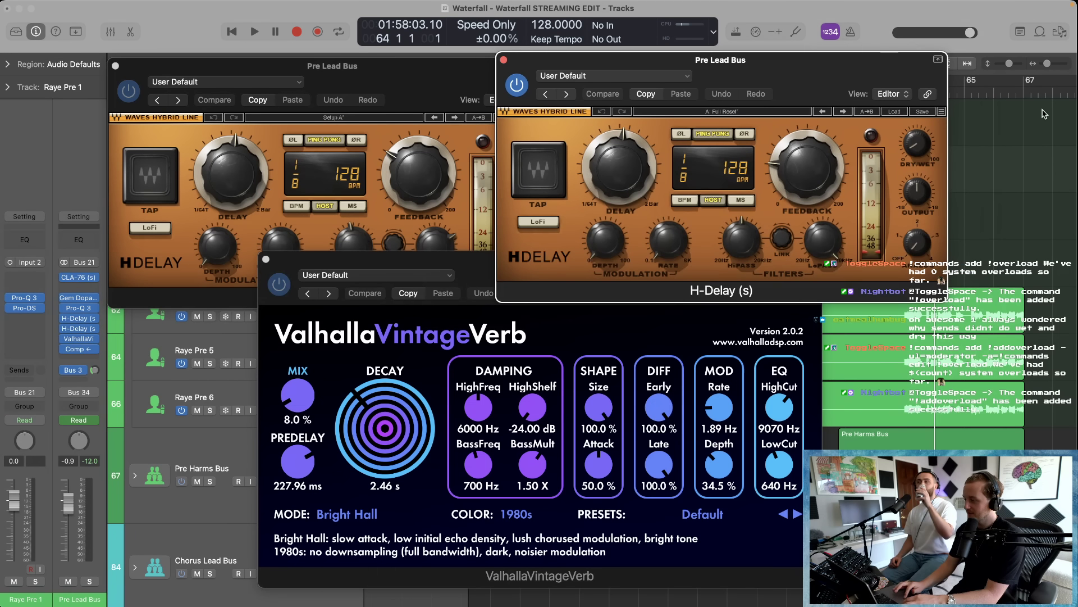
click(972, 96)
key(space)
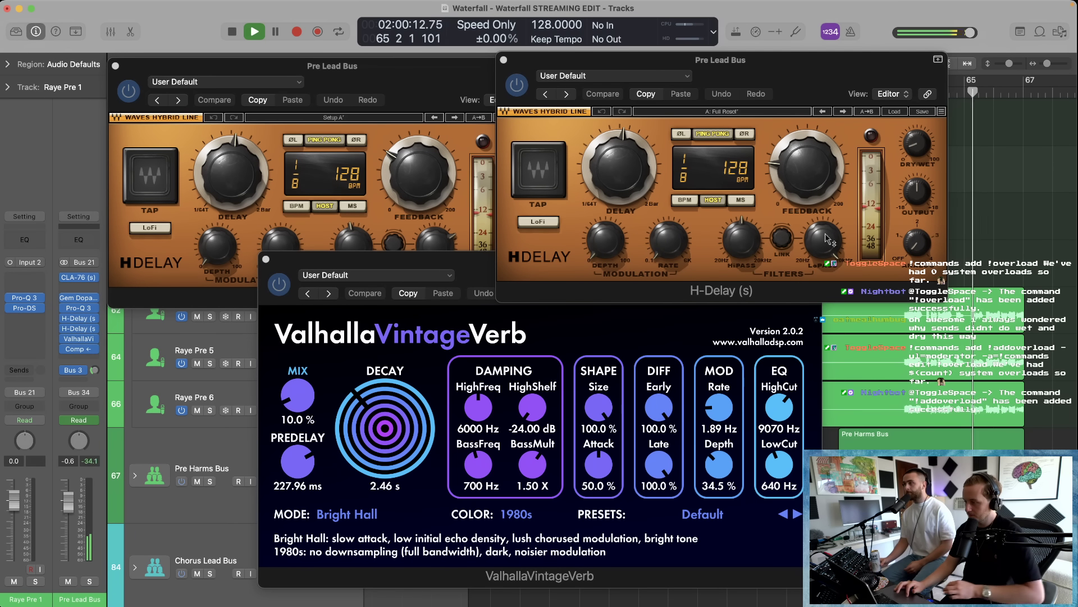
Step: Line up the first H-Delay window beside the second, stop playback, and close both delays and ValhallaVintageVerb
drag(450, 75, 369, 69)
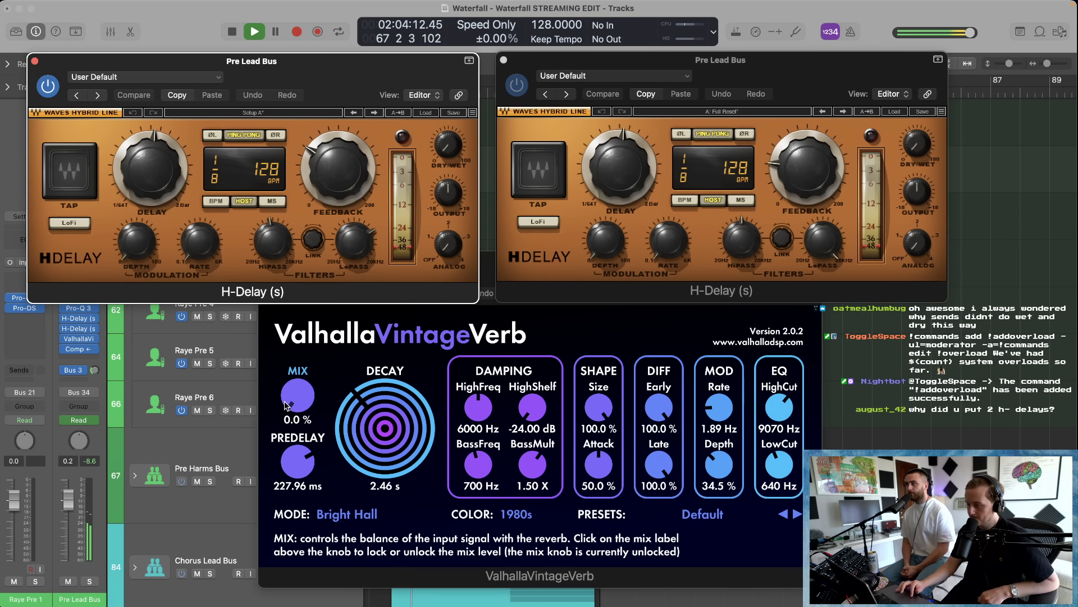
key(space)
click(34, 60)
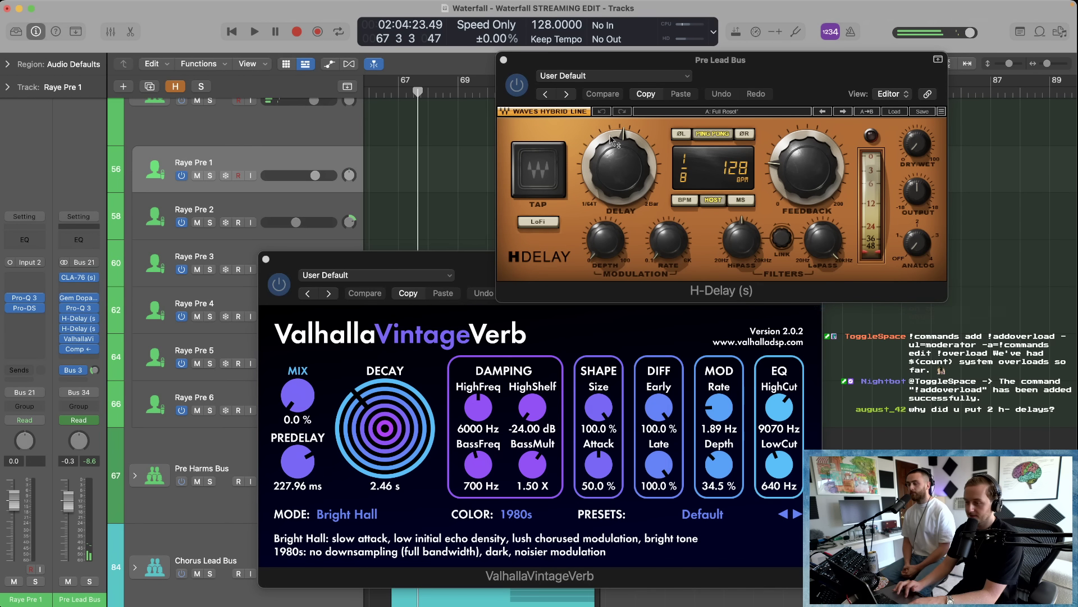
click(566, 58)
key(super+w)
click(554, 278)
key(super+w)
Step: Collapse the Pre Lead Bus track stack and bring the vocal regions across the whole song into view
scroll(235, 140, up, 3)
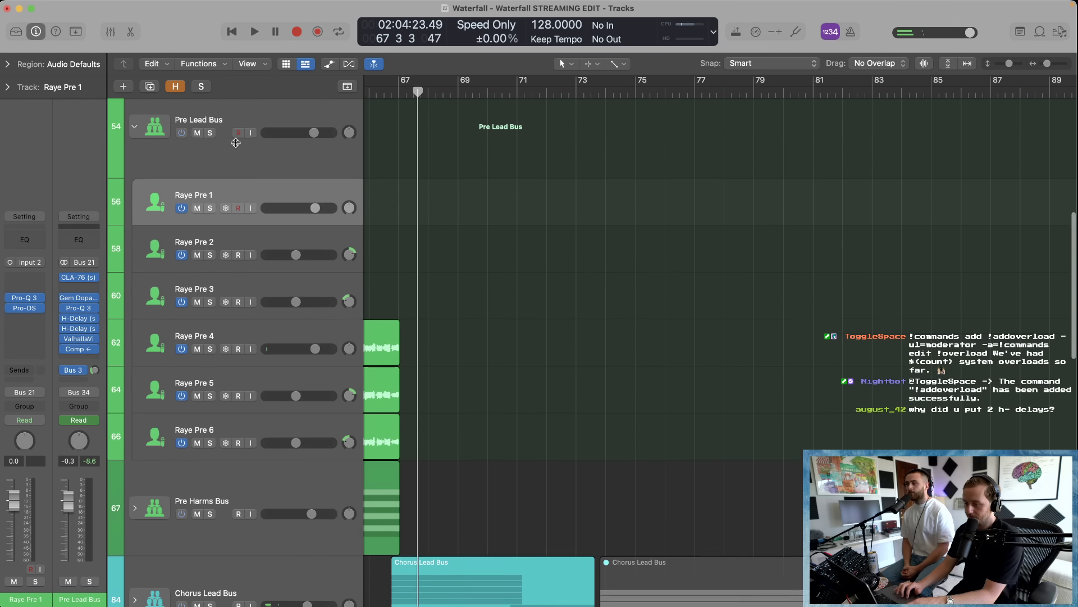
click(135, 155)
scroll(537, 236, left, 9)
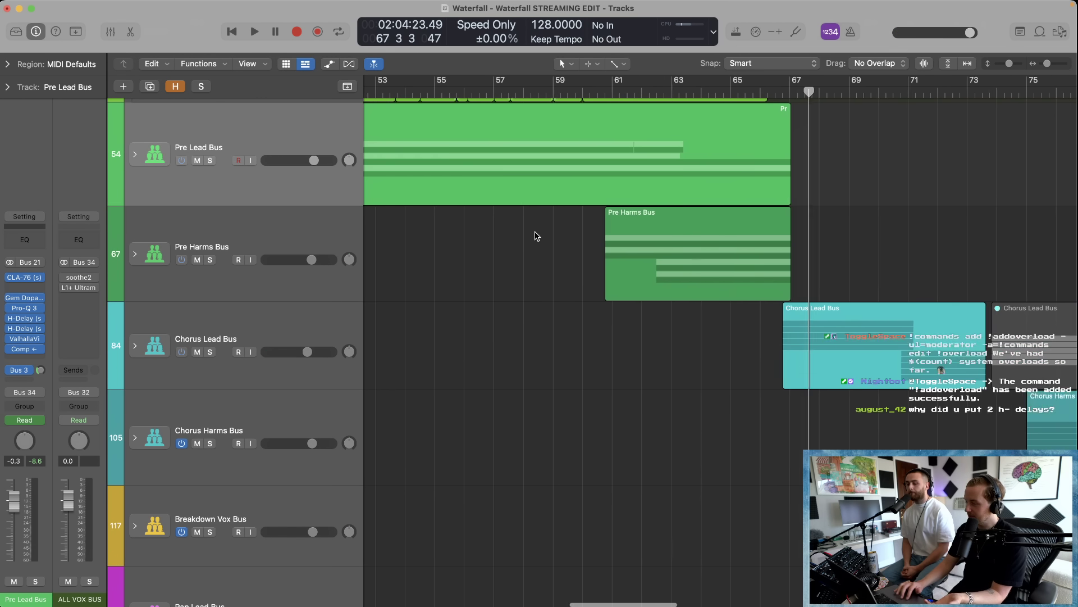
key(super+Left)
scroll(534, 236, up, 3)
key(super+Left)
key(super+Left)
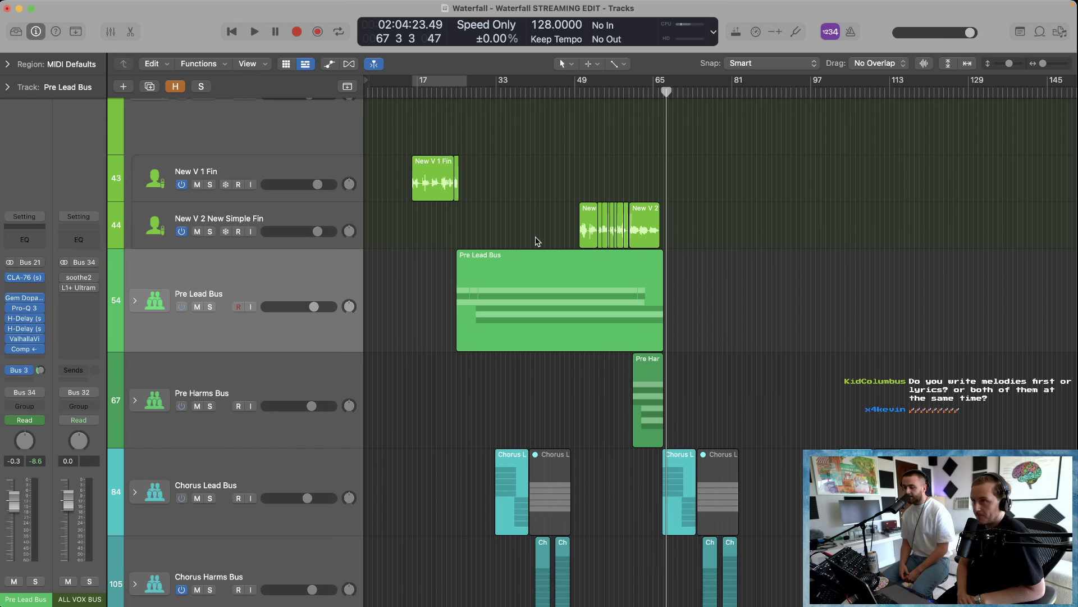
Step: Expand the Pre Harms Bus stack and examine its Raye Pre Harm regions around bars 61 to 67
scroll(494, 376, down, 5)
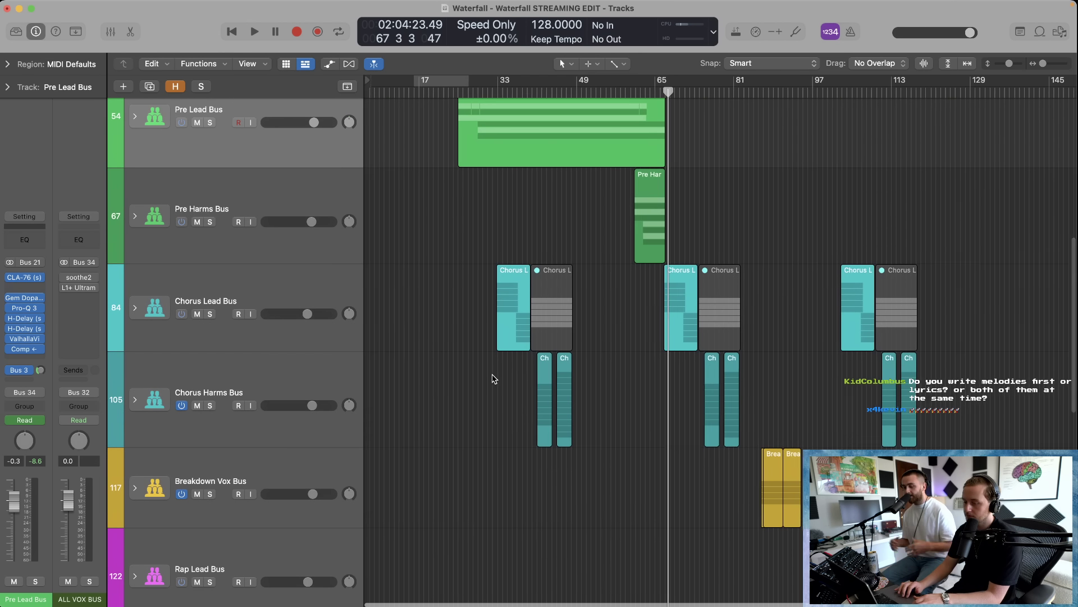
click(135, 218)
scroll(617, 317, right, 5)
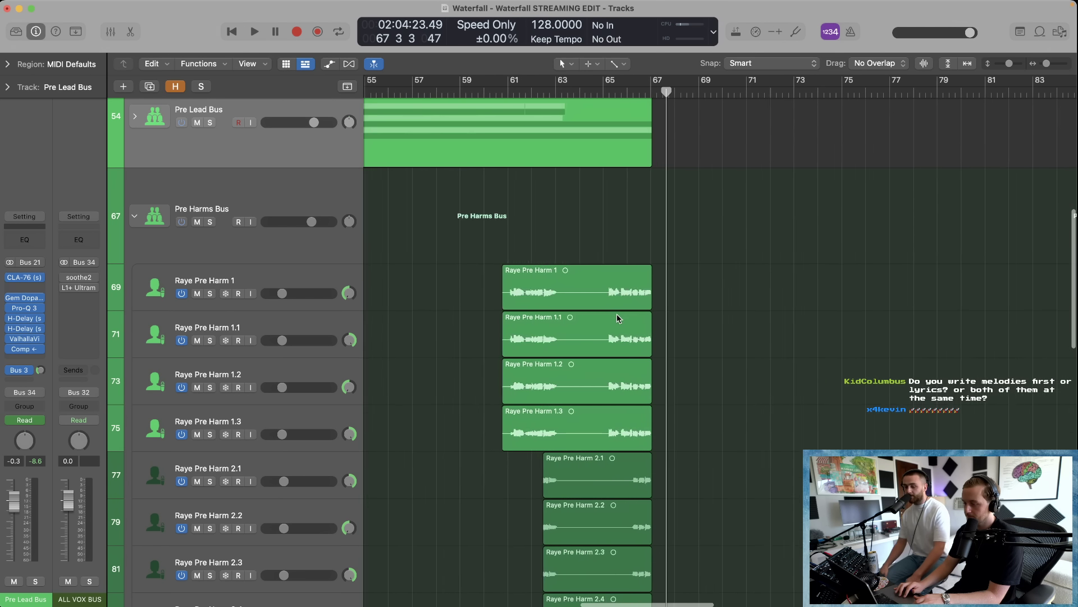
scroll(617, 316, down, 3)
scroll(618, 318, down, 1)
scroll(617, 317, right, 2)
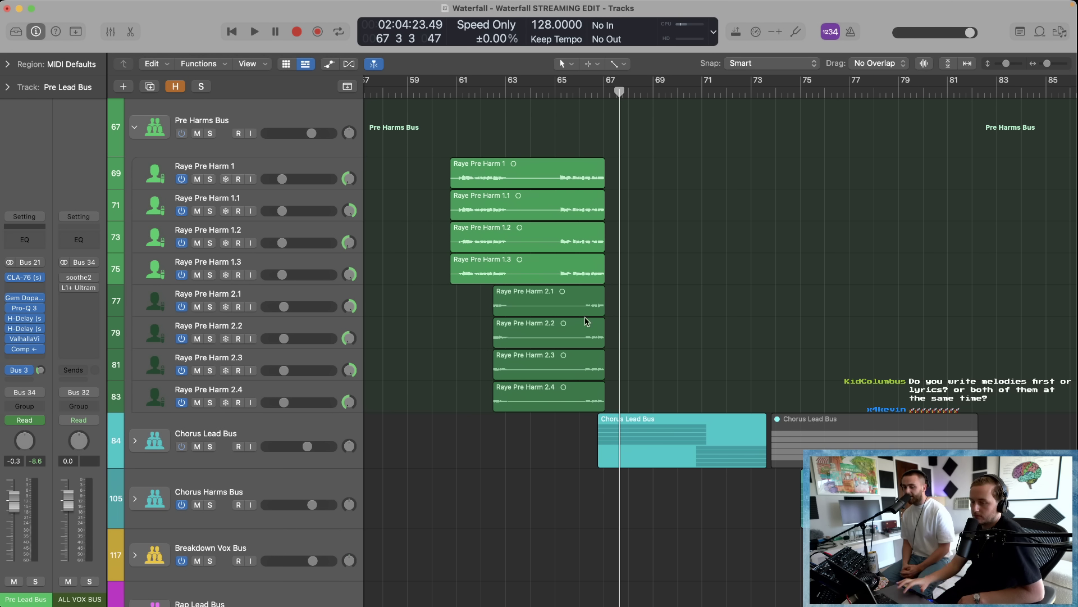
Step: Reopen both H-Delay plug-ins on the Pre Lead Bus, inspect their dry/wet controls, and close the first one
click(24, 318)
click(24, 328)
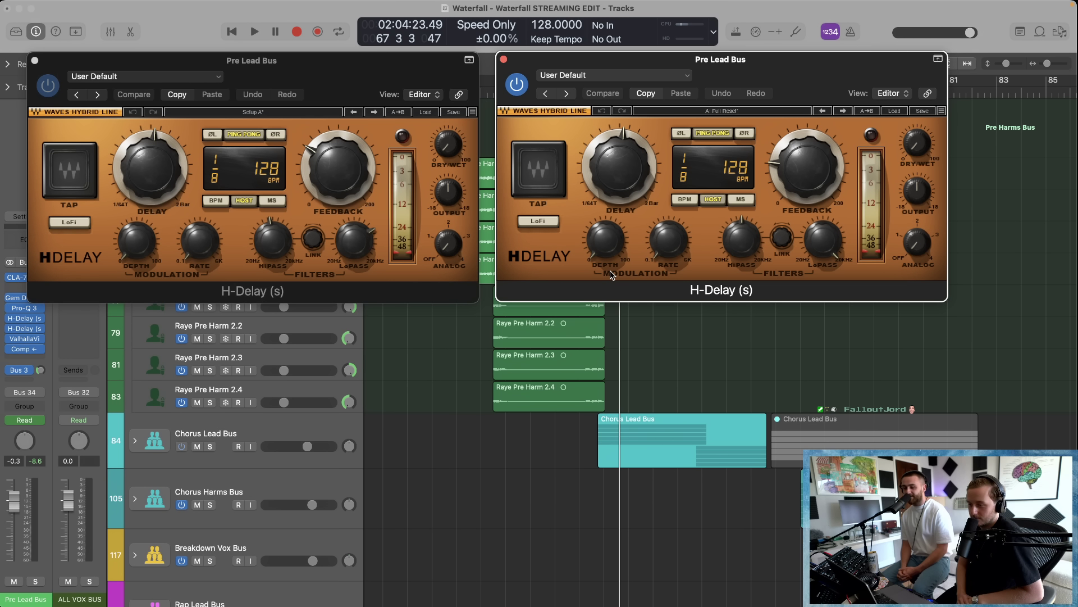
click(913, 151)
click(467, 163)
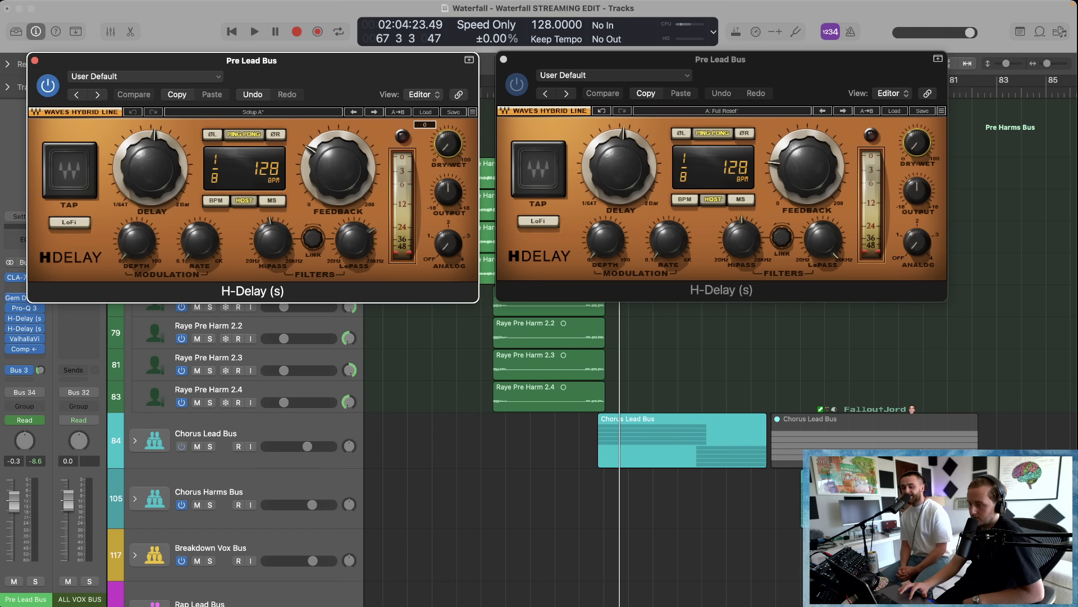
click(34, 60)
Step: Select the Pre Harms Bus, close the remaining H-Delay, and show the track's 7 H-Delay (s): Mix automation
scroll(331, 191, up, 3)
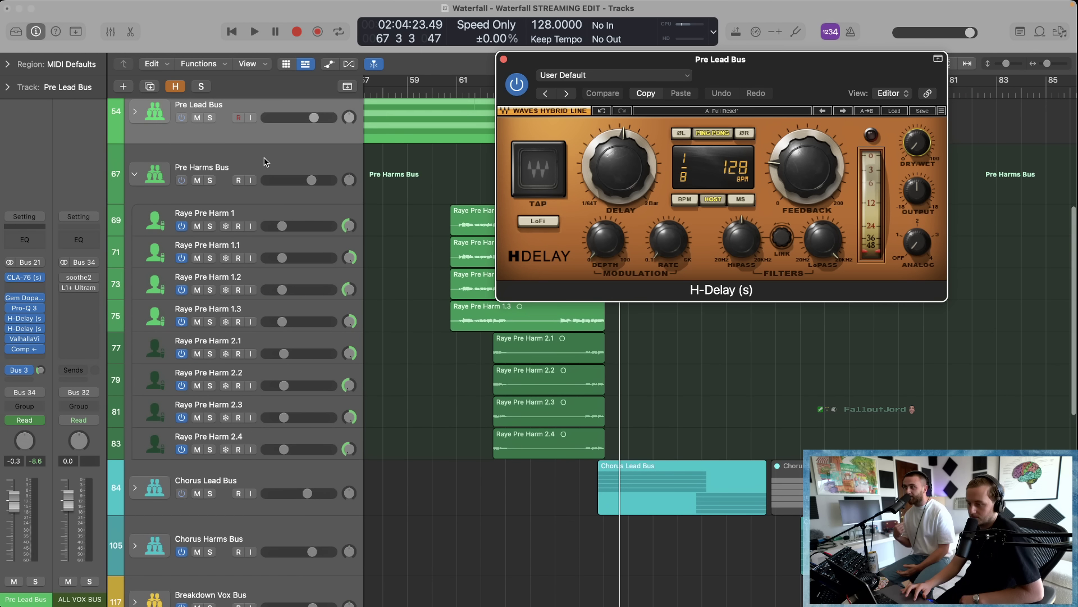
click(264, 162)
key(a)
click(504, 59)
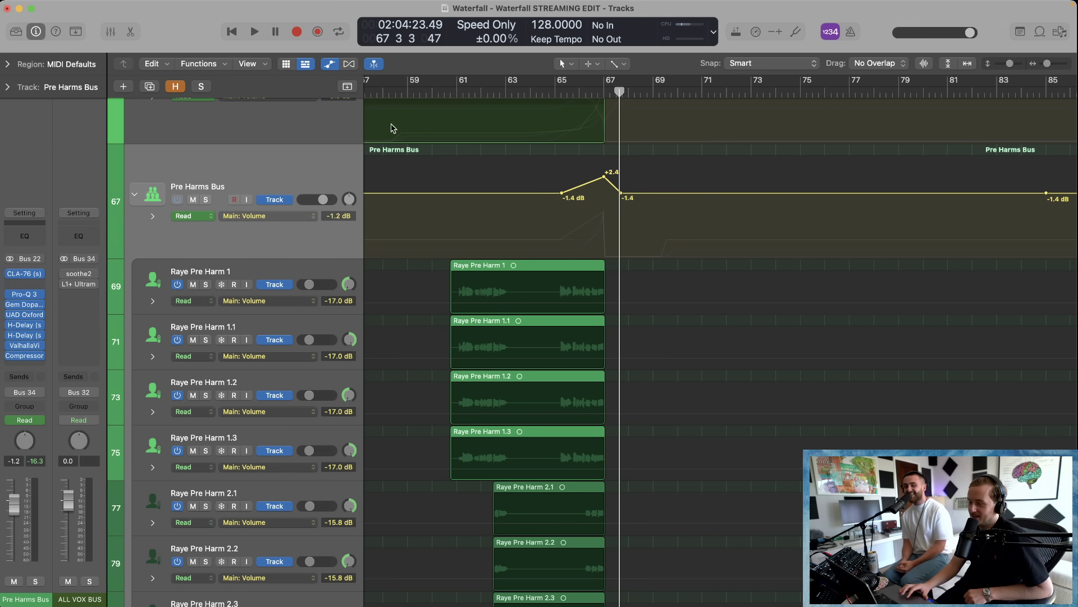
click(276, 214)
click(303, 176)
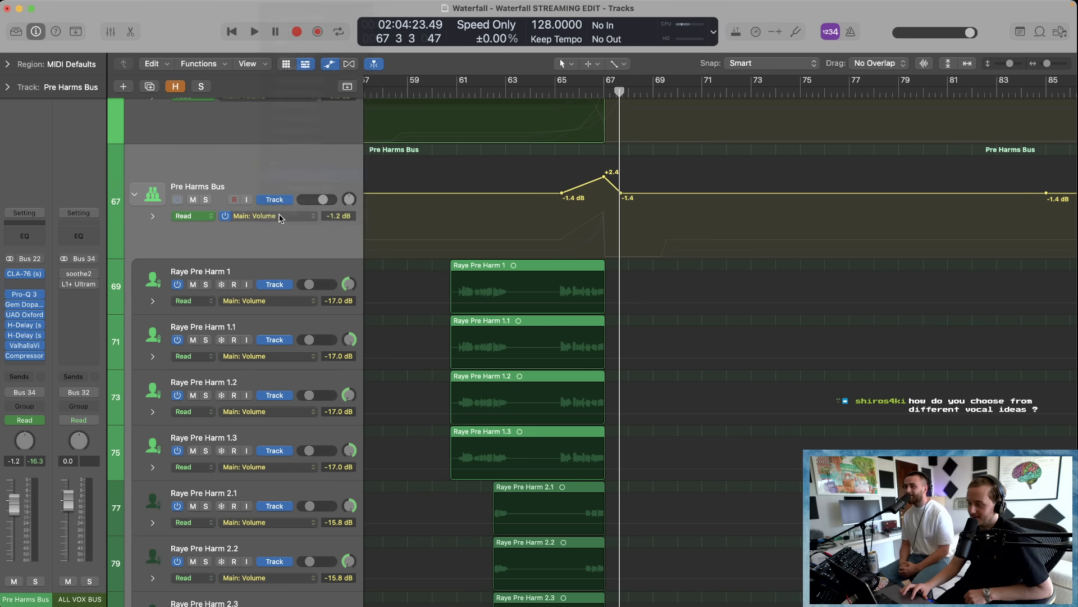
click(274, 218)
click(275, 225)
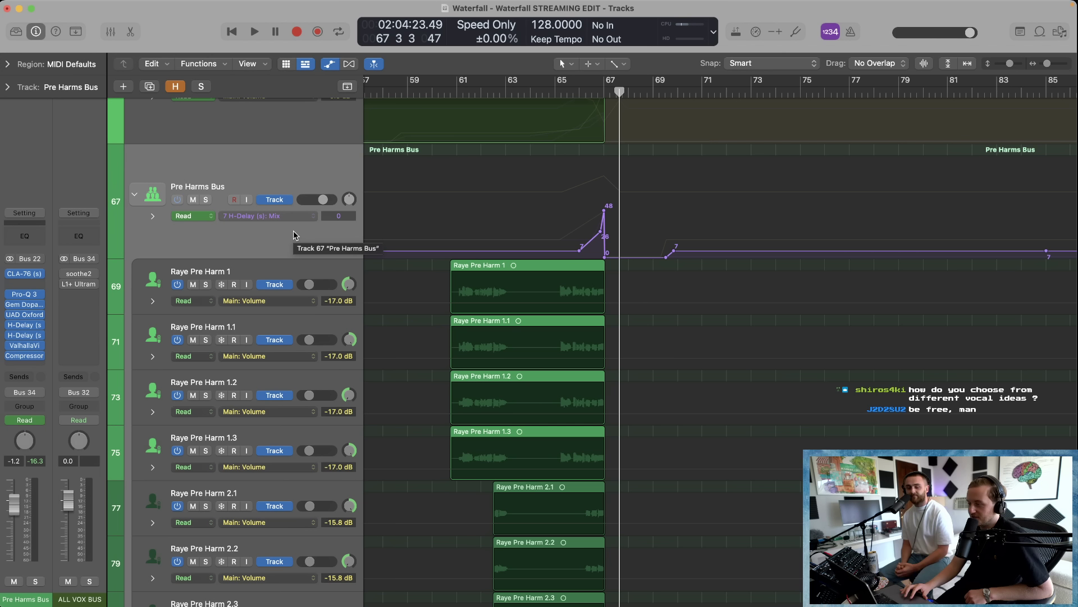
Step: Examine the second H-Delay's mix curve across the song and switch the Pre Harms Bus lane to 6 H-Delay (s): Mix
key(super+Left)
key(super+Left)
key(super+Left)
scroll(465, 259, right, 5)
scroll(465, 258, left, 9)
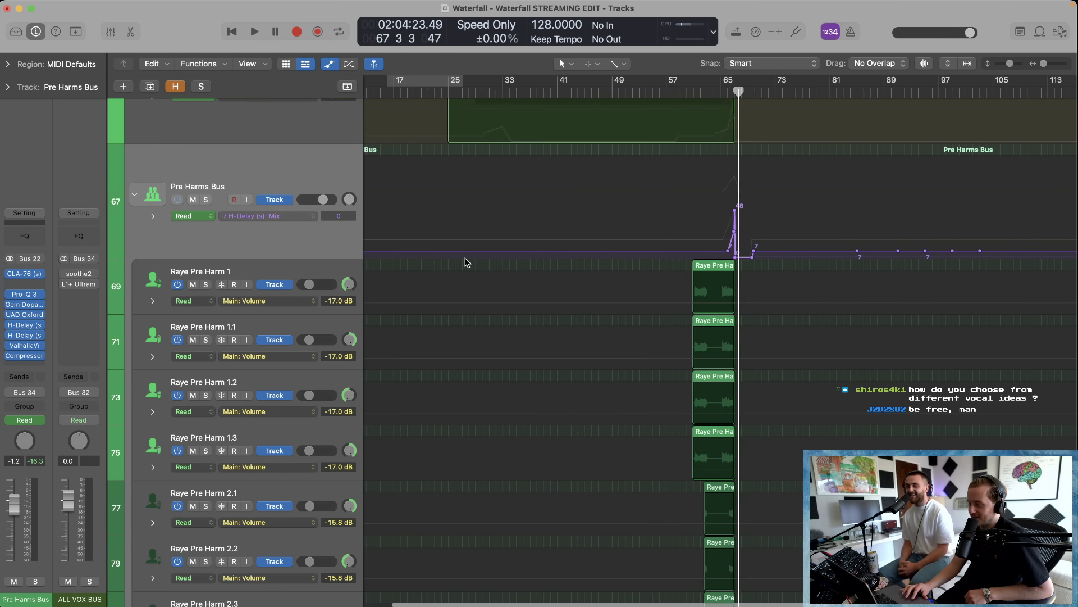
scroll(465, 260, left, 2)
scroll(657, 239, down, 5)
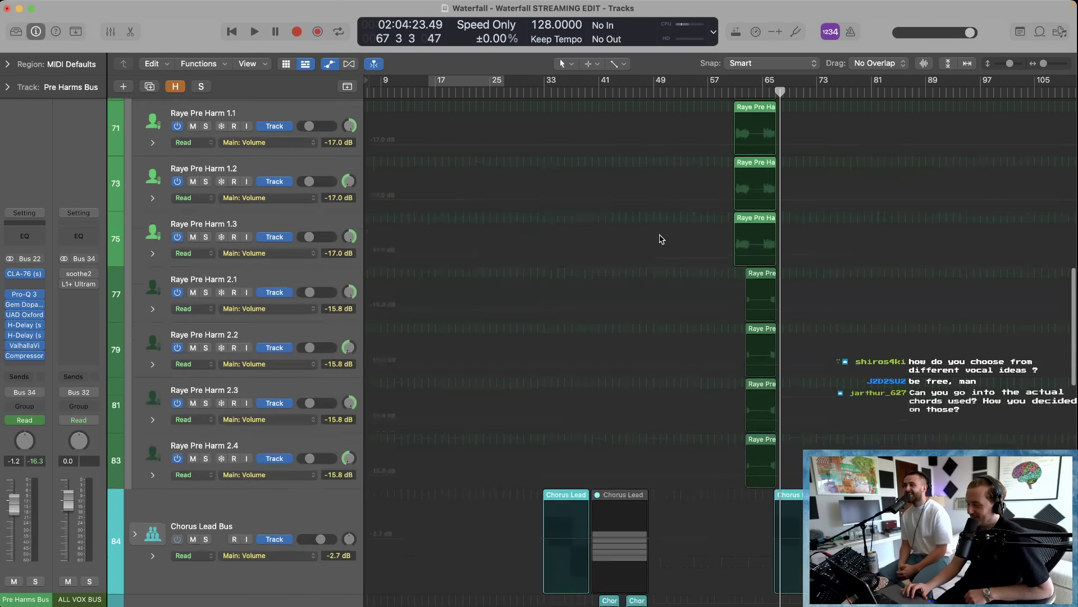
scroll(660, 239, up, 5)
click(282, 136)
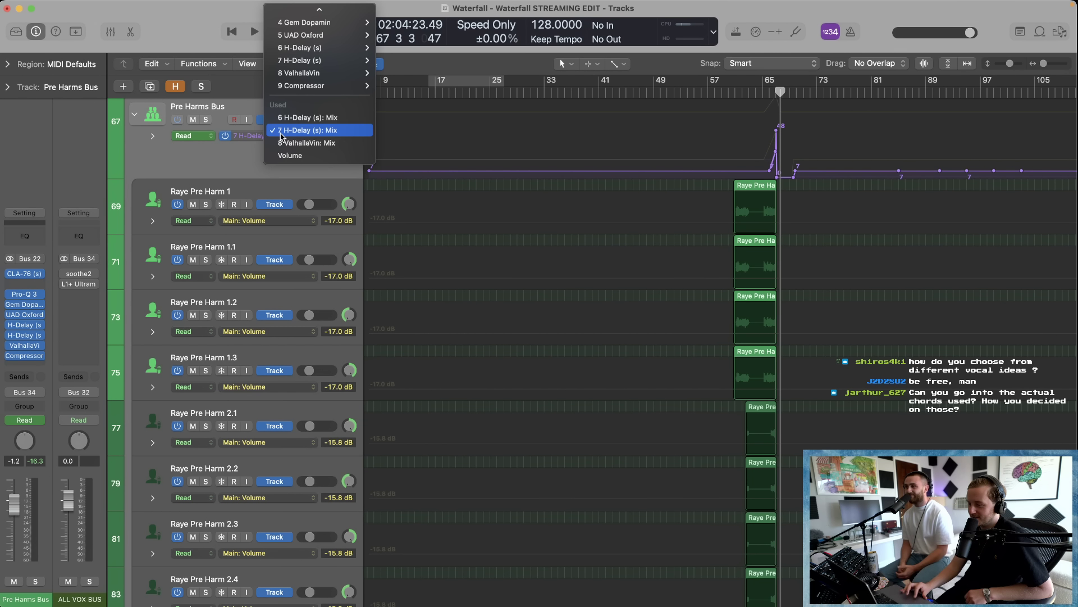
click(282, 118)
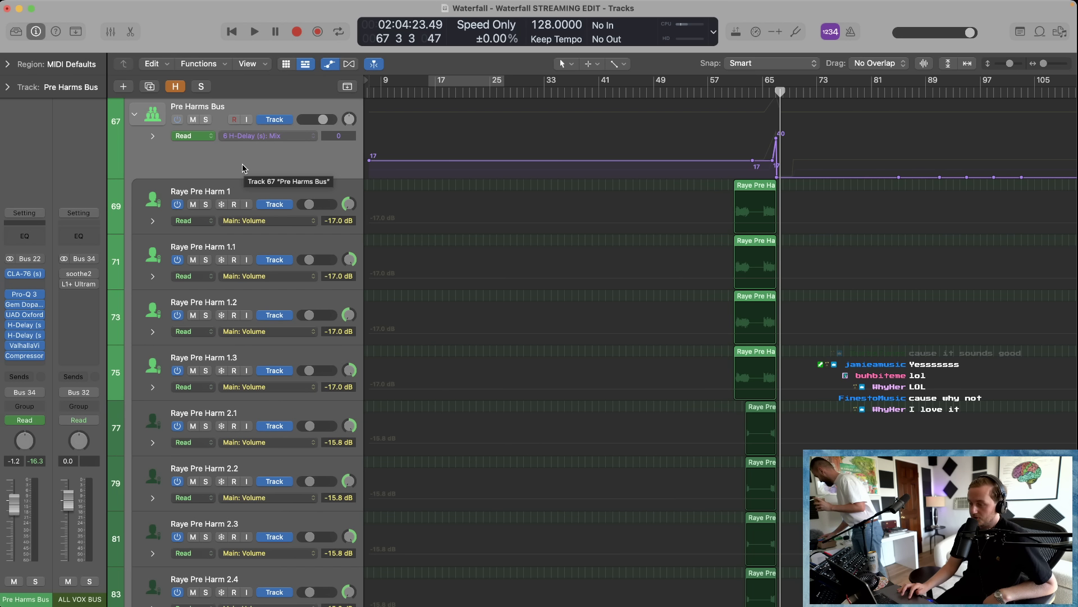
Step: Open both H-Delay plug-ins on the Pre Harms Bus and arrange their windows one above the other
click(27, 326)
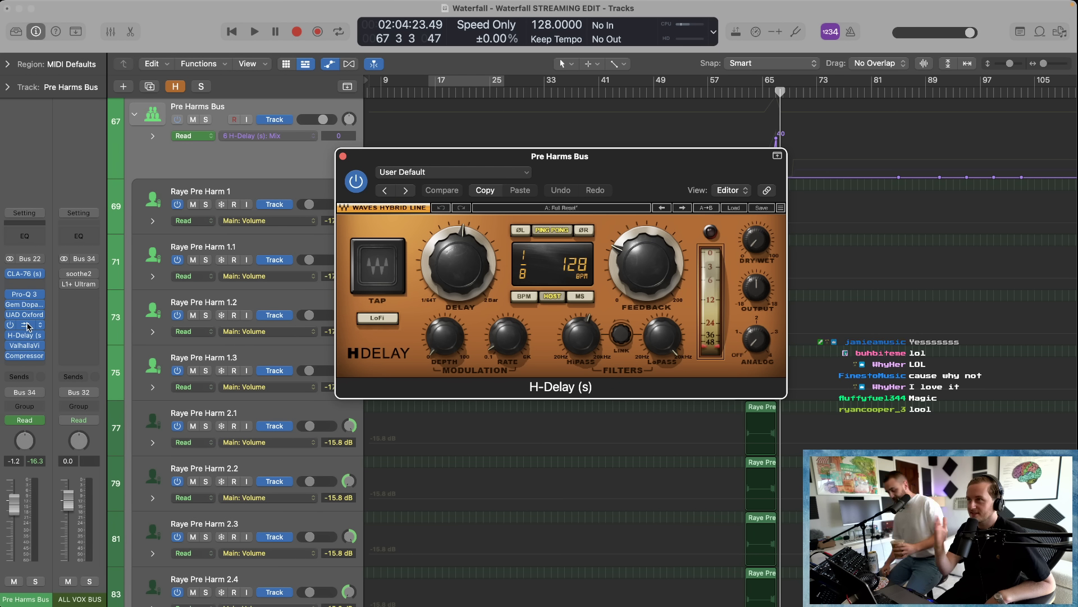
click(25, 335)
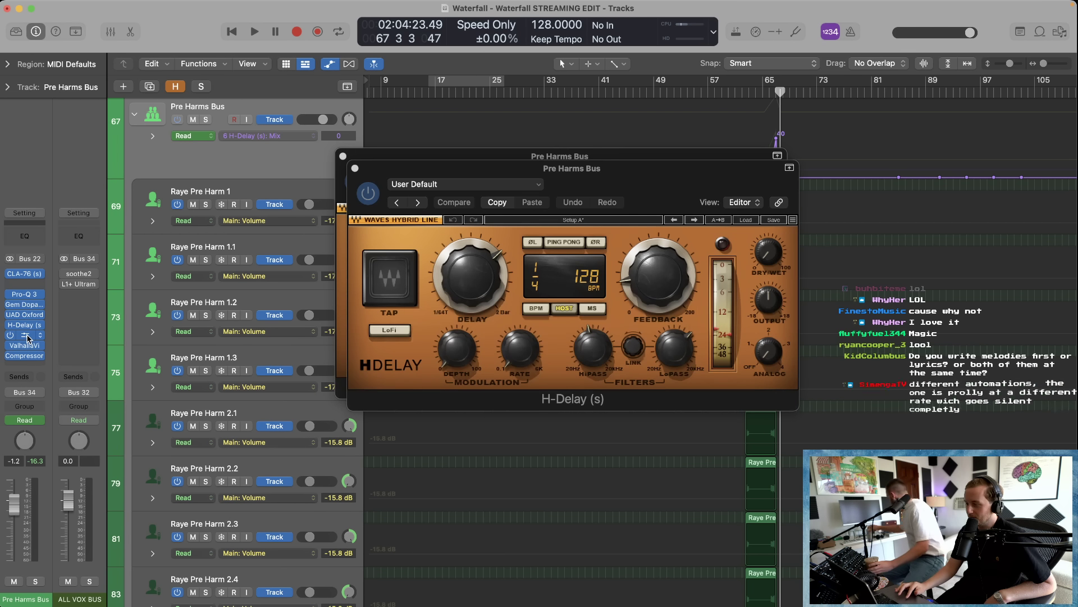
drag(544, 161, 531, 362)
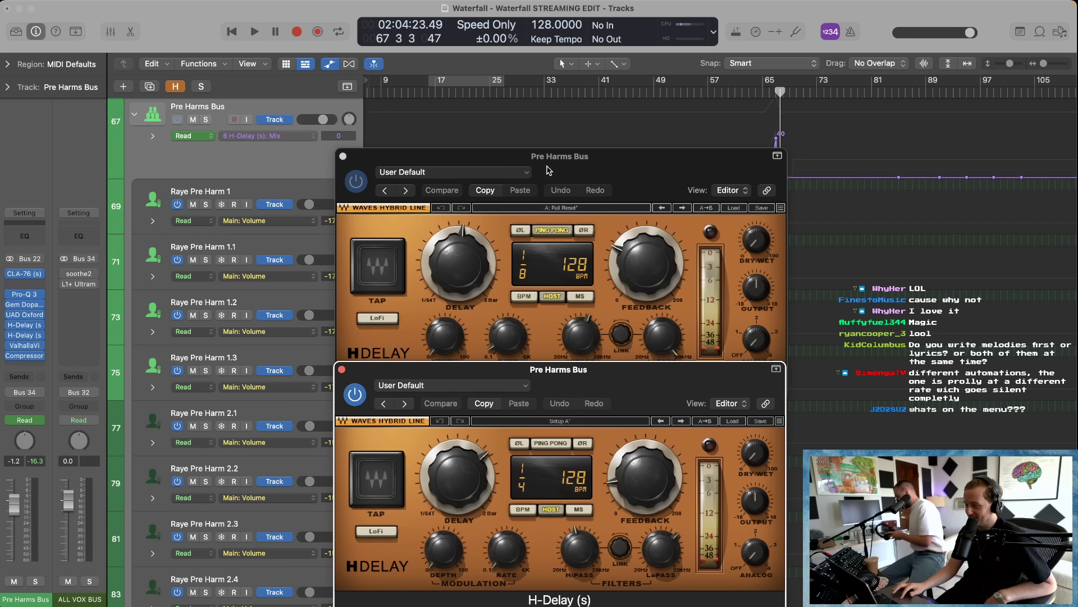
drag(561, 157, 421, 45)
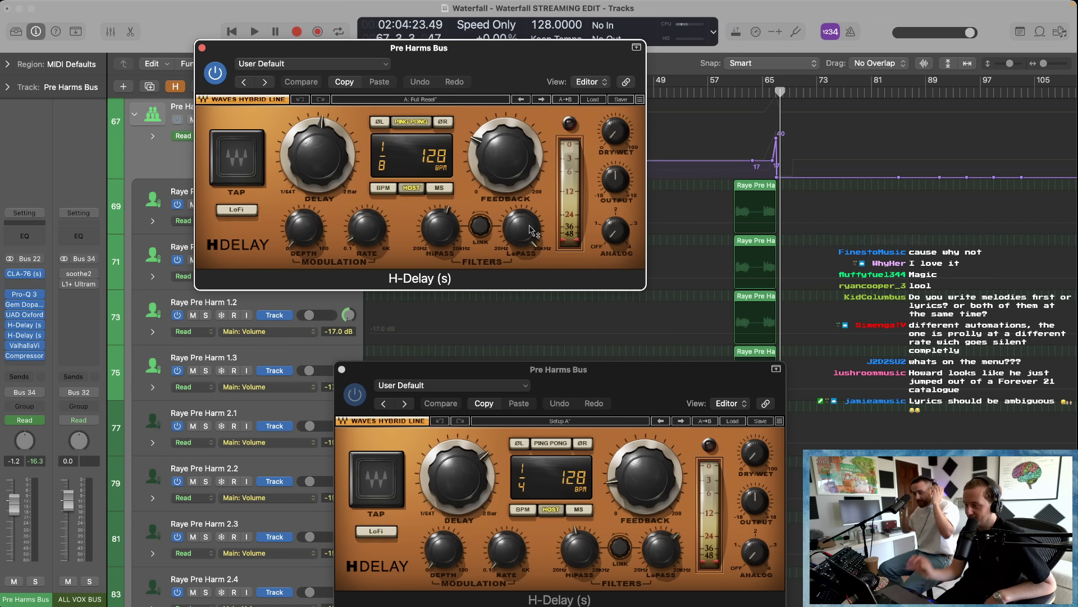
drag(636, 404, 537, 343)
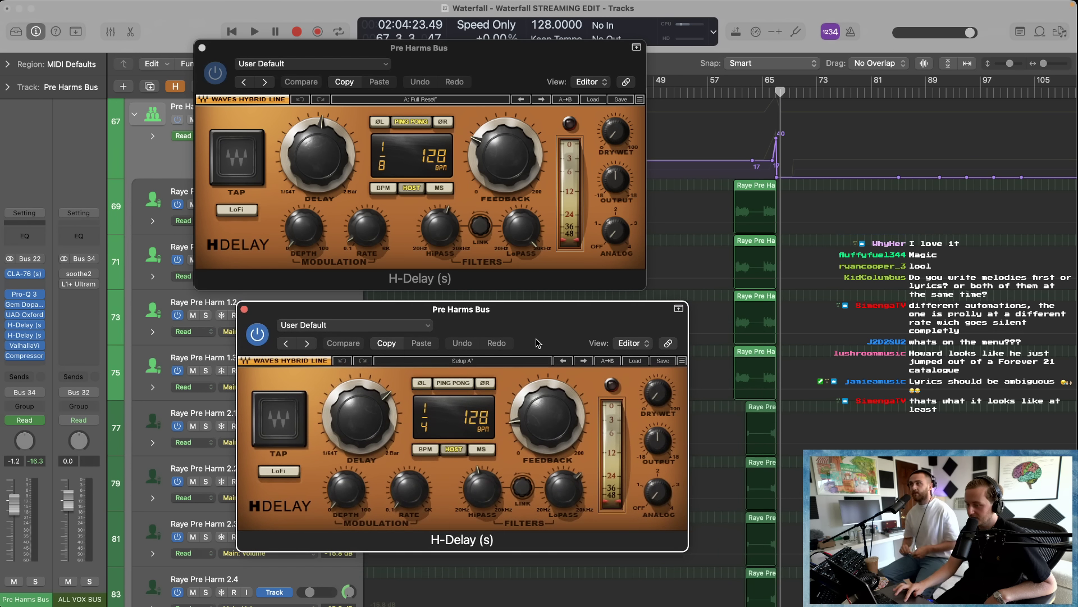
Step: Identify the second H-Delay's window, inspect its high-pass filter setting, and close both Pre Harms Bus delays
click(26, 336)
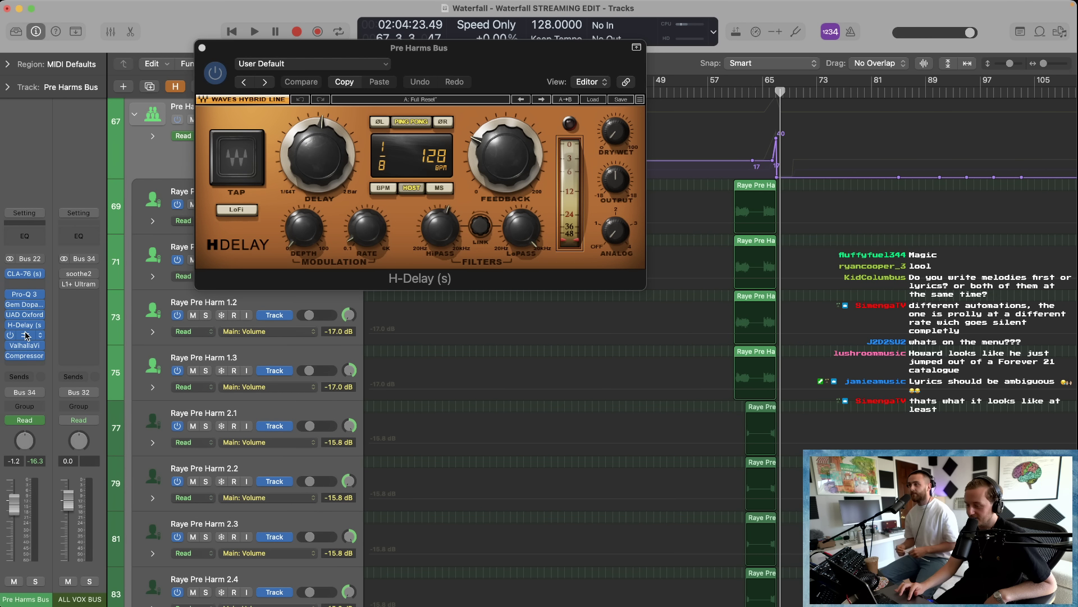
click(26, 336)
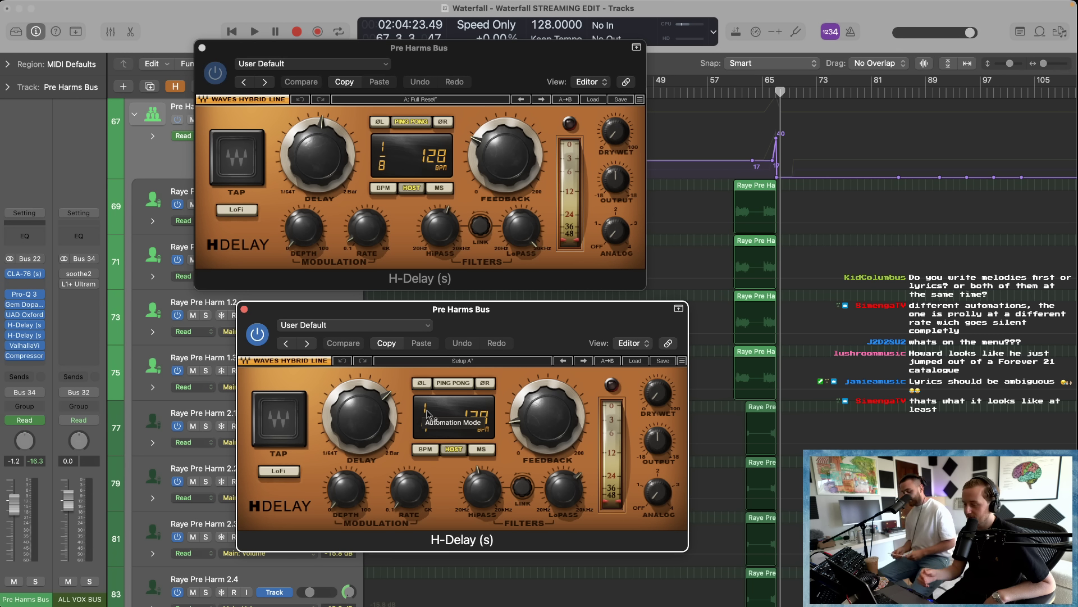
mouse_move(493, 316)
mouse_down()
mouse_move(508, 295)
mouse_move(487, 308)
mouse_up()
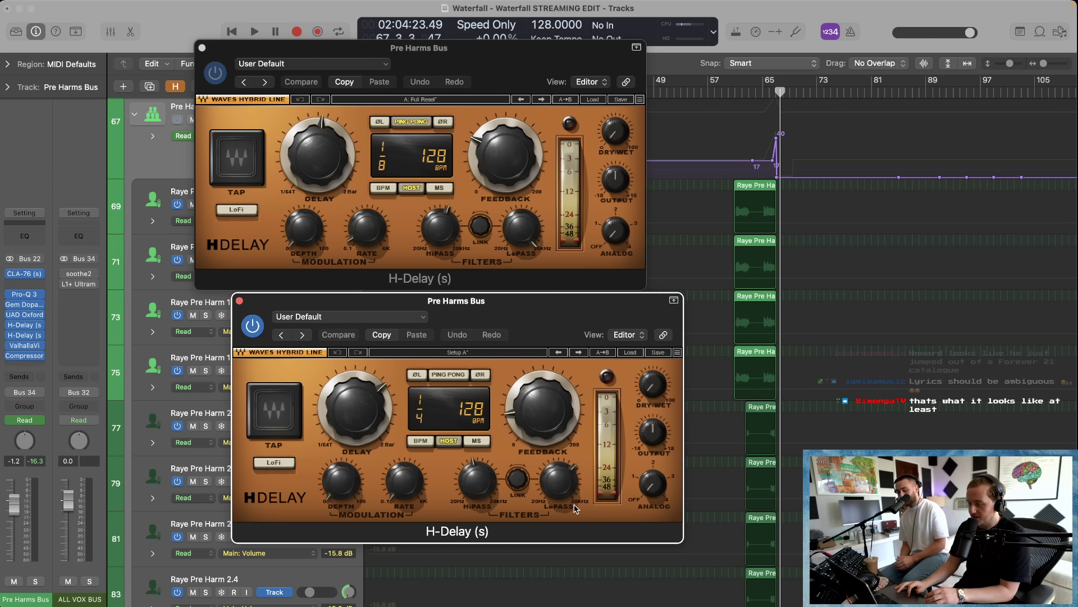
mouse_move(481, 483)
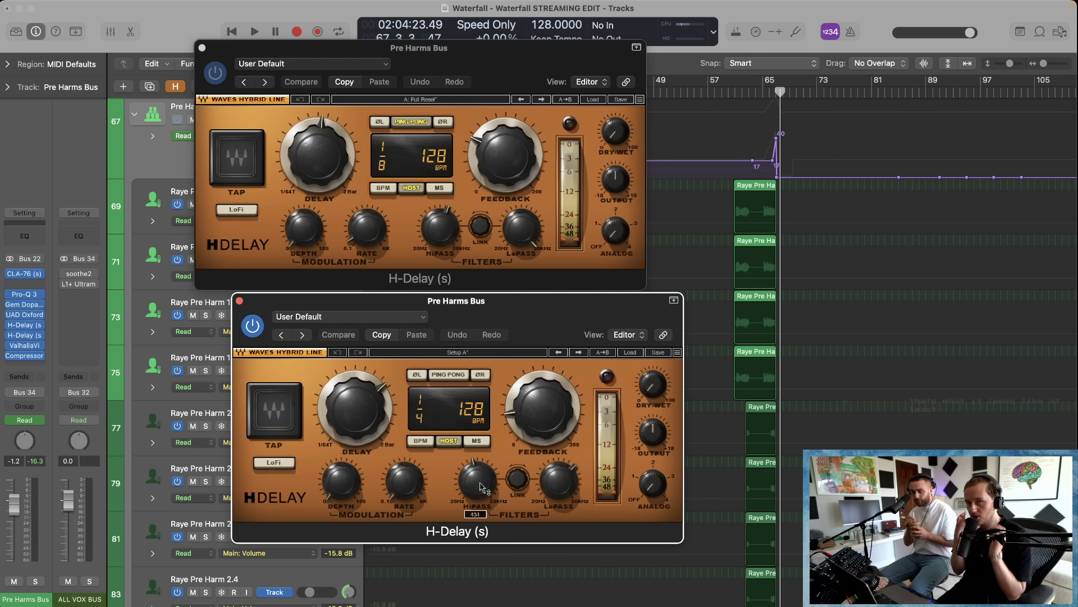
click(239, 300)
click(202, 47)
scroll(235, 189, up, 2)
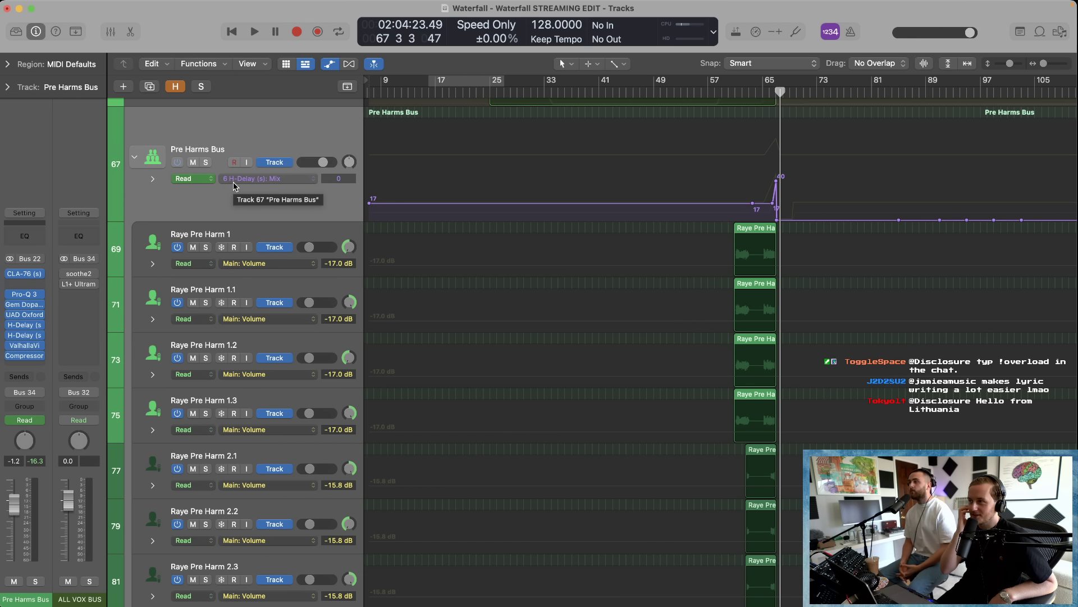
Step: Solo the Pre Harms Bus and play the pre-chorus harmonies from bar 61
click(735, 92)
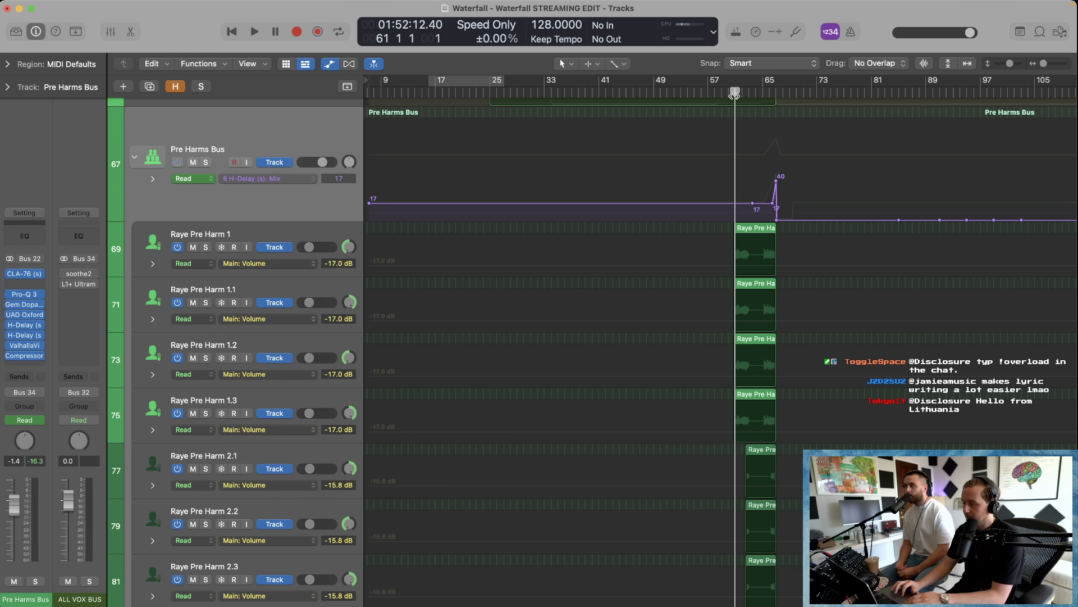
click(207, 162)
key(space)
scroll(682, 331, up, 5)
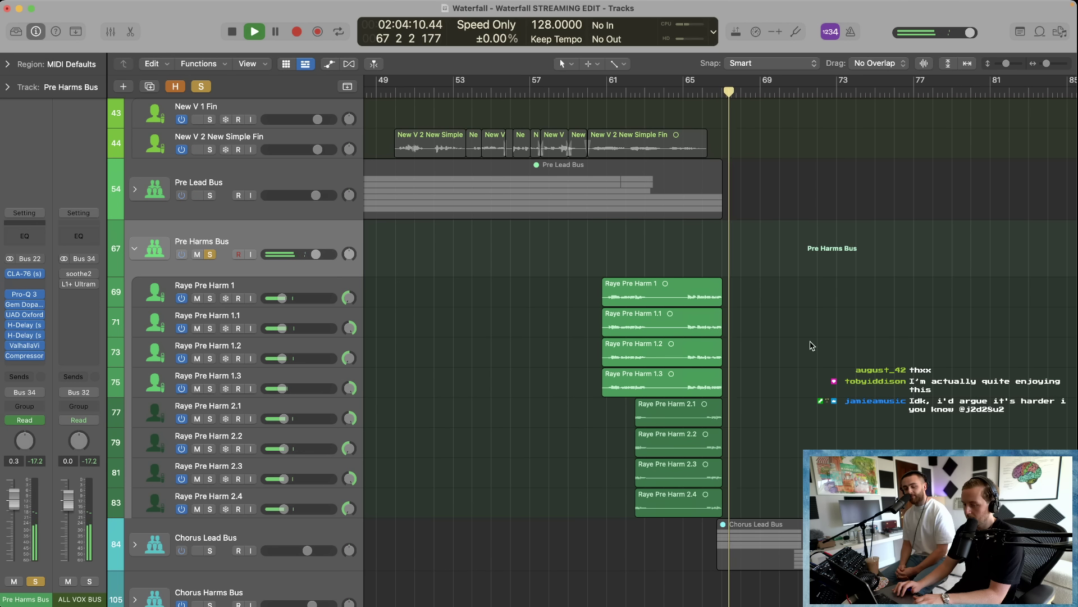
key(space)
Step: Add the Pre Lead Bus to the solo, play the pre-chorus leads and harmonies together, and clear all solos
click(210, 195)
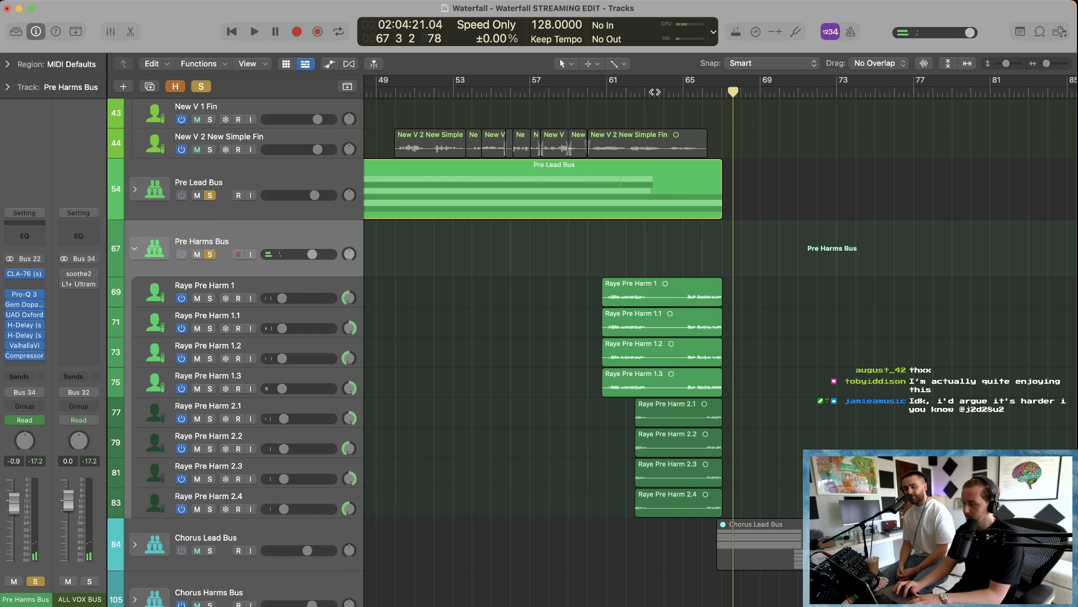
key(space)
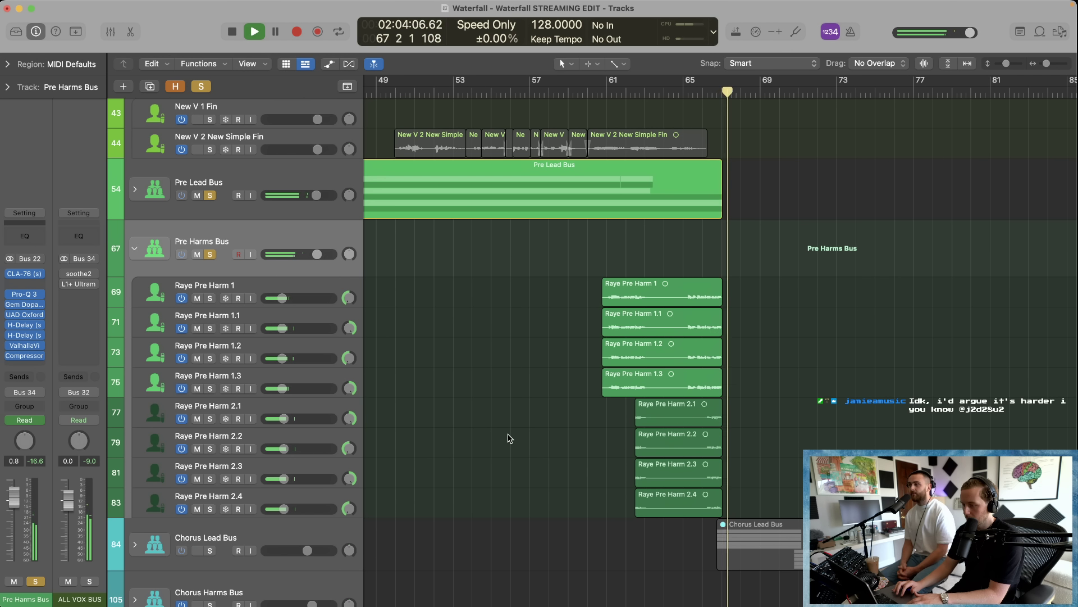
key(space)
click(203, 87)
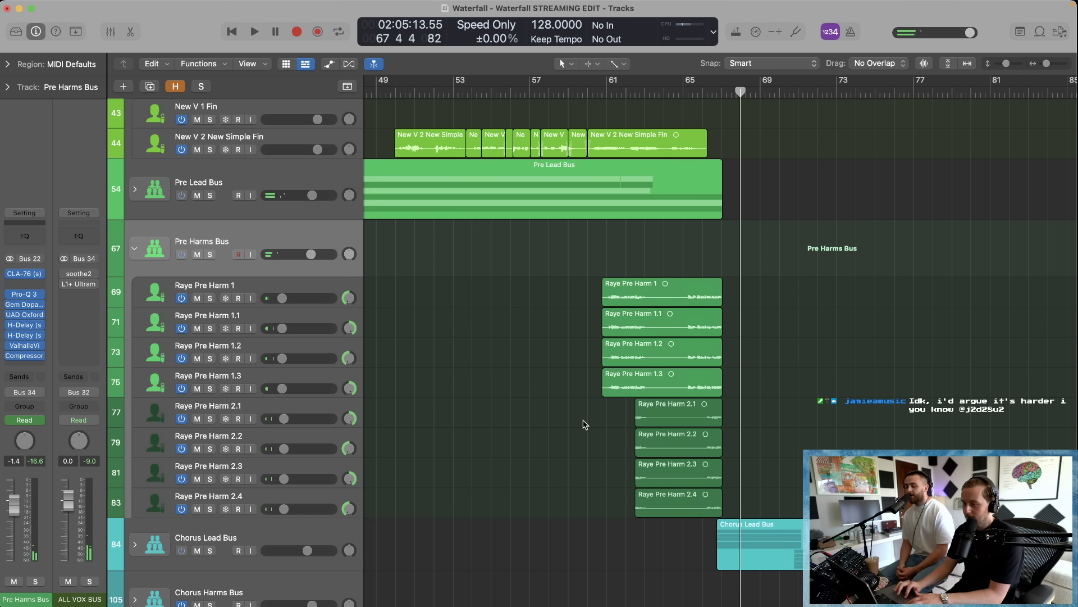
Step: Collapse the Pre Harms Bus, expand the Chorus Lead Bus, and select its first Raye Chorus track
scroll(583, 423, down, 3)
scroll(585, 425, down, 5)
scroll(585, 424, up, 6)
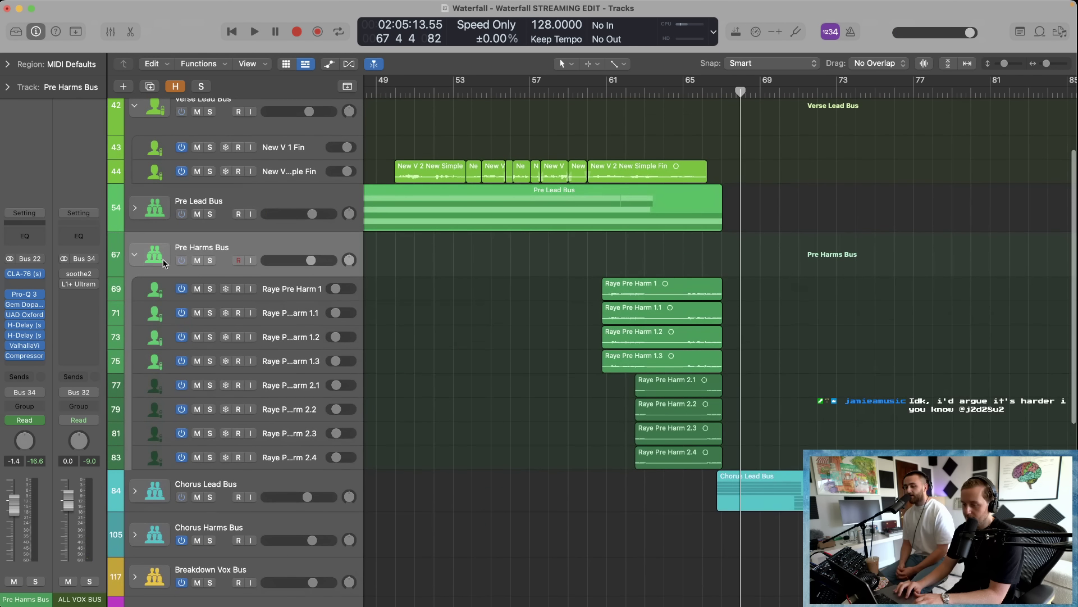
click(135, 255)
click(134, 298)
scroll(584, 349, down, 5)
scroll(585, 349, right, 6)
click(155, 162)
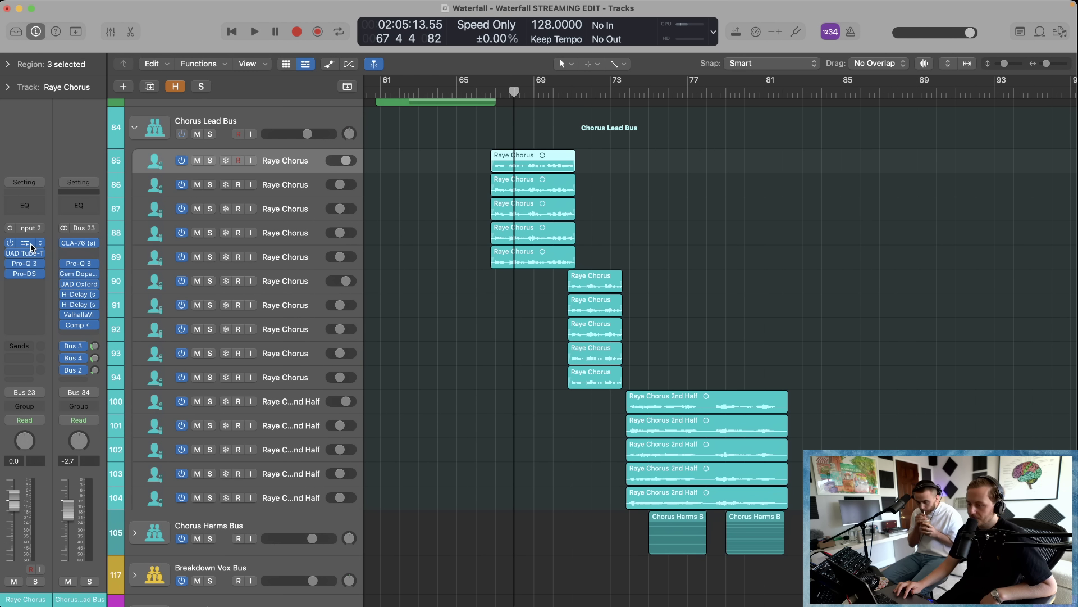
Step: Select the second Raye Chorus track and check the chorus leads' volume automation at a larger track height
click(279, 192)
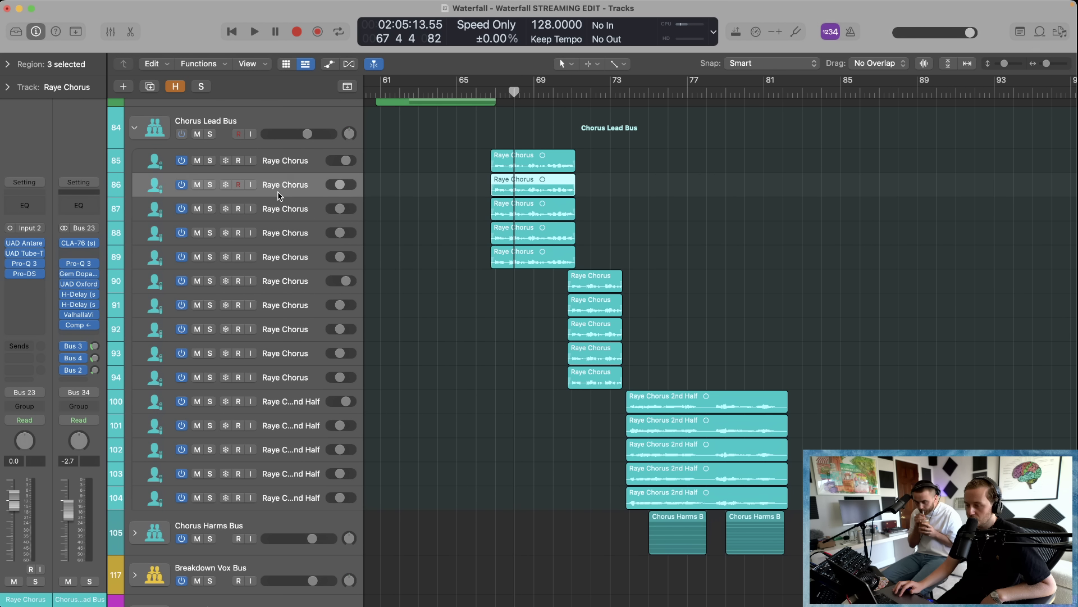
key(a)
key(super+Down)
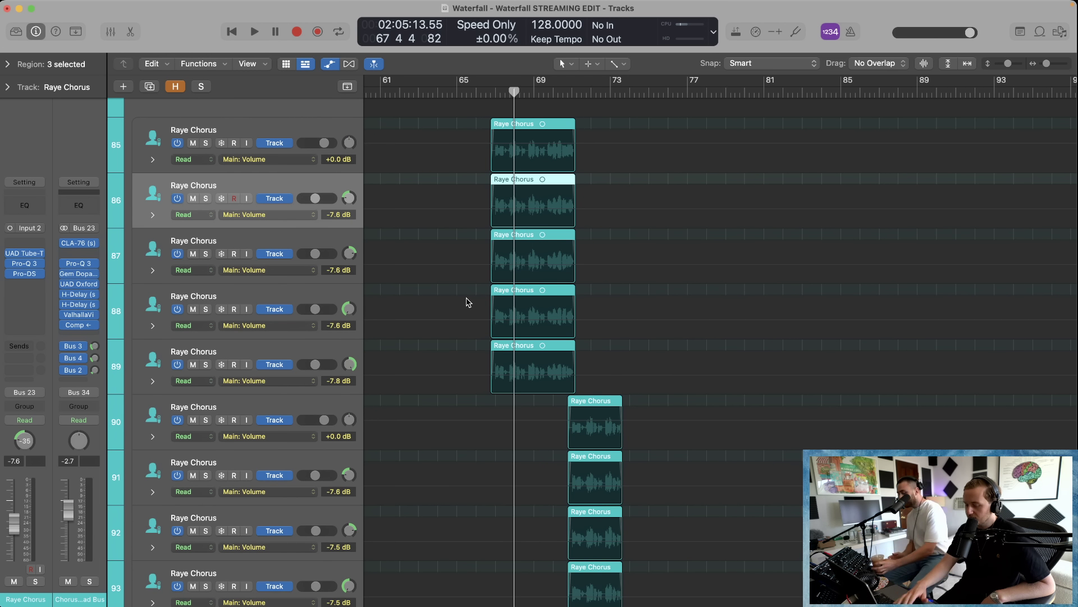
key(a)
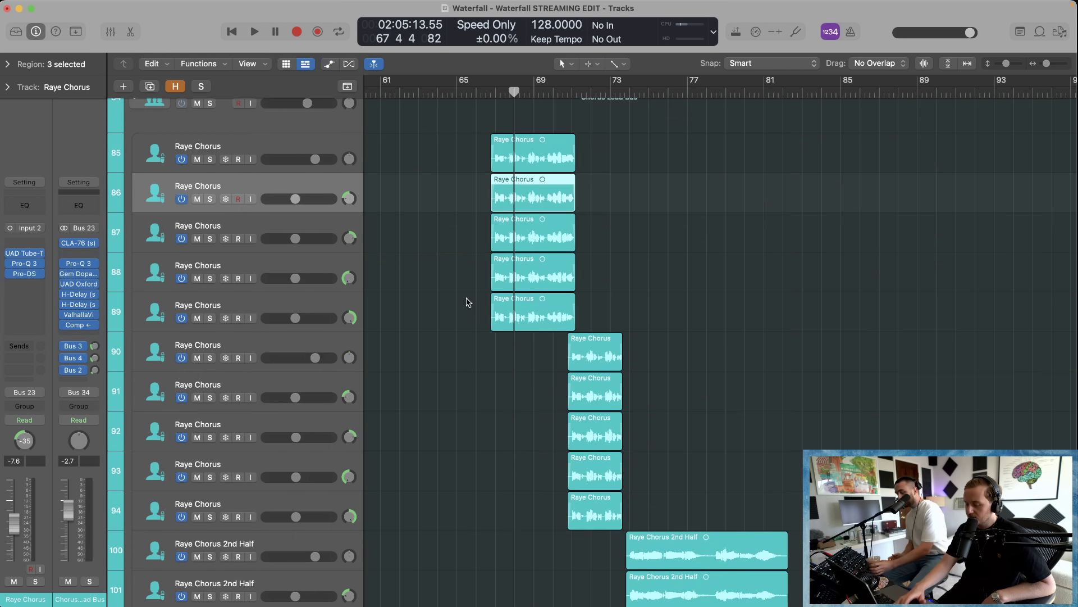
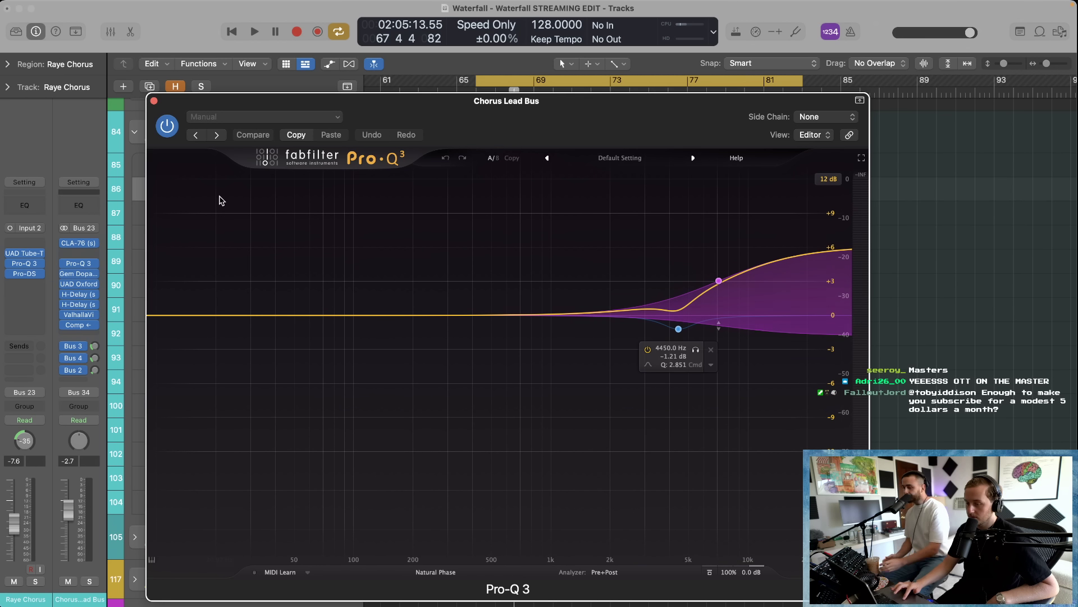
Step: Close the Chorus Lead Bus's Pro-Q 3 and inspect the bus's UAD Oxford Inflator settings
click(154, 101)
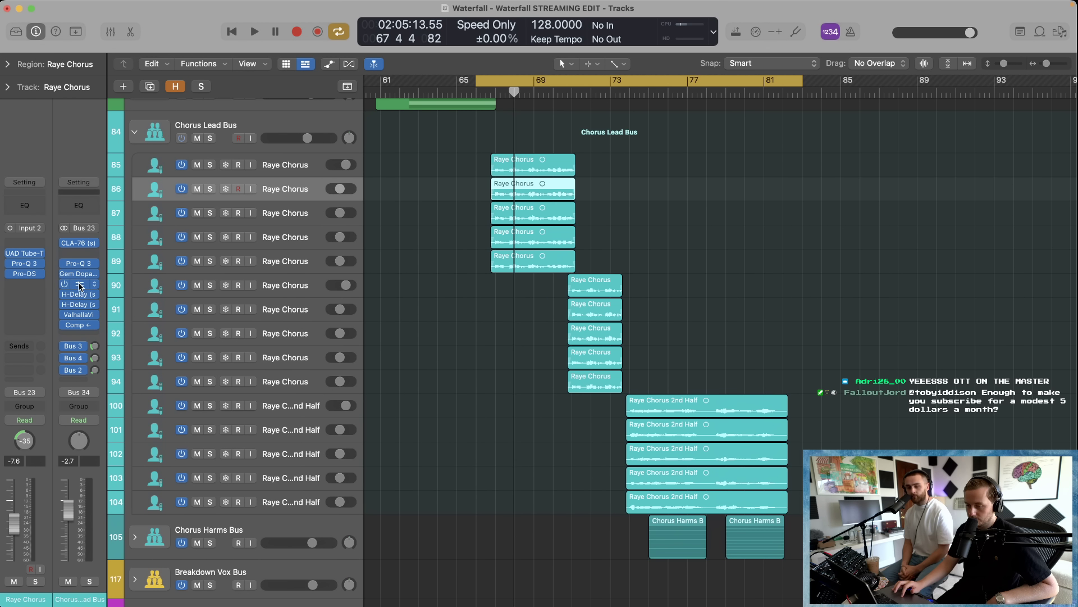
click(79, 285)
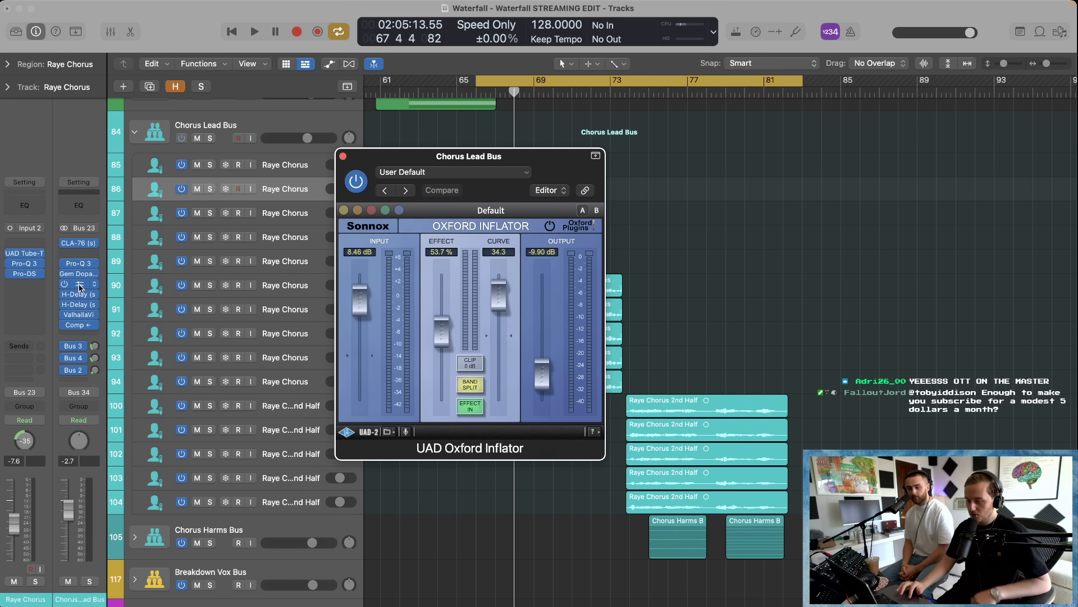
click(80, 284)
Step: Open both H-Delays of the Chorus Lead Bus and move the first delay's window clear of the second
click(80, 304)
click(80, 306)
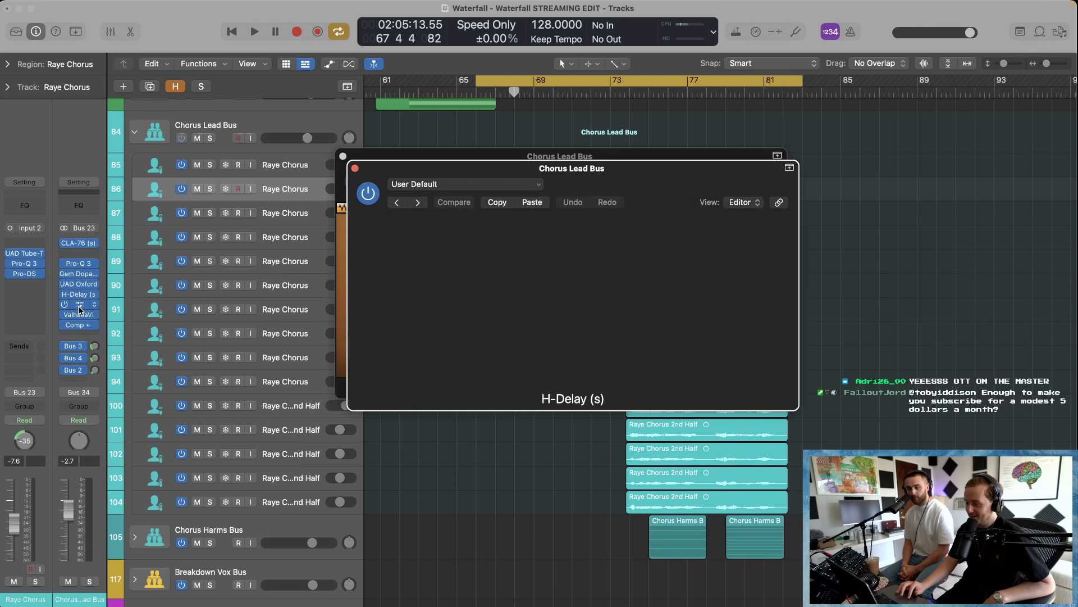
drag(581, 156, 451, 83)
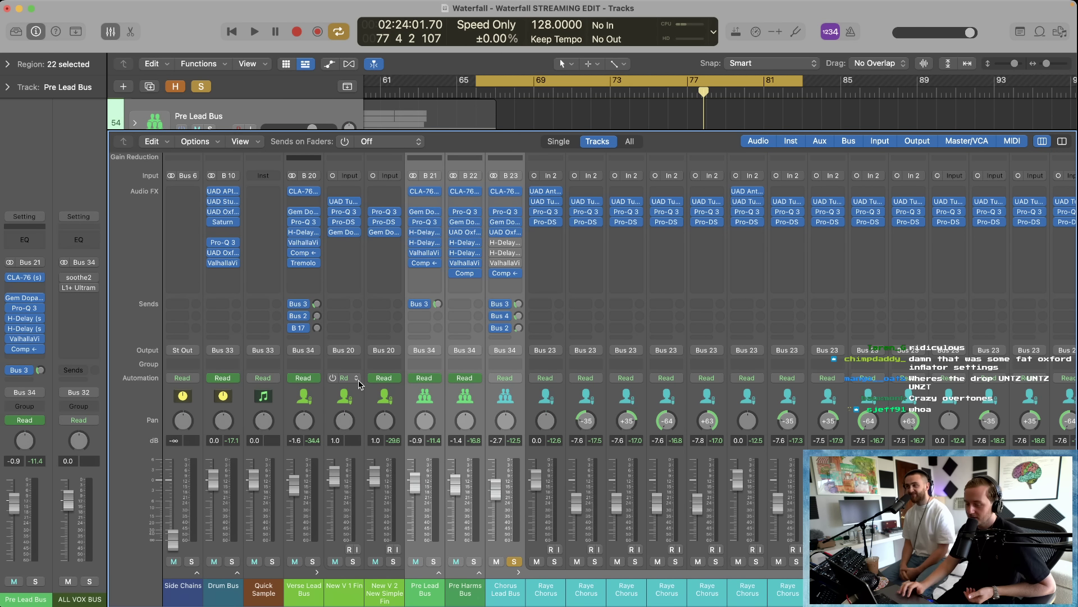
Step: Play the soloed chorus leads briefly and select the Chorus Lead Bus channel in the mixer
key(space)
key(space)
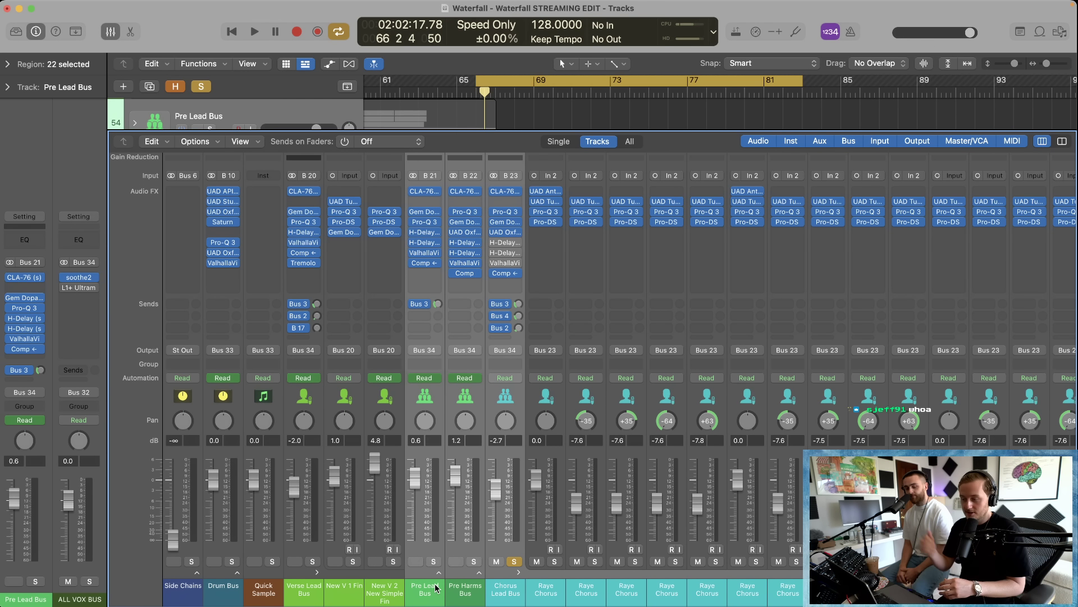
click(518, 597)
scroll(505, 589, right, 5)
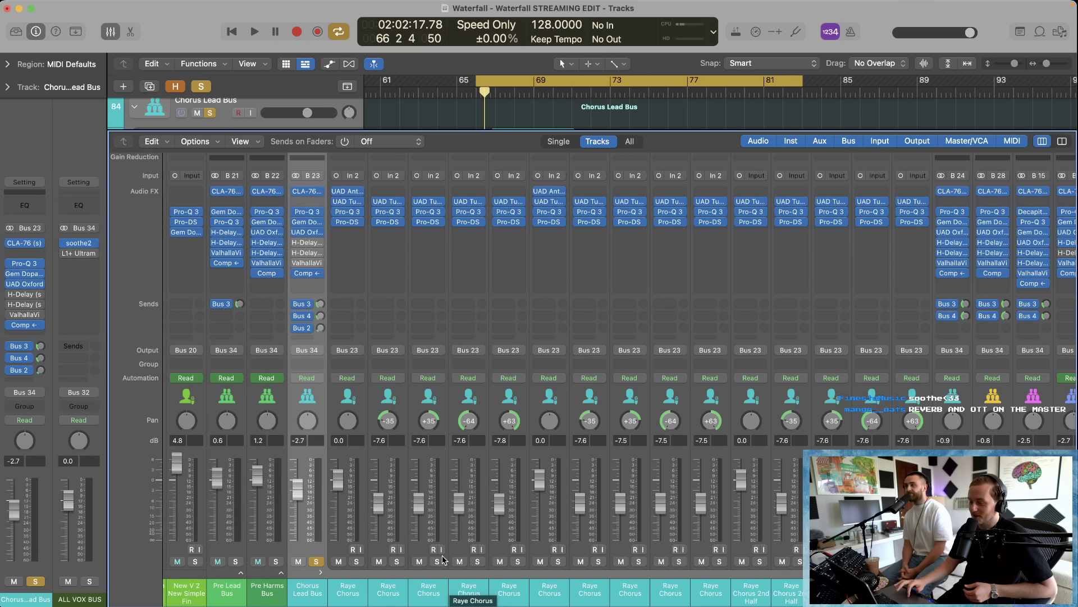
Step: Open the Chorus Lead Bus's first H-Delay and move the cycle start to bar 67 during playback
click(307, 243)
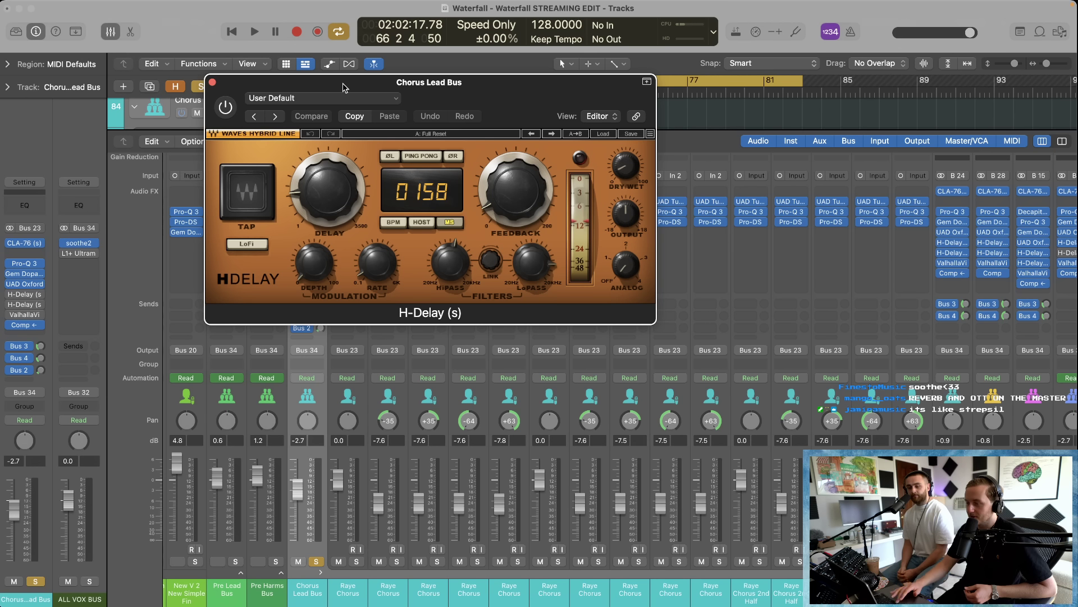
key(space)
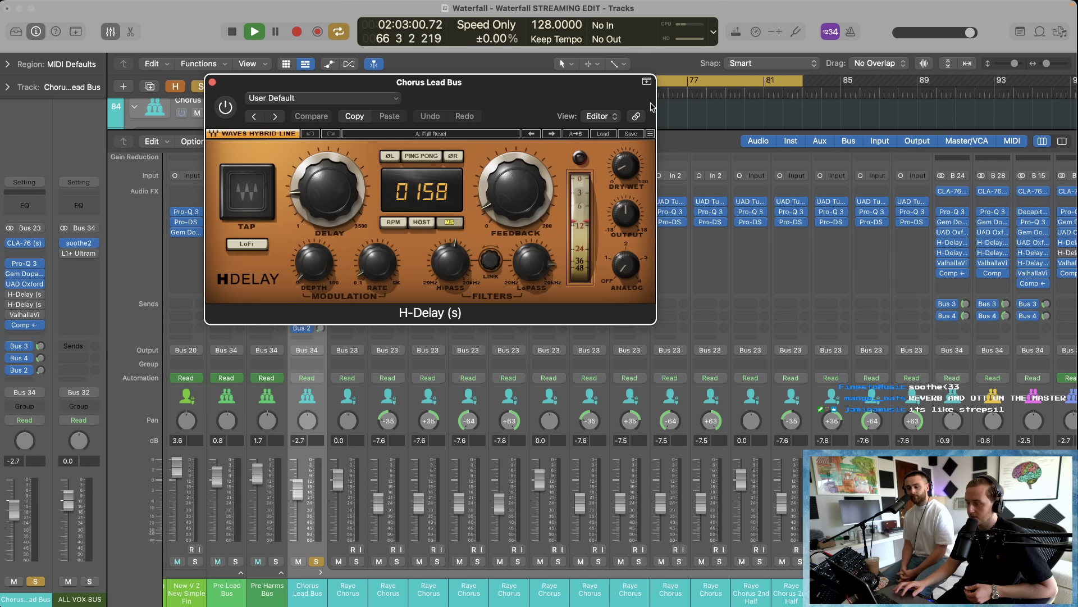
click(721, 113)
key(space)
key(space)
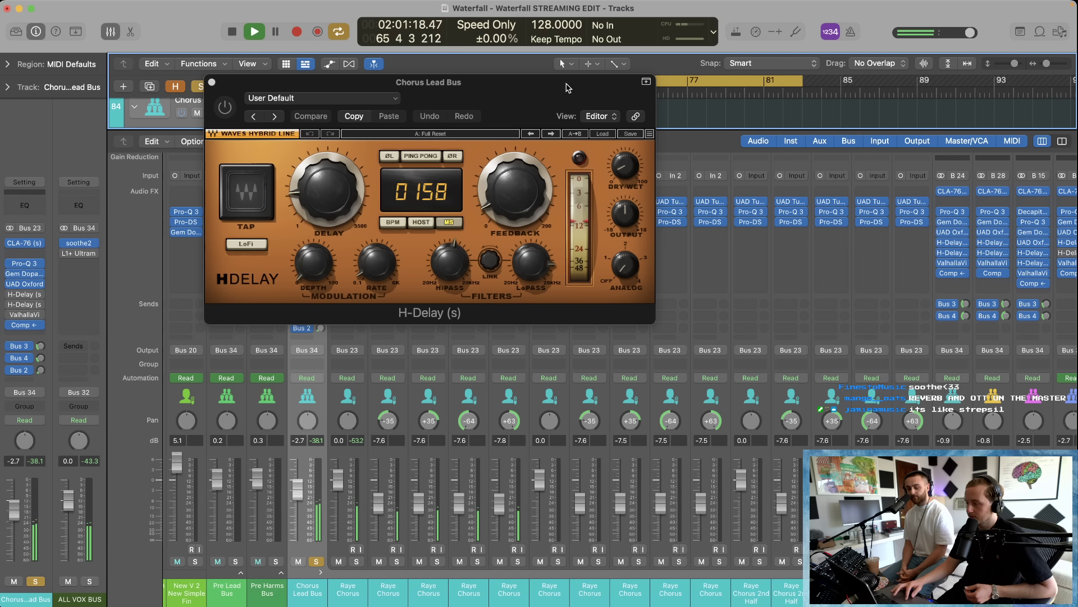
drag(562, 82, 602, 170)
drag(487, 82, 496, 82)
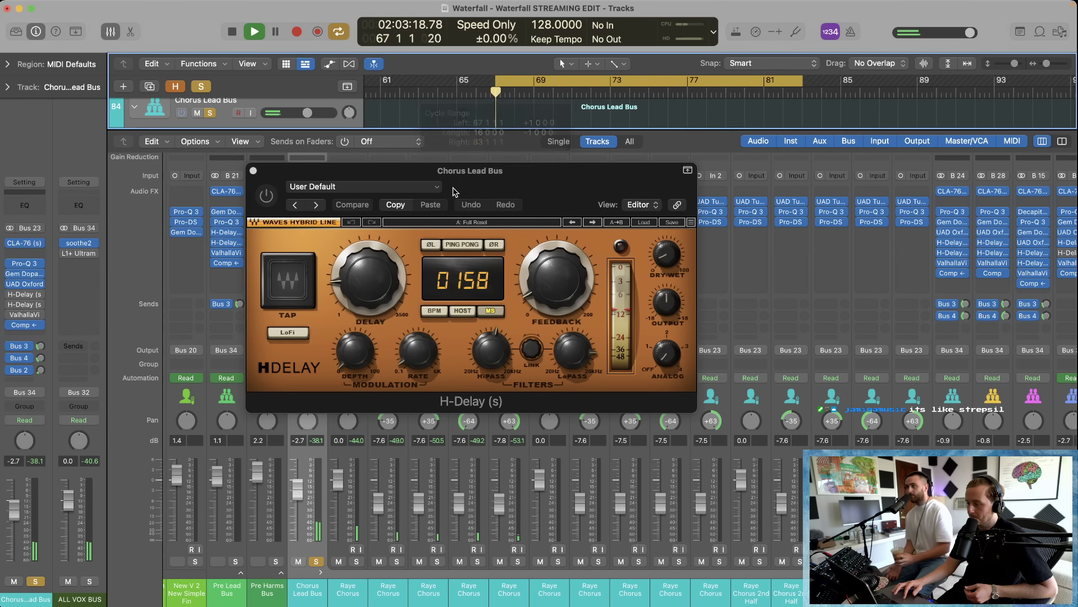
drag(257, 197, 271, 68)
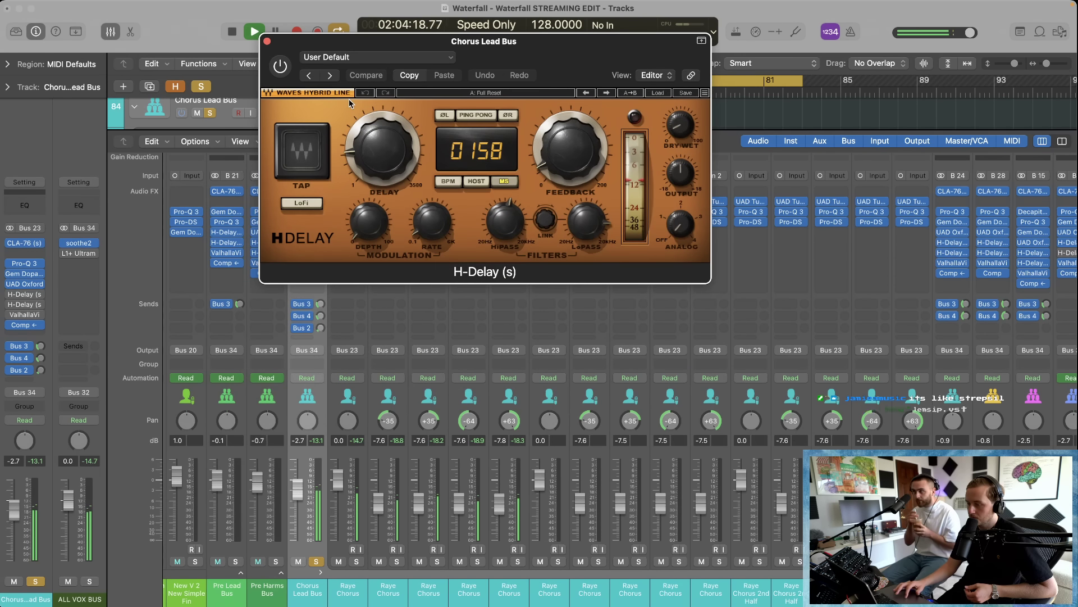
Step: Switch on the first H-Delay, audition its dry/wet mix at 60, and compare with the stored setting before closing it
click(279, 66)
drag(678, 131, 679, 103)
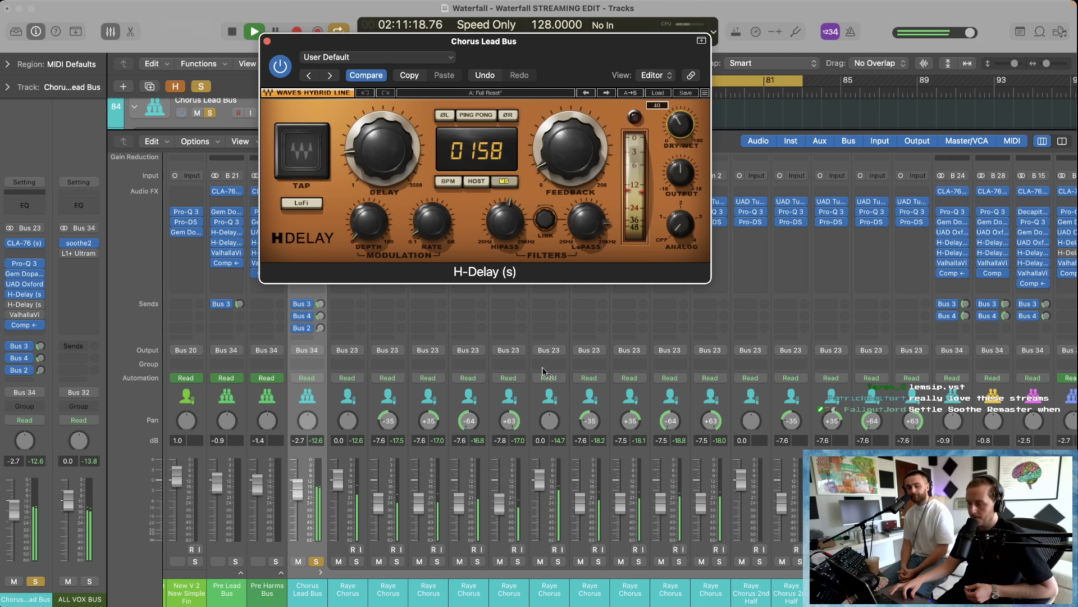
key(space)
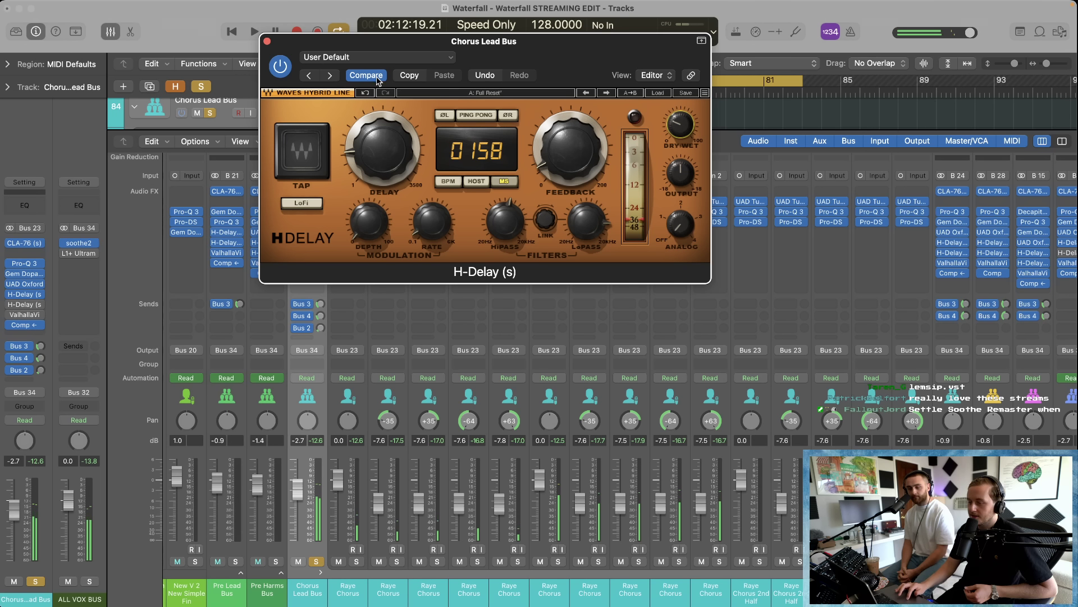
click(368, 75)
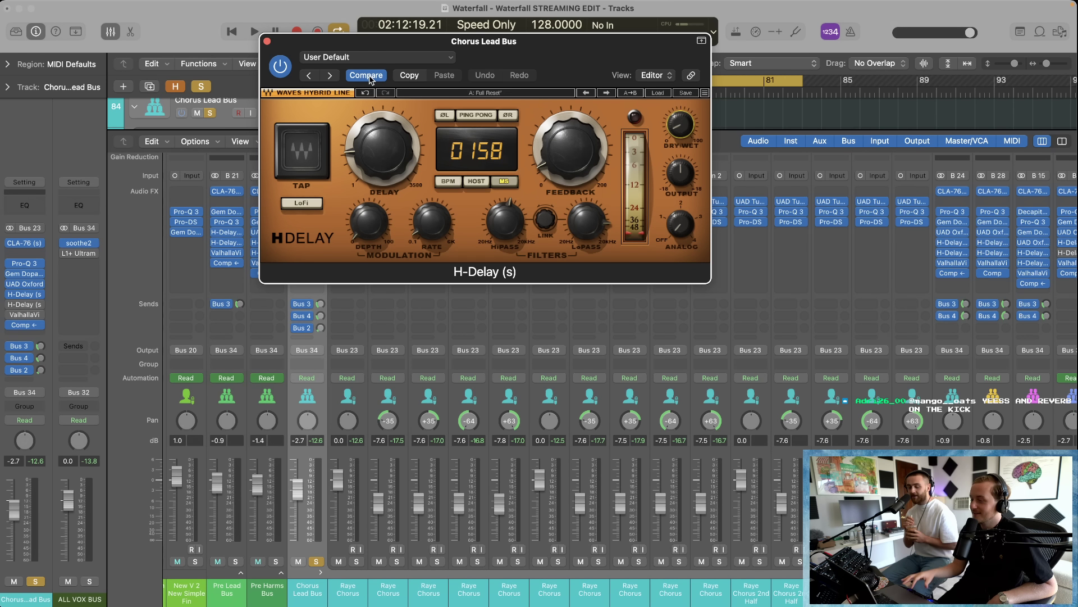
click(268, 41)
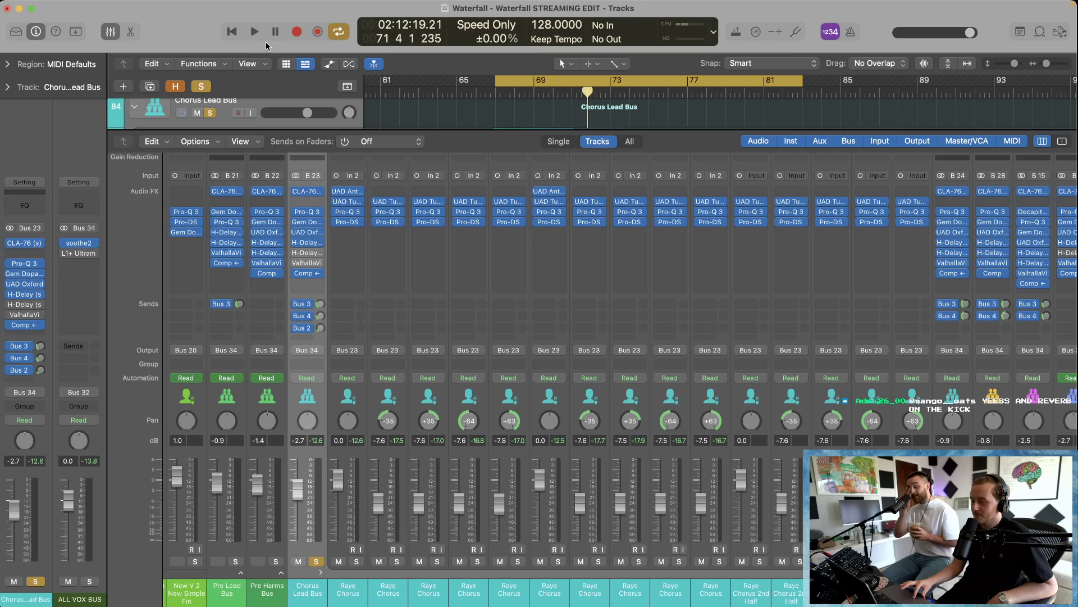
Step: Open the Chorus Lead Bus's second H-Delay, set its dry/wet mix to 3 while playing the chorus leads, and close it
click(306, 254)
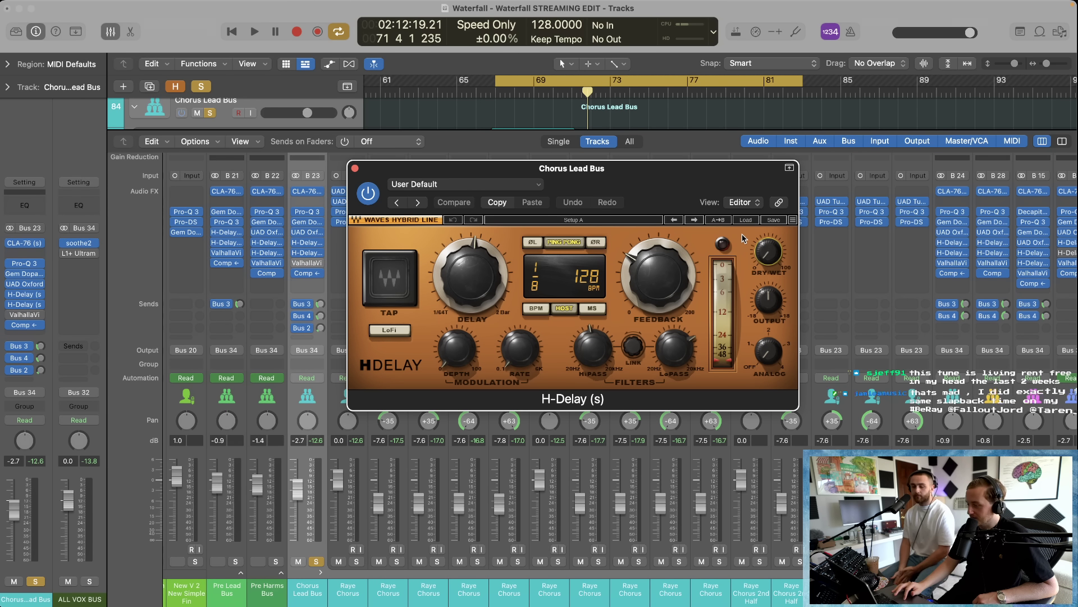
key(space)
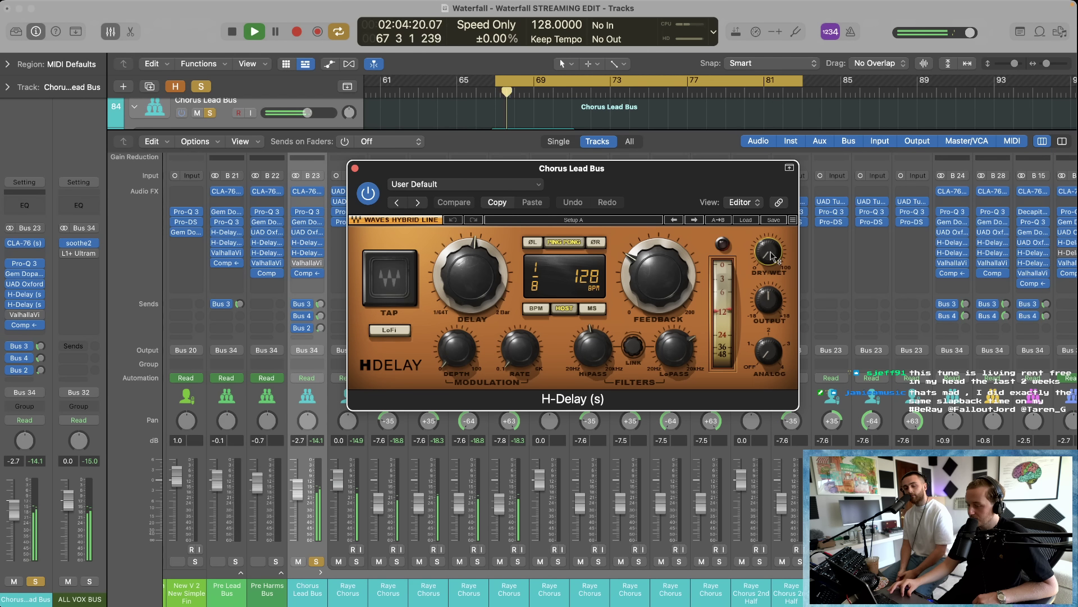
mouse_move(768, 251)
mouse_down()
mouse_move(768, 230)
mouse_move(768, 249)
mouse_up()
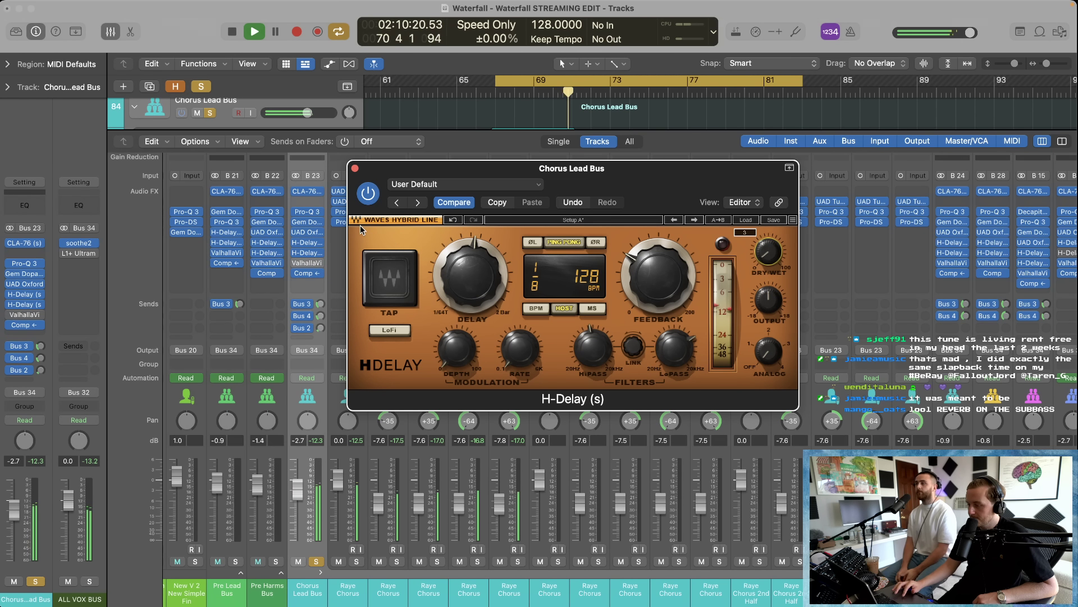
click(354, 168)
key(space)
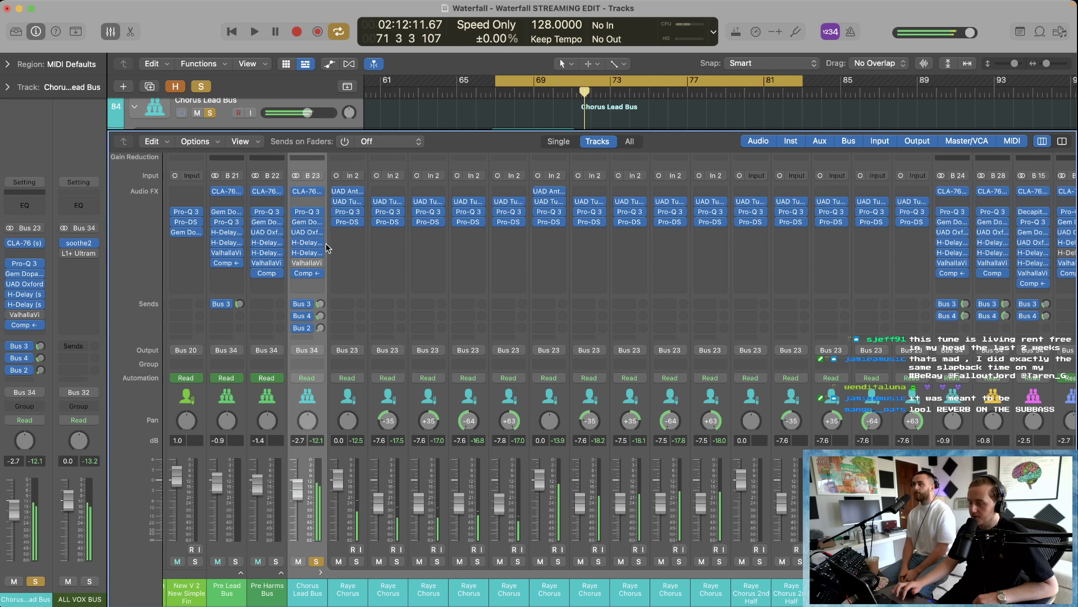
Step: Audition different mix amounts on the Chorus Lead Bus's ValhallaVintageVerb, set the mix to 1.4 %, and close it
click(308, 264)
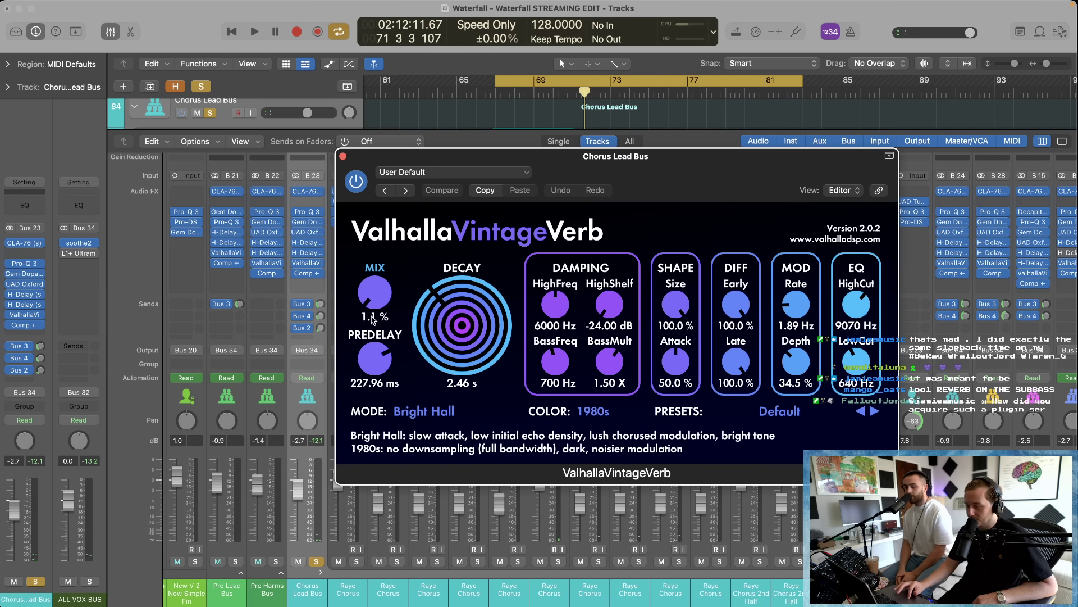
key(space)
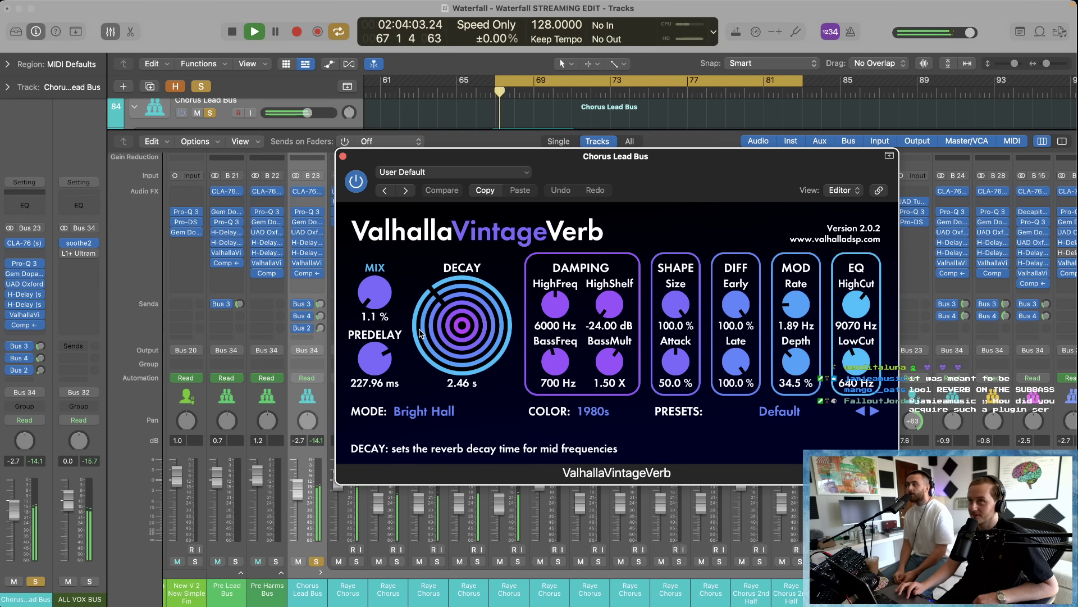
mouse_move(374, 292)
mouse_down()
mouse_move(386, 198)
mouse_move(365, 288)
mouse_up()
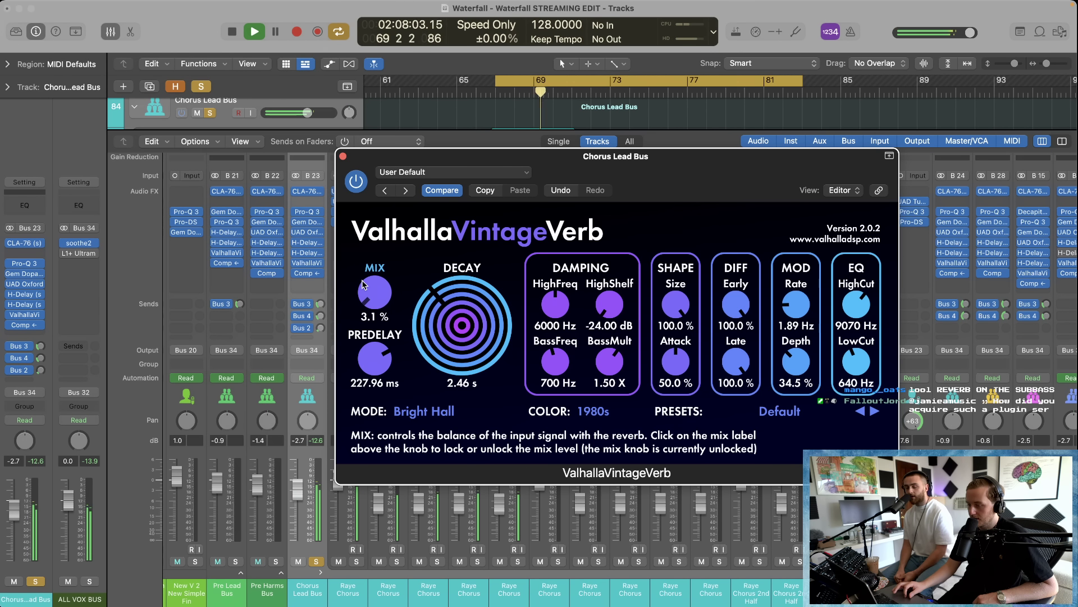
key(space)
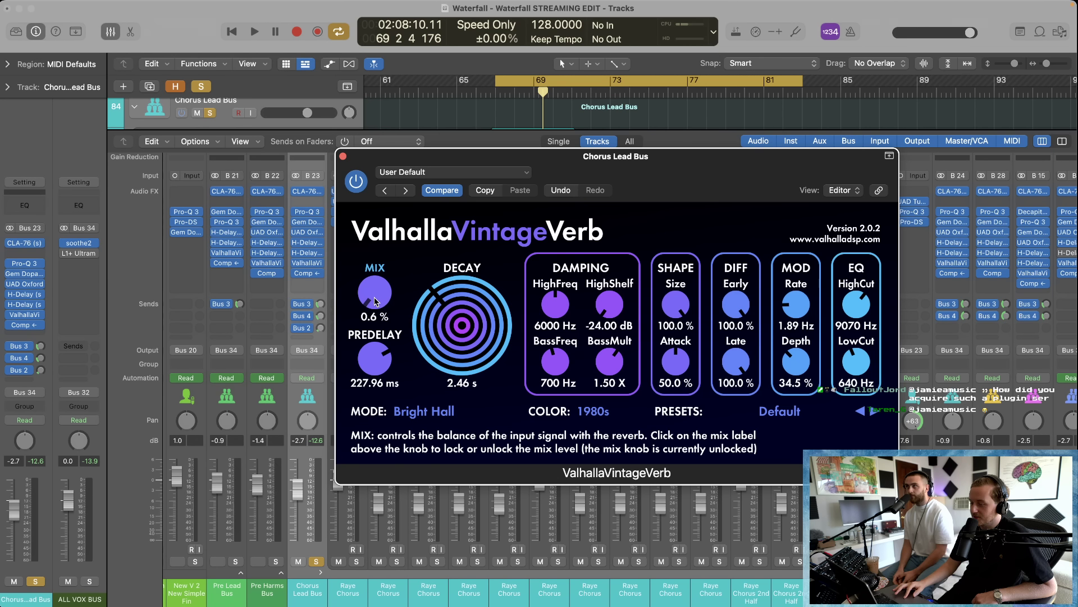
drag(374, 297, 375, 296)
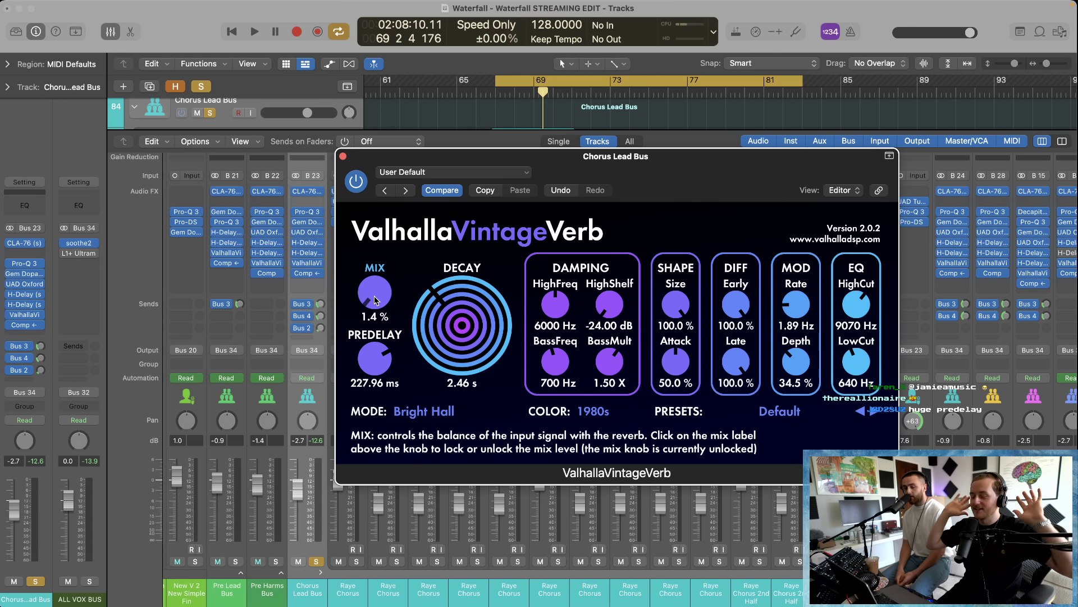
click(343, 156)
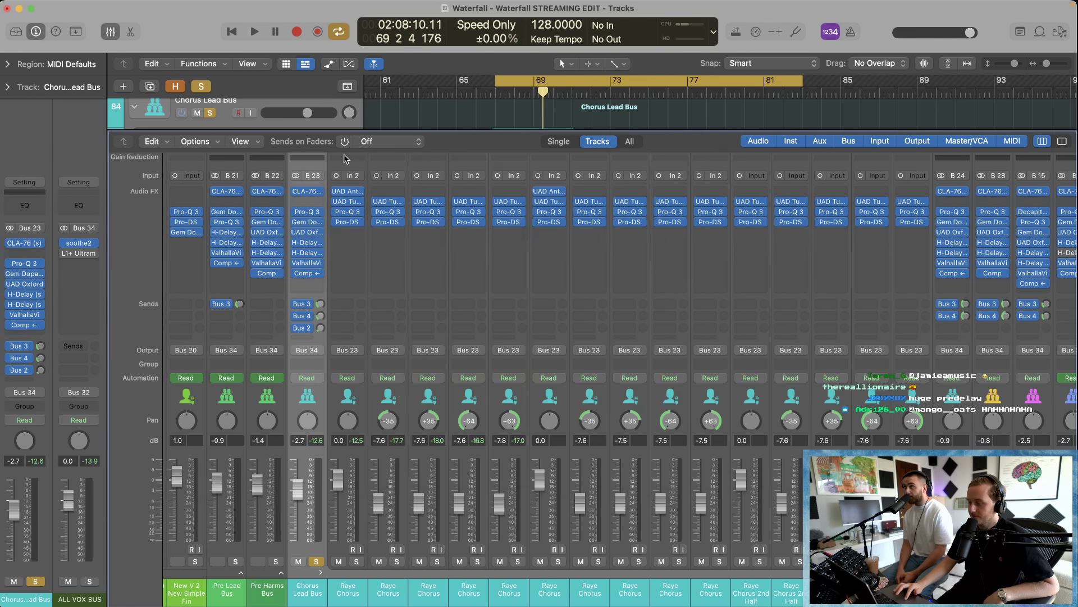
Step: Hide the mixer and examine how closely the waveforms of the five stacked Raye Chorus takes line up from bar 67
key(x)
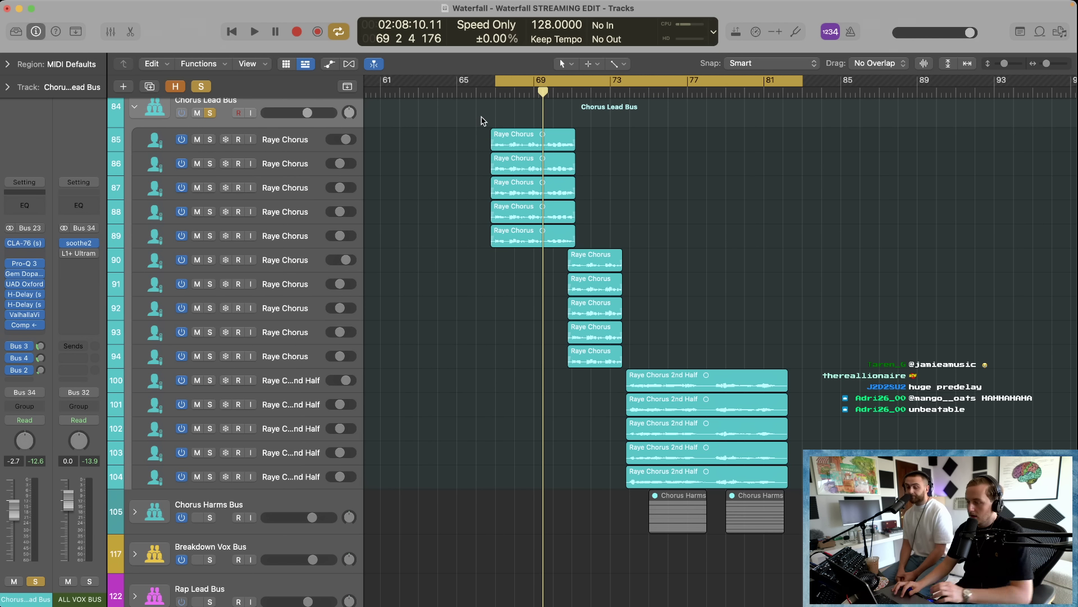
drag(482, 117, 591, 293)
scroll(592, 292, down, 2)
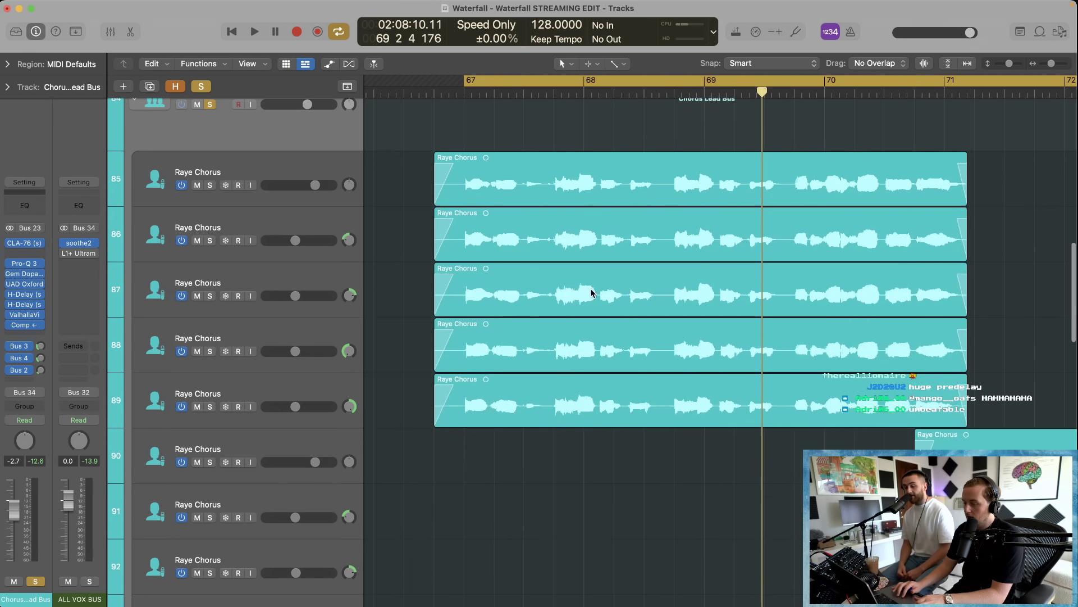
scroll(592, 292, left, 10)
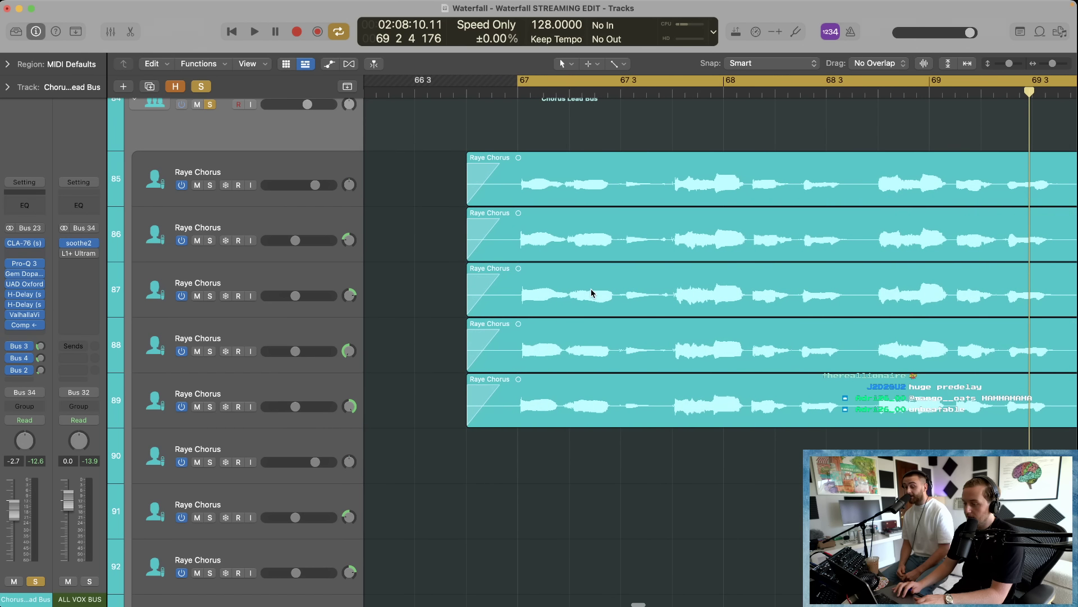
scroll(629, 422, down, 1)
scroll(629, 422, down, 1)
key(super+Right)
key(super+Right)
key(super+Right)
key(super+Right)
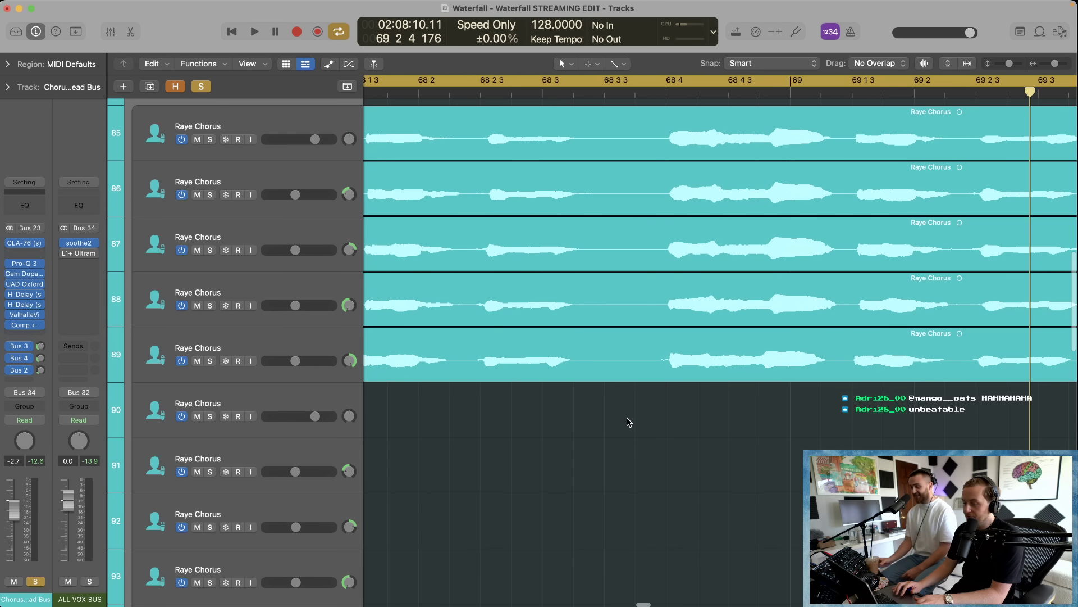
key(super+Left)
key(super+Left)
key(super+Left)
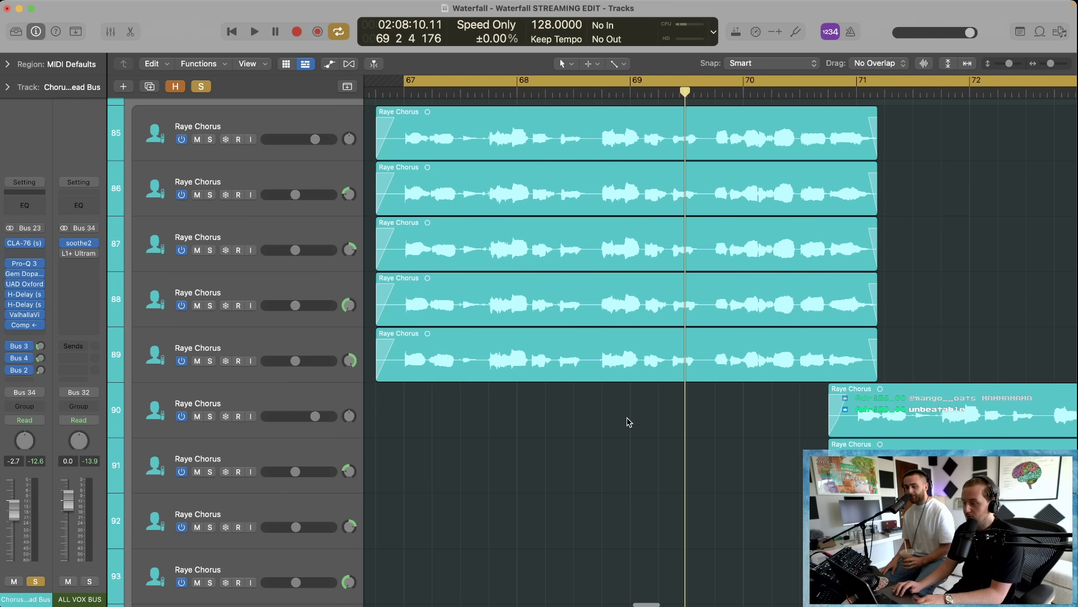
key(super+Left)
key(super+Left)
key(super+Up)
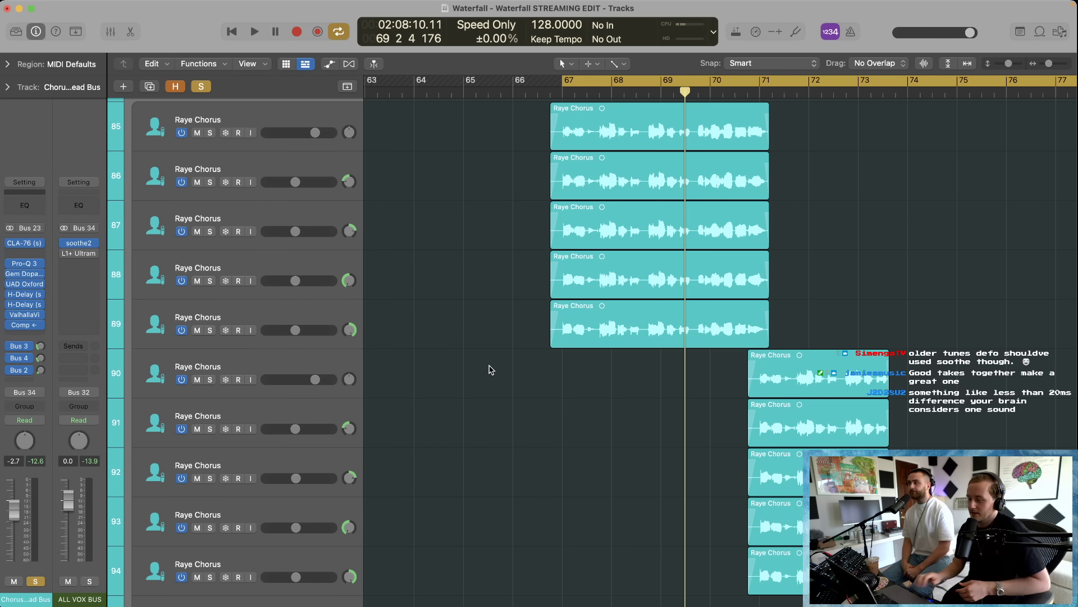
Step: Solo the Chorus Harms Bus alongside the chorus leads and expand its stack to show the harmony tracks
scroll(491, 369, up, 2)
key(super+Up)
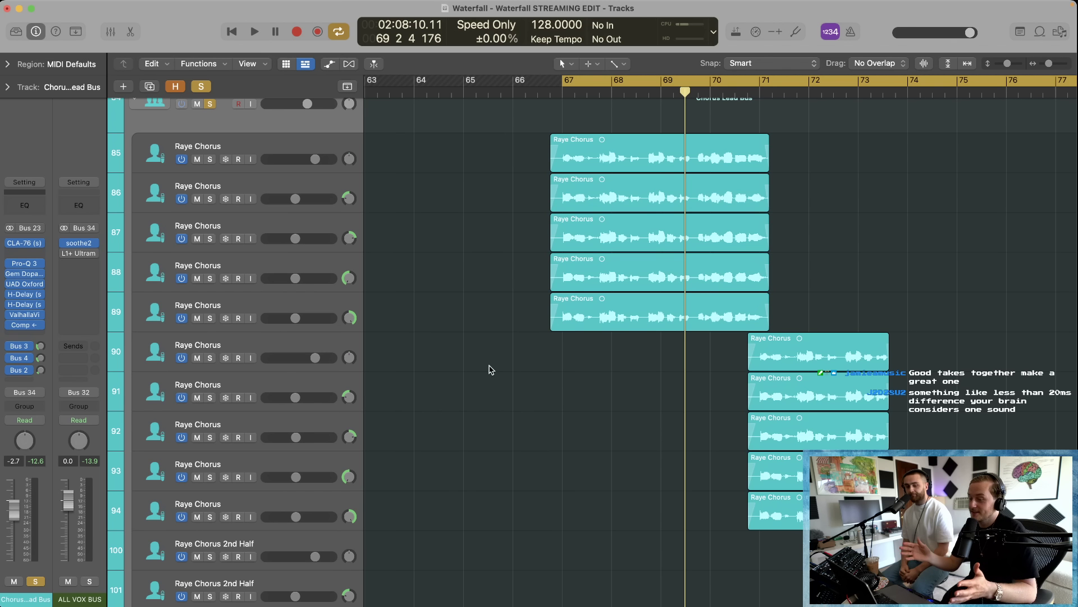
scroll(492, 369, up, 1)
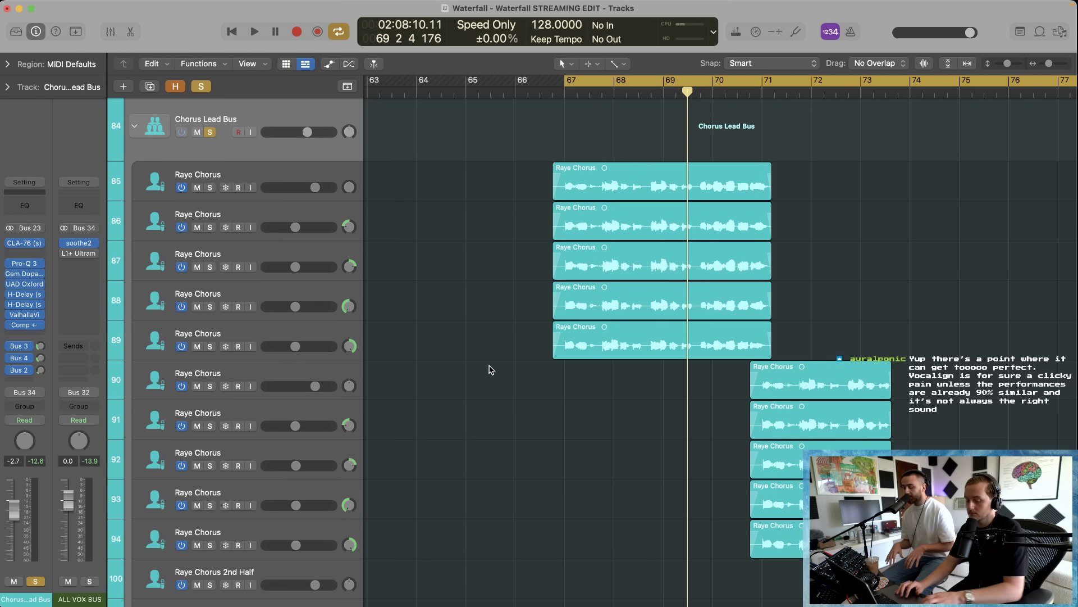
scroll(490, 368, down, 3)
scroll(491, 367, right, 2)
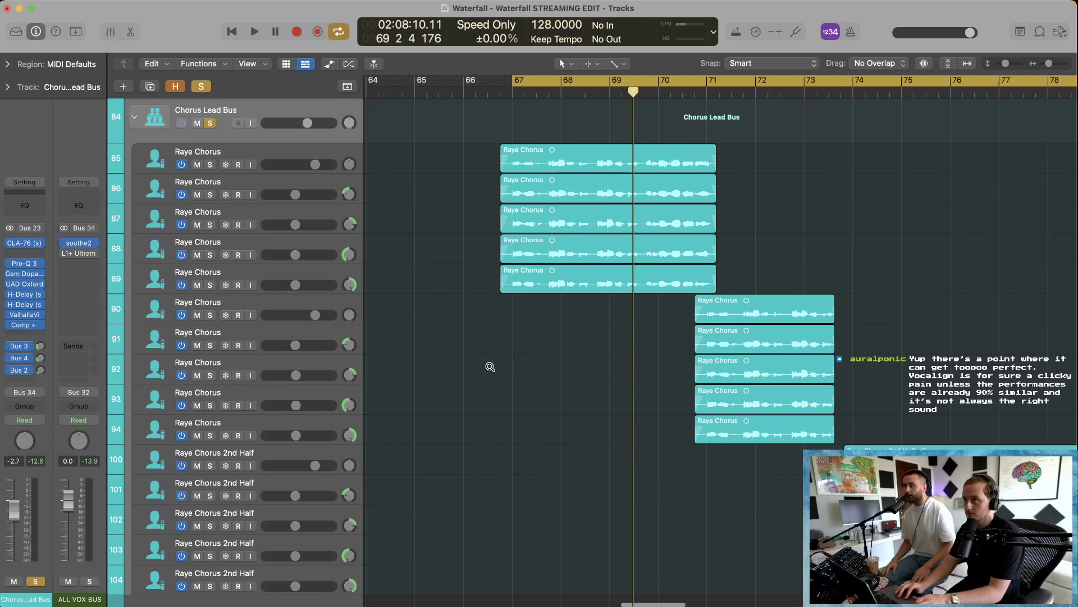
scroll(490, 367, left, 5)
scroll(490, 367, down, 3)
scroll(490, 368, right, 5)
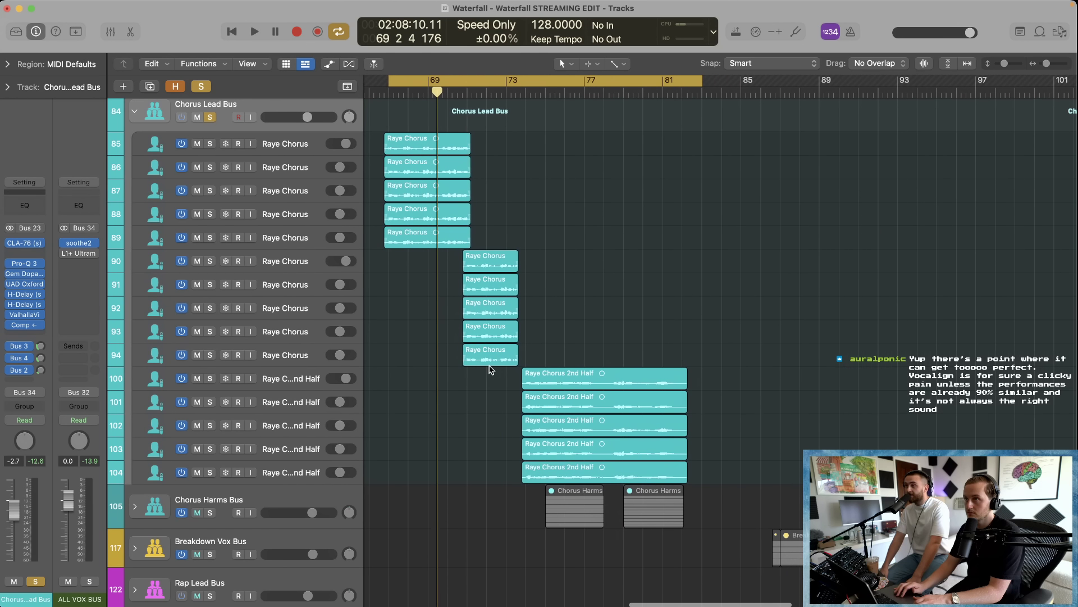
scroll(490, 368, down, 5)
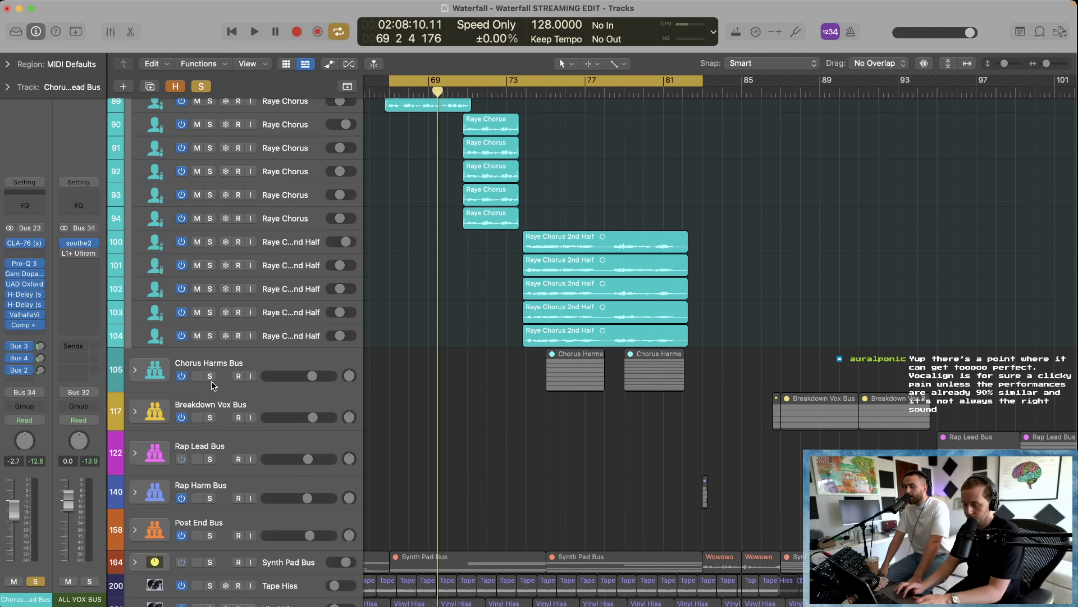
click(210, 377)
click(134, 370)
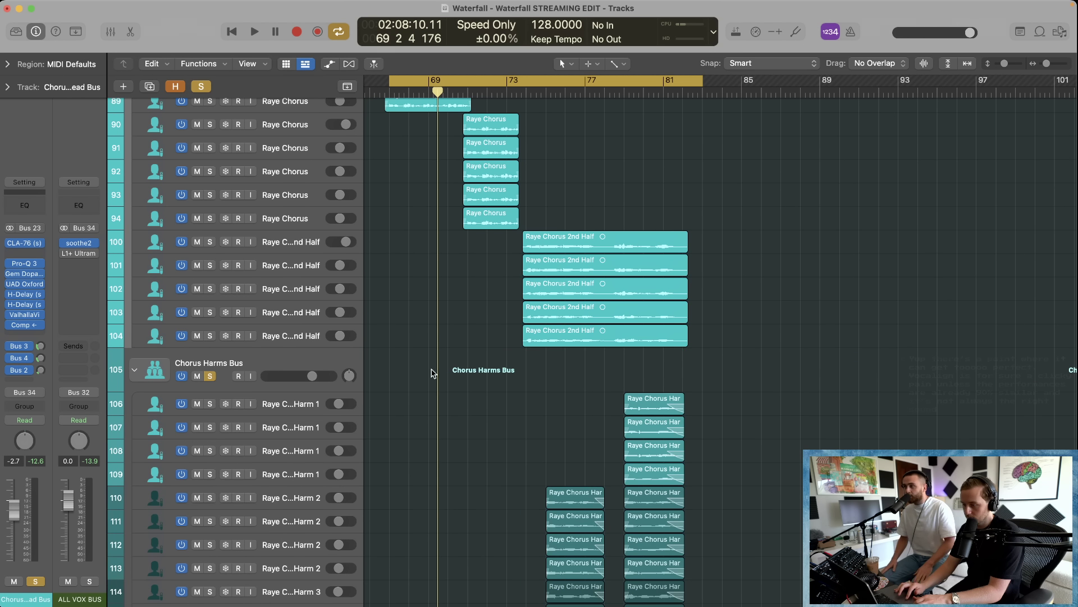
scroll(507, 383, down, 7)
scroll(507, 384, up, 5)
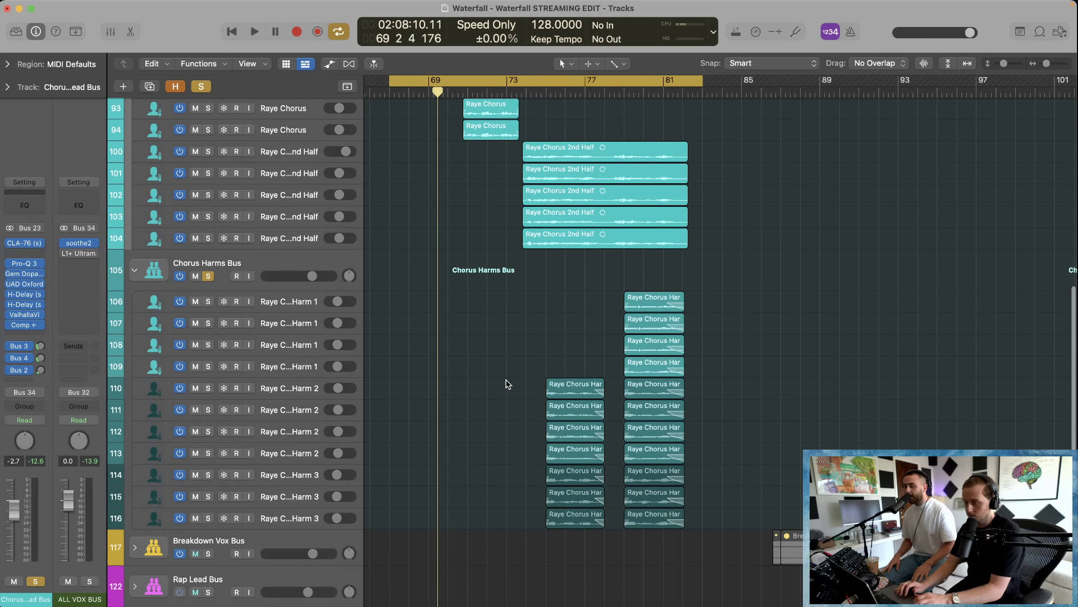
Step: Step through the Raye Chorus Harm 1, Harm 2 and Harm 3 tracks one by one to examine their panning and channel settings
click(278, 301)
key(Down)
key(Down)
key(Down)
key(Down)
key(Down)
key(Down)
key(Down)
key(Down)
key(Down)
key(Down)
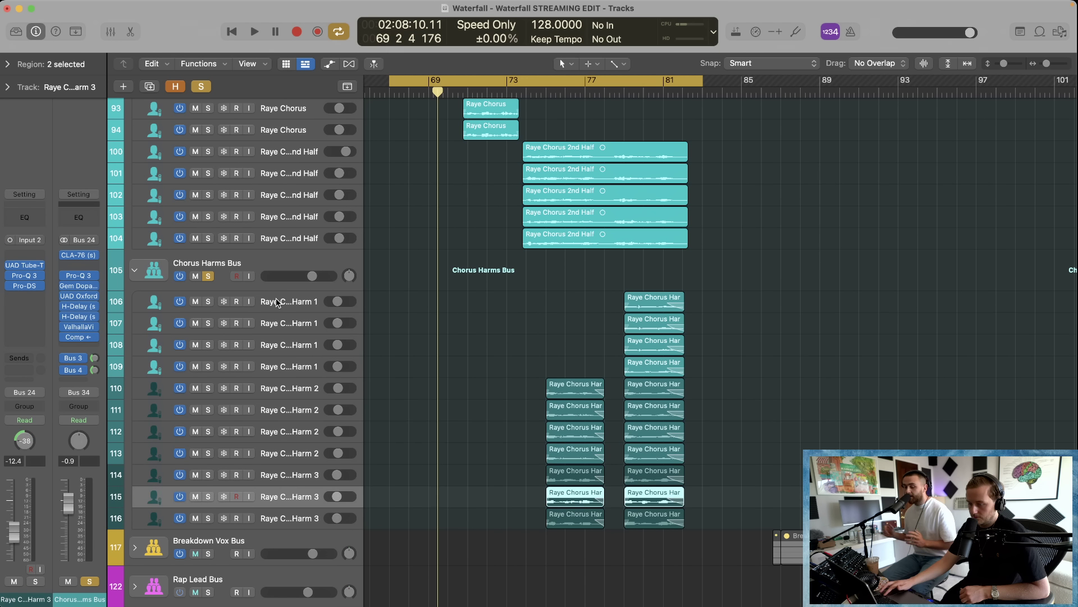
key(ctrl+alt+Up)
key(ctrl+alt+Up)
key(ctrl+alt+Up)
key(ctrl+alt+Up)
key(ctrl+alt+Up)
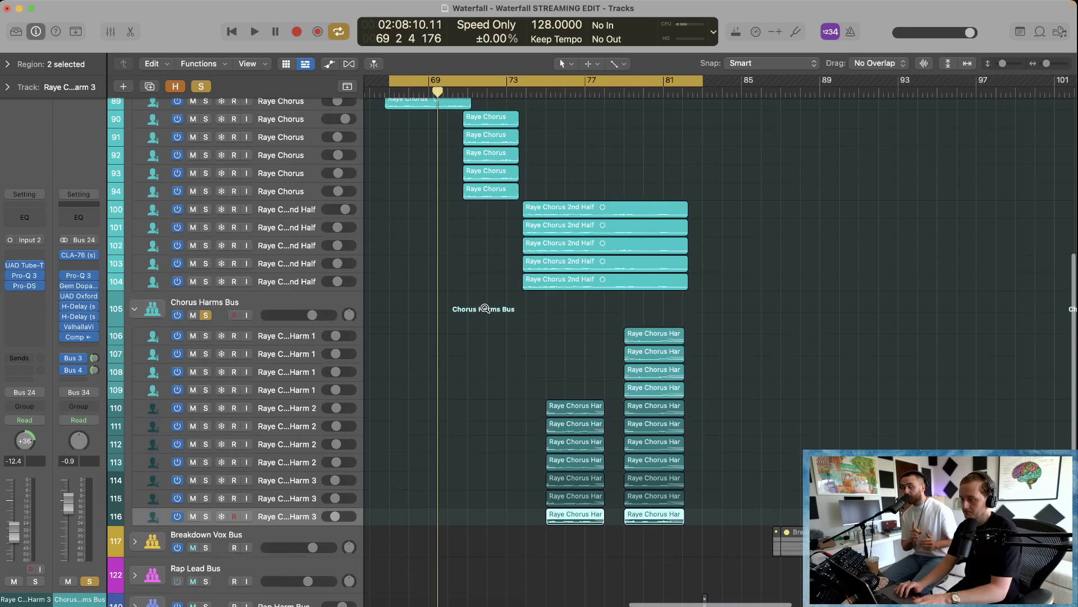
scroll(485, 308, up, 1)
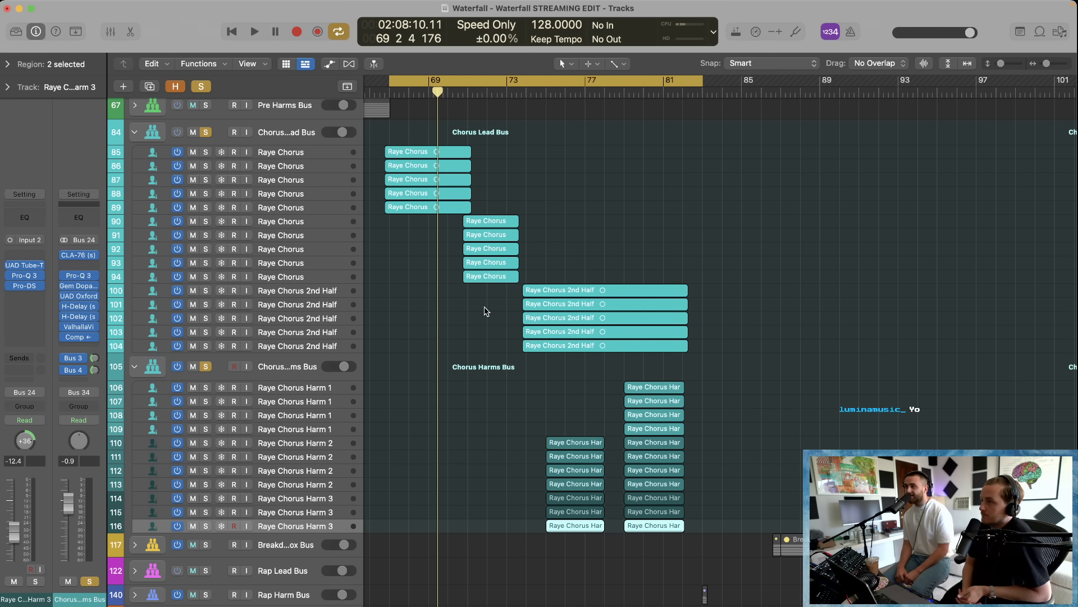
Step: Switch off cycle playback and play the second half of the chorus from bar 73, following the leads and harmonies together
click(521, 90)
click(509, 91)
click(570, 179)
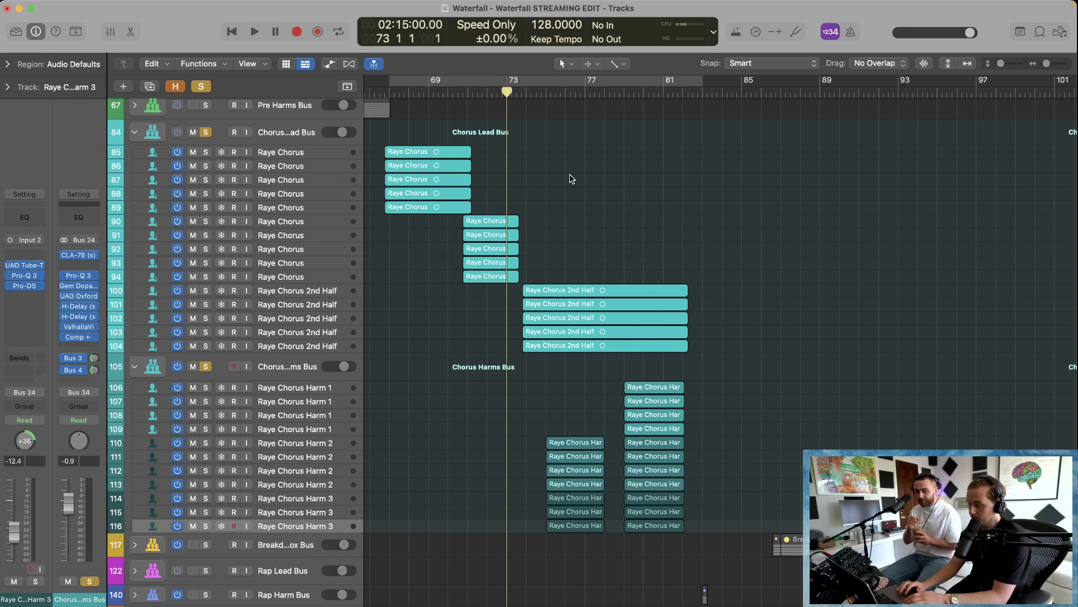
key(space)
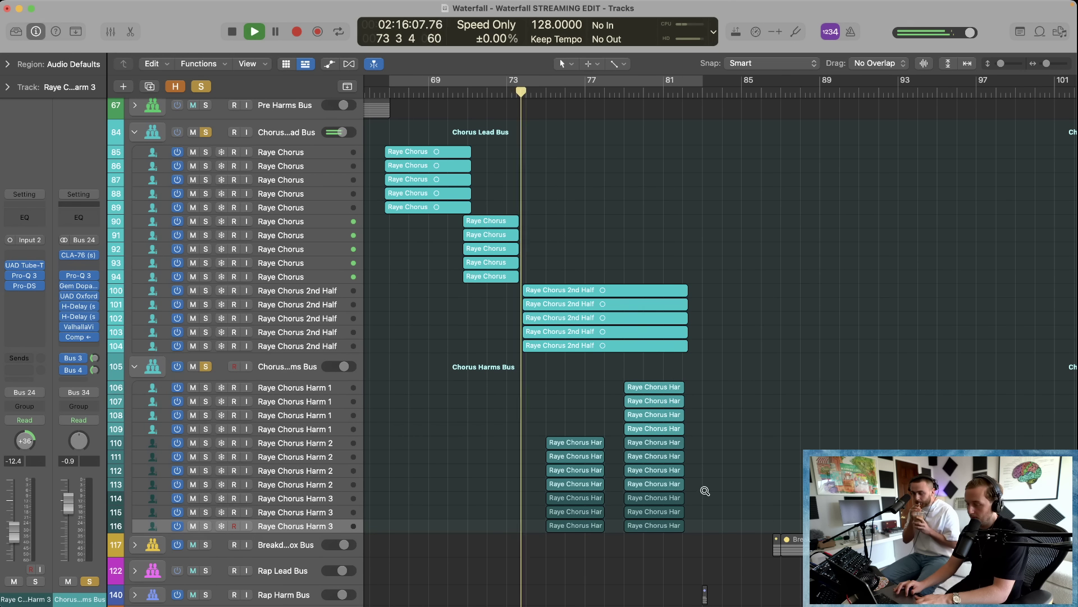
drag(720, 561, 457, 157)
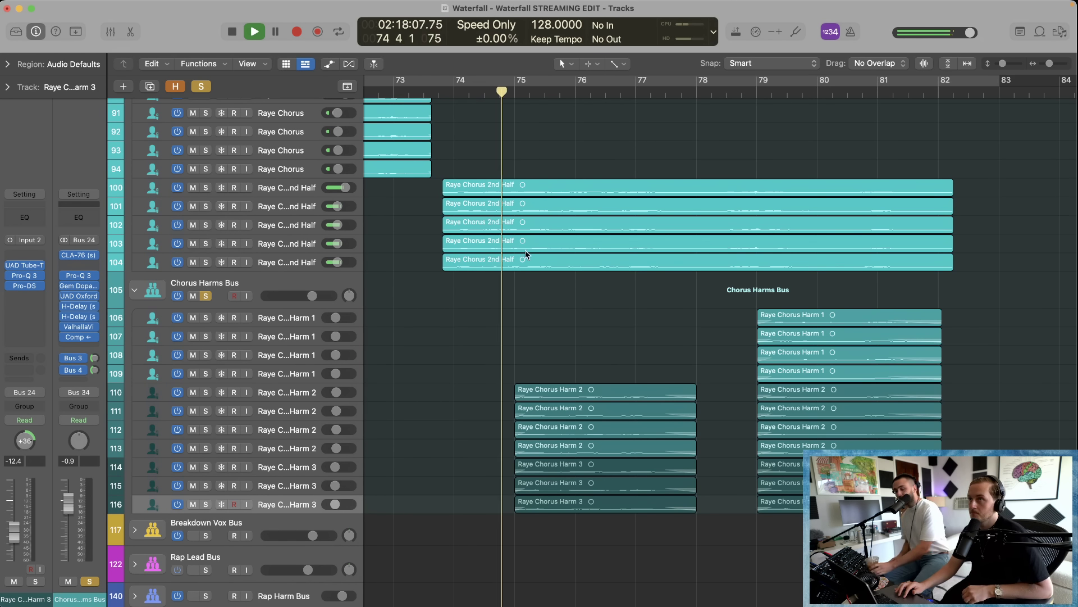
scroll(638, 316, up, 3)
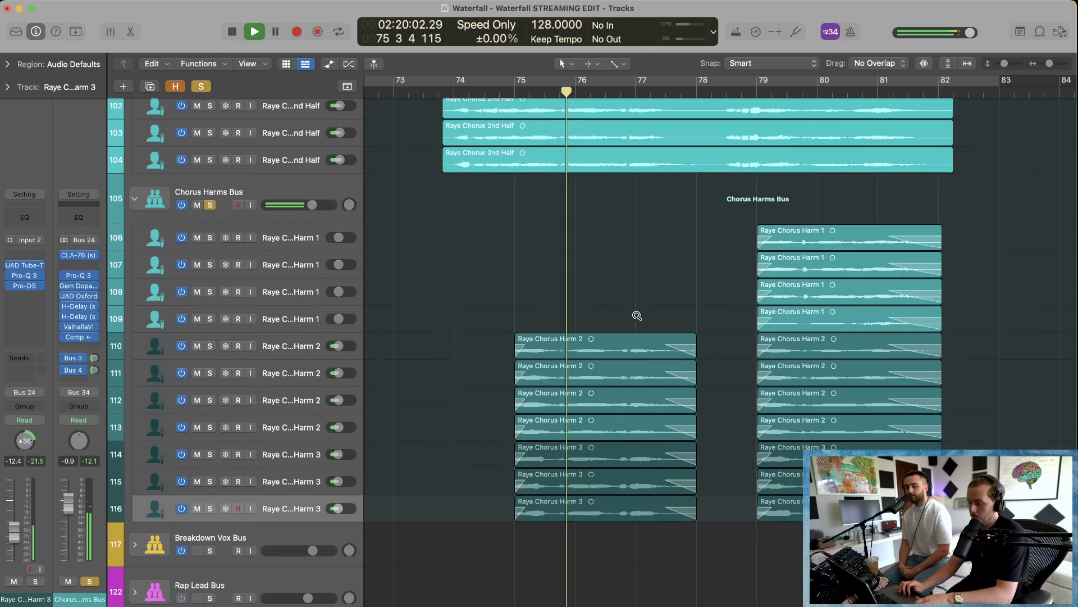
scroll(638, 317, up, 3)
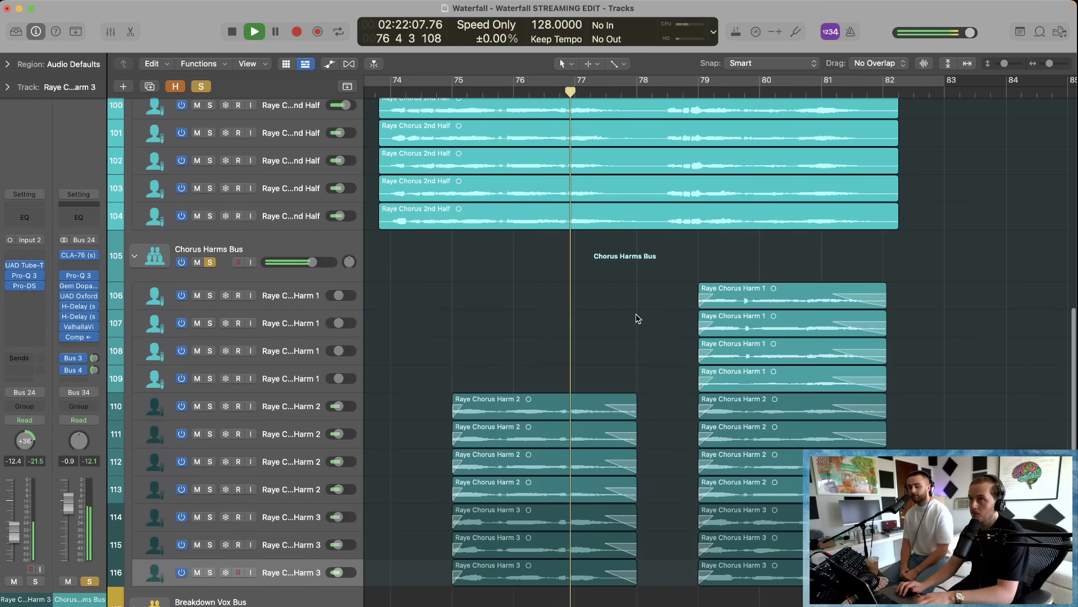
scroll(637, 303, up, 6)
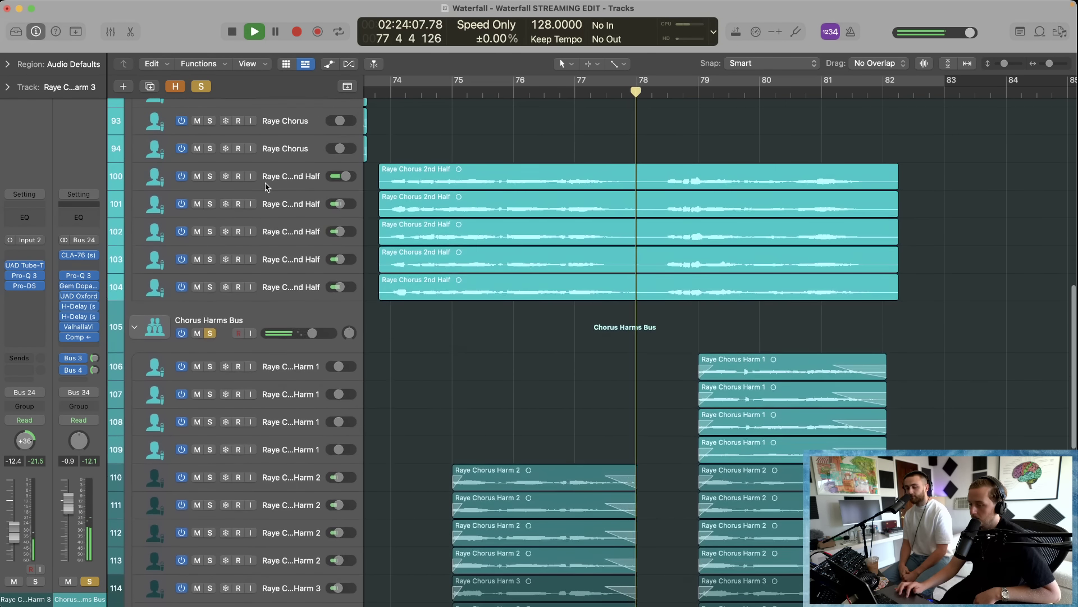
scroll(255, 183, up, 6)
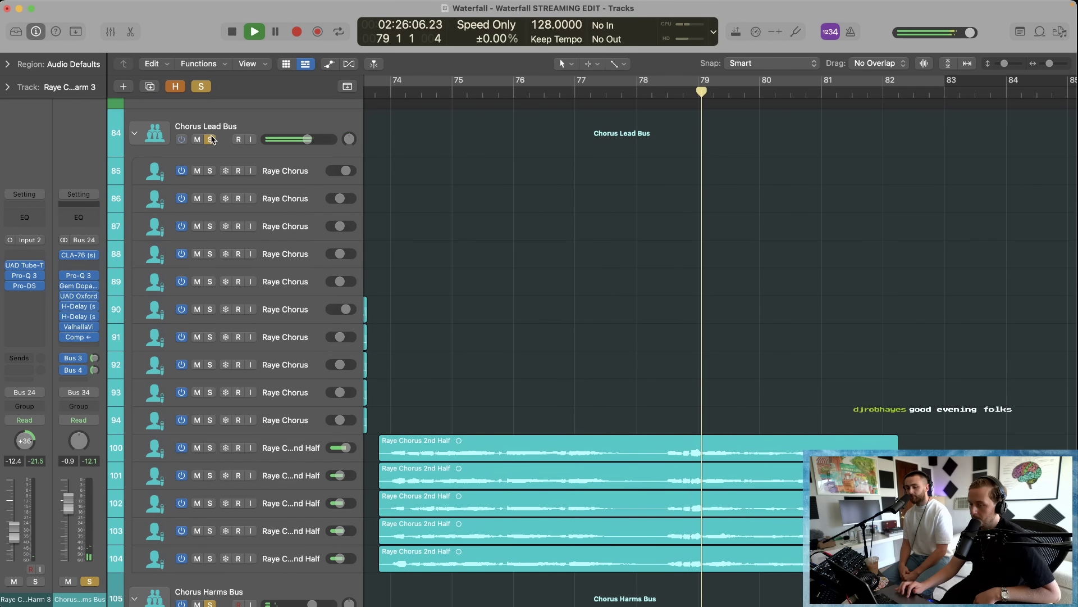
Step: Unsolo the Chorus Lead Bus during playback and listen to the chorus harmonies alone until just past bar 82
click(211, 140)
scroll(638, 344, down, 15)
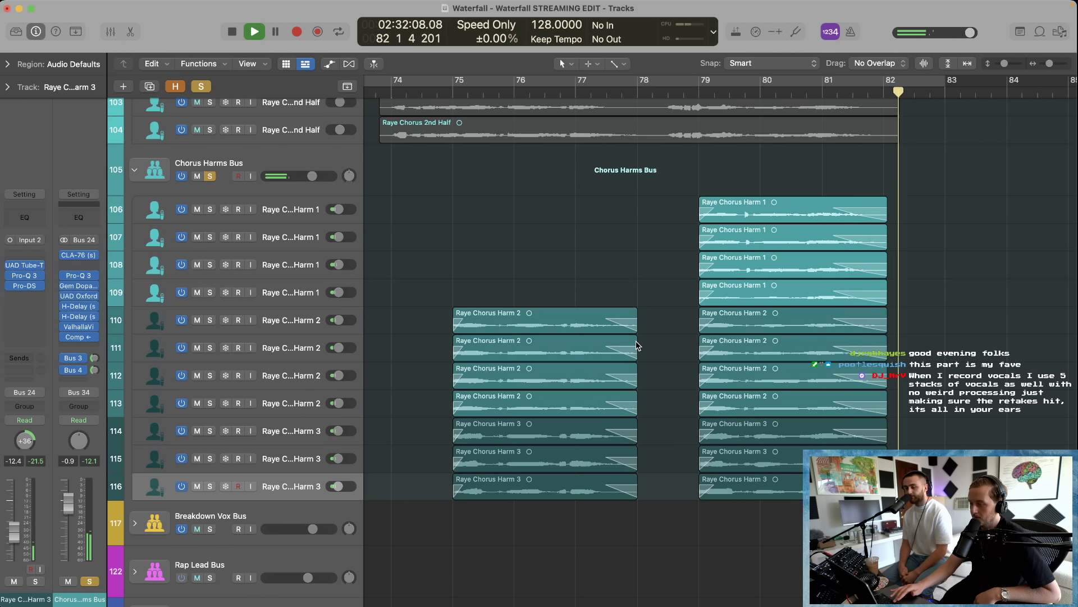
key(space)
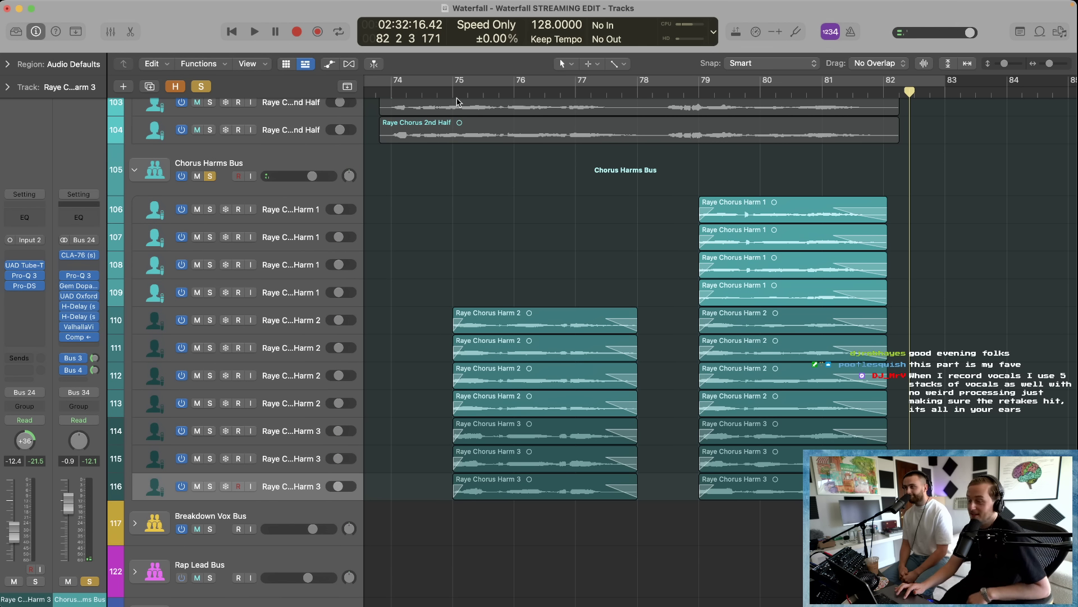
Step: Unsolo the Chorus Harms Bus and solo only its four Raye Chorus Harm 1 tracks
click(438, 91)
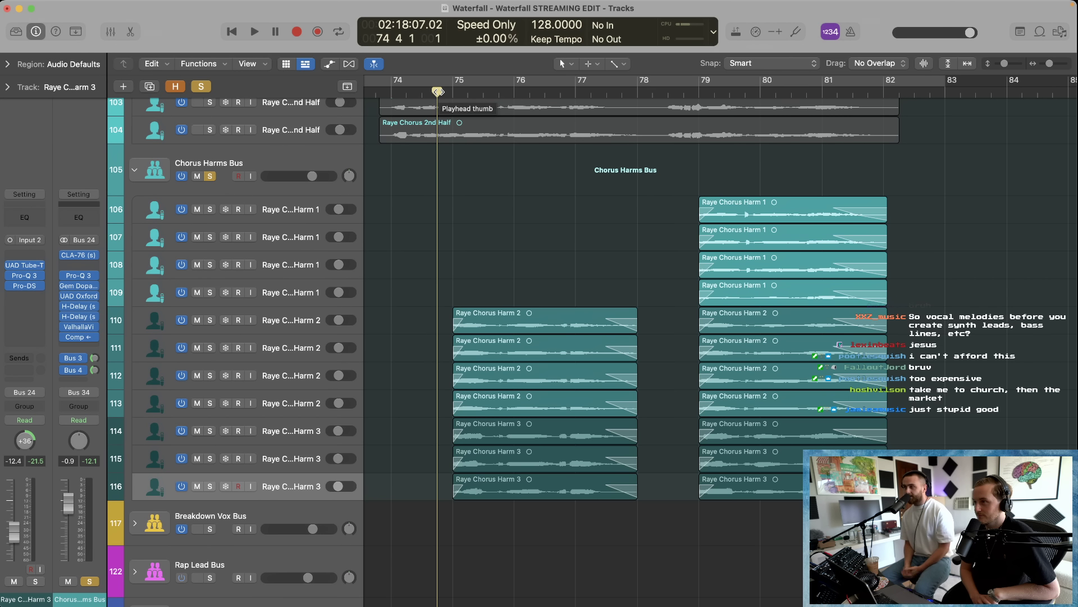
ctrl+alt+click(485, 285)
click(205, 254)
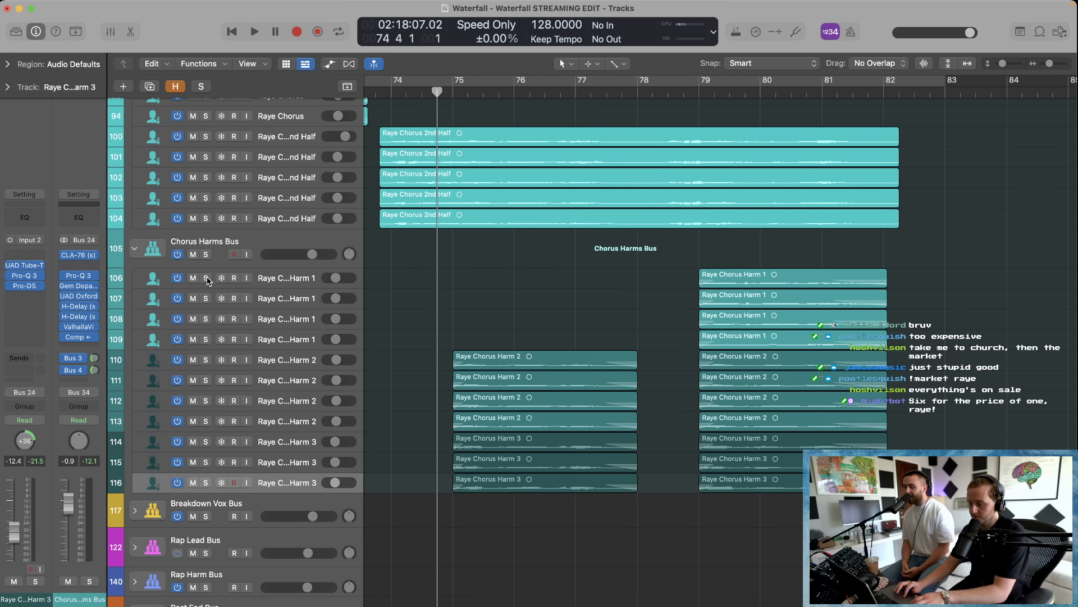
drag(206, 278, 219, 338)
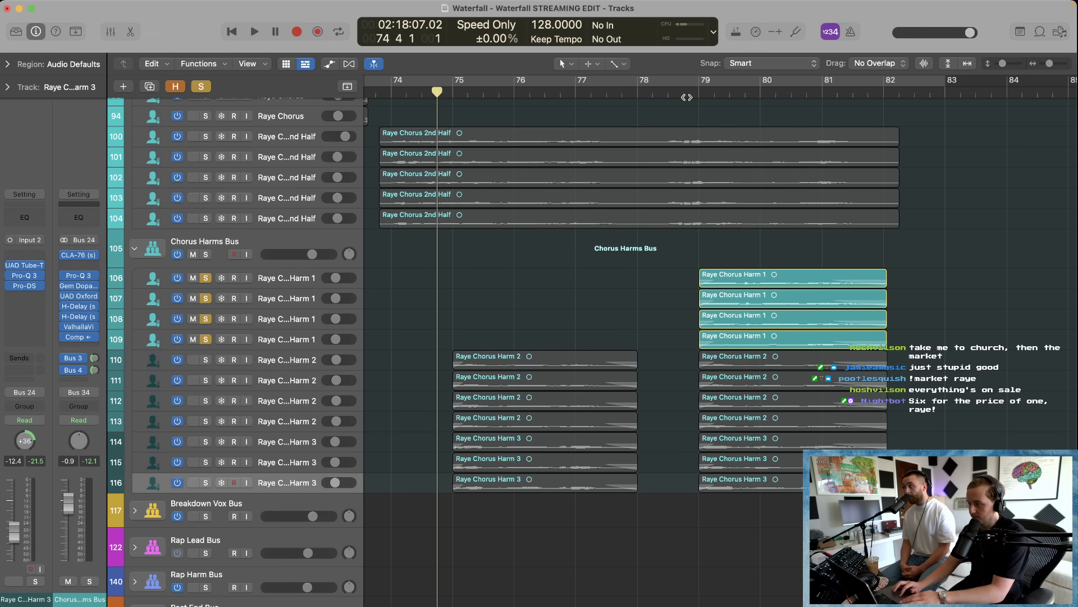
Step: Play the soloed Harm 1 stack twice from bar 78 beat 4
click(683, 94)
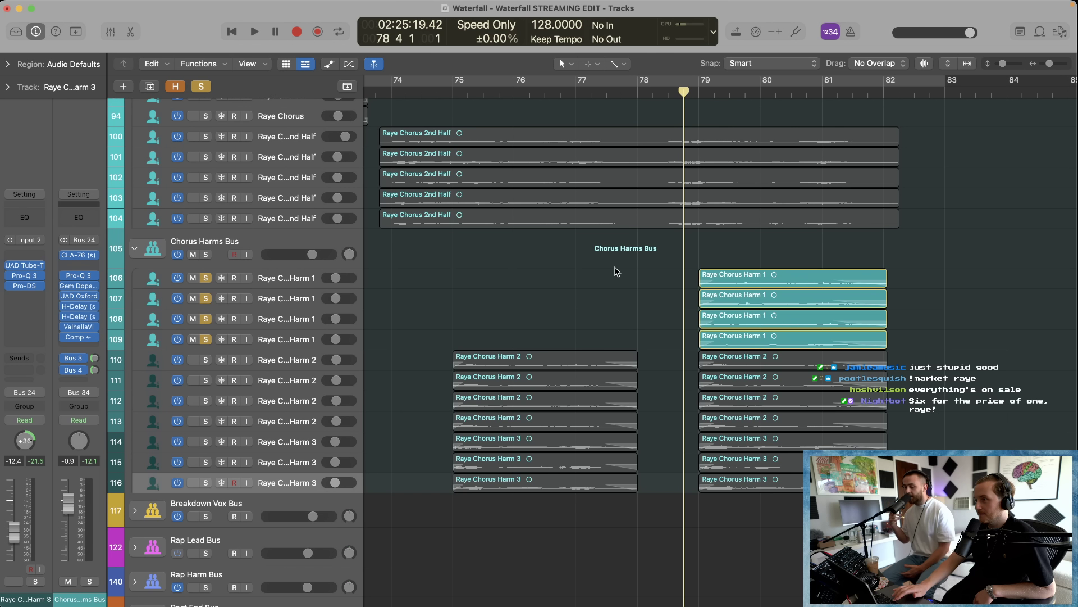
key(space)
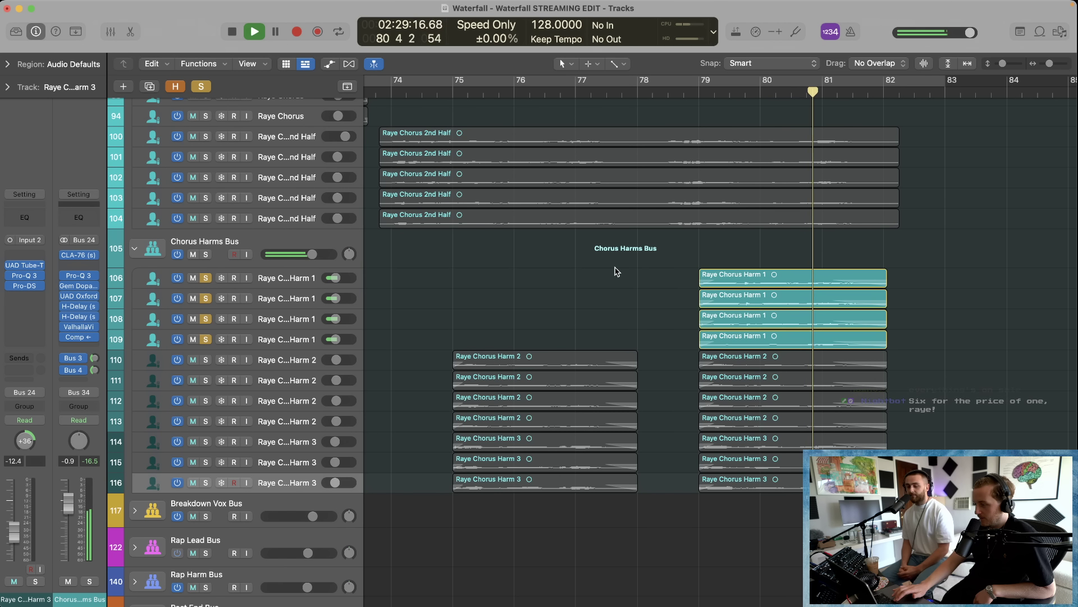
key(space)
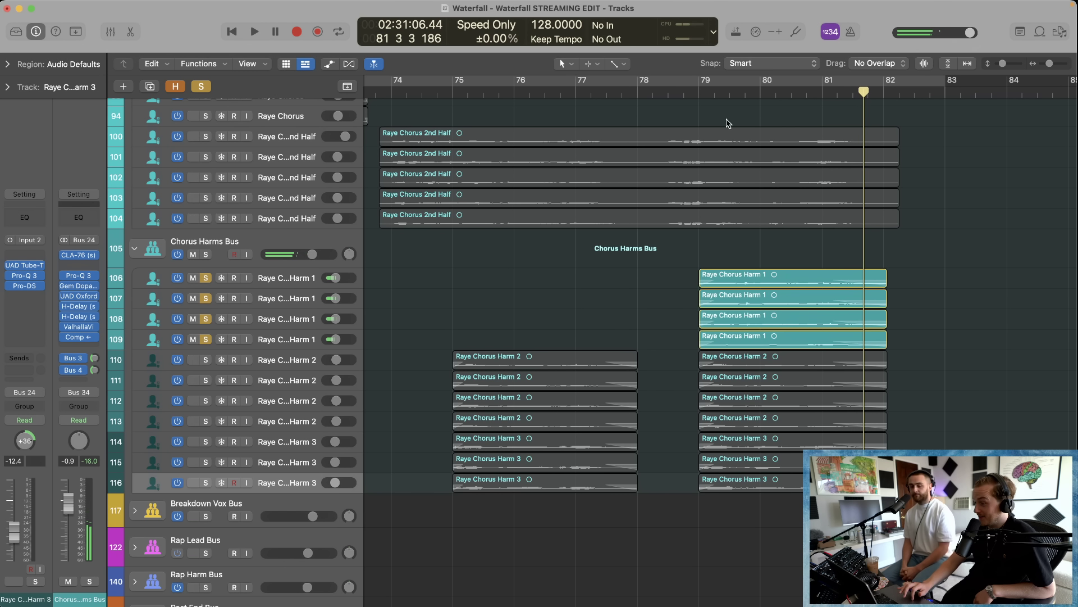
drag(698, 92, 682, 93)
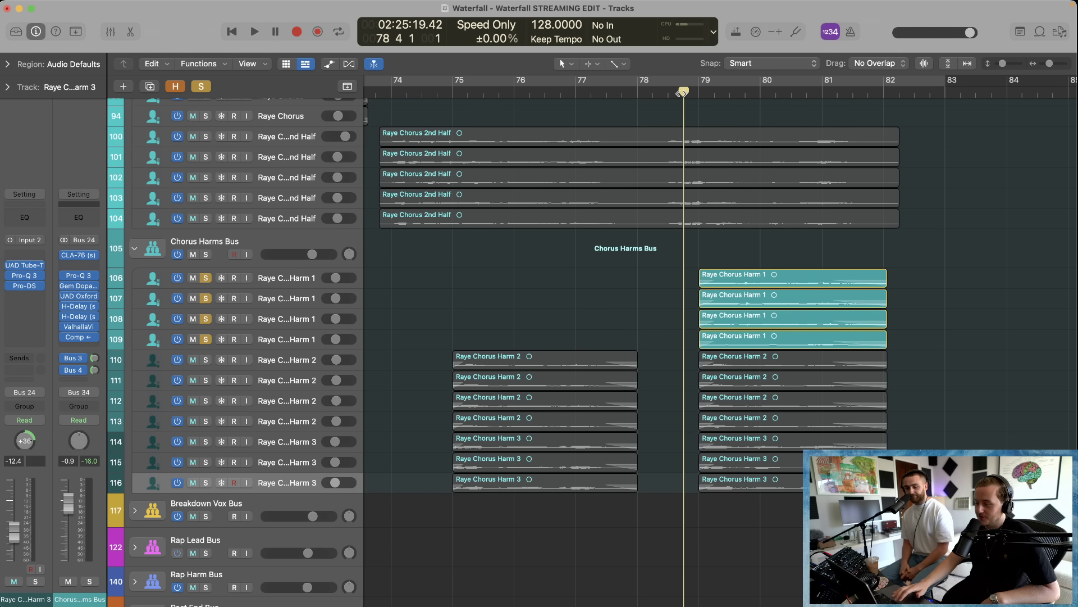
key(space)
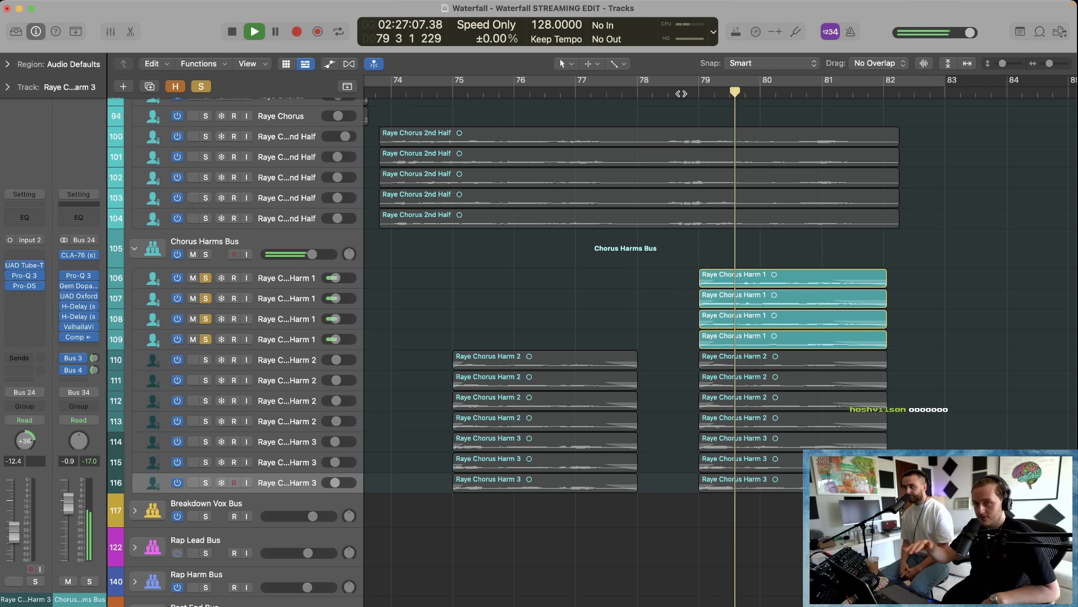
key(space)
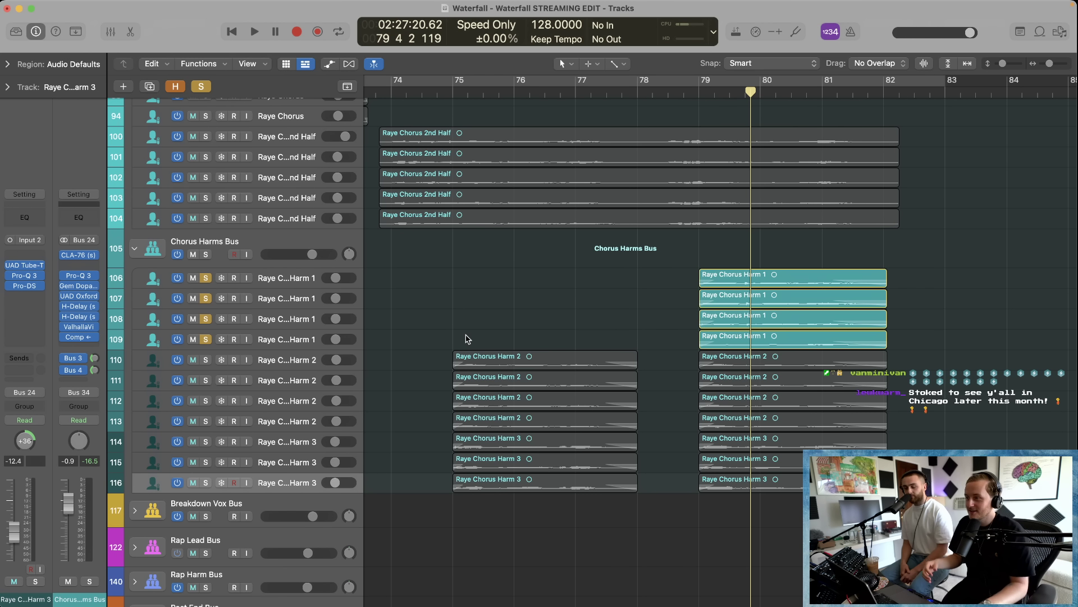
Step: Add all the Harm 2 and Harm 3 tracks to the solo and play the full harmony stack from bar 78 beat 4
drag(206, 359, 206, 483)
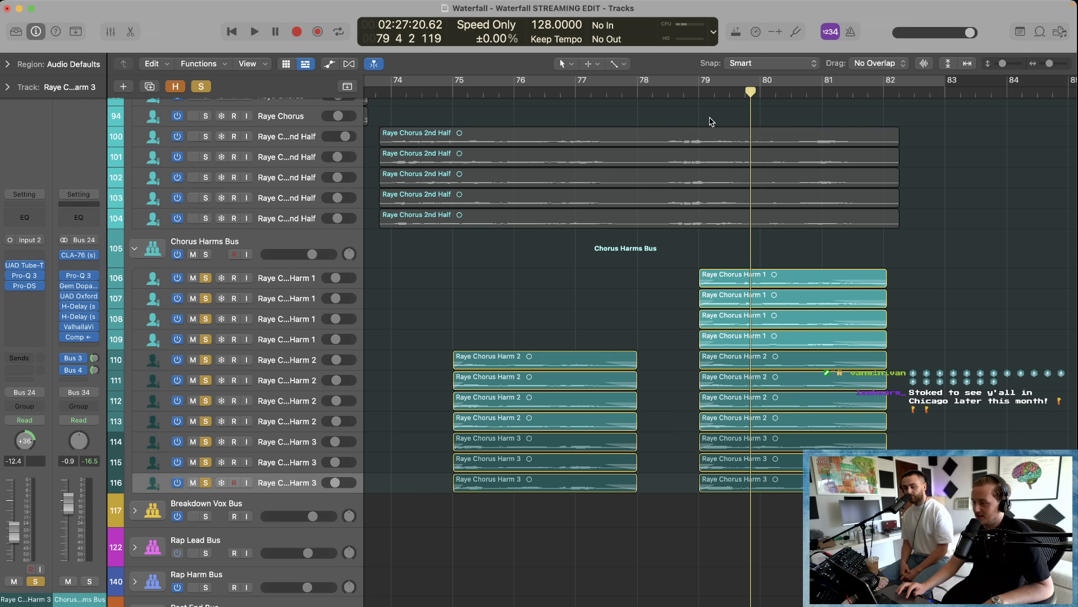
click(685, 94)
key(space)
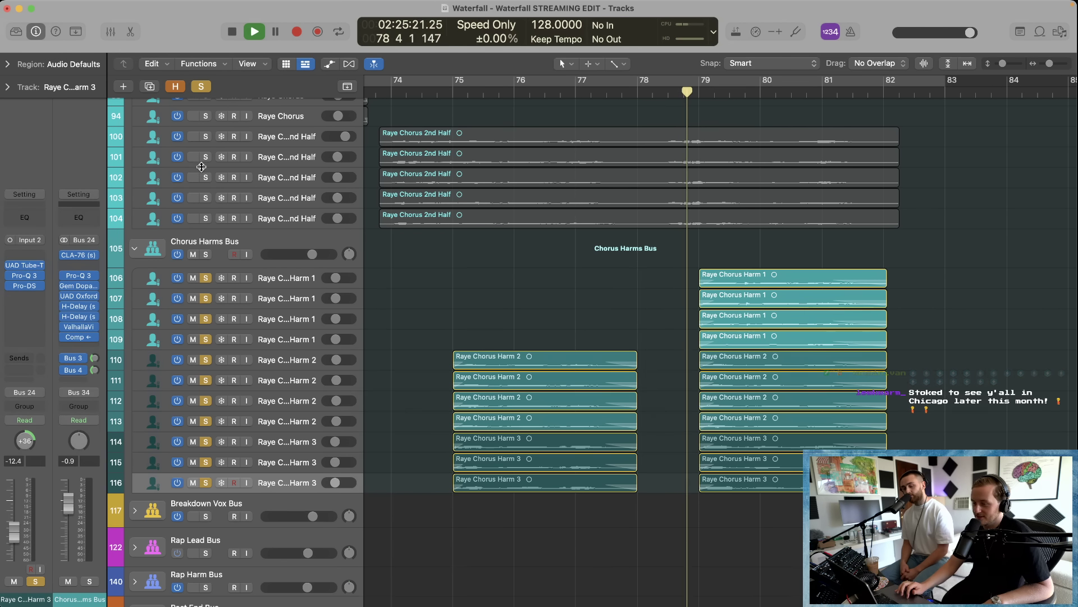
Step: Solo the Chorus Lead Bus with the harmonies during playback, and replay the combined vocals from bar 78 beat 4
scroll(200, 117, up, 8)
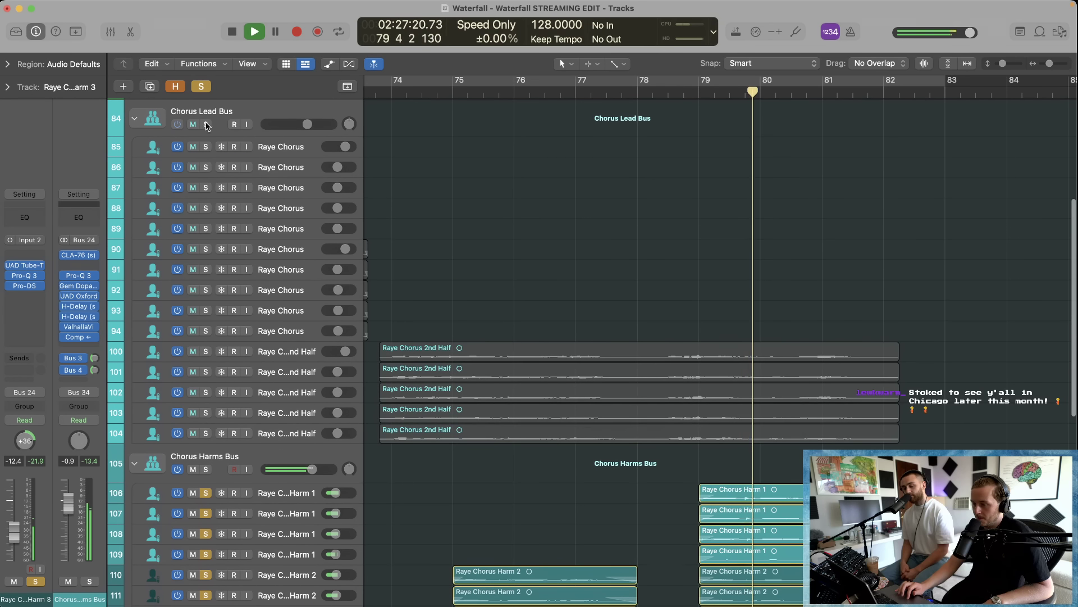
click(205, 123)
scroll(625, 270, down, 4)
scroll(525, 313, down, 4)
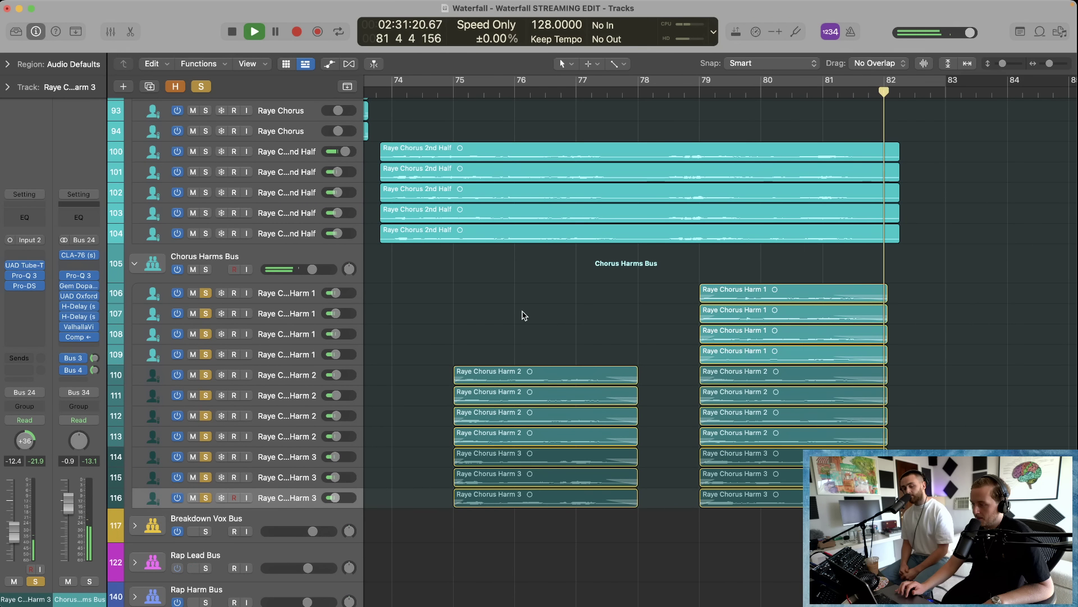
key(space)
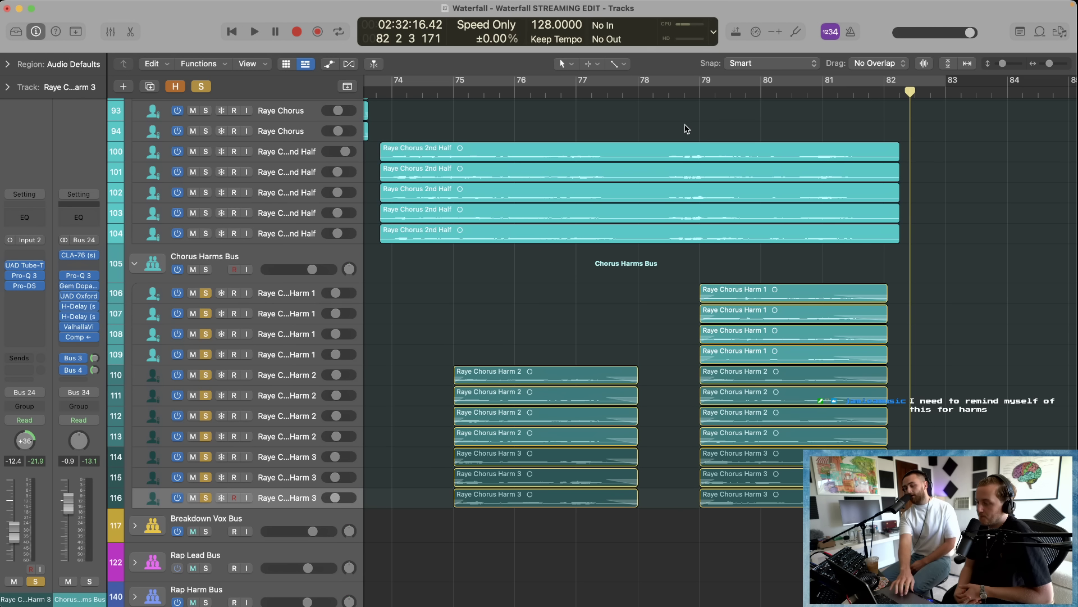
click(684, 92)
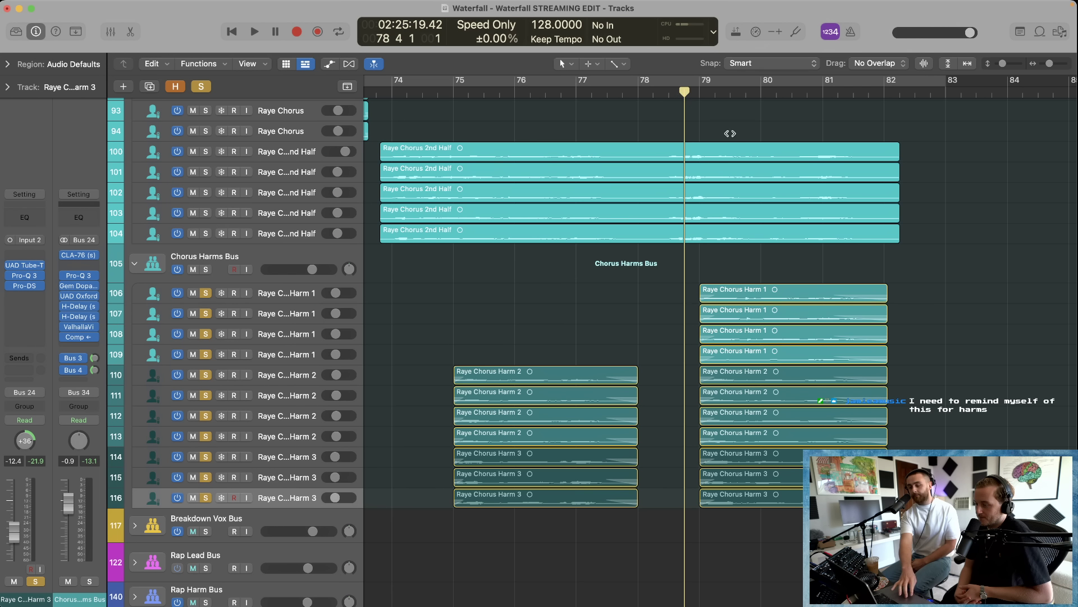
key(space)
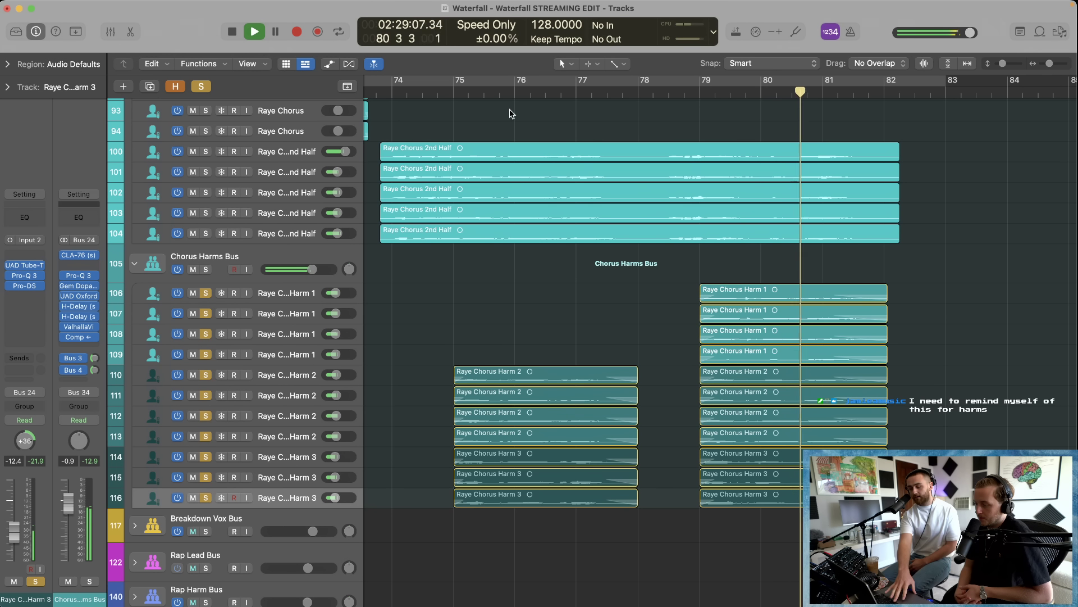
Step: Stop playback, clear all solos, and play only the three soloed Raye Chorus Harm 3 tracks from bar 79
key(space)
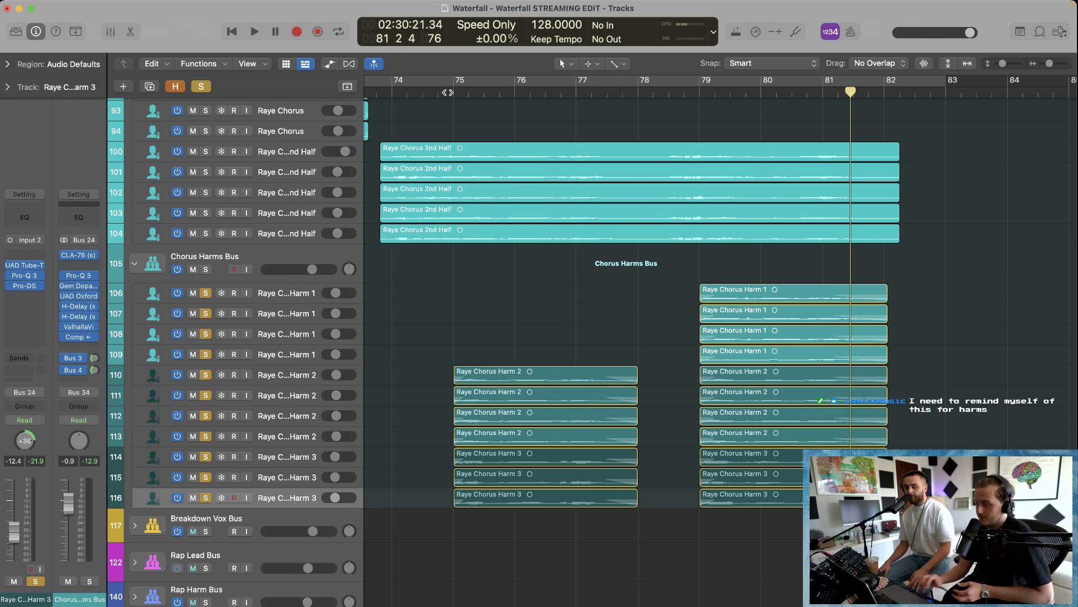
click(447, 92)
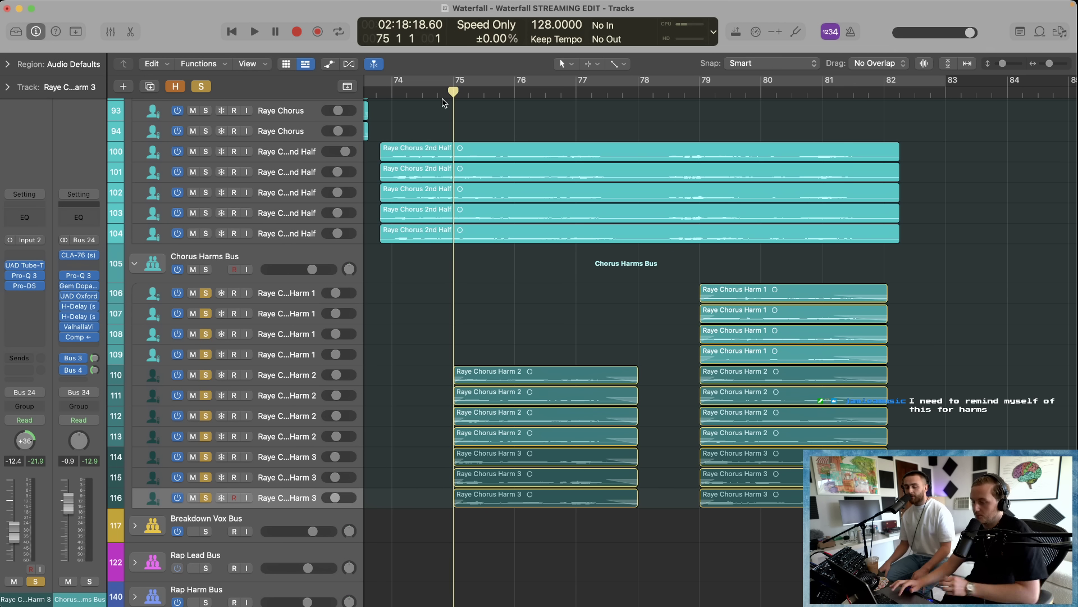
click(203, 87)
drag(205, 455, 206, 494)
click(696, 92)
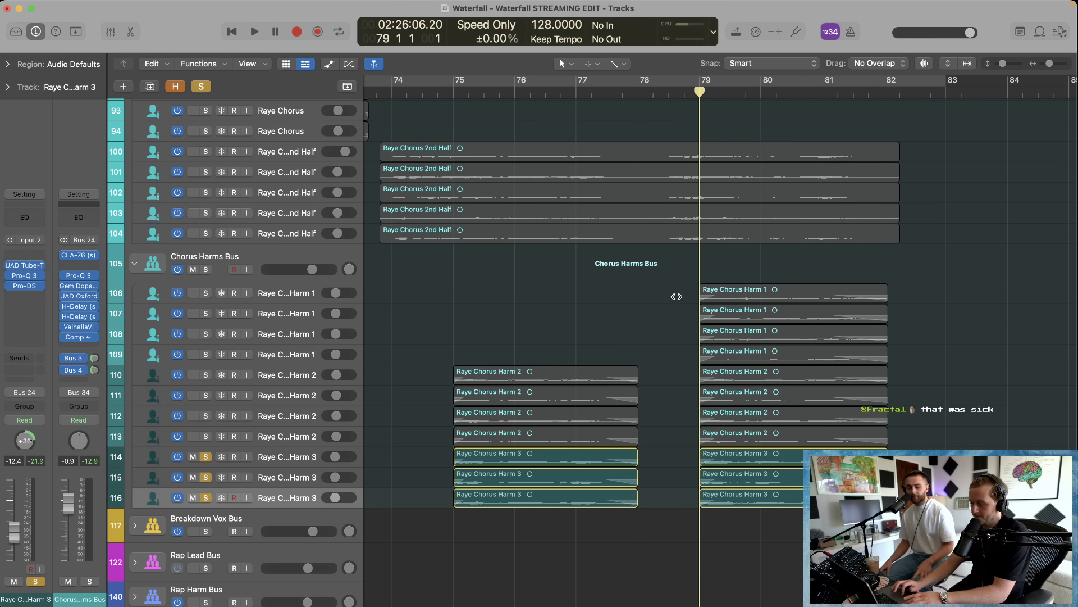
key(space)
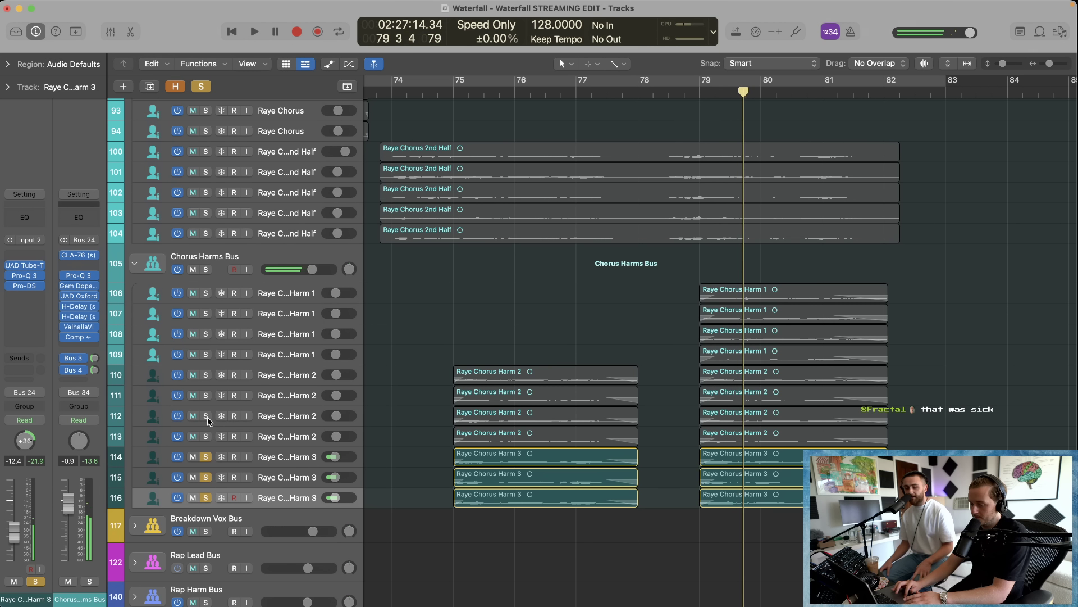
Step: Switch the solo from the Harm 3 tracks to the four Raye Chorus Harm 2 tracks and play them from bar 79
drag(205, 396, 206, 499)
click(692, 96)
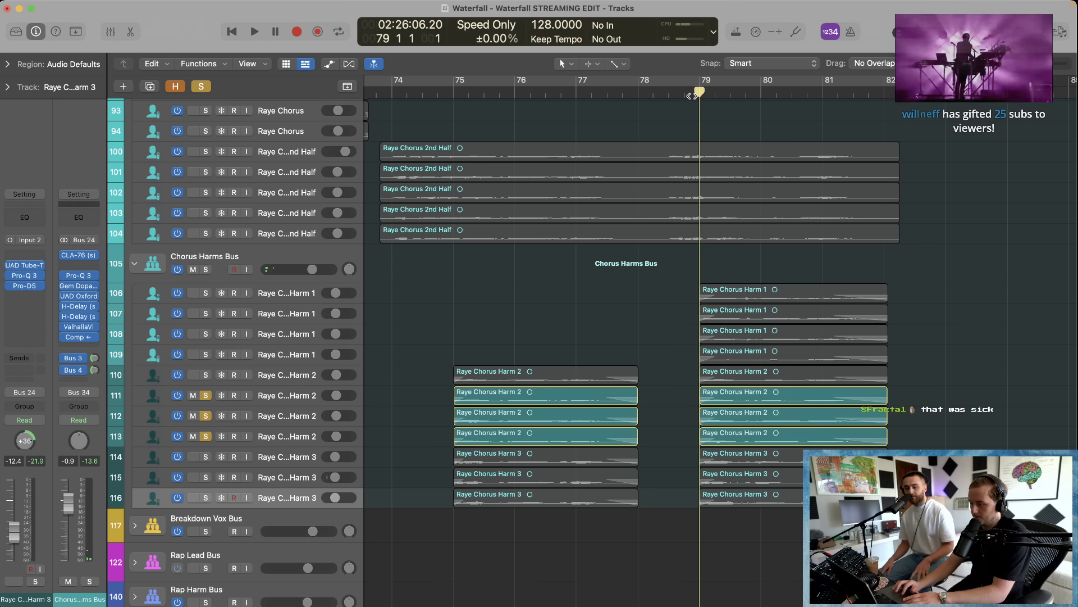
key(space)
click(206, 375)
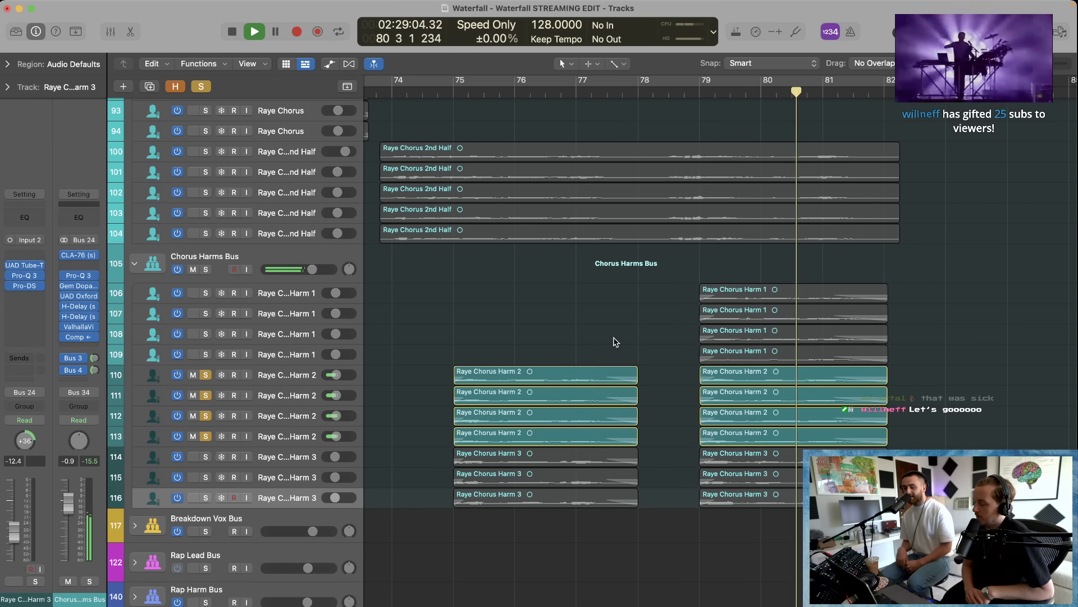
key(space)
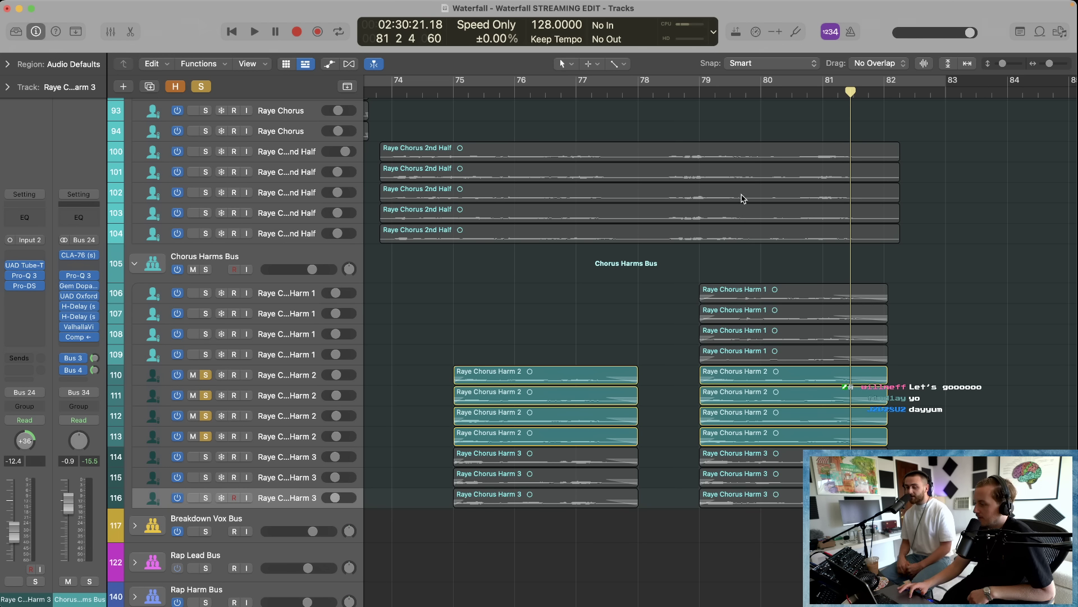
Step: Solo the Chorus Lead Bus and the Chorus Harms Bus and play the combined chorus vocals from bar 78 beat 4
click(683, 98)
scroll(164, 271, up, 3)
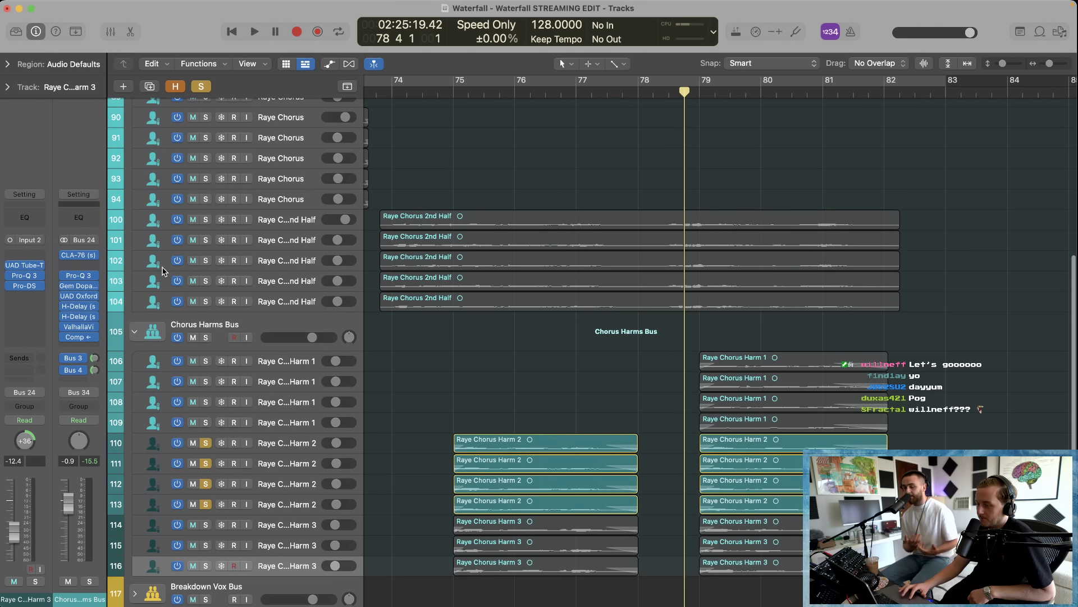
scroll(167, 264, up, 6)
click(206, 130)
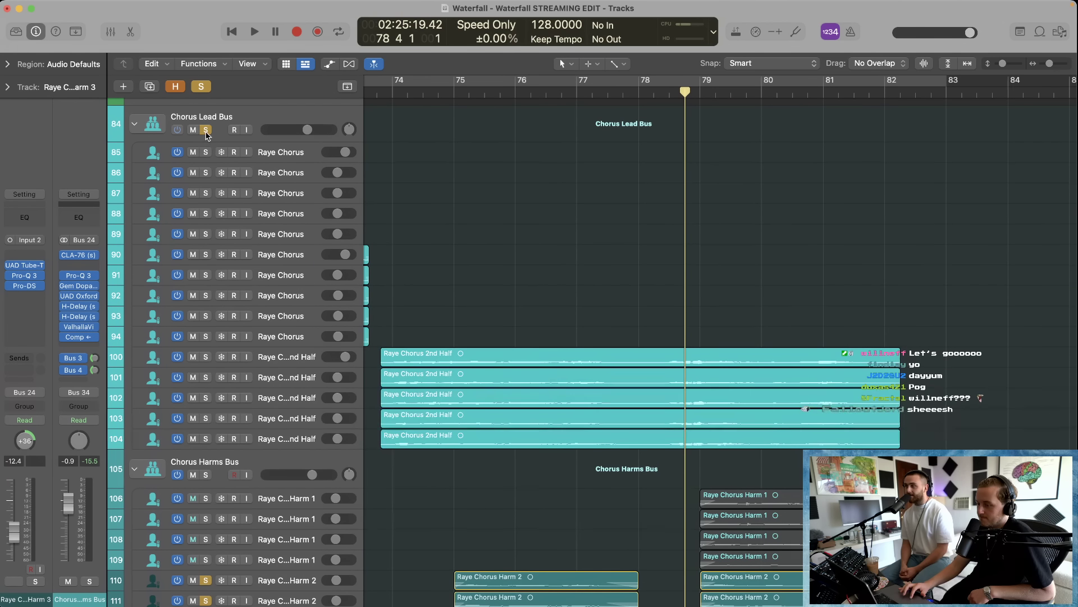
click(207, 475)
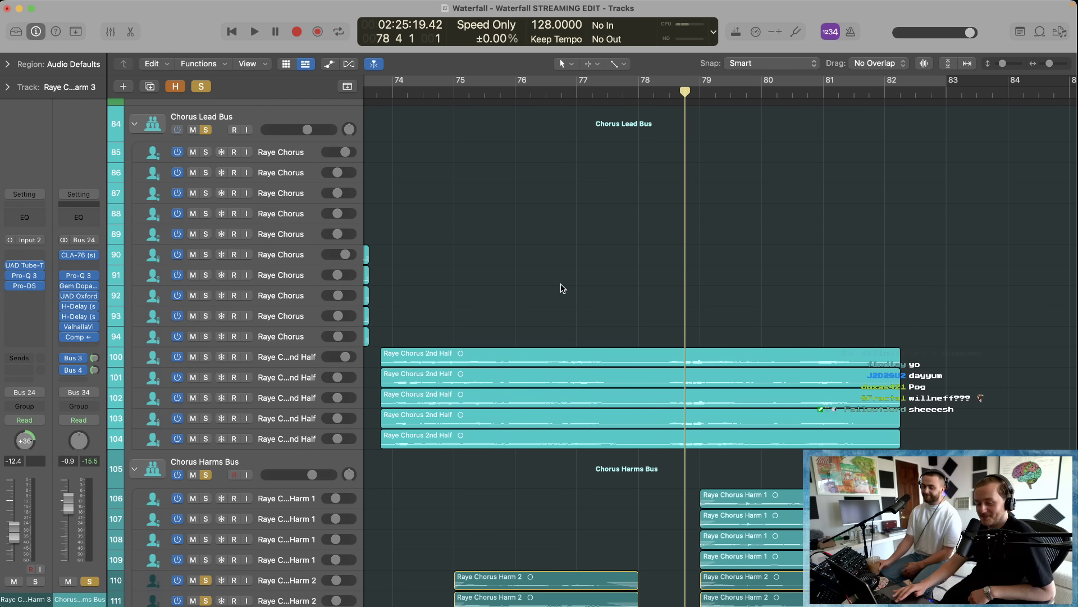
key(space)
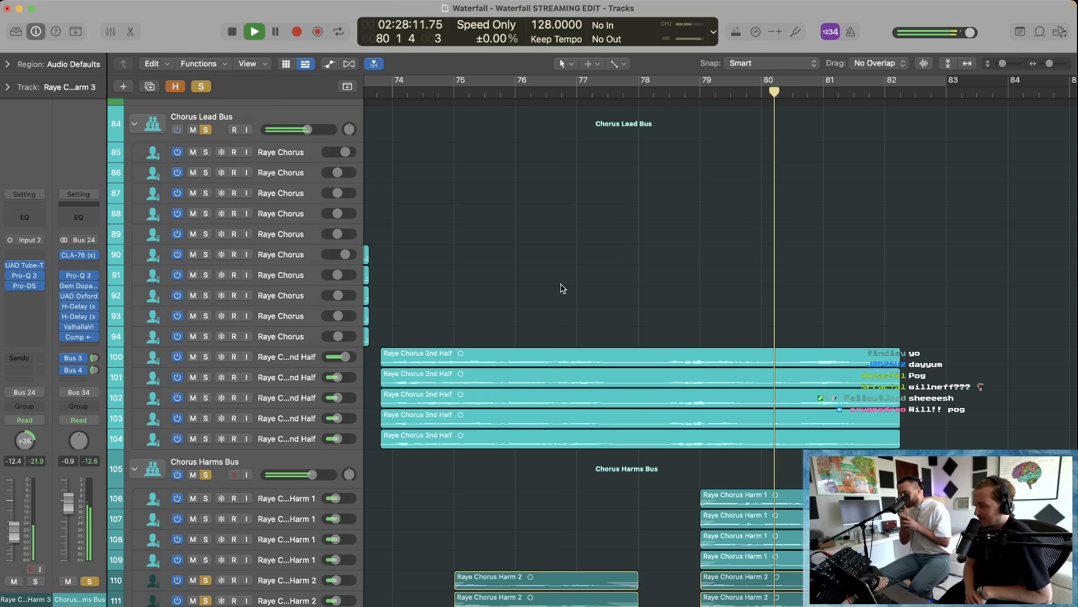
key(space)
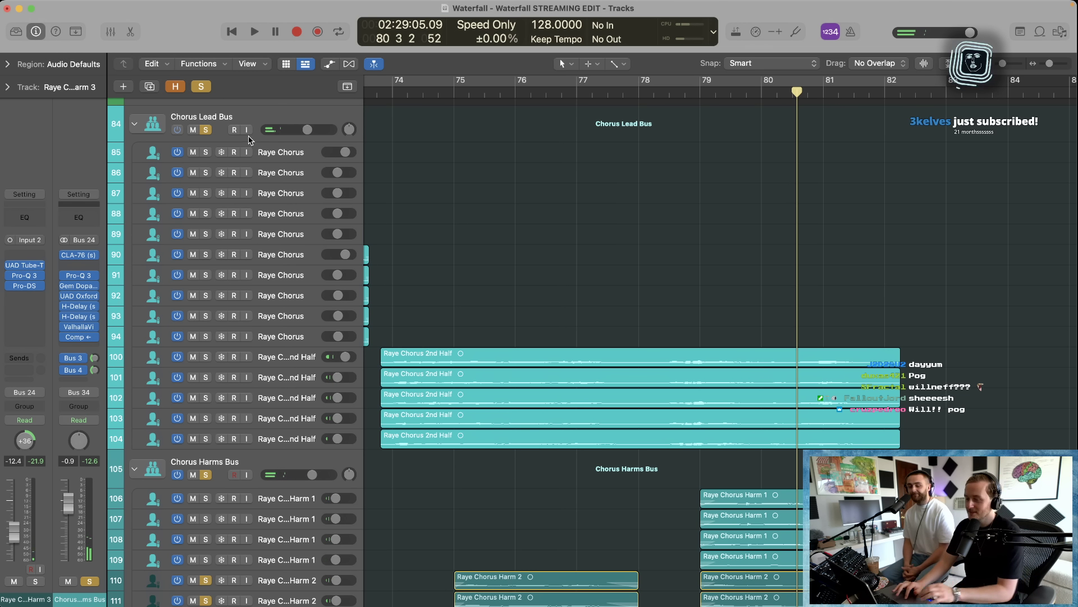
Step: Clear all solos and collapse the Chorus Harms Bus track stack
scroll(545, 244, up, 1)
ctrl+alt+click(545, 244)
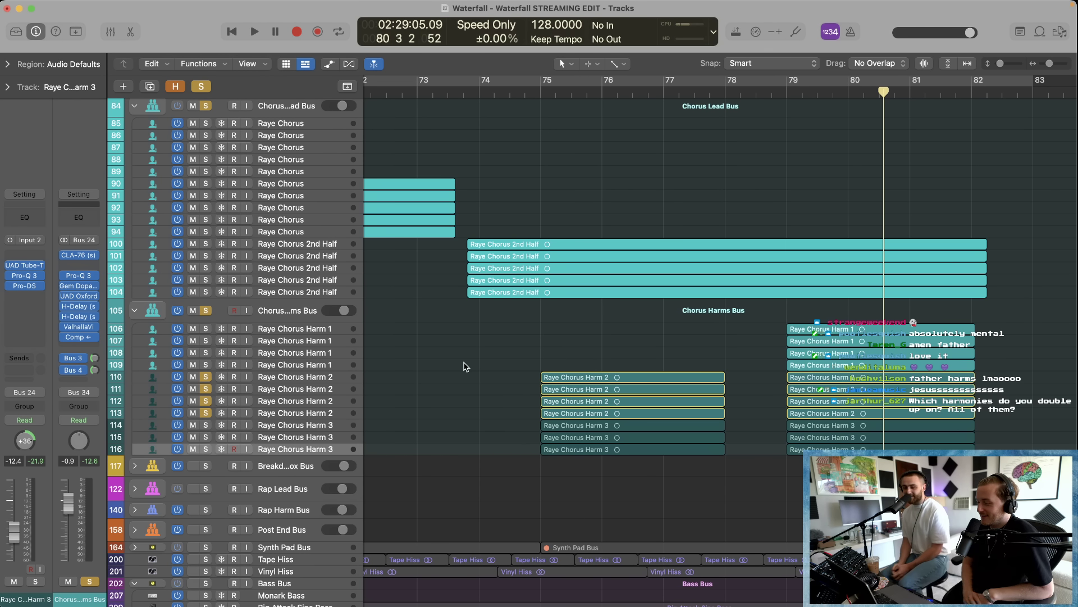
scroll(464, 366, down, 10)
scroll(464, 367, right, 3)
scroll(463, 366, up, 6)
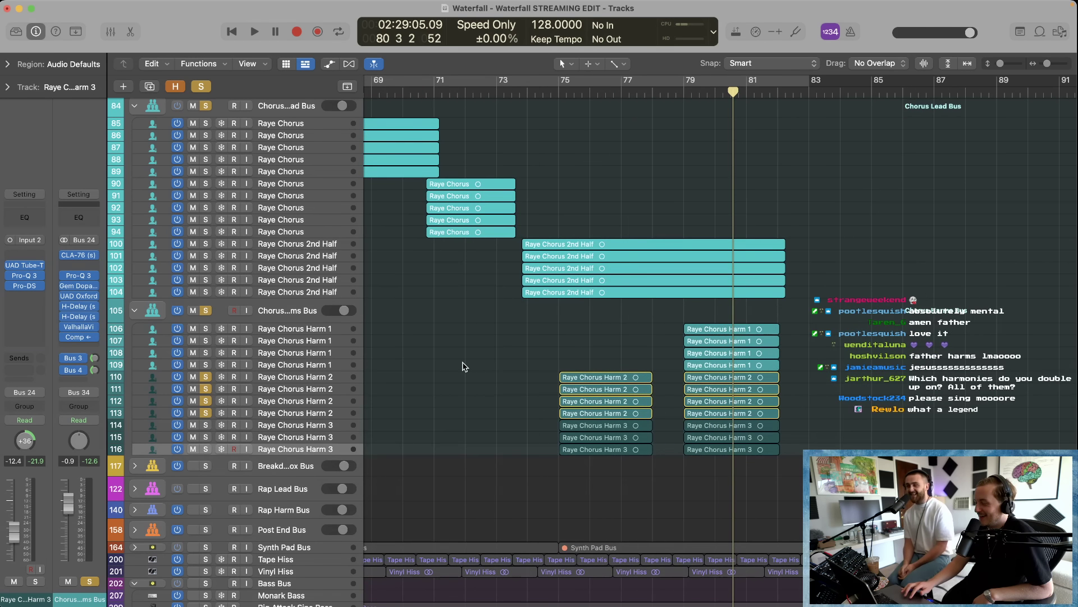
scroll(464, 367, up, 1)
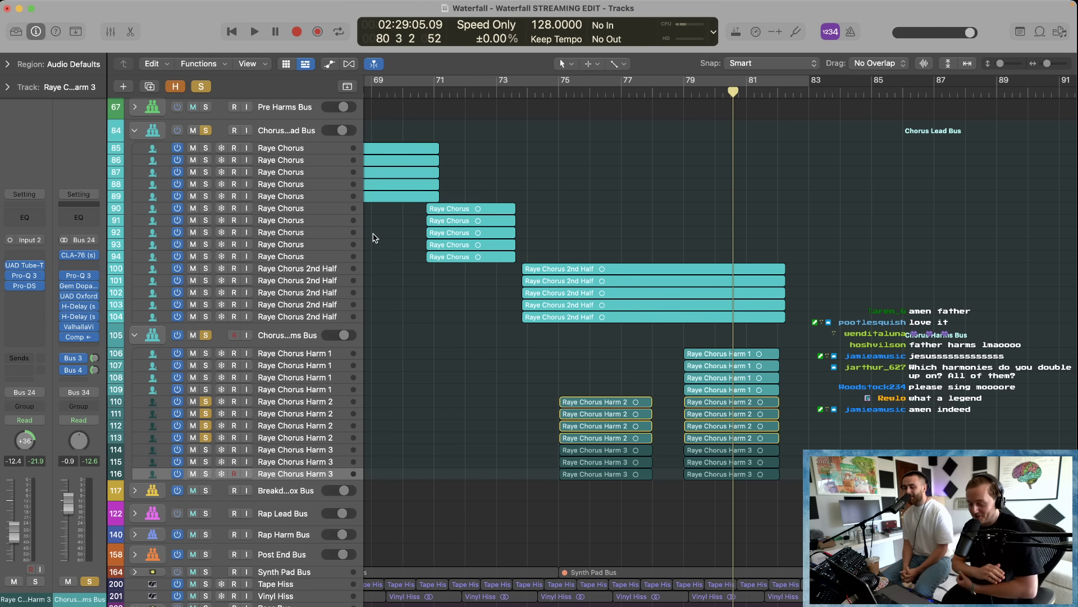
click(201, 86)
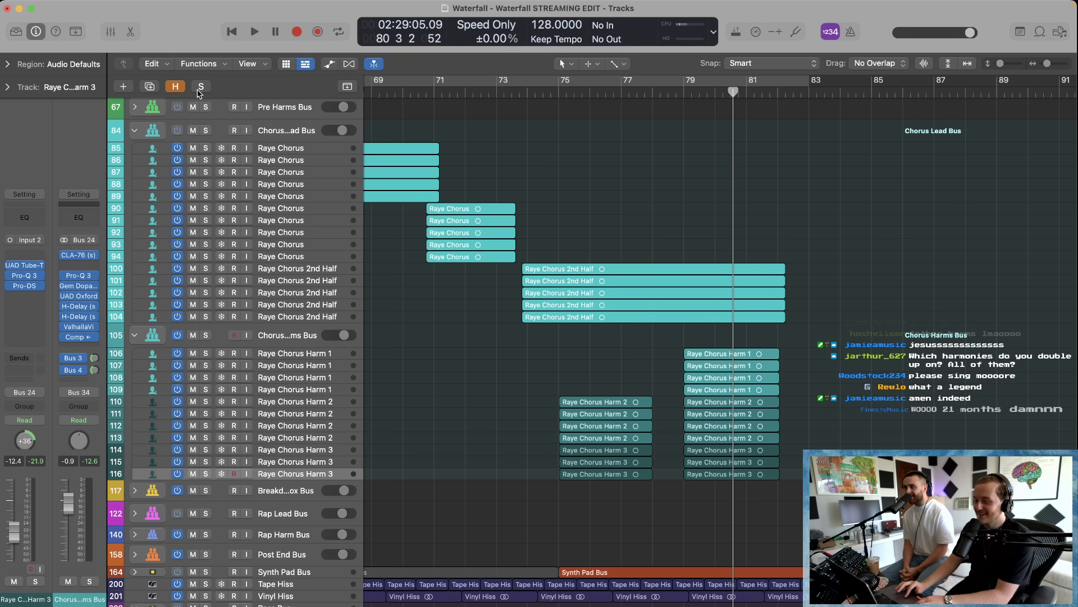
click(134, 335)
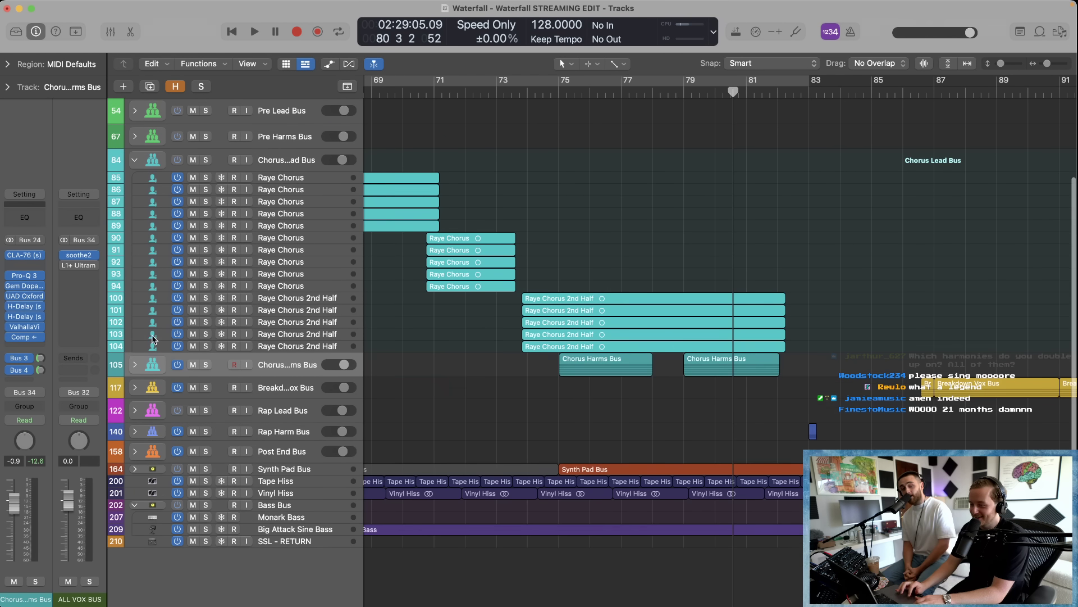
Step: Expand the Breakdown Vox Bus stack to show its Post End 2 tracks around bars 86 to 95
scroll(433, 398, up, 2)
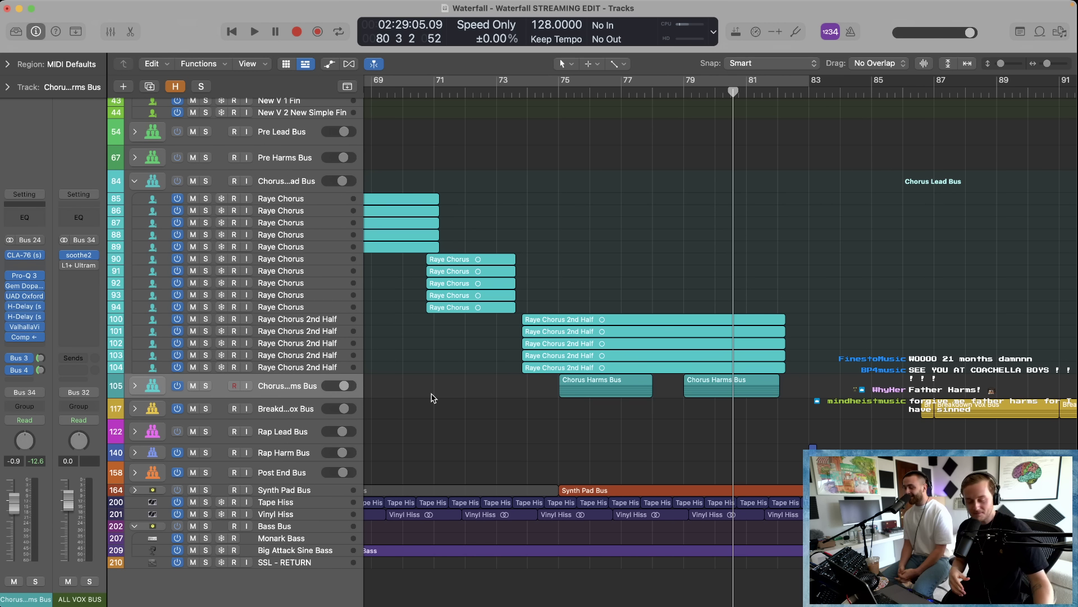
key(super+Left)
key(super+Left)
scroll(433, 396, right, 8)
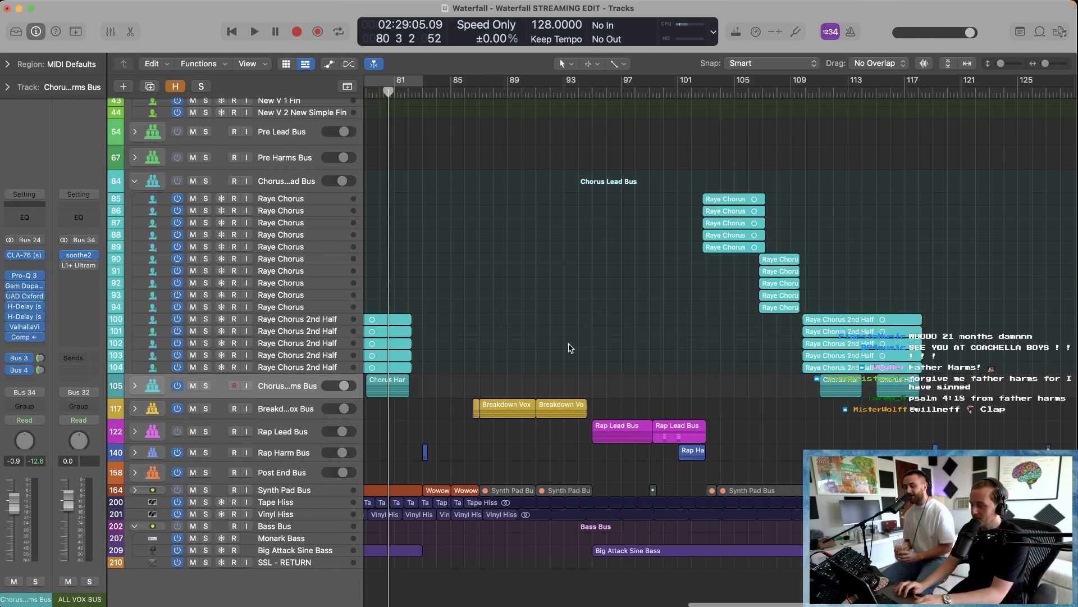
drag(472, 348, 606, 511)
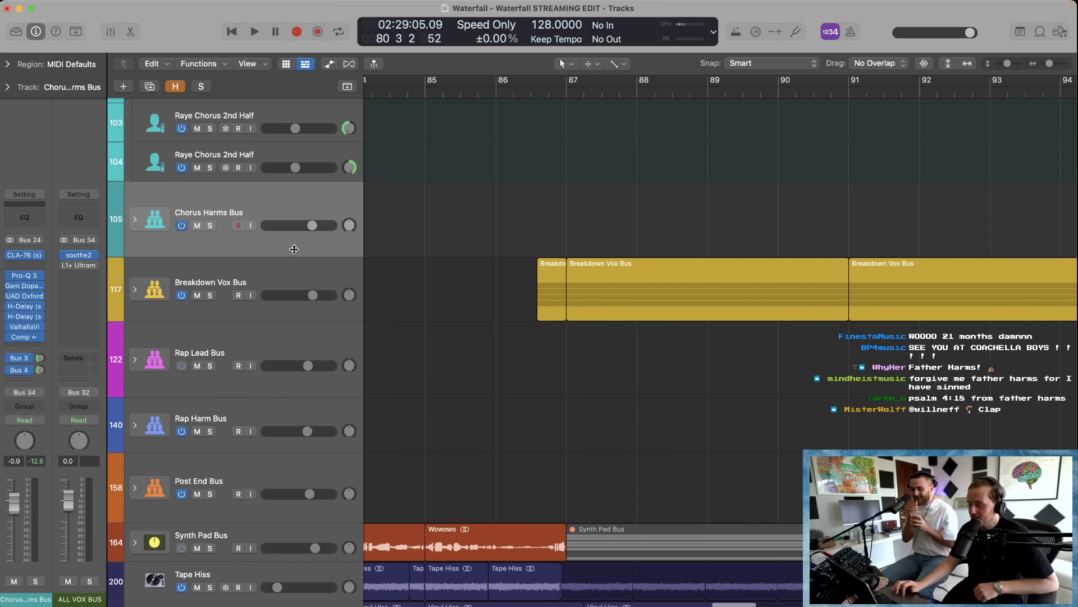
click(285, 270)
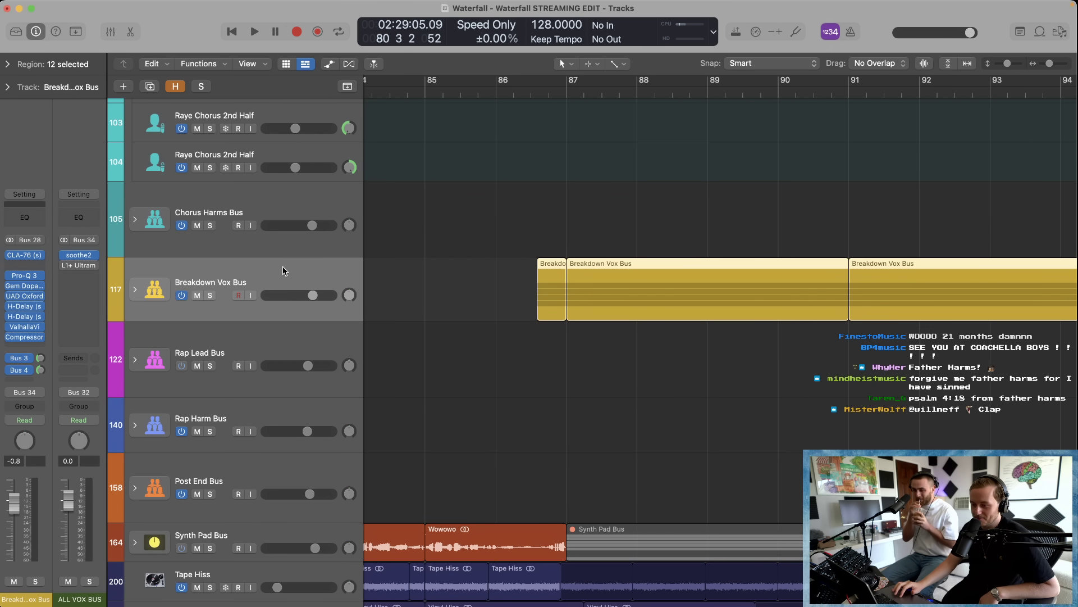
click(134, 289)
key(super+Left)
click(499, 136)
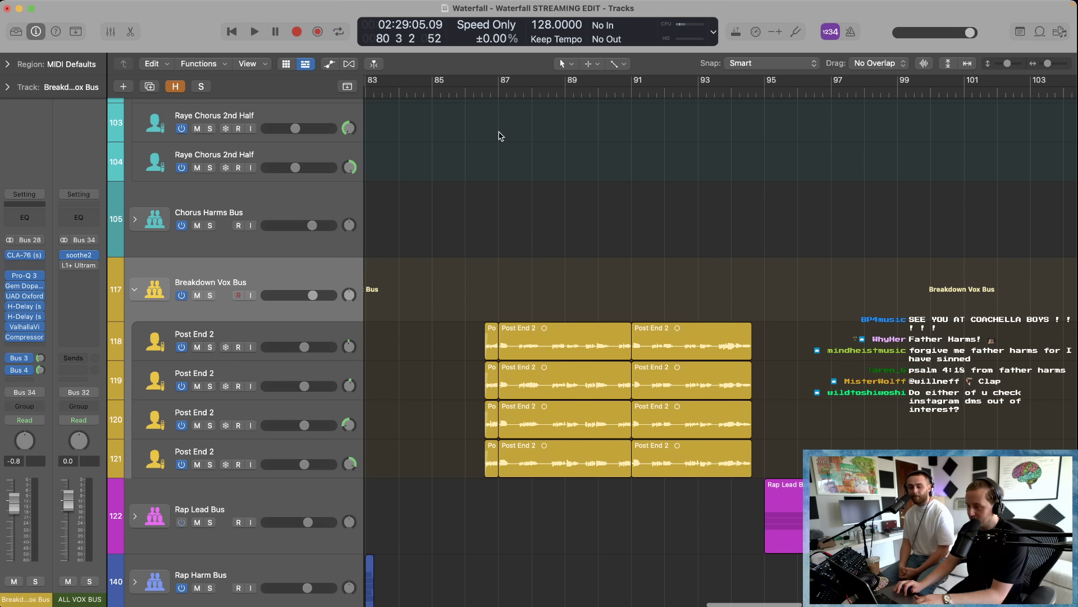
Step: Solo the Breakdown Vox Bus, select its first Post End 2 track, and play briefly from bar 86
click(471, 92)
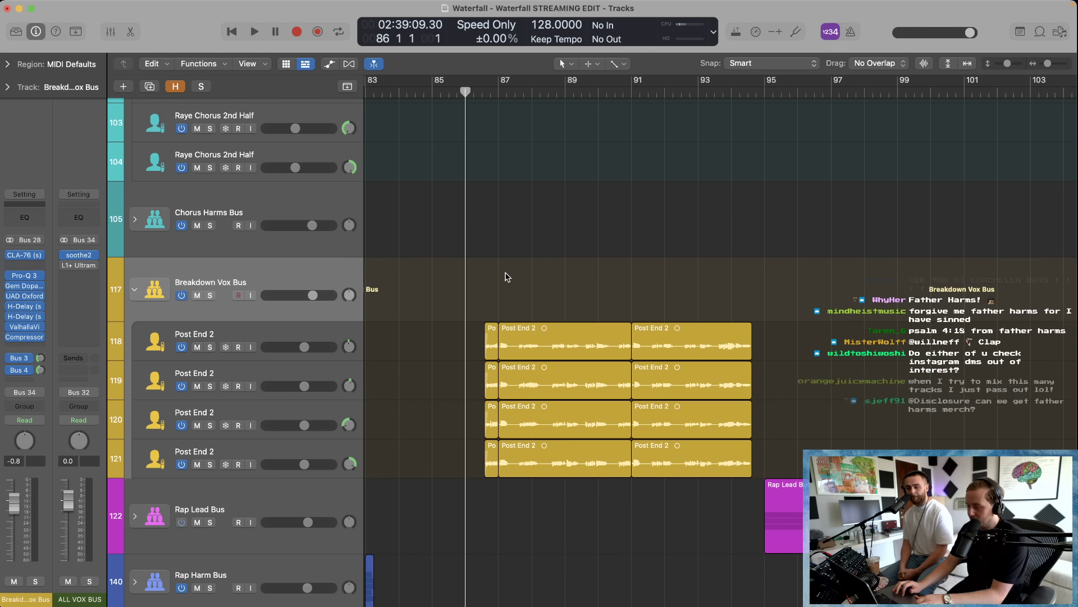
click(209, 295)
scroll(425, 324, down, 2)
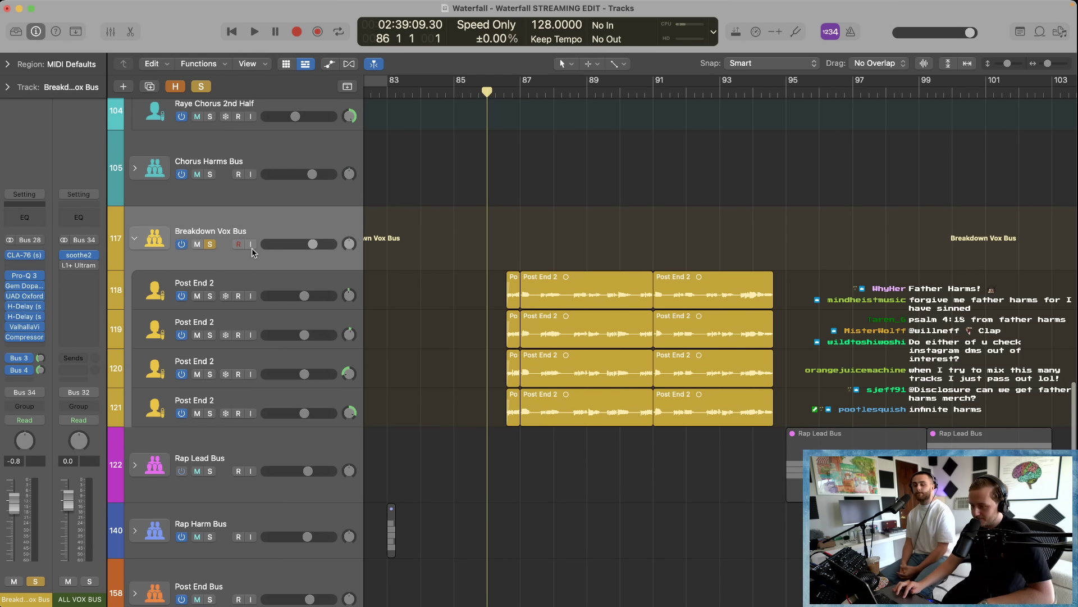
click(293, 275)
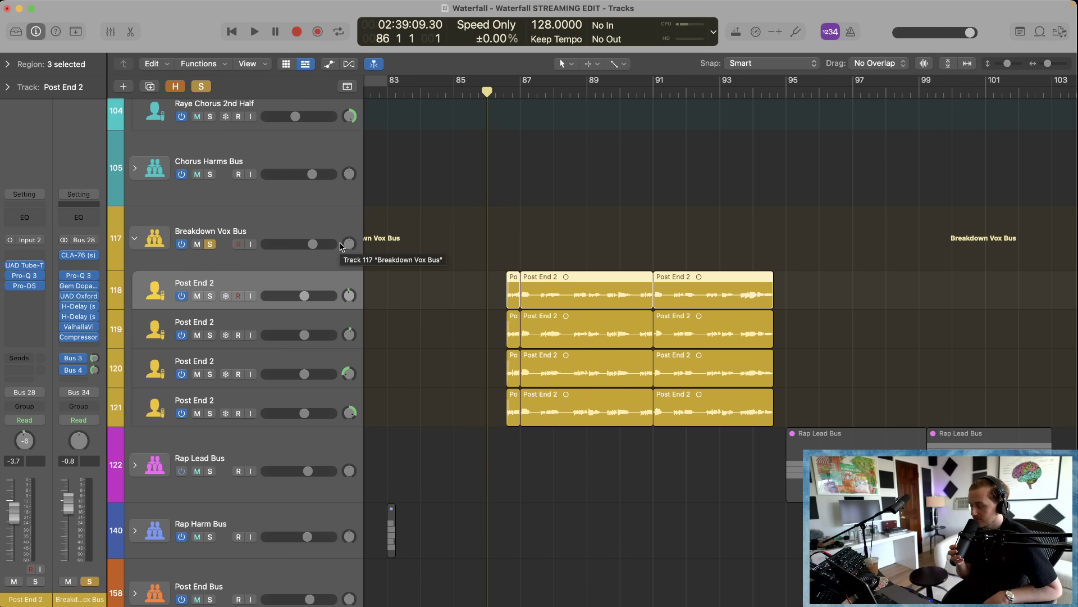
click(510, 240)
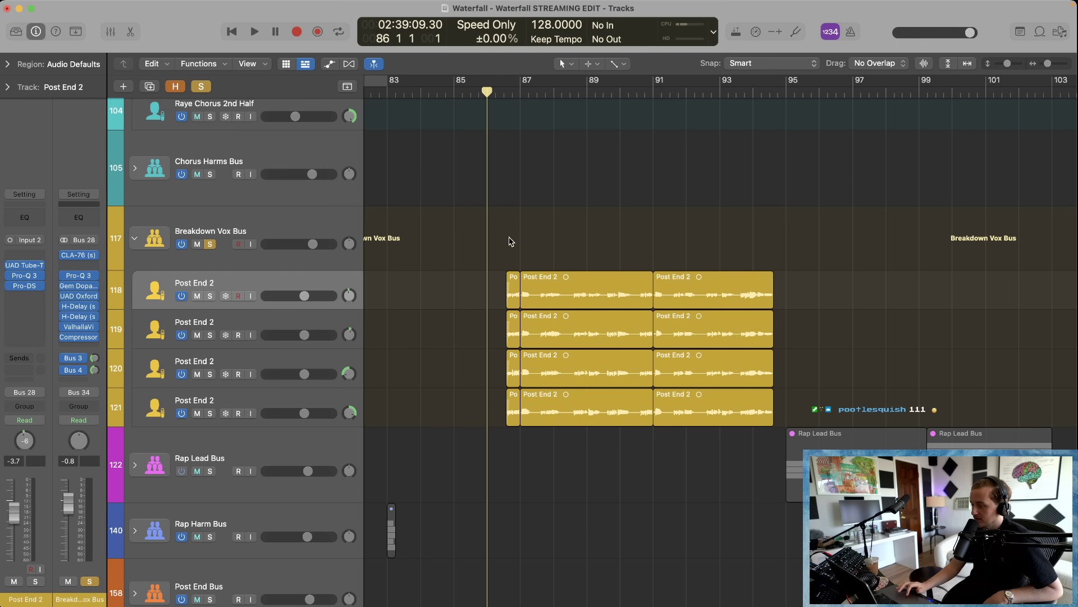
key(space)
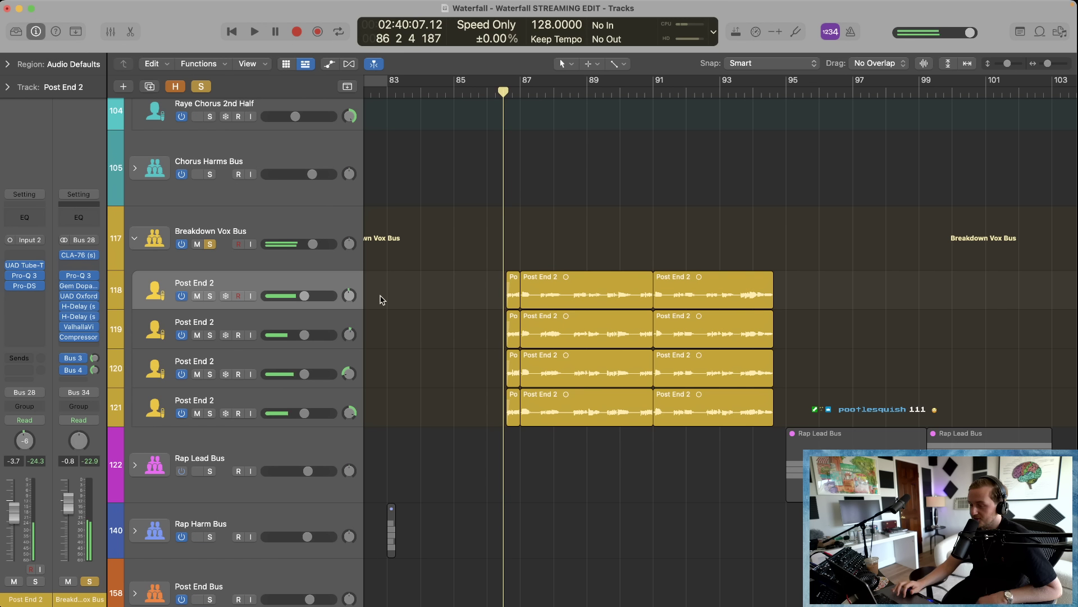
Step: Bypass both H-Delays, the Valhalla reverb and the Compressor on the Breakdown Vox Bus, and play the drier vocals
mouse_move(64, 290)
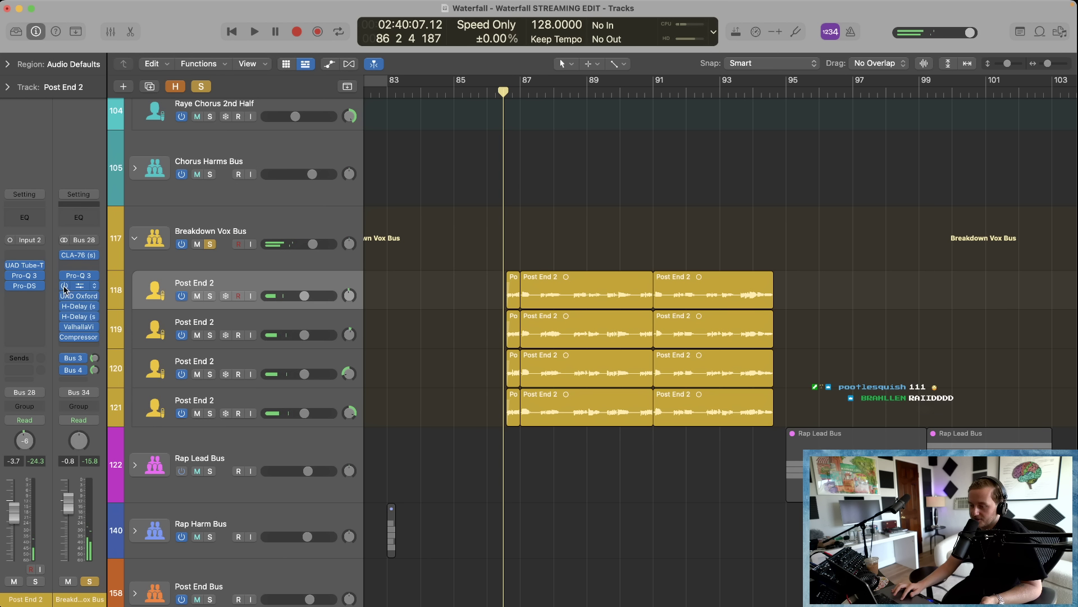
mouse_move(67, 329)
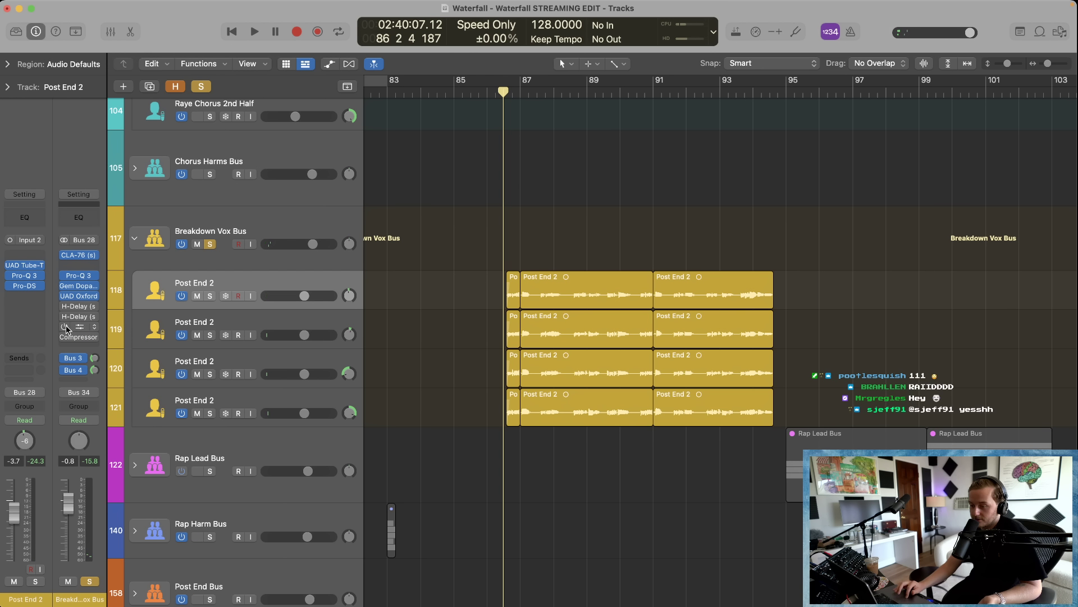
click(81, 254)
click(82, 256)
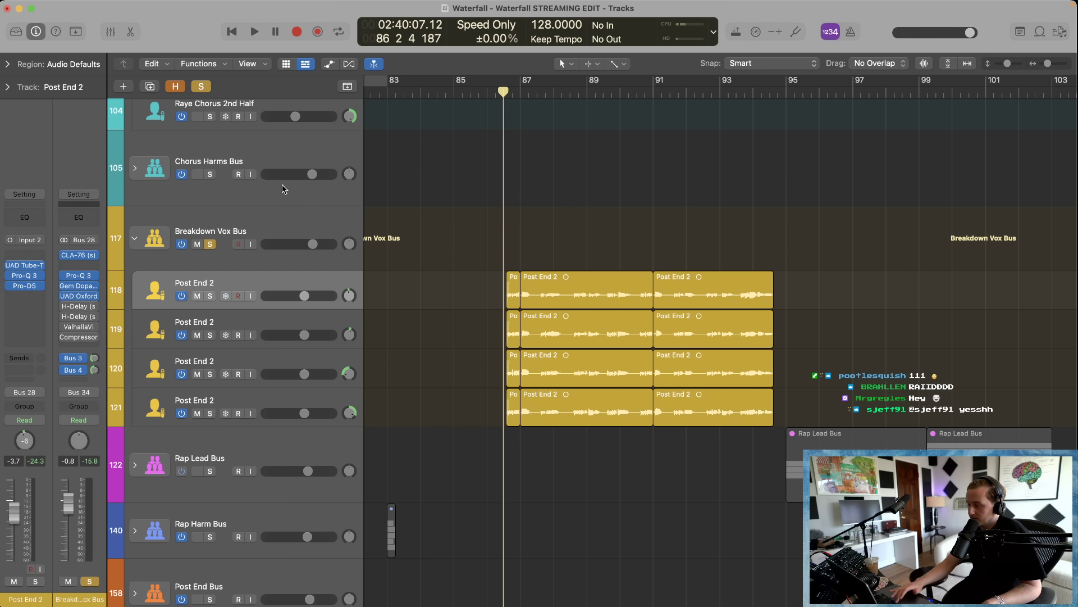
key(space)
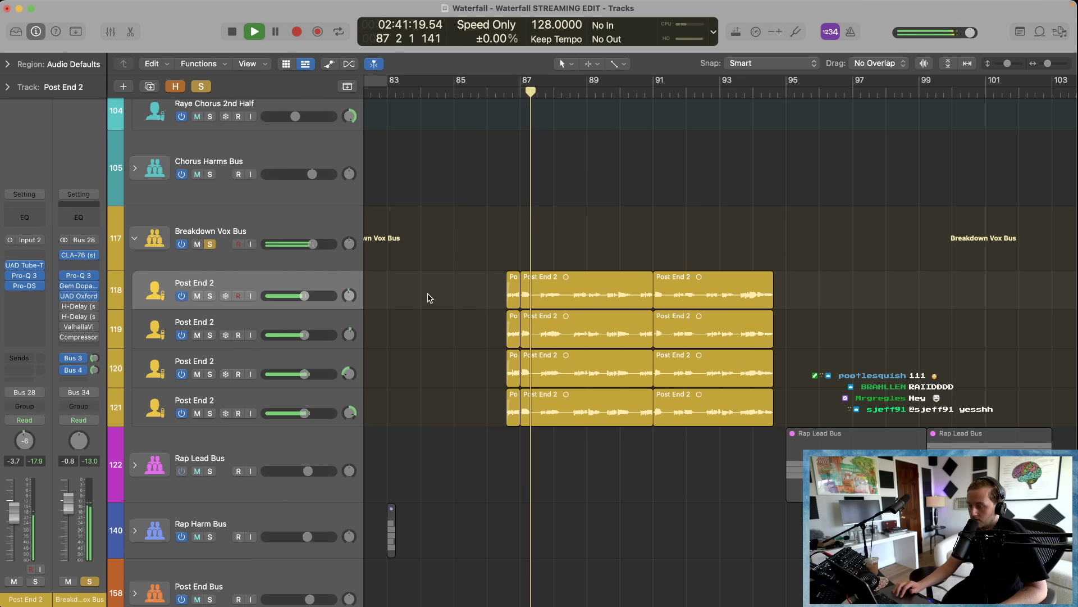
scroll(430, 298, down, 3)
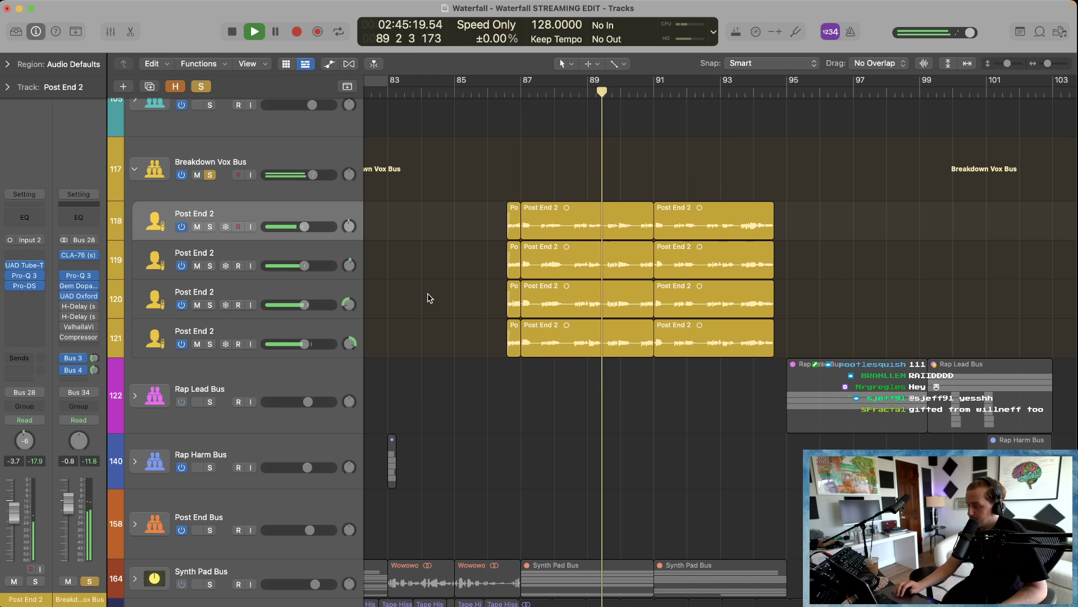
key(space)
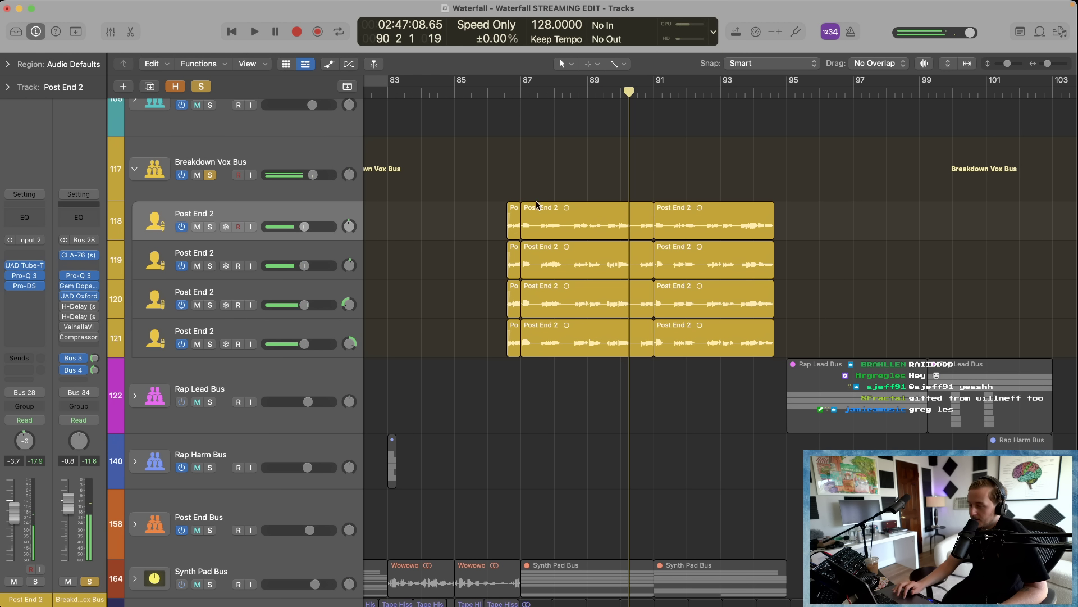
Step: Set the cycle range from bar 86 to bar 95 around the breakdown vocals and open the mixer
drag(505, 85, 798, 91)
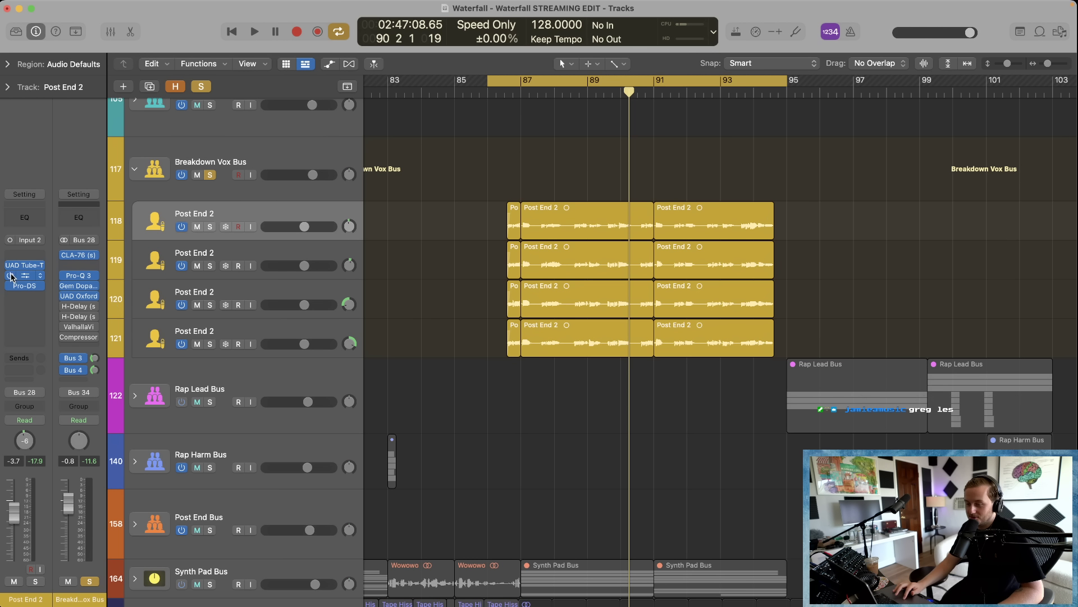
key(x)
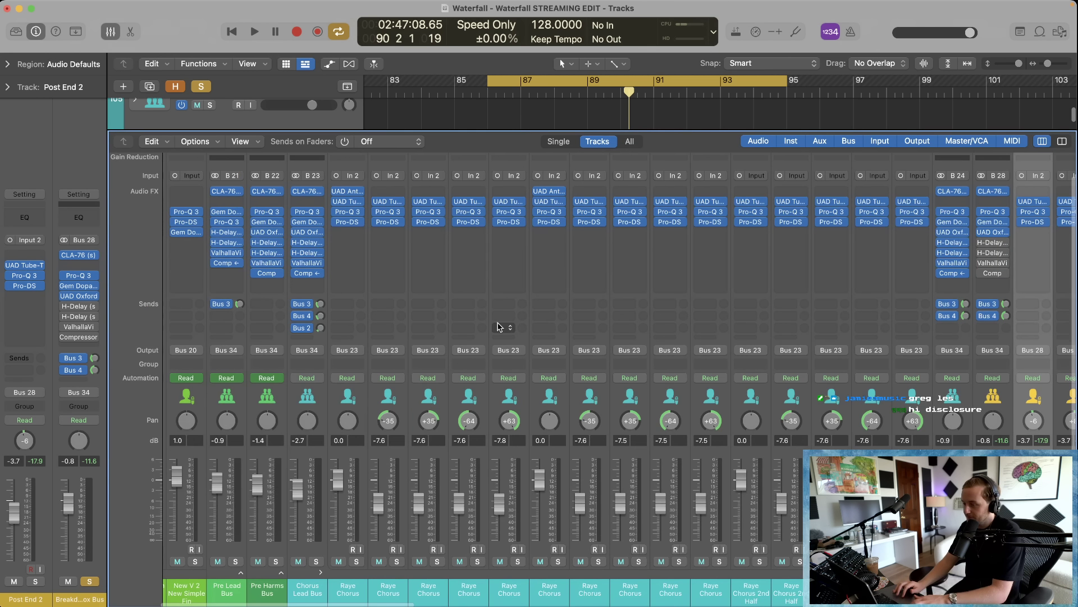
Step: Bypass the effects on all four Post End 2 channels and the Breakdown Vox Bus, and play the unprocessed vocals
scroll(512, 443, right, 5)
shift+click(502, 590)
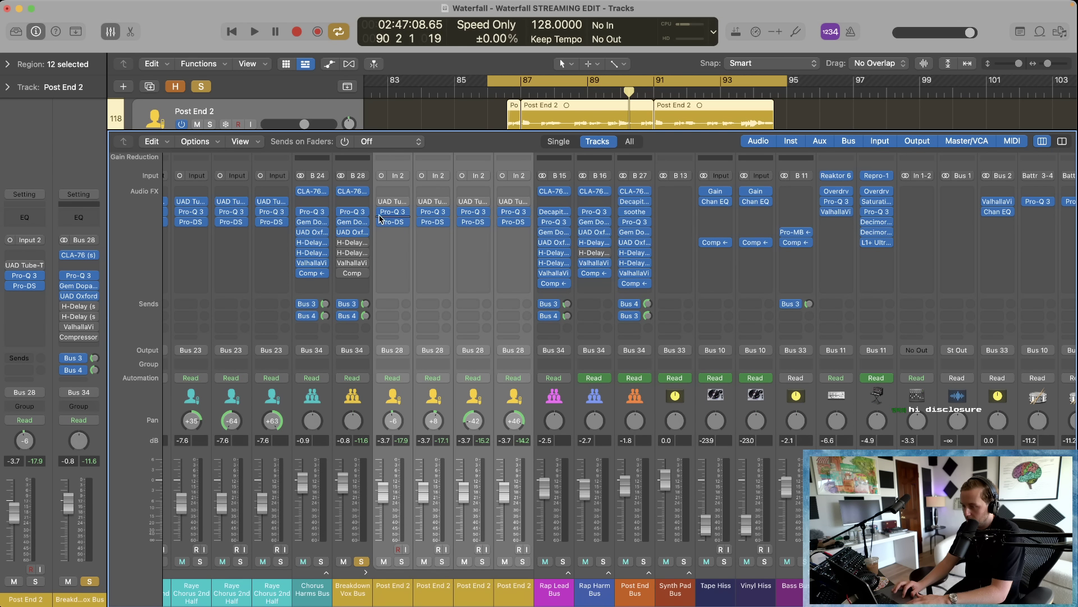
drag(380, 223, 340, 229)
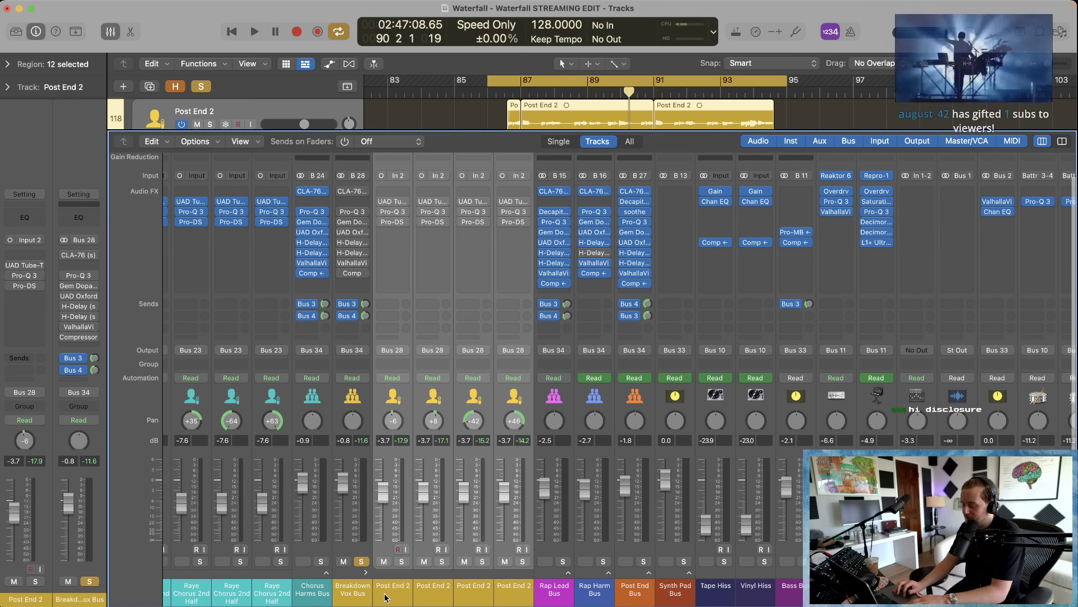
key(space)
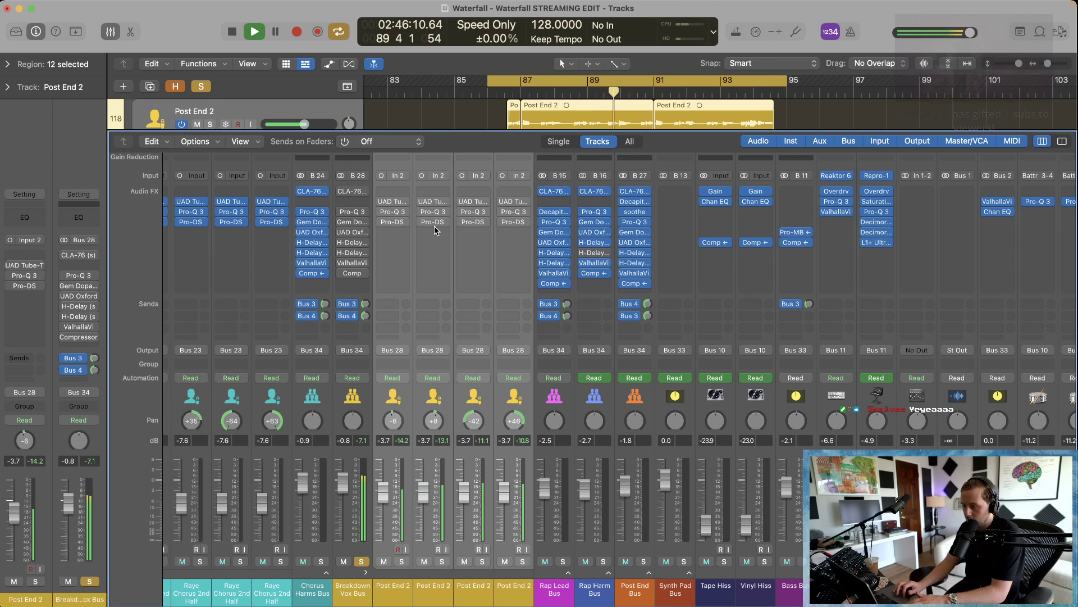
key(space)
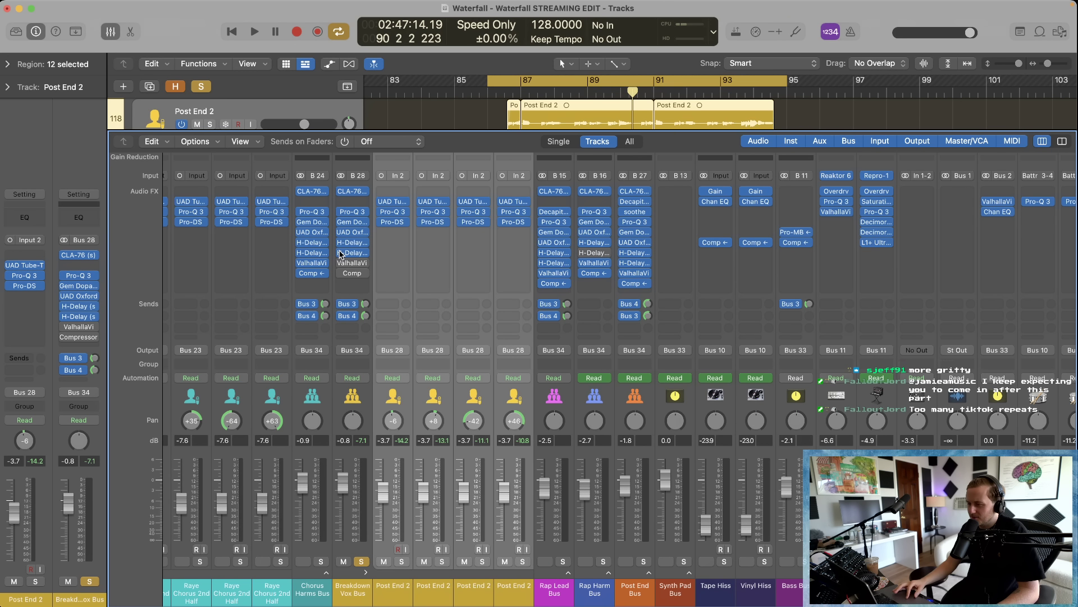
Step: Close the mixer, clear the active solo, and select the first Rap Lead Bus region at bar 95
key(x)
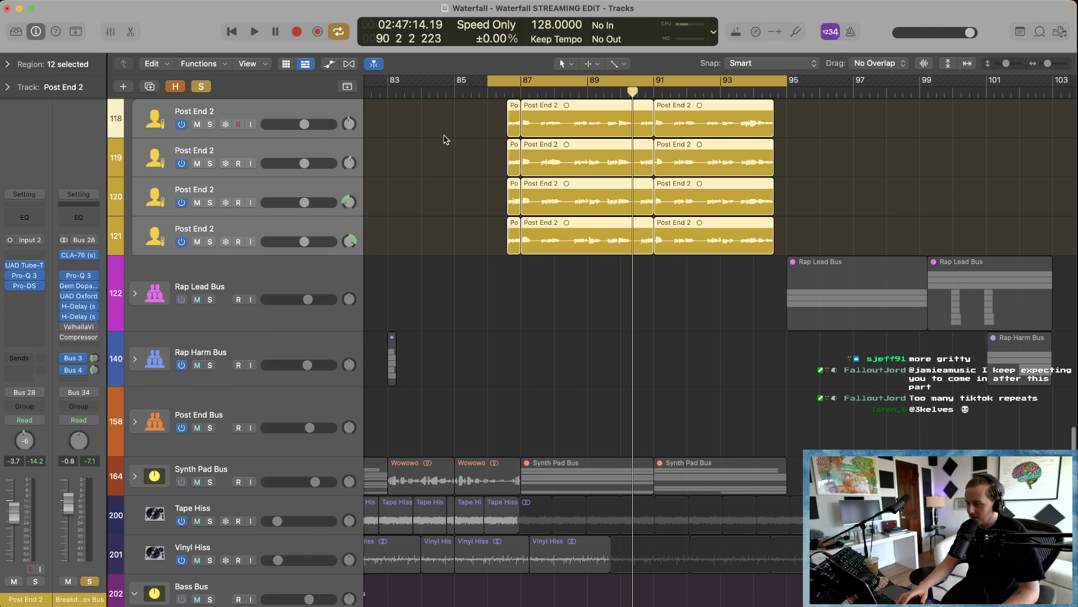
scroll(443, 135, up, 2)
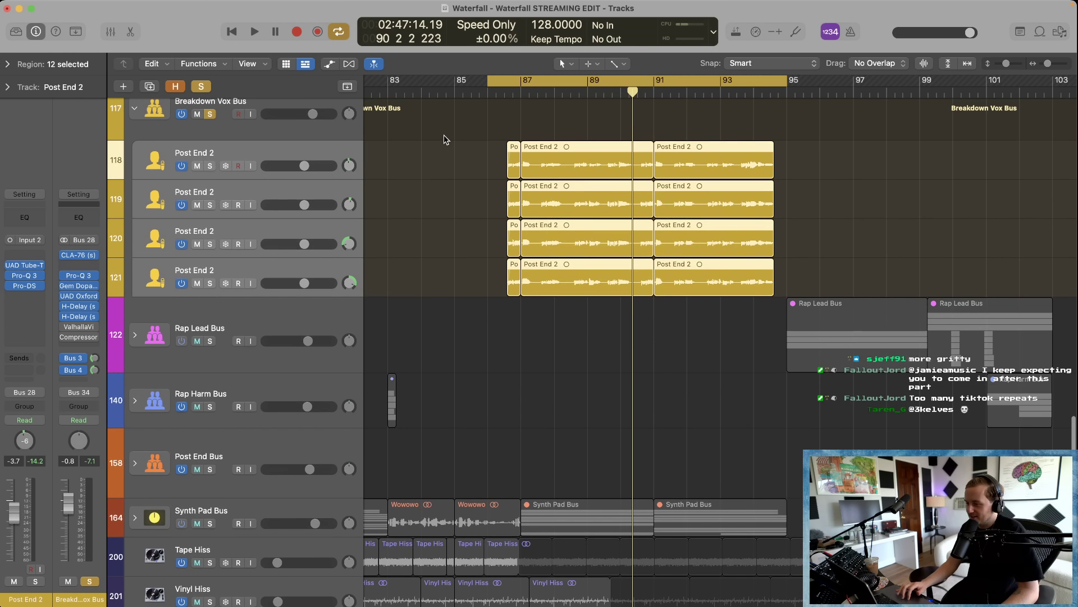
click(205, 89)
scroll(443, 234, down, 5)
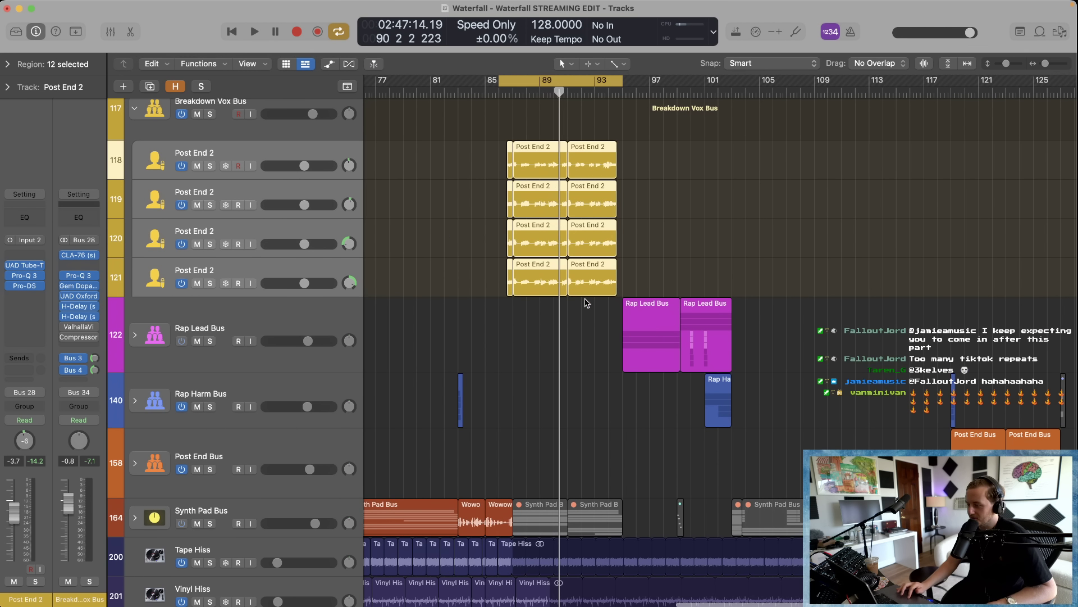
click(642, 342)
Step: Examine where the breakdown vocals end and the Rap Lead Bus and Rap Harm Bus regions come in, around bars 87 to 103
scroll(674, 324, right, 3)
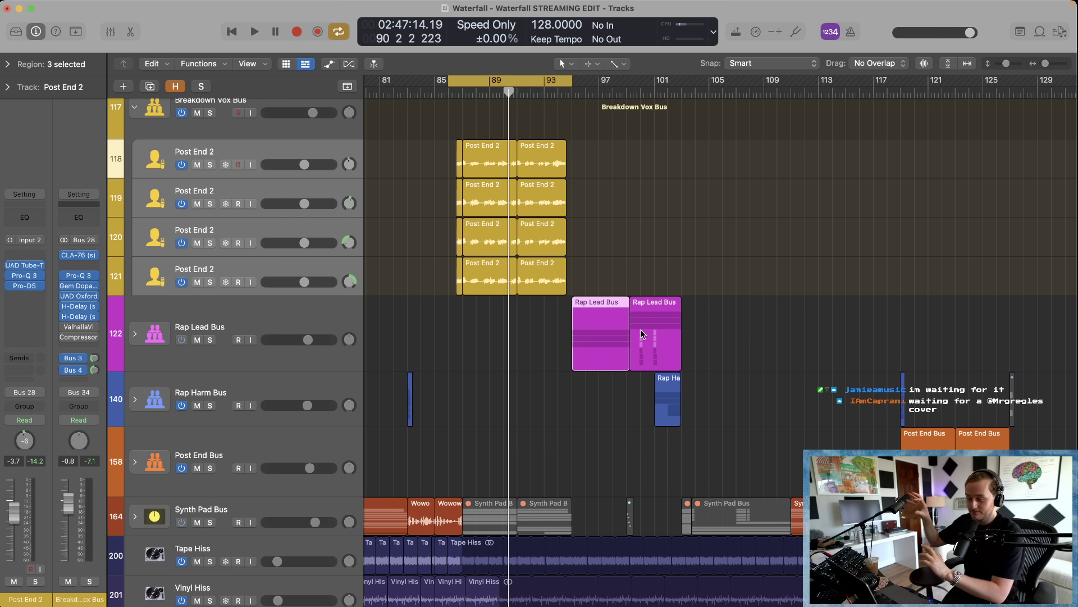
scroll(688, 361, right, 3)
scroll(688, 362, down, 3)
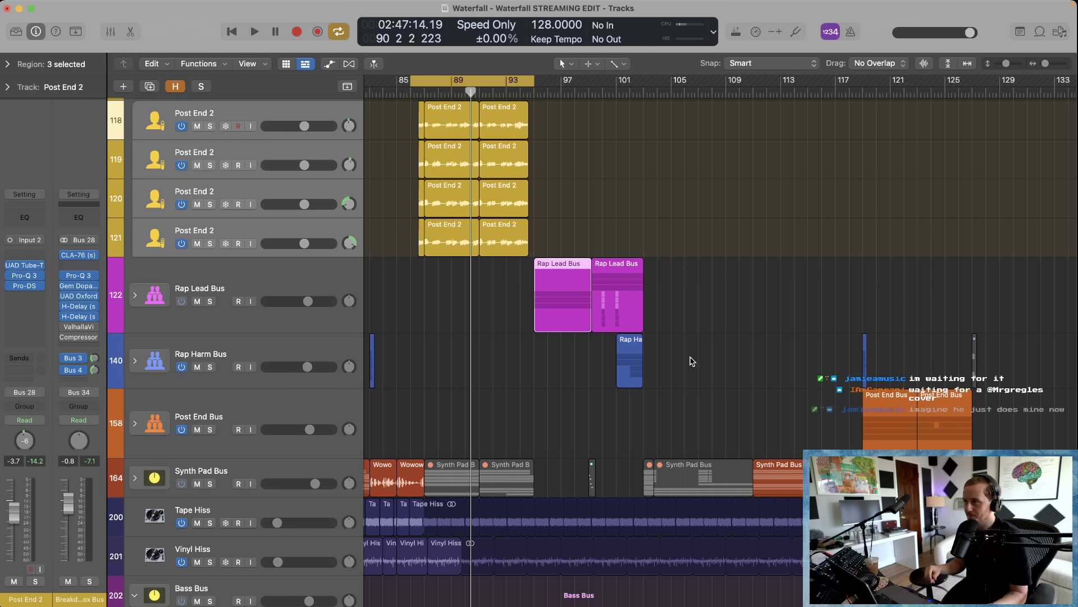
scroll(692, 361, up, 2)
key(super+Right)
key(super+Right)
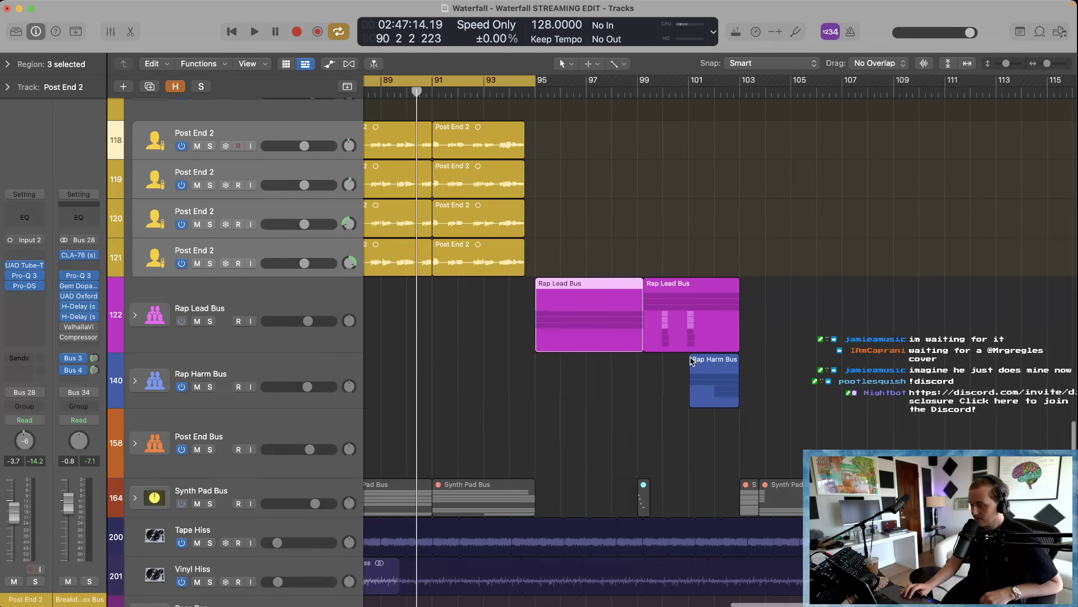
scroll(692, 361, left, 5)
scroll(692, 361, down, 2)
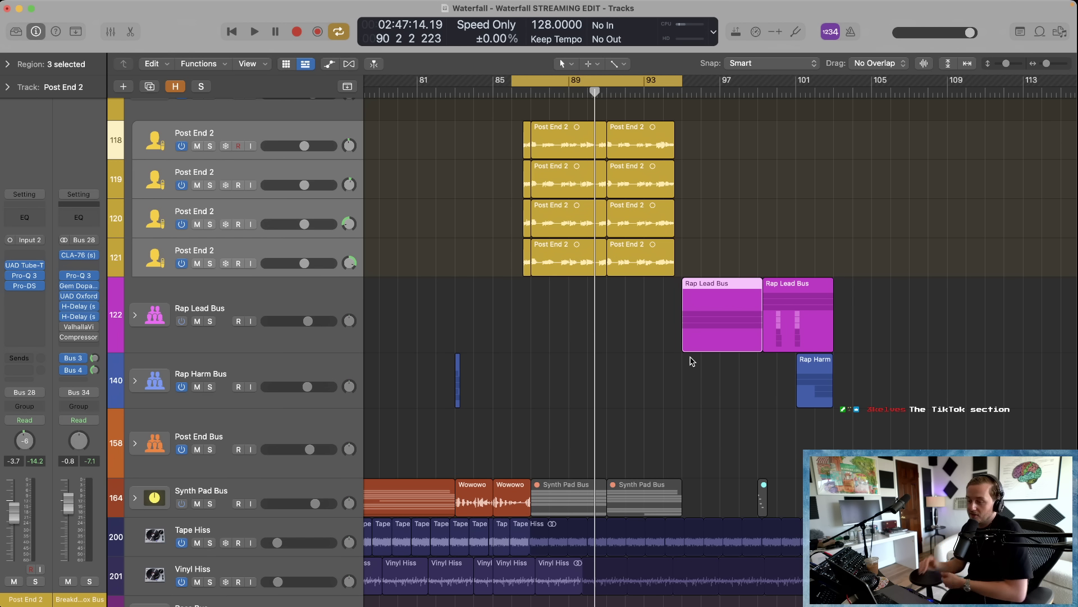
Step: Select only the first Post End 2 track and play the breakdown vocals with the Breakdown Vox Bus soloed
scroll(692, 361, up, 5)
click(429, 325)
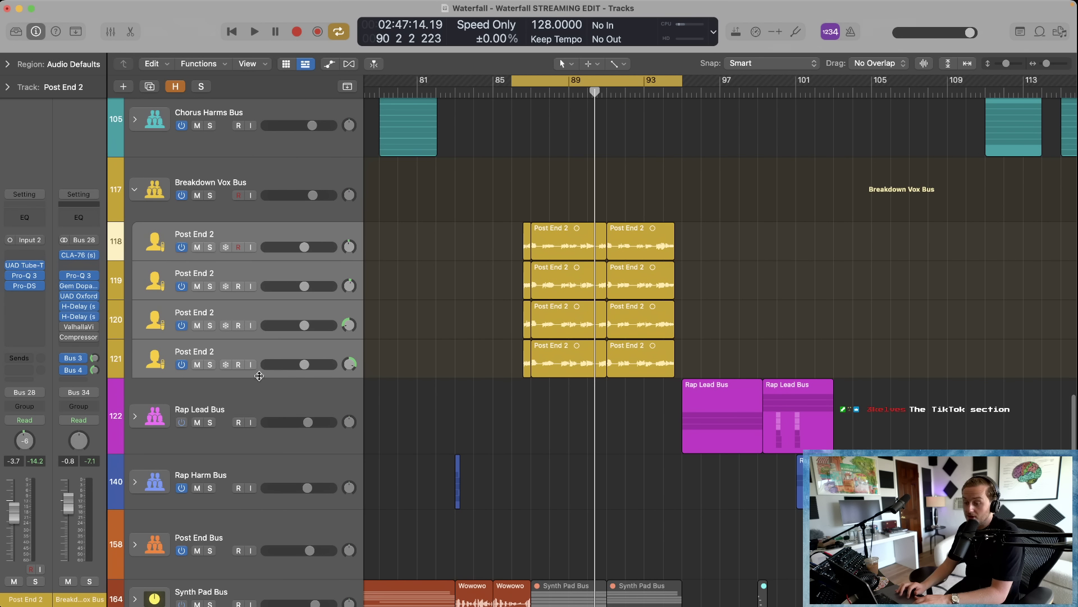
click(249, 232)
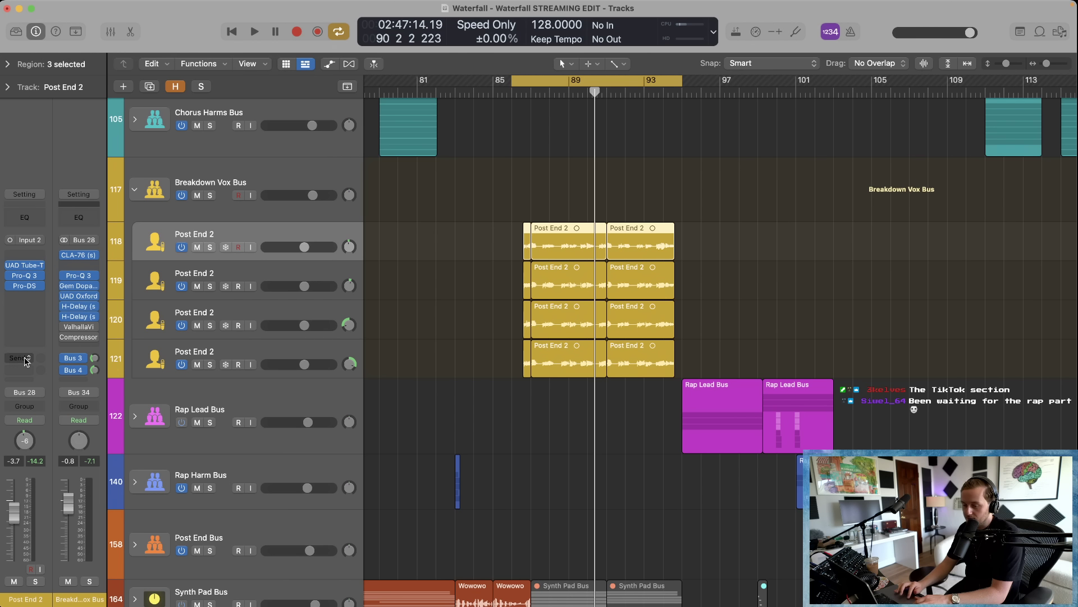
key(space)
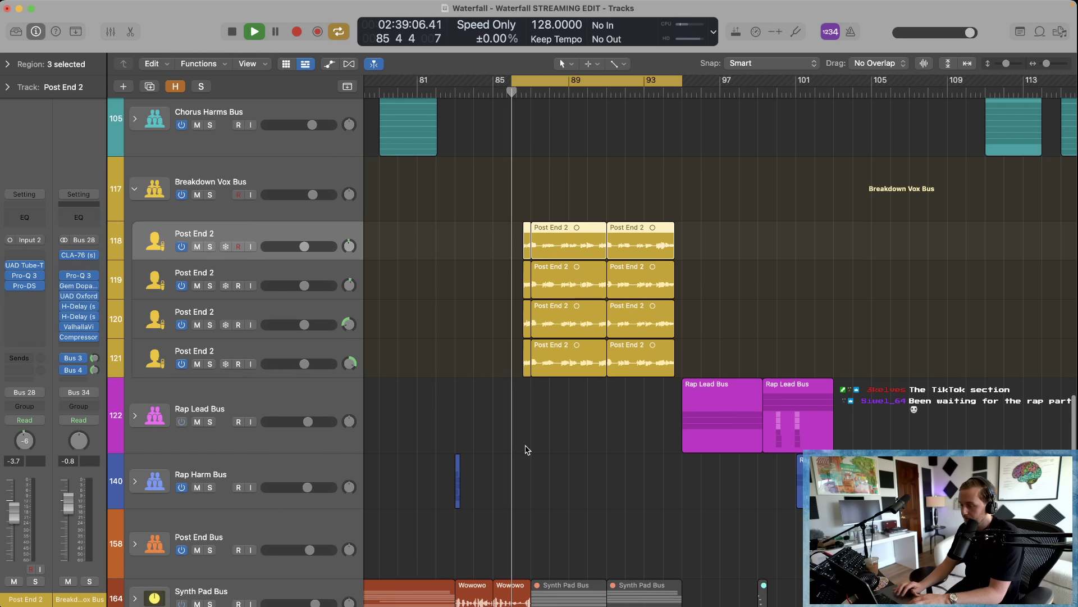
scroll(573, 349, down, 1)
click(210, 176)
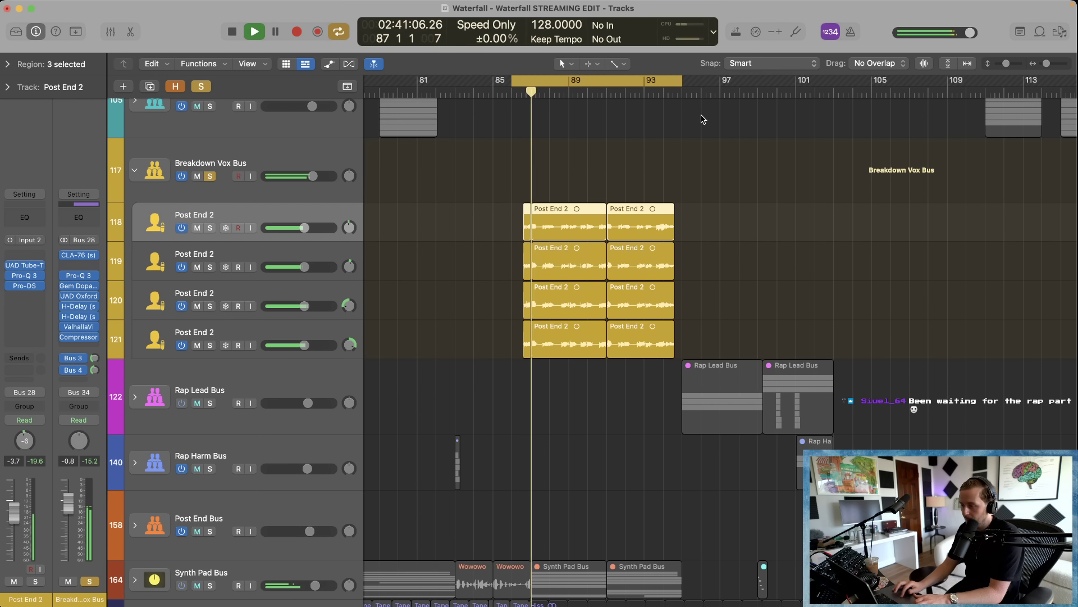
Step: Extend the cycle range to bar 105 and expand the Rap Lead Bus stack to show its rap, low, whisper and shout tracks
drag(682, 81, 872, 121)
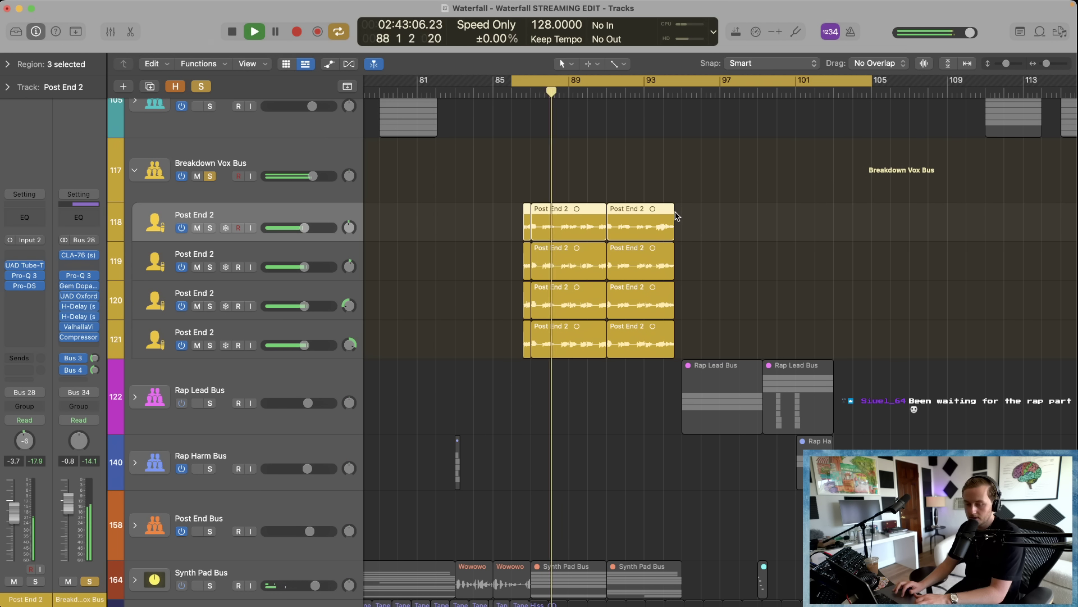
scroll(128, 347, down, 2)
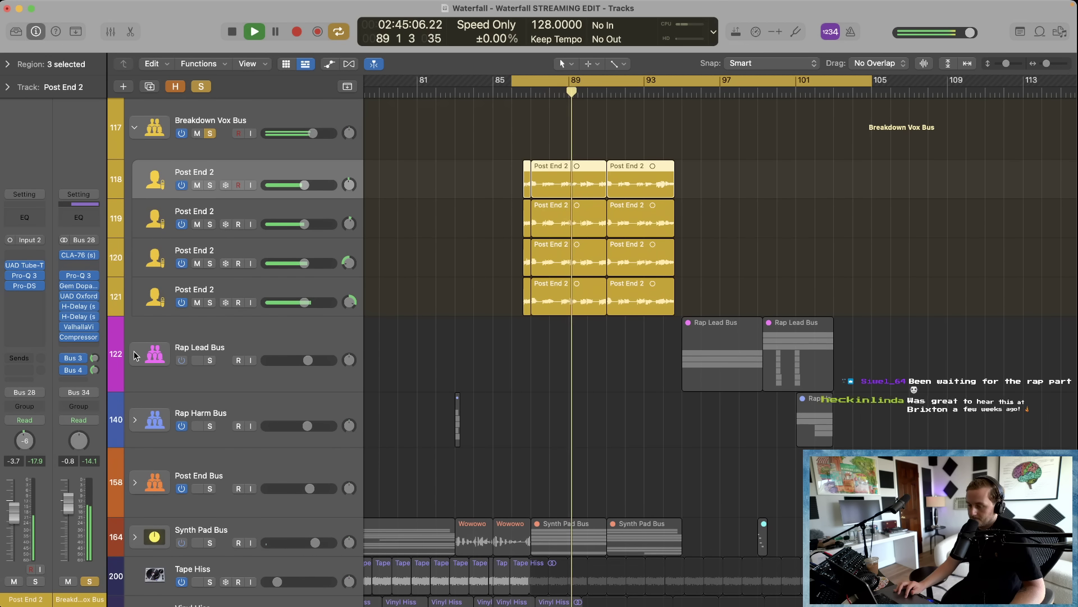
click(134, 353)
scroll(133, 352, down, 10)
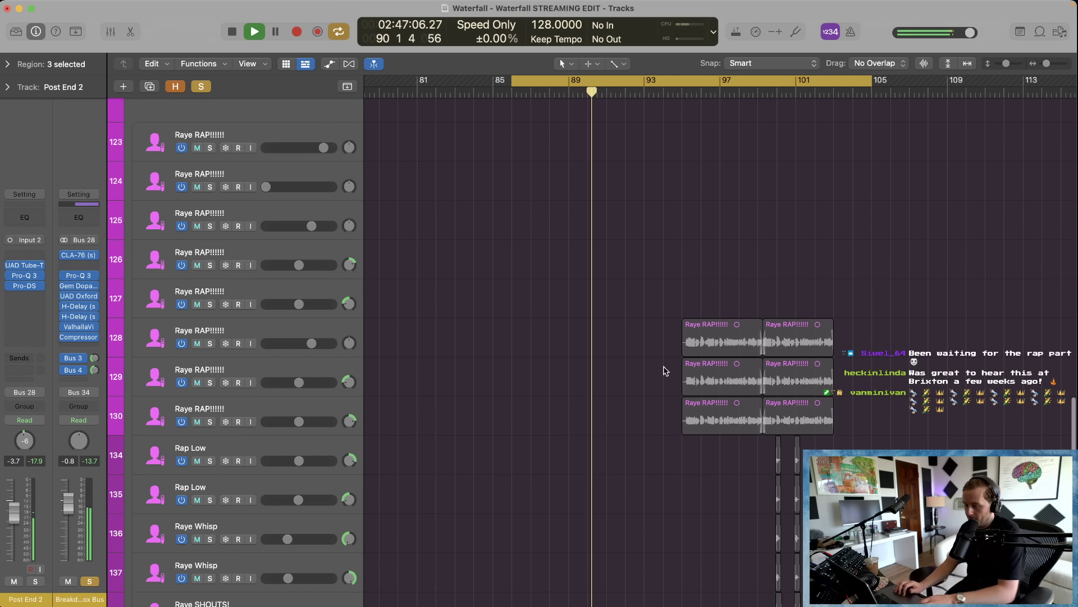
scroll(665, 371, up, 2)
scroll(664, 370, down, 5)
scroll(665, 370, down, 5)
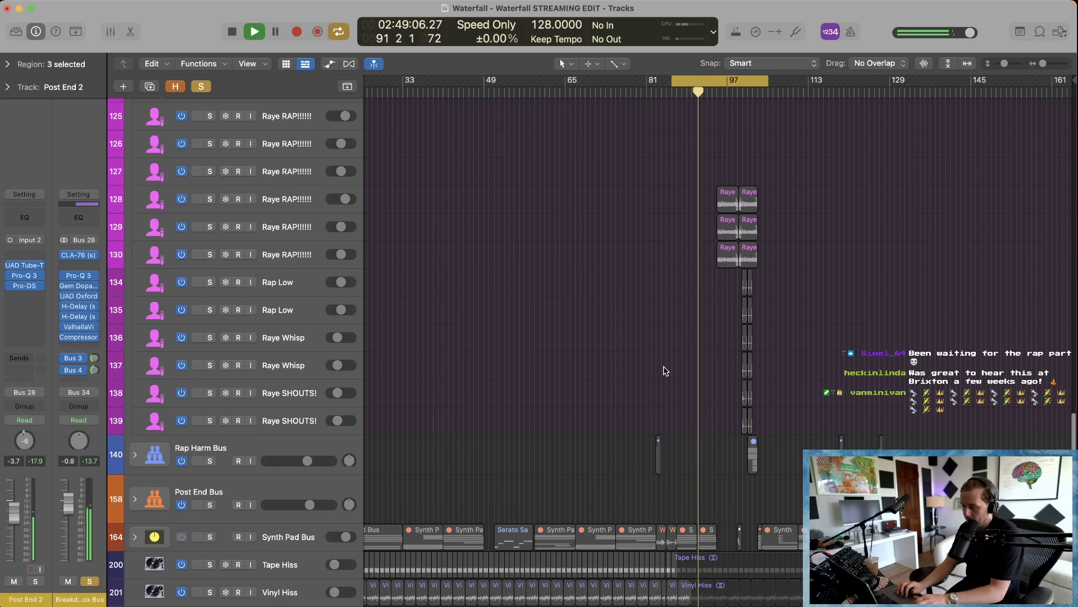
scroll(664, 371, down, 1)
scroll(664, 371, up, 3)
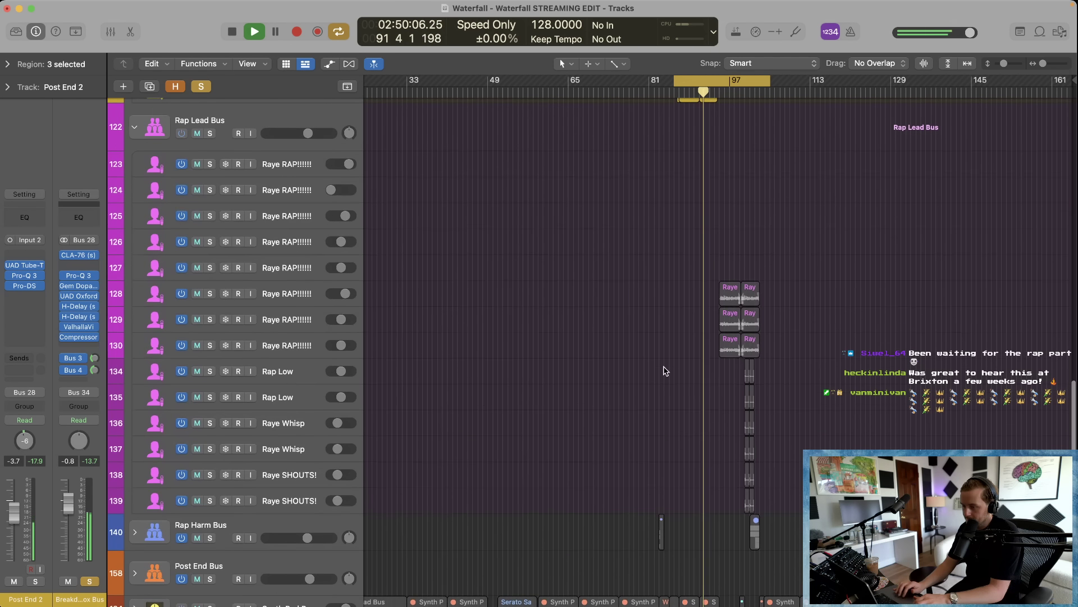
Step: Solo the Rap Lead Bus as well and follow playback through the stacked Raye RAP!!!!!! regions from bar 95
click(209, 133)
drag(671, 265, 815, 519)
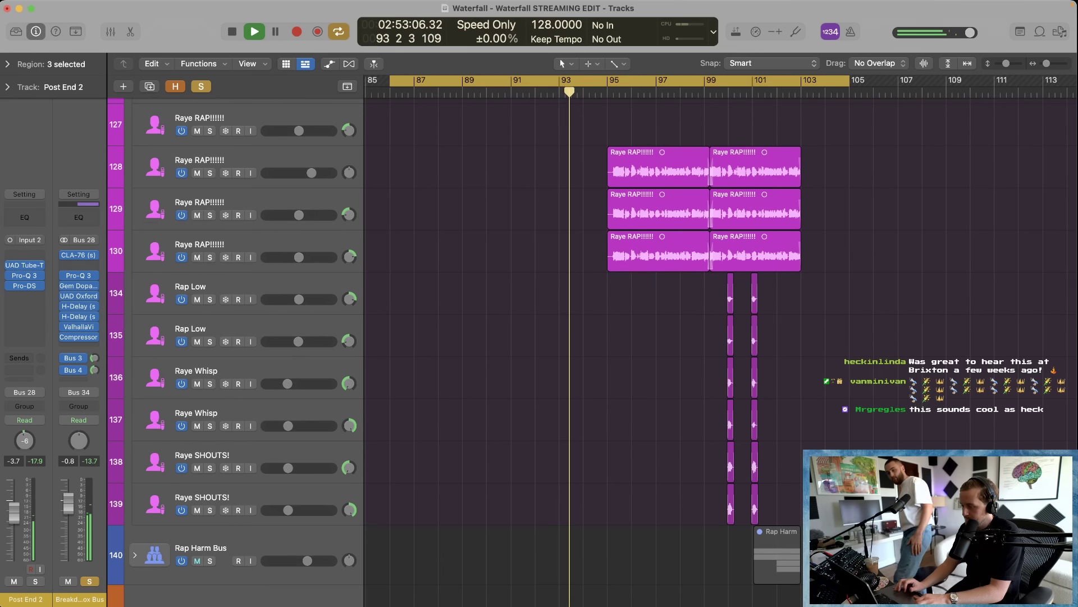
key(super+Right)
scroll(841, 273, right, 8)
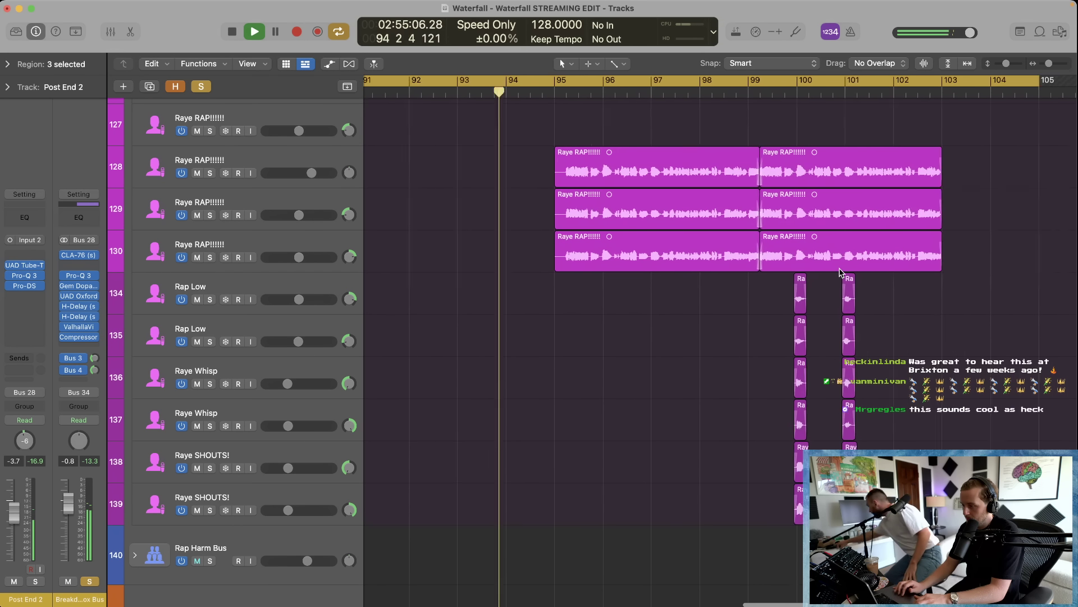
scroll(841, 273, down, 1)
scroll(841, 273, up, 1)
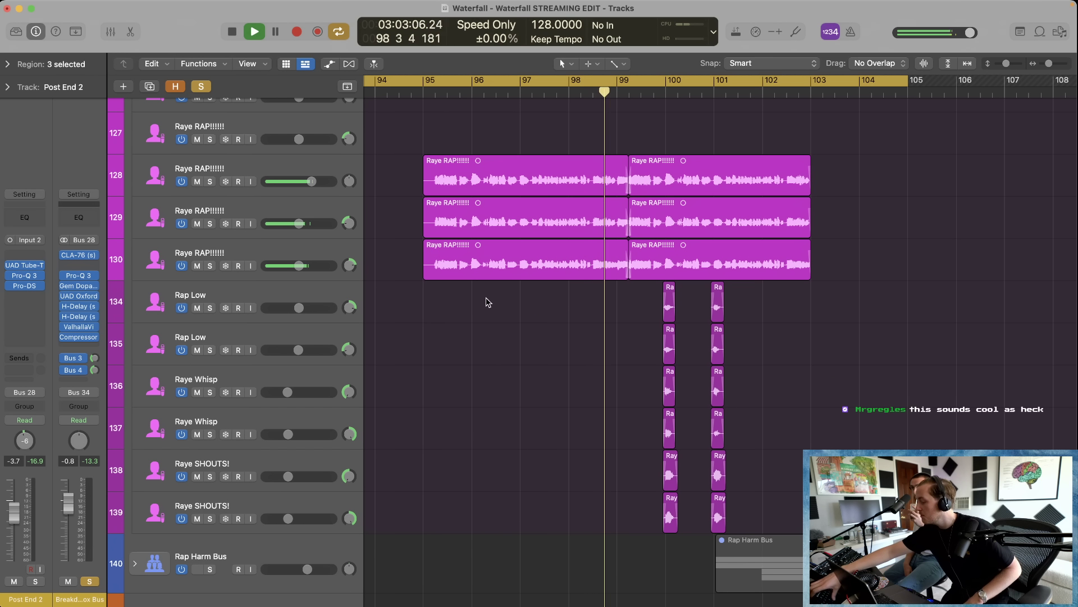
scroll(488, 302, up, 4)
scroll(488, 302, up, 9)
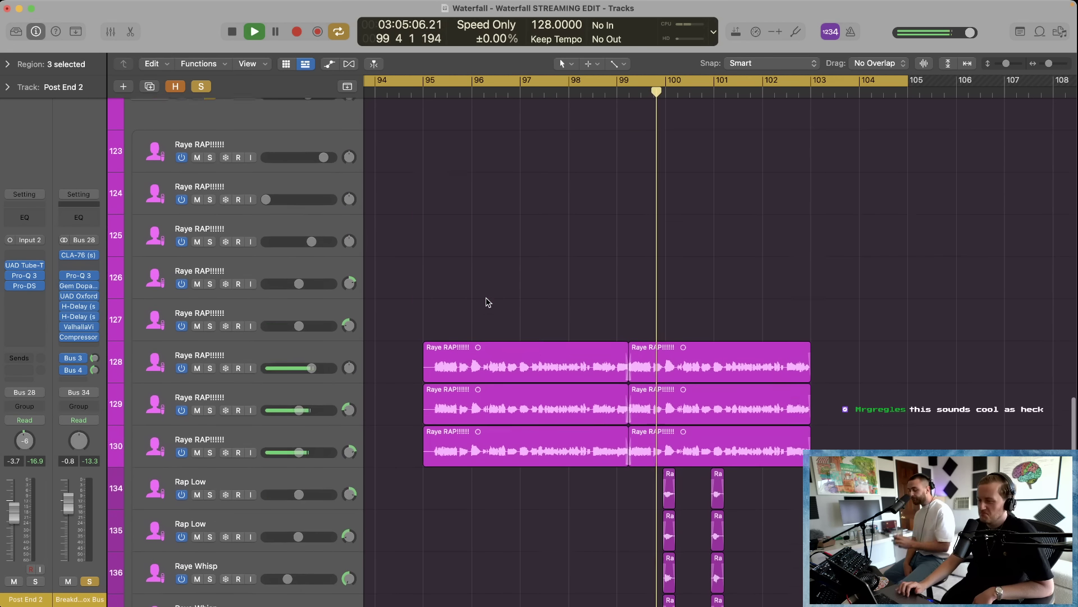
Step: Select the Rap Lead Bus to show its effects chain while listening to the Rap Low, Raye Whisp and Raye SHOUTS! layers
click(301, 151)
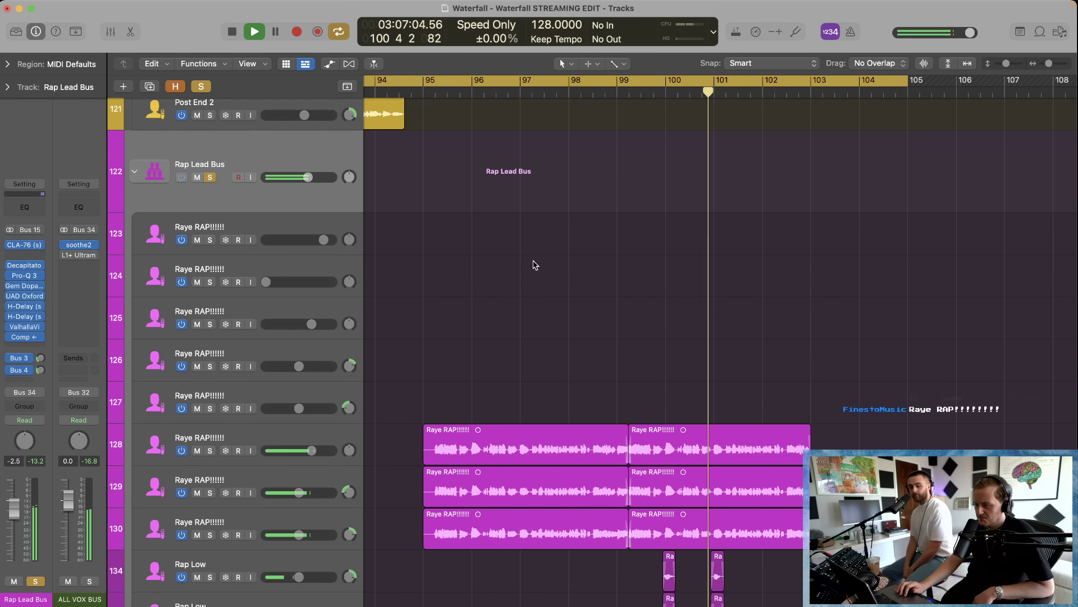
scroll(534, 265, down, 16)
scroll(534, 264, down, 3)
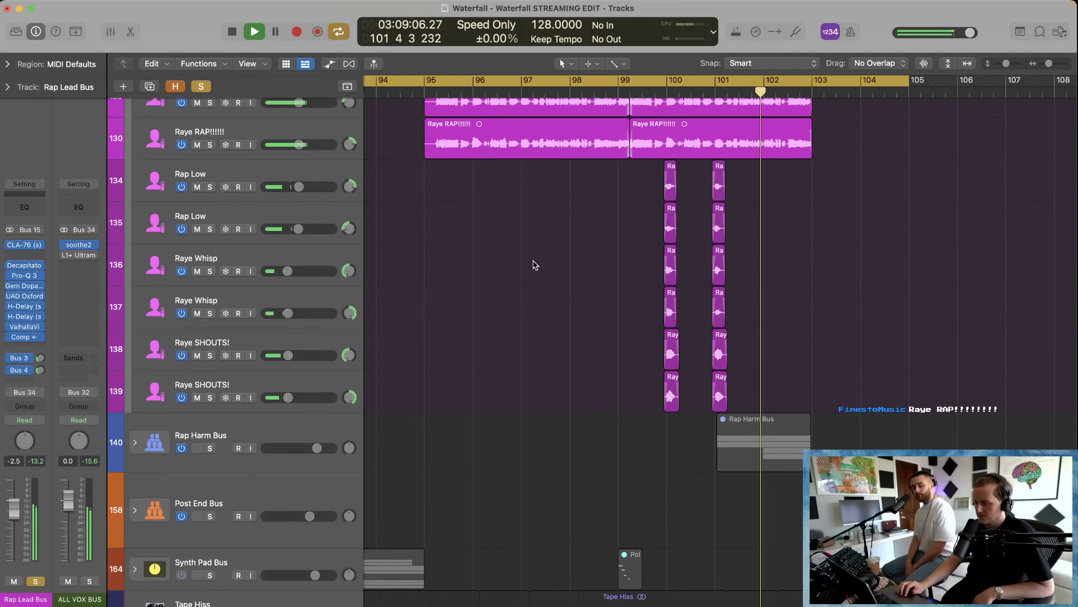
Step: Stop playback, turn off cycling, and place the playhead just after bar 99, where the second rap regions begin
key(space)
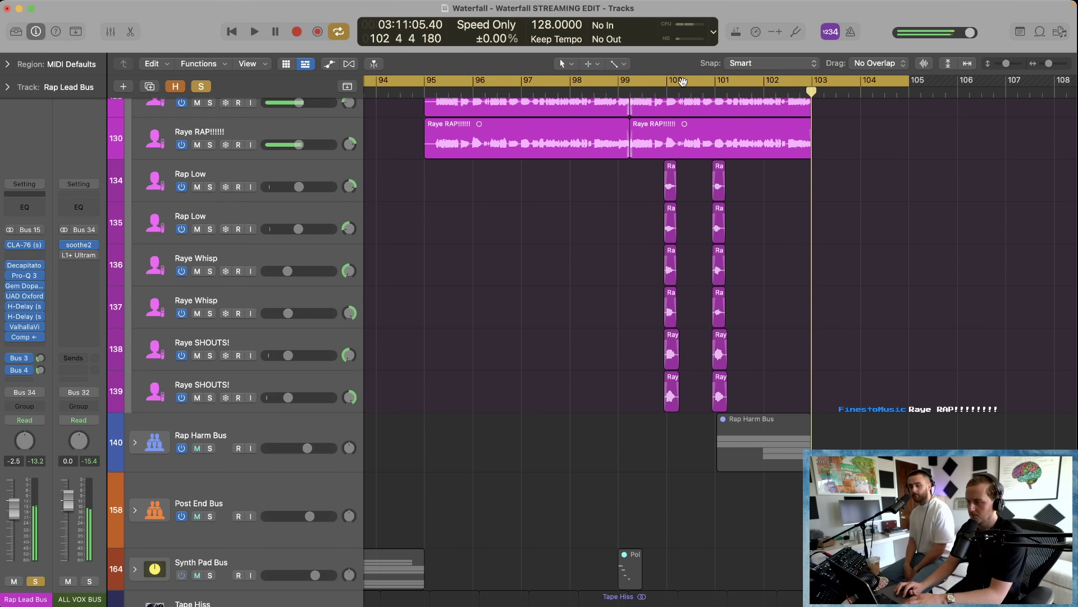
click(682, 81)
click(636, 92)
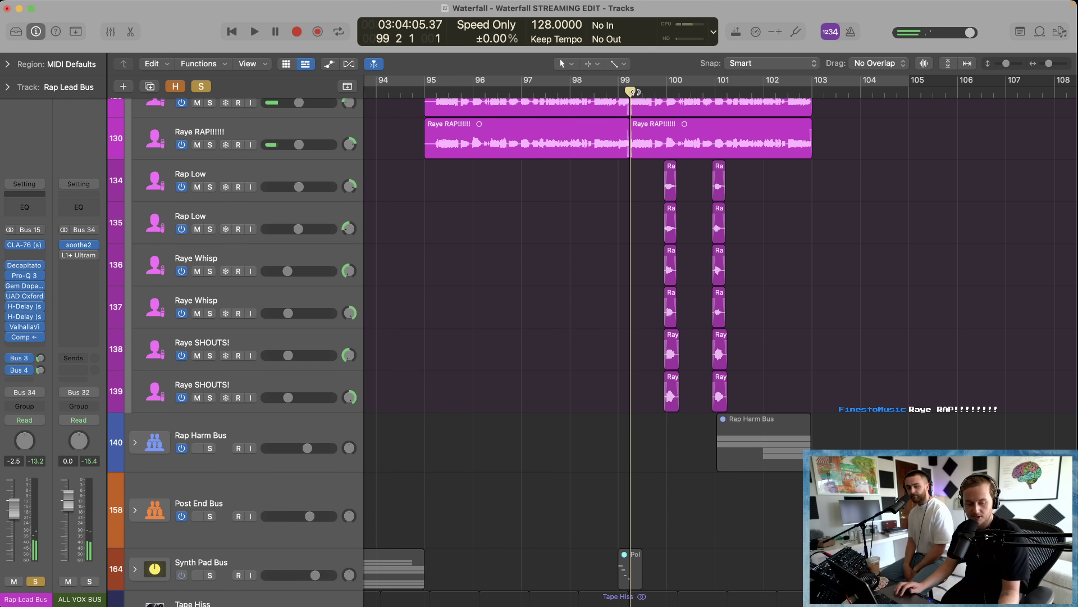
Step: Solo the Rap Harm Bus together with the rap leads and expand its stack to show the Raye Harm tracks
click(210, 448)
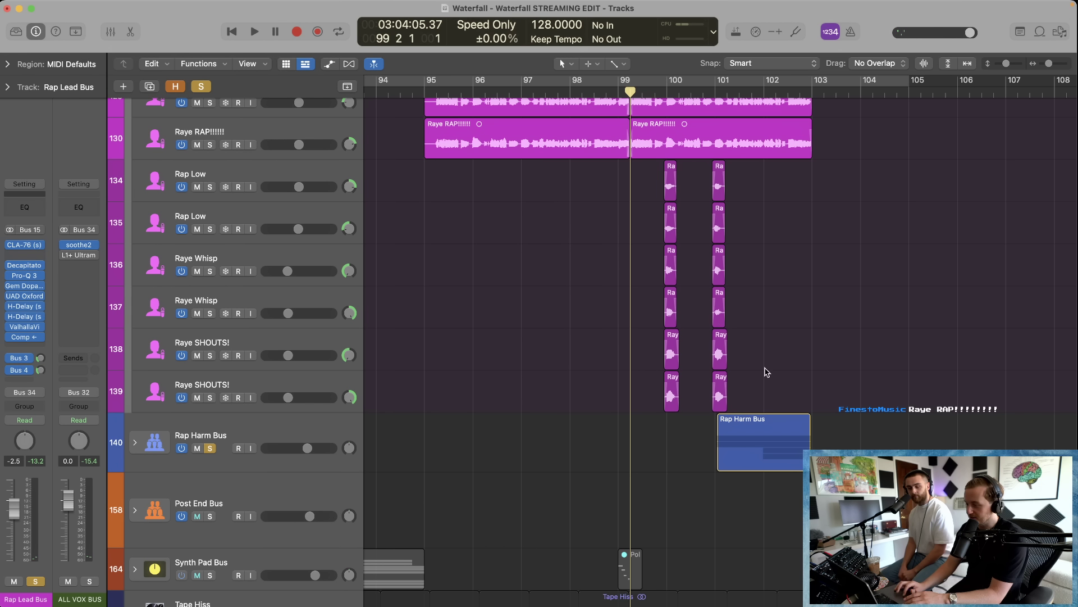
click(135, 442)
scroll(713, 475, down, 5)
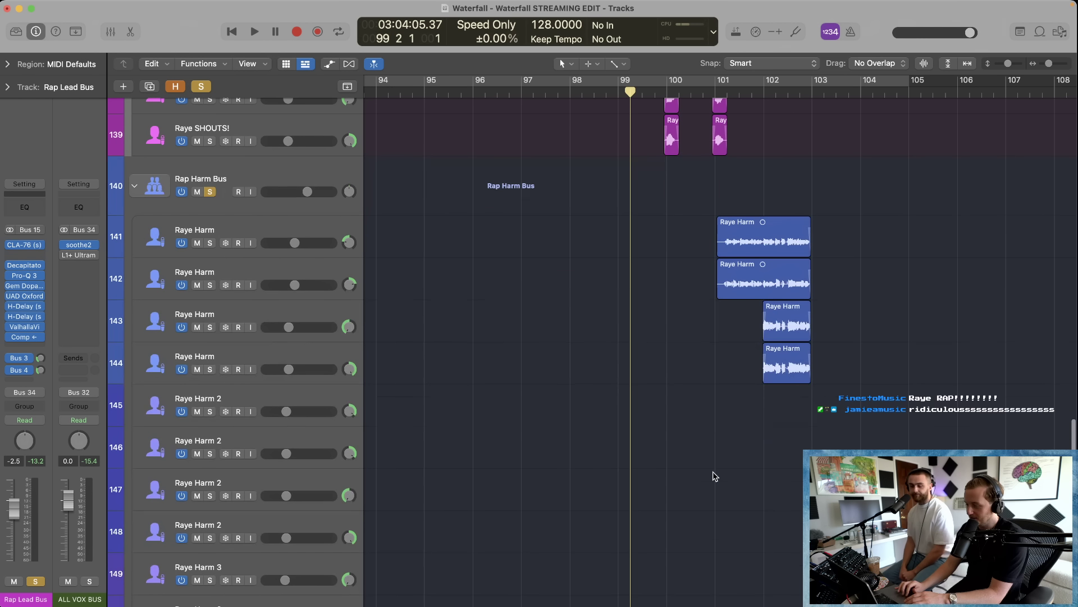
Step: Play the rap leads and Raye Harm harmonies together from bar 99 until just past bar 103
key(space)
scroll(786, 474, up, 1)
key(super+Right)
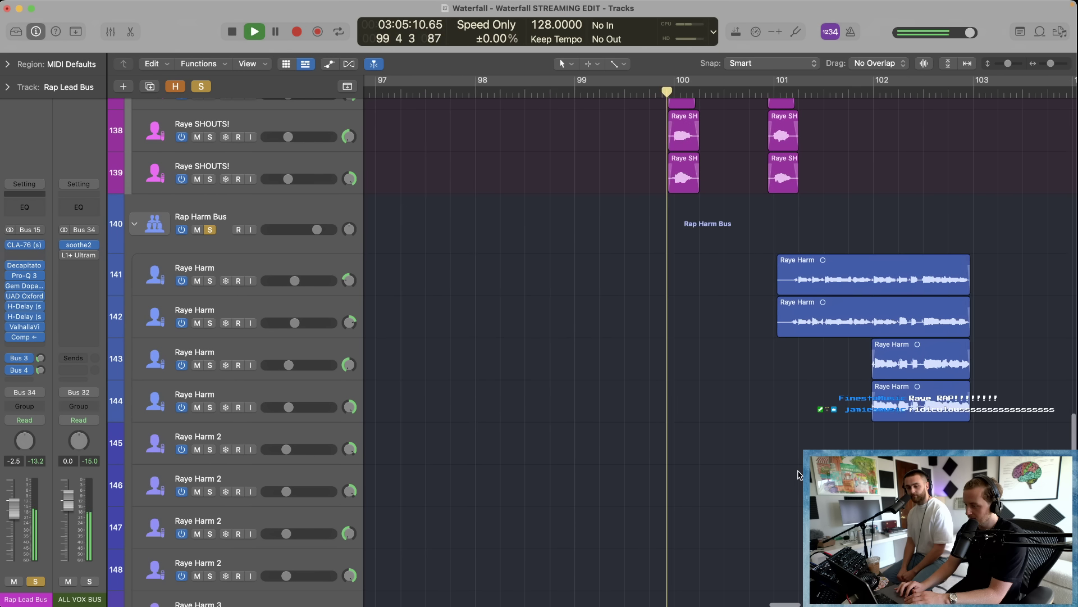
scroll(800, 475, right, 5)
scroll(800, 475, down, 1)
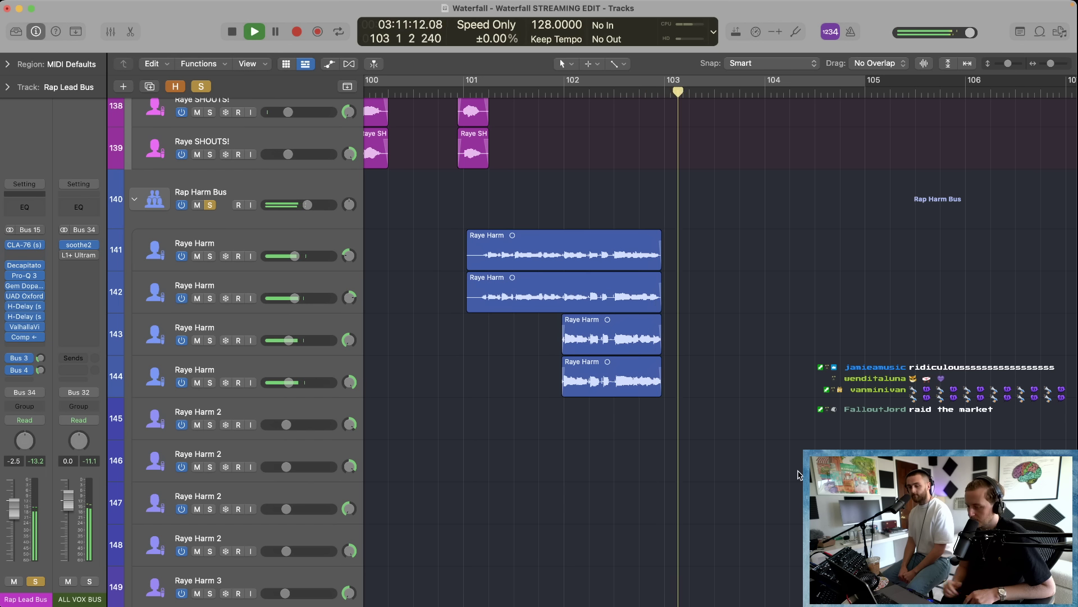
key(space)
Step: Look through the Raye Harm 2 to Raye Harm 5 tracks in the Rap Harm Bus stack
scroll(618, 436, down, 6)
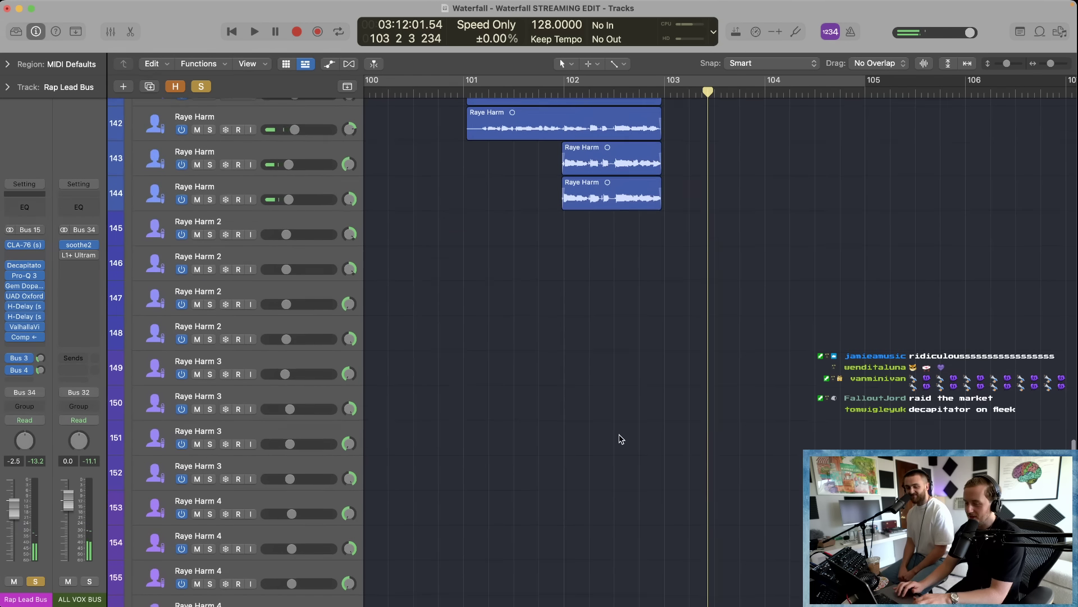
scroll(618, 436, down, 4)
scroll(620, 437, left, 3)
scroll(619, 437, down, 4)
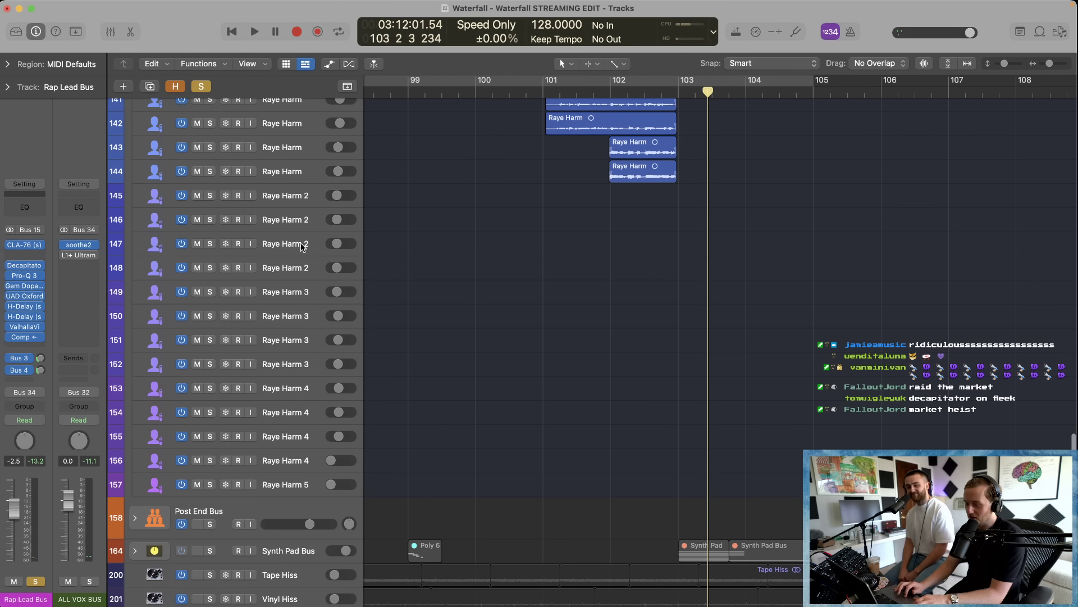
key(super+Left)
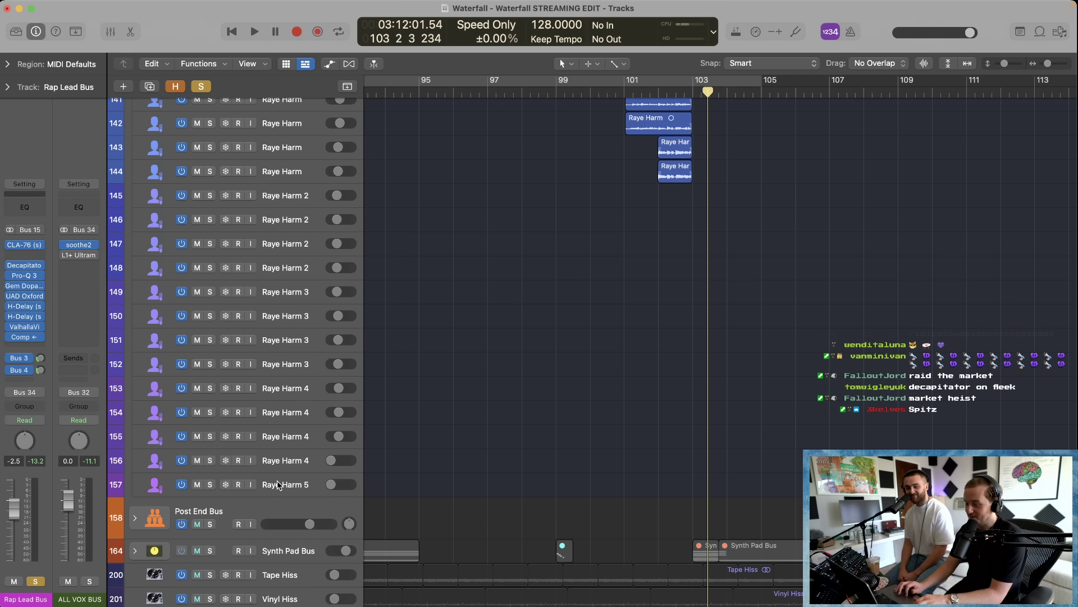
Step: Try turning off tracks 145 through 157, from Raye Harm 2 to Raye Harm 5, and turn them back on
click(281, 486)
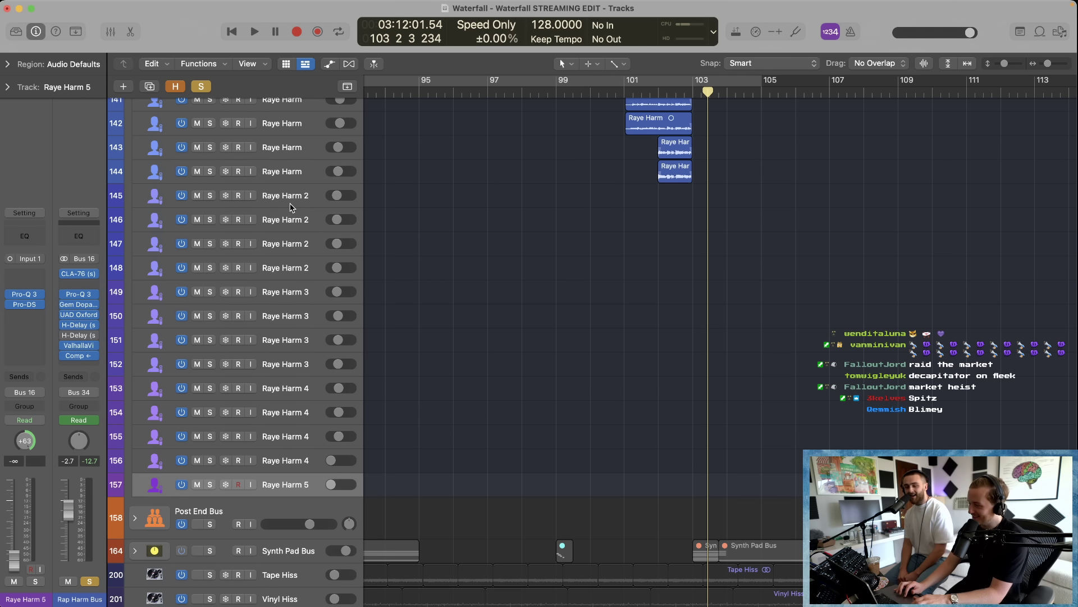
scroll(290, 208, up, 1)
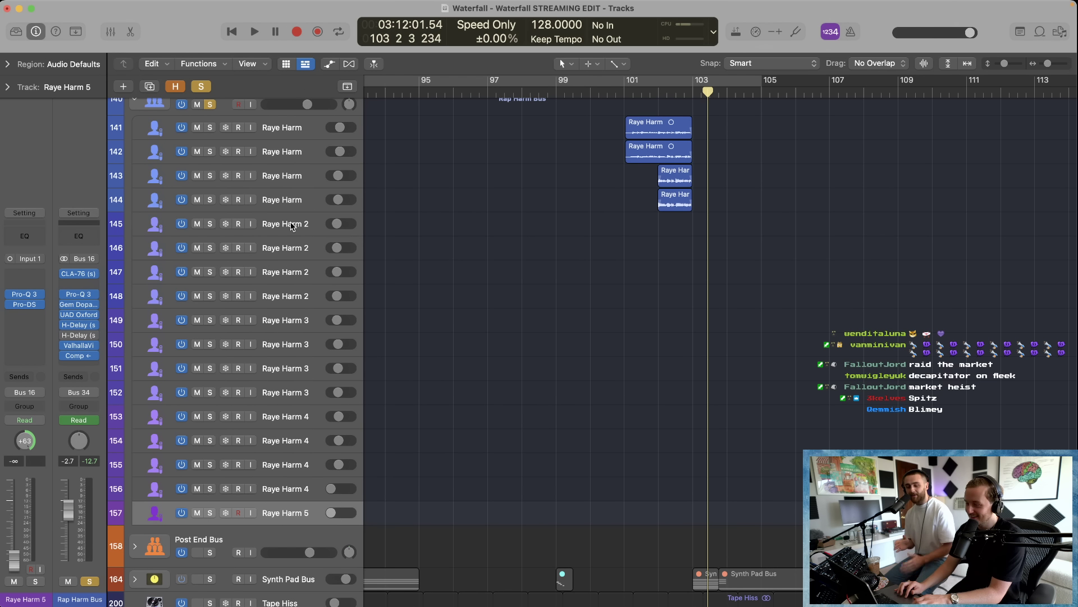
shift+click(292, 225)
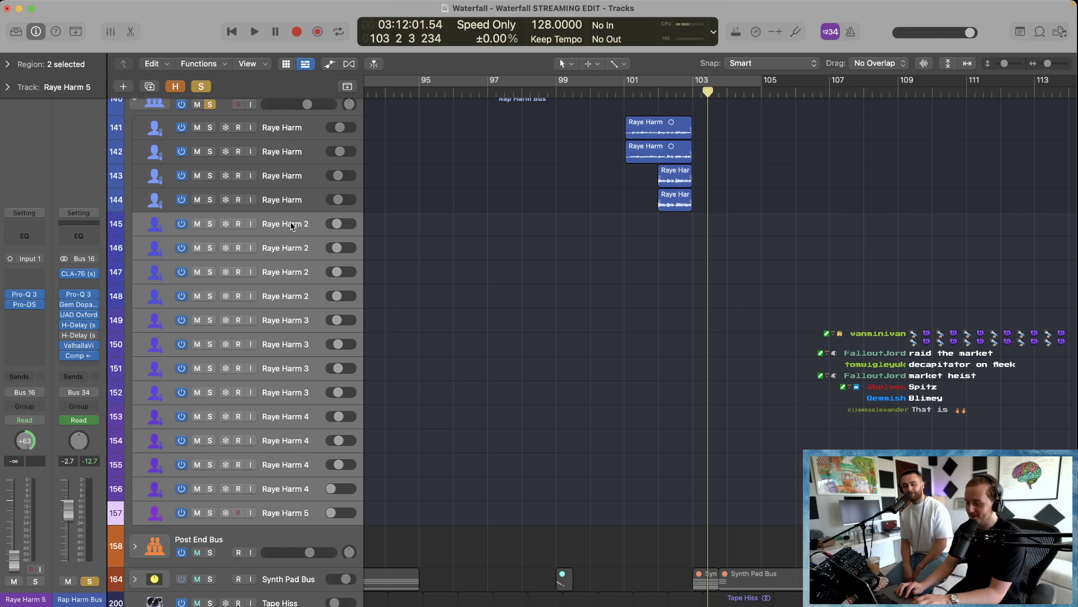
click(180, 223)
scroll(513, 345, down, 3)
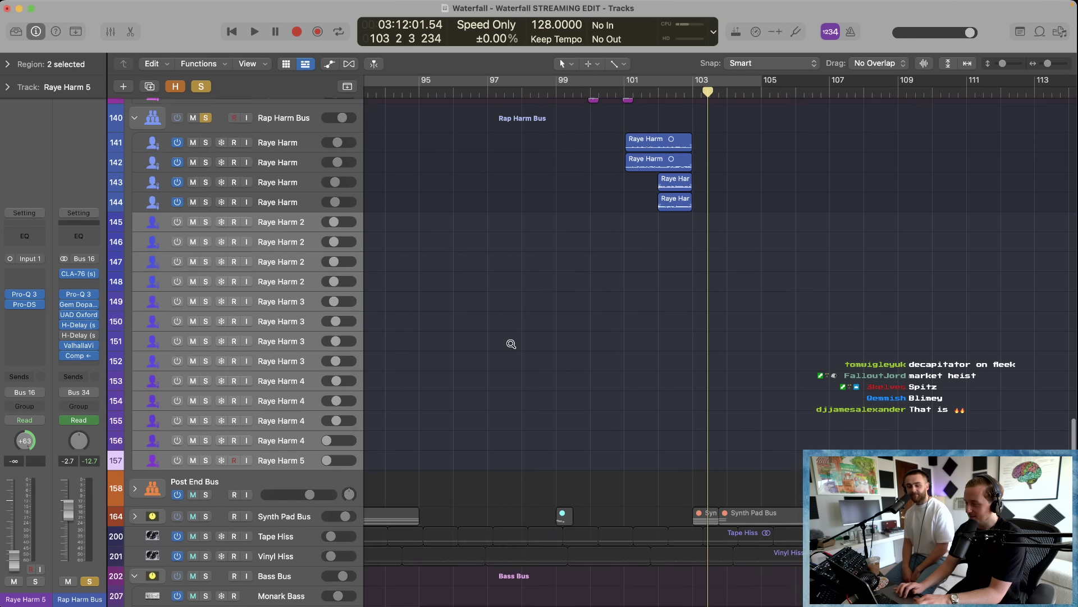
scroll(513, 346, left, 5)
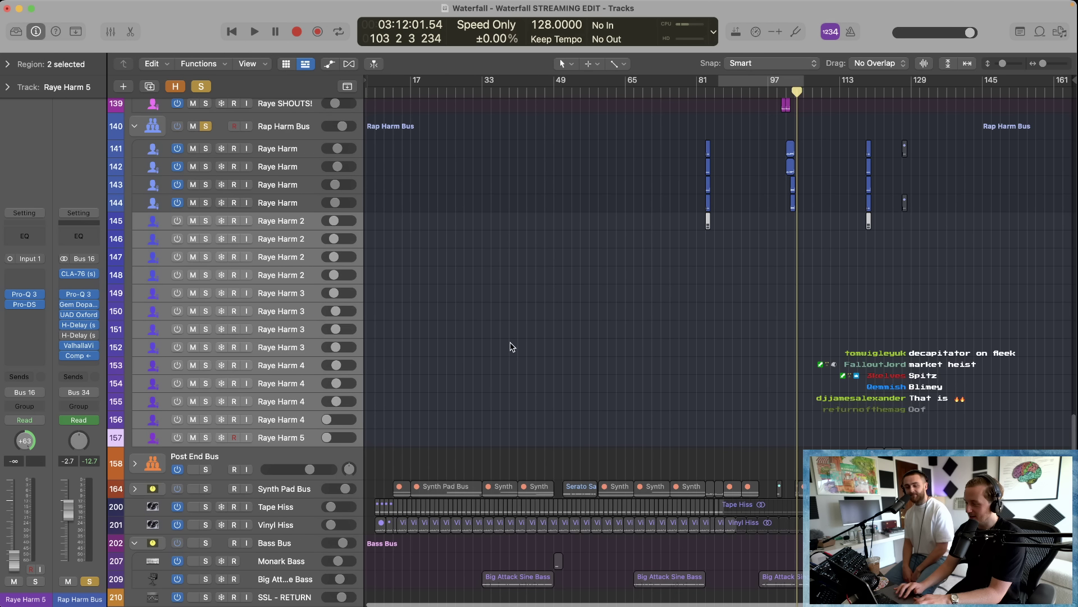
click(178, 221)
click(278, 223)
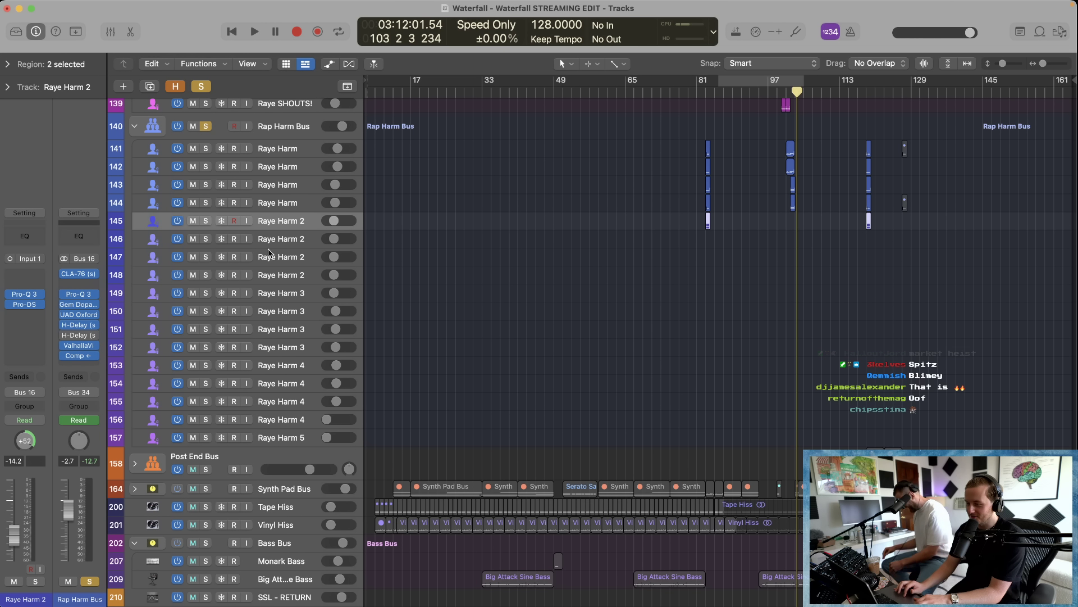
Step: Turn off the empty Raye Harm tracks 146 through 157 and hide them from the track list
click(274, 241)
shift+click(273, 437)
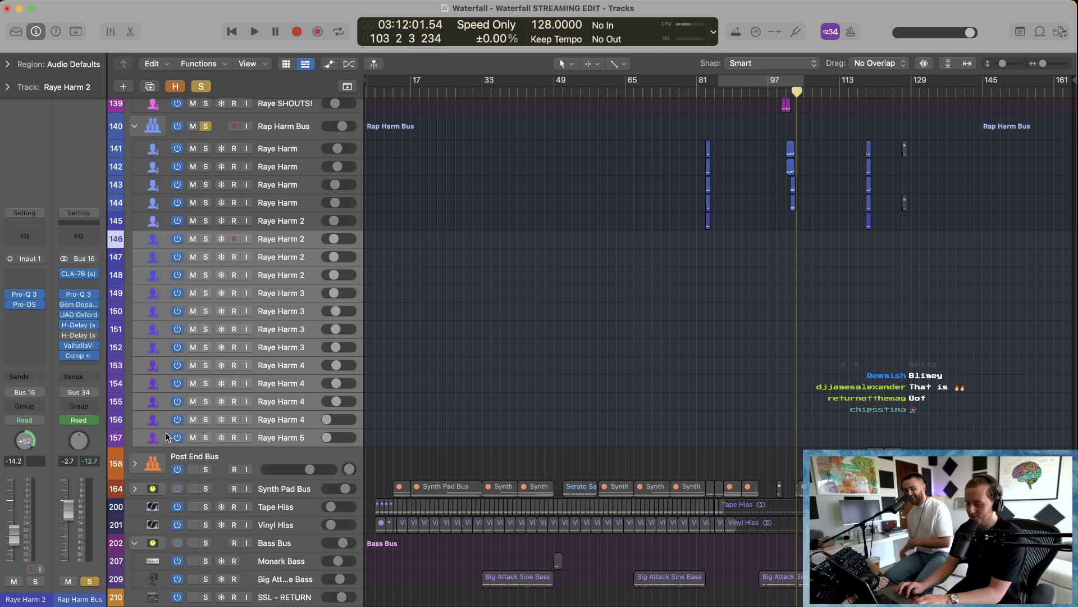
click(177, 437)
right_click(294, 278)
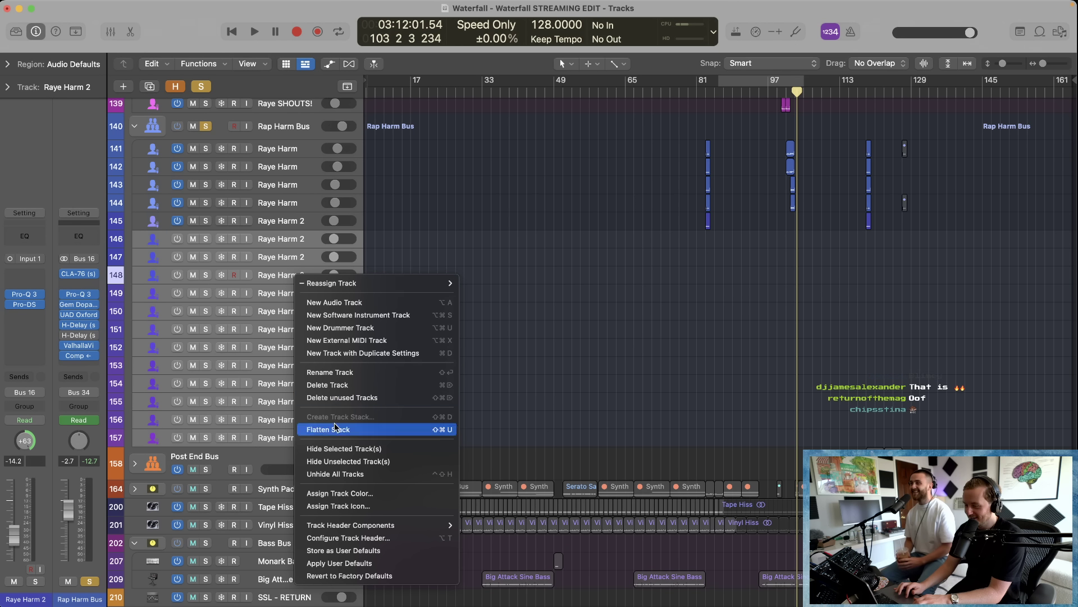
click(322, 449)
key(ctrl+h)
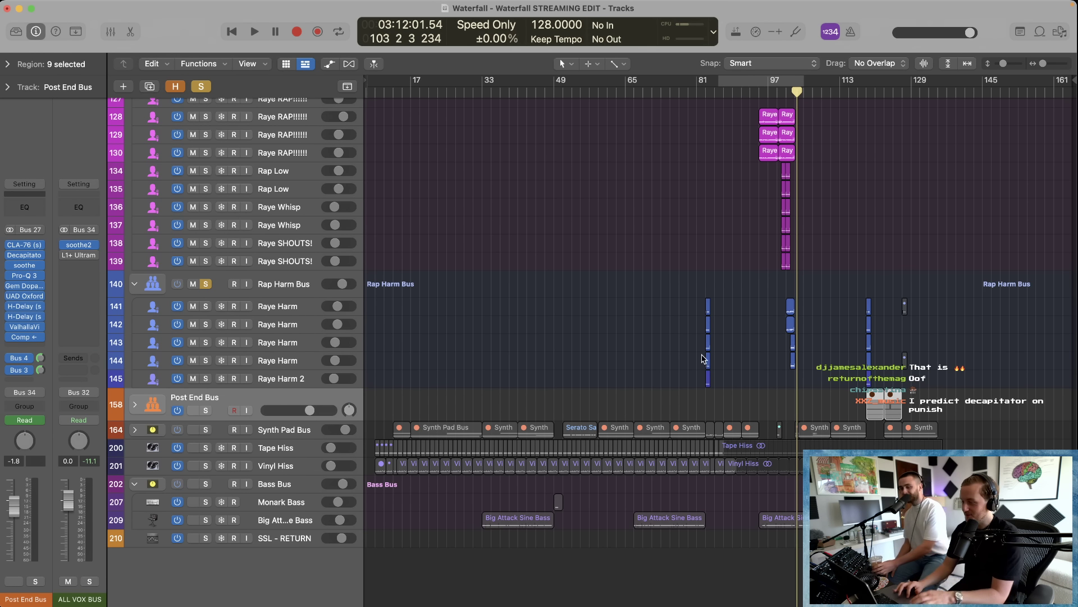
Step: Place the playhead at bar 94 beat 4, just before the Raye RAP!!!!!! regions of the Rap Lead Bus
scroll(702, 354, up, 3)
key(super+Right)
key(super+Right)
key(super+Right)
key(super+Right)
key(super+Right)
key(super+Right)
key(super+Right)
key(super+Right)
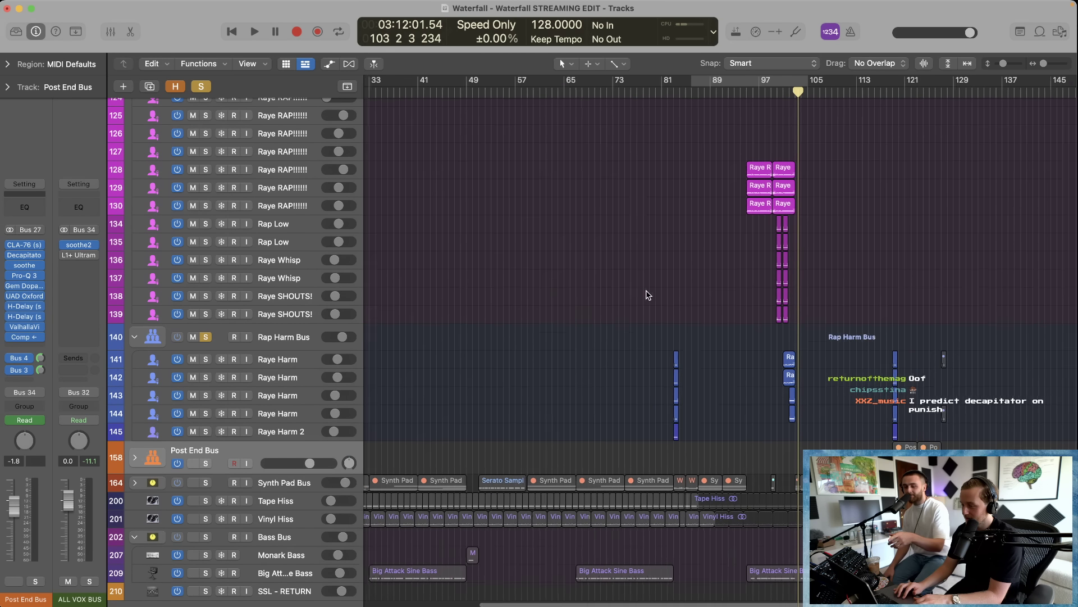
scroll(617, 286, left, 3)
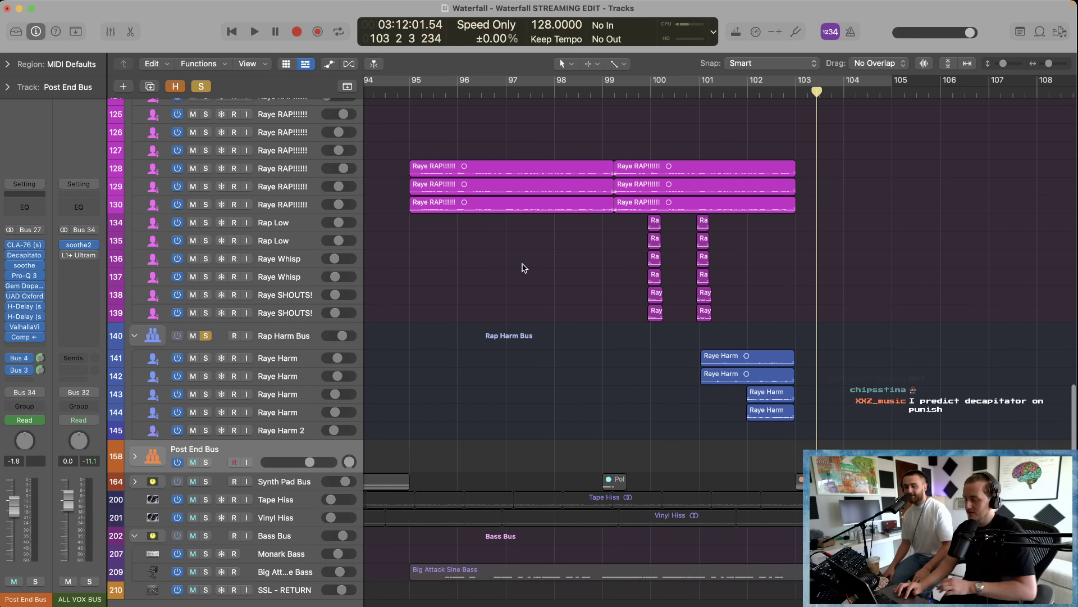
scroll(523, 267, down, 1)
scroll(523, 268, up, 3)
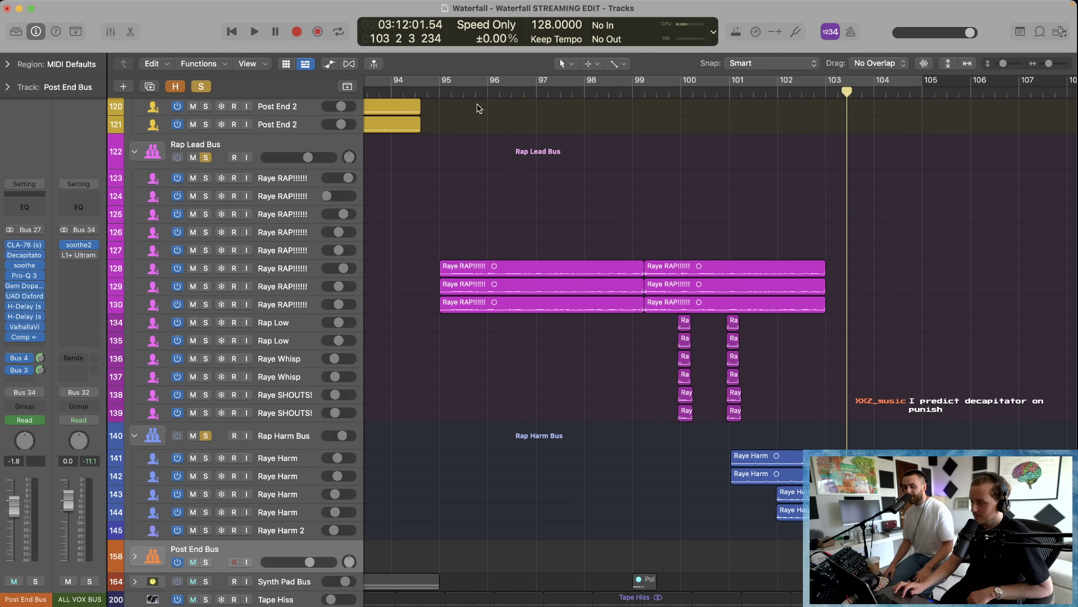
click(430, 88)
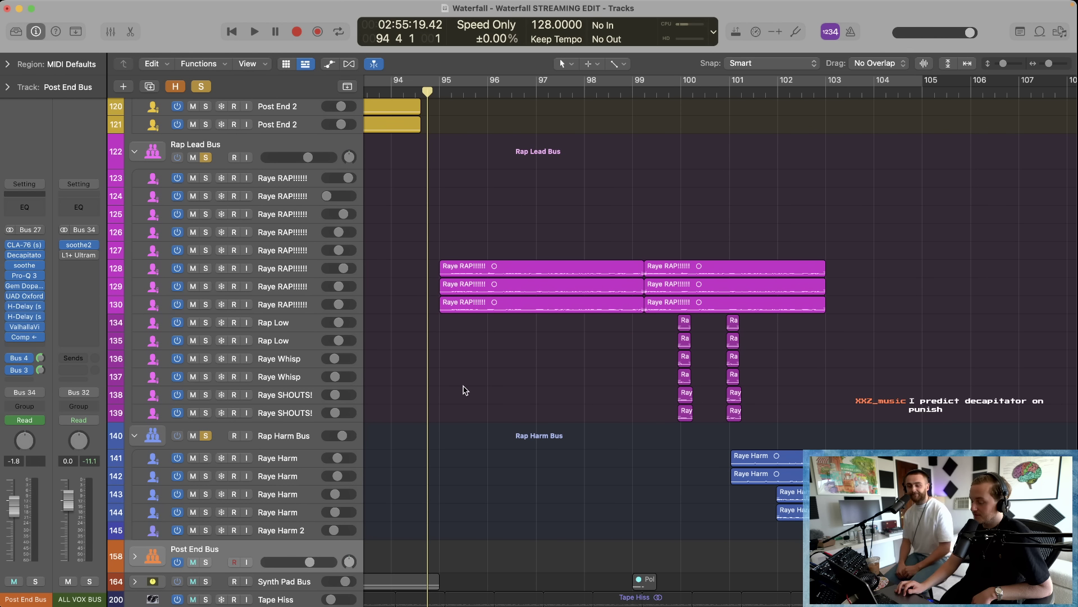
Step: Solo only the Rap Lead Bus and play the start of the rap, selecting Raye RAP!!!!!! track 128
click(201, 87)
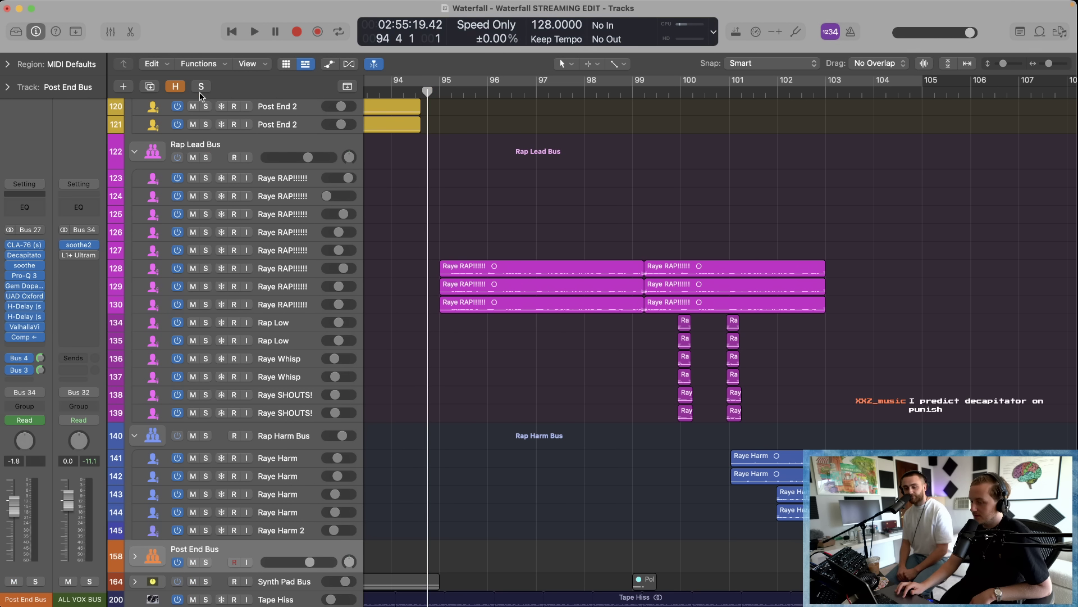
click(205, 157)
key(space)
click(288, 267)
key(space)
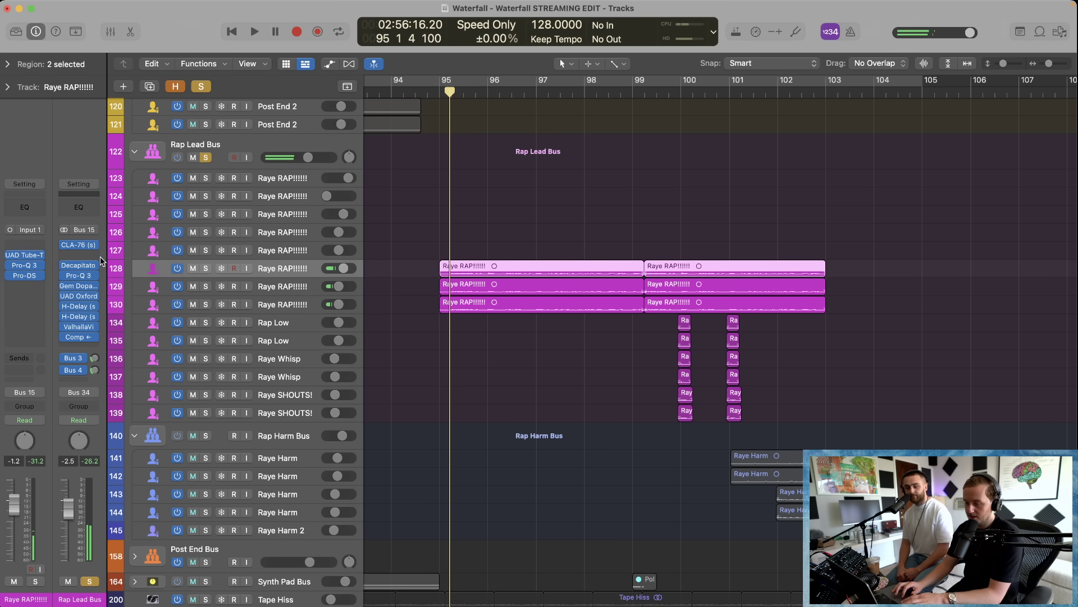
Step: Bypass every insert plug-in on the Rap Lead Bus and on Raye RAP!!!!!! track 128, keeping track 128 selected
click(62, 245)
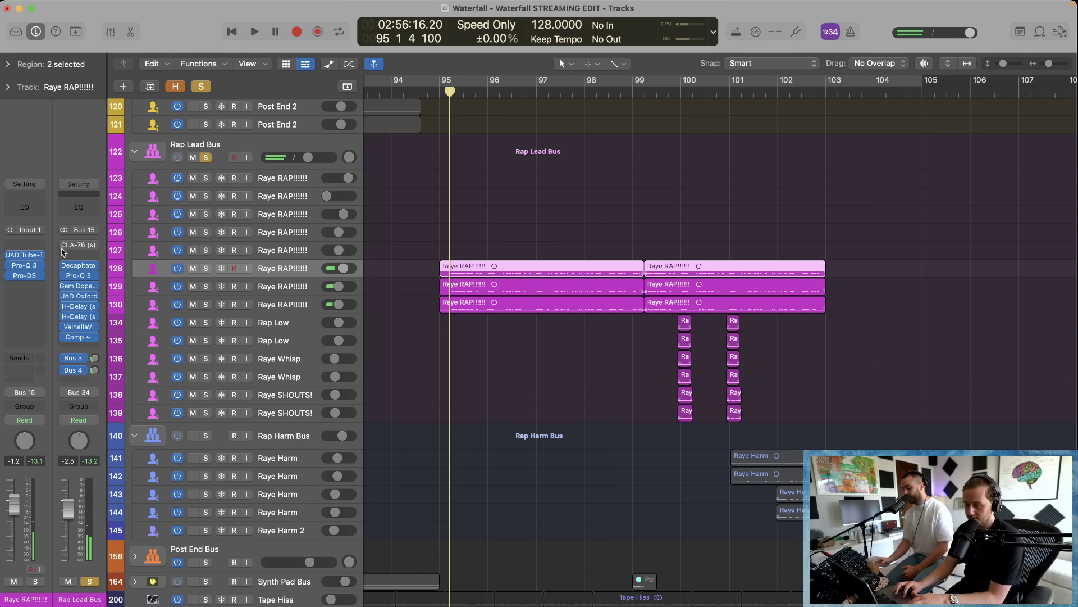
drag(62, 251, 62, 337)
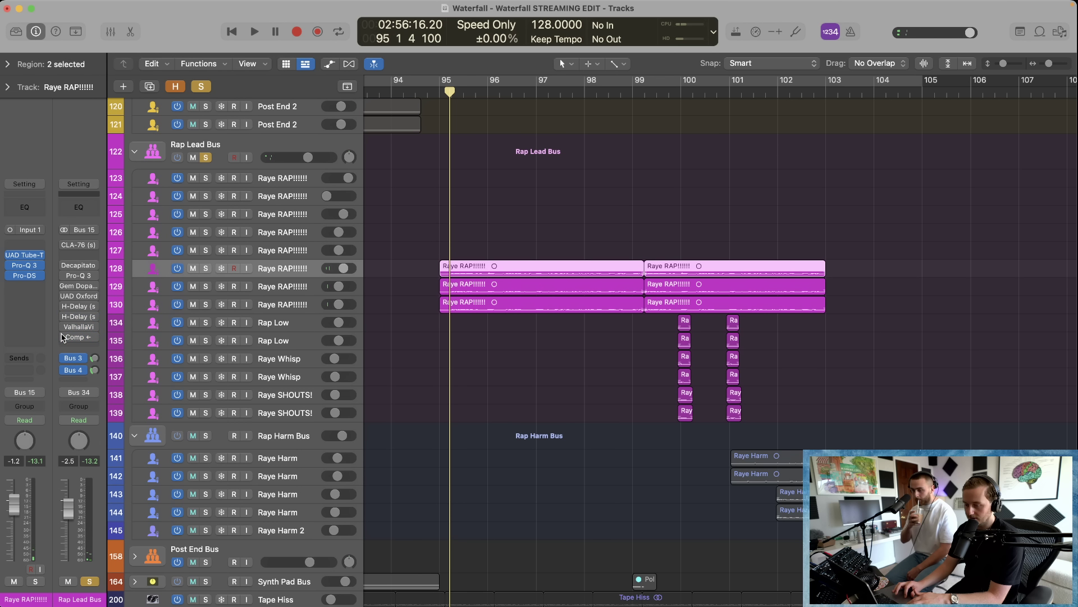
drag(8, 256, 8, 279)
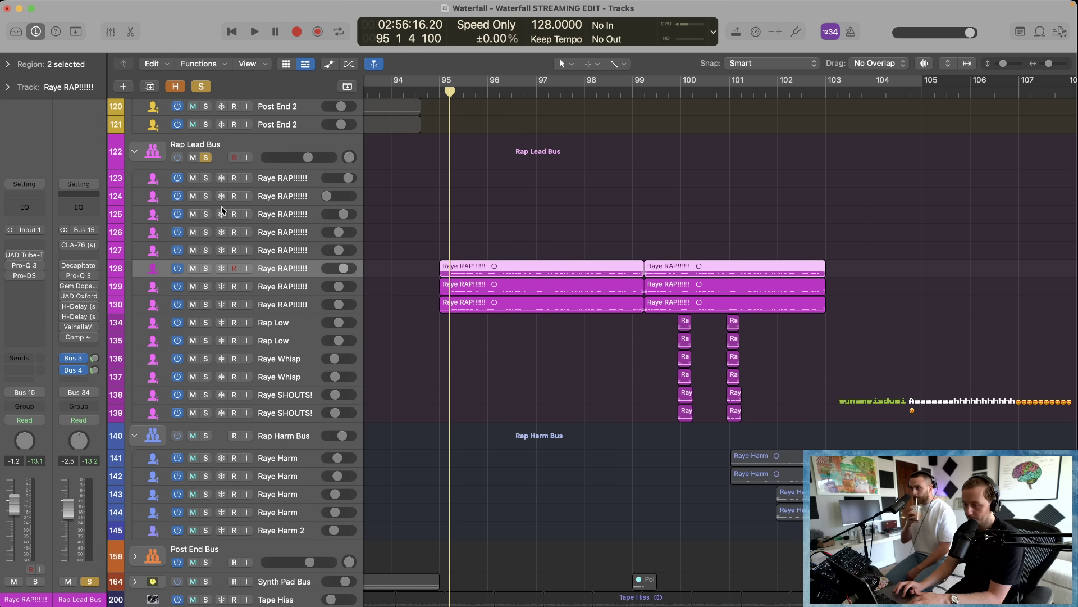
click(258, 143)
click(288, 272)
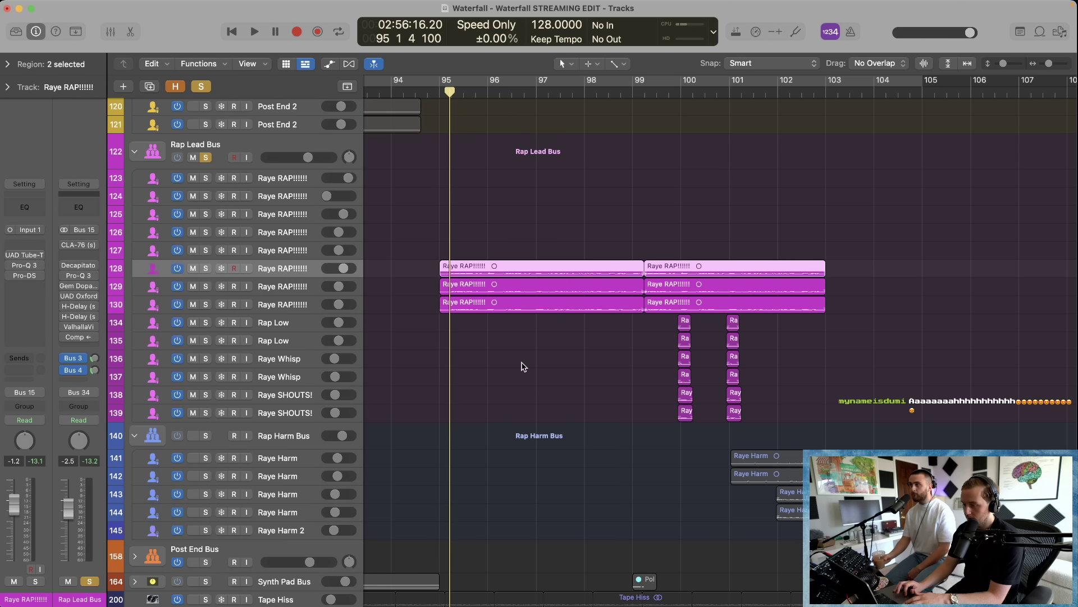
Step: Mute Raye RAP!!!!!! tracks 129 and 130 and listen to the dry lead in a loop from bar 95 to about bar 103
key(space)
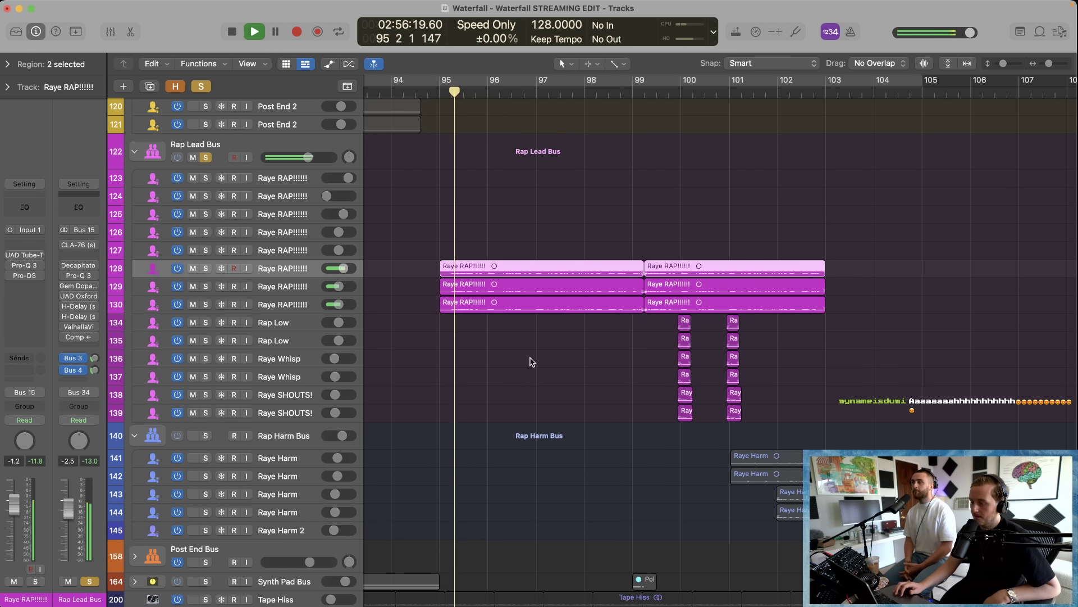
drag(192, 286, 194, 302)
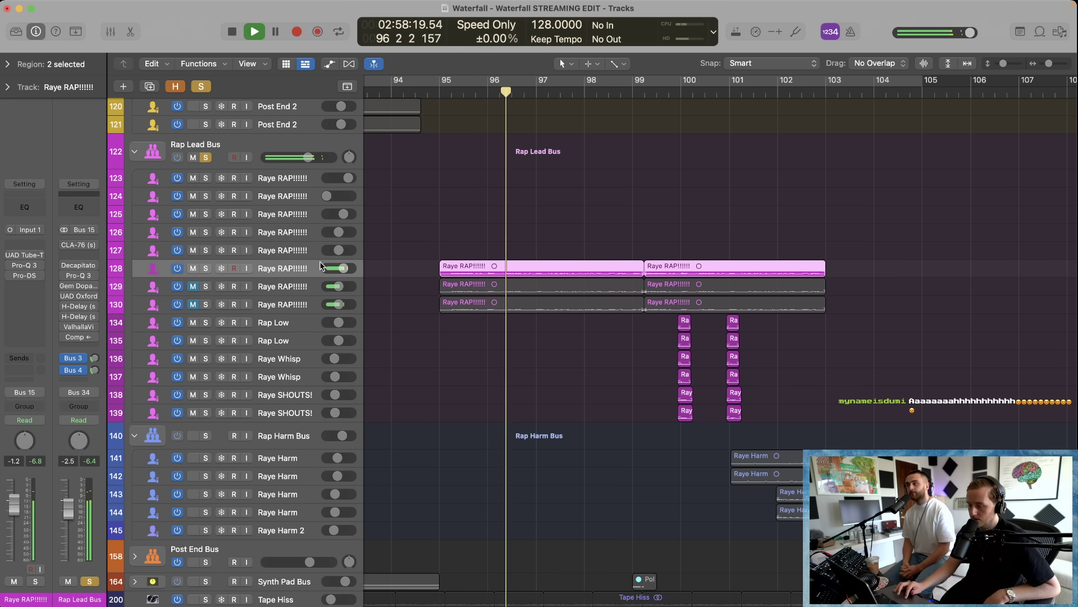
drag(440, 83, 854, 110)
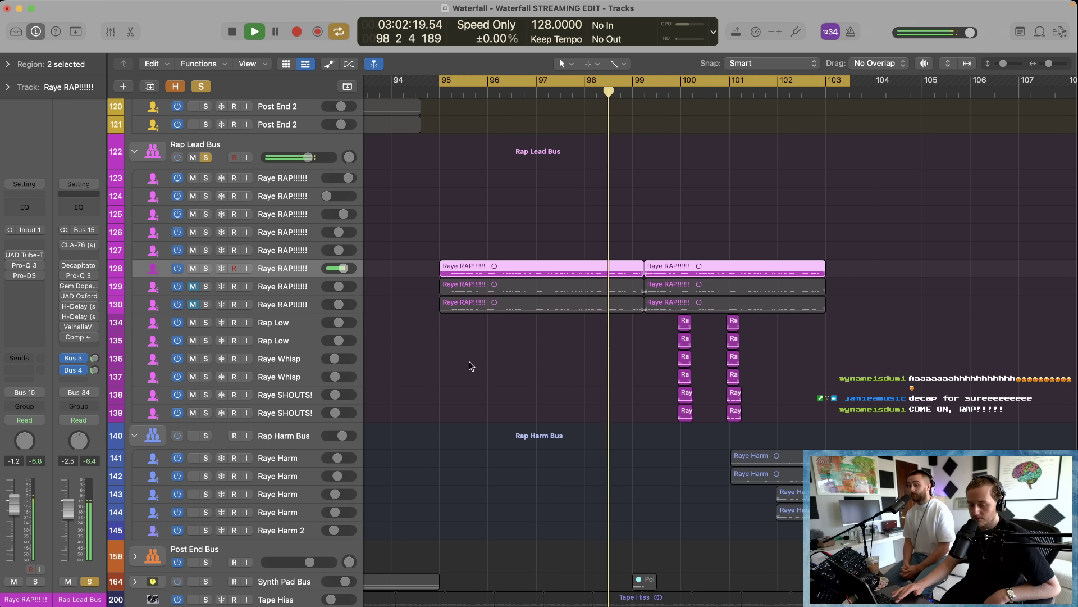
key(space)
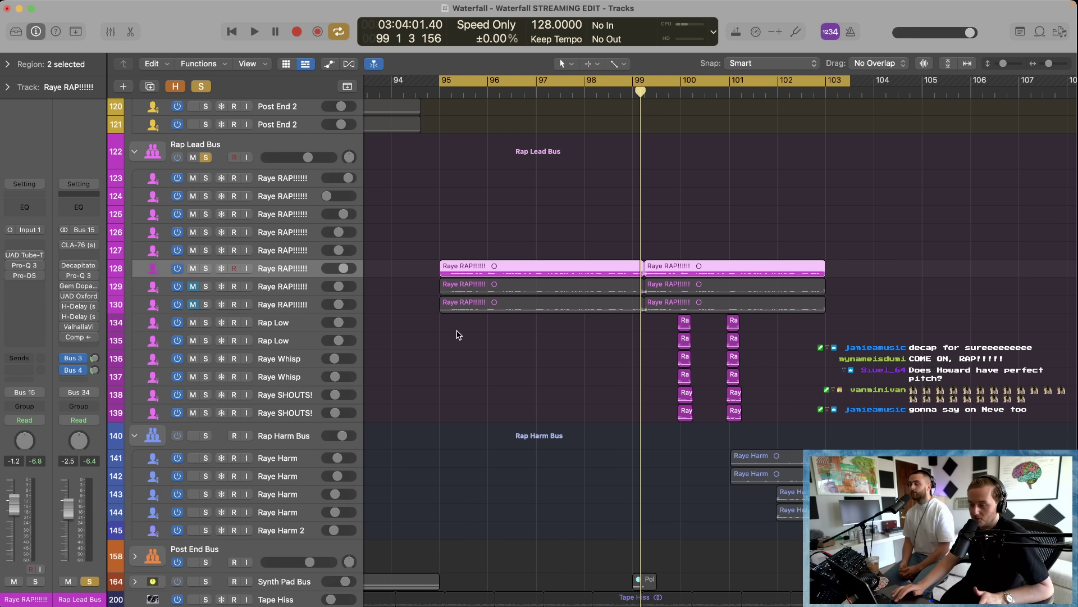
key(shift+Return)
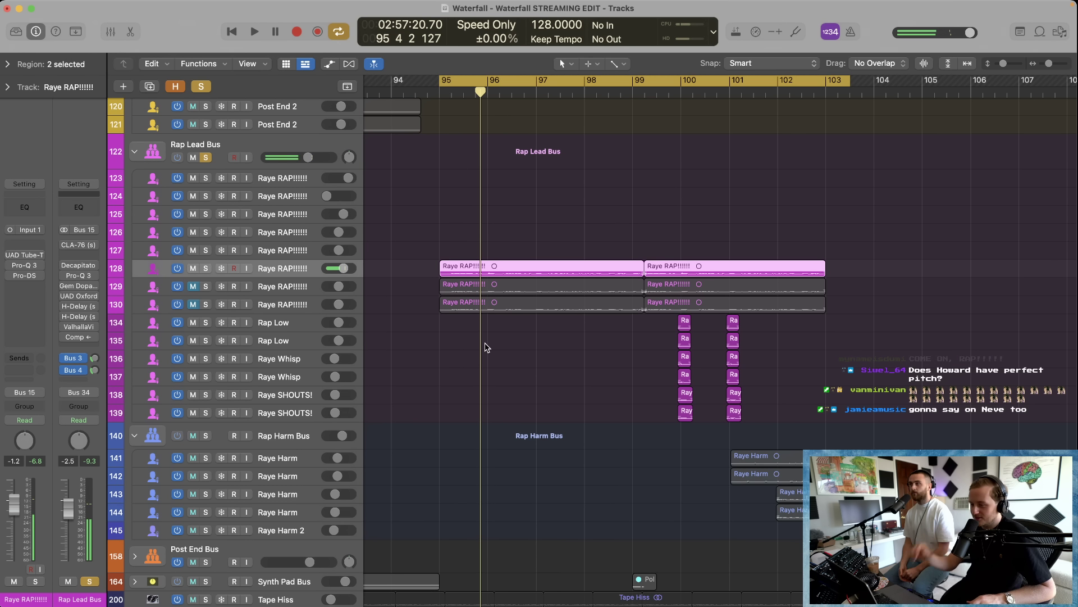
Step: Re-enable the UAD Tube-T, Pro-Q 3 and Pro-DS inserts on track 128, inspecting the Pro-Q 3 curve
mouse_move(10, 258)
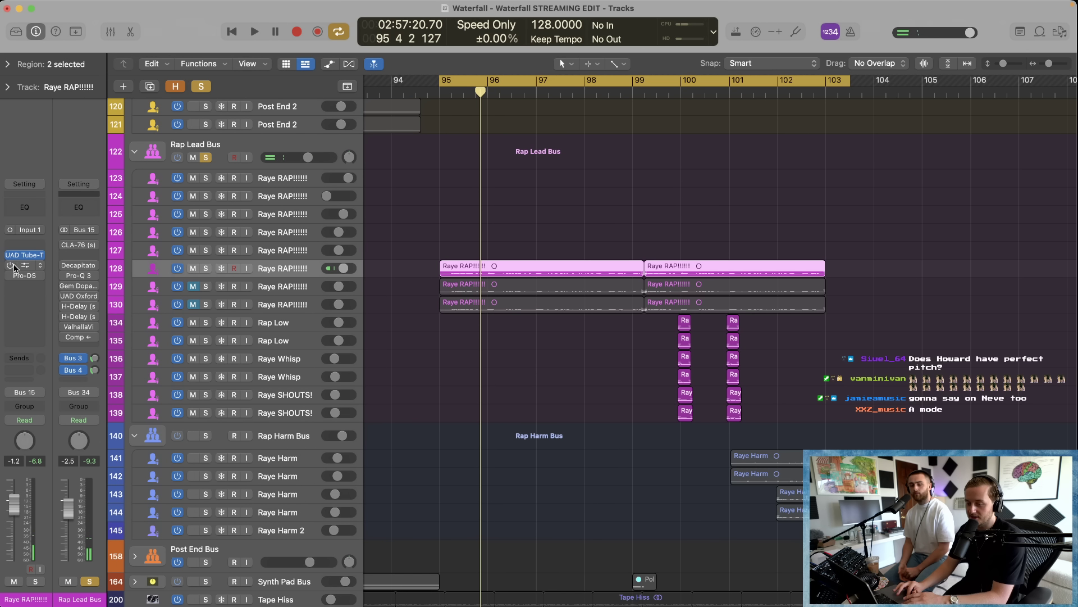
click(25, 269)
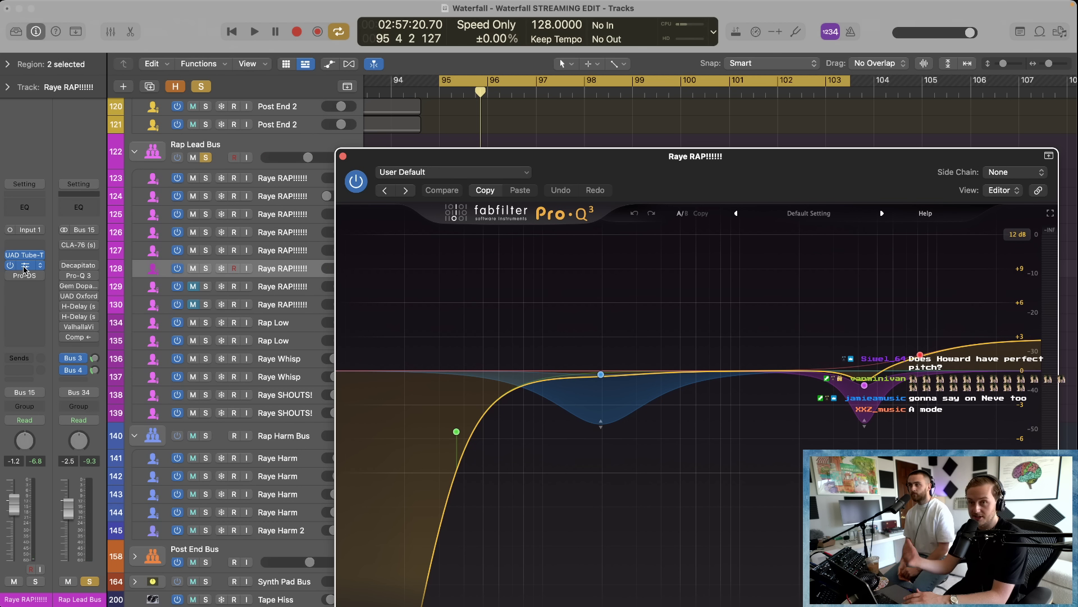
click(343, 157)
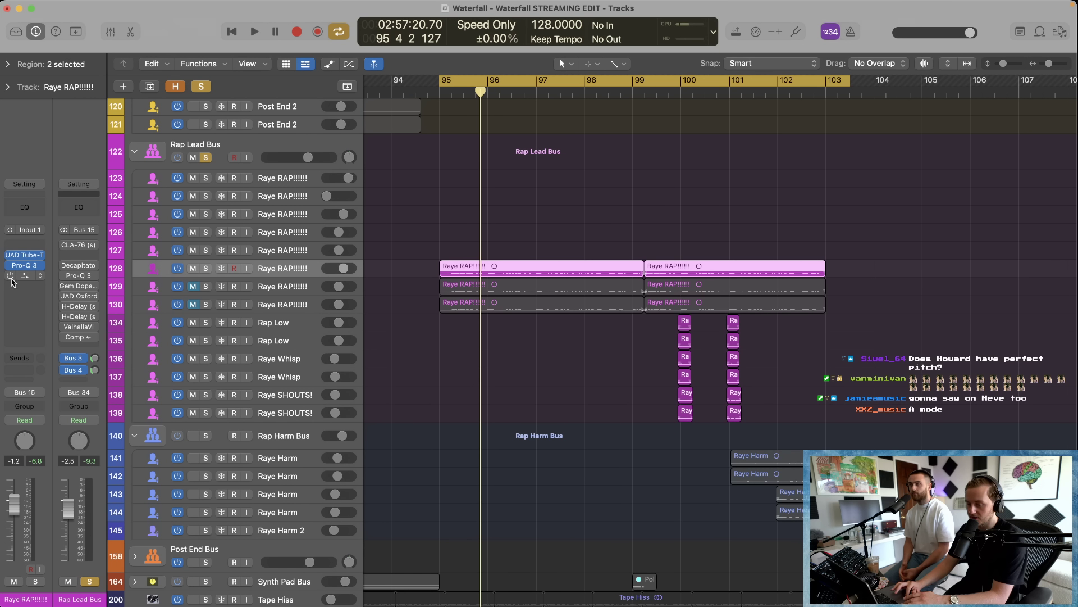
Step: Re-enable the CLA-76 compressor on the Rap Lead Bus and listen to the loop with tracks 129 and 130 unmuted
click(76, 245)
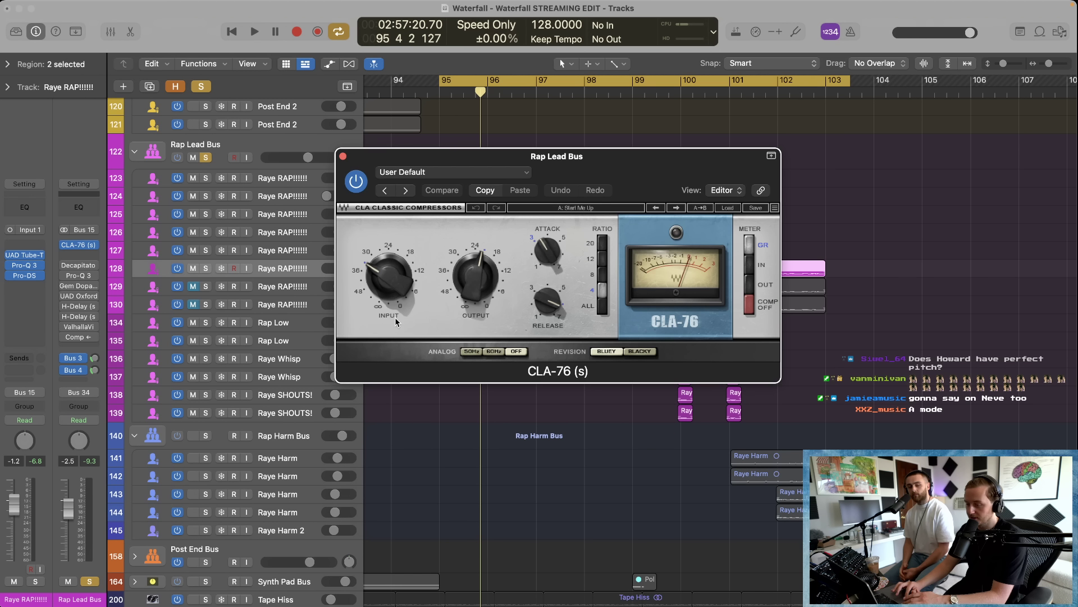
key(space)
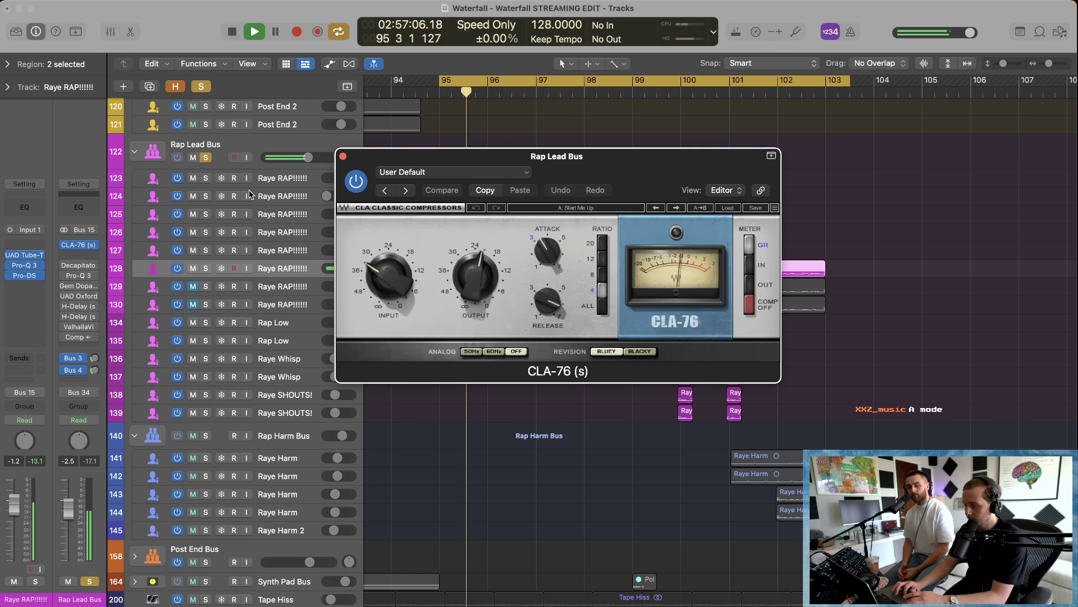
click(343, 156)
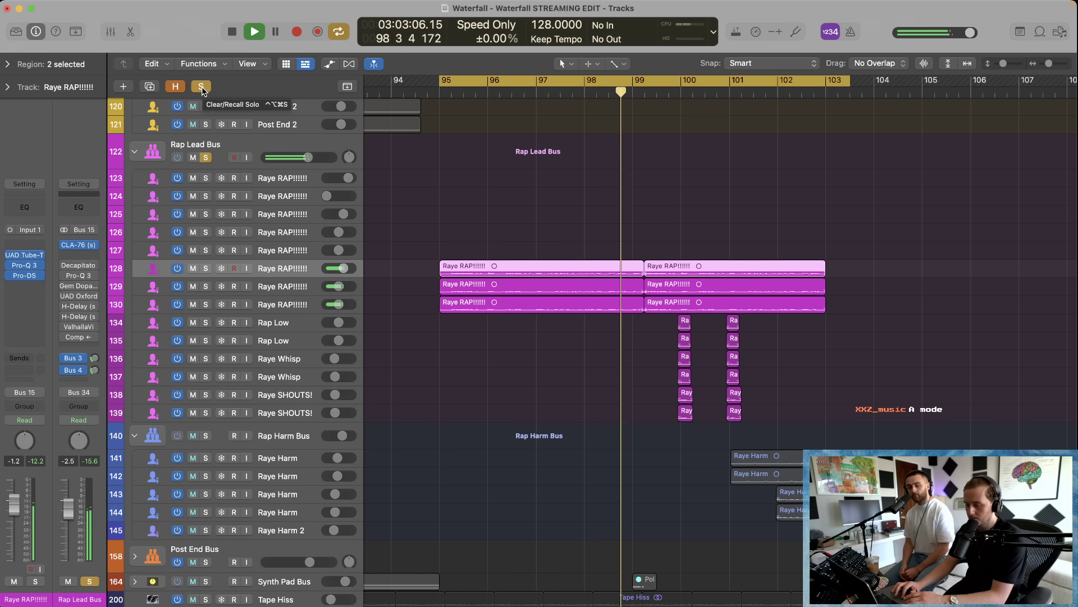
key(space)
Step: Re-enable the Rap Lead Bus inserts from Pro-Q 3 down to Comp, leaving Decapitator bypassed, and play the loop unsoloed
mouse_move(64, 278)
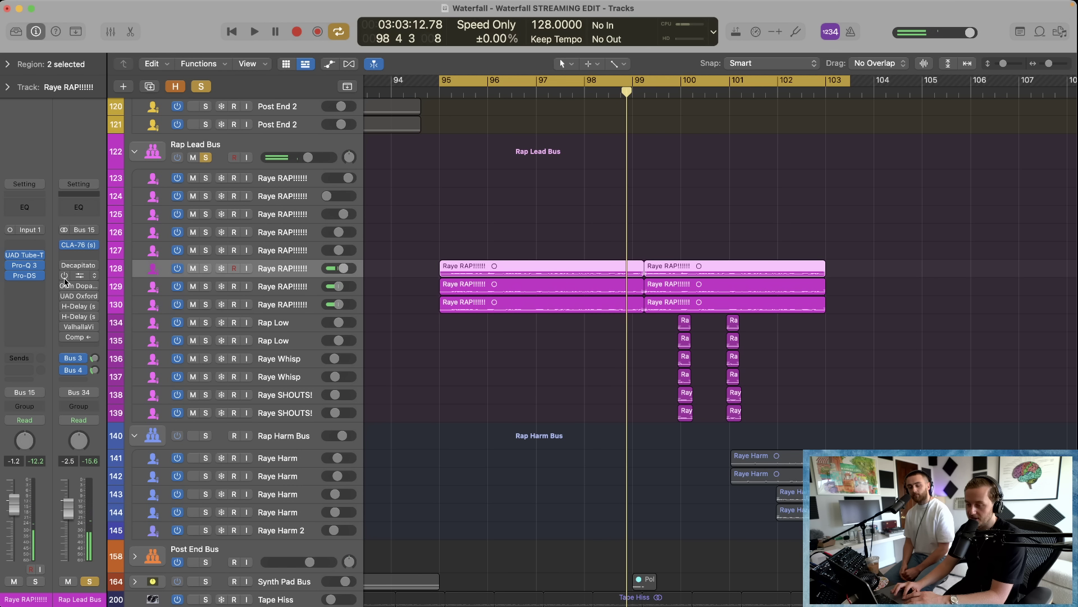
click(201, 86)
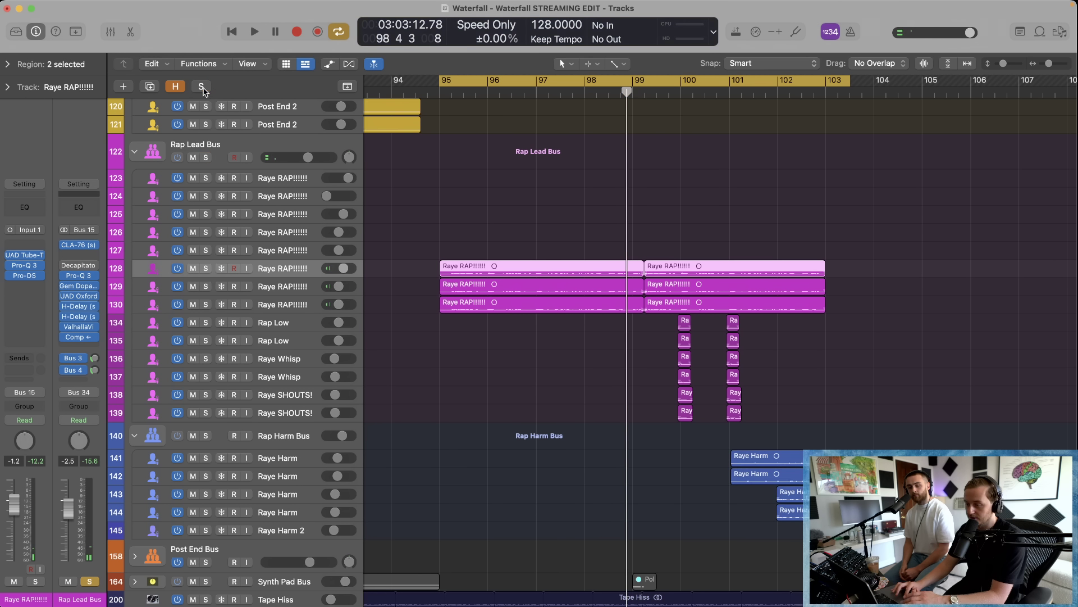
key(space)
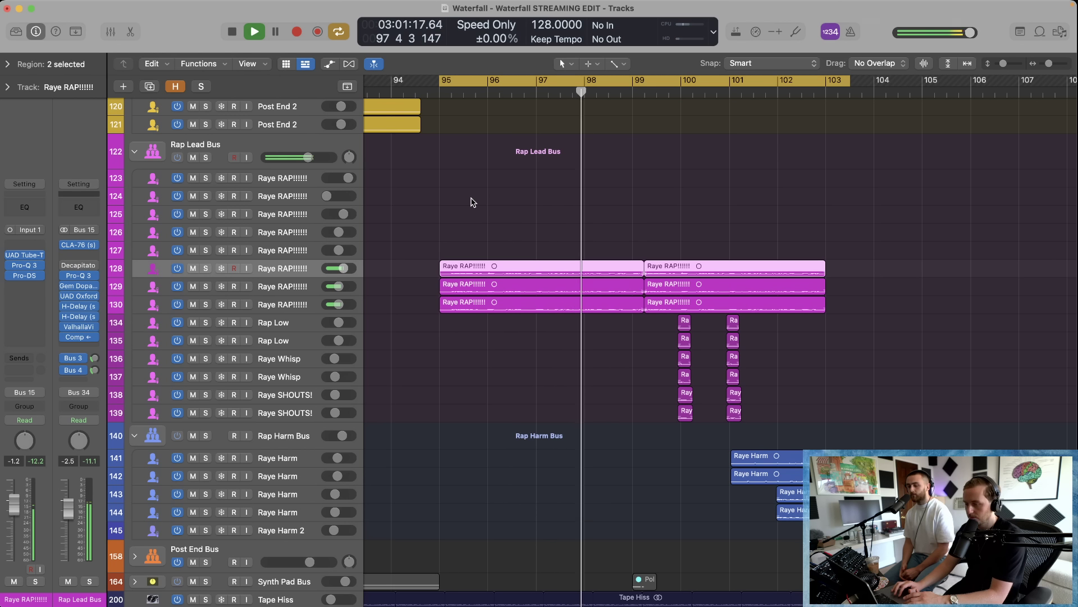
Step: Stop playback, open the Decapitator on the Rap Lead Bus, and switch the plug-in on
key(space)
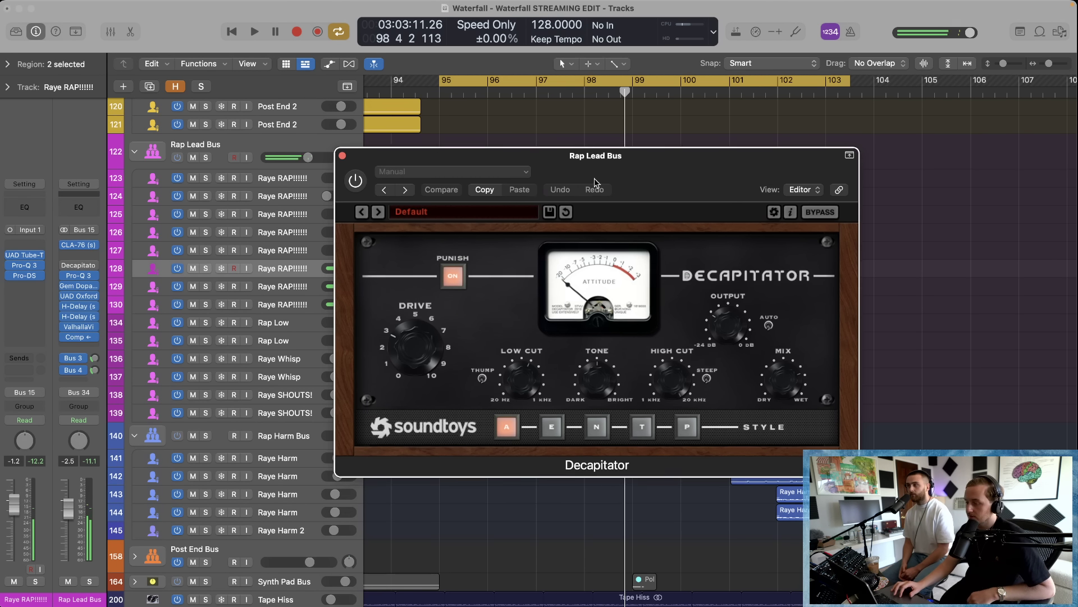
drag(594, 180, 540, 148)
click(301, 153)
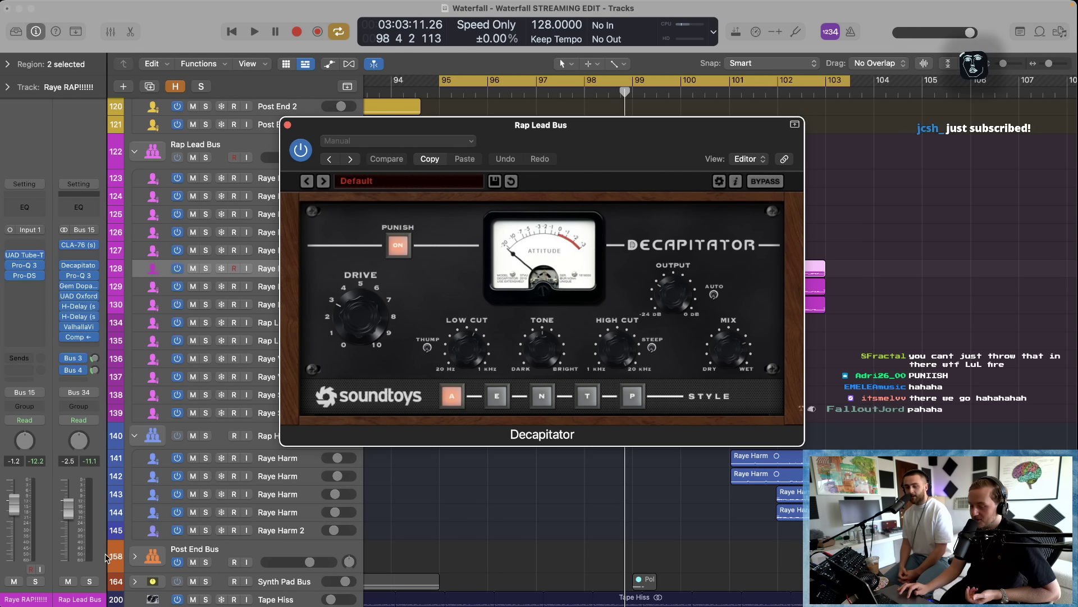
Step: Solo the Rap Lead Bus and compare the loop with the Decapitator bypassed and switched back on
click(90, 581)
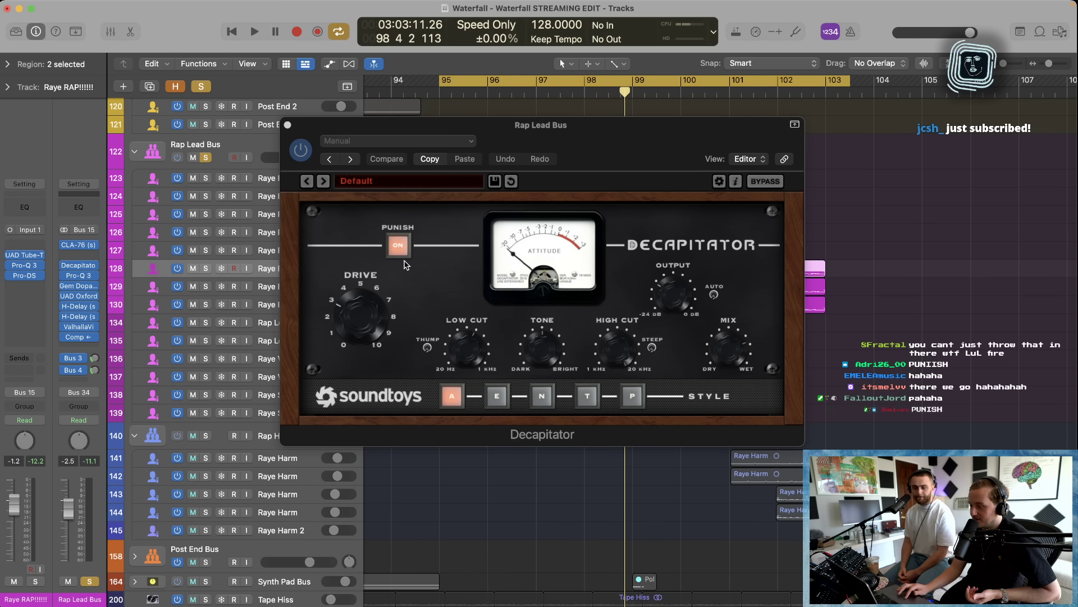
click(306, 150)
key(space)
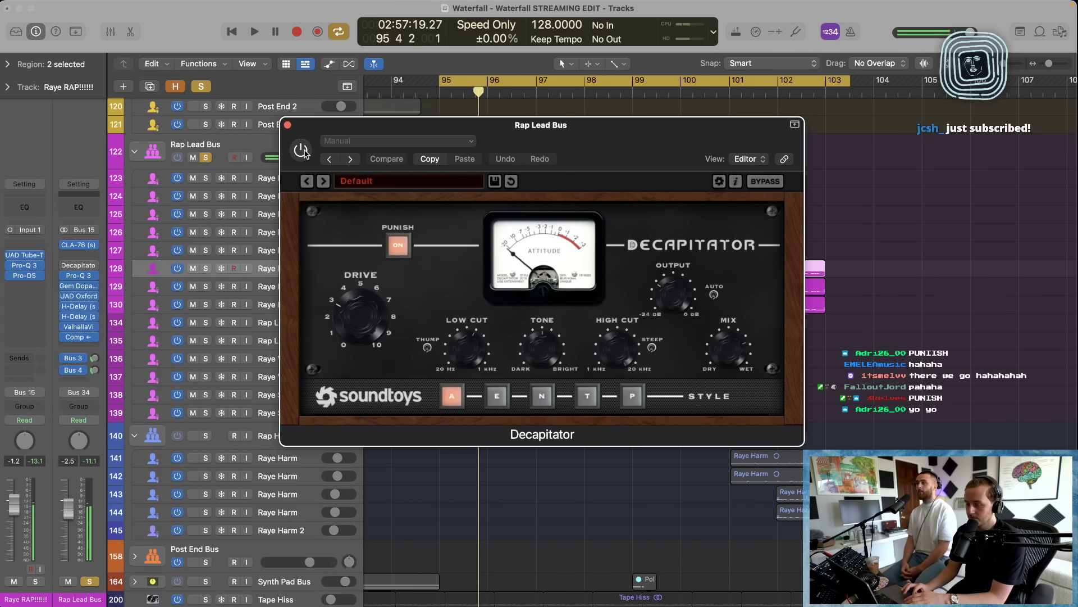
click(303, 152)
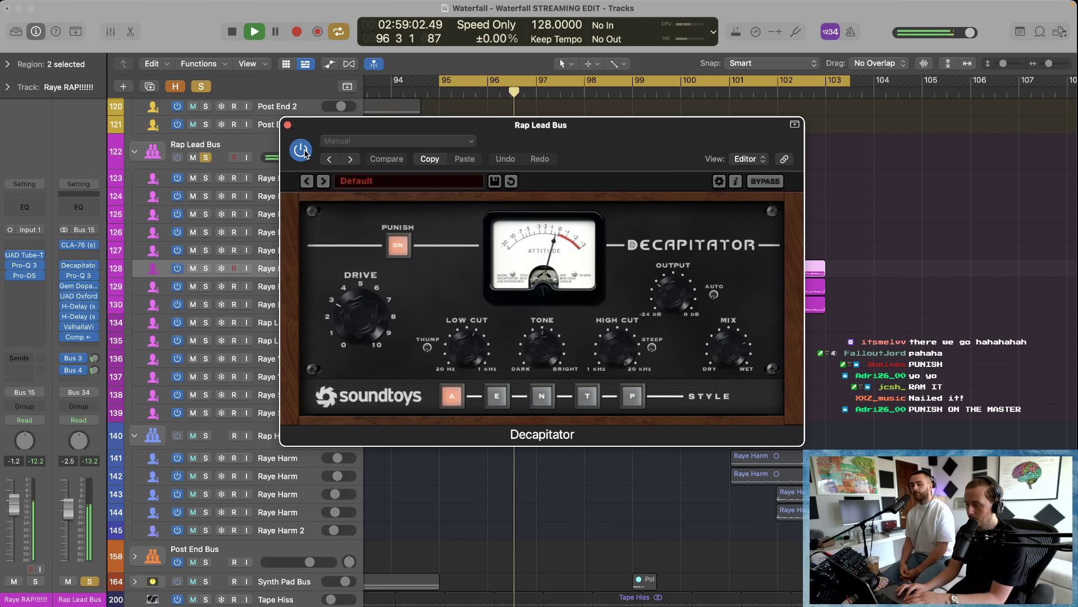
key(space)
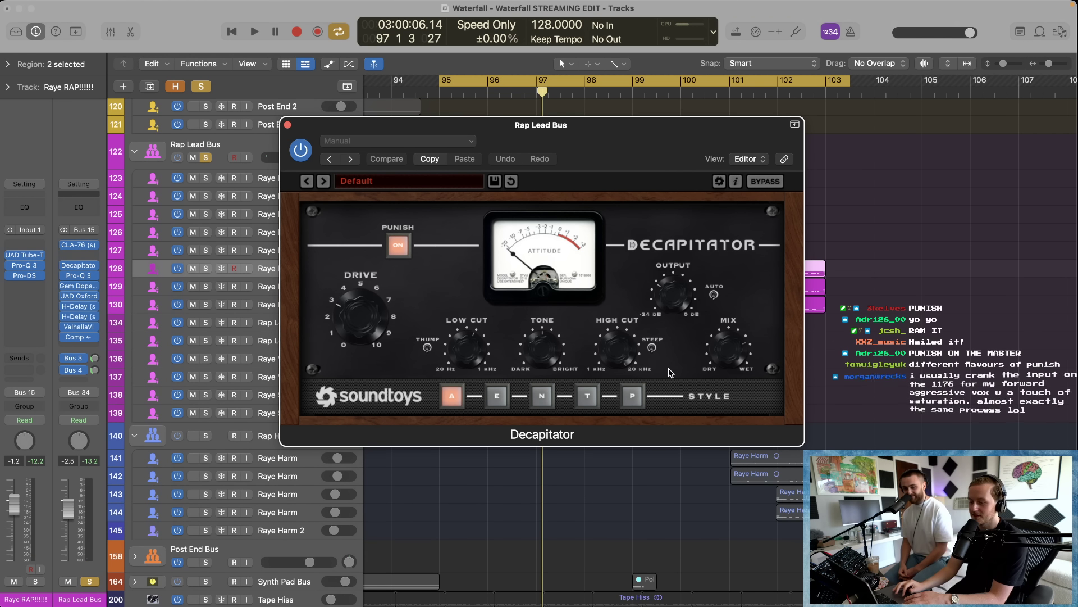
Step: Bypass the Rap Lead Bus's H-Delay and Valhalla inserts, audition a Decapitator mix change in playback, and revert it to the Default setting
click(63, 317)
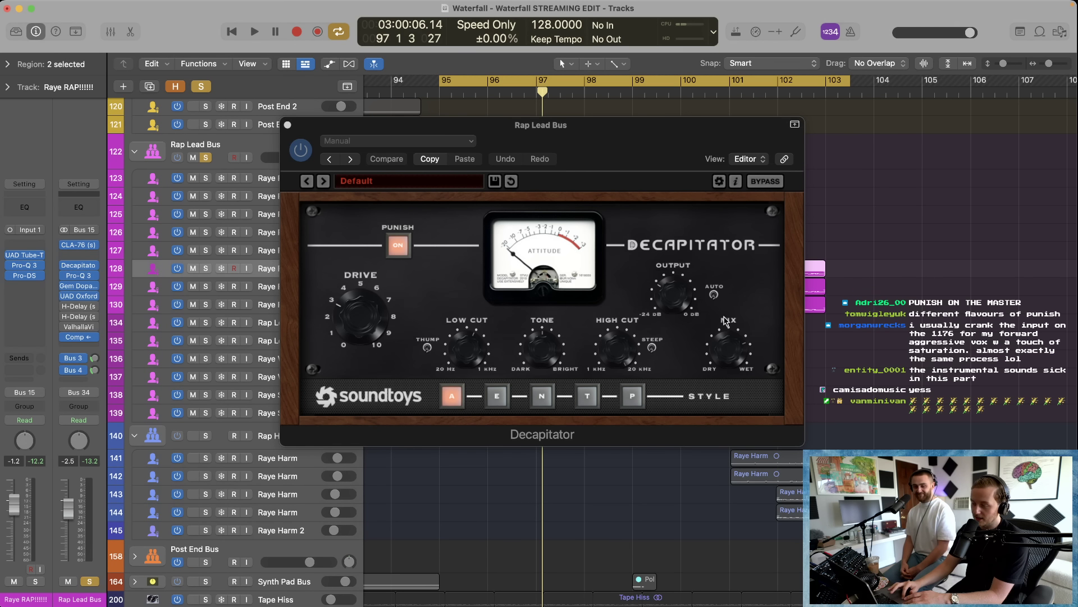
click(746, 350)
key(space)
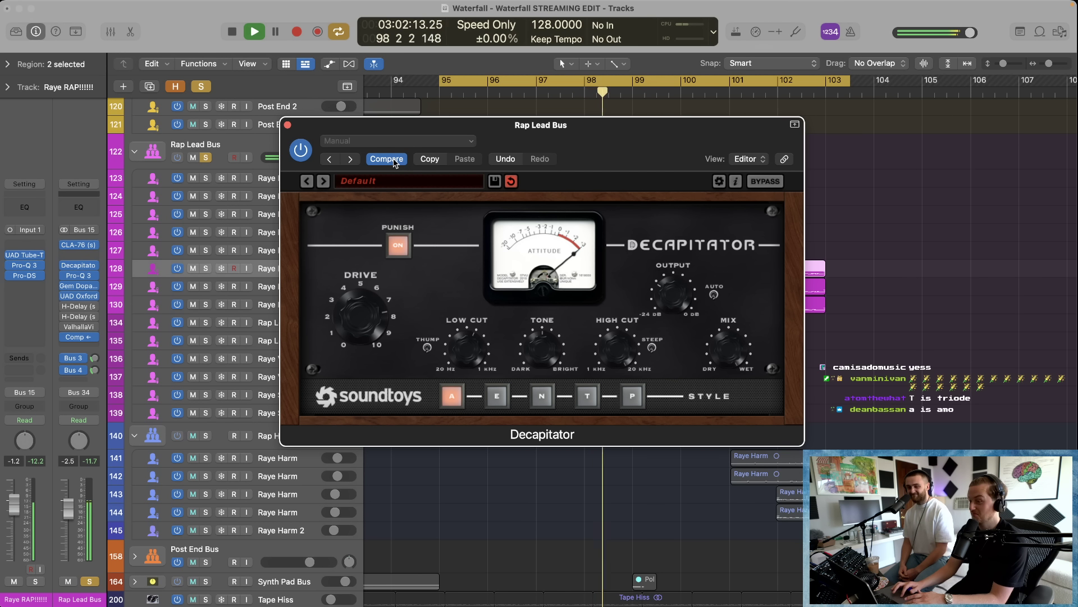
key(space)
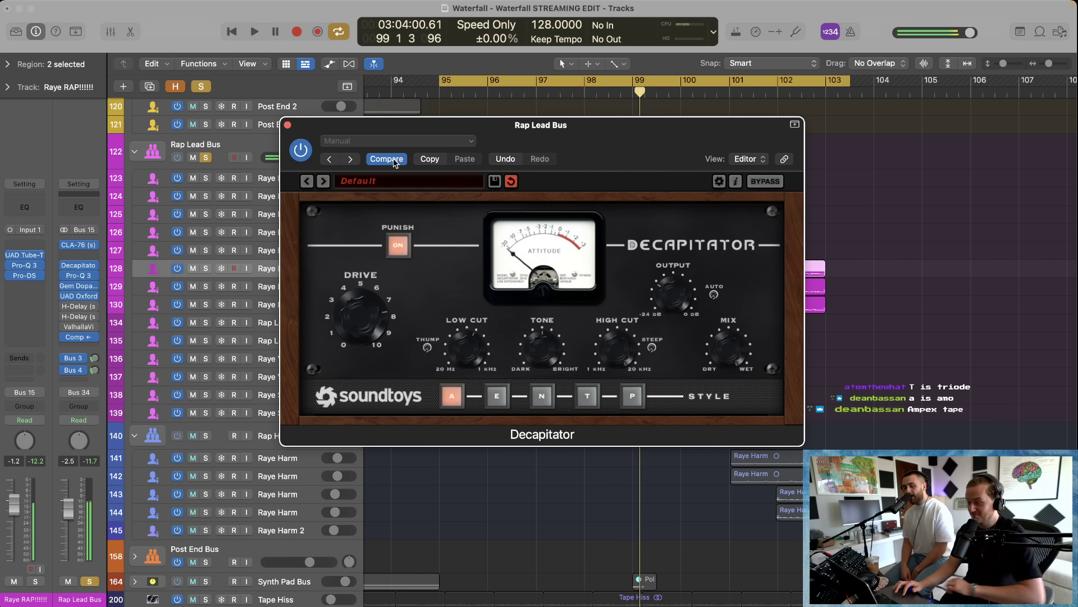
click(388, 159)
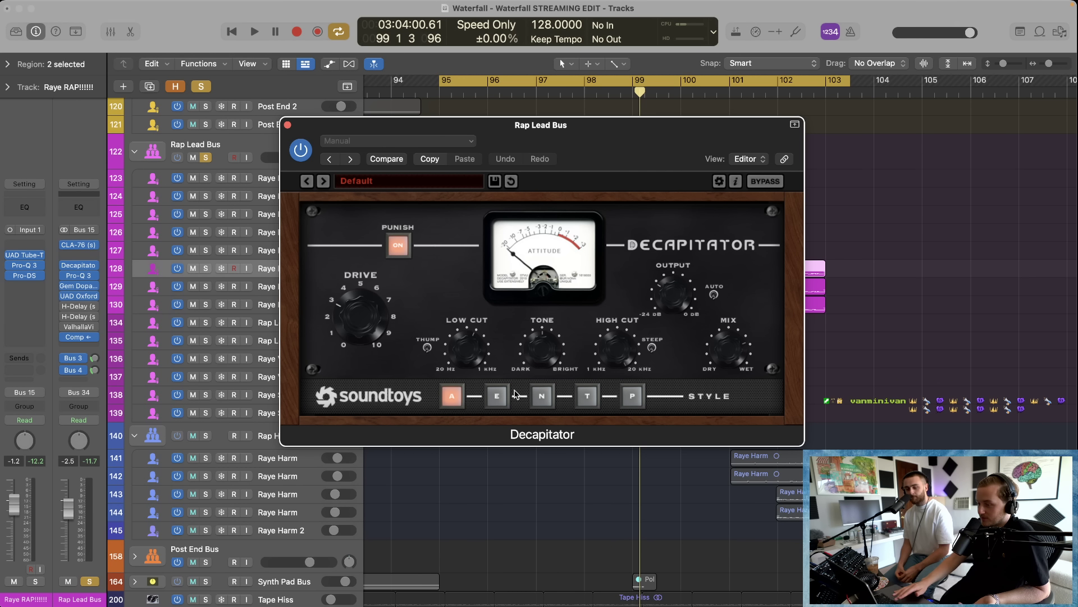
Step: Play the soloed loop and audition the Decapitator's E and N saturation styles in alternation
key(space)
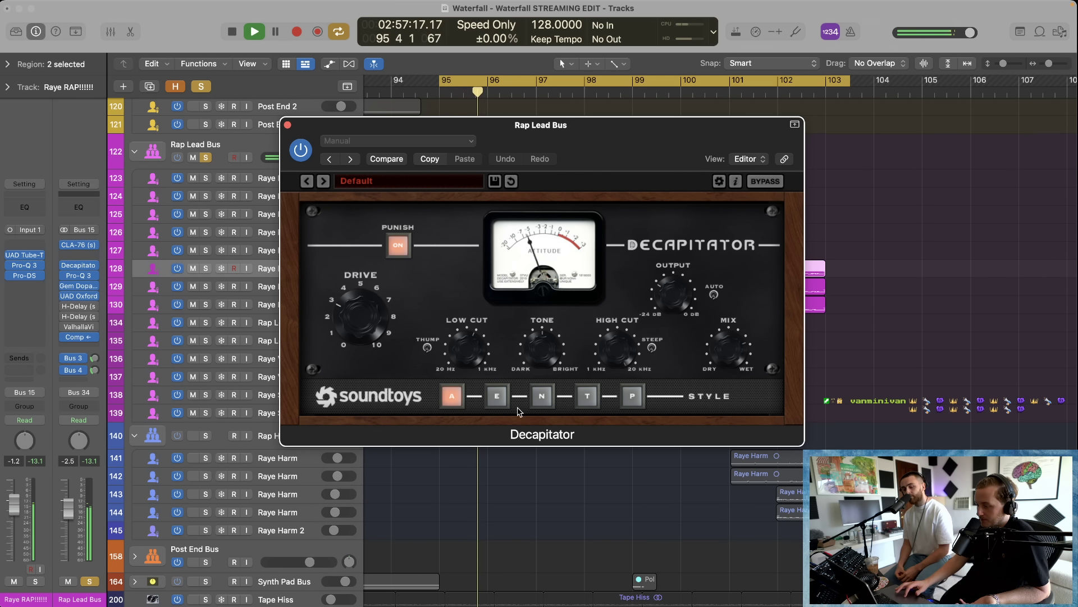
click(497, 397)
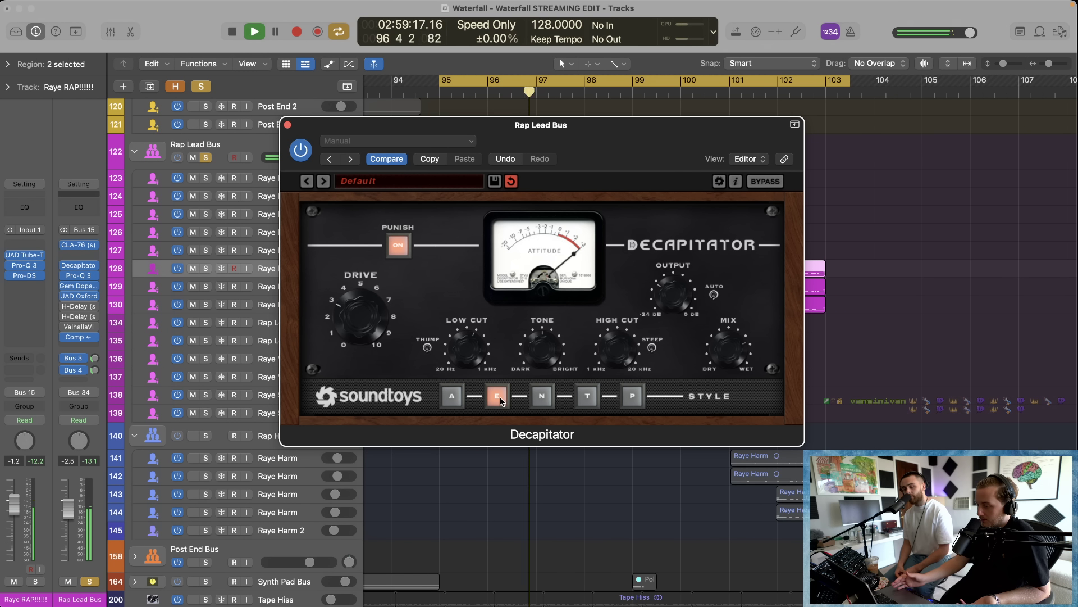
click(540, 397)
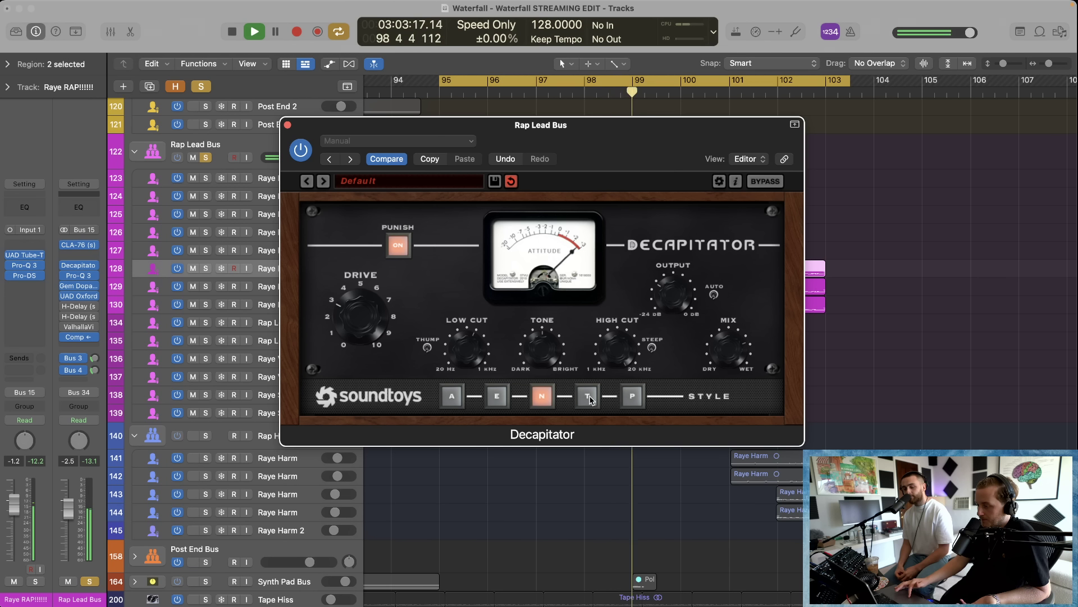
click(498, 397)
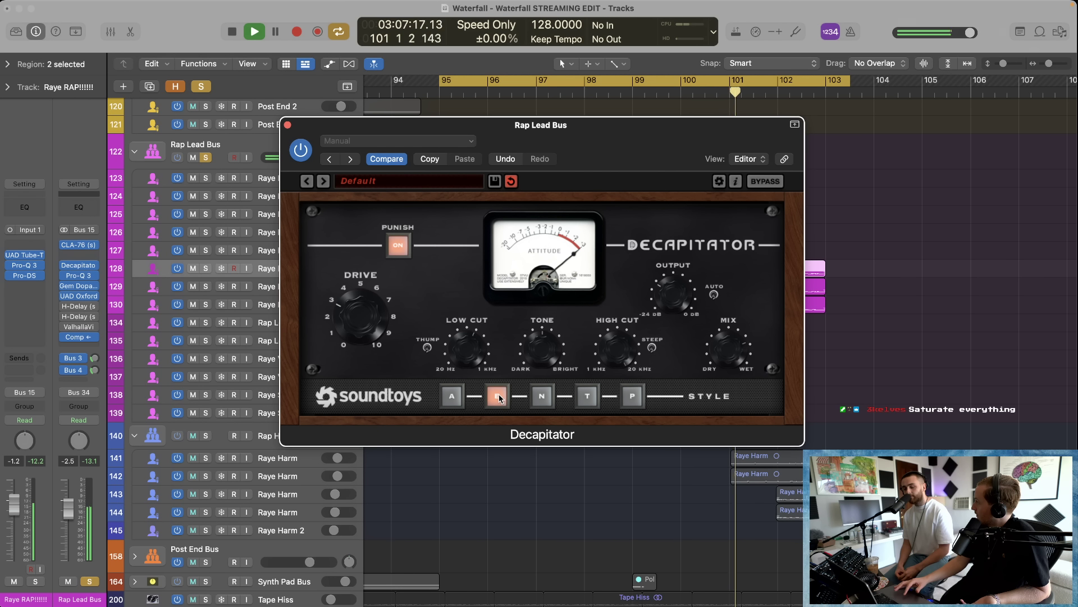
click(540, 397)
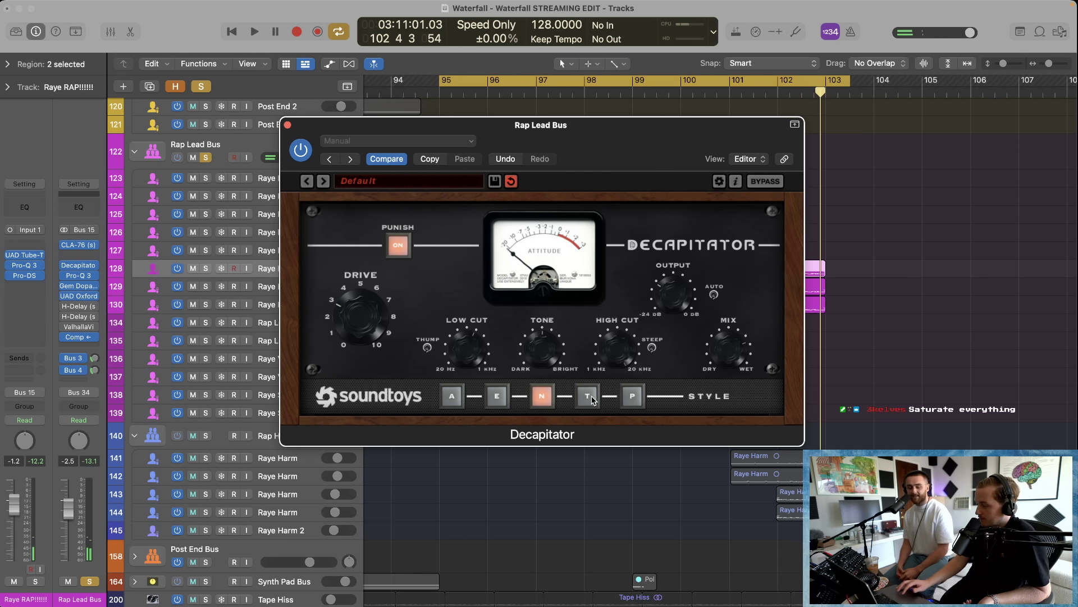
Step: Audition the Decapitator's T and P styles on the loop, and set the style back to A
key(space)
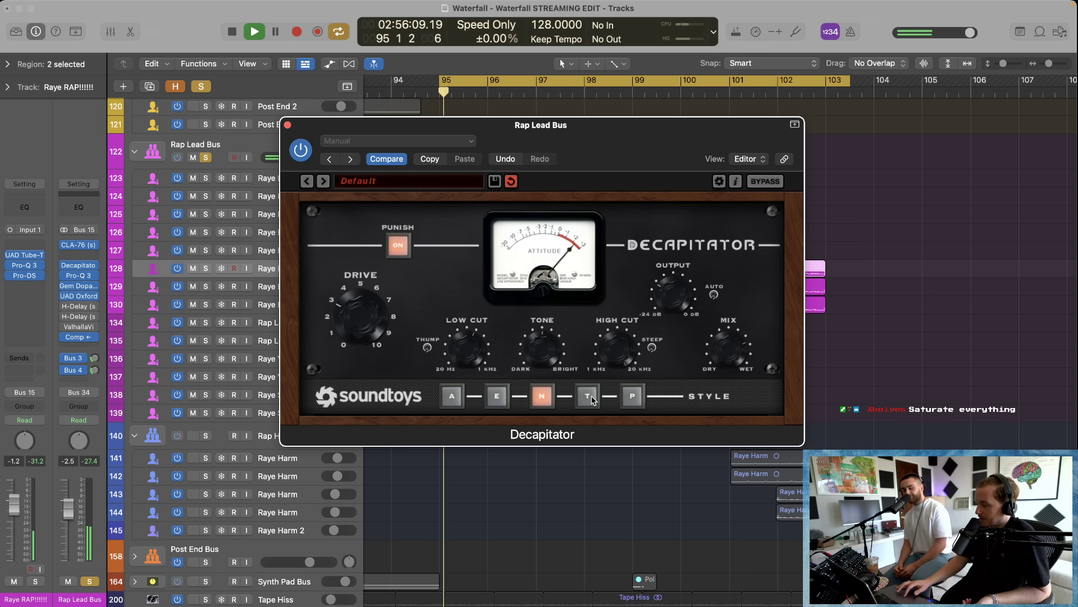
click(590, 397)
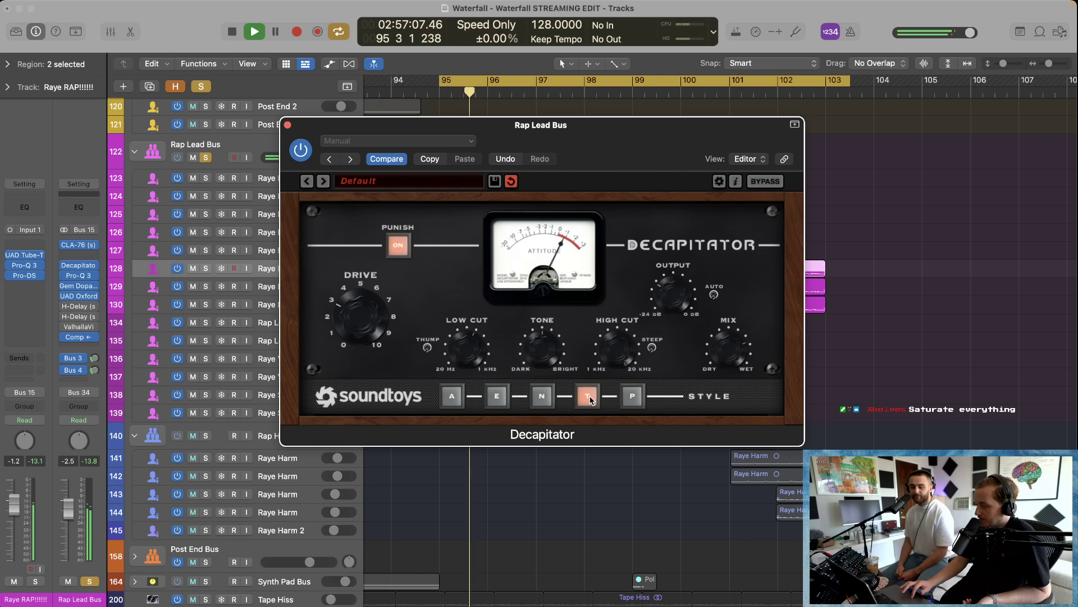
click(632, 400)
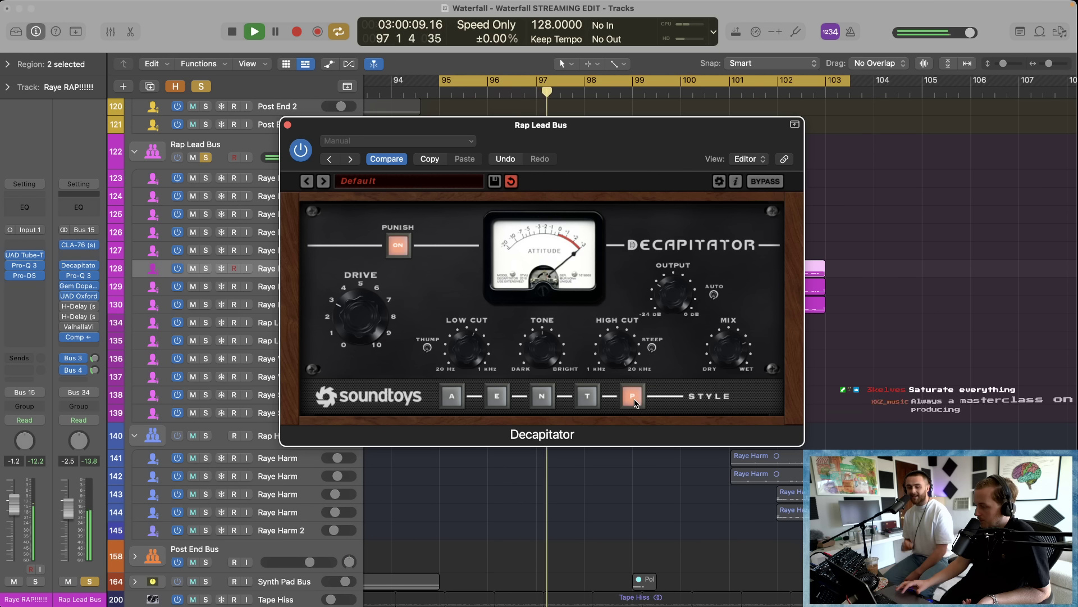
key(space)
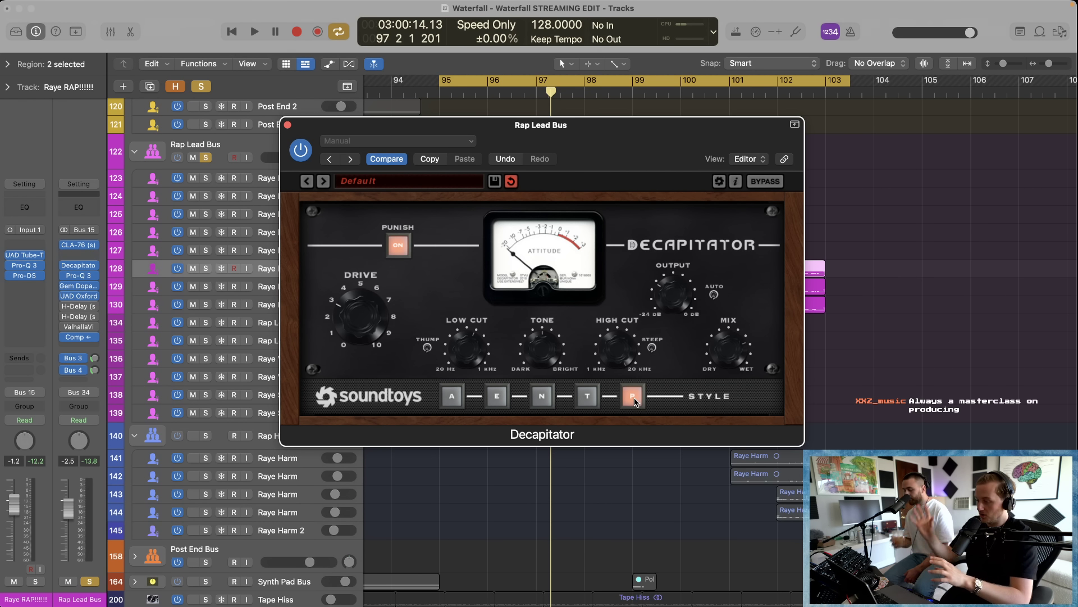
click(542, 396)
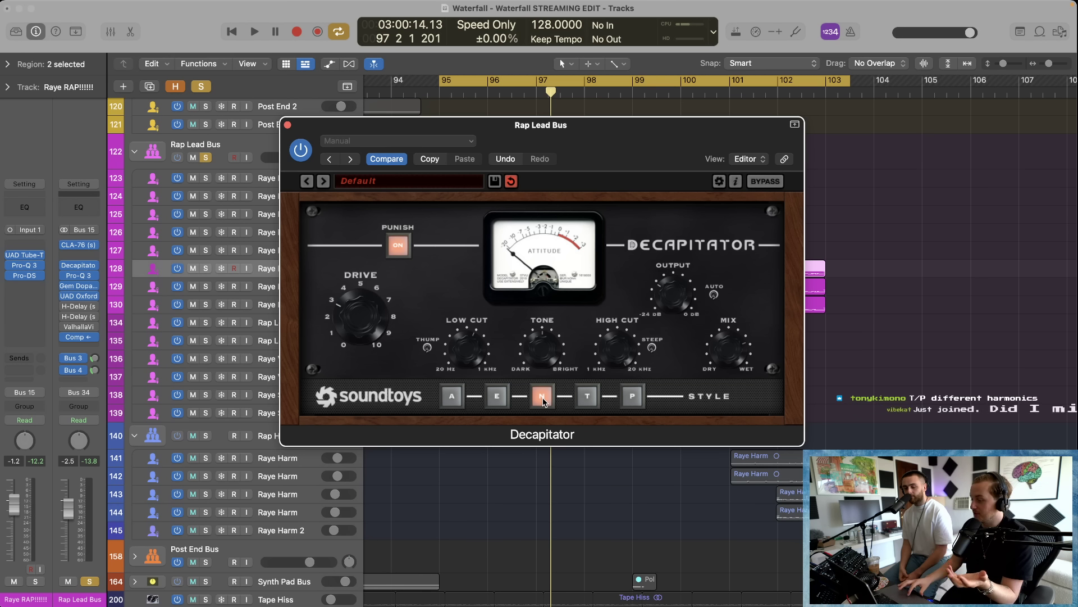
click(452, 396)
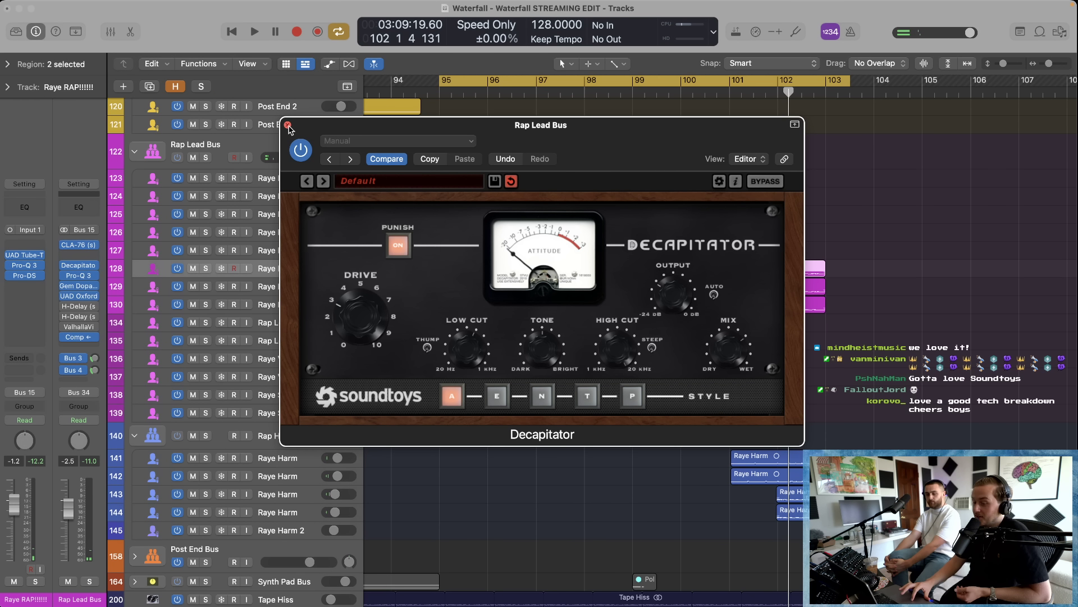
Step: Close the Decapitator and re-enable the H-Delay and Valhalla inserts on the Rap Lead Bus
click(287, 124)
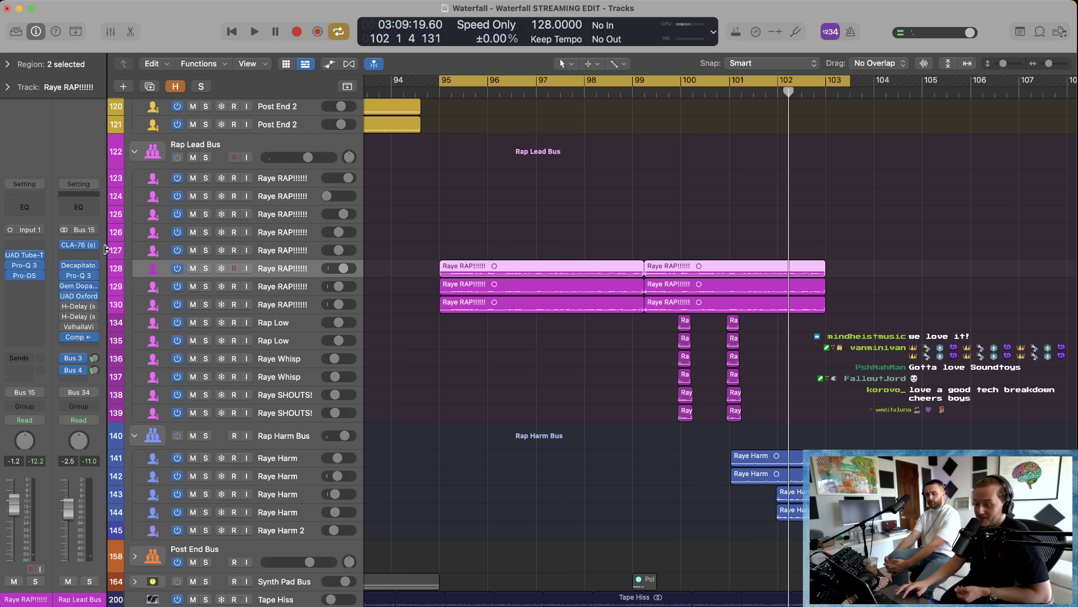
mouse_move(67, 307)
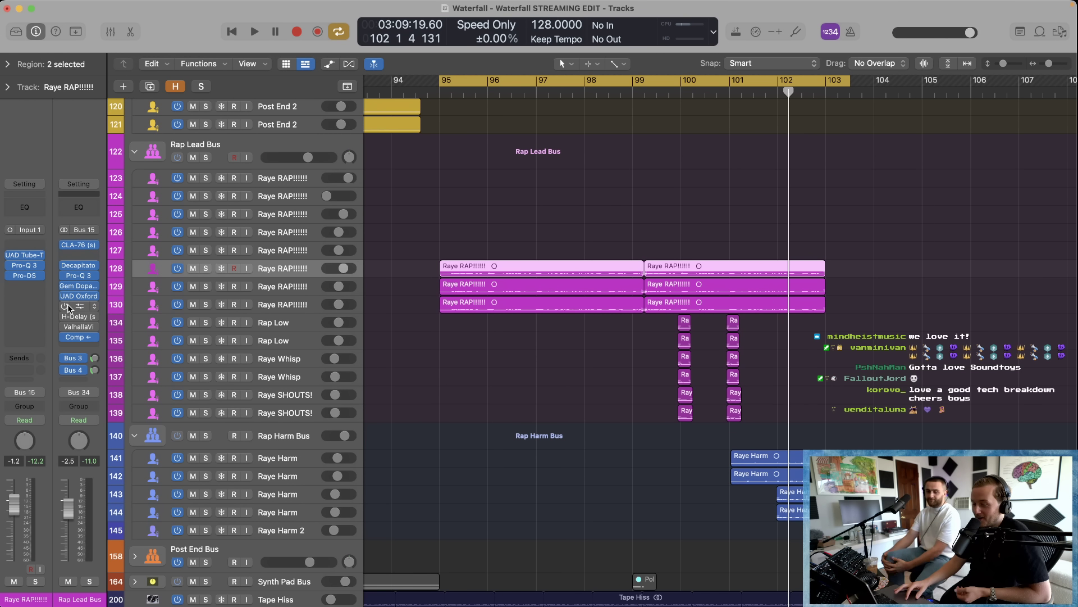
Step: Insert Saturn 2 after Pro-DS on track 128 and set its saturation style to Subtle Tube
click(24, 285)
mouse_move(48, 344)
click(110, 343)
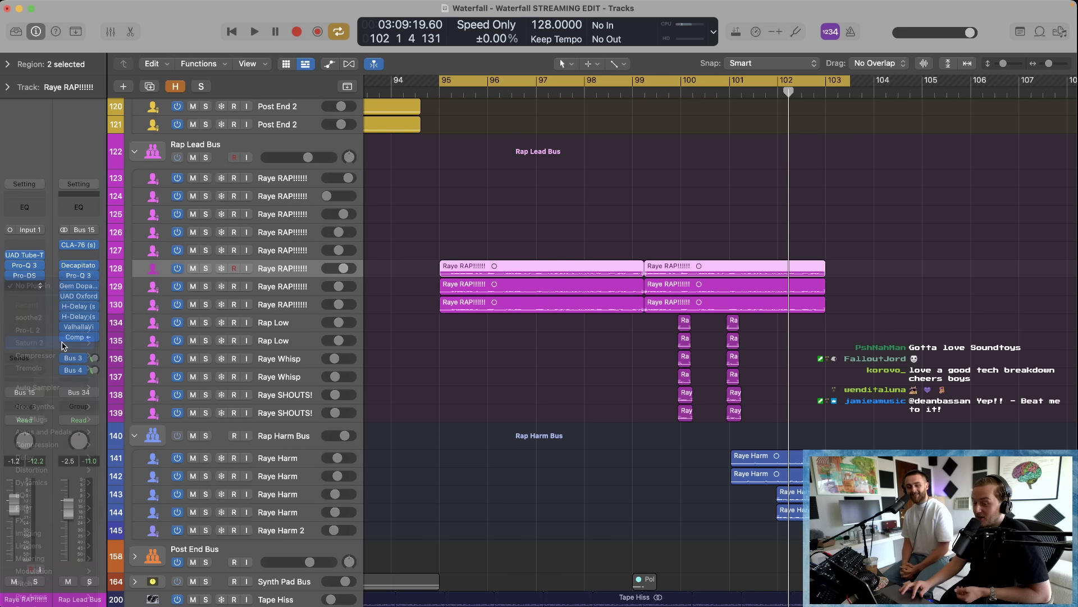
drag(660, 170, 623, 125)
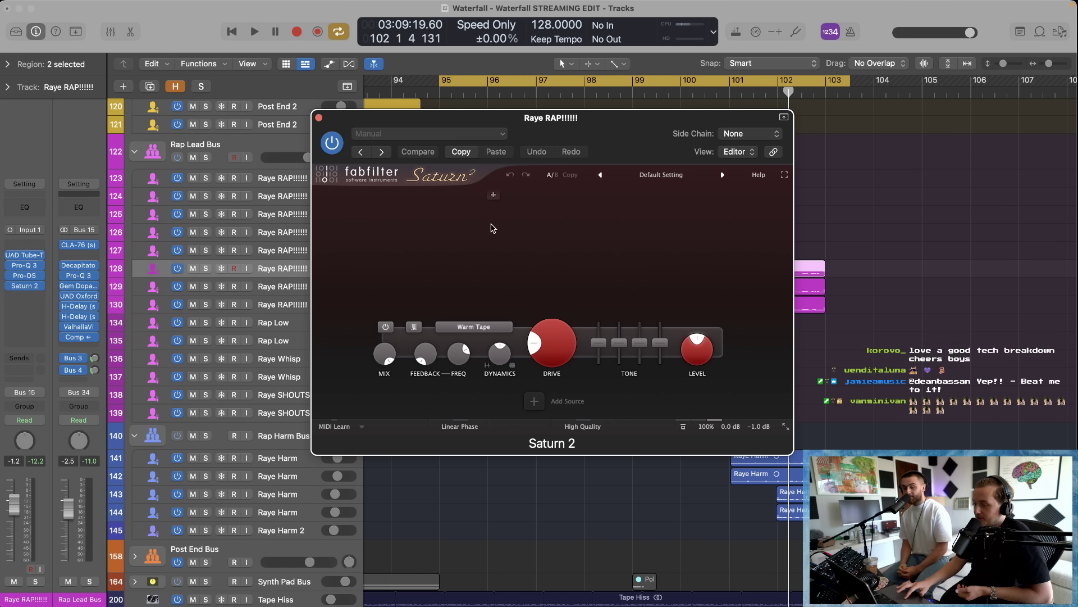
click(486, 329)
mouse_move(481, 343)
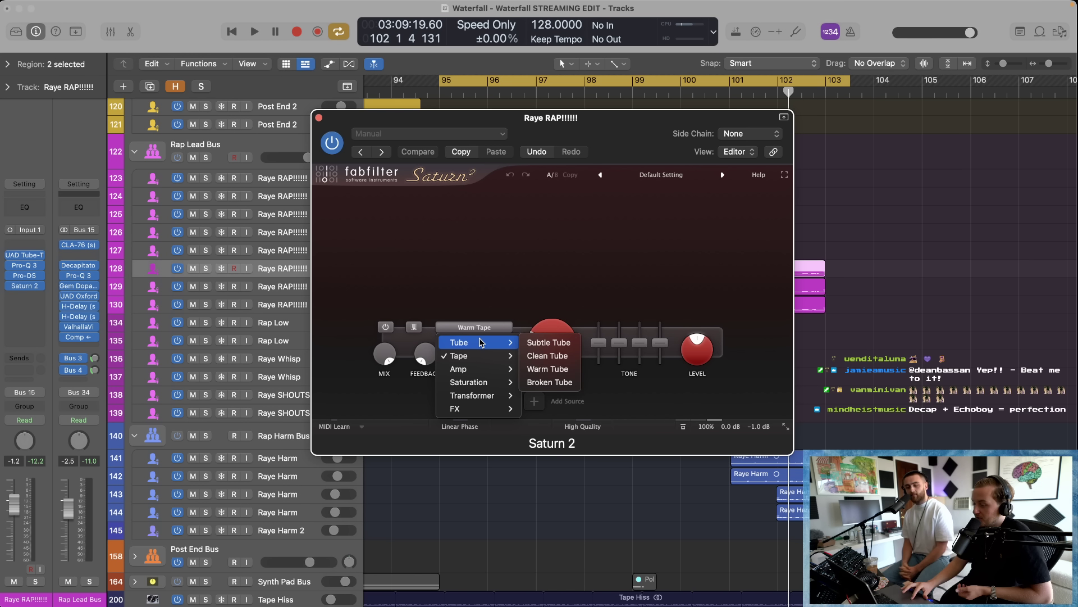
mouse_move(480, 371)
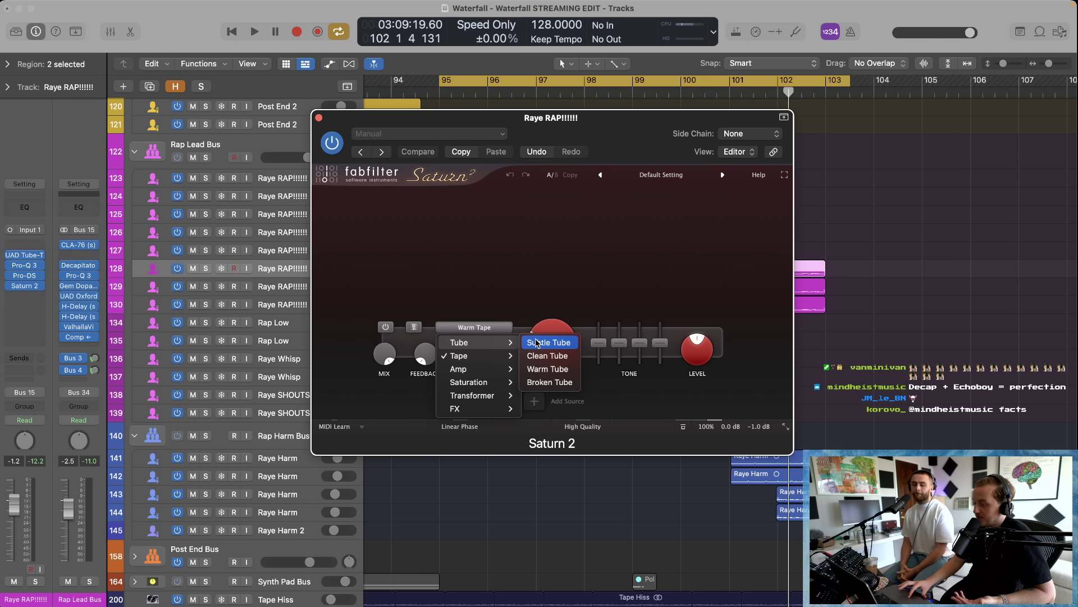
click(536, 344)
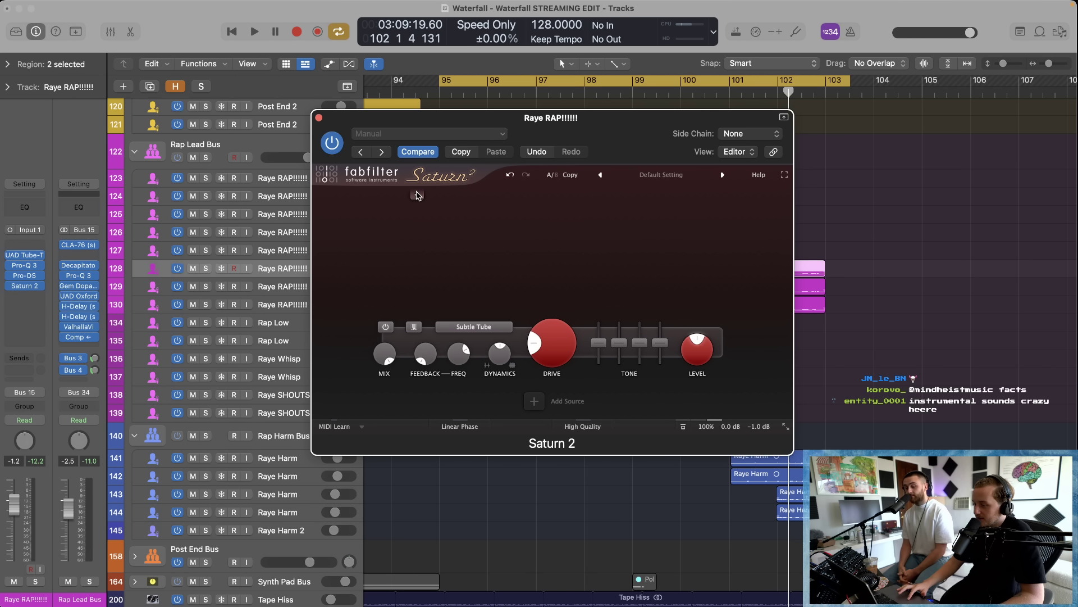
Step: Split Saturn 2 into four frequency bands by adding three crossover points across the spectrum
click(416, 196)
click(548, 196)
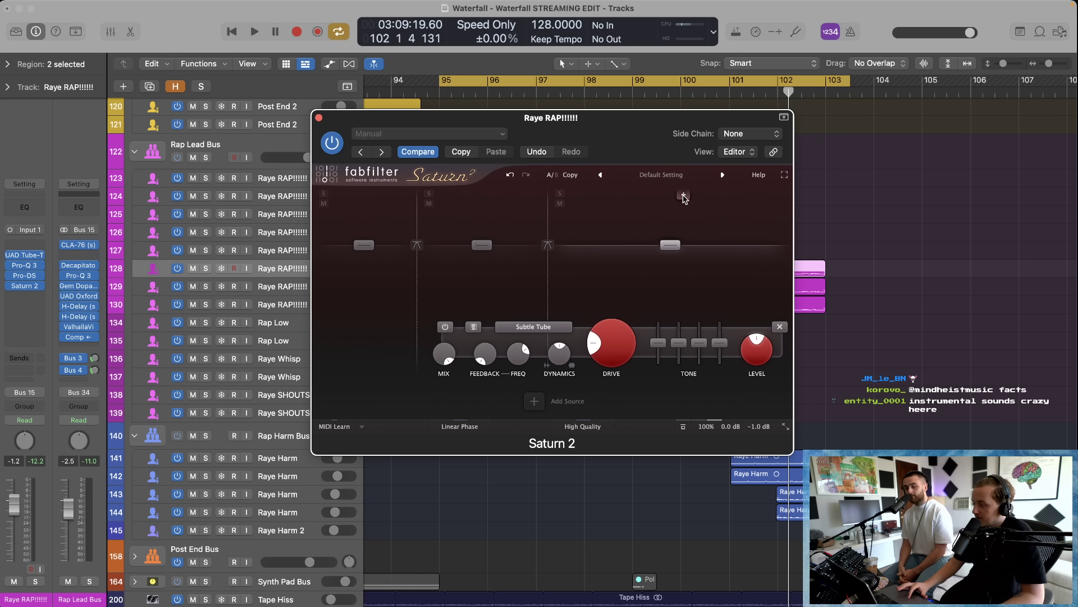
click(684, 196)
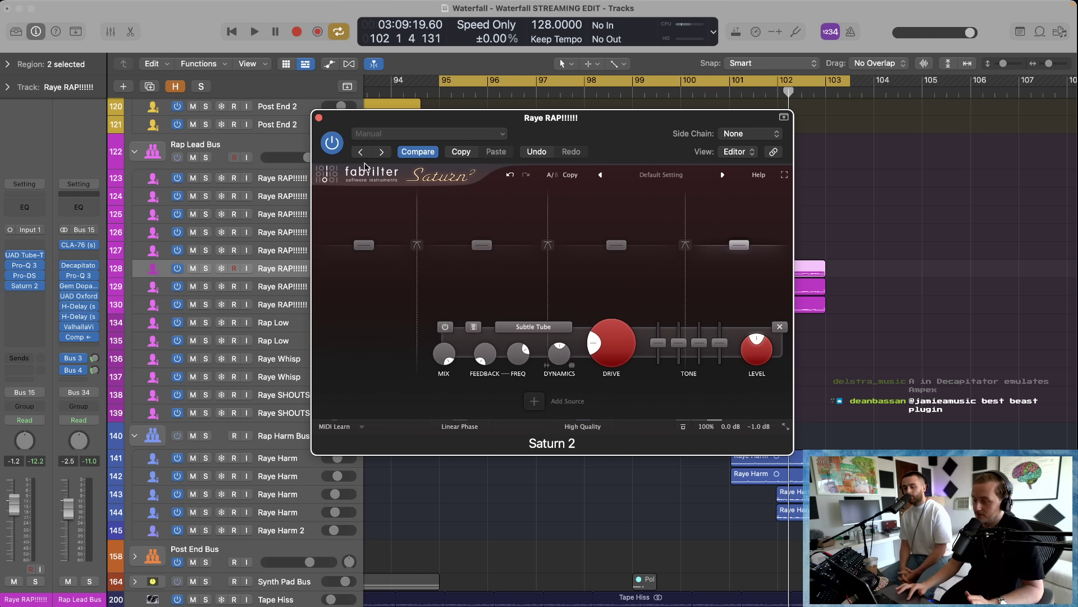
Step: Bypass and close Saturn 2, and remove it from track 128's inserts
click(332, 143)
click(318, 117)
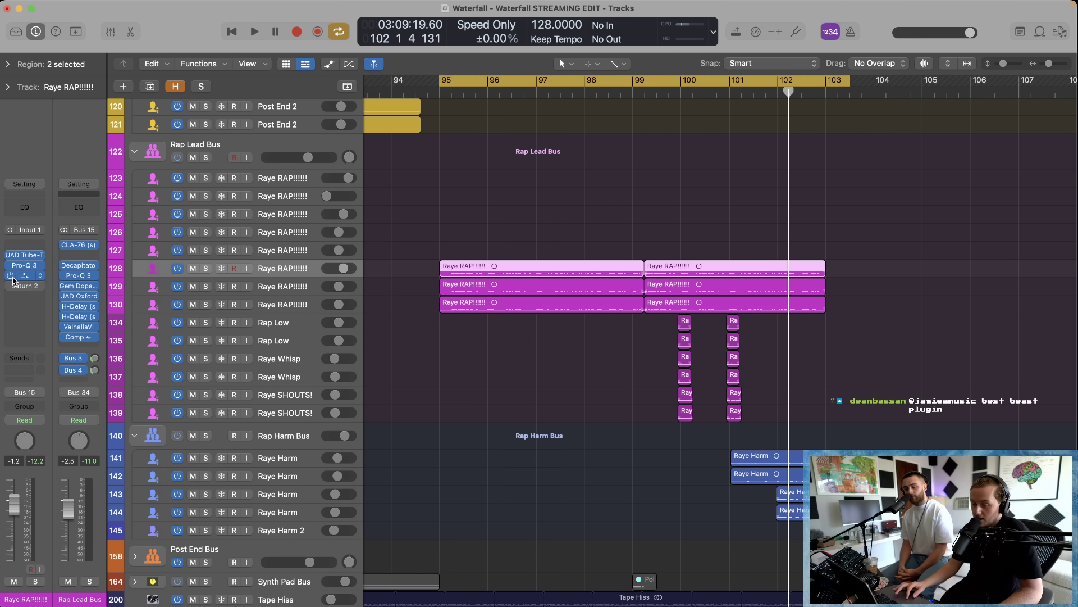
click(39, 287)
click(77, 255)
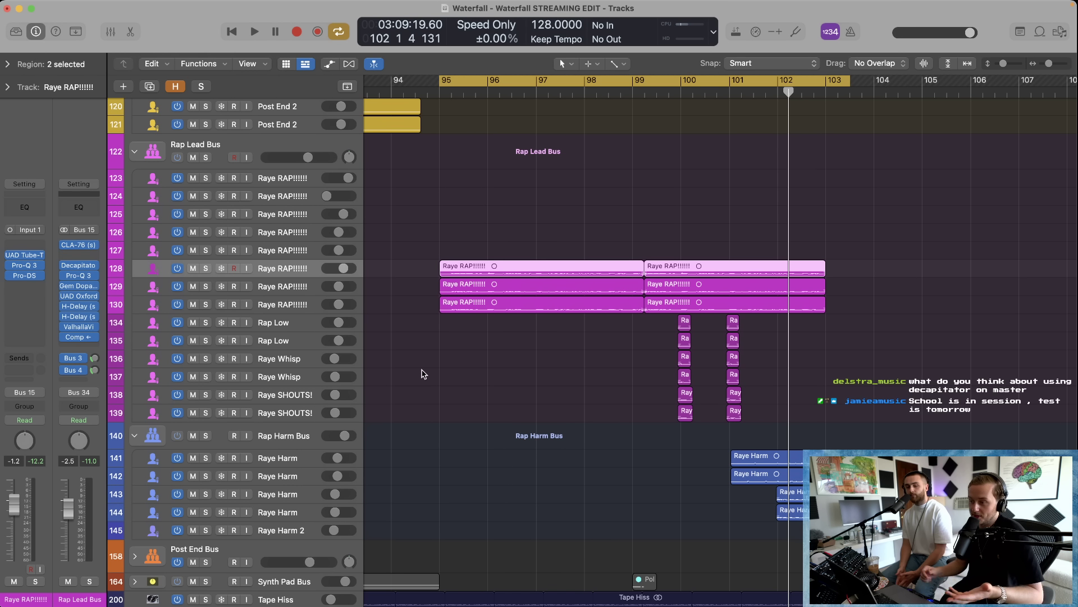
Step: Collapse the Rap Lead Bus and Rap Harm Bus track stacks and expand the Post End Bus
click(135, 153)
click(135, 284)
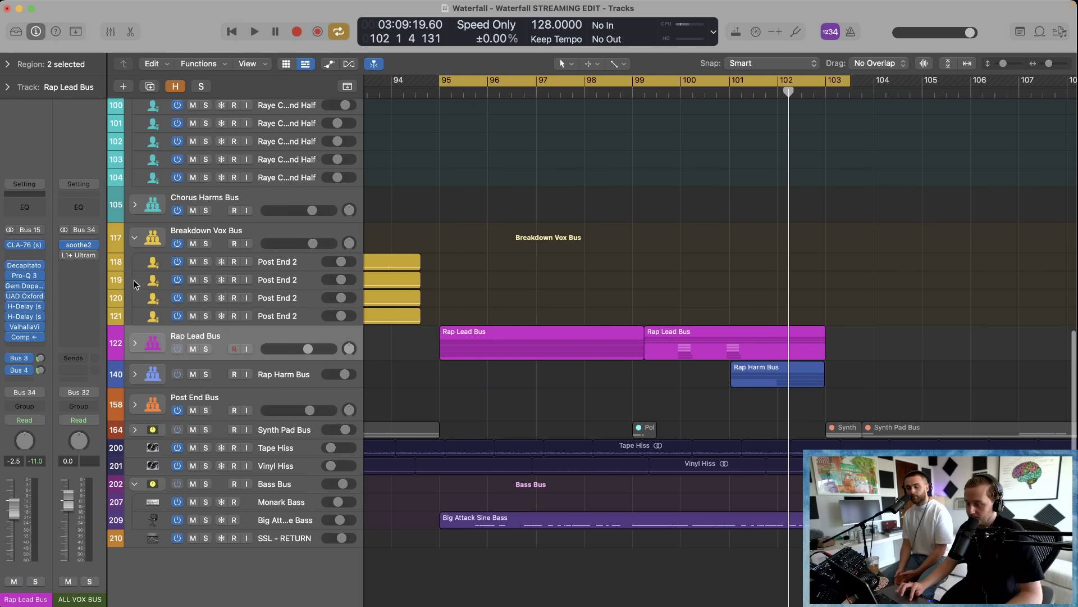
scroll(483, 374, down, 6)
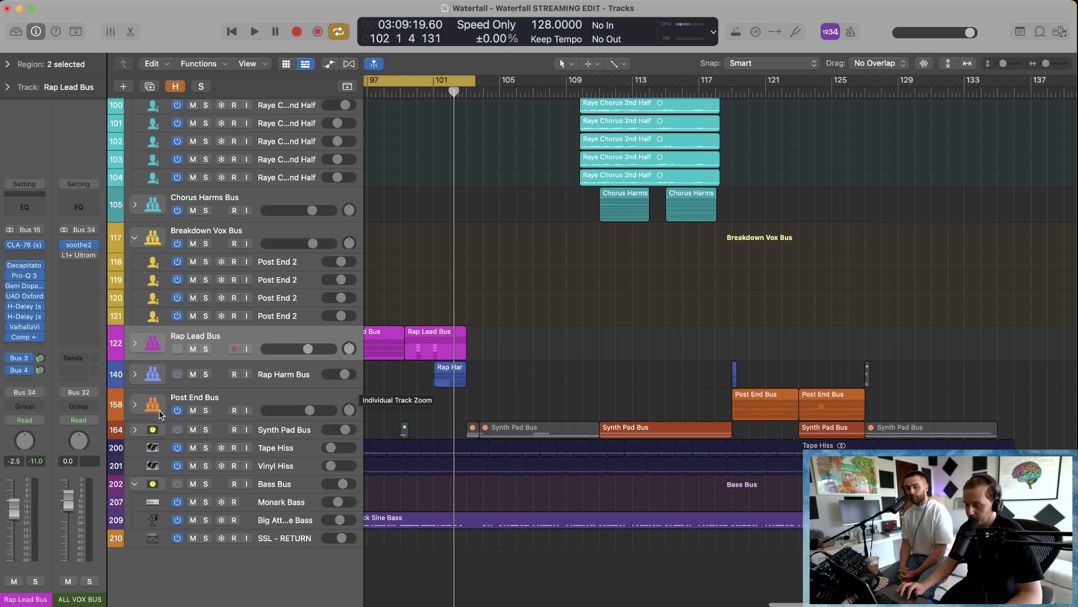
click(135, 404)
scroll(675, 381, down, 3)
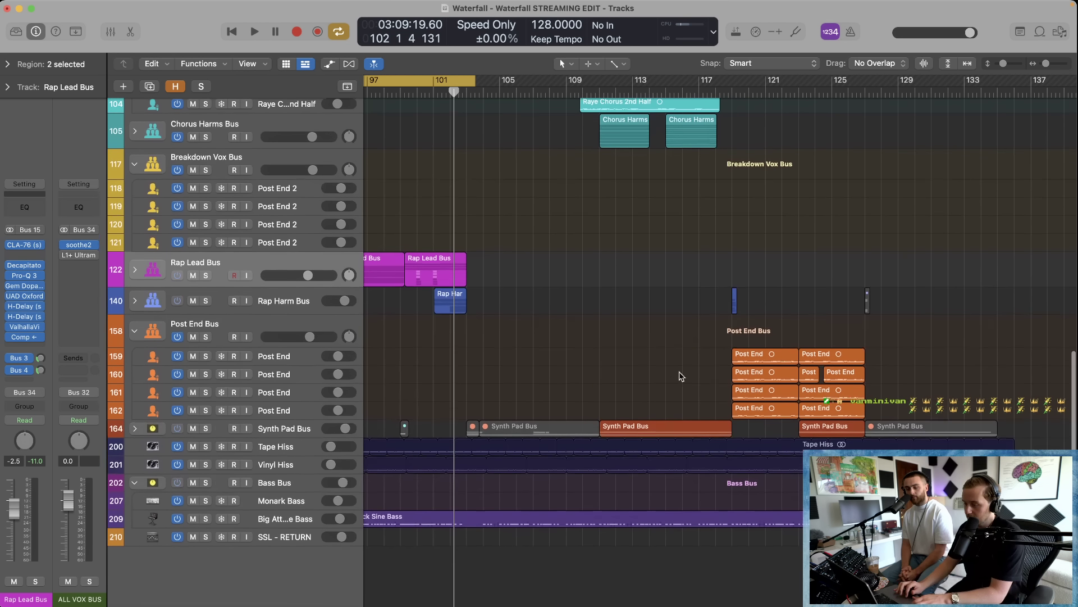
Step: Place the playhead at bar 117 with cycle mode off, and solo the Post End Bus
scroll(682, 375, right, 8)
click(491, 90)
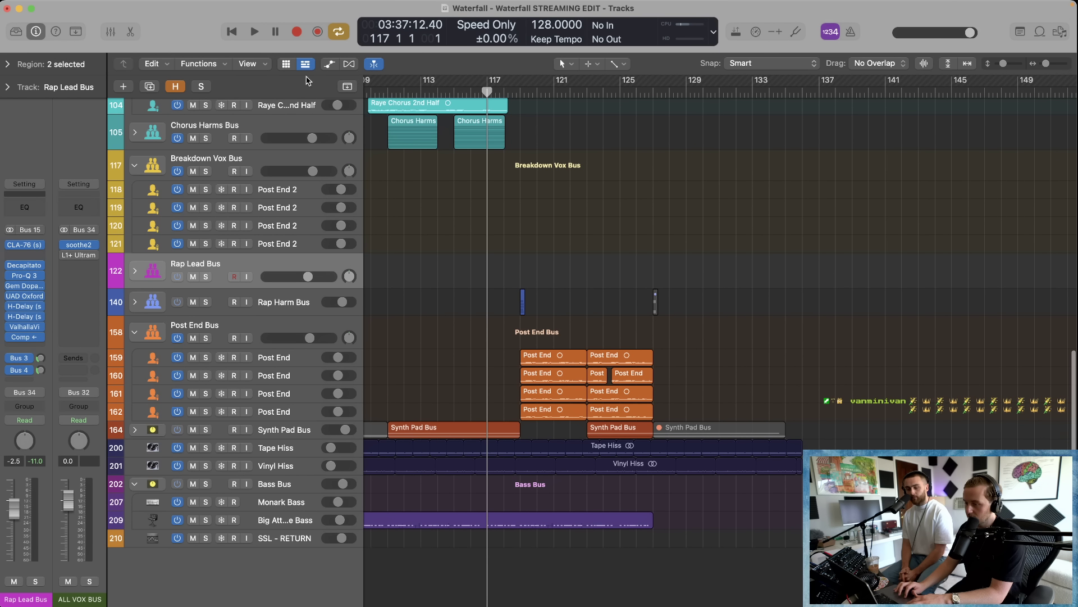
key(c)
click(207, 338)
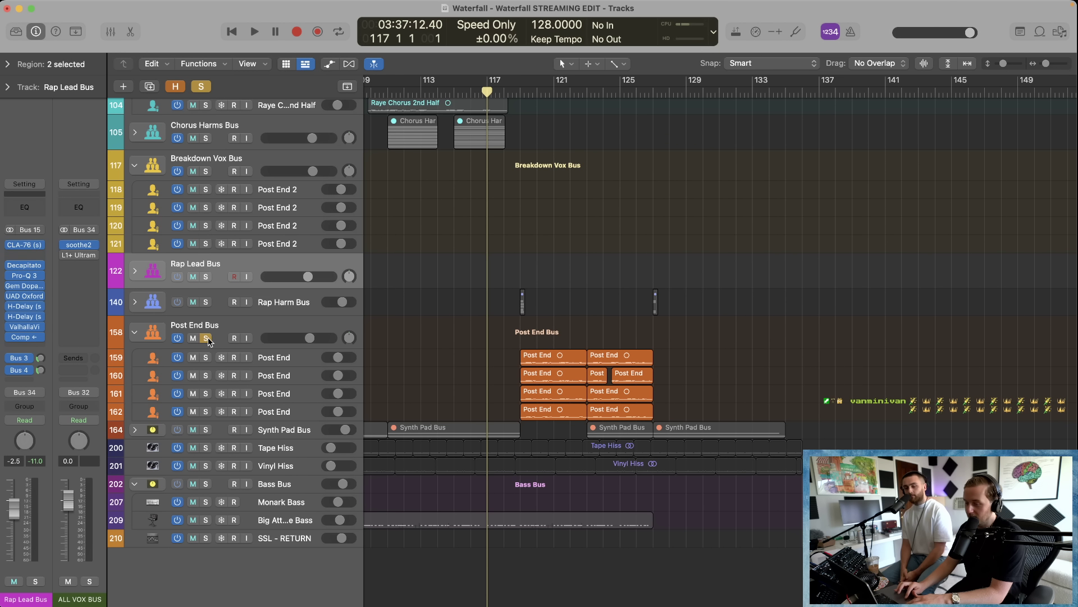
Step: Select the Post End Bus and play its soloed vocals from just before bar 119 to past bar 127
click(241, 329)
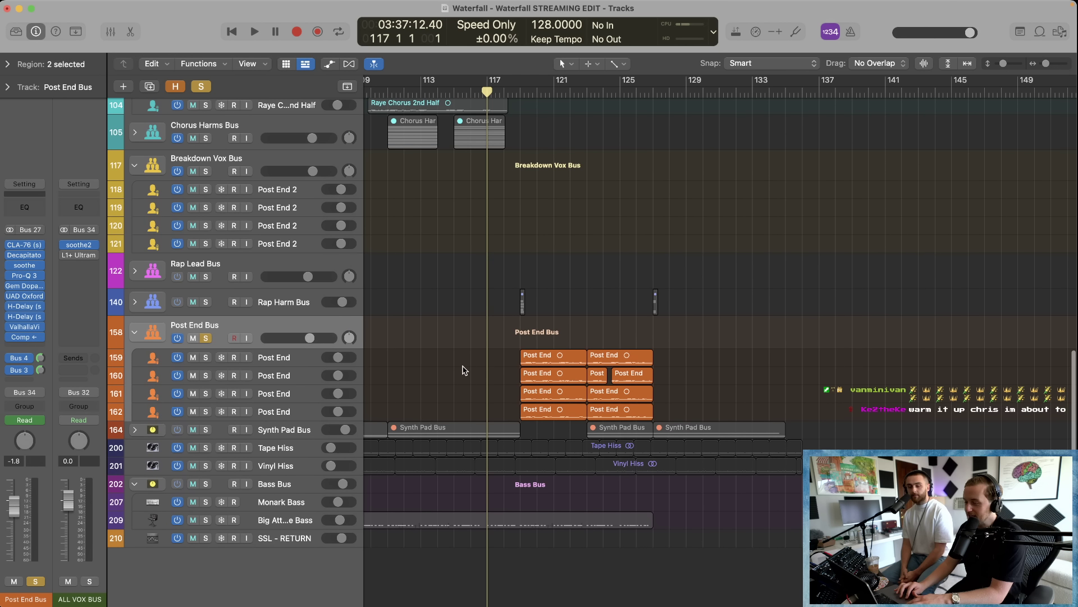
scroll(462, 371, up, 5)
scroll(462, 370, right, 3)
scroll(463, 370, down, 2)
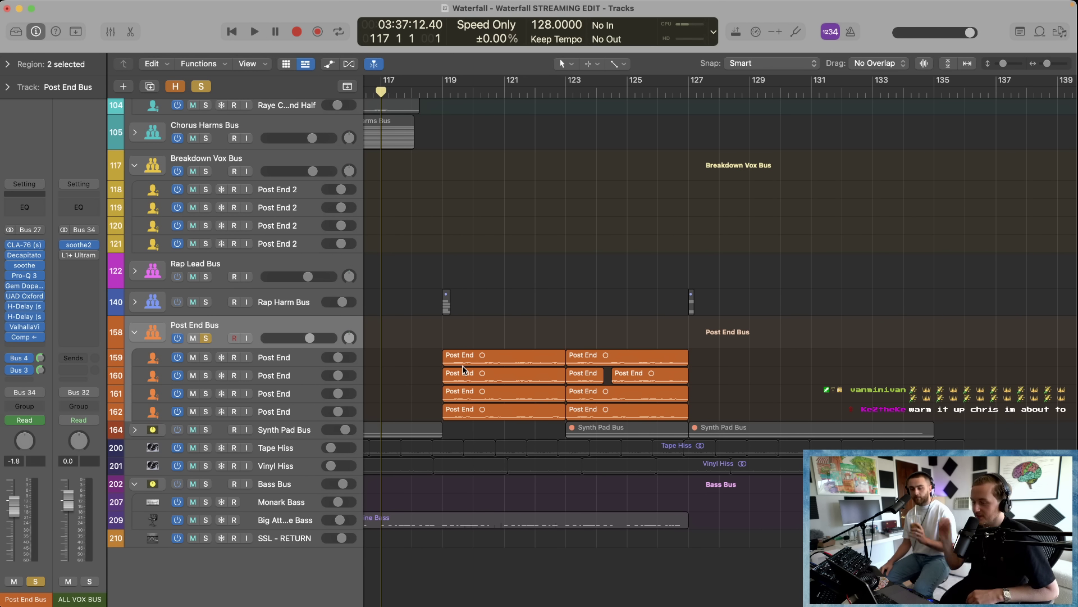
click(429, 104)
key(space)
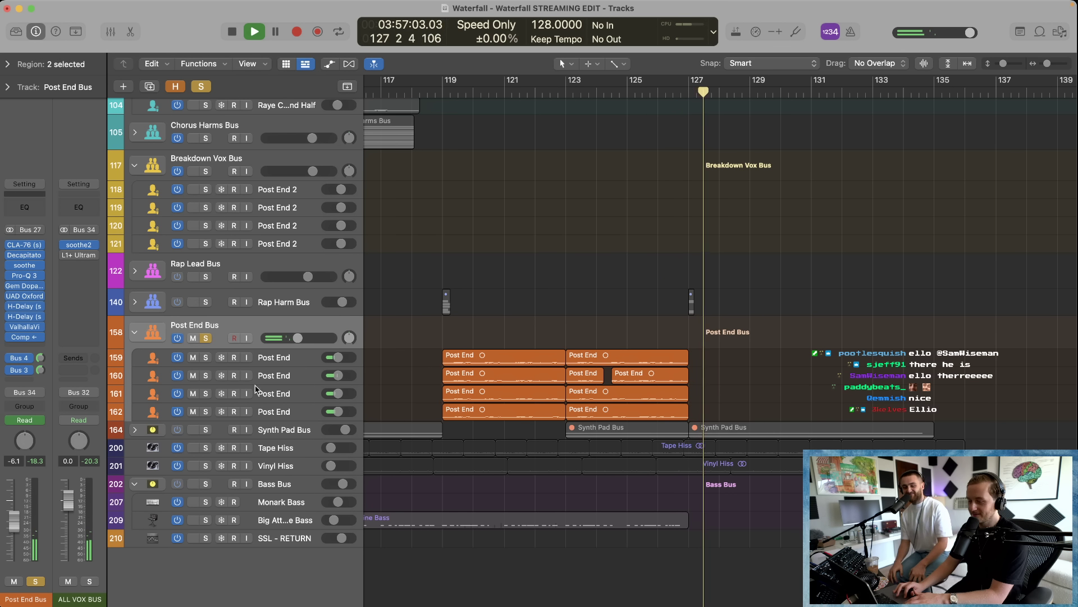
key(space)
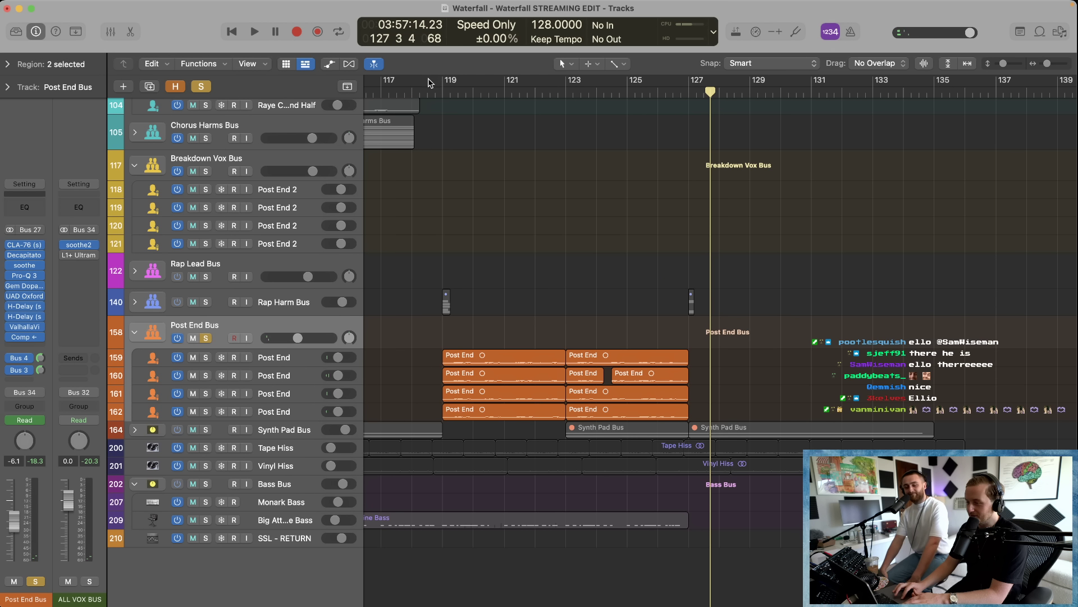
Step: Set a cycle region over bars 119 to 130 and inspect the Pro-Q 3 EQ curve on the Post End Bus
drag(443, 83, 781, 83)
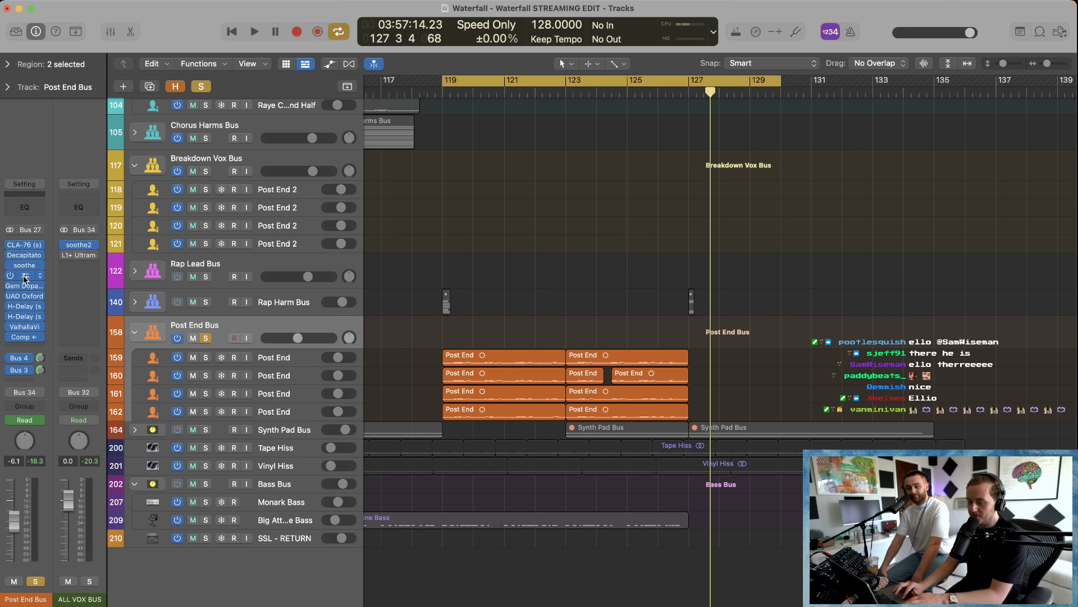
click(24, 275)
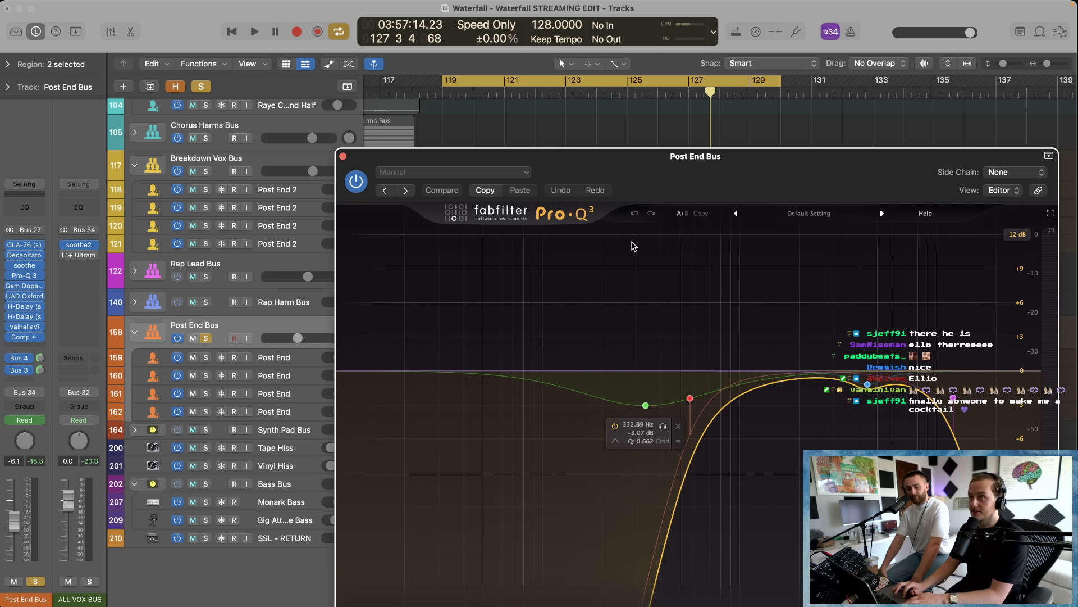
drag(652, 162, 404, 84)
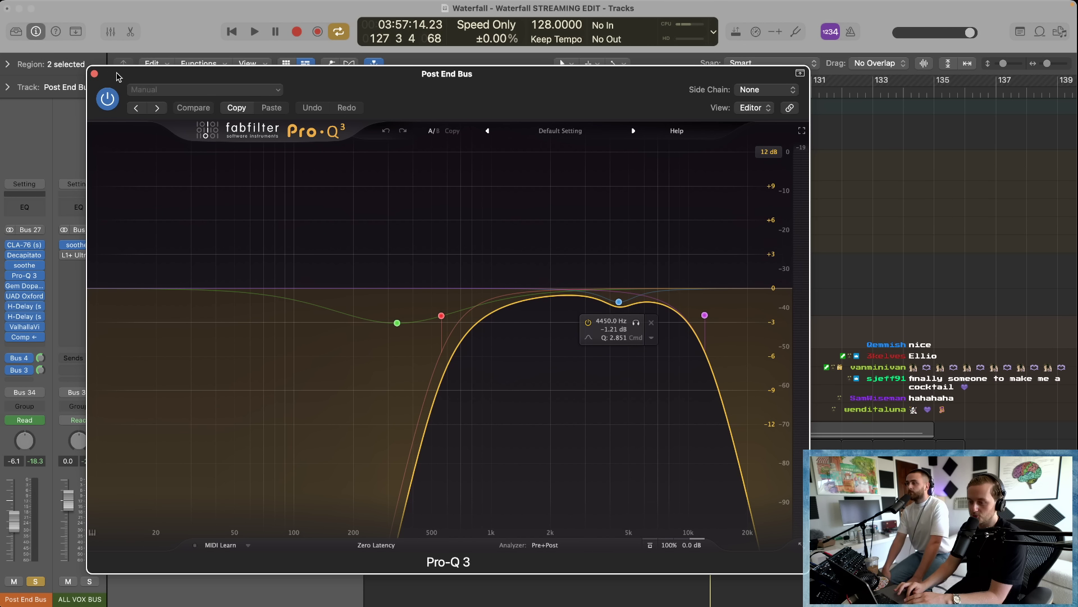
click(95, 75)
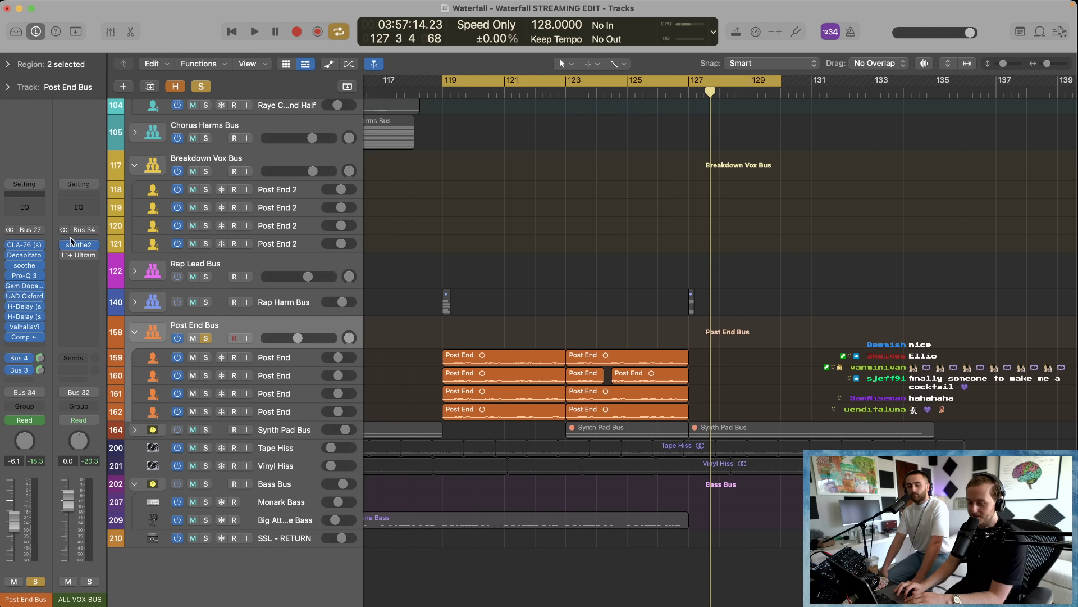
click(25, 258)
click(25, 258)
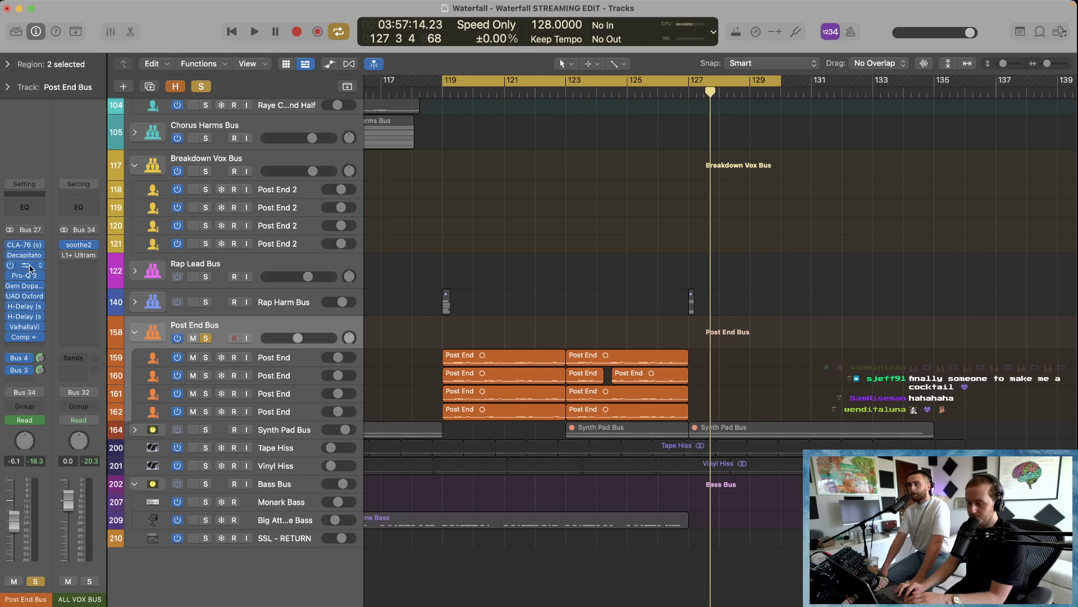
Step: Inspect the effects behind the Post End Bus sends: the Rotor Cabinet on Bus 4 and the Chorus on Bus 3
click(30, 360)
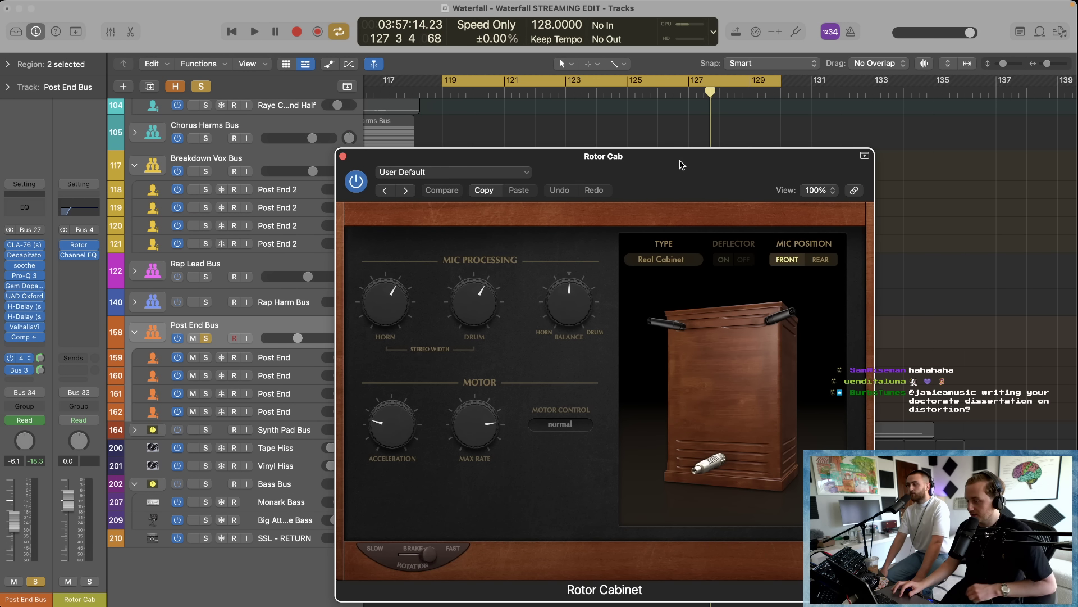
drag(683, 166, 490, 93)
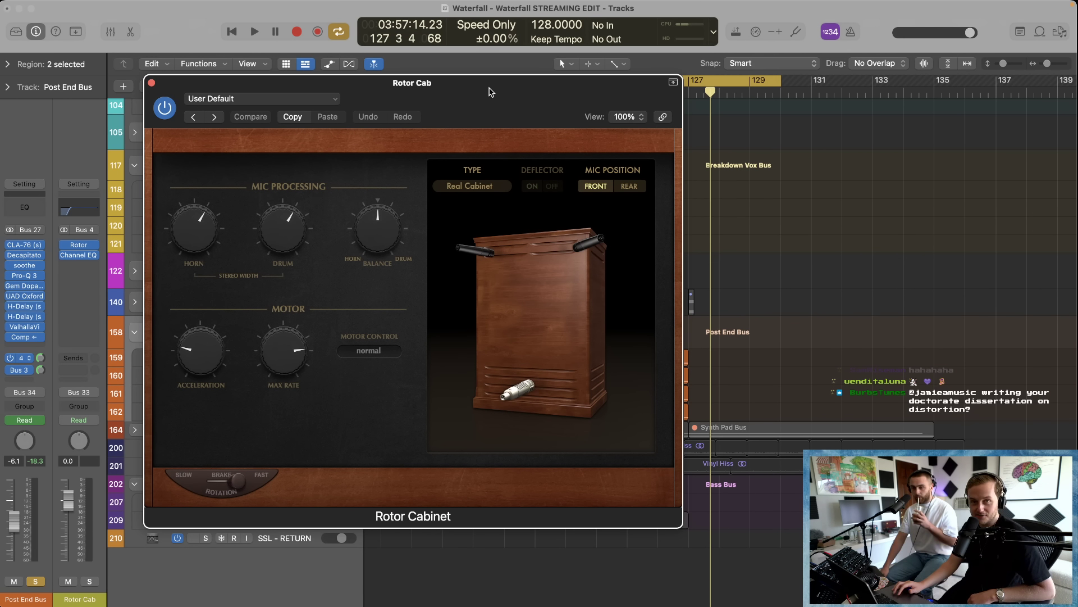
click(151, 85)
click(22, 370)
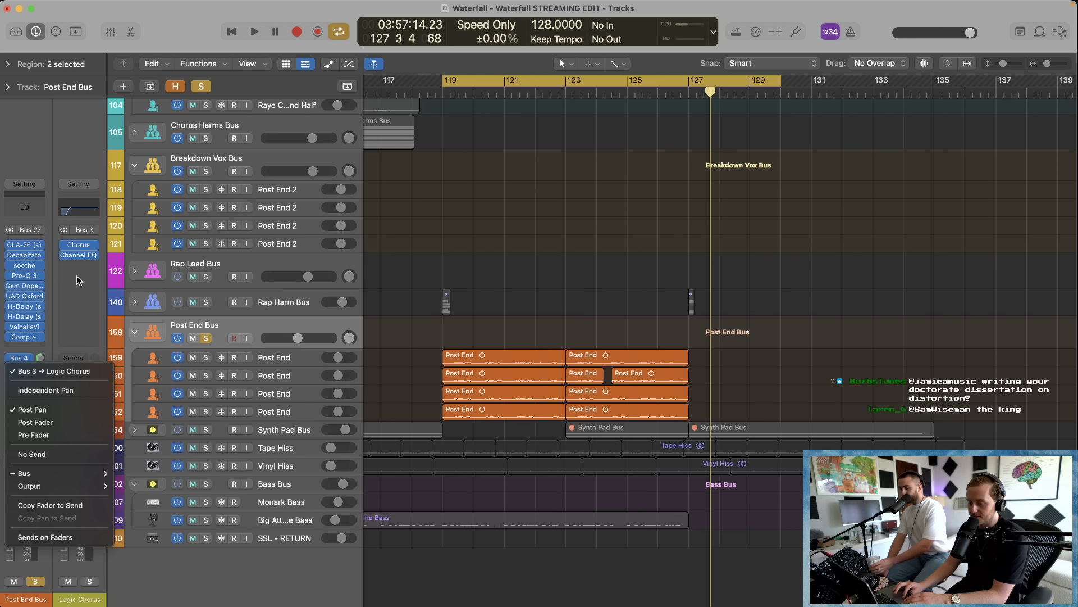
click(81, 252)
click(79, 245)
click(78, 245)
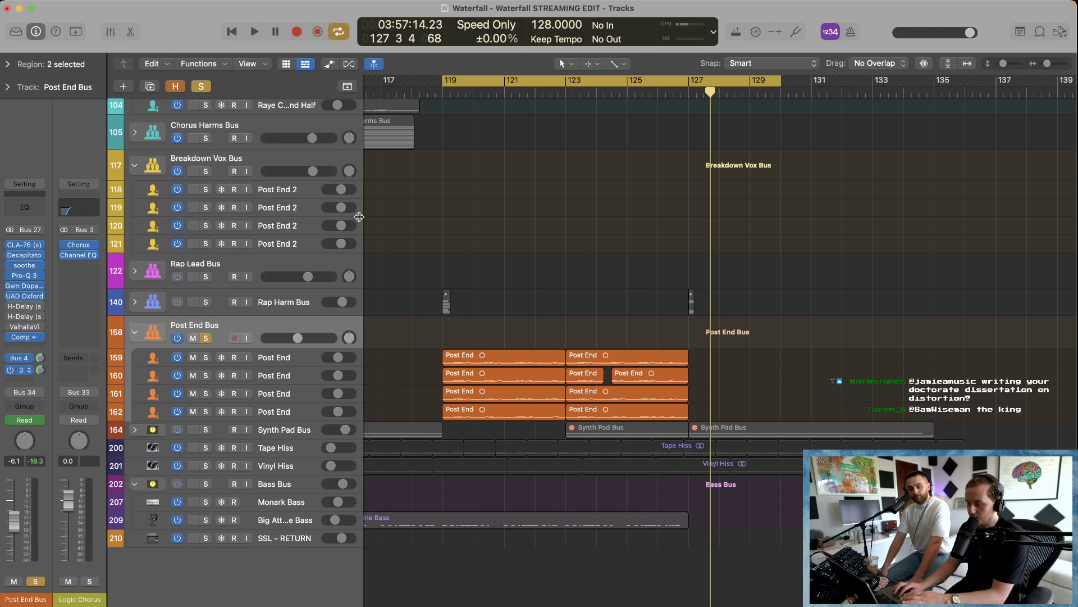
Step: Compare the looped Post End vocals with the delays, ValhallaVintageVerb, and Bus 3 and Bus 4 sends bypassed and enabled
key(space)
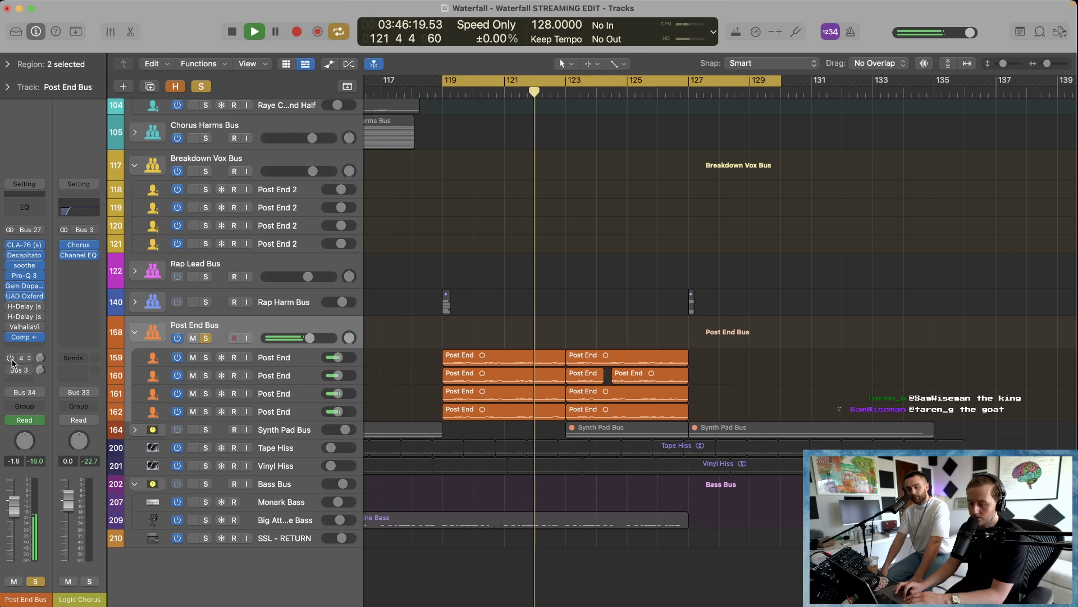
key(space)
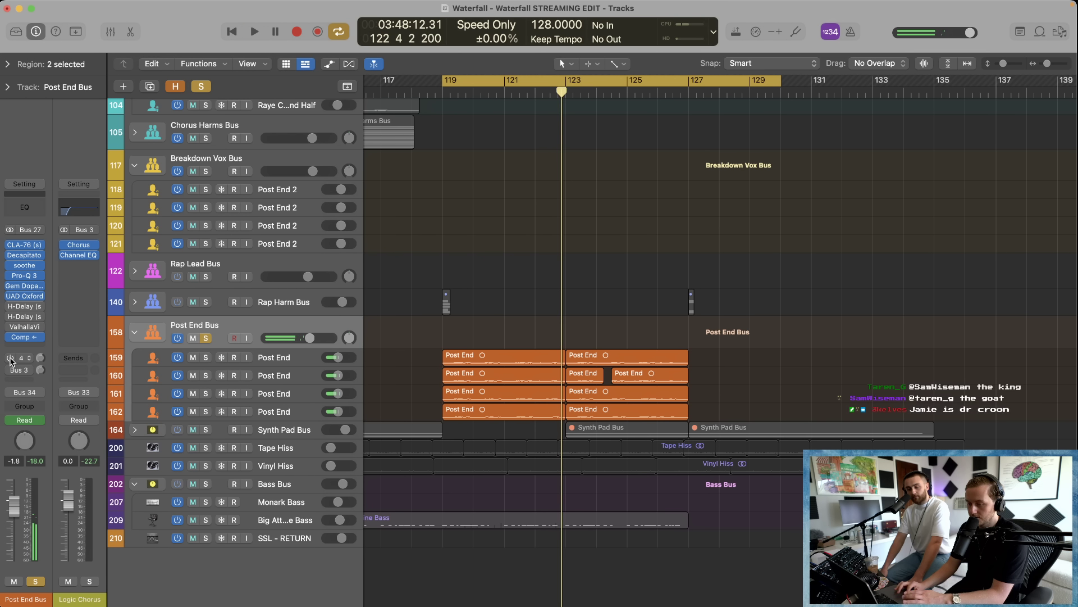
click(10, 358)
key(space)
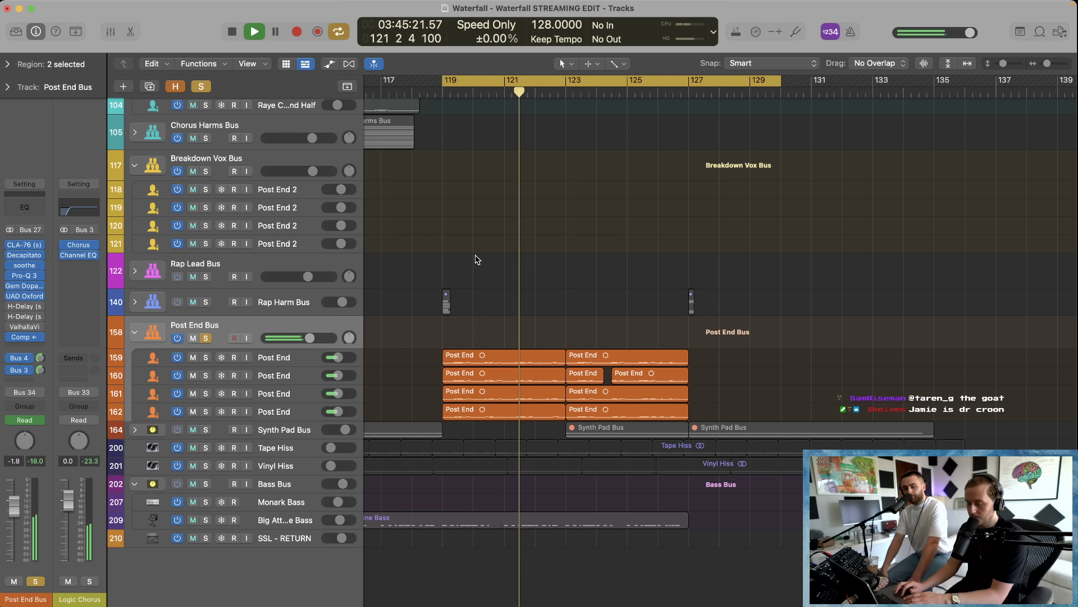
key(space)
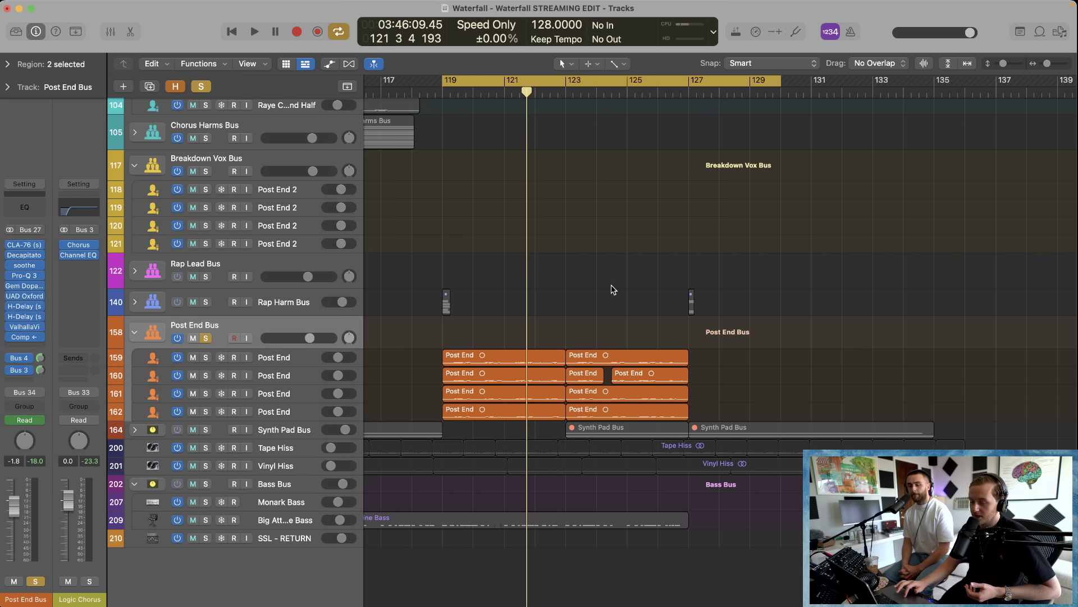
Step: Check the channel strip of Post End track 160, and unsolo and collapse the Post End Bus
scroll(496, 313, left, 3)
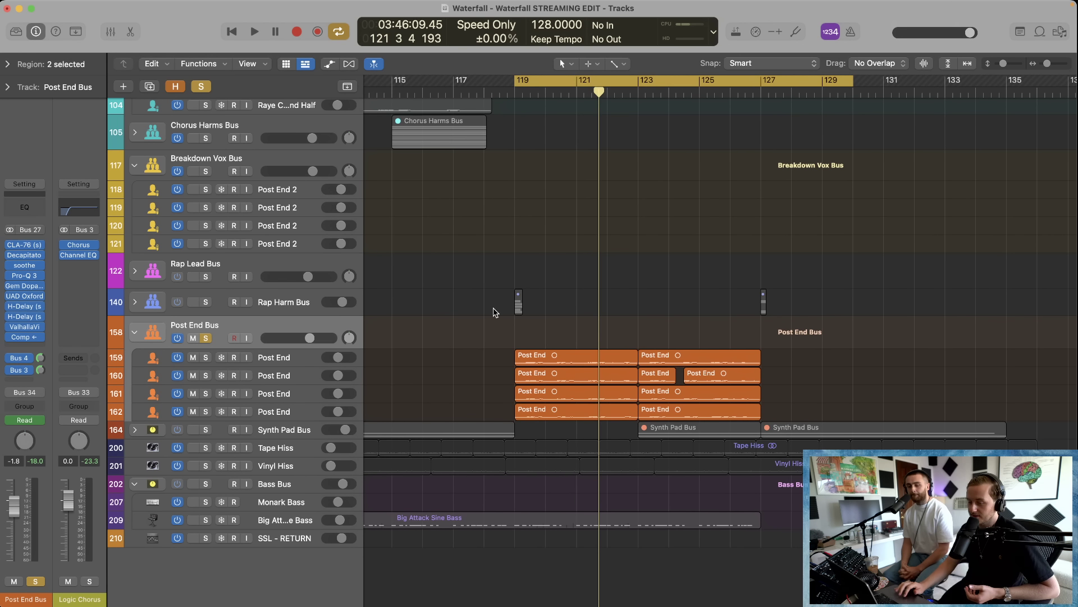
click(279, 374)
click(496, 342)
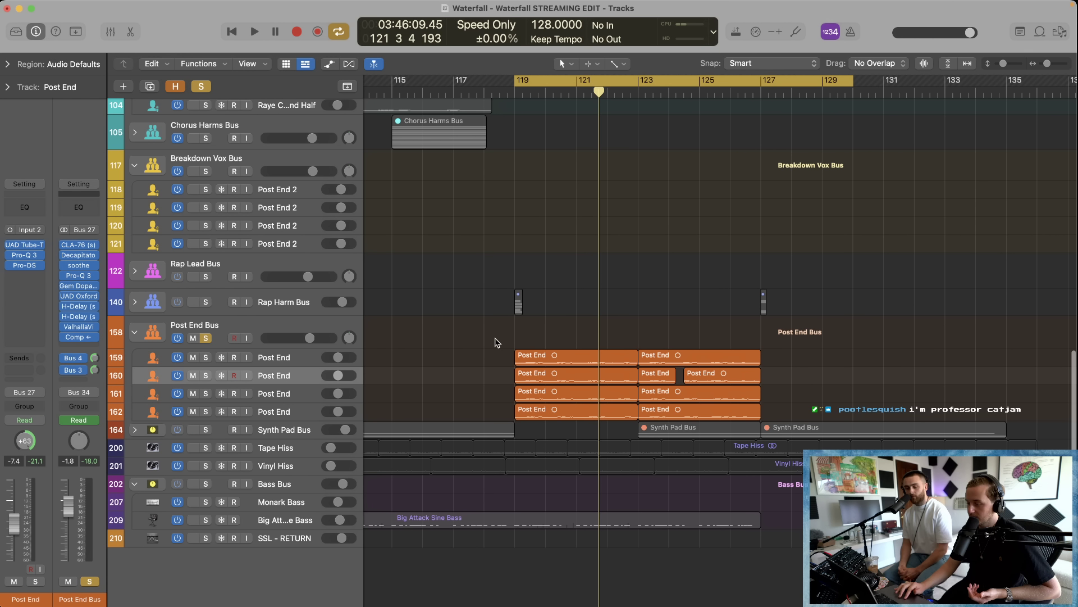
scroll(495, 342, down, 5)
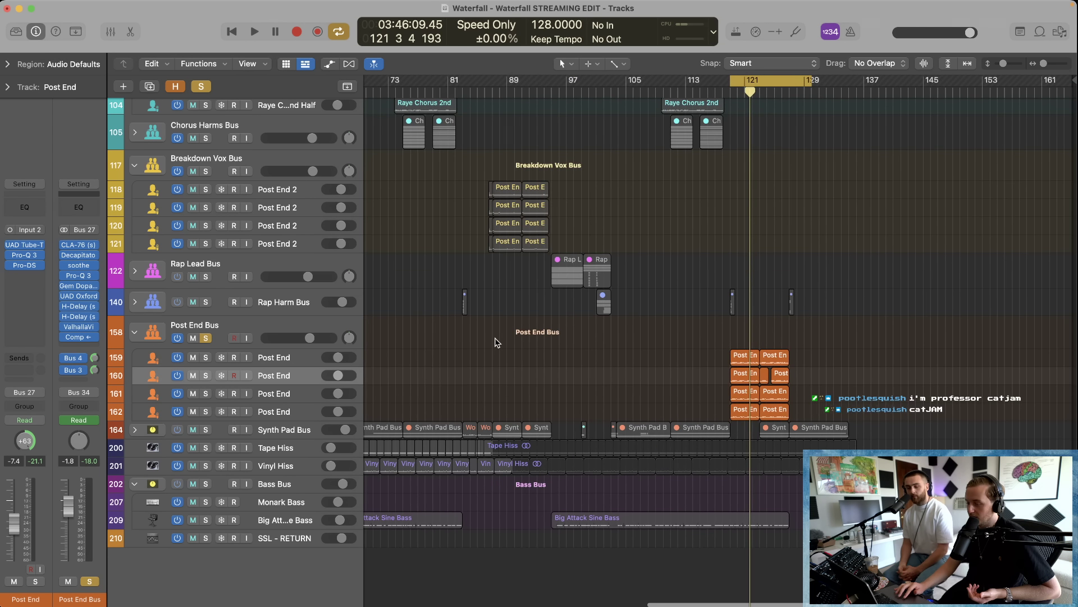
click(206, 338)
click(228, 331)
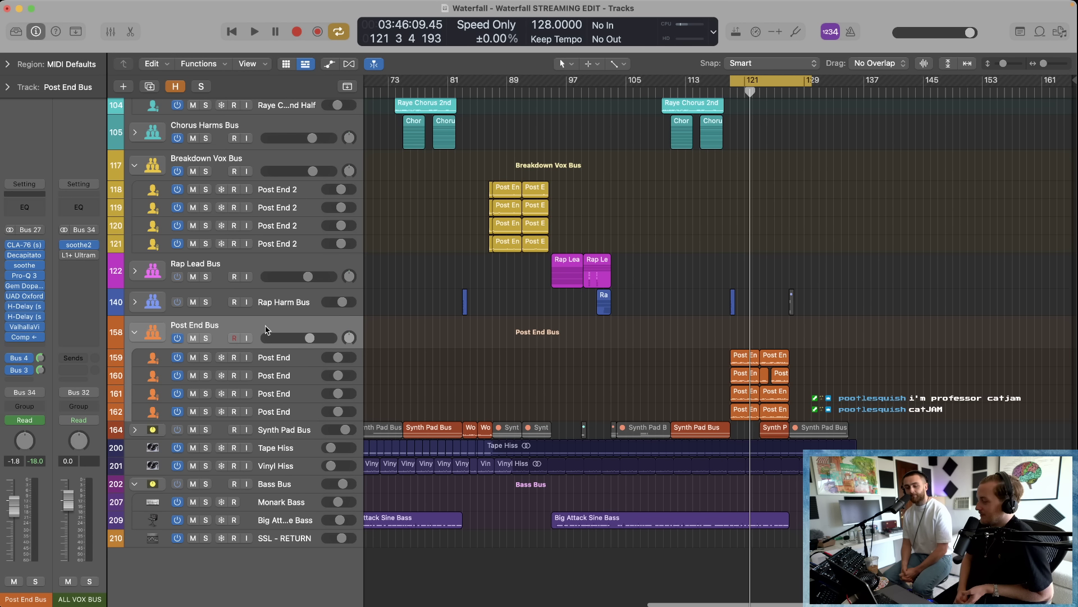
click(135, 336)
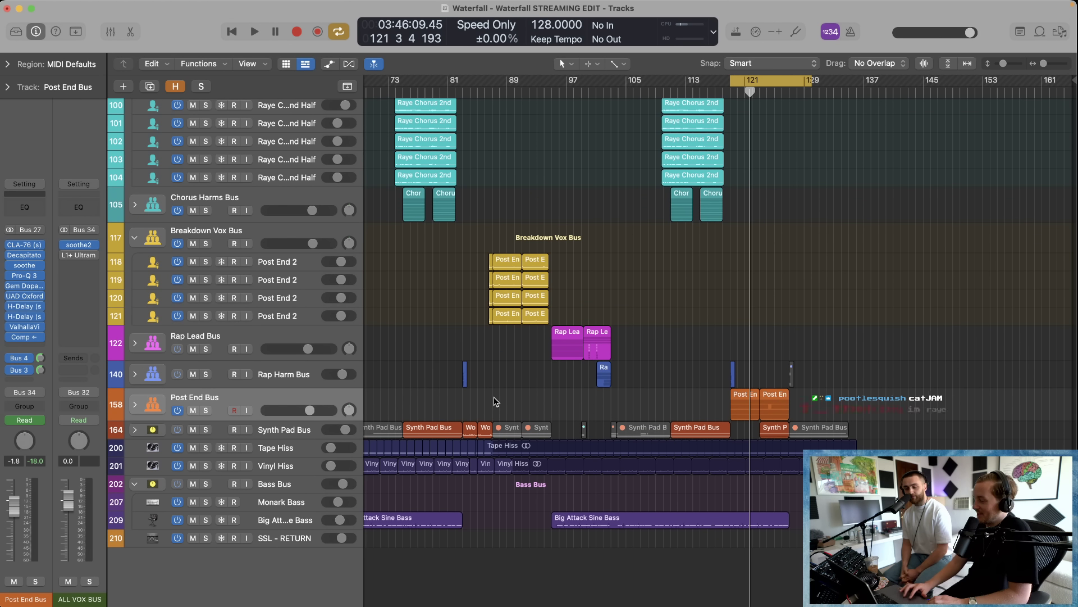
Step: Collapse the Chorus Lead Bus track stack and turn off cycle mode
key(super+Left)
scroll(602, 313, up, 10)
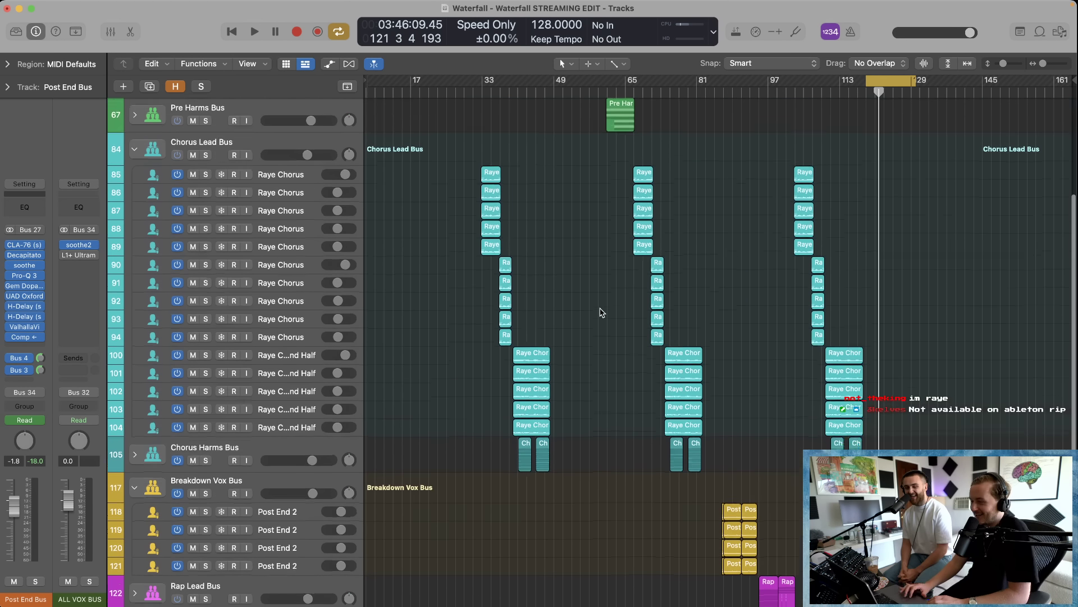
click(135, 177)
scroll(472, 302, up, 5)
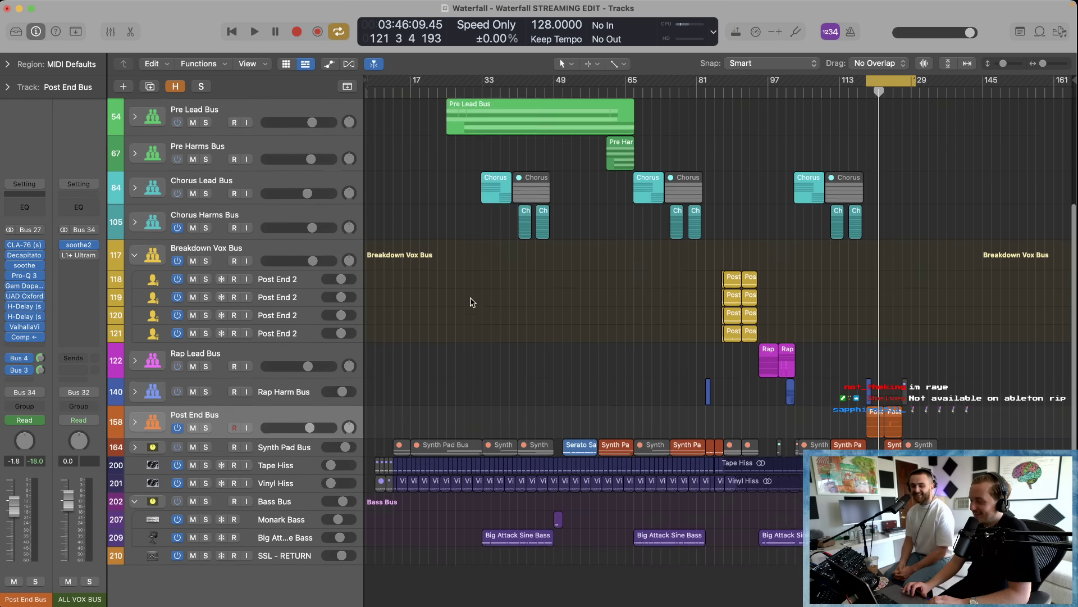
key(super+Up)
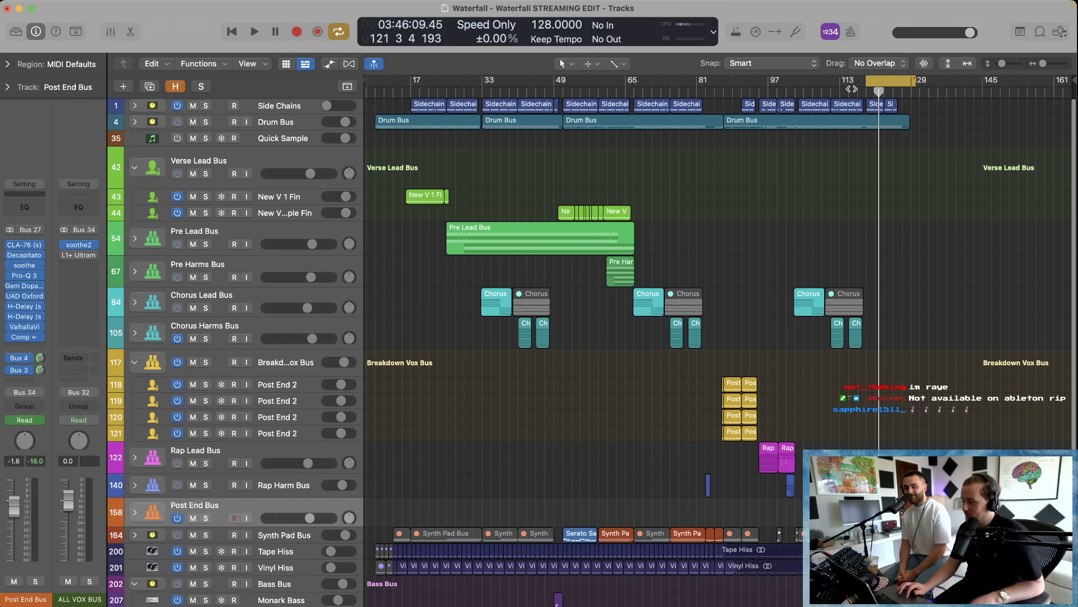
click(852, 88)
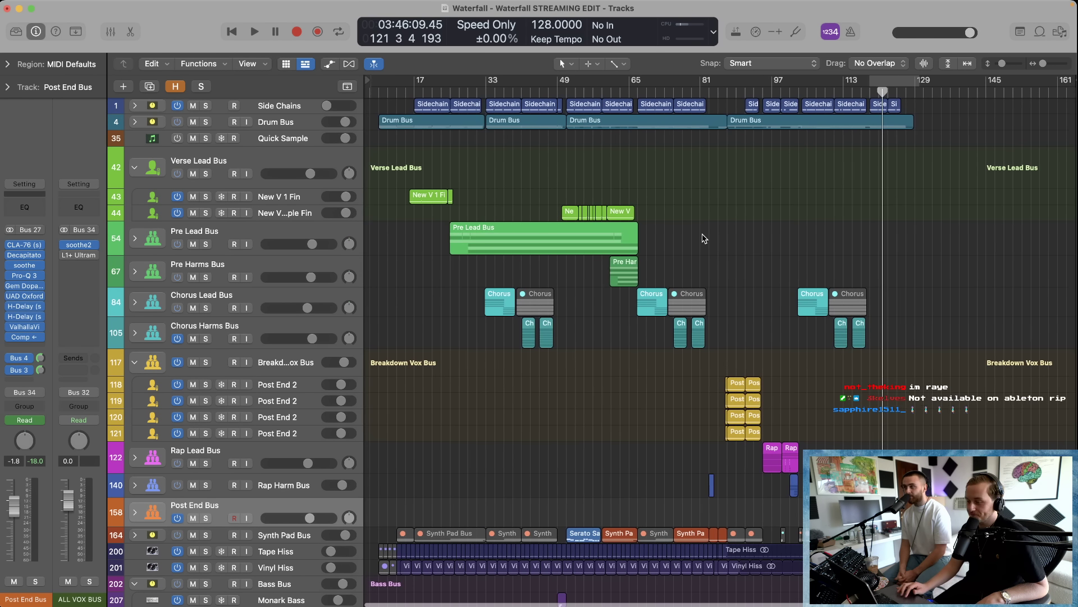
Step: Expand the Synth Pad Bus, select the regions on the Serato Sample track, and solo that track
scroll(436, 452, down, 4)
click(135, 439)
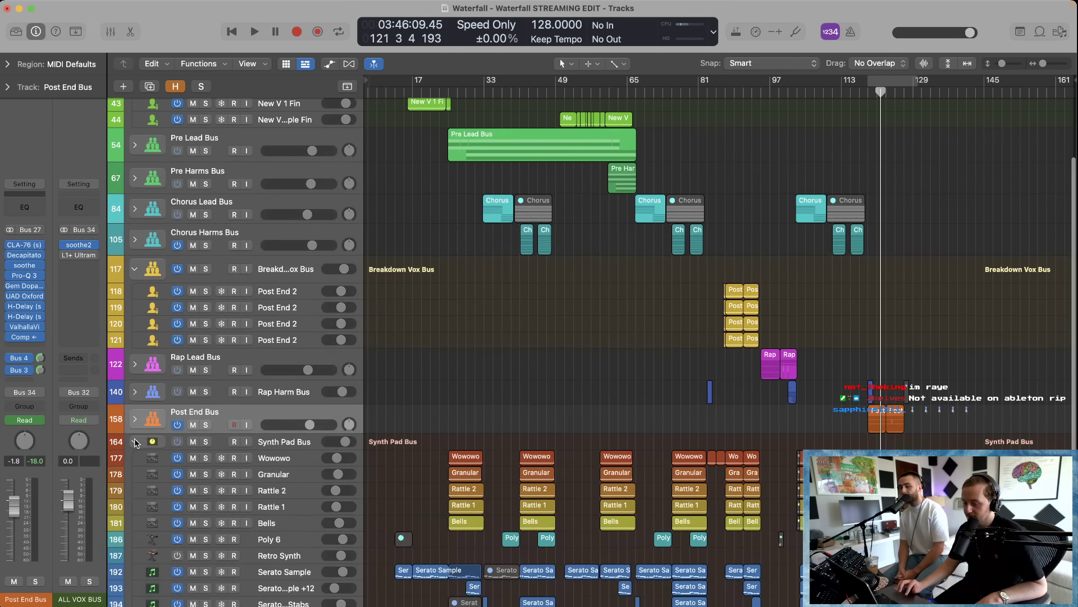
scroll(384, 403, down, 9)
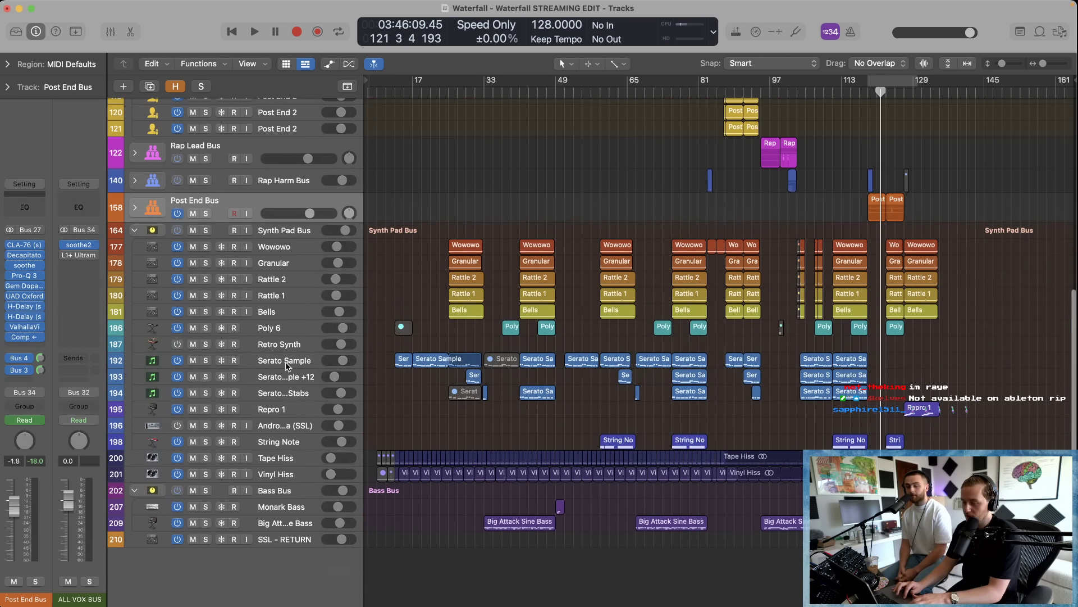
click(286, 365)
drag(387, 343, 509, 420)
key(z)
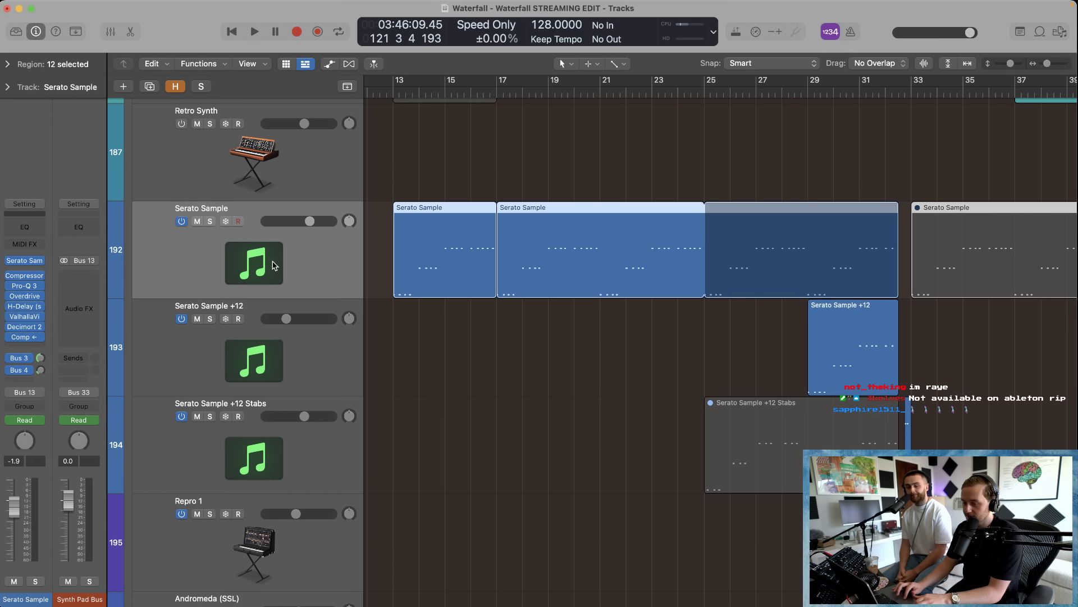
click(210, 222)
key(z)
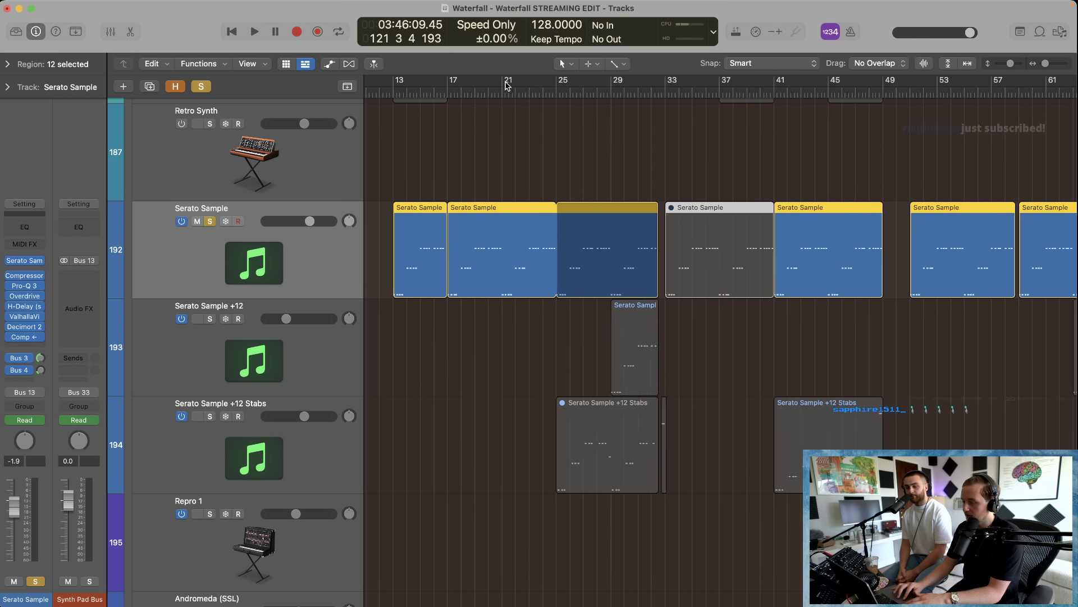
Step: Cycle bars 17 to 33 and briefly play the soloed Serato Sample part
drag(444, 80, 621, 83)
scroll(460, 236, left, 2)
key(space)
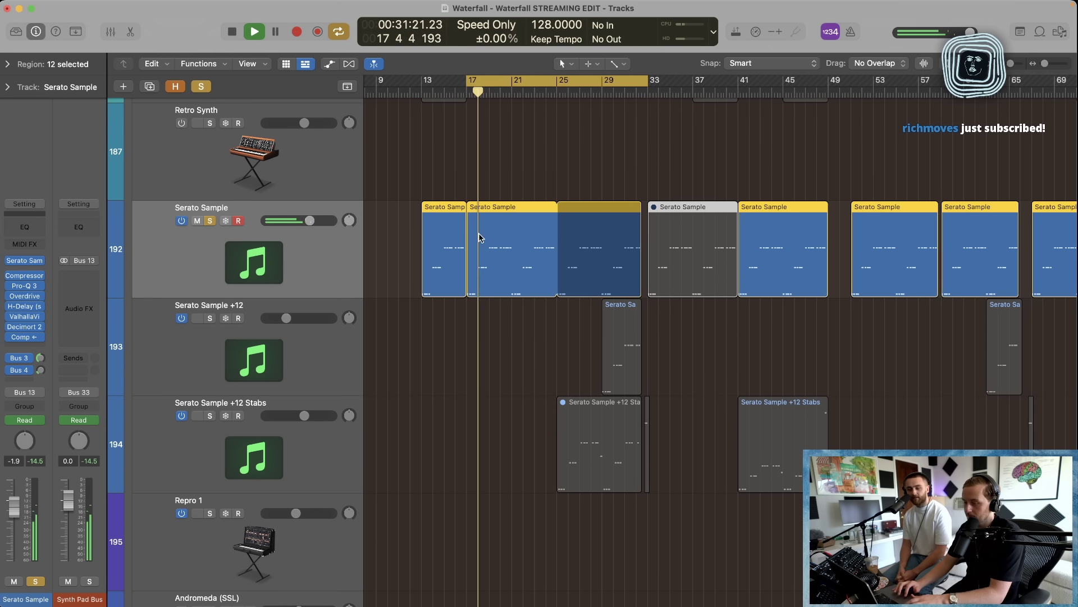
scroll(504, 80, right, 3)
key(space)
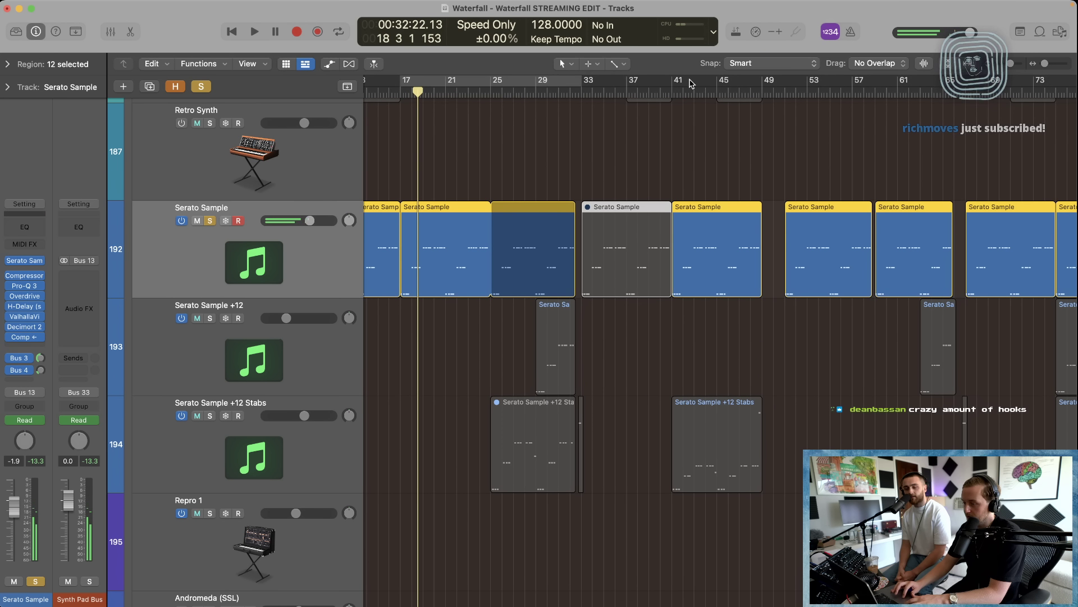
Step: Move the cycle region to bars 41 to 49 and play the soloed Serato Sample part there
drag(672, 80, 760, 128)
key(space)
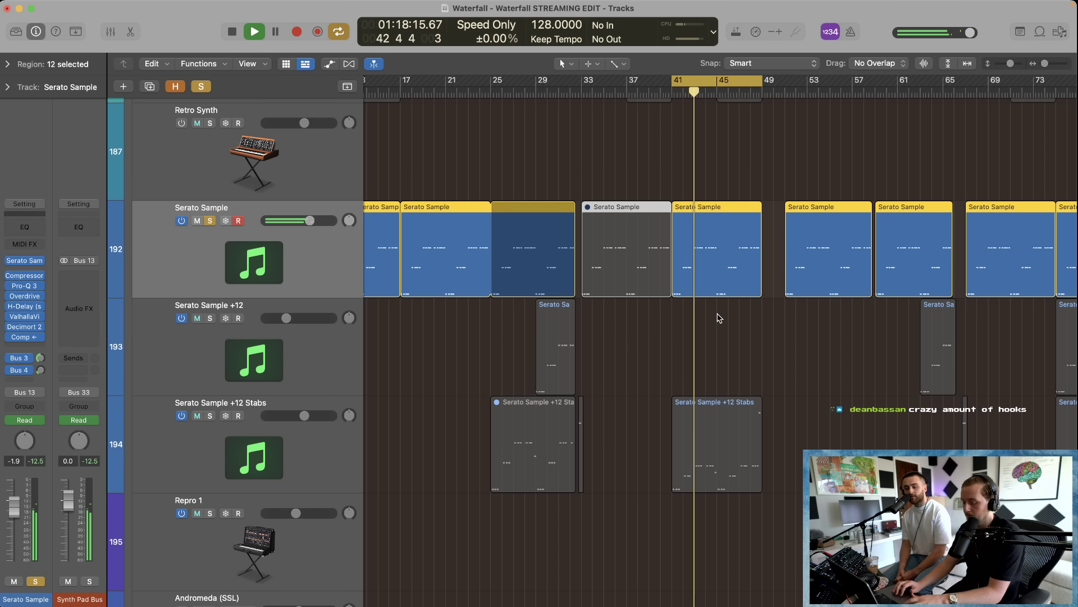
key(a)
key(a)
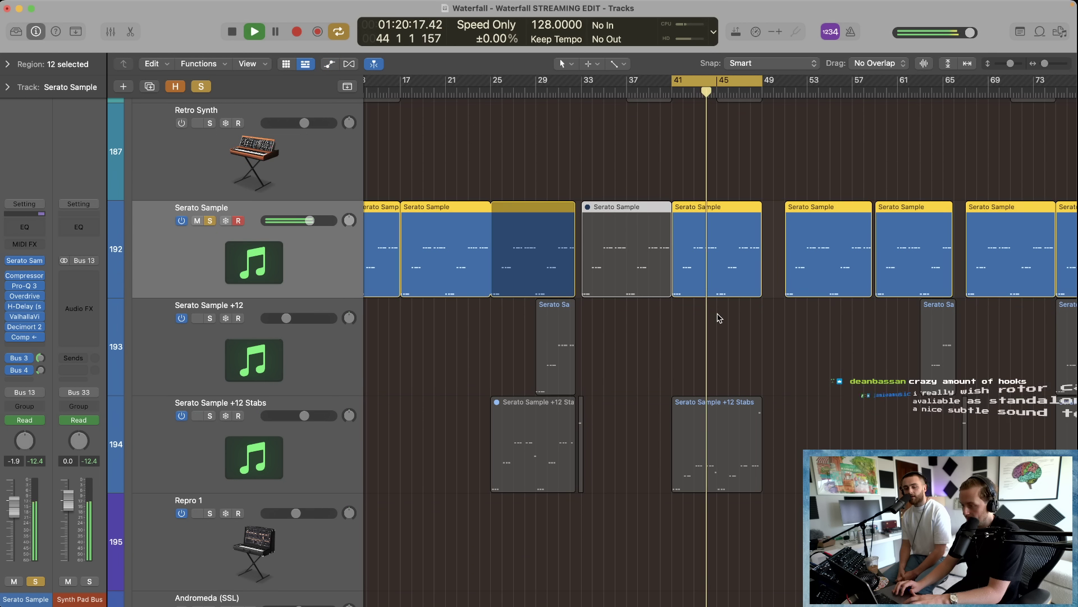
key(space)
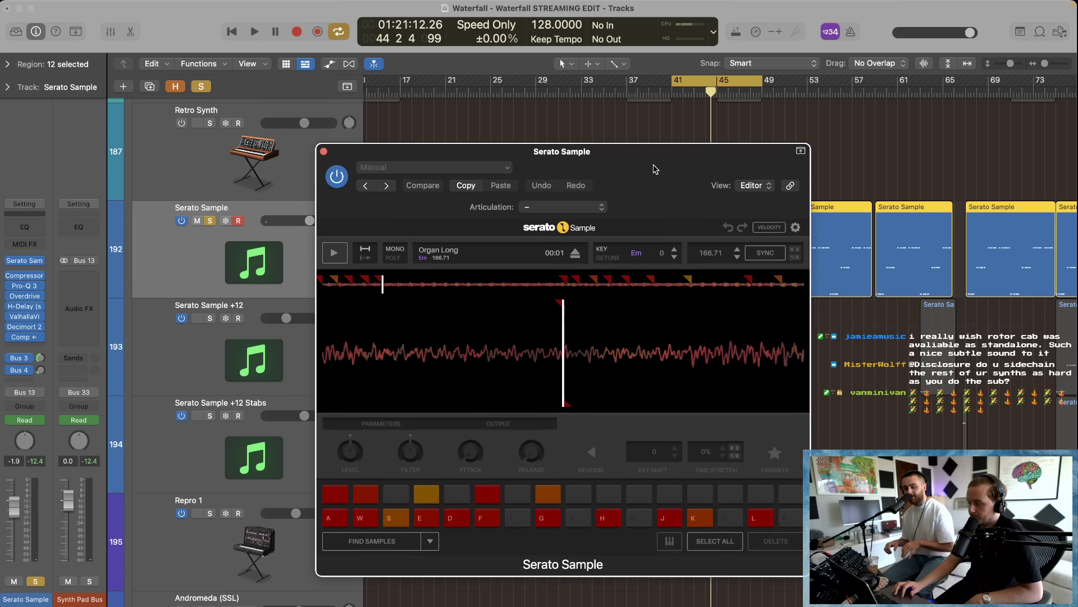
Step: Play the Organ Long sample from its start inside the Serato Sample instrument
drag(655, 169, 612, 134)
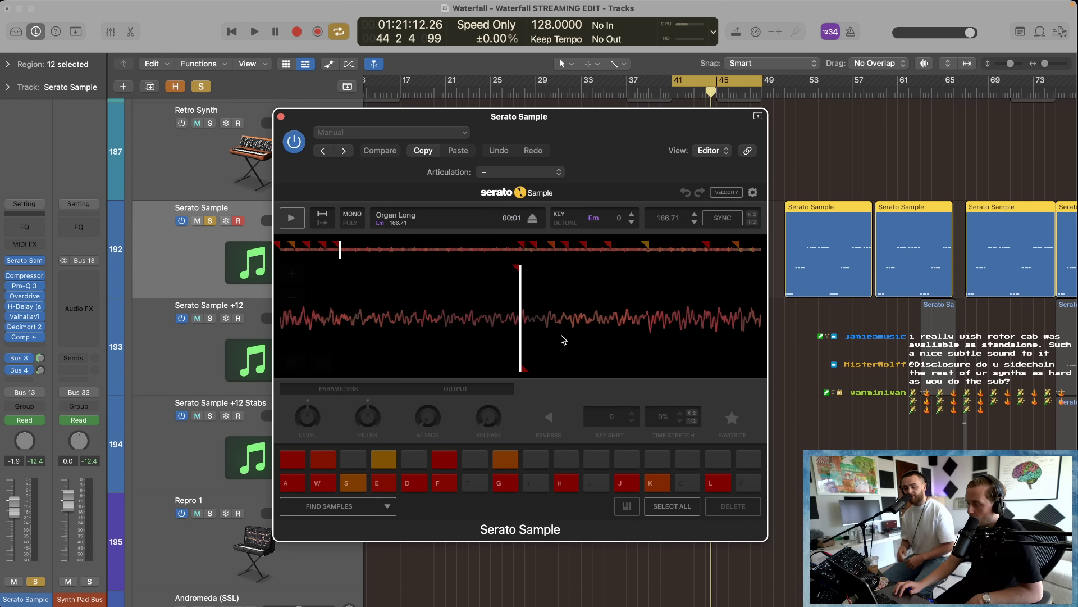
click(278, 251)
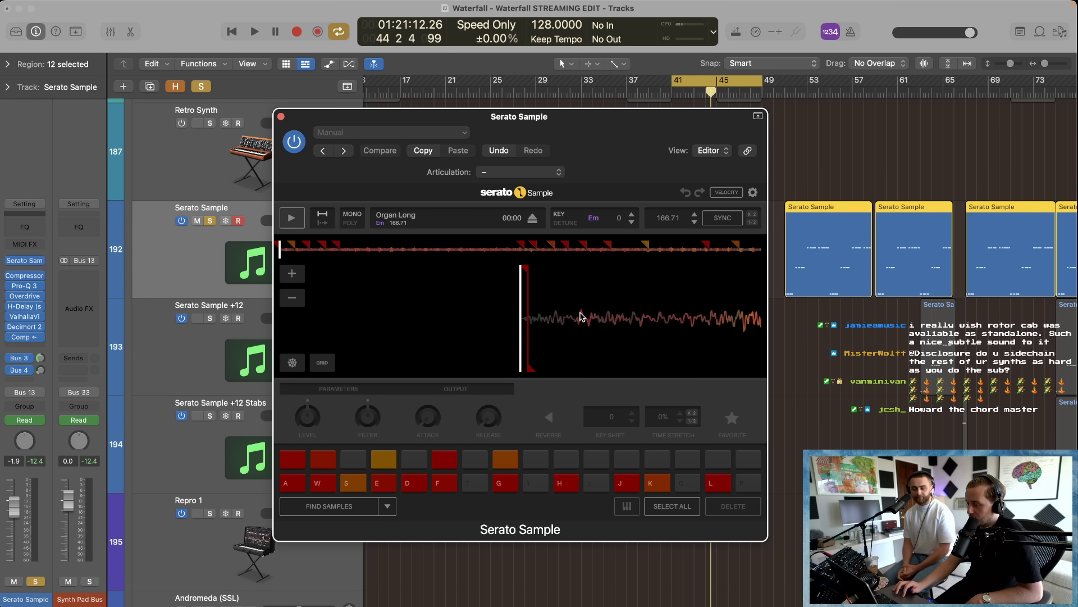
click(292, 219)
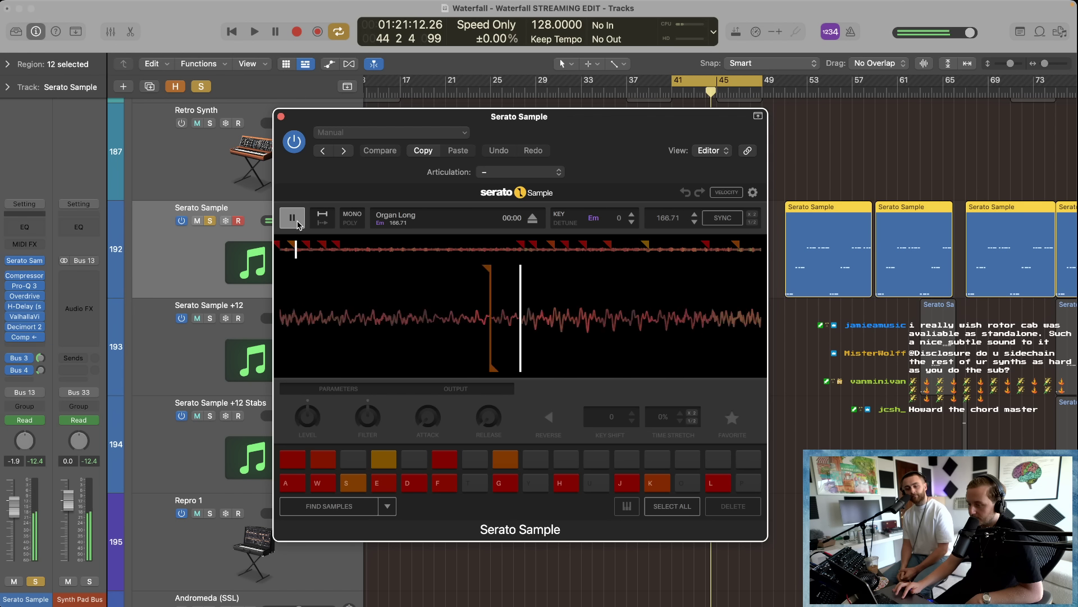
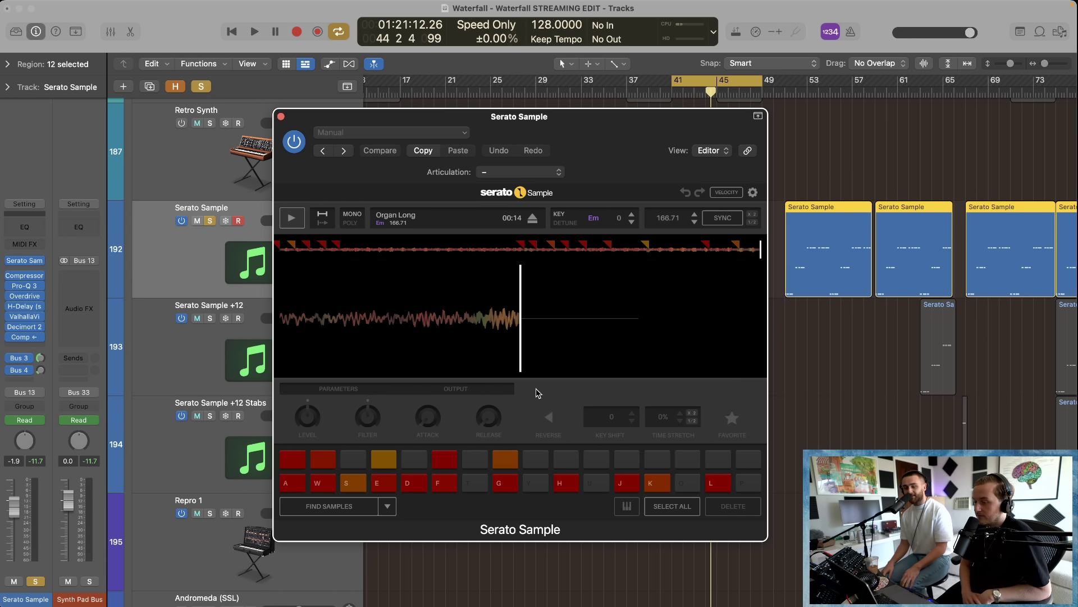
Step: Play the soloed Serato Sample part, turn off cycle mode, and continue playback from about bar 56 and about bar 30
key(space)
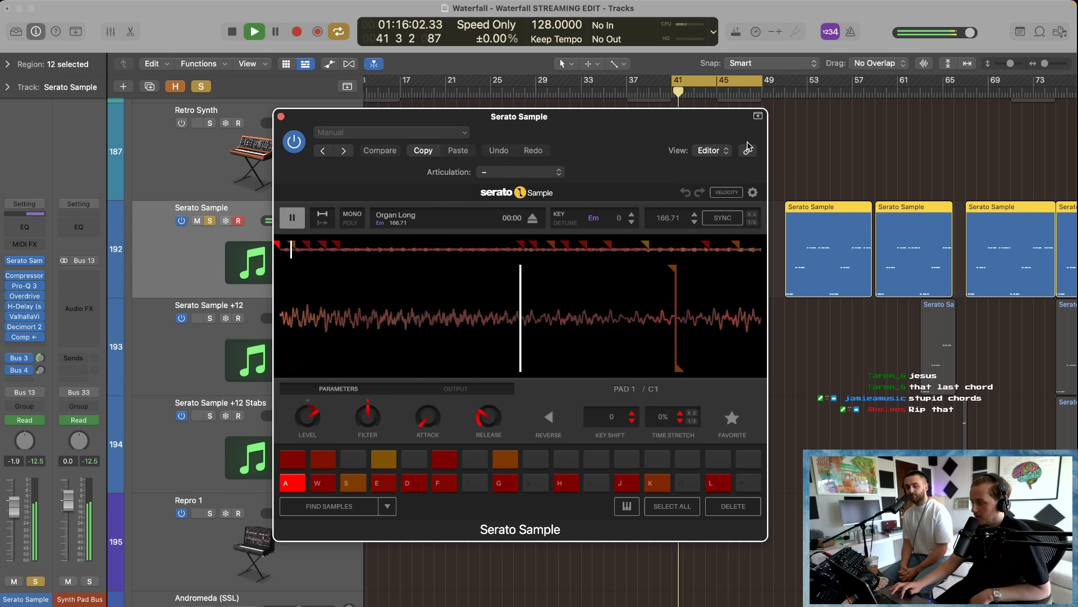
drag(704, 128, 506, 131)
scroll(802, 284, right, 3)
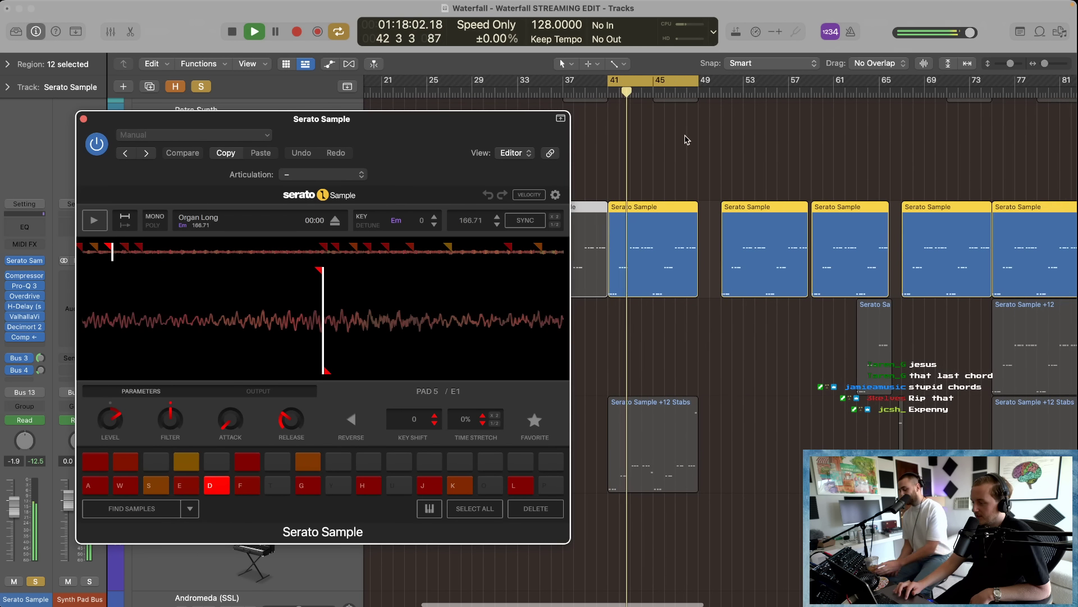
click(670, 82)
click(788, 94)
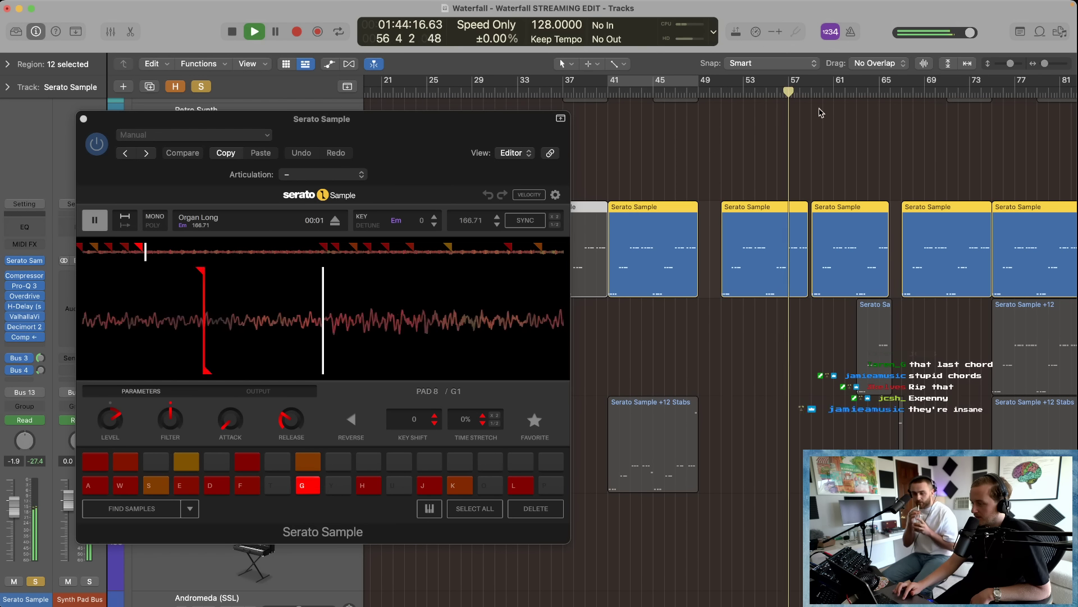
scroll(845, 138, left, 4)
click(636, 94)
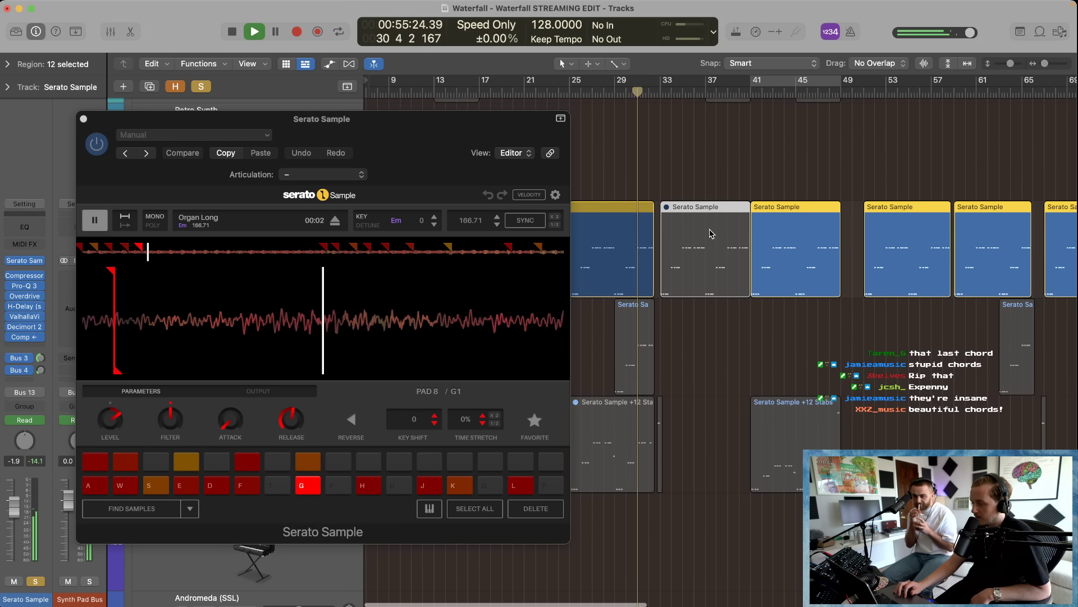
Step: Close the Serato Sample window and play from about bar 28 with the Serato Sample +12 and +12 Stabs tracks also soloed
drag(410, 162, 569, 442)
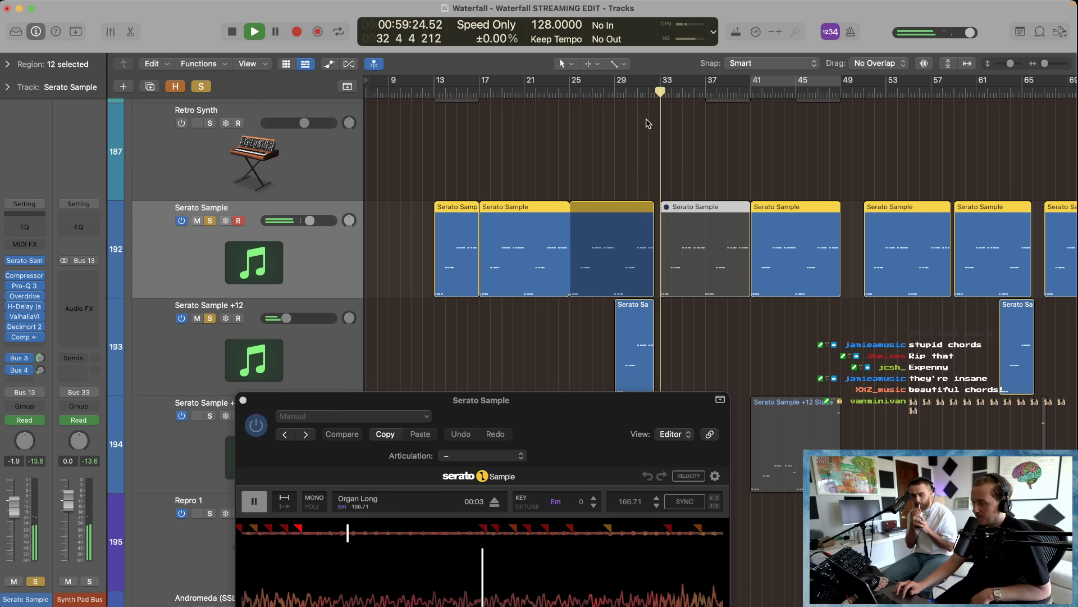
click(602, 94)
click(243, 400)
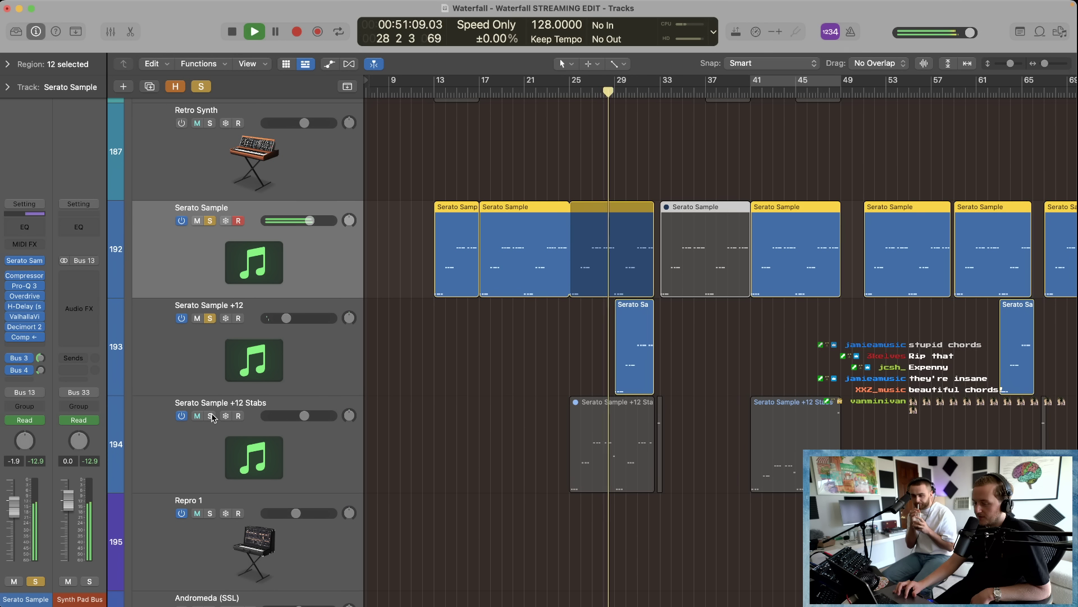
click(210, 416)
scroll(520, 382, up, 5)
scroll(520, 382, down, 2)
scroll(520, 382, right, 3)
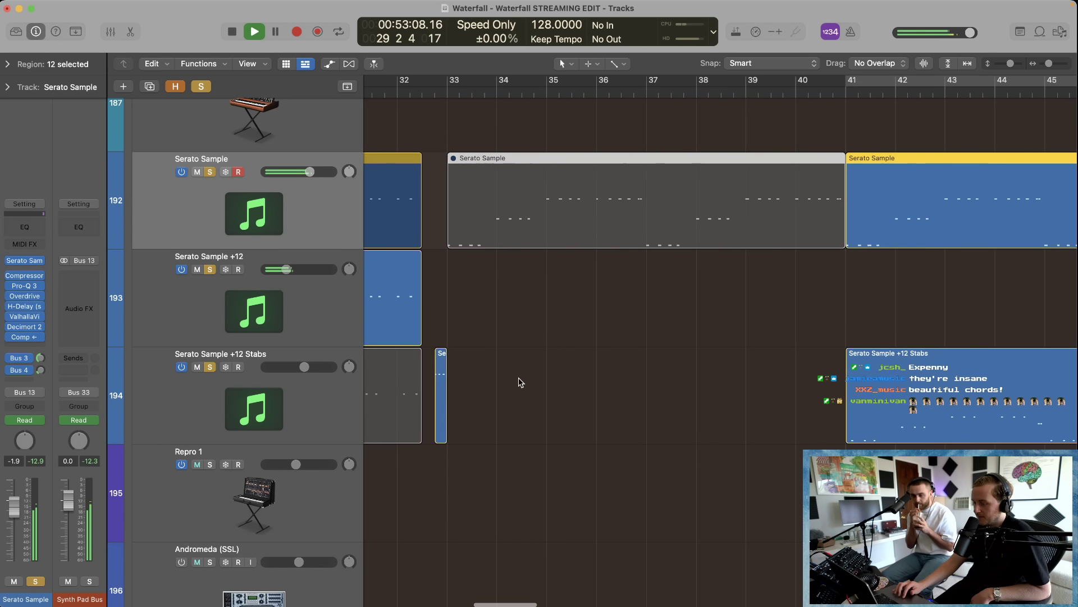
scroll(520, 382, left, 3)
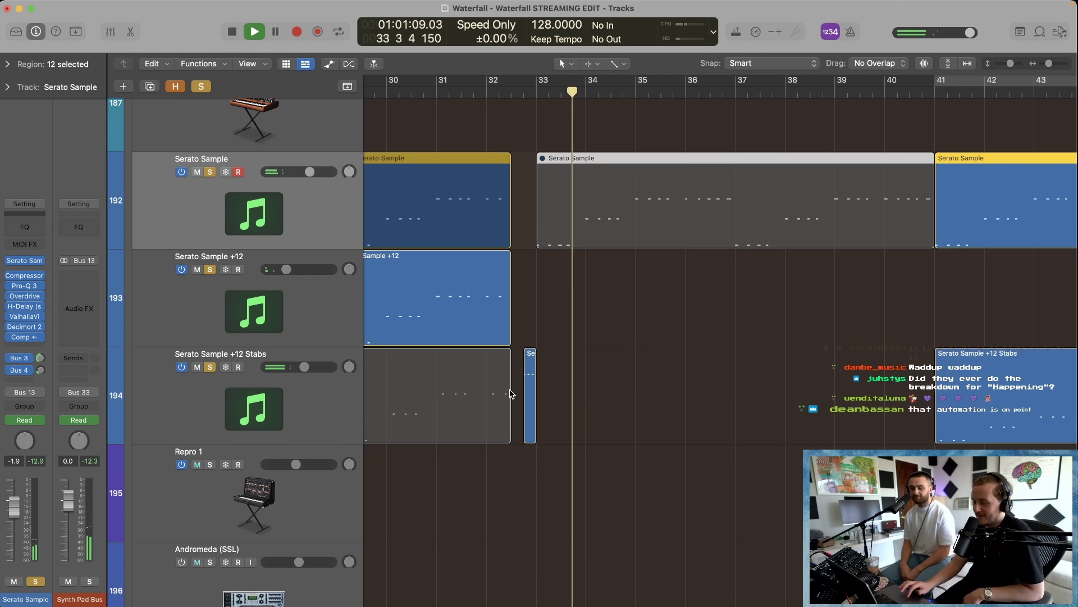
Step: Open the Serato Sample instrument on the +12 Stabs track, play its short stab from bar 32, and close the instrument
click(332, 409)
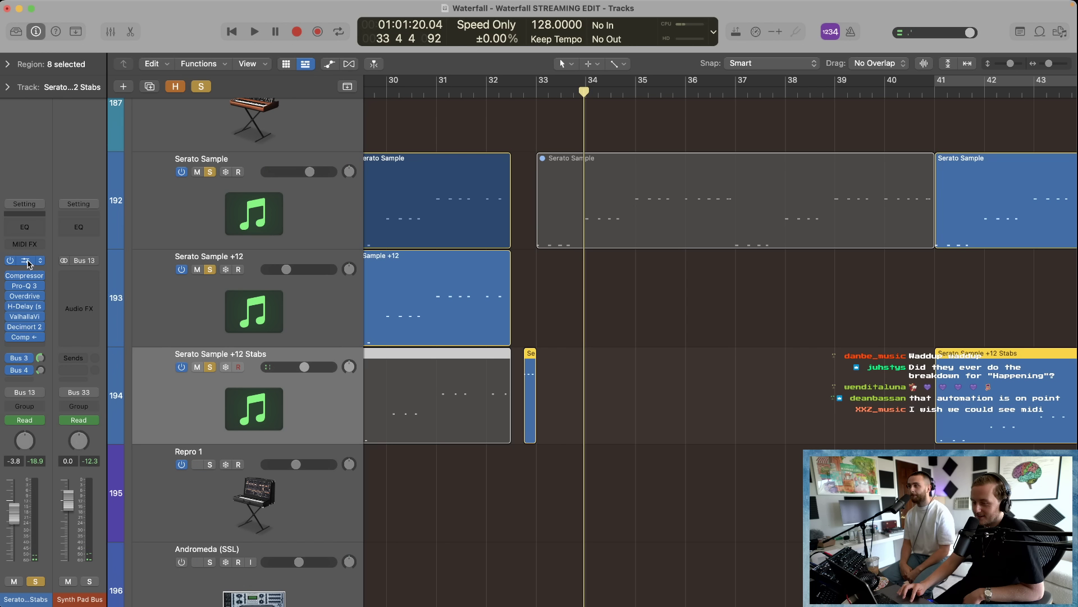
click(490, 94)
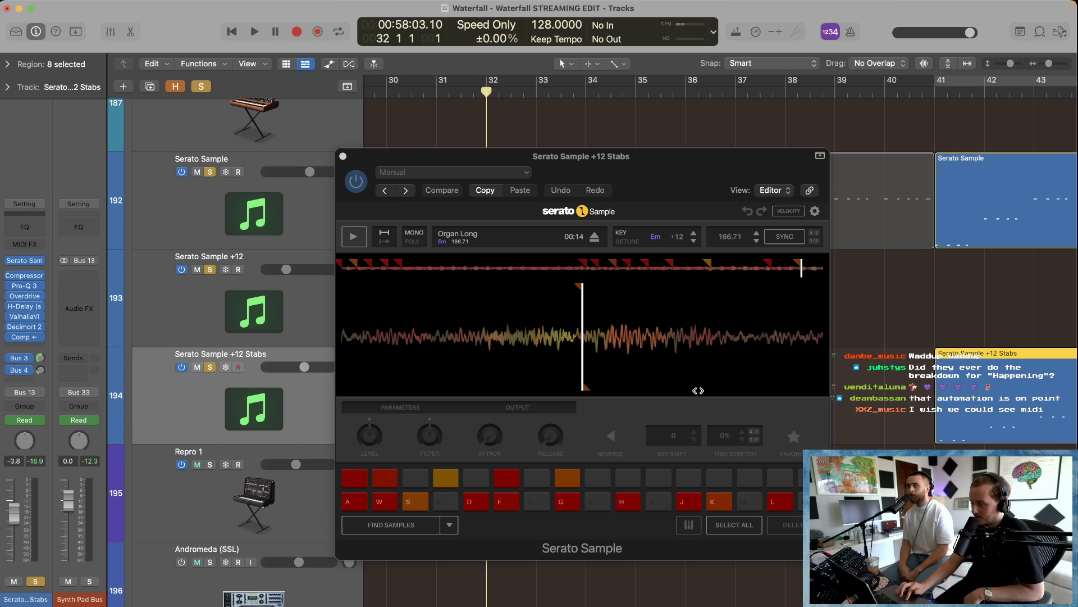
key(space)
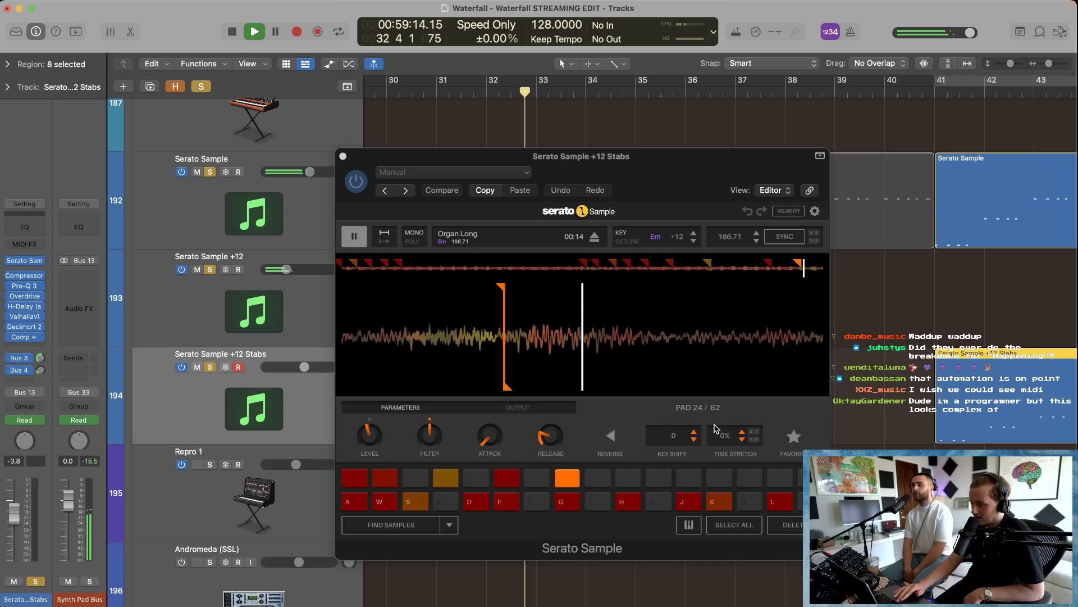
key(space)
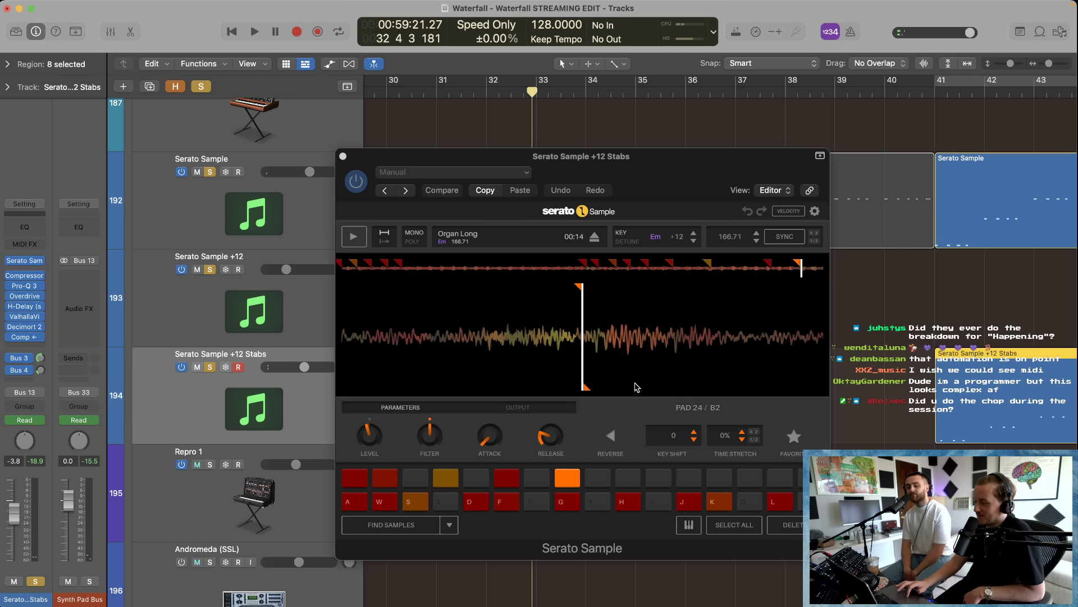
click(343, 155)
Step: Deselect the regions and examine how the three Serato Sample tracks are arranged along the timeline
click(543, 304)
key(super+Left)
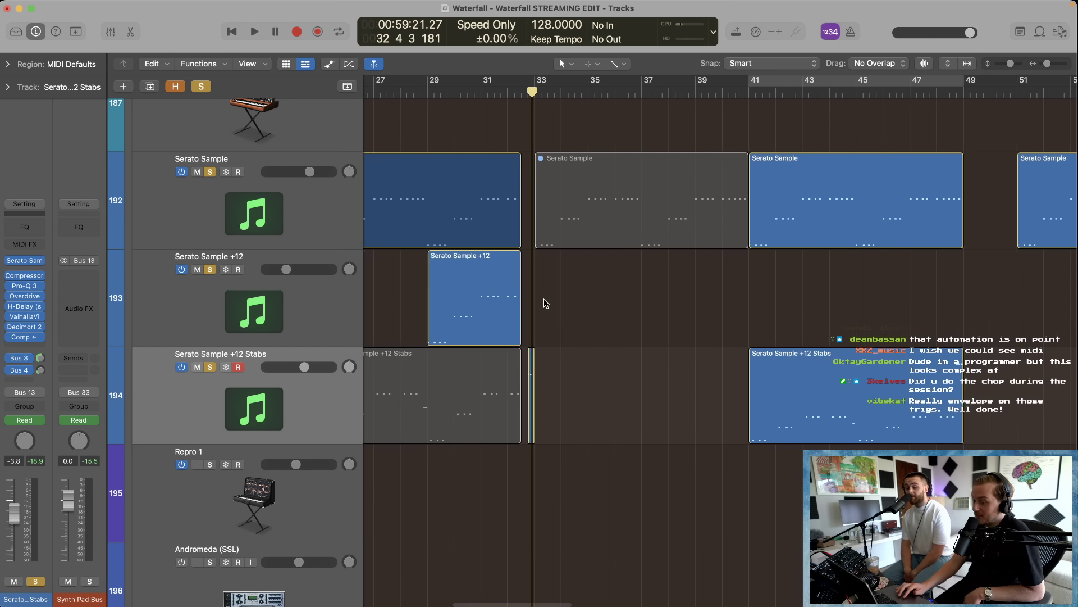
key(super+Left)
key(super+Left)
key(super+Left)
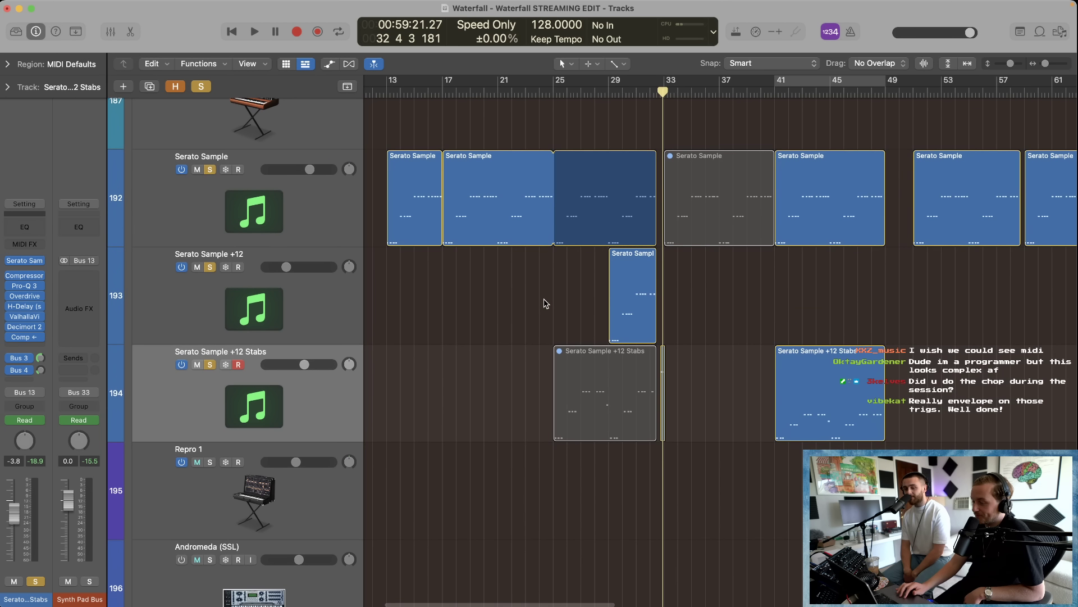
key(super+Left)
key(super+Left)
key(super+Left)
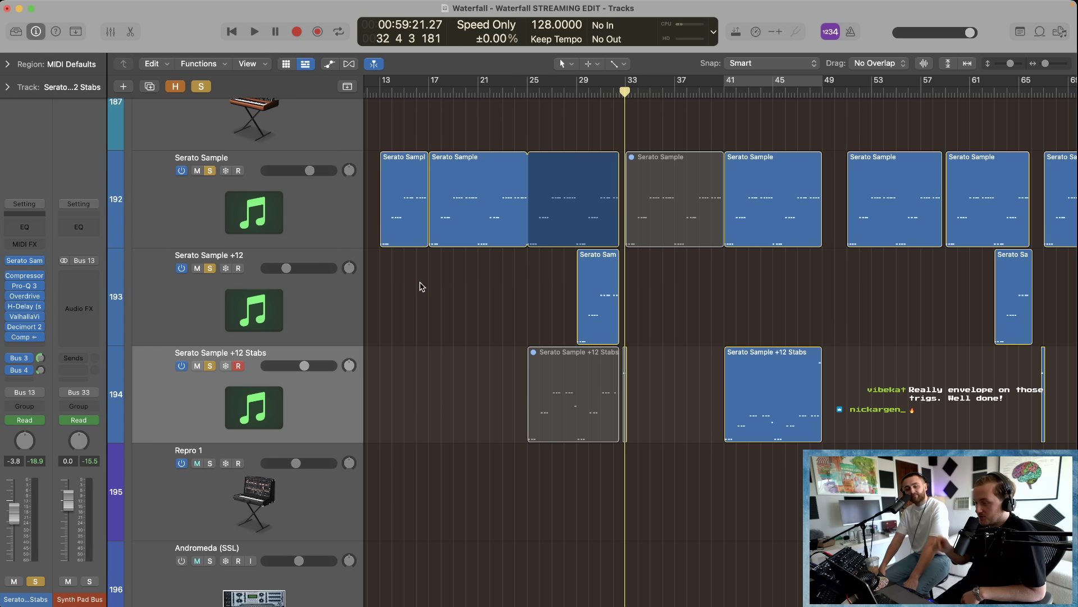
Step: Select the Serato Sample track, view its instrument window in full, close it, and clear the region selection
click(165, 193)
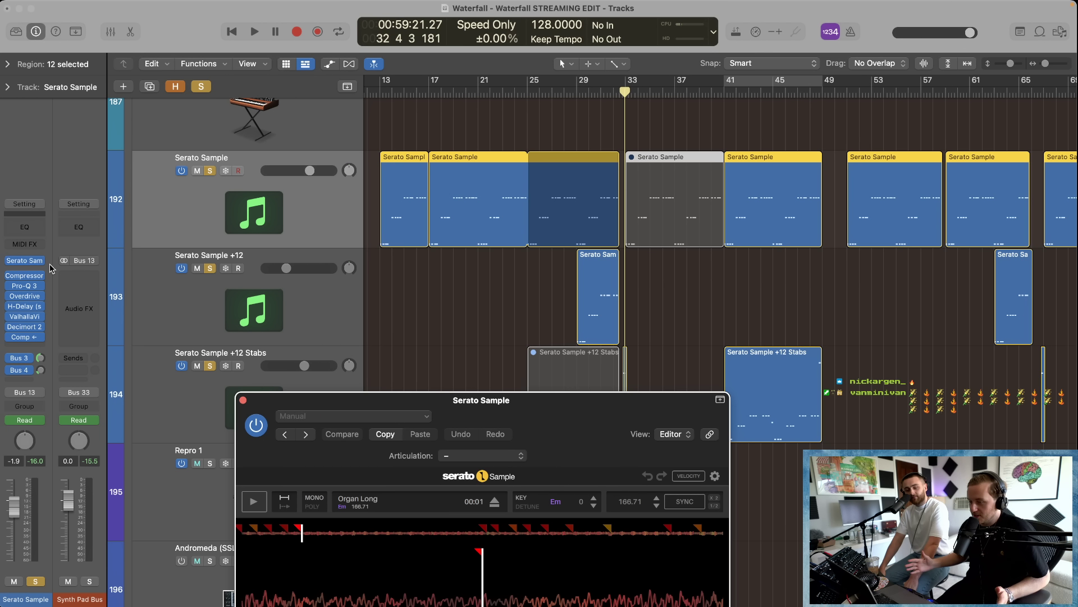
drag(527, 411, 540, 98)
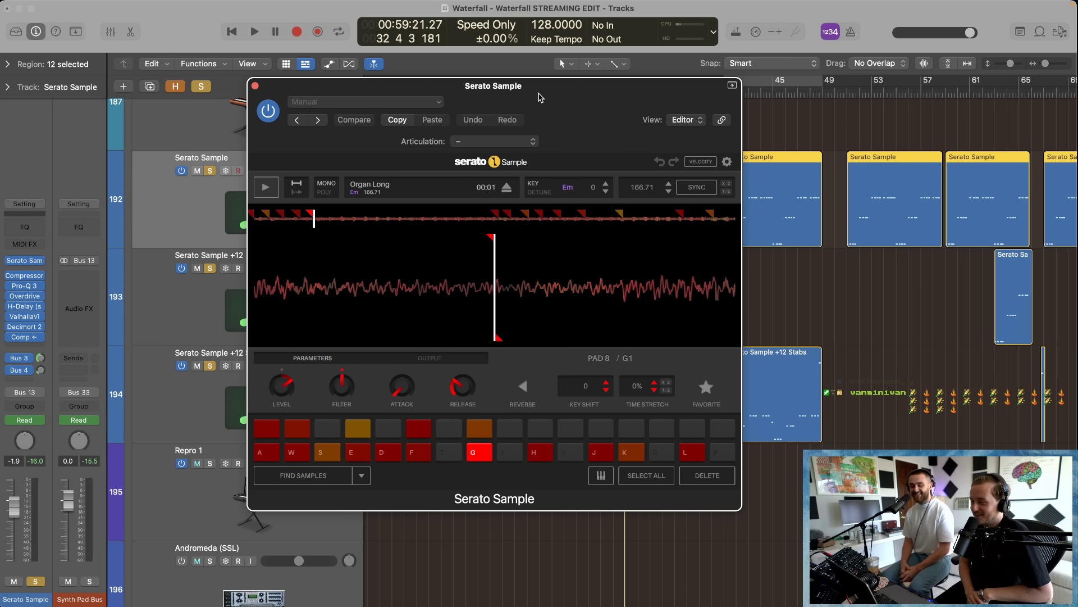
click(255, 86)
click(427, 334)
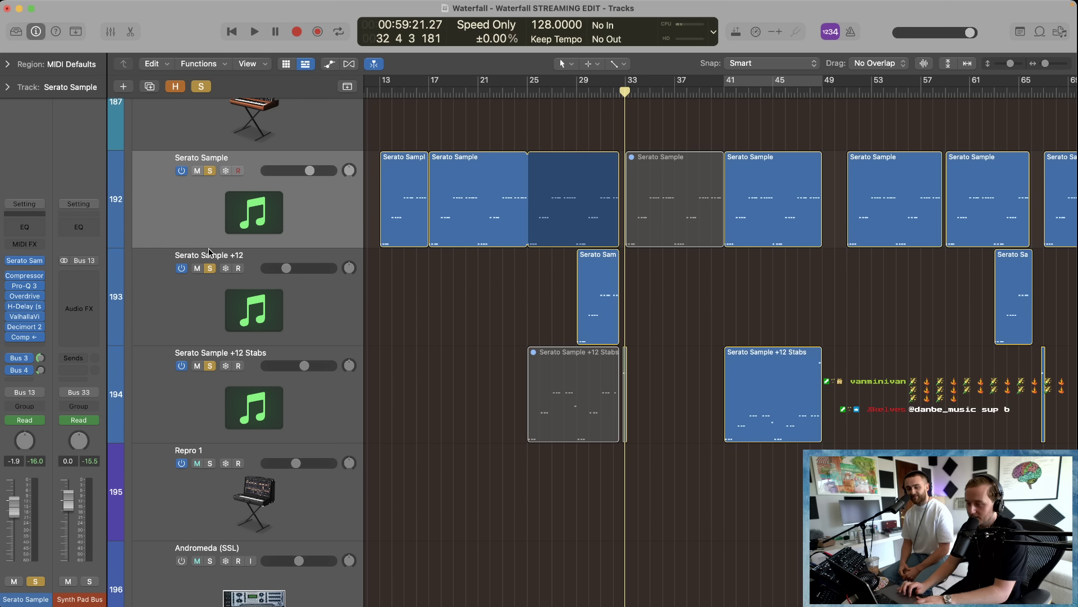
Step: Unsolo the Serato Sample +12 and +12 Stabs tracks and select the Serato Sample track with its regions
click(210, 268)
click(210, 366)
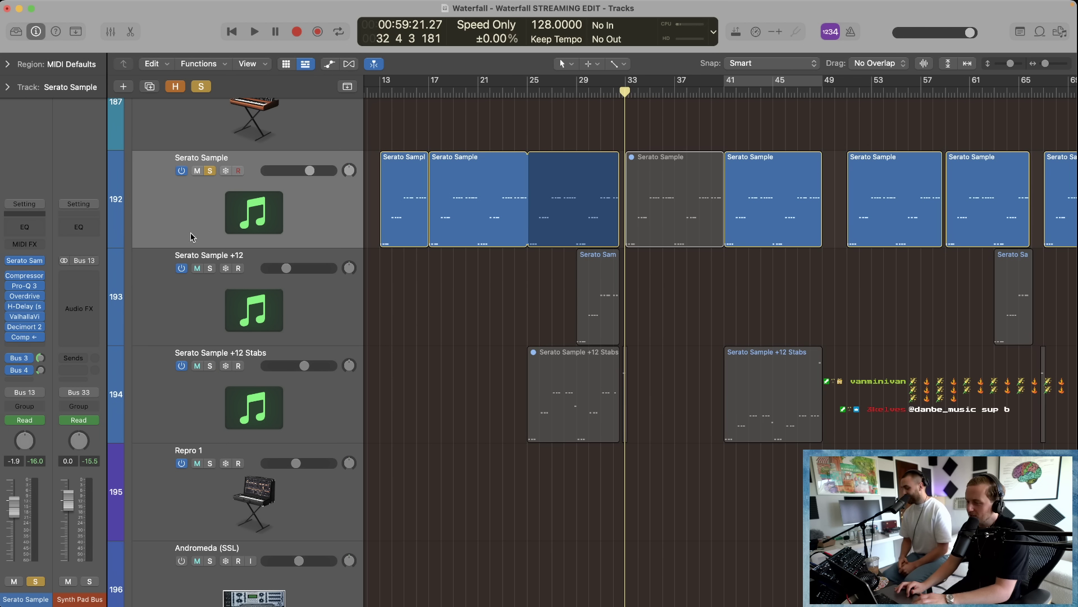
click(178, 203)
scroll(177, 203, up, 3)
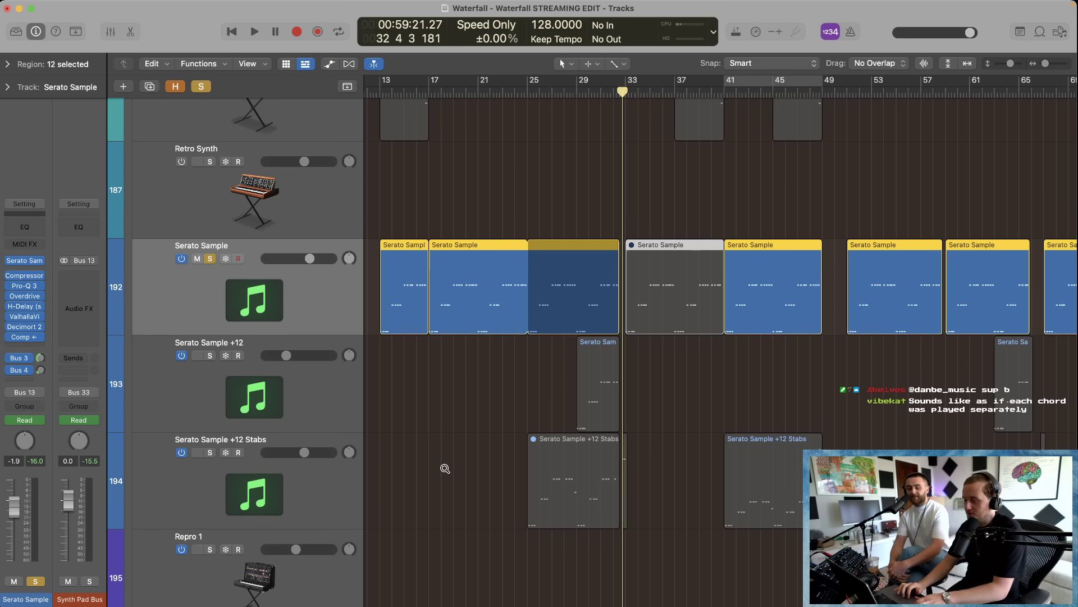
key(ctrl+z)
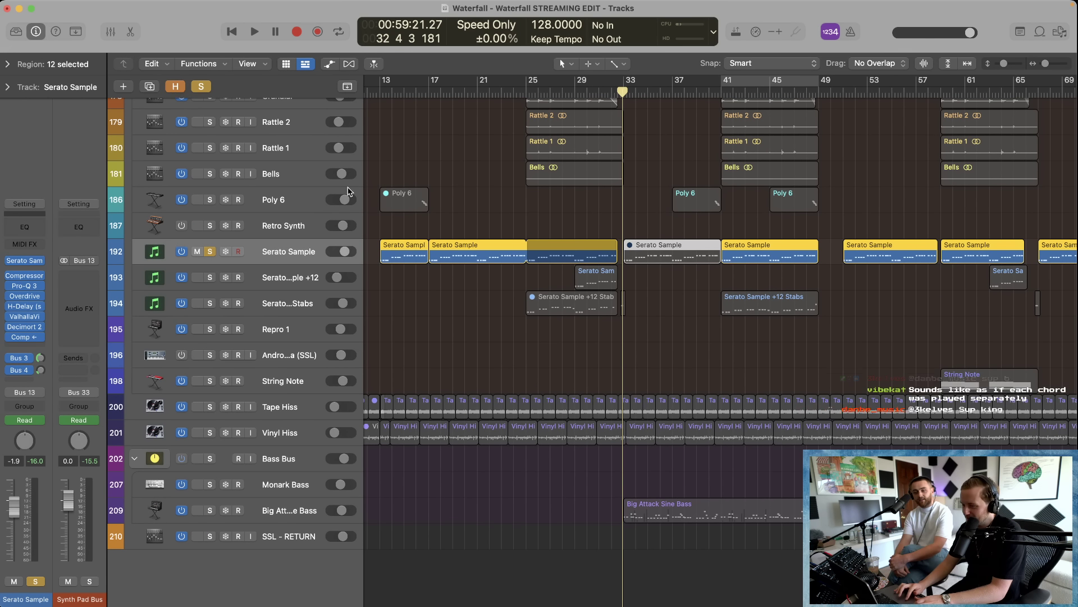
Step: Show the hidden tracks and select the first Organ track, number 188
click(174, 88)
scroll(409, 314, down, 5)
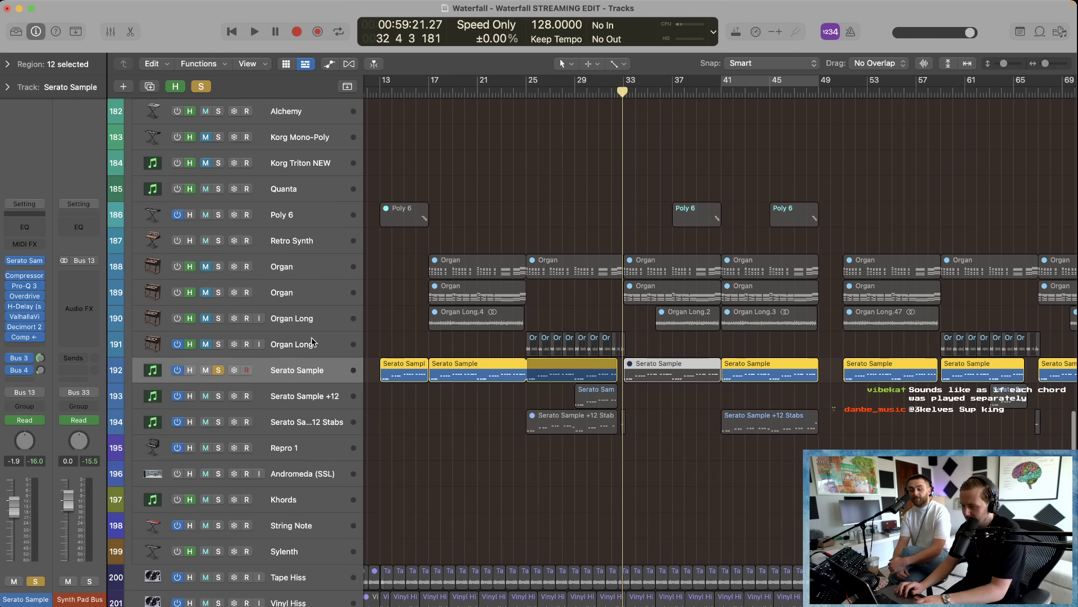
click(296, 273)
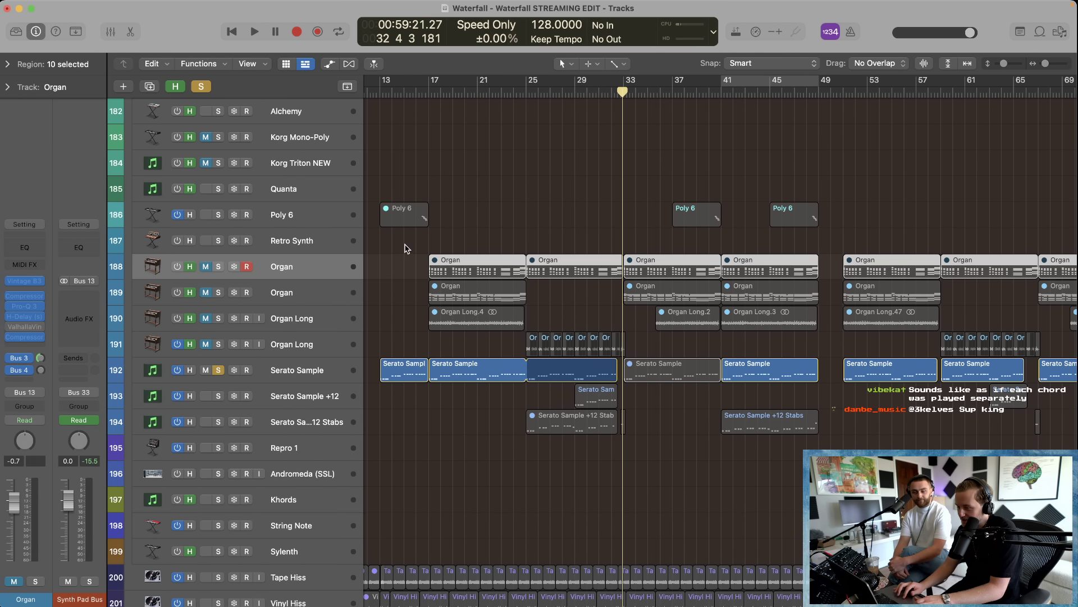
Step: Enable and solo the first Organ track, and play it from bar 17 alongside the Serato Sample part
ctrl+alt+drag(407, 248, 556, 398)
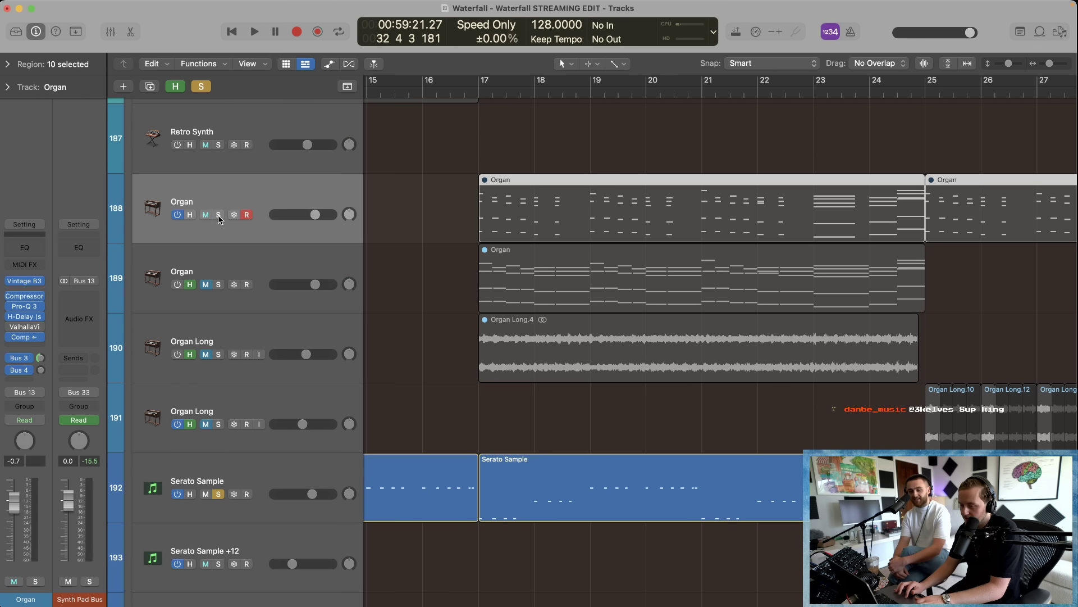
click(485, 188)
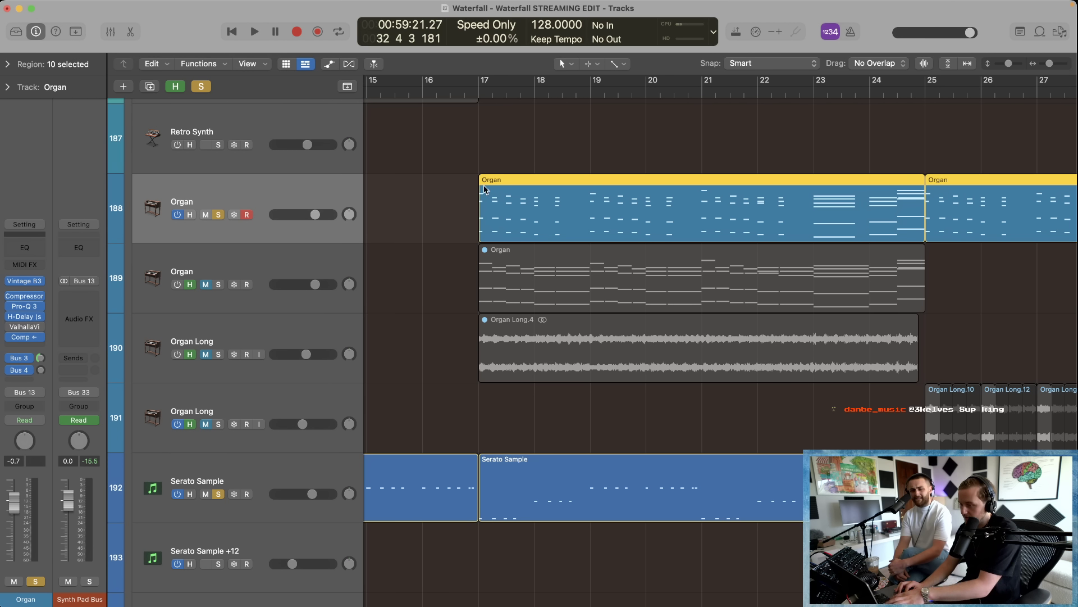
double_click(476, 91)
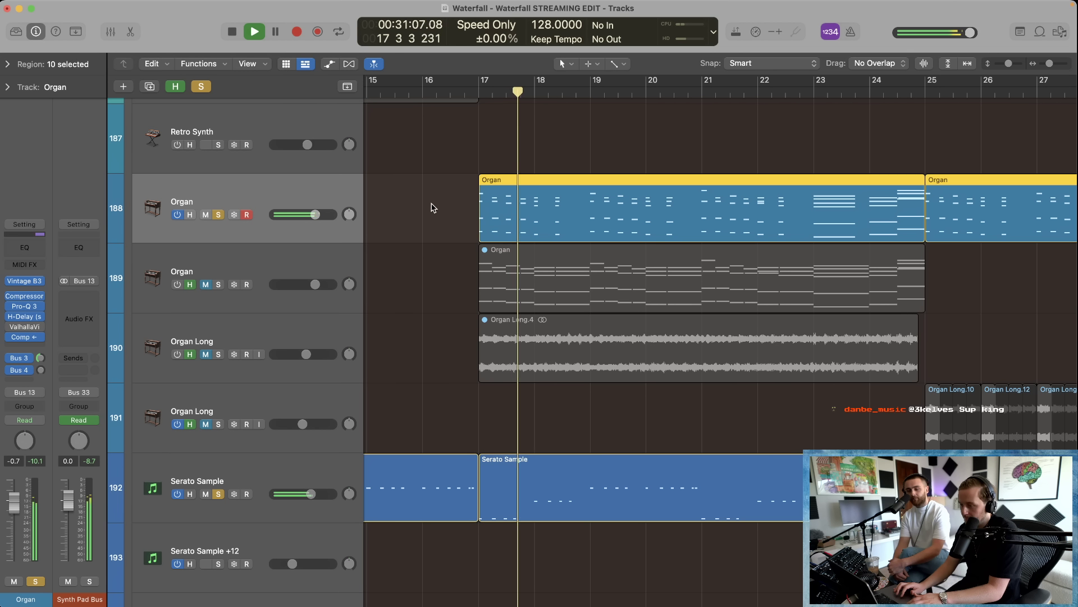
Step: Unsolo the Serato Sample track and the first Organ track during playback, and stop at bar 25
click(209, 495)
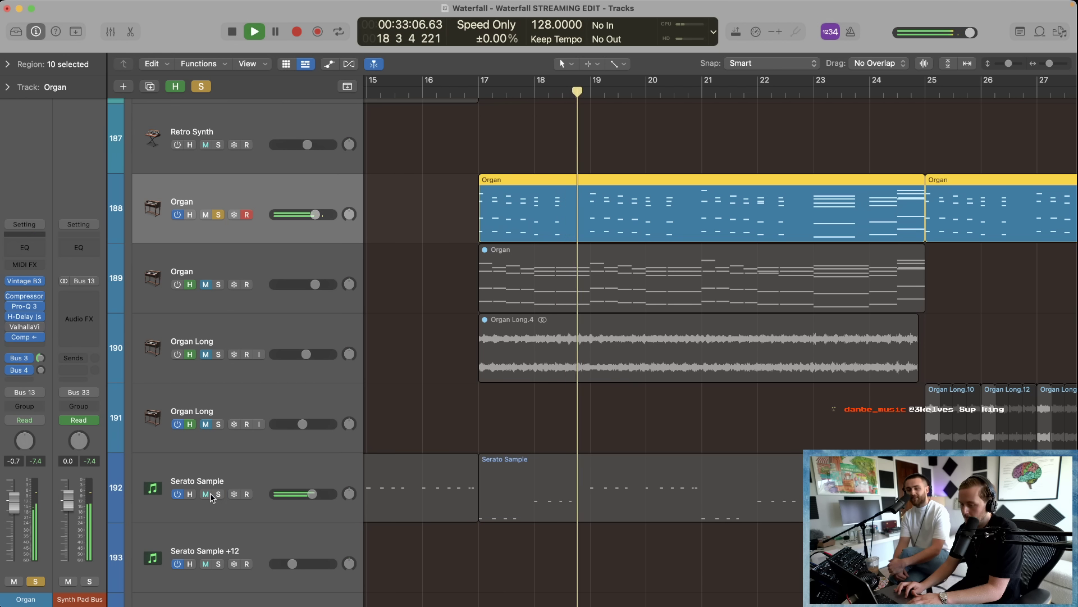
key(cmd+Left)
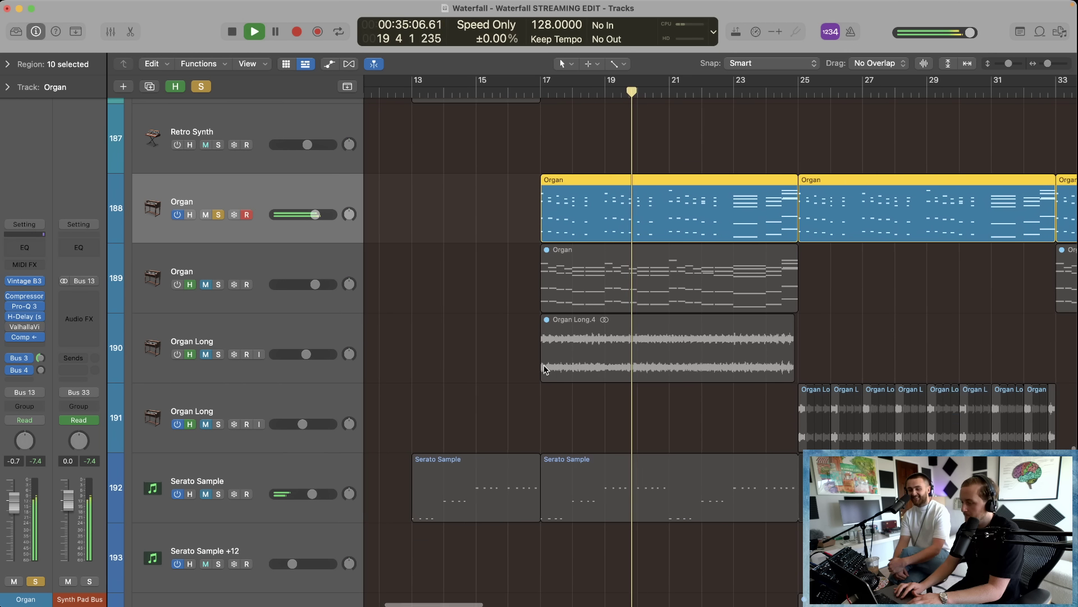
click(218, 215)
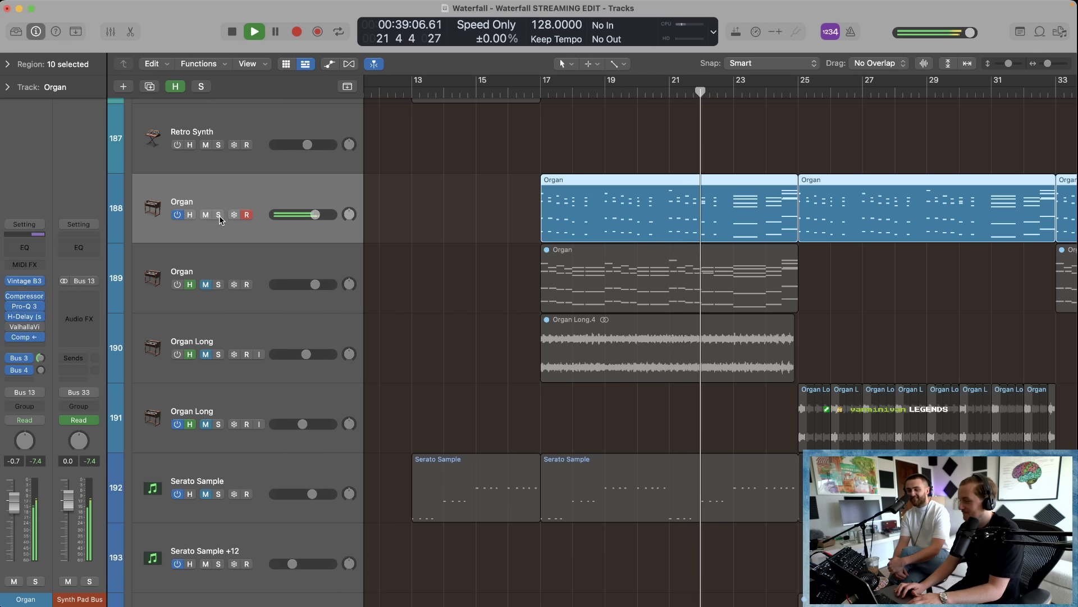
scroll(393, 228, right, 3)
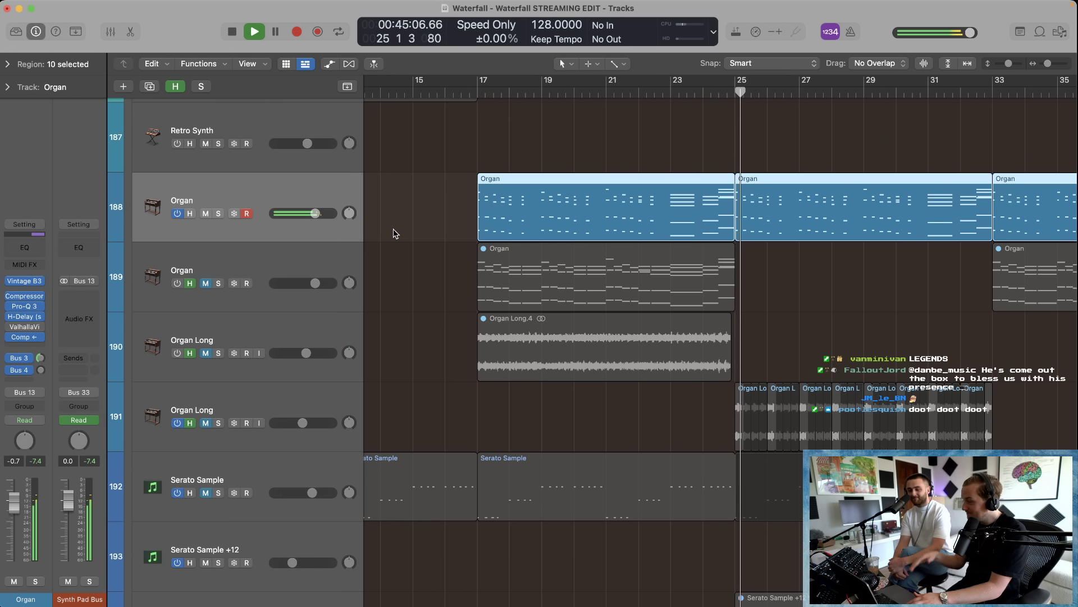
key(space)
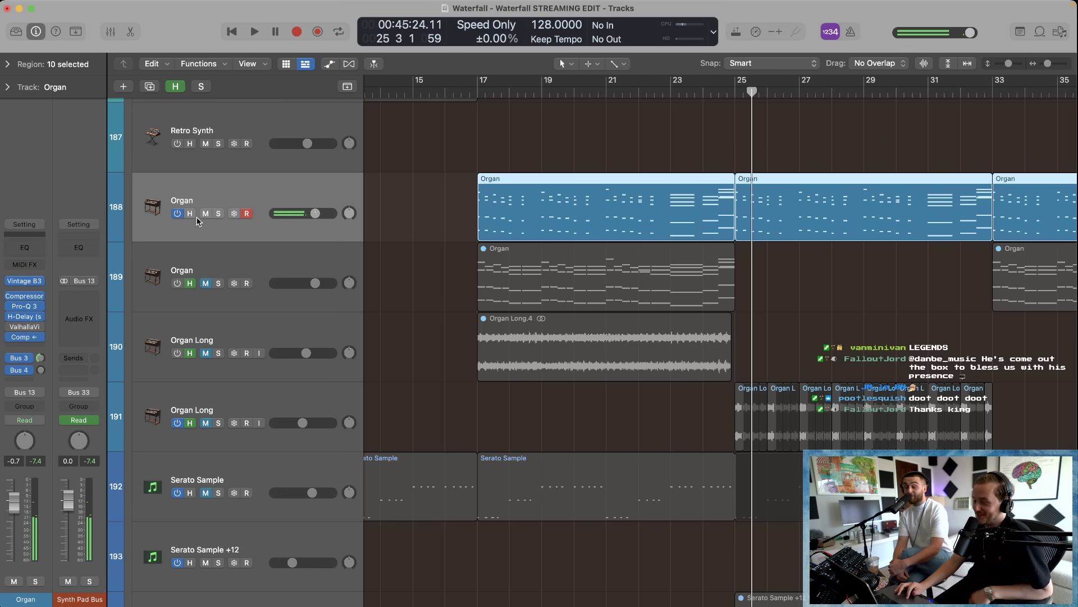
Step: Turn off the first Organ track, mark it for hiding, and select the bar 17 Organ region on the track below
click(177, 215)
click(430, 221)
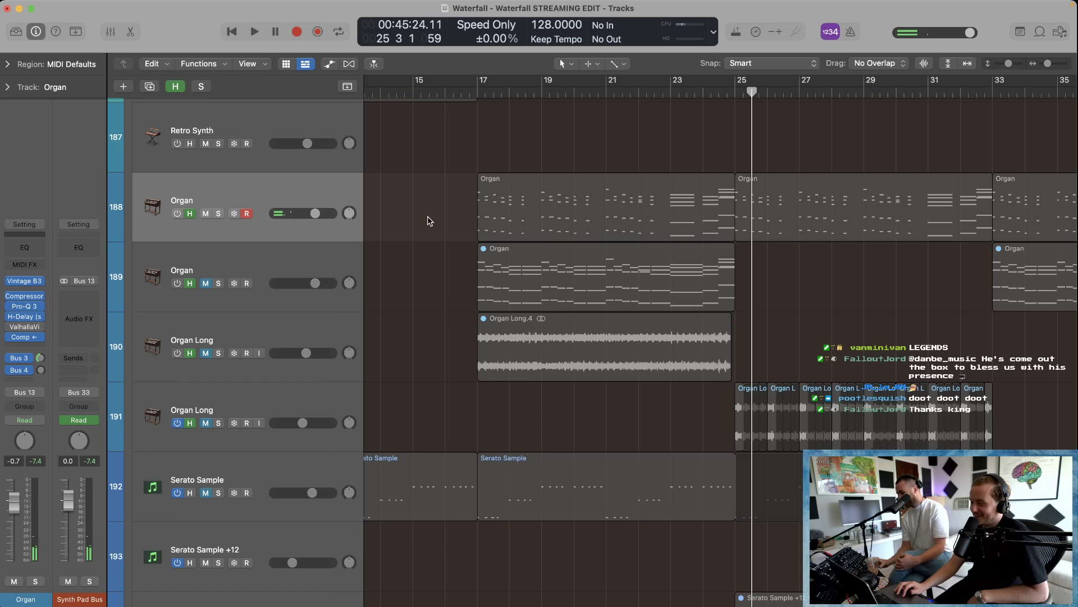
click(523, 209)
click(534, 283)
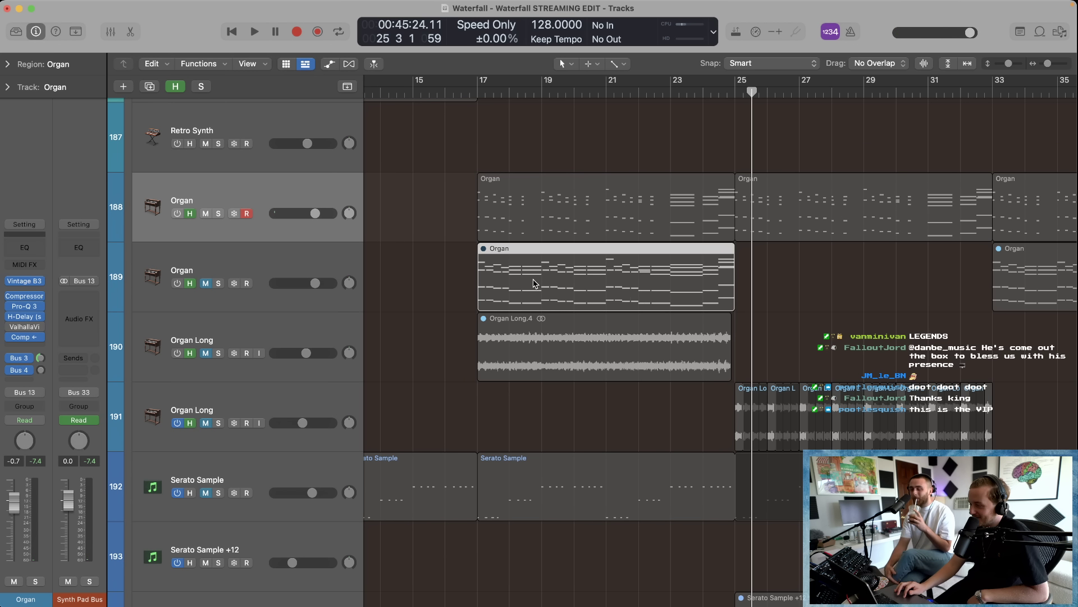
Step: Select the Organ Long.4 region, and solo and unsolo its track
scroll(617, 264, down, 1)
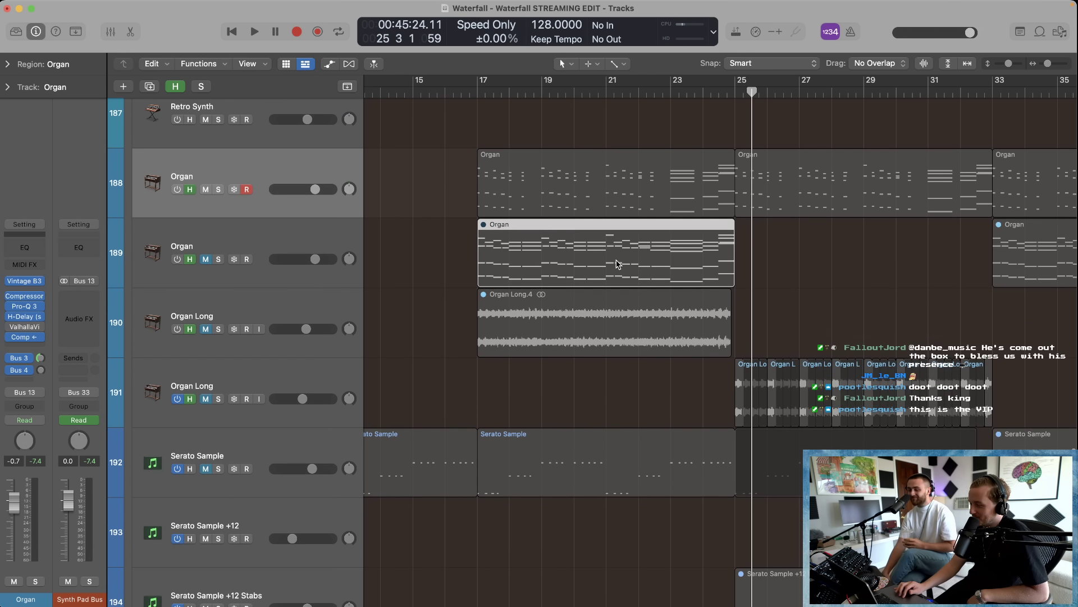
click(530, 294)
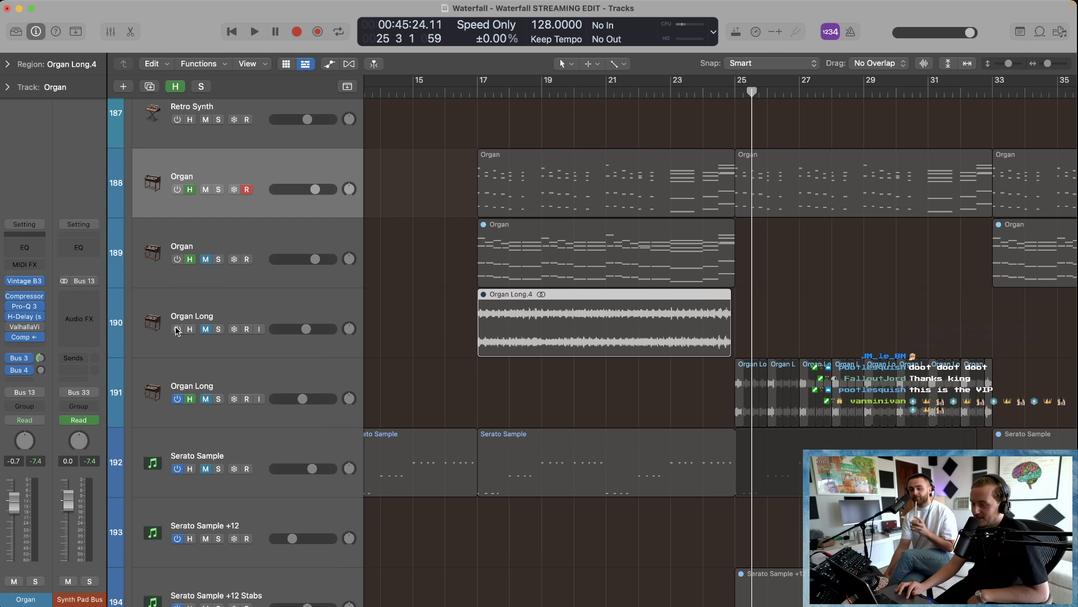
click(213, 332)
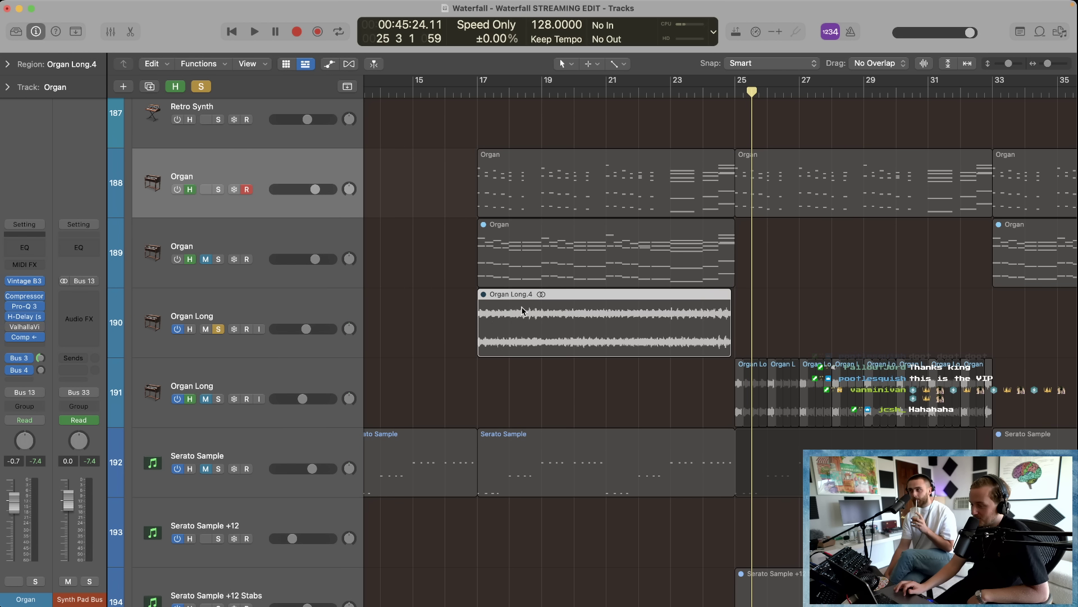
click(218, 330)
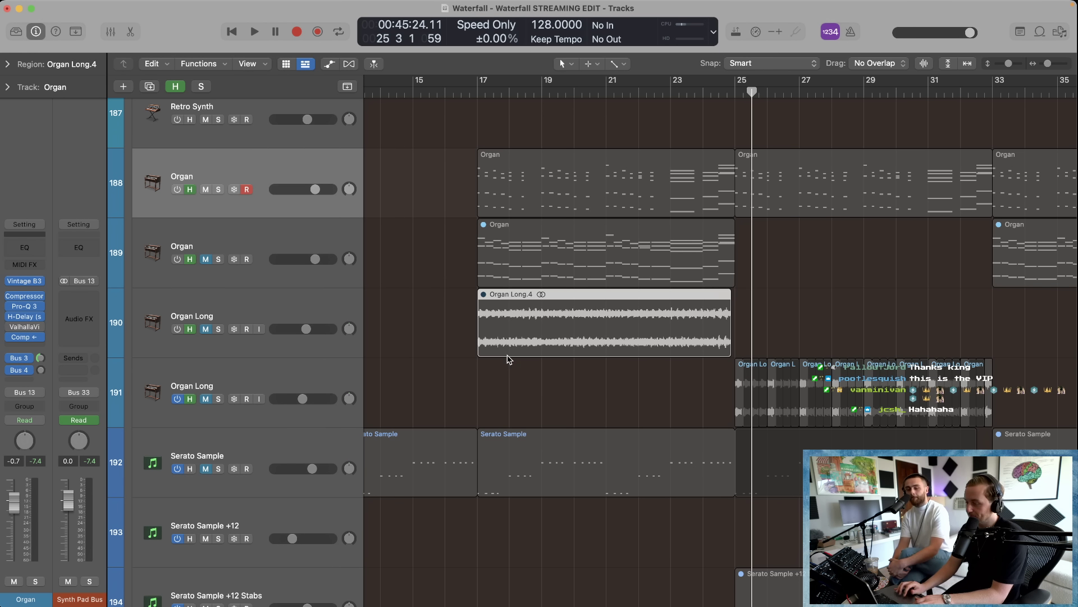
Step: Examine how the Poly 6, Organ and Serato Sample regions are laid out across the song, selecting the Poly 6 region at bar 13
key(super+Left)
key(super+Left)
key(super+Up)
key(super+Up)
scroll(508, 360, up, 4)
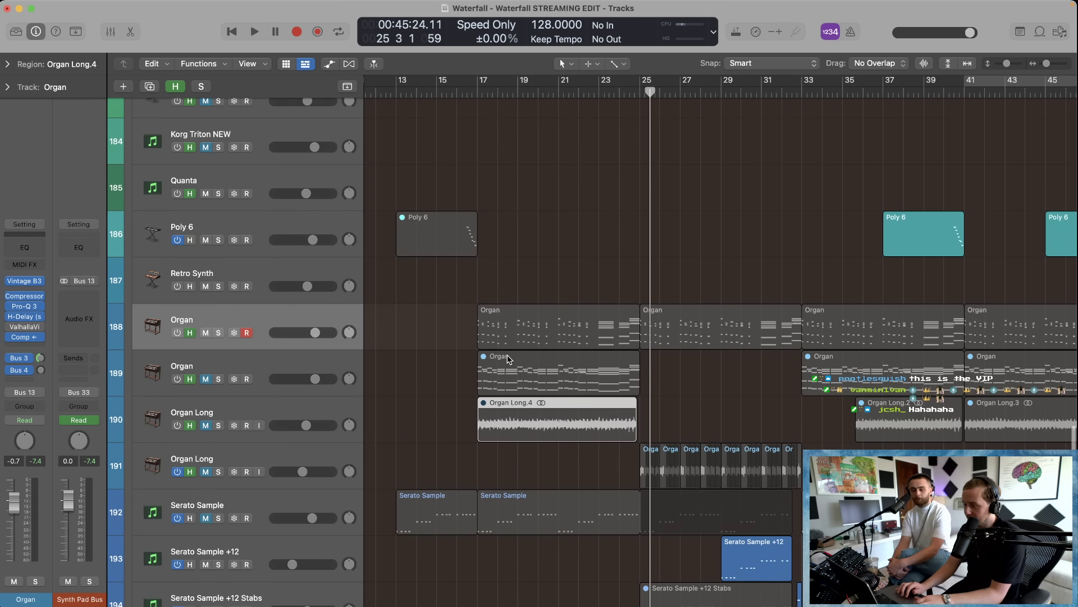
key(super+Up)
click(457, 270)
scroll(457, 270, right, 3)
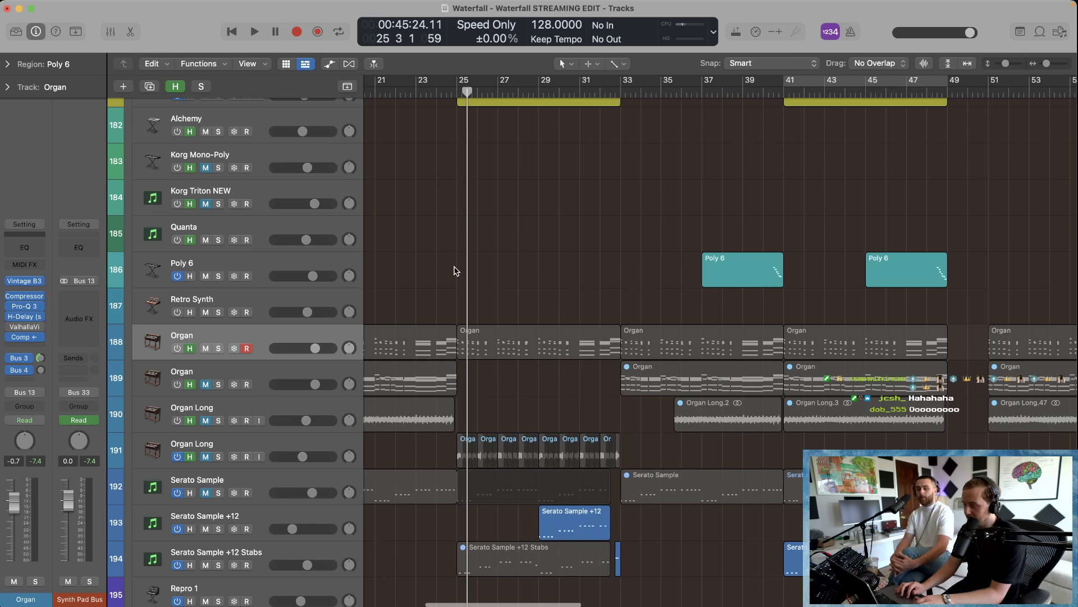
scroll(457, 270, down, 8)
scroll(456, 270, up, 5)
key(super+Left)
key(super+Left)
key(super+Left)
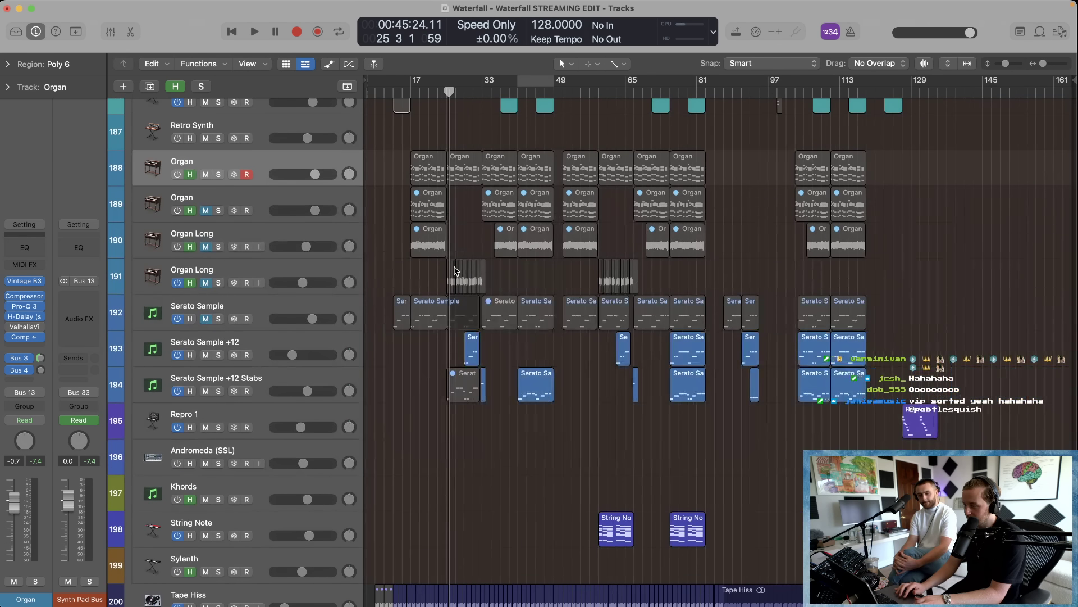
key(super+Up)
scroll(456, 270, up, 4)
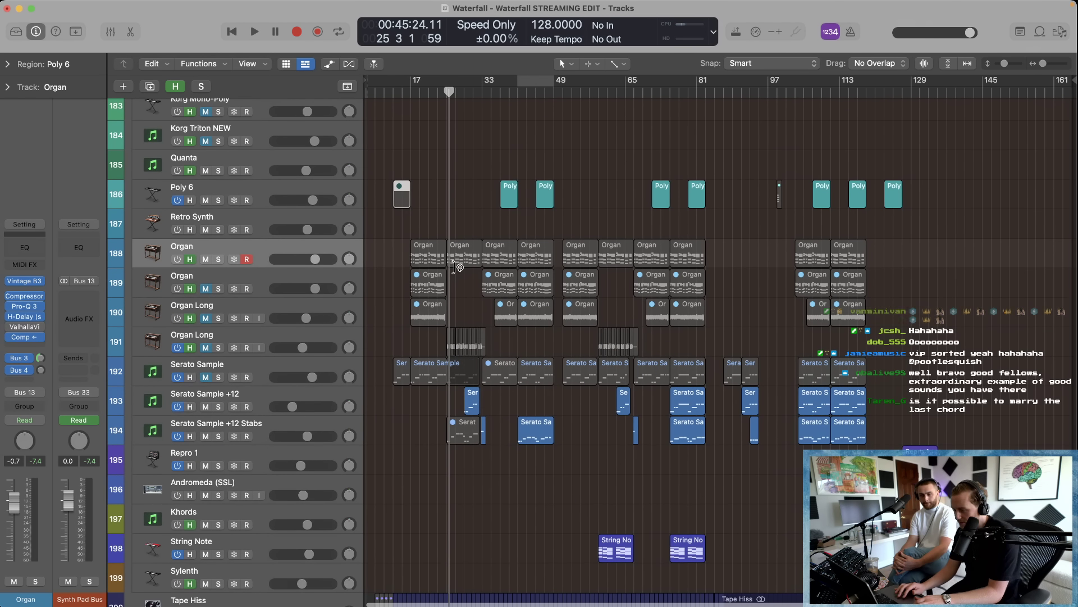
scroll(470, 386, up, 4)
key(super+Right)
key(super+Right)
key(super+Right)
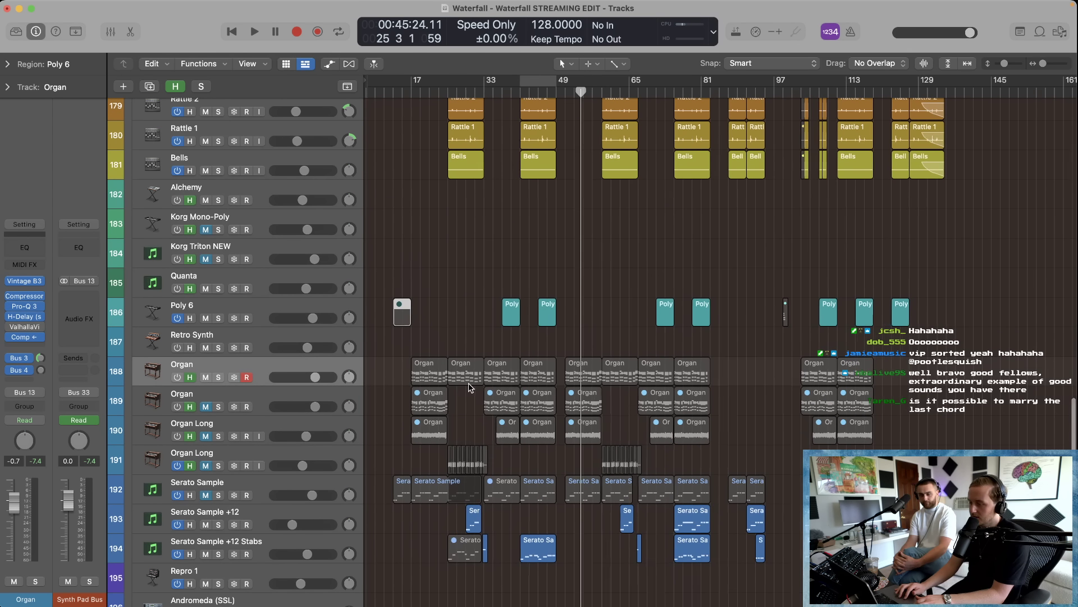
Step: Solo the Poly 6 track, play it from around bar 40, and select its region starting at bar 37
click(615, 91)
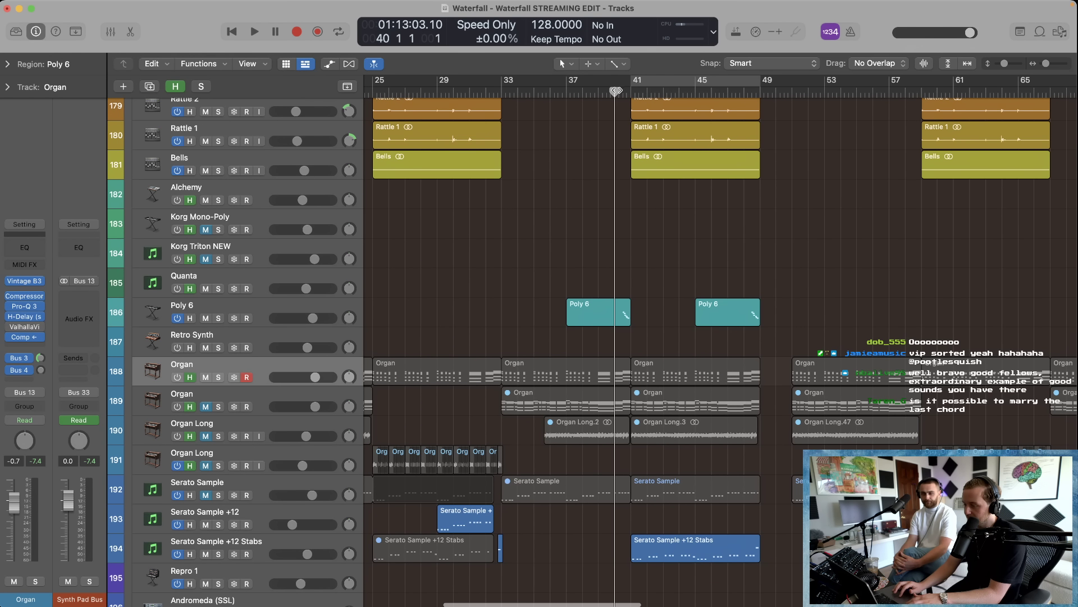
click(219, 318)
key(space)
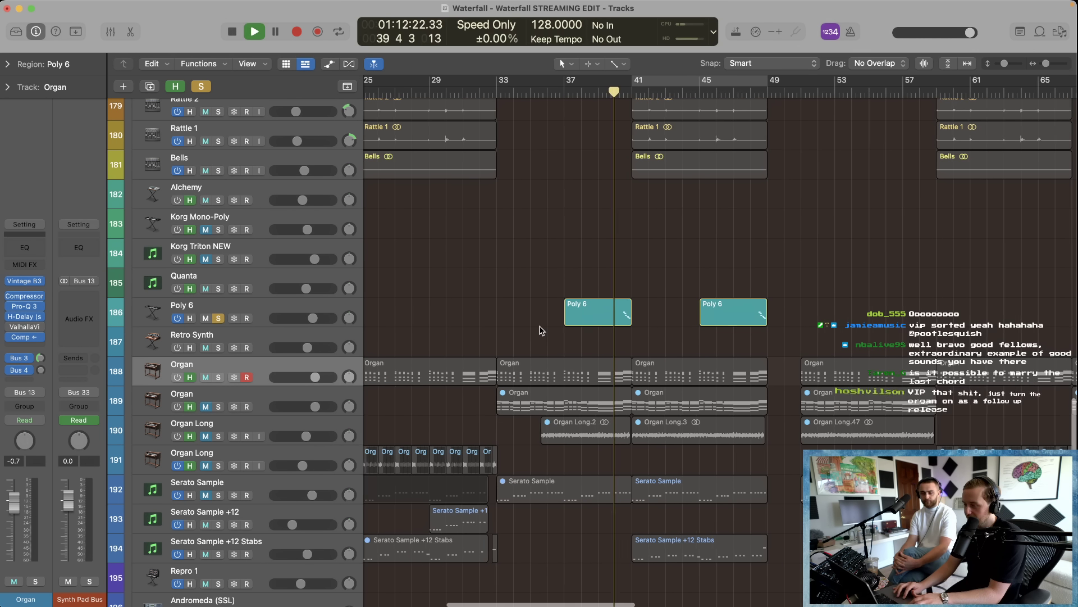
key(super+Right)
key(super+Right)
key(super+Right)
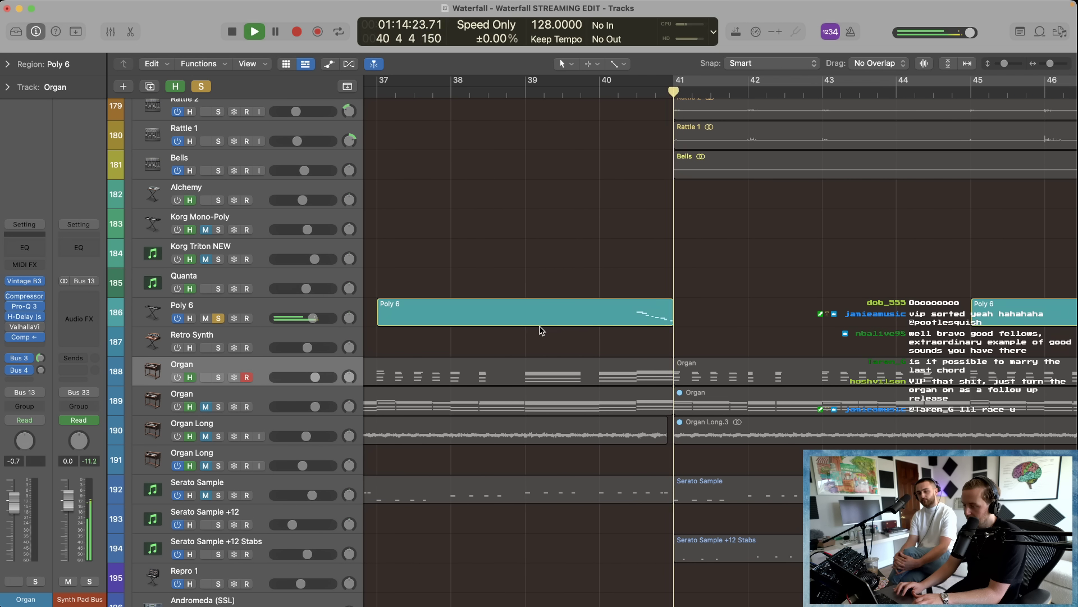
click(549, 319)
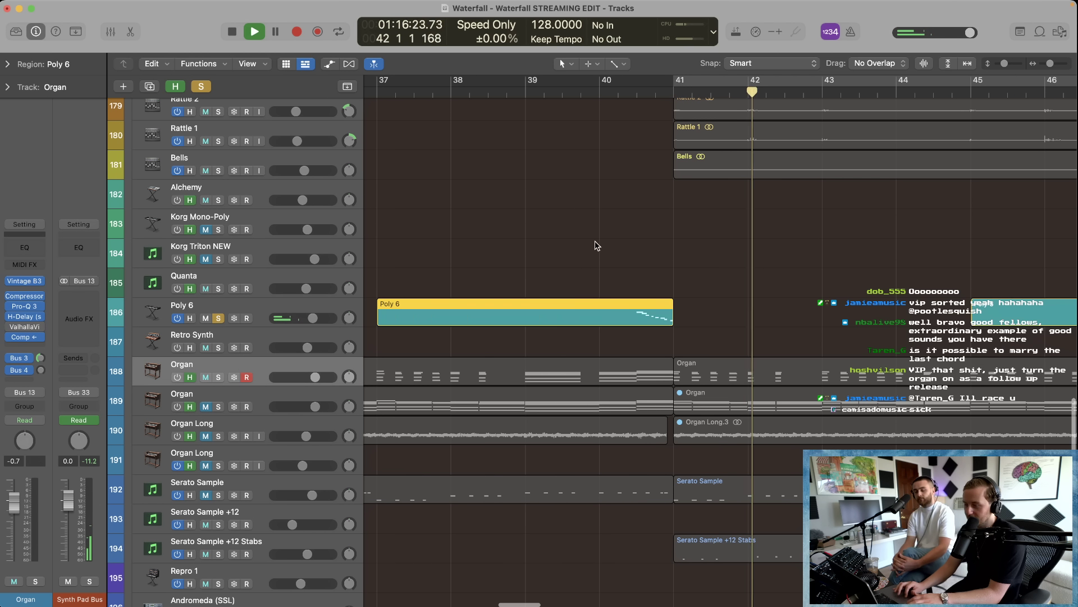
Step: Unsolo the Poly 6 track, conceal the hidden tracks, and play the Poly 6 part in the mix up to bar 41
click(597, 245)
click(178, 85)
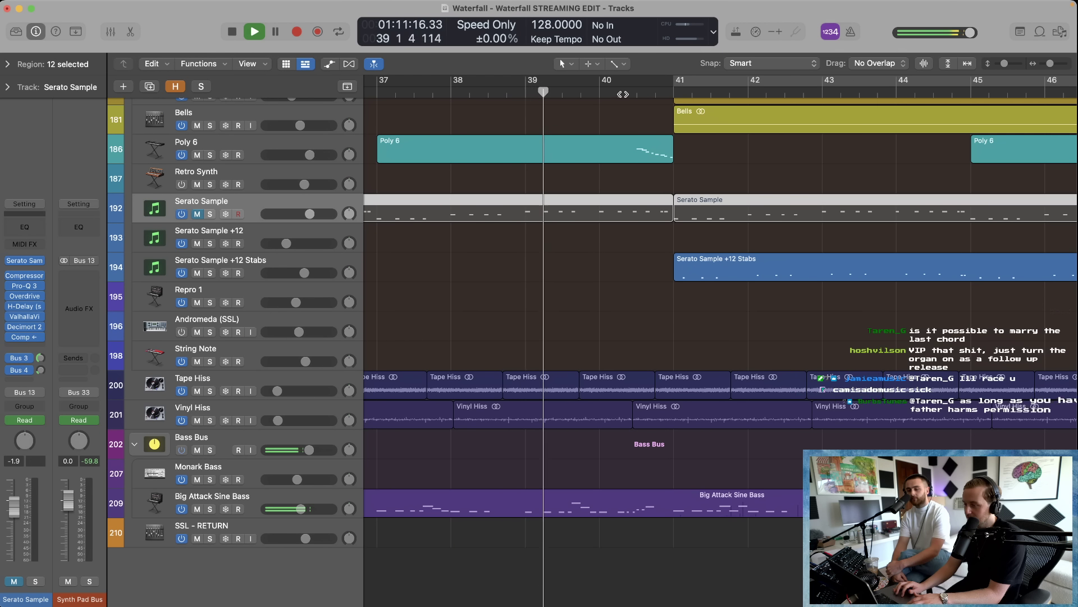
key(super+Left)
scroll(526, 330, left, 1)
scroll(341, 226, up, 3)
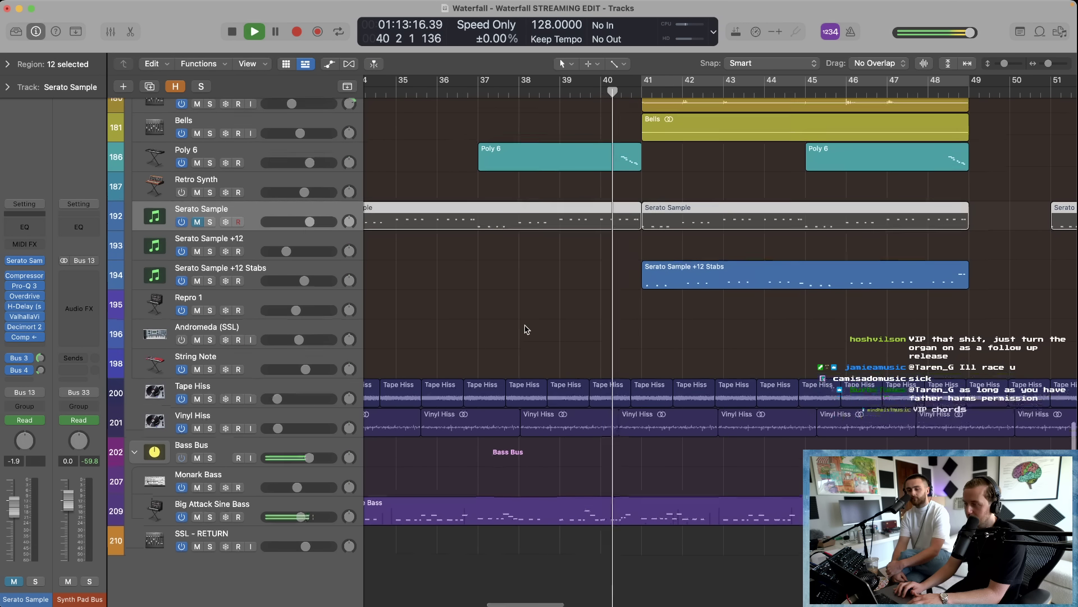
key(space)
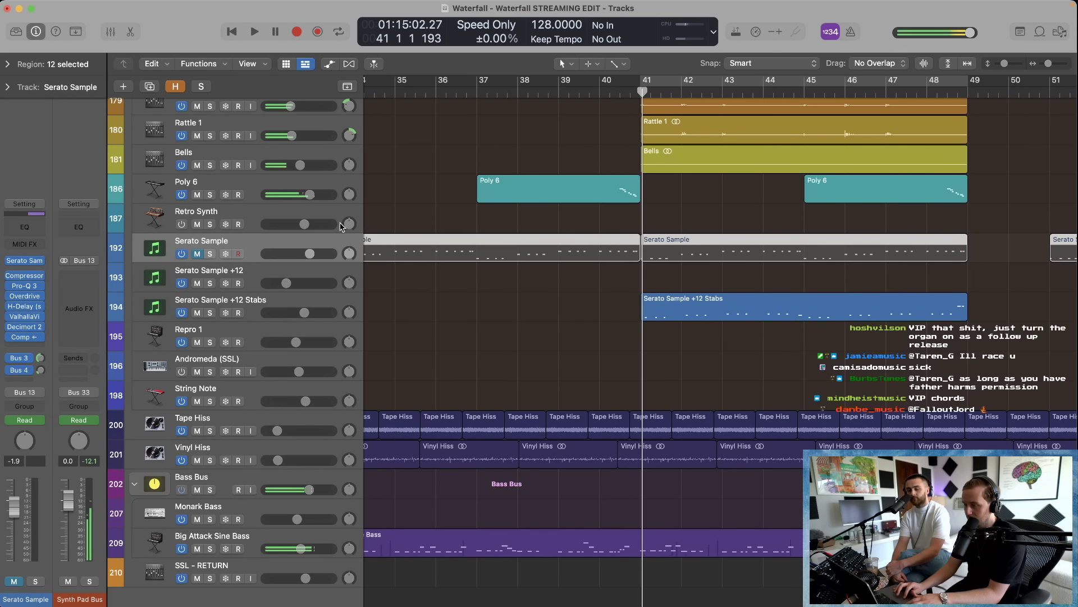
Step: Move the playhead to bar 40, select the Serato Sample +12 Stabs track, unmute the Serato Sample track, and clear the region selection
click(599, 93)
key(super+Left)
key(super+Left)
key(super+Left)
key(super+Left)
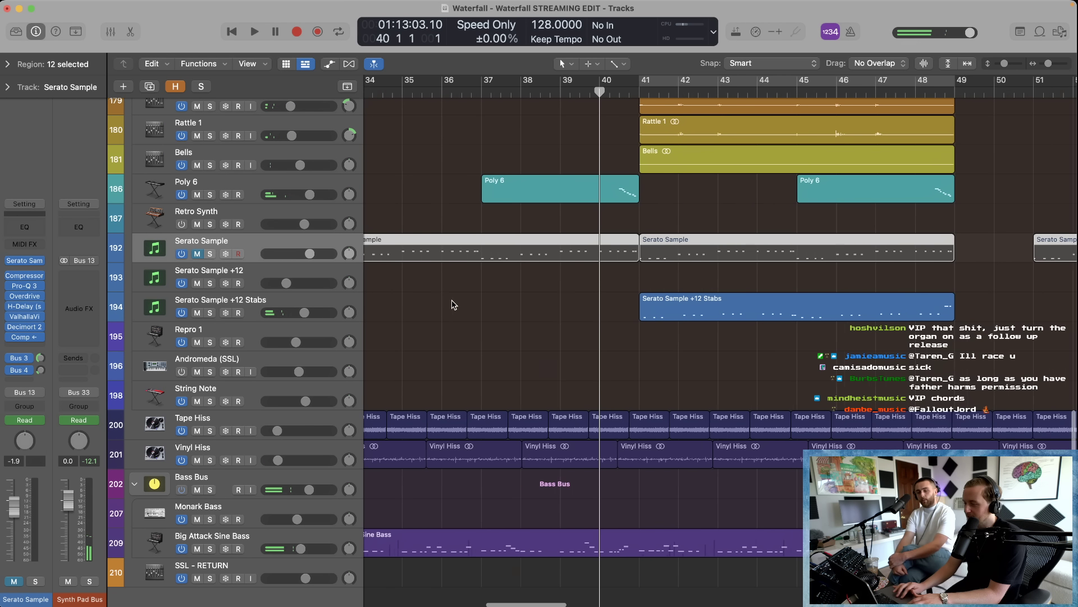
scroll(452, 303, left, 2)
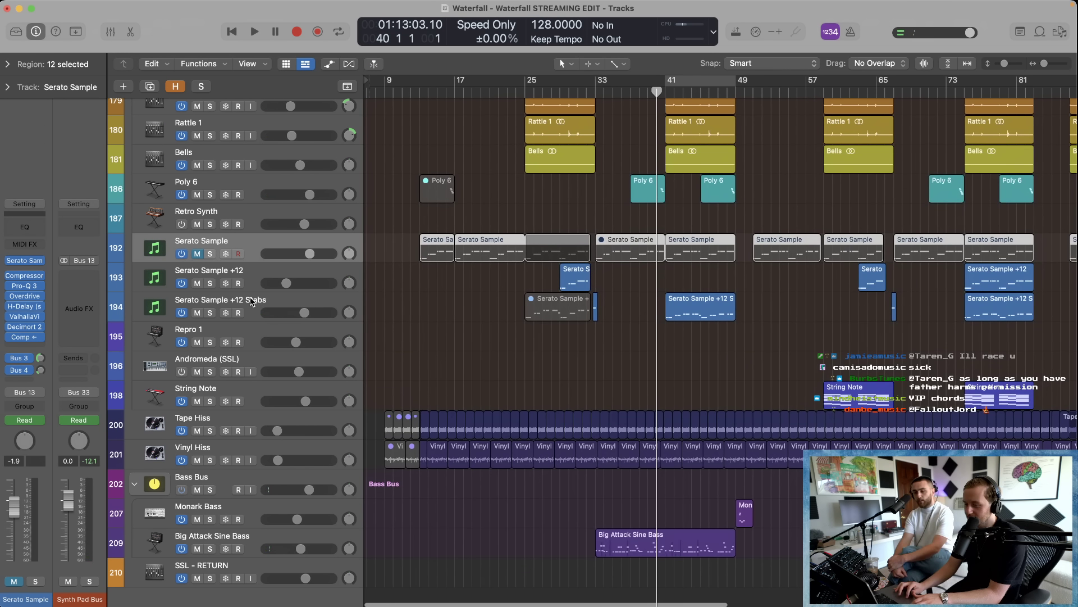
click(209, 312)
scroll(573, 502, up, 3)
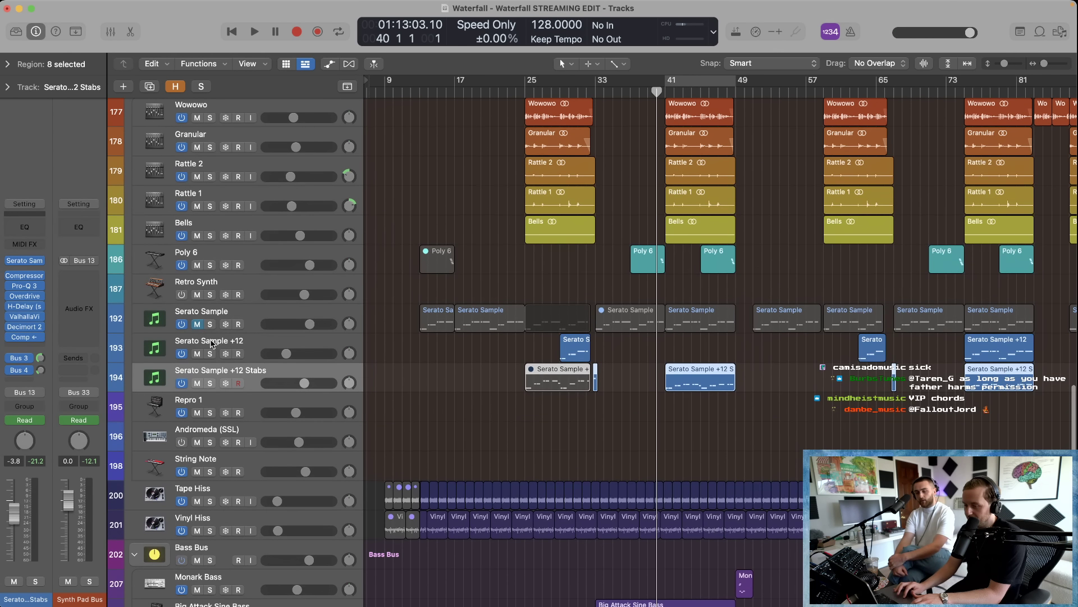
click(197, 326)
click(490, 384)
key(super+Up)
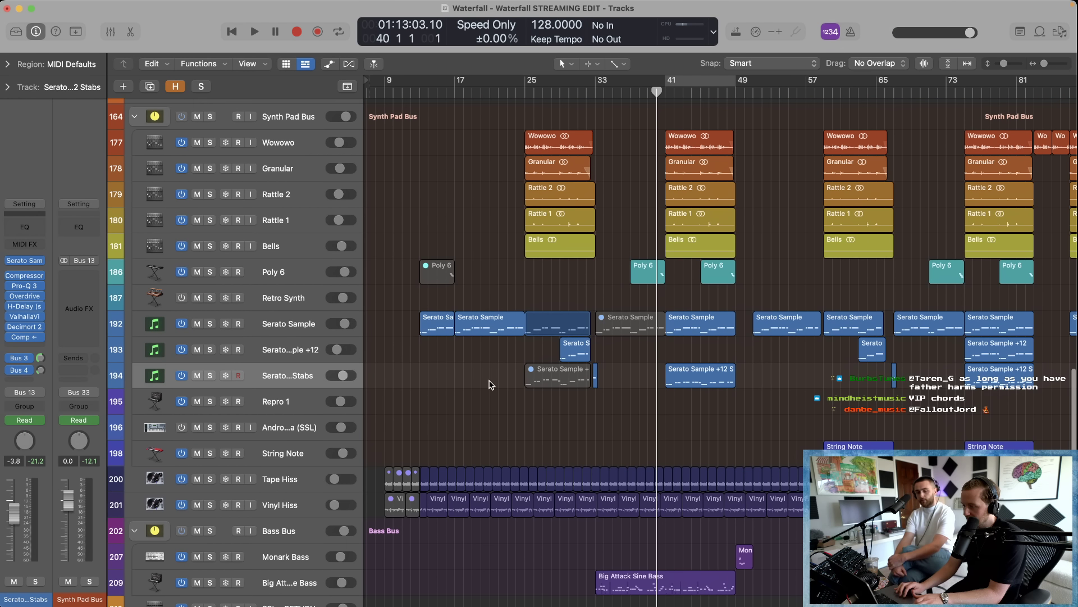
key(super+Left)
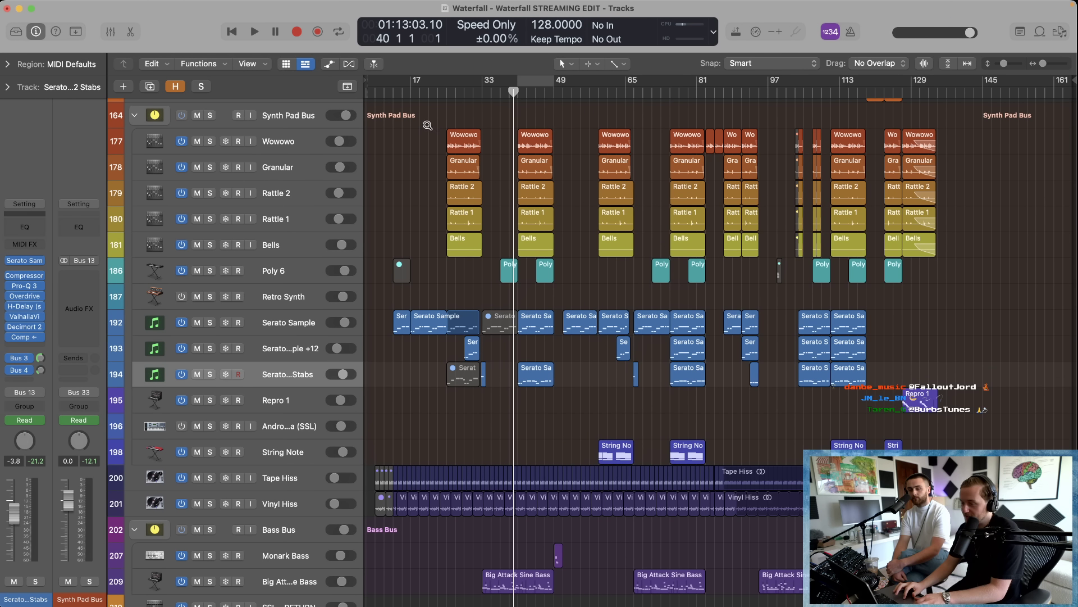
Step: Select and solo the Wowowo track in the Synth Pad Bus, and play it from bar 25
drag(427, 124, 497, 269)
scroll(537, 275, up, 2)
scroll(537, 275, right, 5)
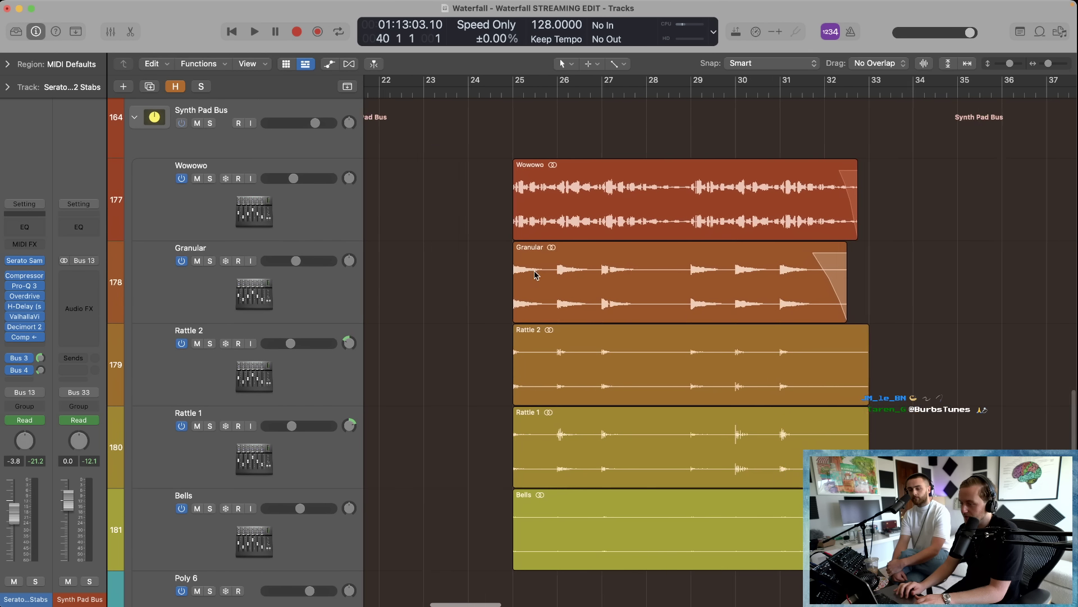
click(425, 92)
click(218, 190)
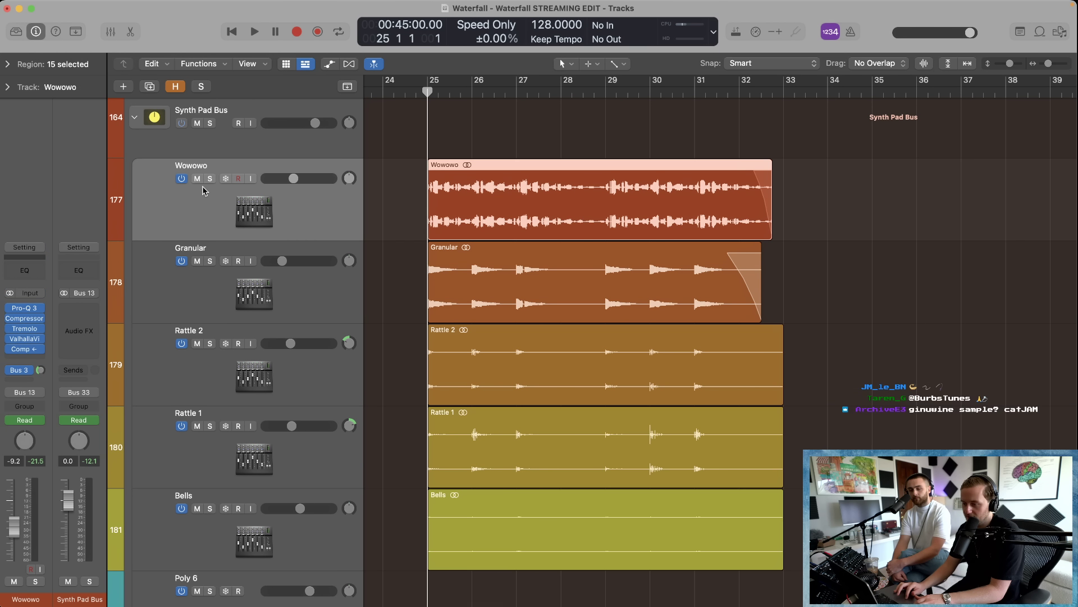
click(210, 178)
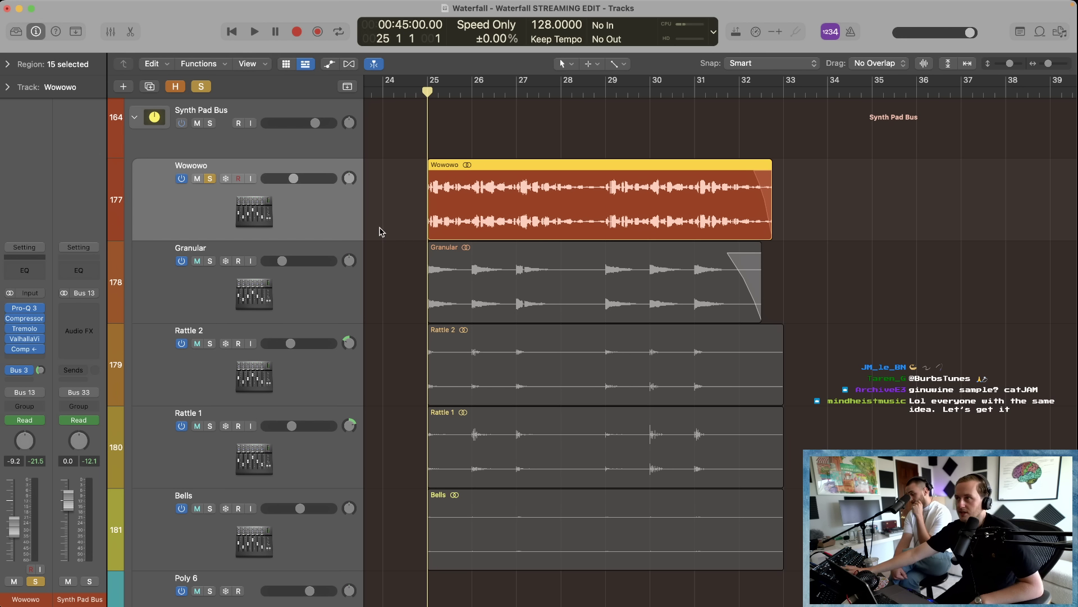
key(space)
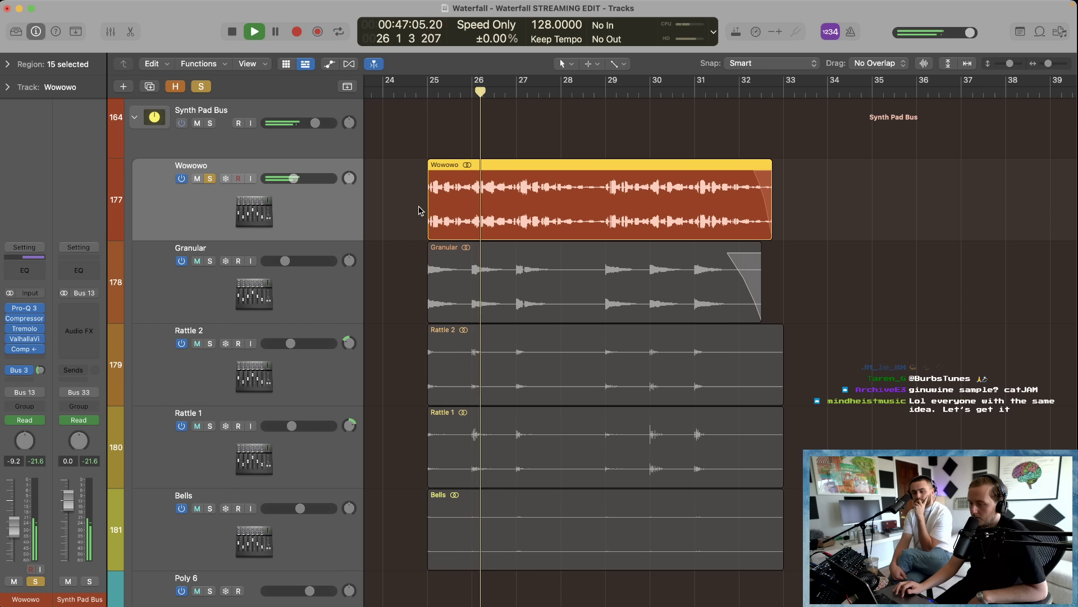
key(space)
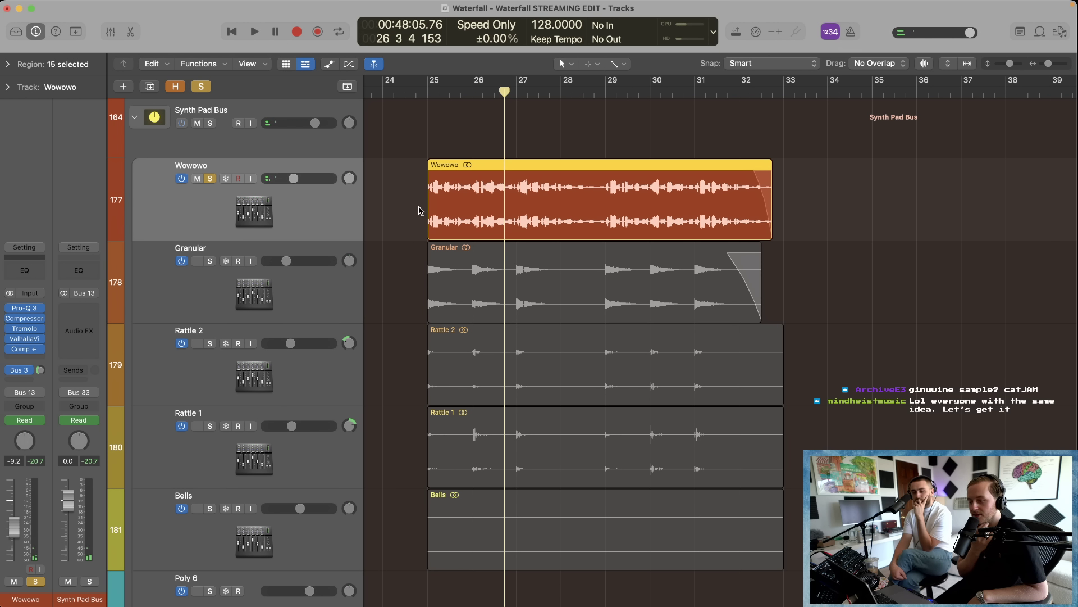
Step: Replay the soloed Wowowo track, and loop it with a cycle from bar 25 to bar 33
click(416, 92)
key(space)
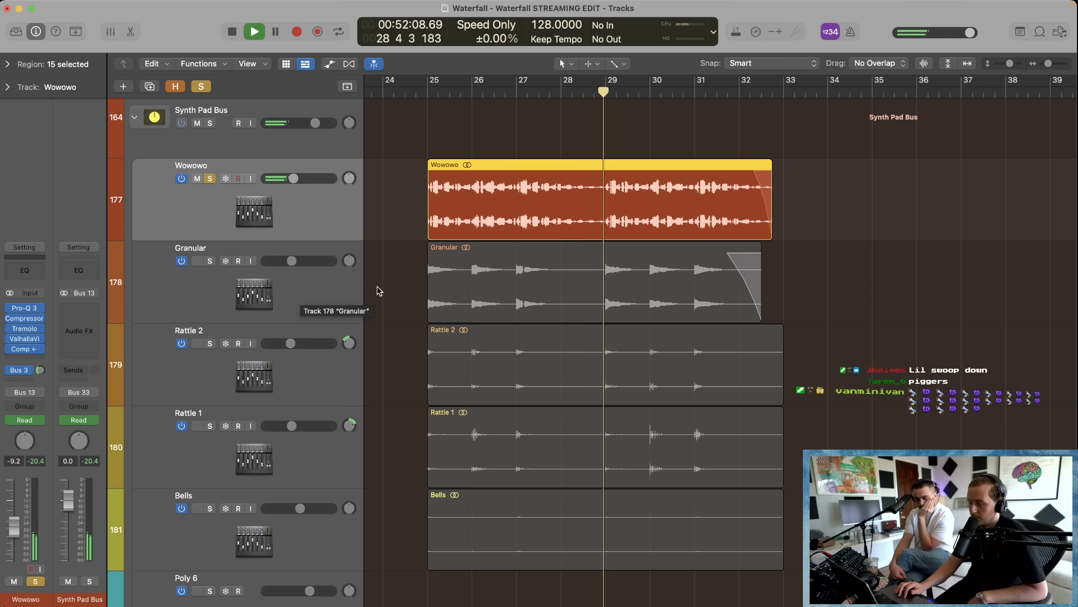
scroll(379, 291, left, 1)
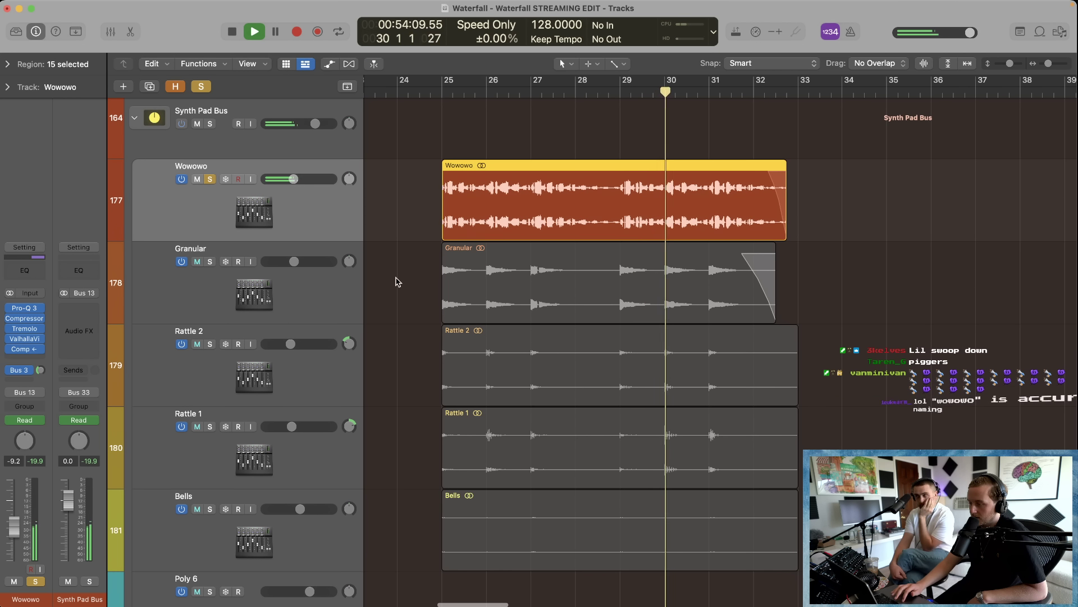
scroll(409, 272, left, 3)
key(space)
scroll(523, 159, down, 2)
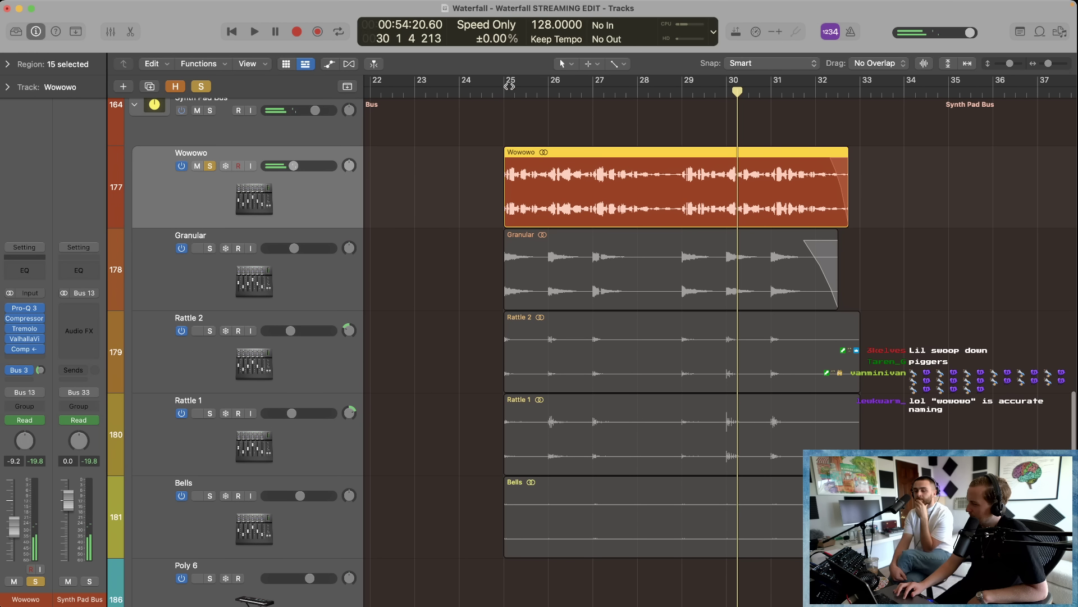
drag(493, 82, 860, 84)
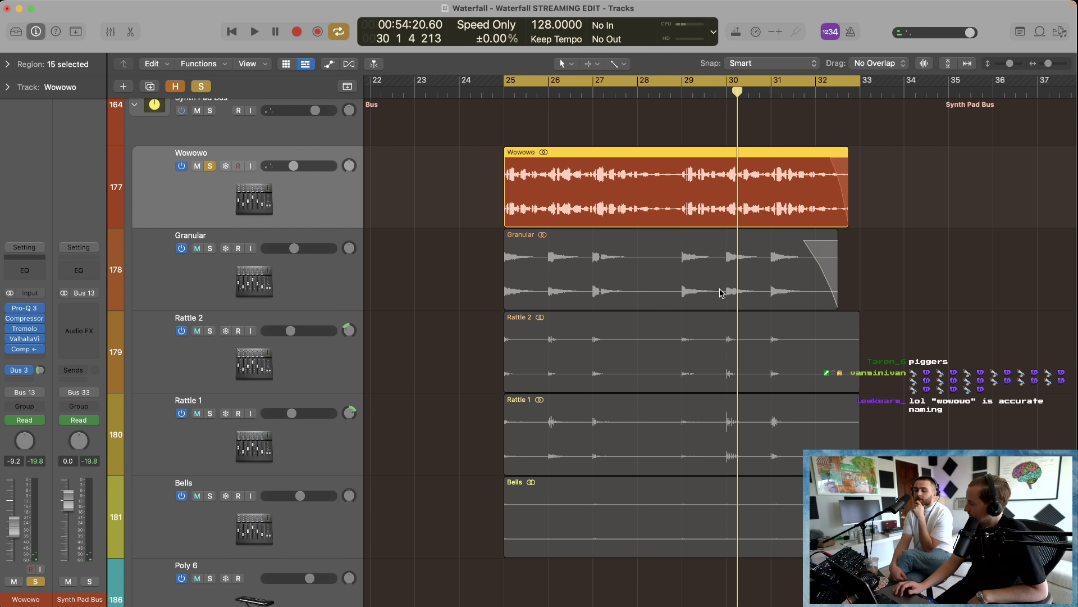
key(space)
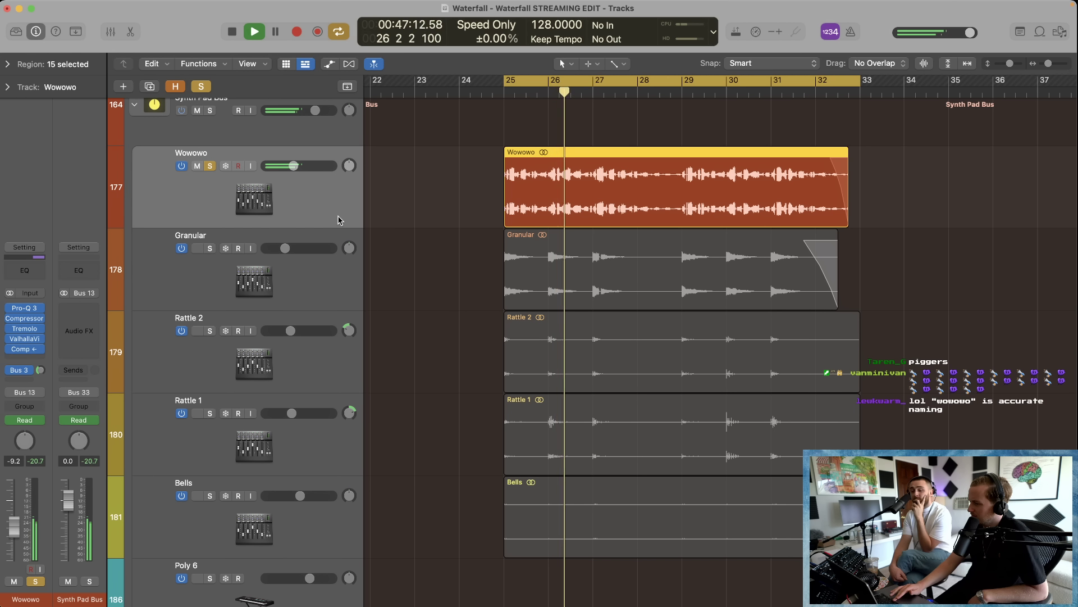
Step: Solo the Granular track, unsolo the Wowowo track, and play Granular alone from the cycle start
click(210, 248)
key(space)
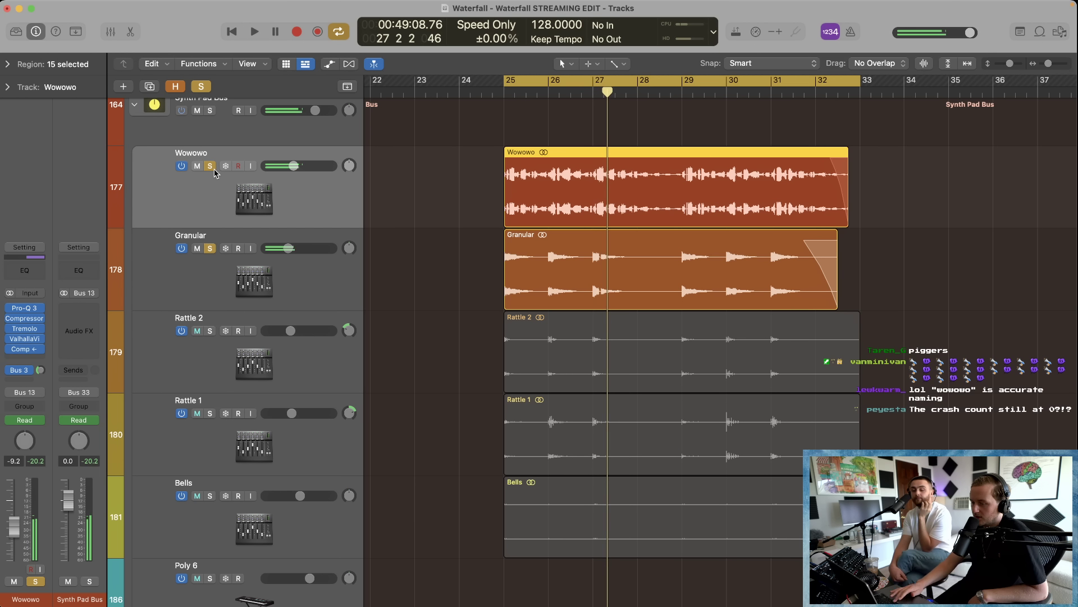
click(209, 166)
key(space)
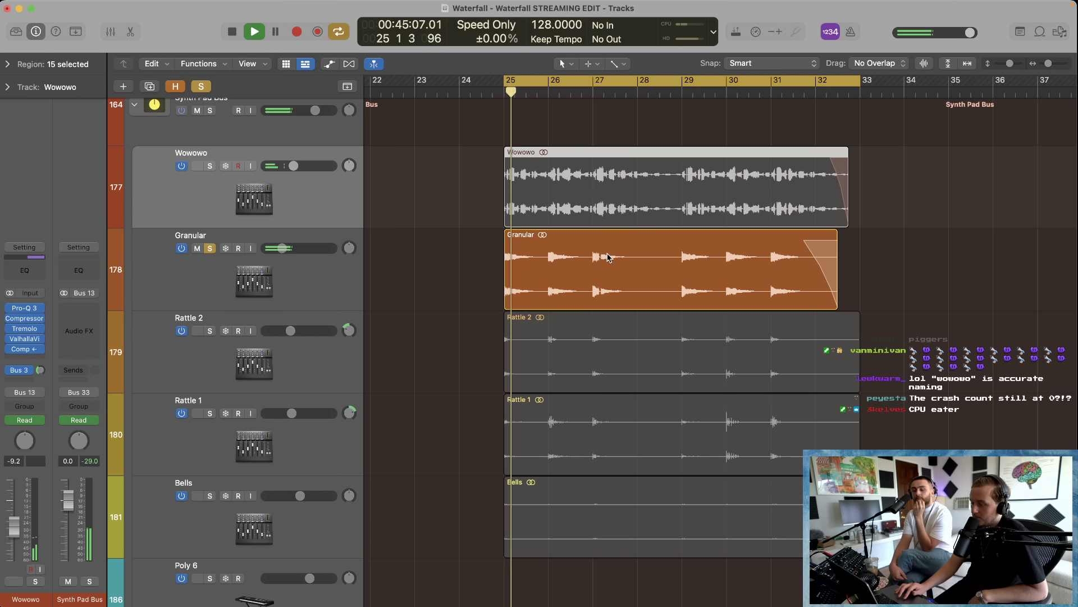
Step: Select the Granular track and set the dry/wet amount of its H-Delay to 71 while it plays soloed, and stop playback
scroll(609, 258, down, 1)
scroll(609, 258, up, 5)
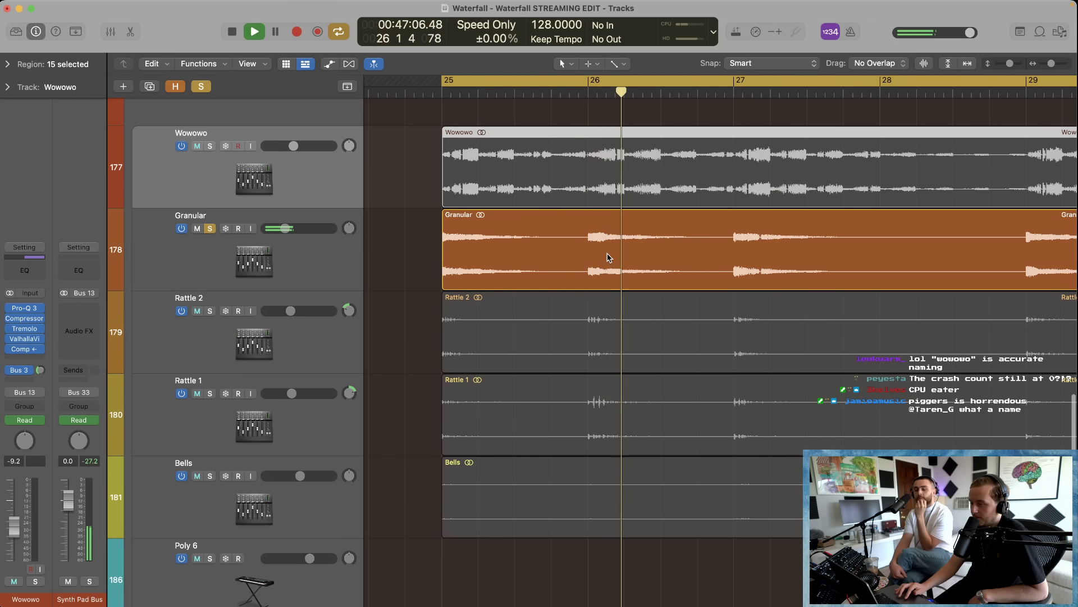
scroll(609, 258, down, 4)
click(307, 254)
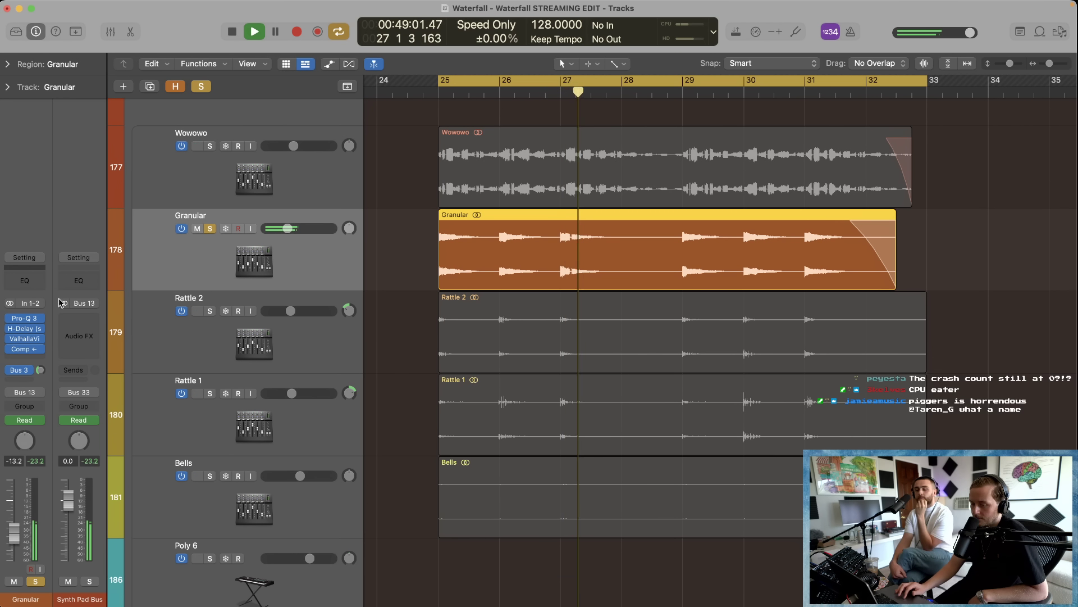
click(35, 329)
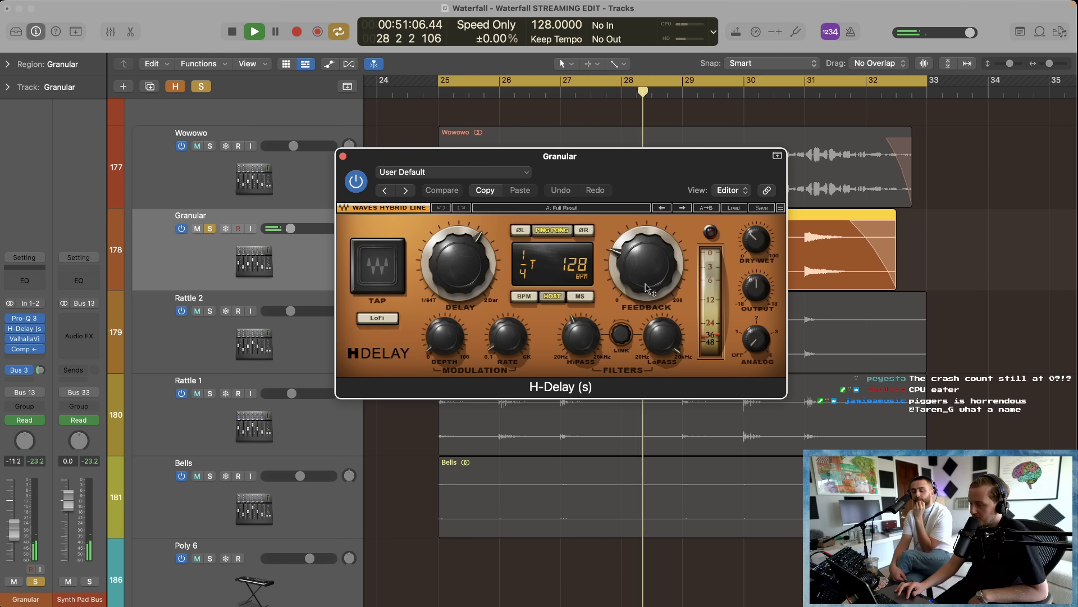
drag(764, 248, 764, 244)
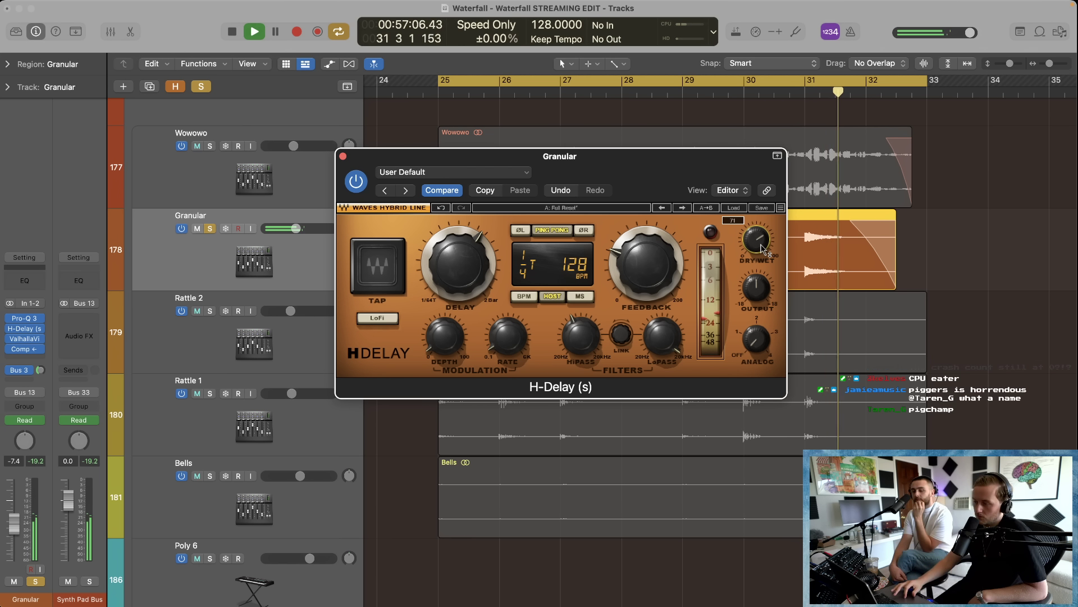
click(342, 156)
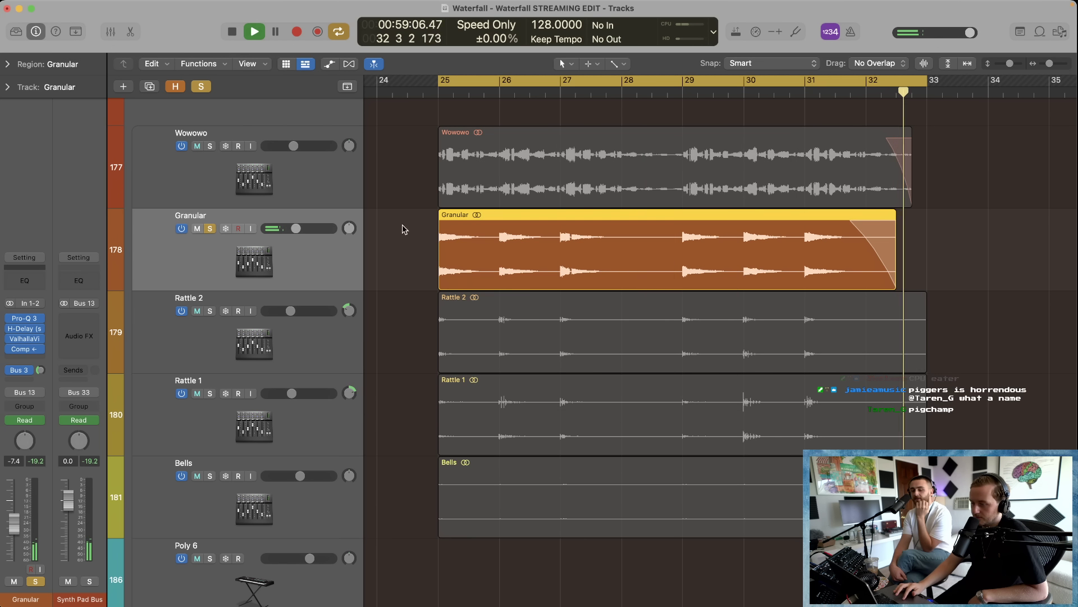
key(space)
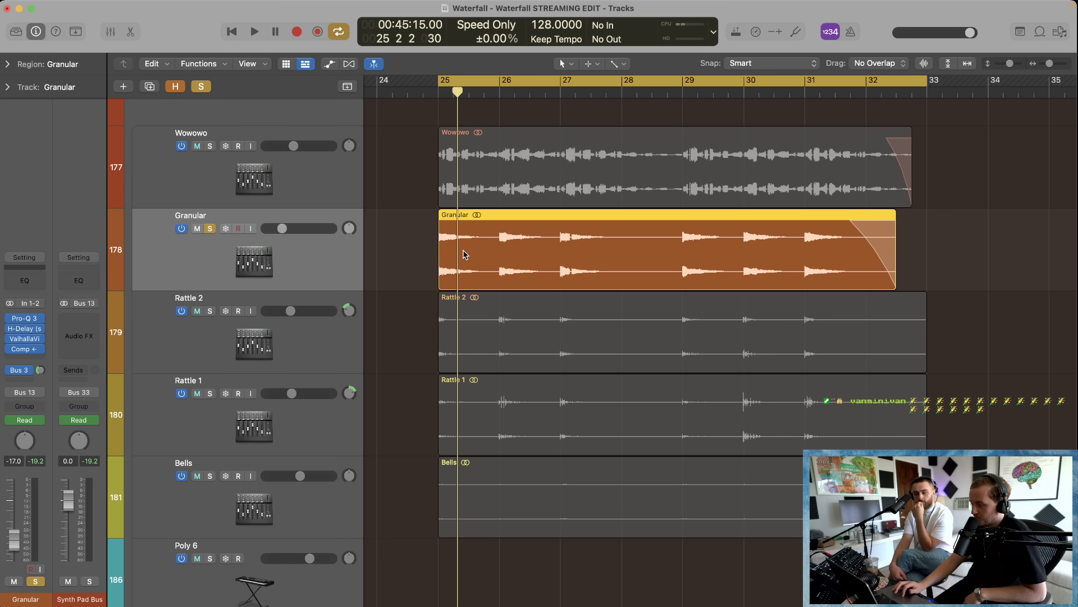
Step: Unsolo the Wowowo and Granular tracks, solo Rattle 2, and play it alone from the cycle start
click(266, 168)
click(210, 146)
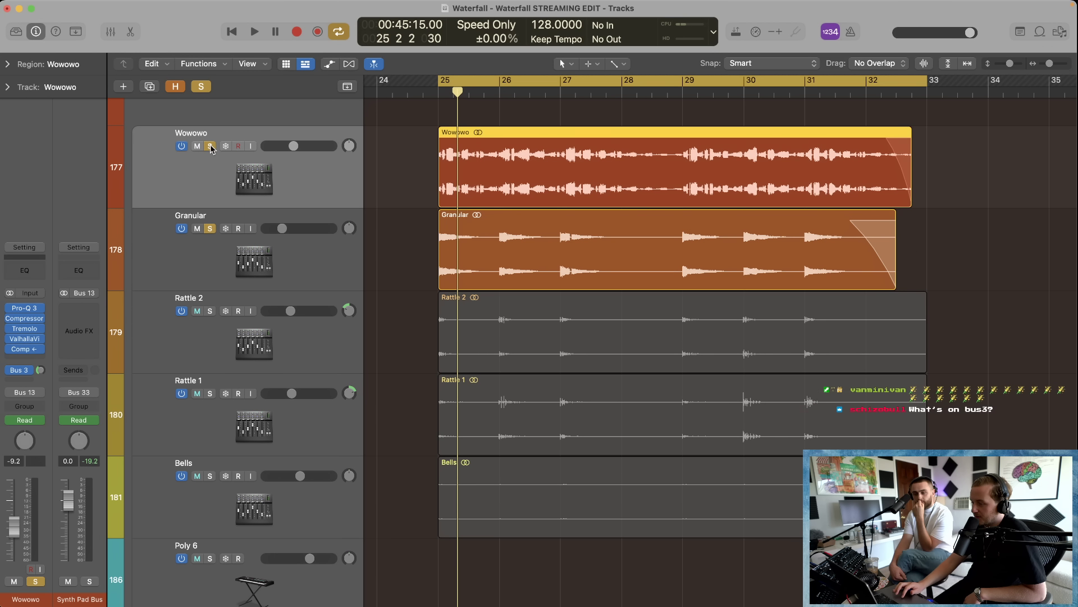
click(210, 146)
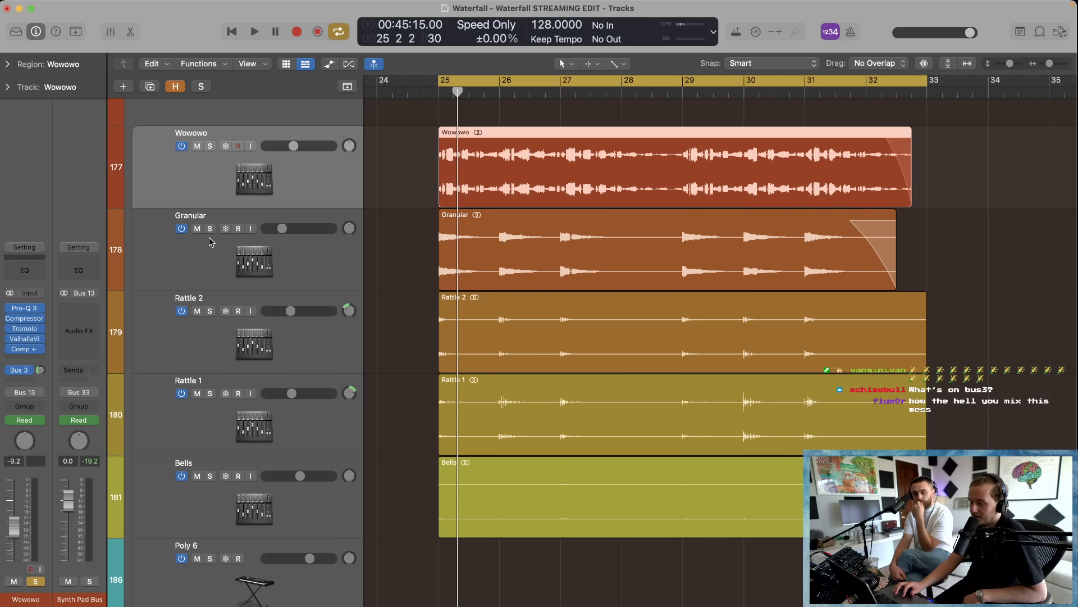
click(210, 310)
key(space)
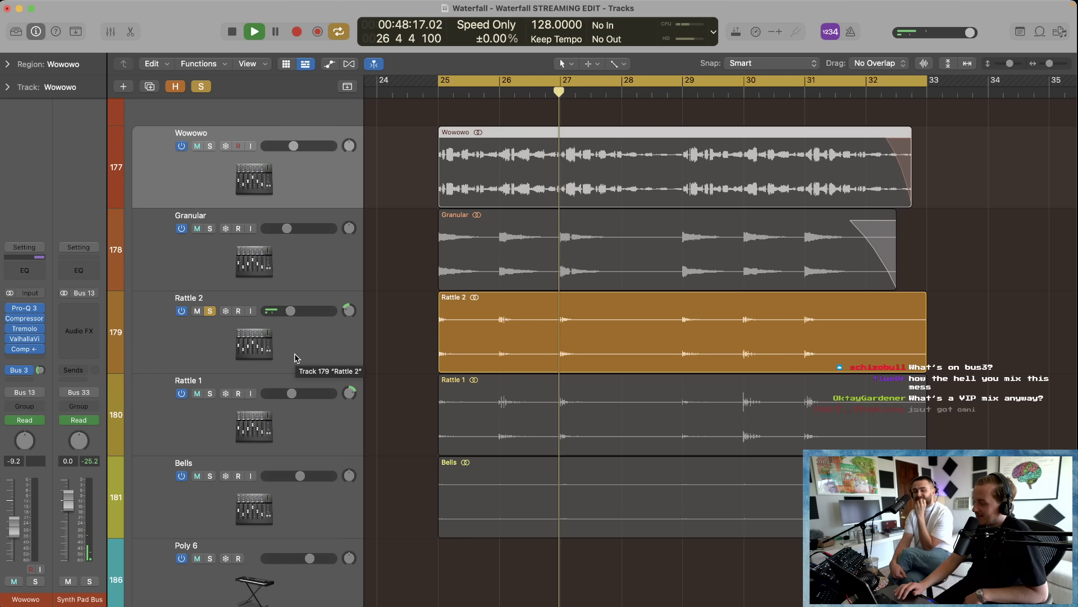
key(space)
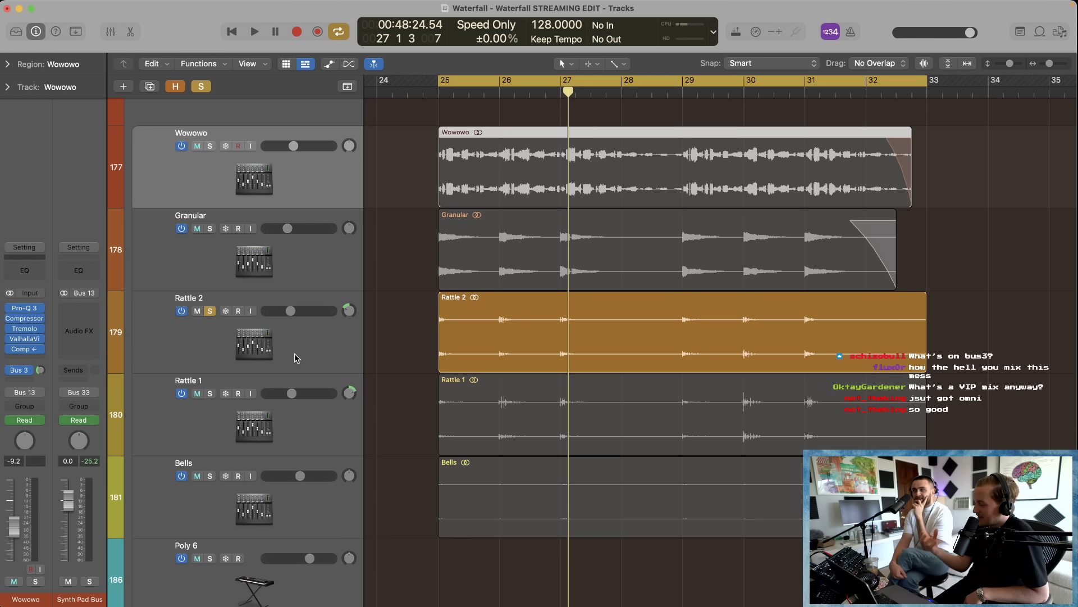
Step: Solo Rattle 1 in place of Rattle 2, play it from the cycle start, and add Rattle 2 back to the solo
click(210, 393)
click(209, 311)
key(space)
scroll(423, 409, down, 2)
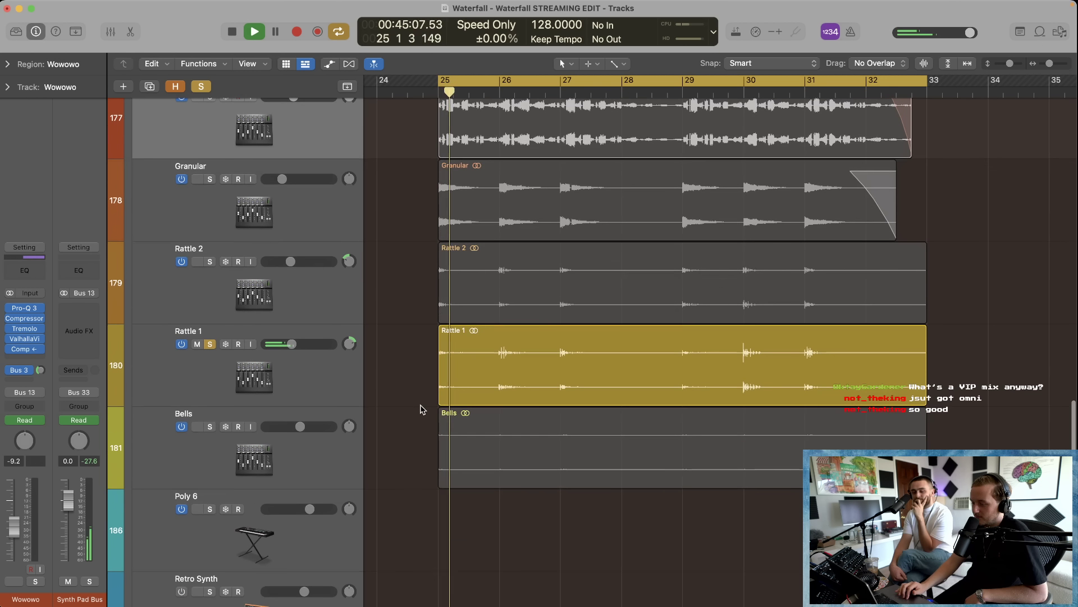
scroll(423, 409, left, 2)
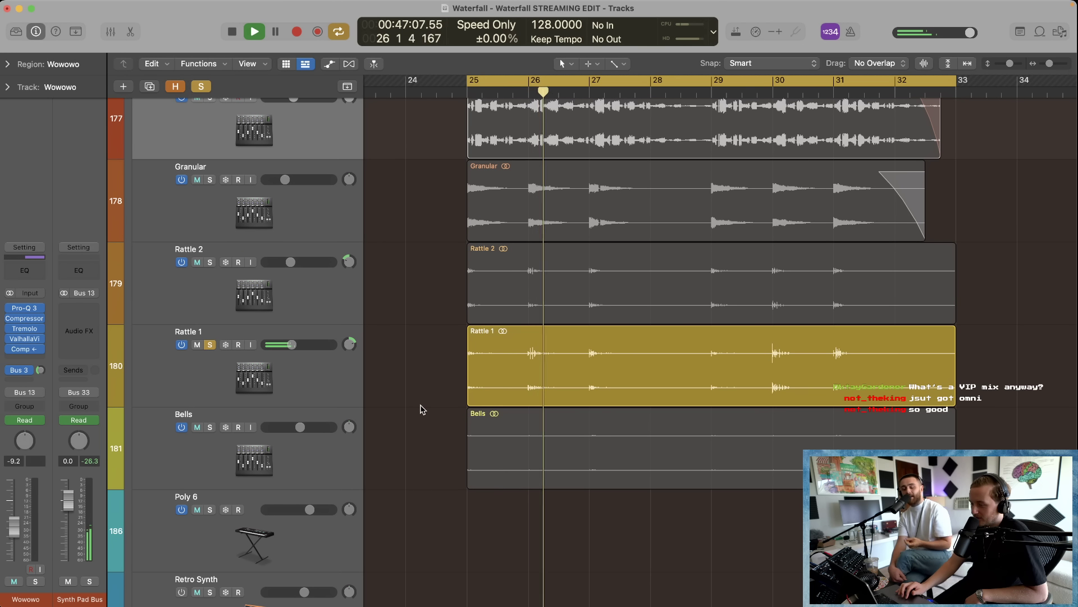
click(210, 262)
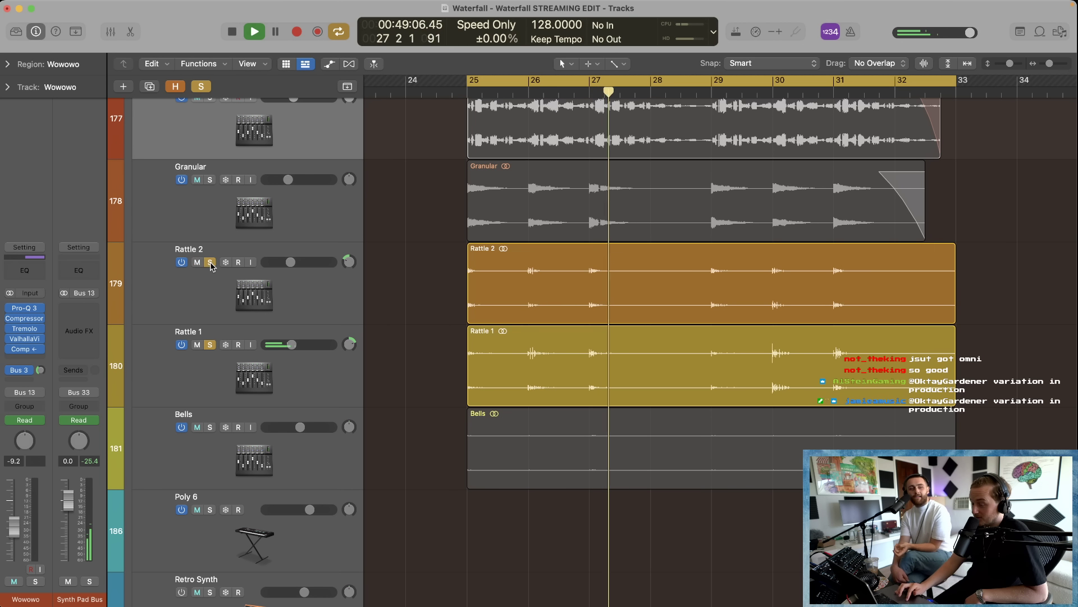
Step: Solo the Bells track, unsolo both Rattle tracks, and play Bells alone from the cycle start
scroll(458, 337, down, 1)
click(210, 398)
key(space)
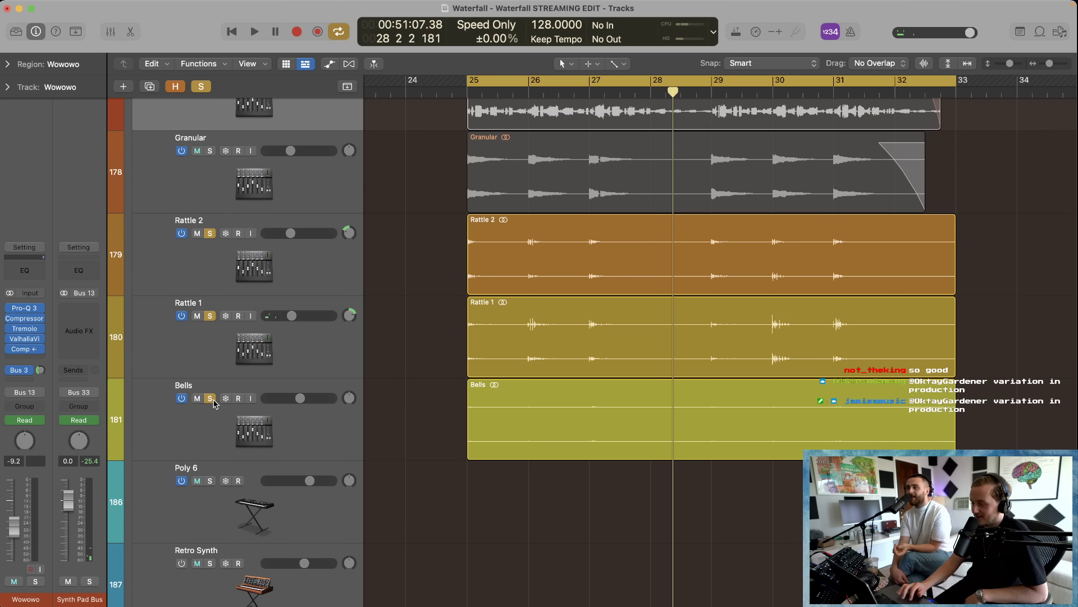
key(space)
click(210, 233)
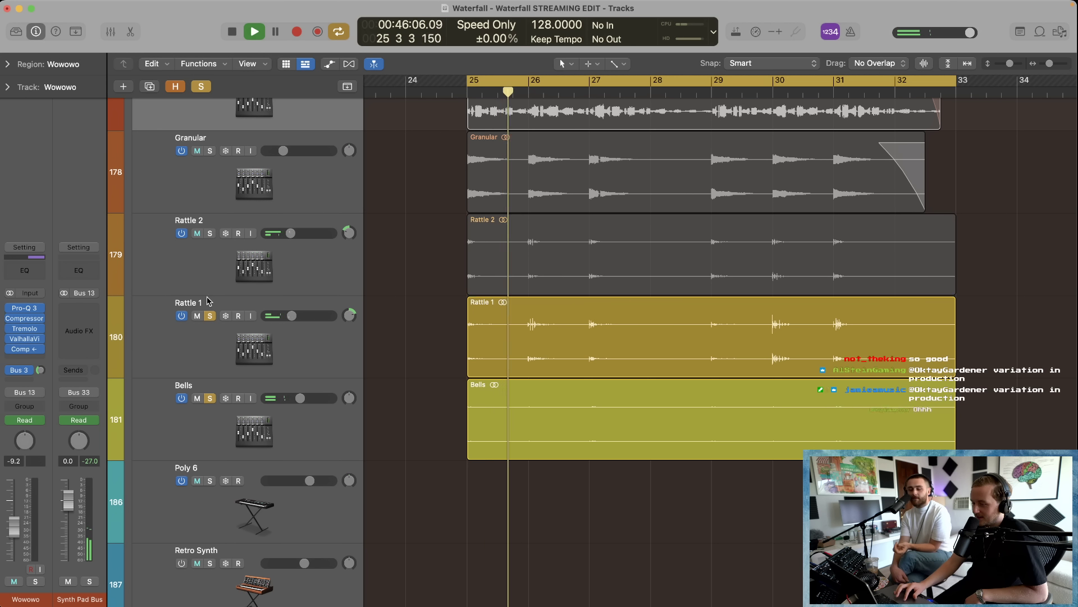
click(210, 316)
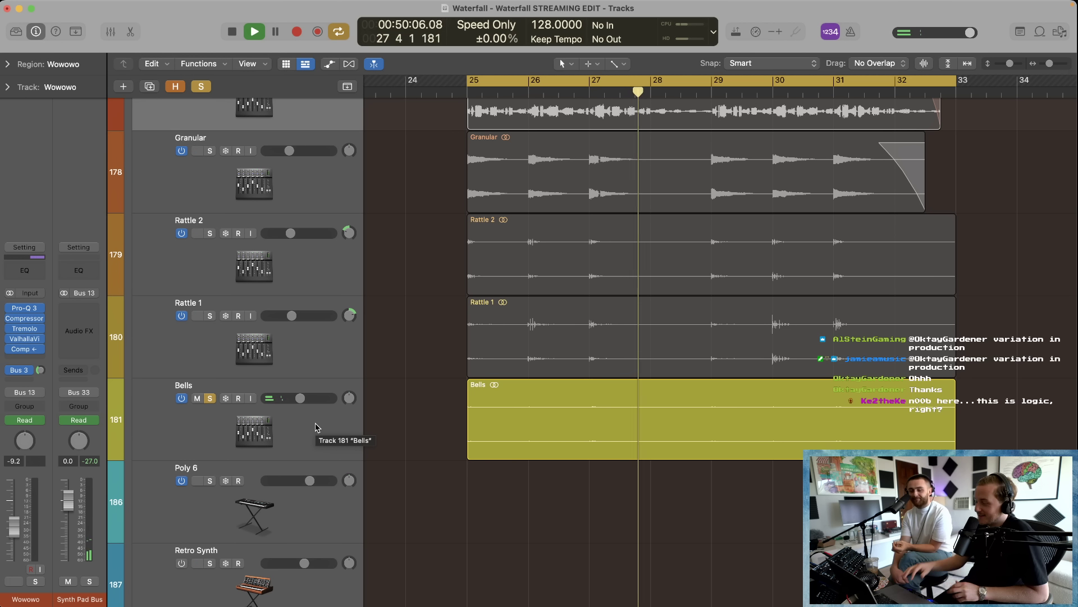
key(space)
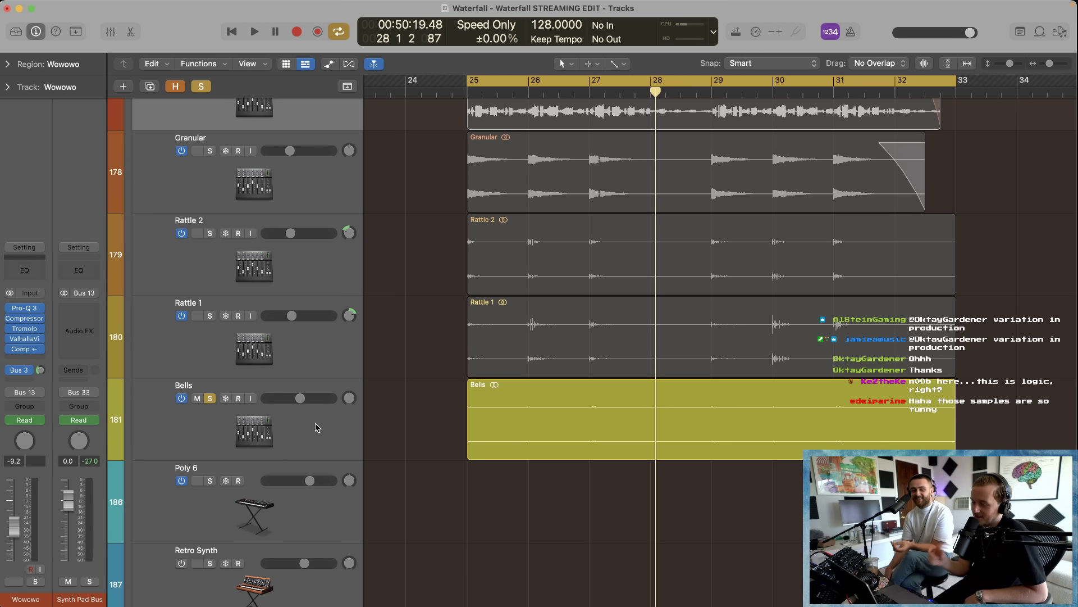
Step: Select the Bells track and raise its volume to -1.7 dB while it plays soloed
click(291, 418)
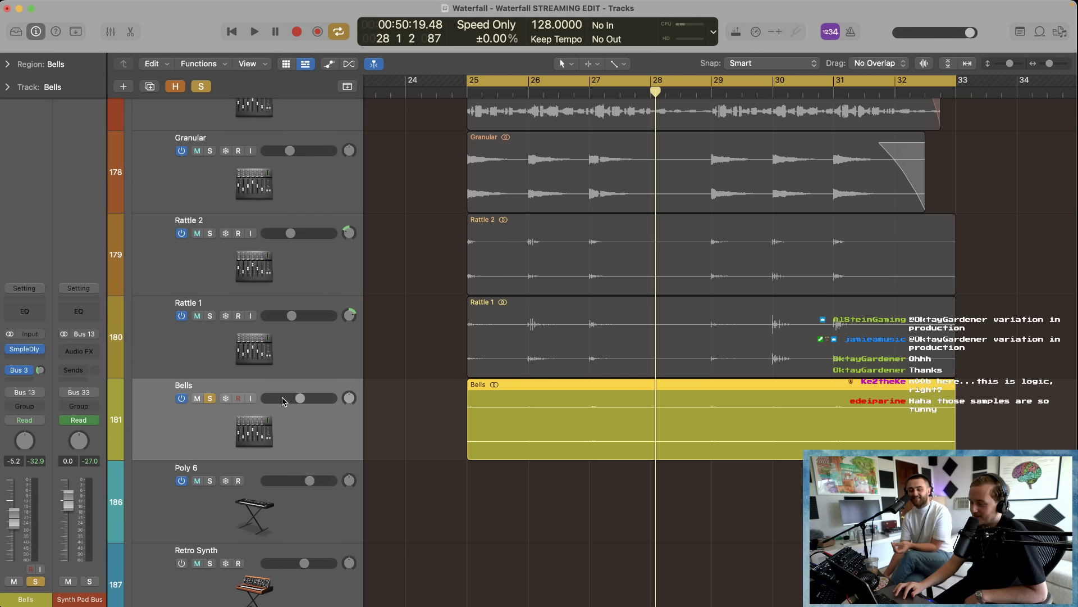
key(space)
drag(283, 401, 436, 419)
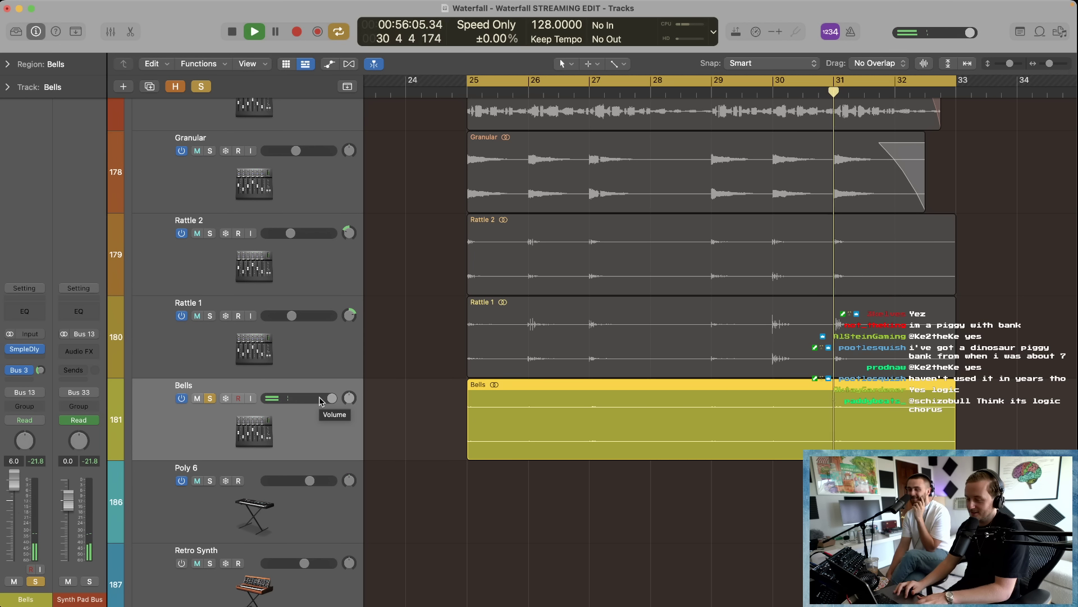
mouse_move(320, 399)
mouse_down()
mouse_move(300, 399)
mouse_move(310, 399)
mouse_up()
Step: Solo Wowowo, Granular, Rattle 2 and Rattle 1 together with Bells, and listen to the five layers combined
scroll(310, 397, up, 2)
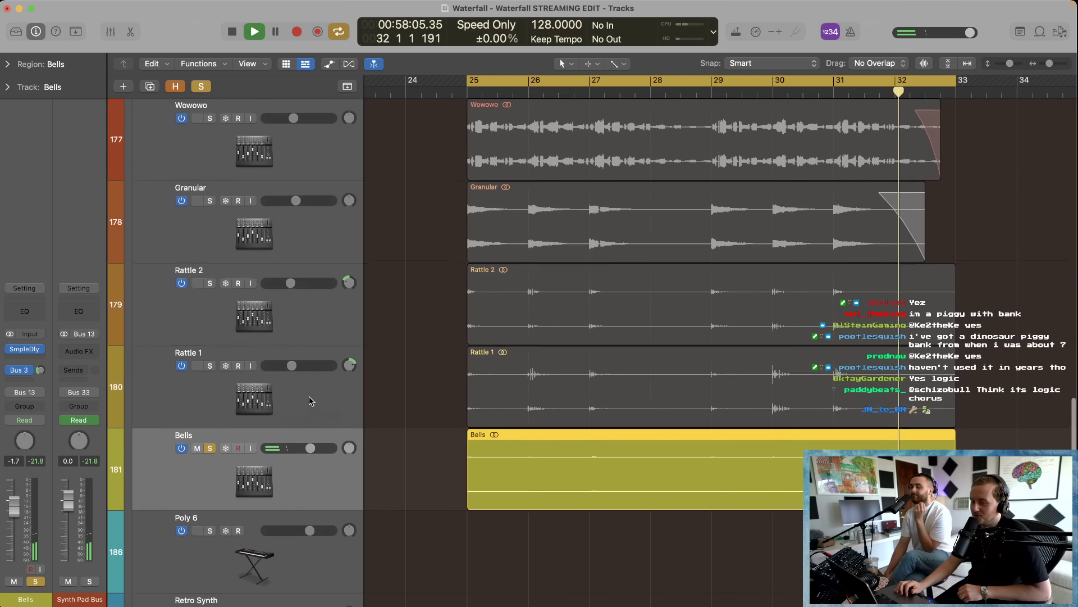
scroll(309, 396, up, 3)
drag(210, 236, 193, 503)
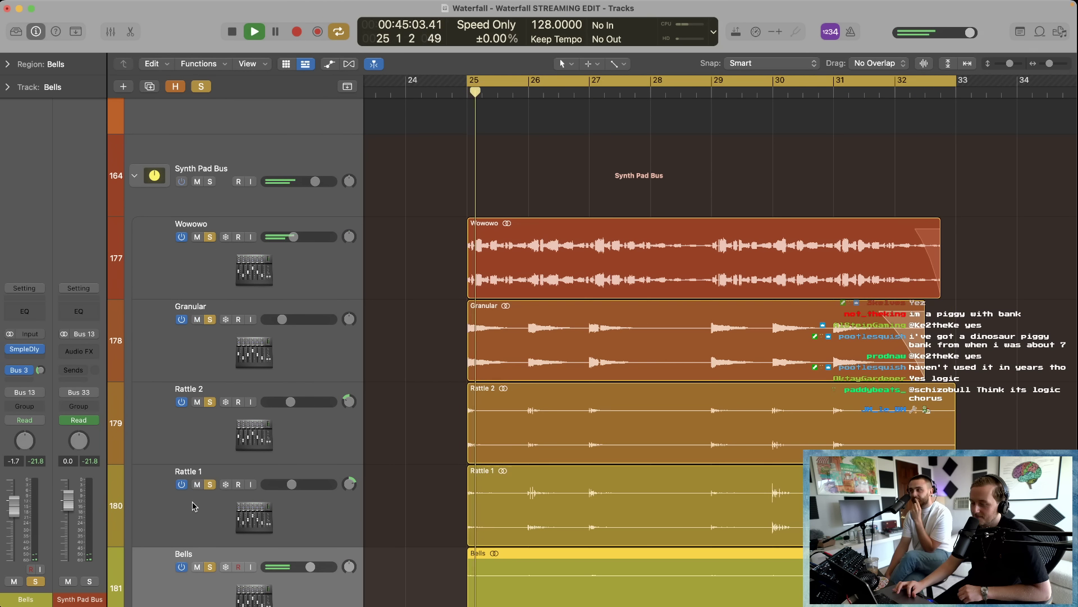
scroll(193, 503, down, 3)
scroll(402, 406, up, 2)
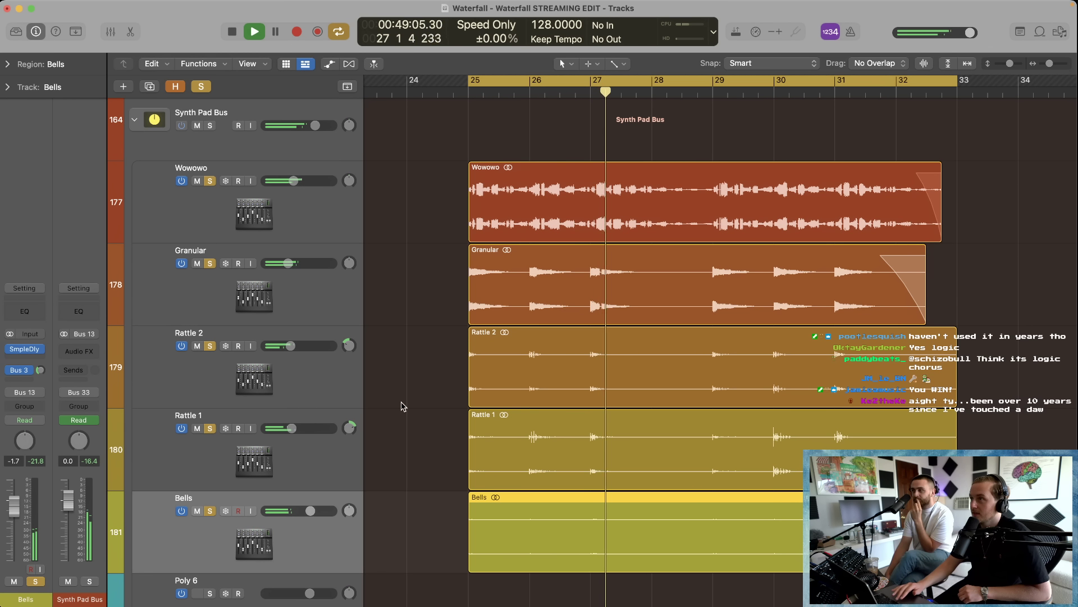
key(space)
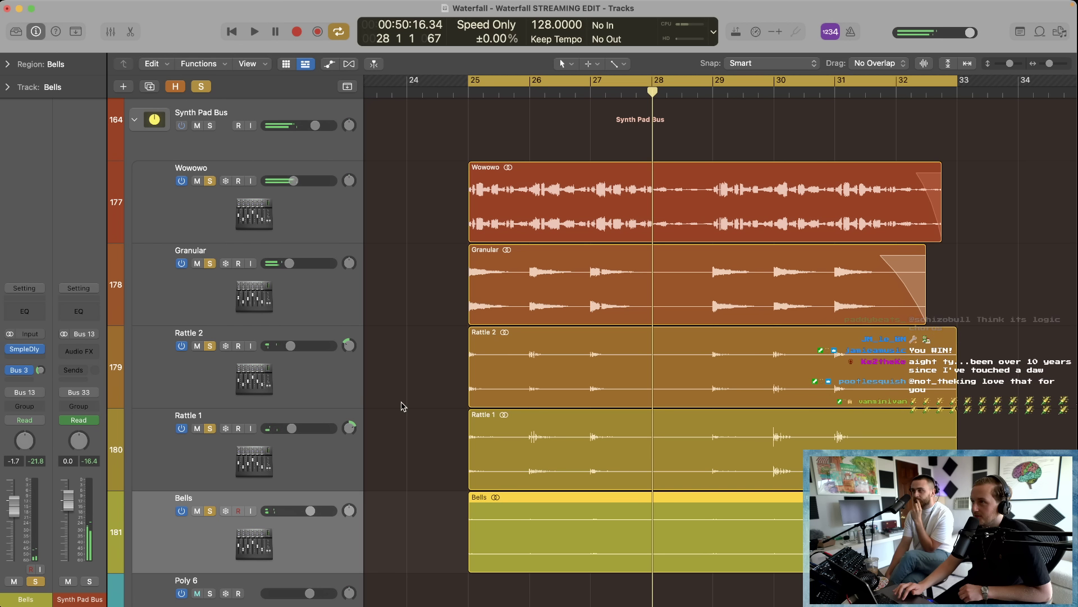
Step: Inspect the Bells track's Bus 3 send and the Chorus settings on its Logic Chorus aux, and close the plug-in
click(25, 373)
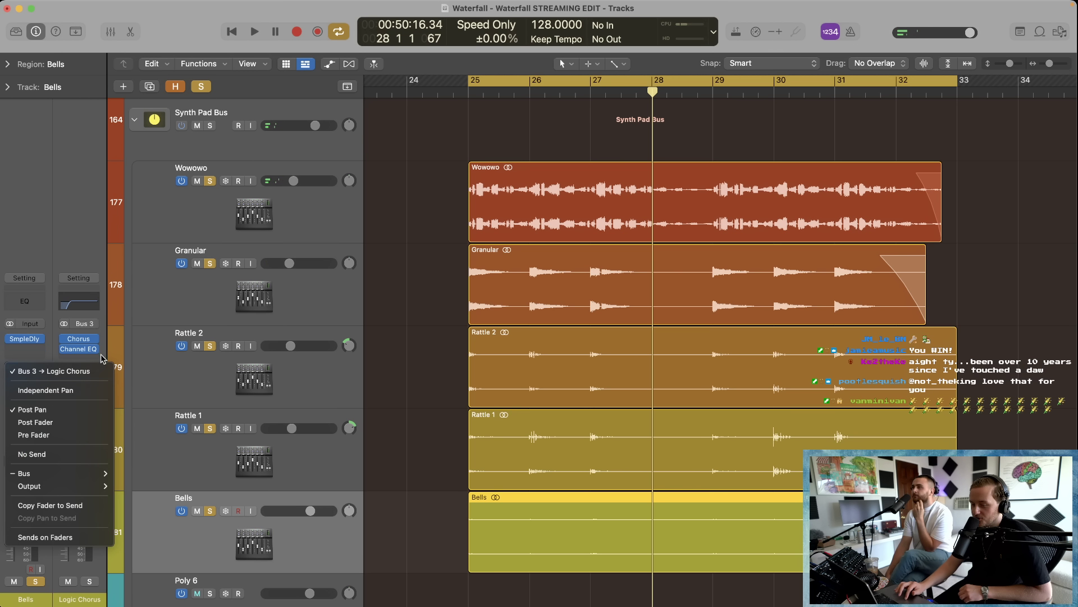
click(82, 340)
click(82, 341)
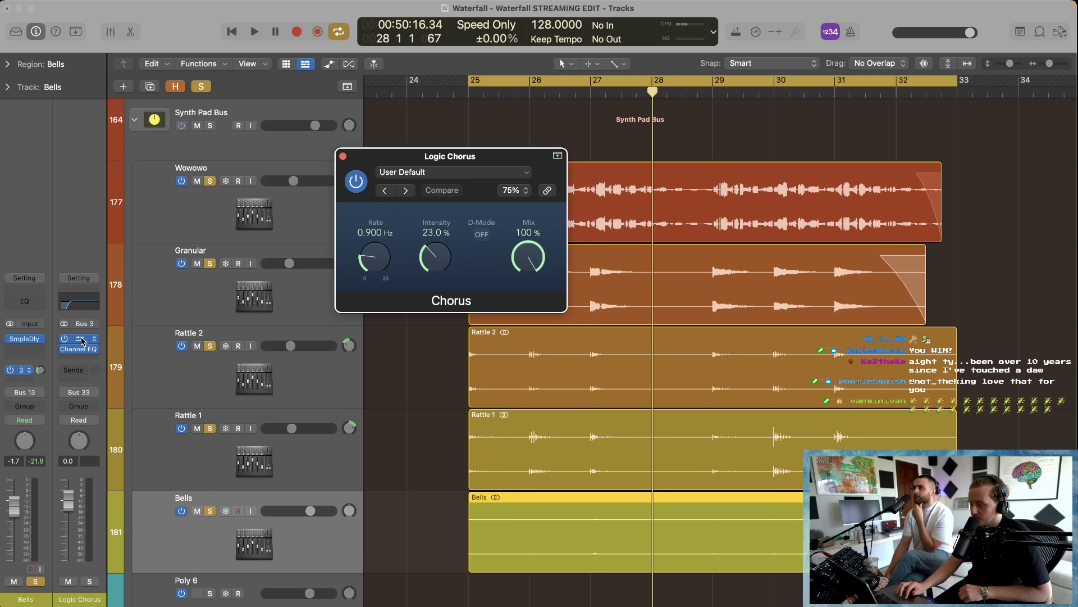
click(82, 341)
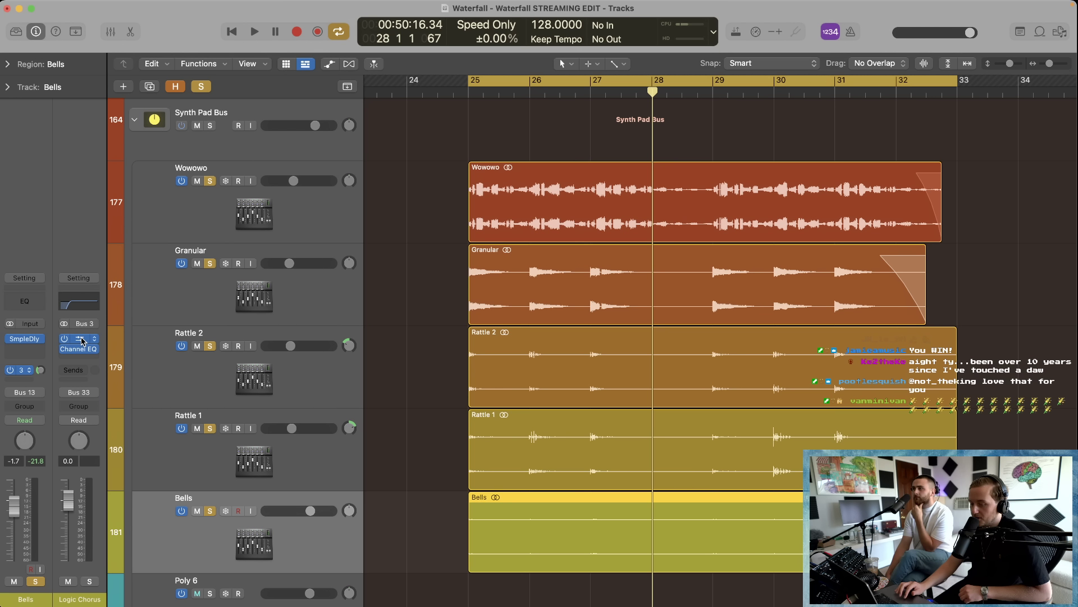
scroll(269, 282, down, 1)
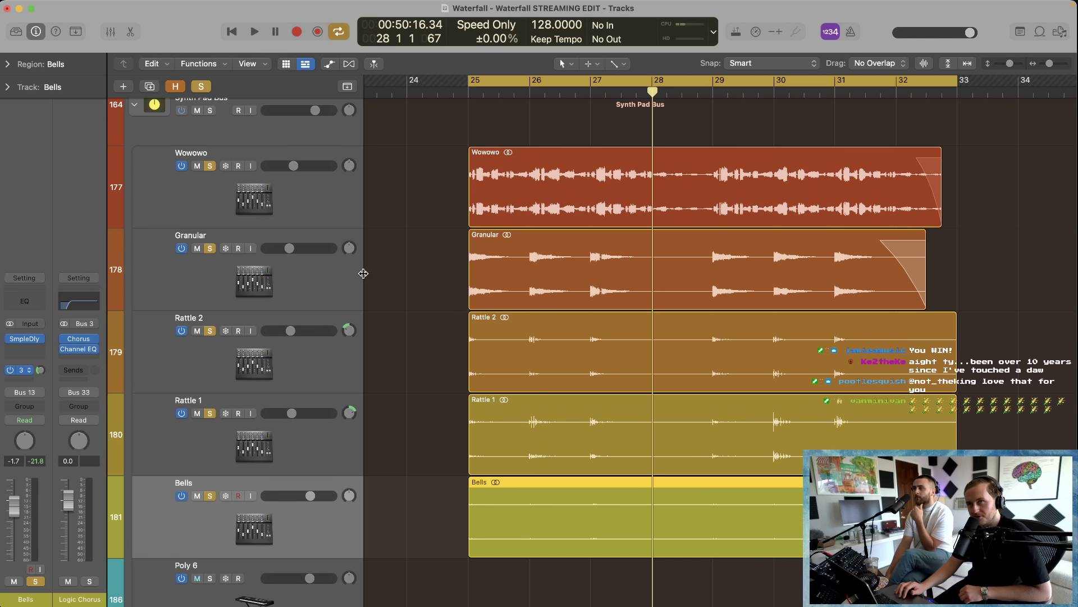
Step: Replay the five soloed layers from the cycle start, stop playback, and clear the region selection
key(space)
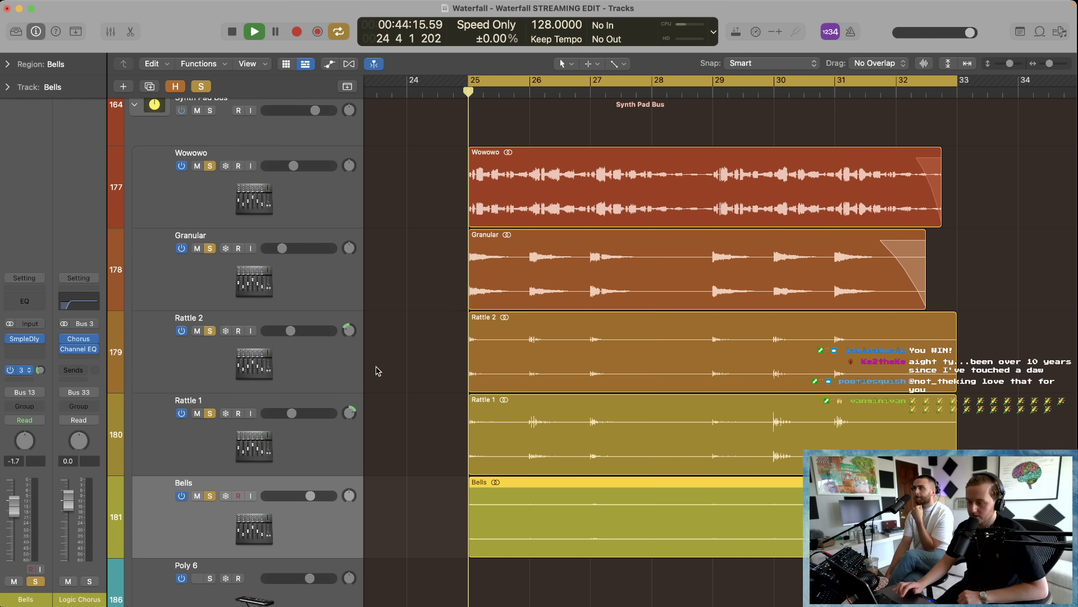
scroll(435, 364, down, 3)
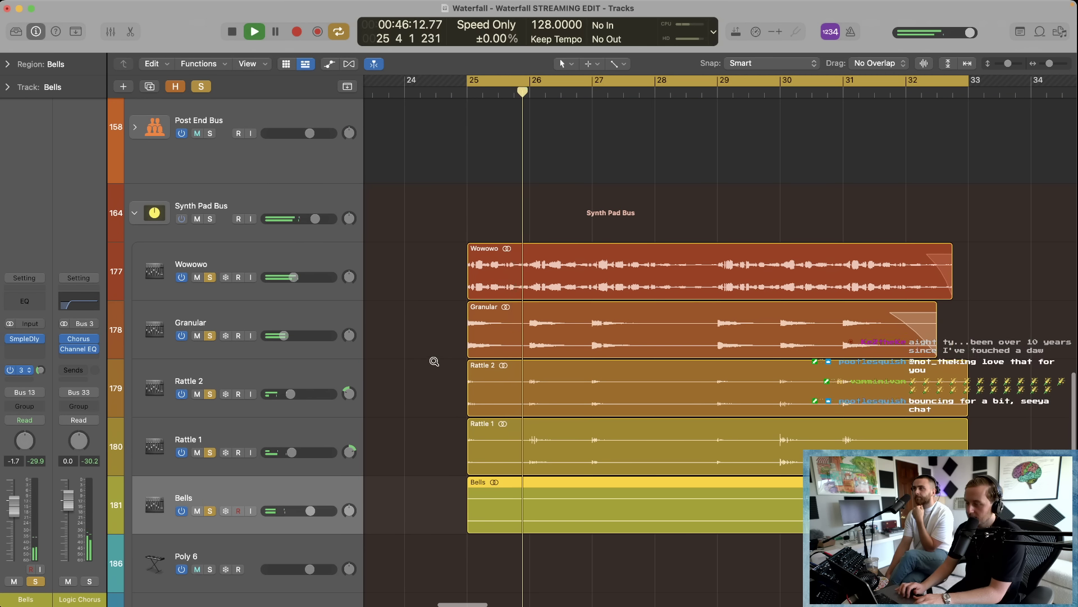
scroll(434, 364, down, 5)
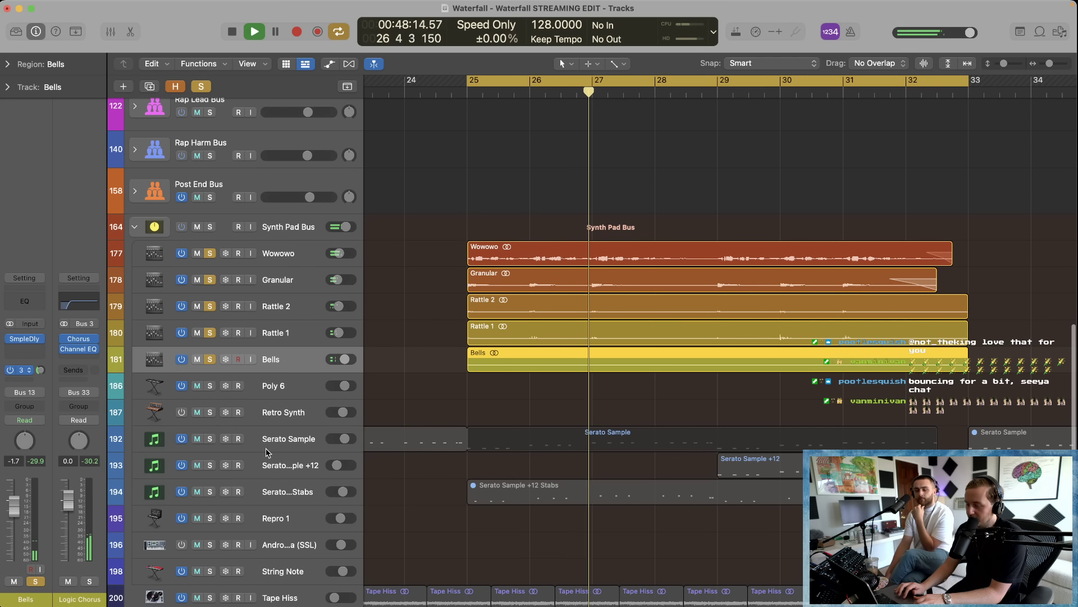
key(space)
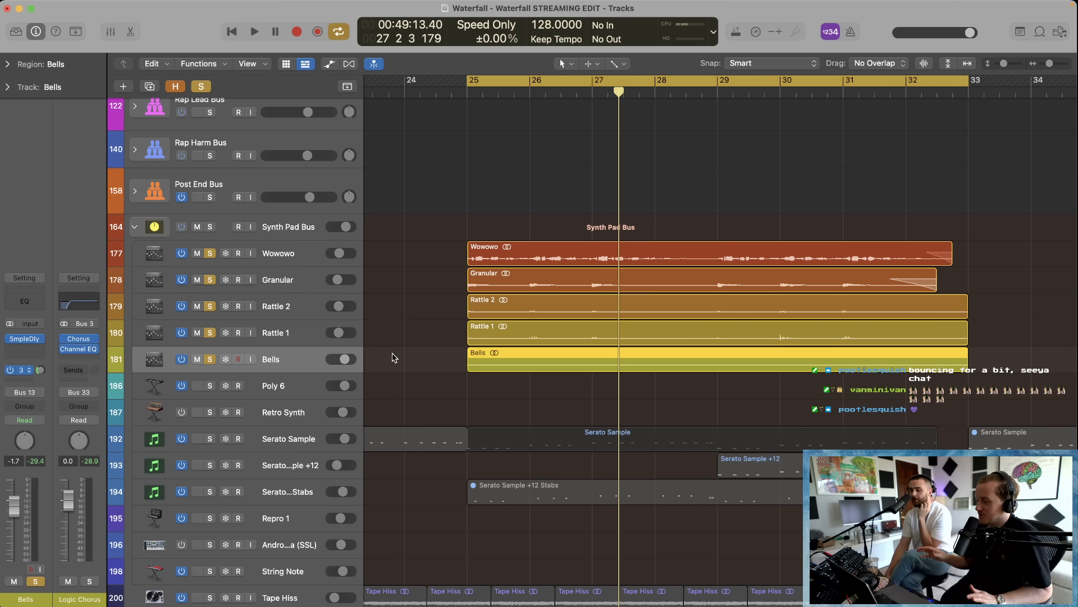
click(396, 336)
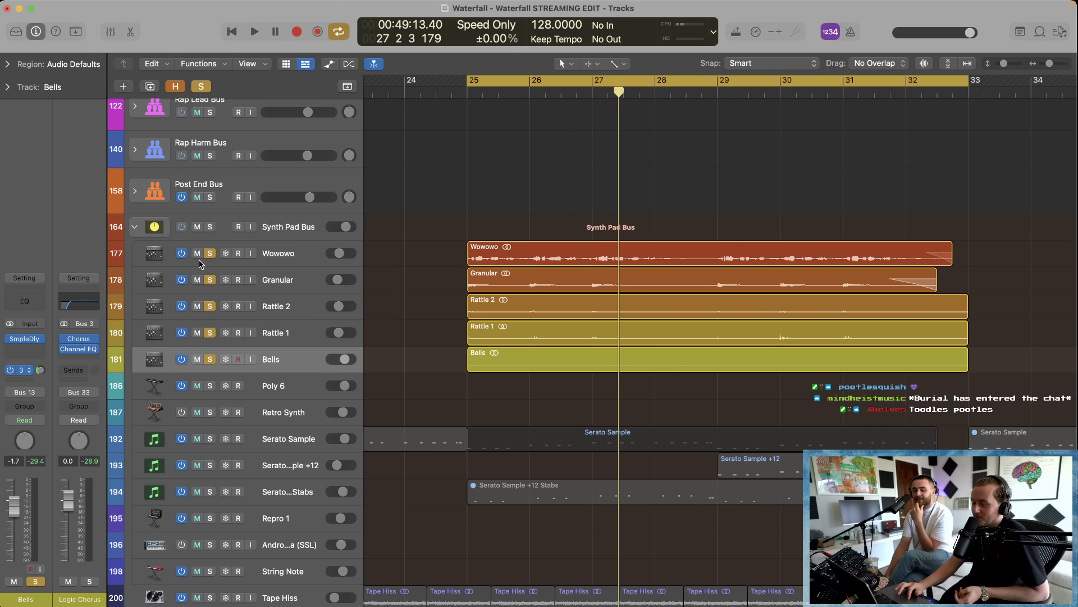
Step: Unsolo Wowowo, Granular and Bells, and play only Rattle 2 and Rattle 1 from the cycle start
drag(212, 255, 213, 278)
key(space)
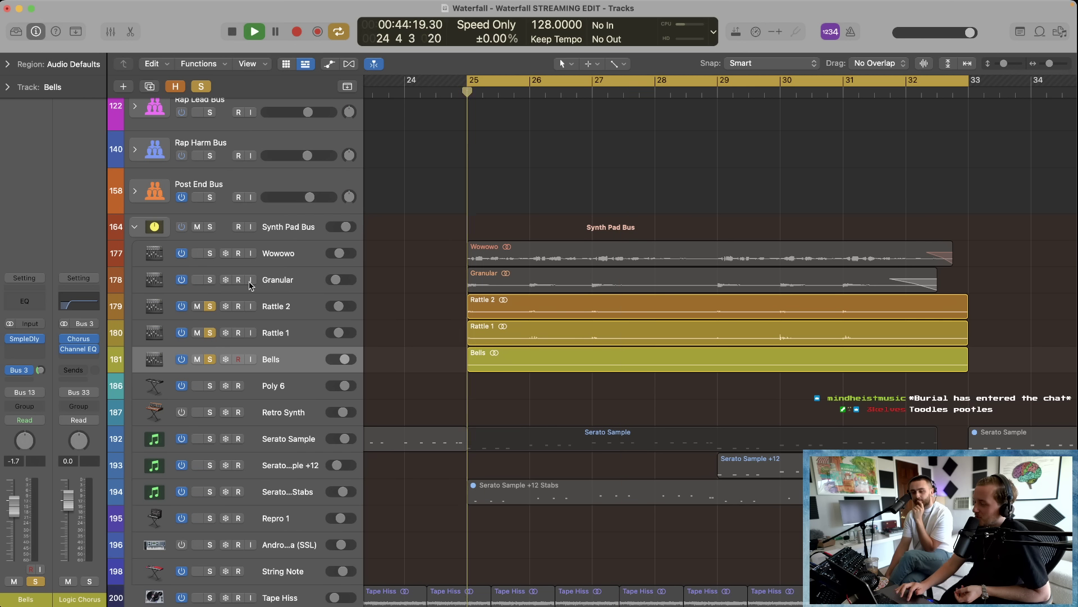
click(209, 359)
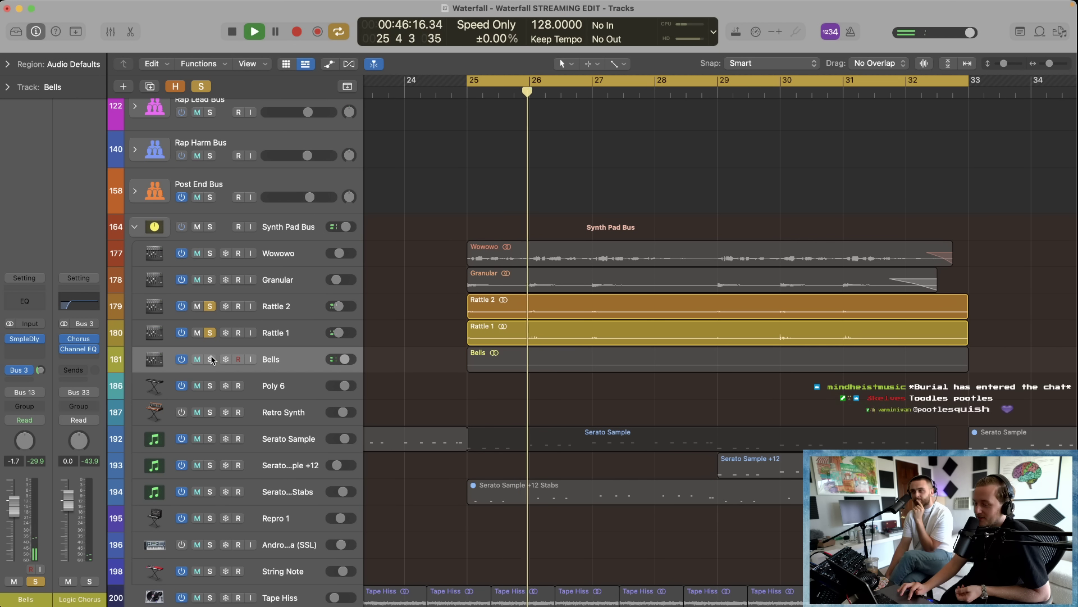
scroll(427, 327, down, 1)
scroll(428, 328, down, 3)
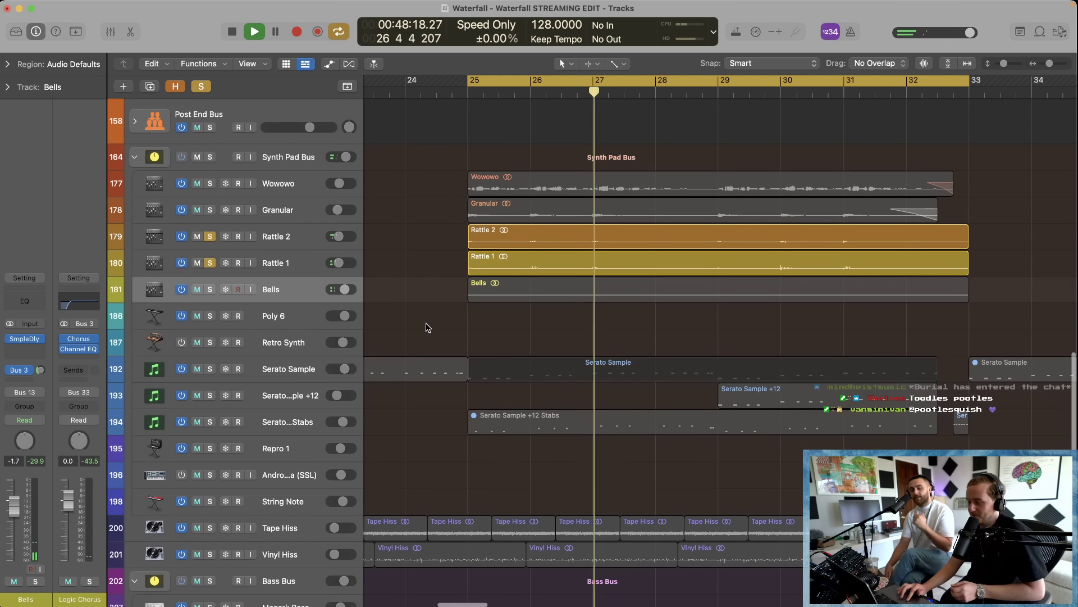
Step: Solo the Synth Pad Bus to hear all of its layers together, and stop playback
key(super+Left)
key(super+Left)
click(211, 158)
key(space)
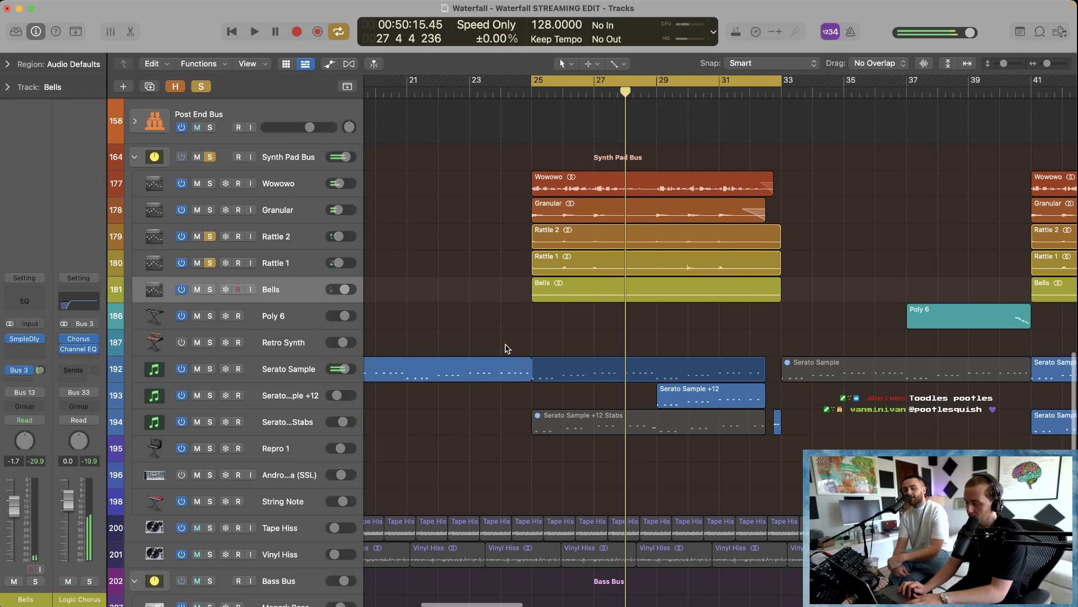
scroll(600, 340, down, 3)
scroll(600, 340, up, 2)
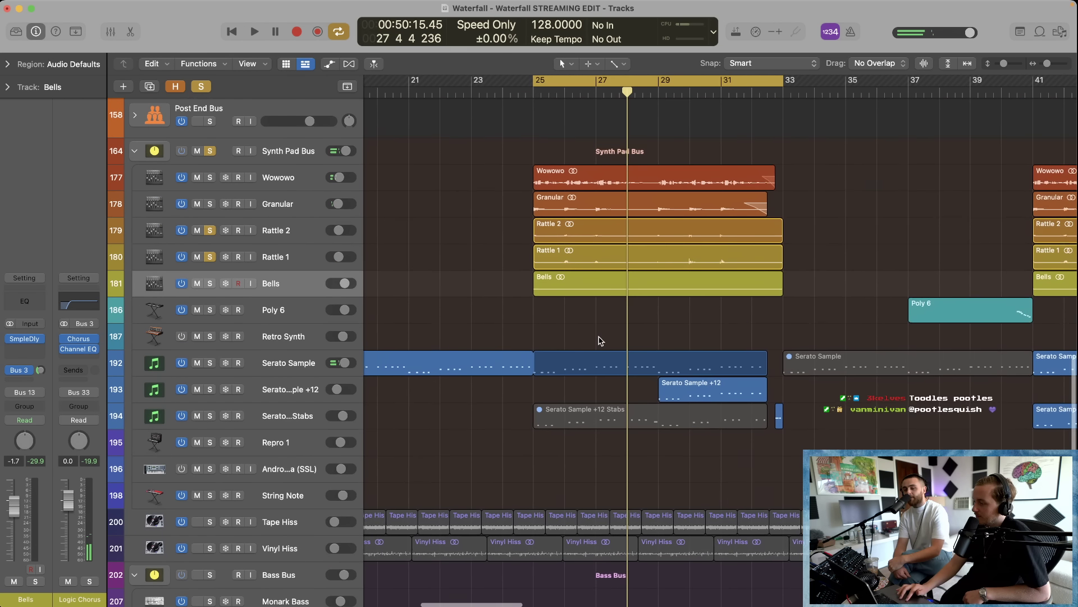
Step: Clear every active solo in the project with the whole arrangement in view
key(super+Left)
key(super+Left)
key(super+Left)
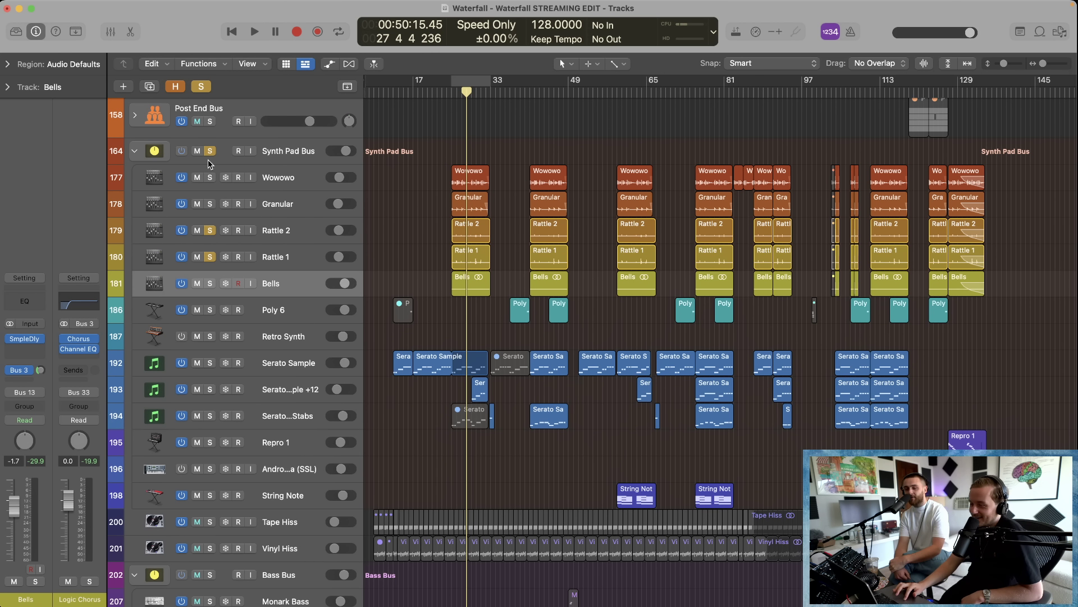
click(205, 91)
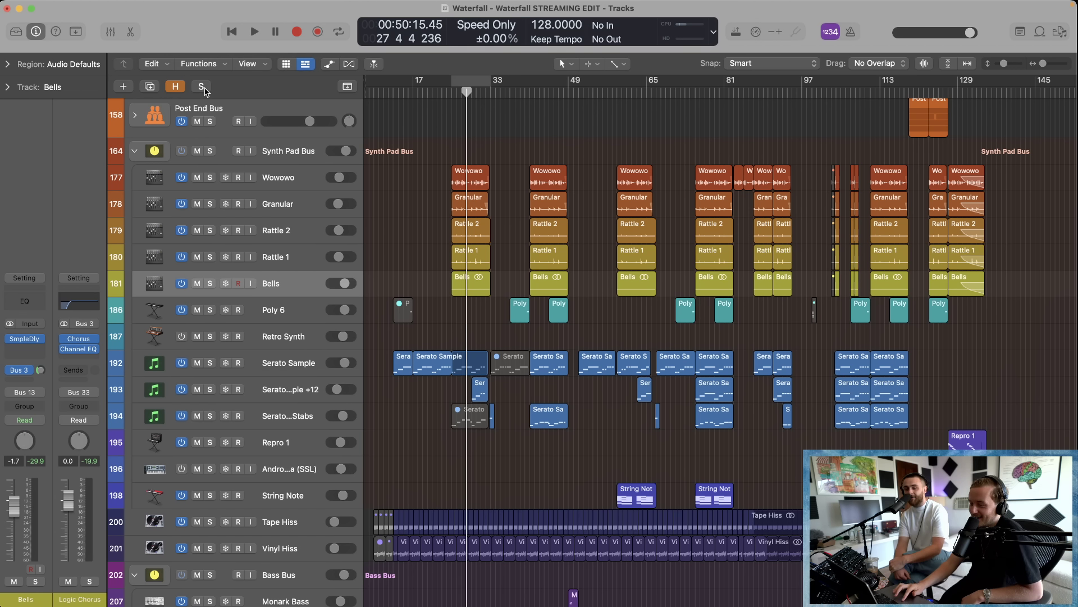
Step: Select the String Note track, set the playhead to bar 59 at its first region, and play it soloed
click(294, 500)
scroll(592, 464, right, 1)
drag(767, 604, 770, 604)
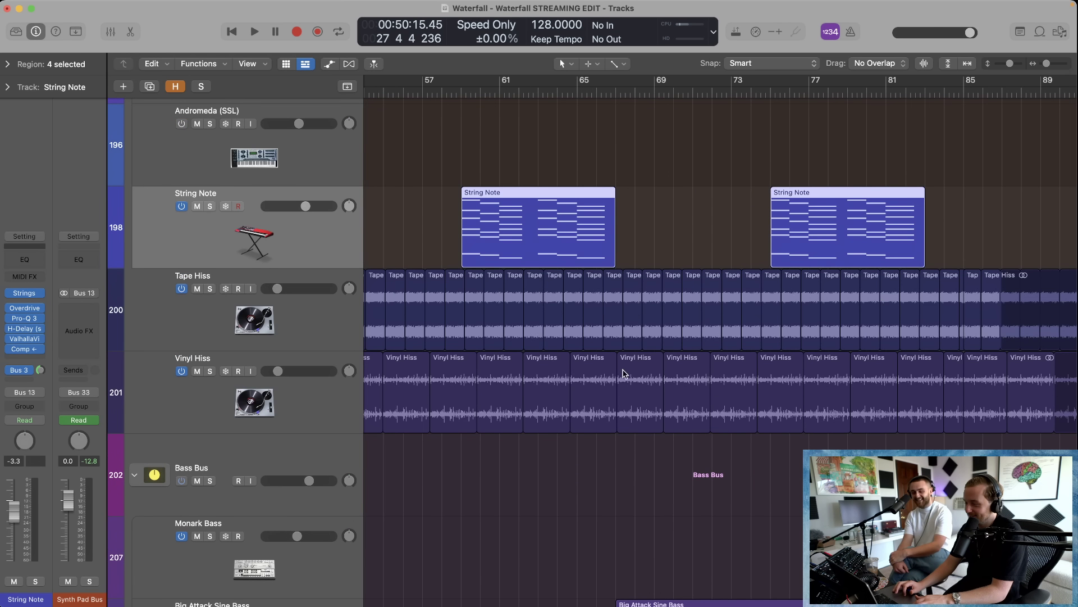
scroll(622, 372, left, 4)
click(566, 94)
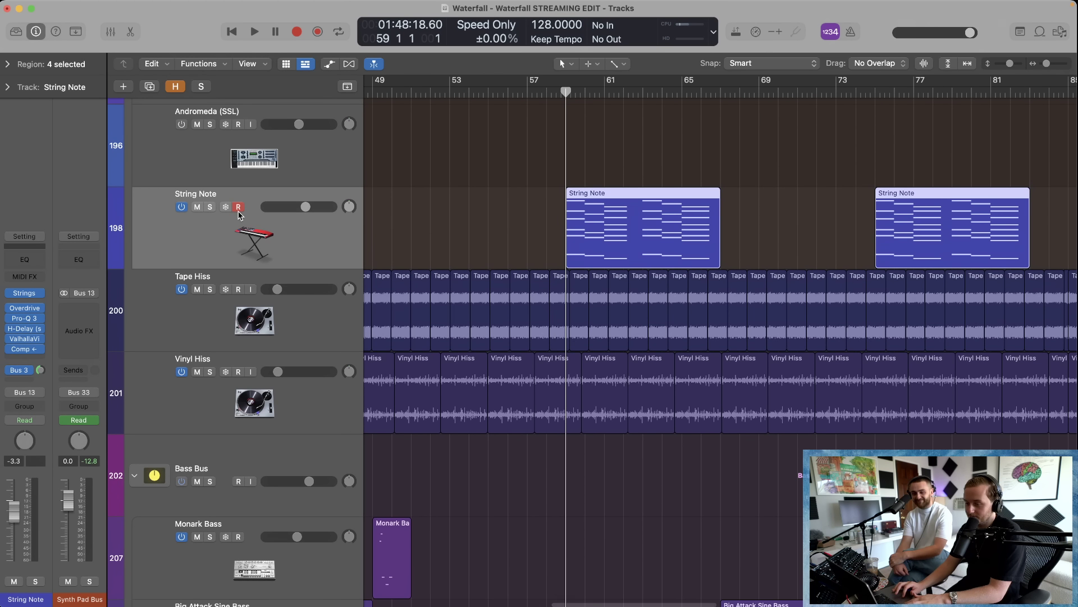
click(210, 208)
key(space)
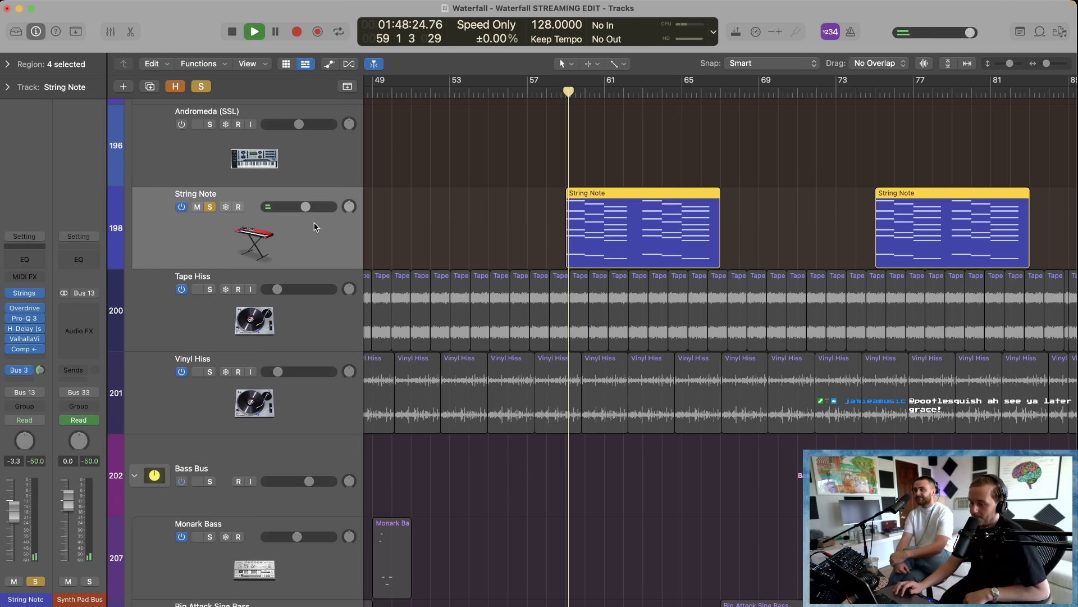
Step: Inspect the Studio Strings instrument on the String Note track during playback, and close its window
click(25, 293)
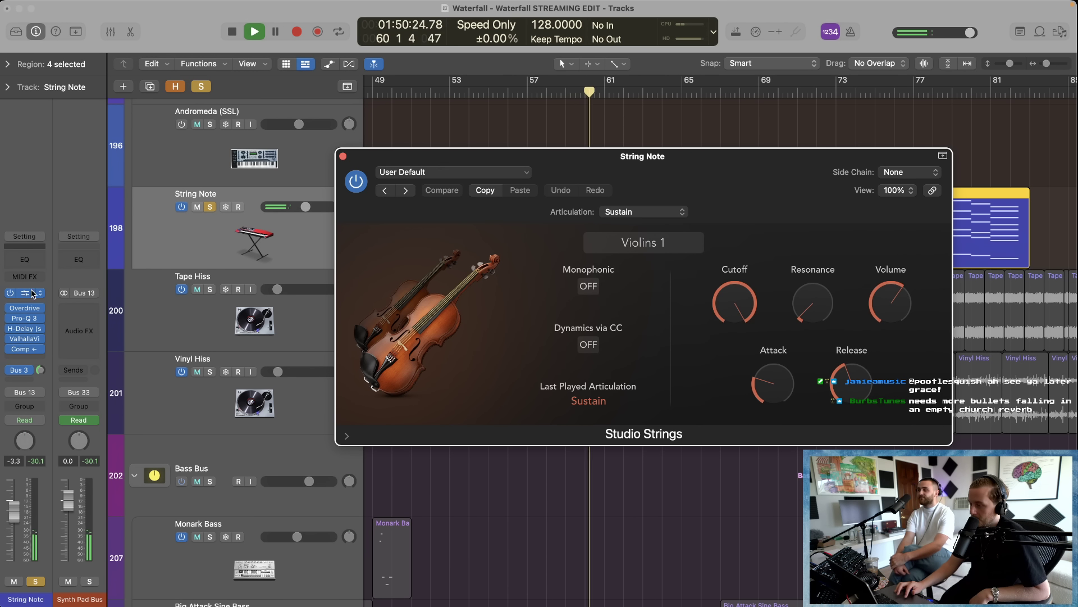
drag(652, 177, 397, 124)
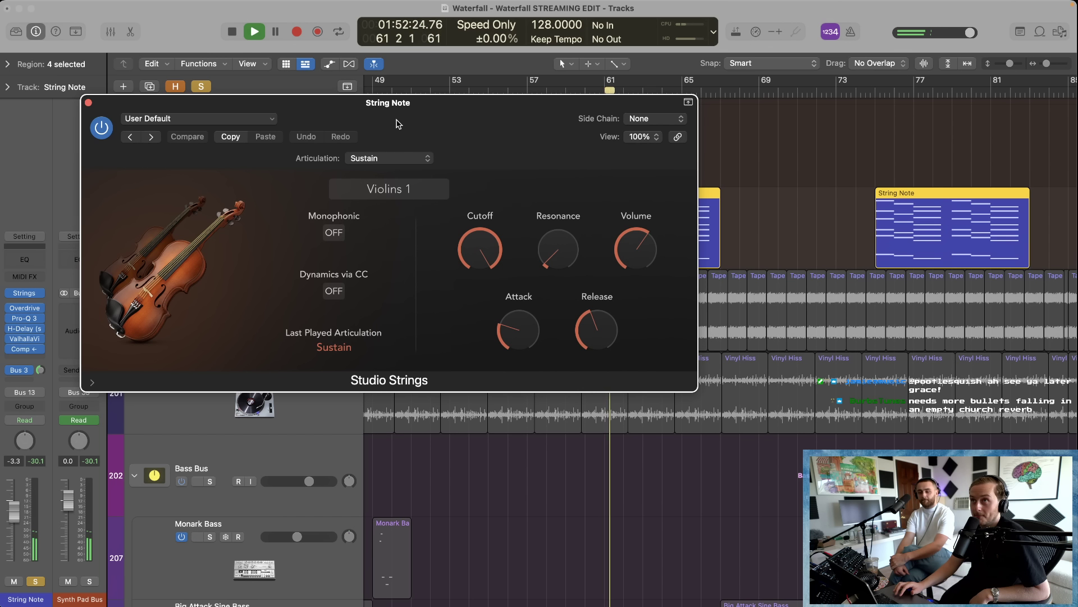
click(89, 103)
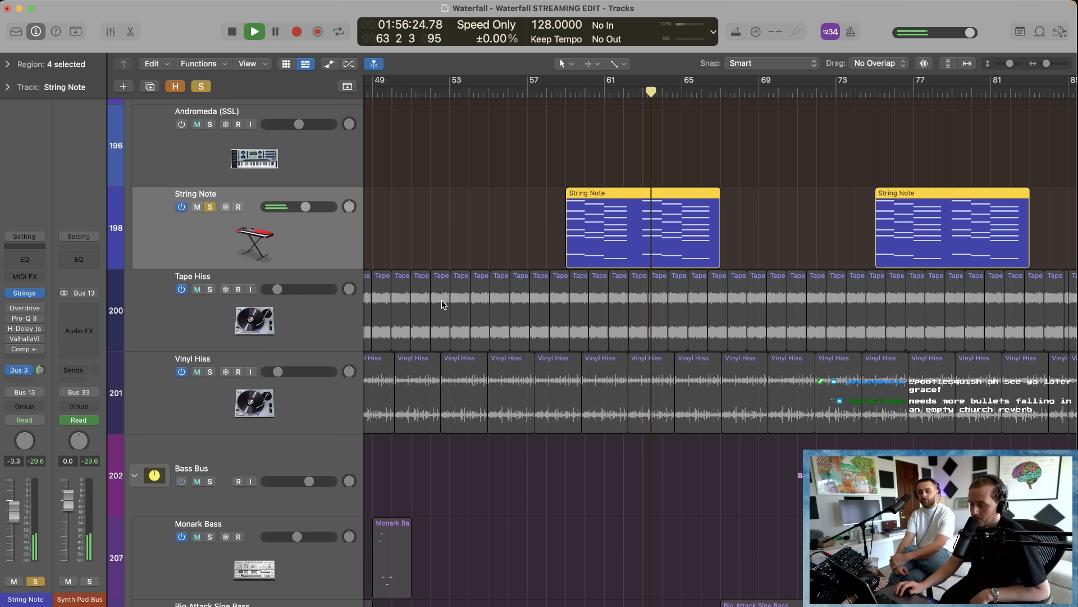
Step: Re-enable String Note's Overdrive and Pro-Q 3 effects, view the EQ curve, and replay from just before the first region
mouse_move(10, 309)
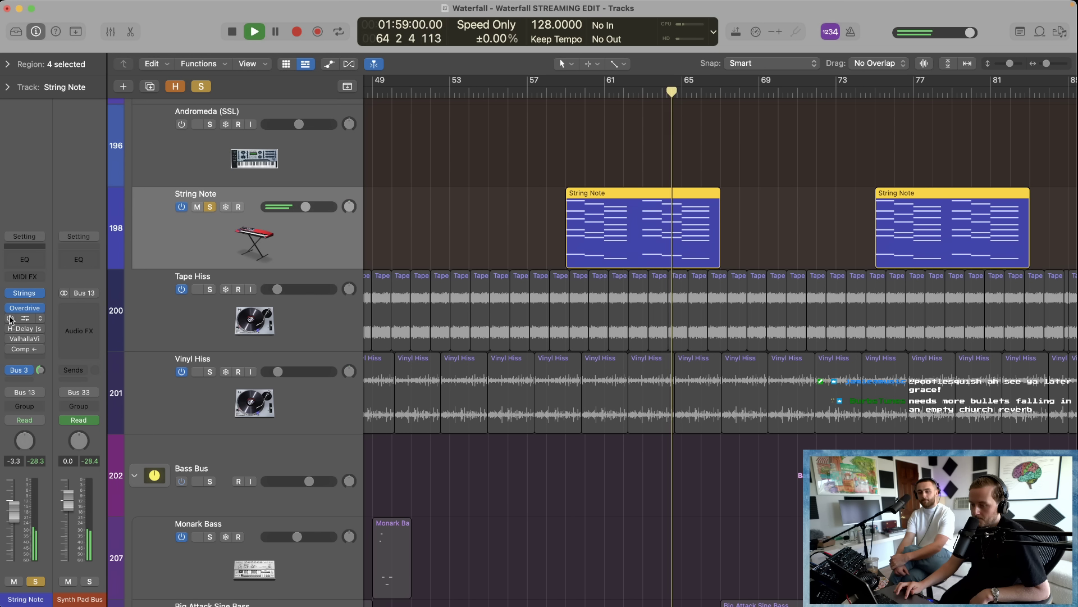
click(21, 319)
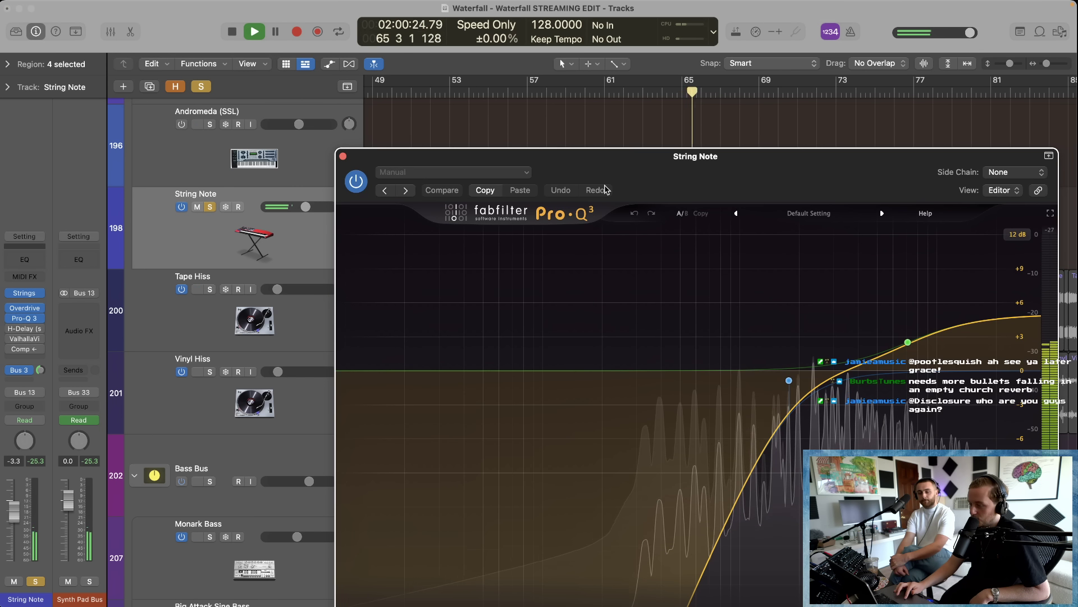
drag(753, 177, 599, 113)
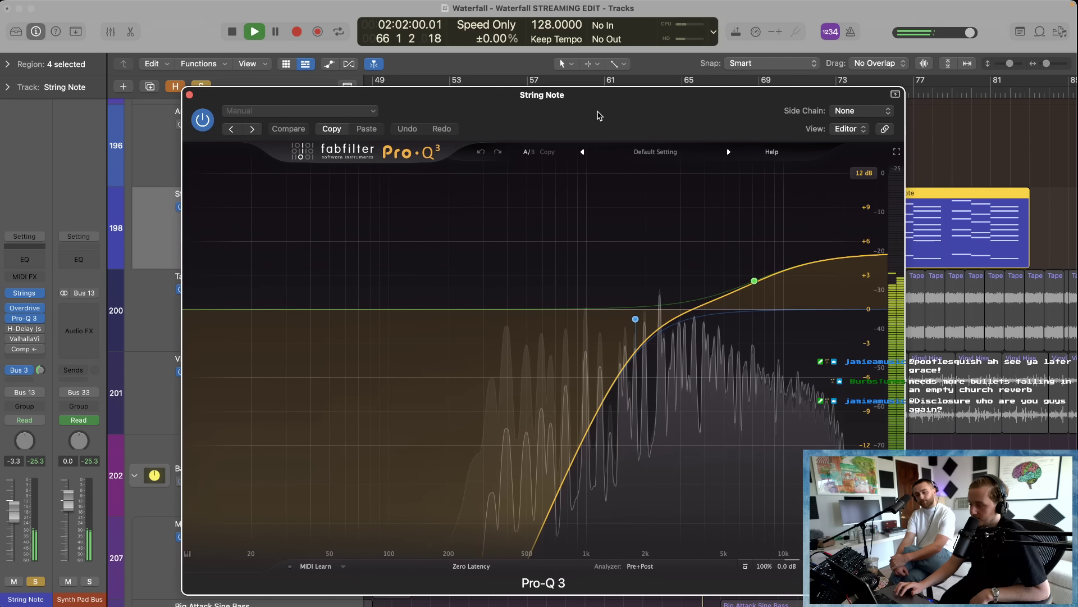
click(190, 95)
click(547, 93)
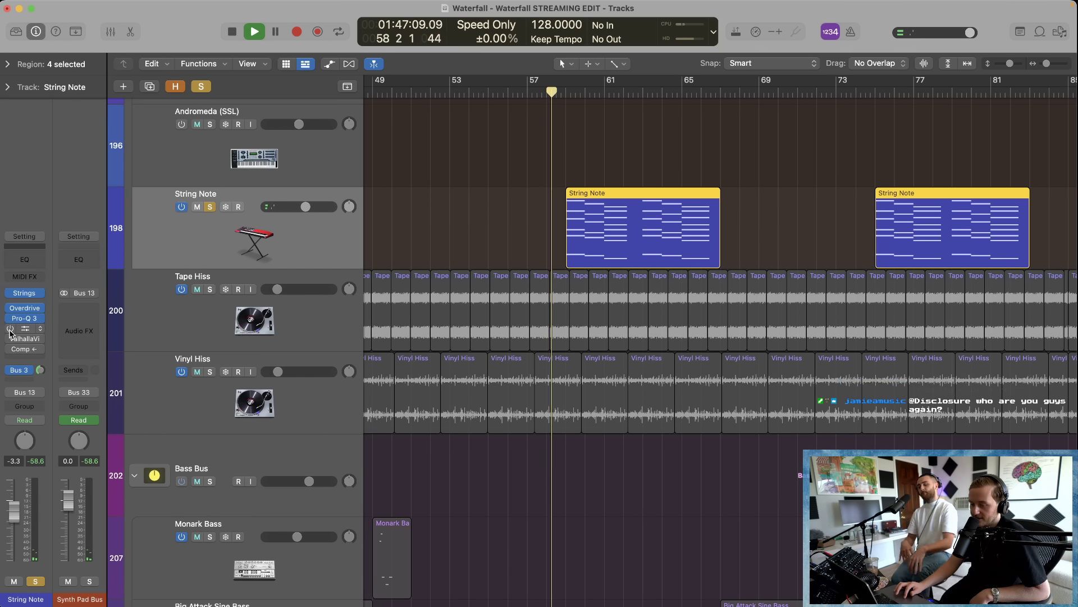
Step: Solo the Synth Pad Bus as well, and listen to String Note within the other pad layers
scroll(219, 197, up, 10)
scroll(218, 194, up, 15)
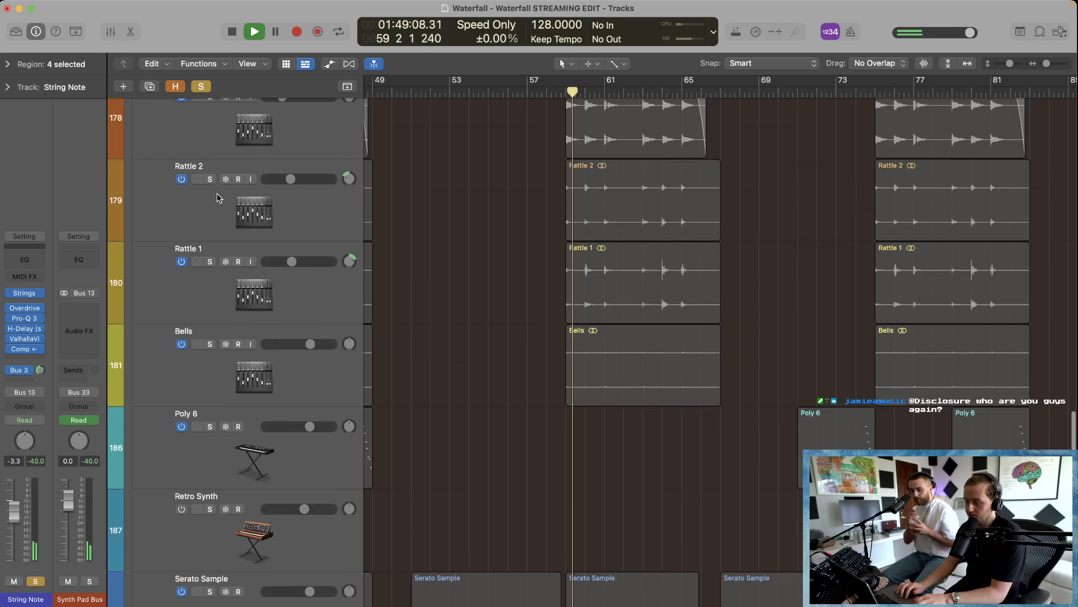
click(210, 538)
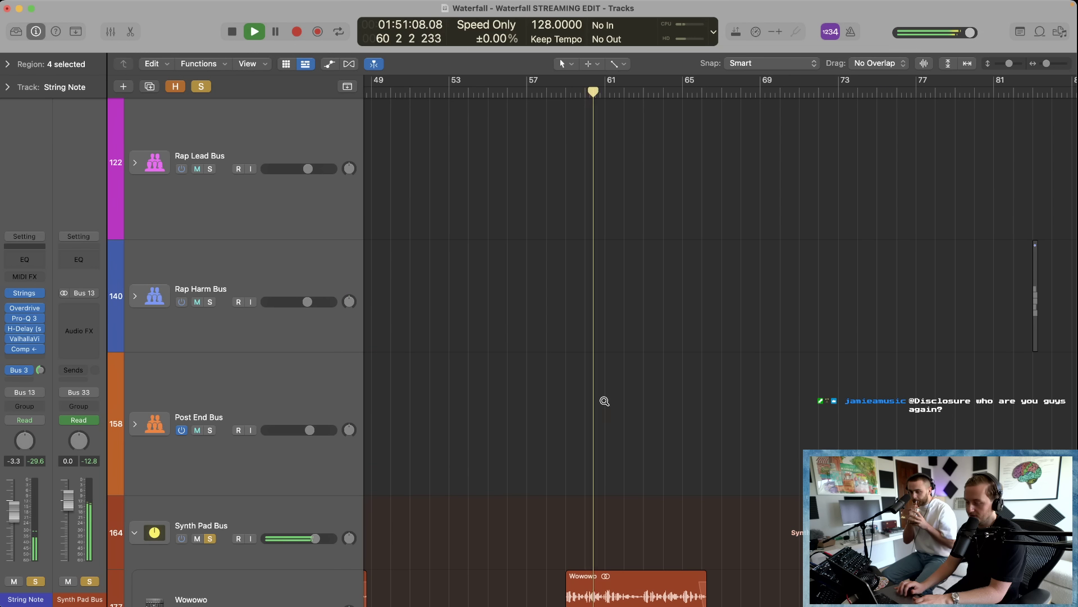
scroll(604, 403, down, 15)
key(super+Left)
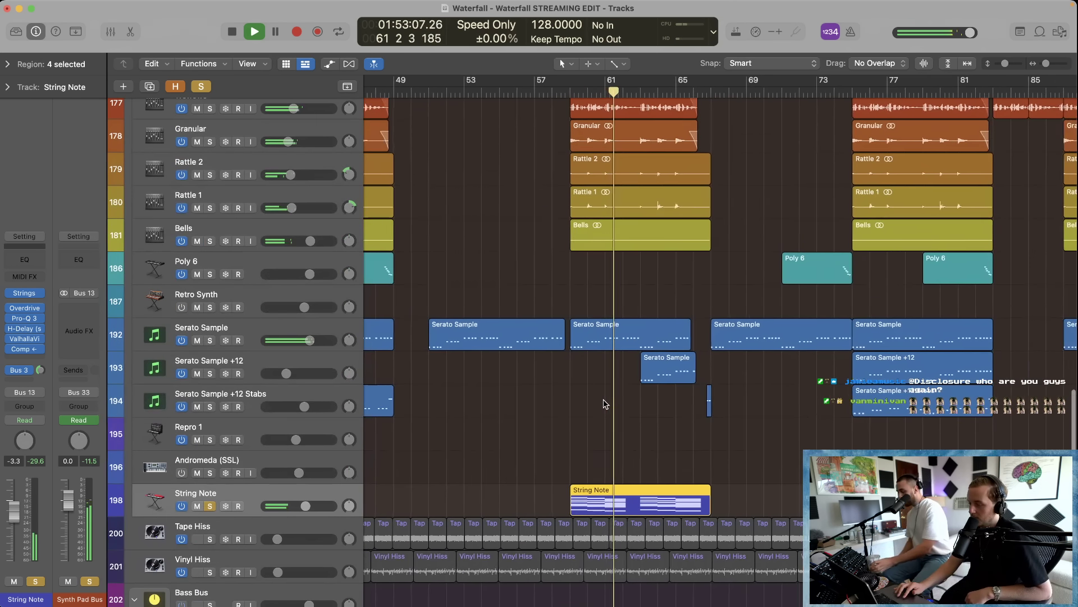
scroll(604, 404, right, 5)
scroll(605, 404, left, 8)
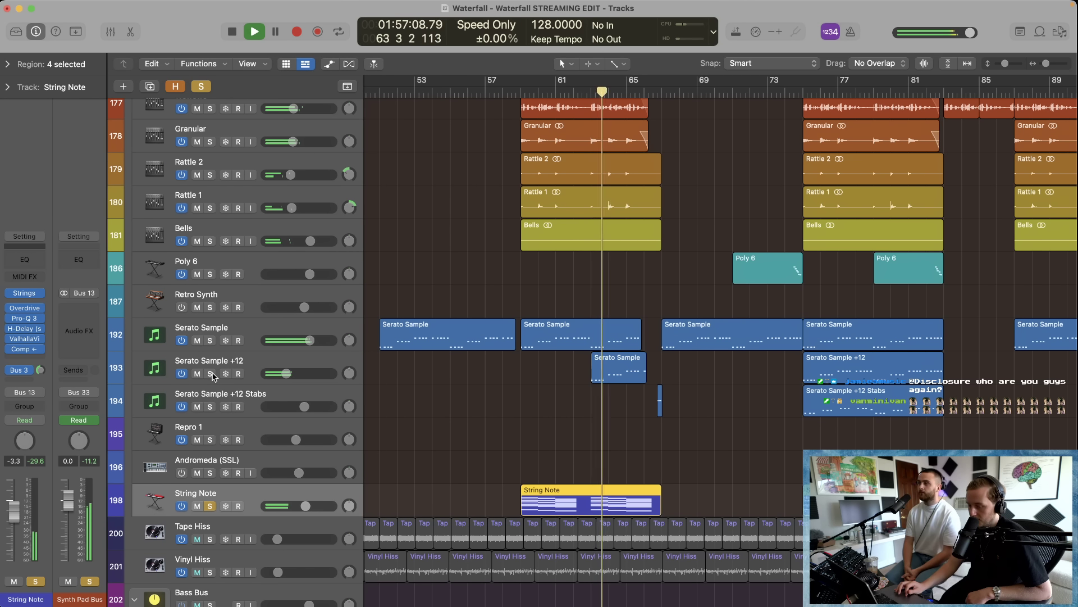
Step: Add Side Chains, Drum Bus and Quick Sample to the solos, listen to the combination, stop, and clear all solos
ctrl+alt+click(418, 386)
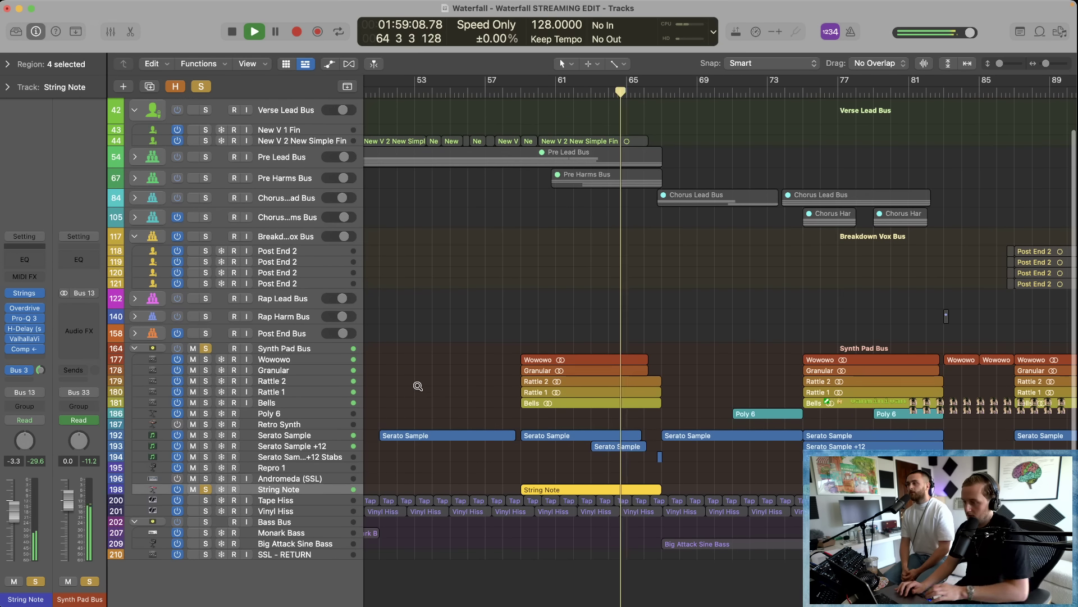
scroll(213, 138, up, 5)
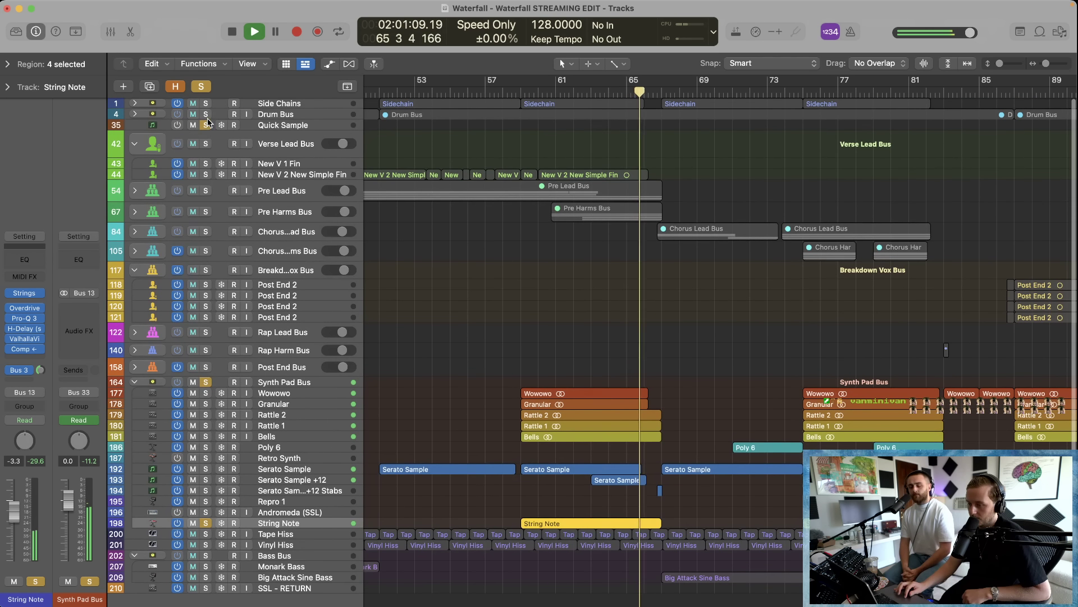
drag(206, 103, 206, 125)
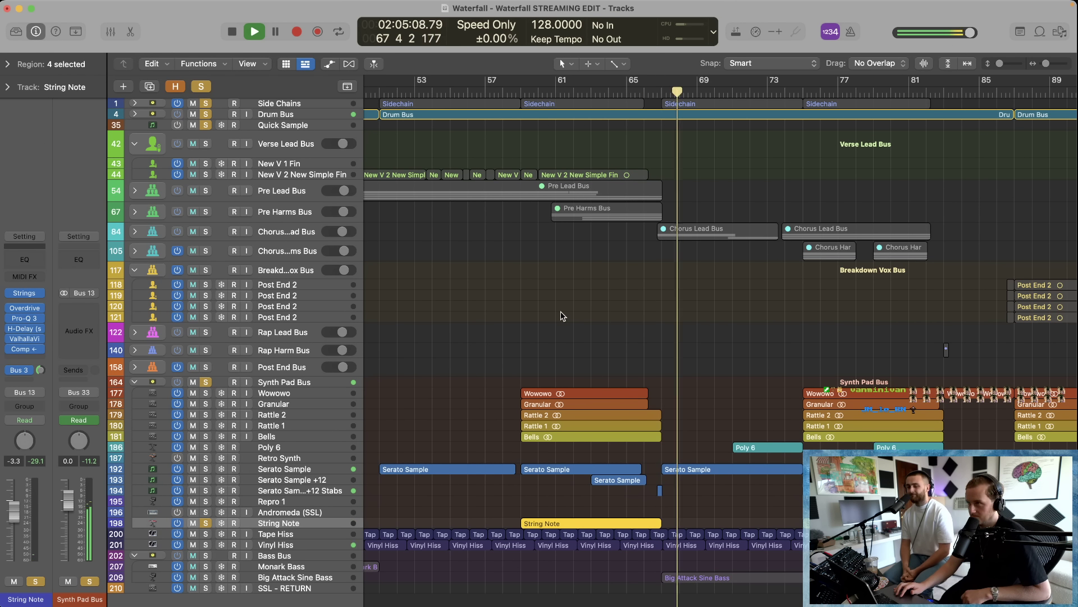
scroll(515, 348, down, 2)
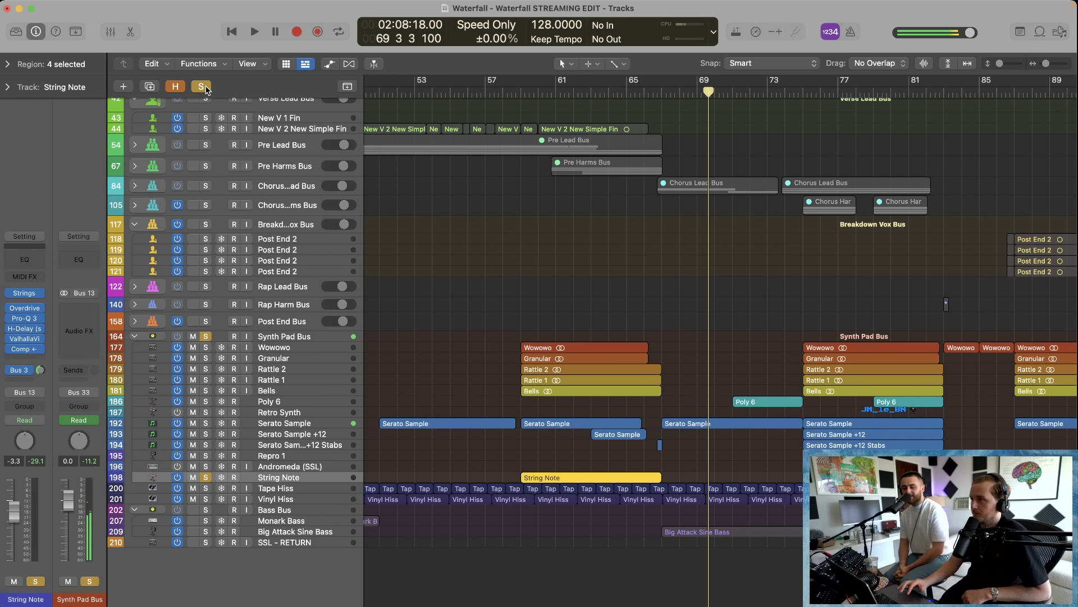
click(202, 86)
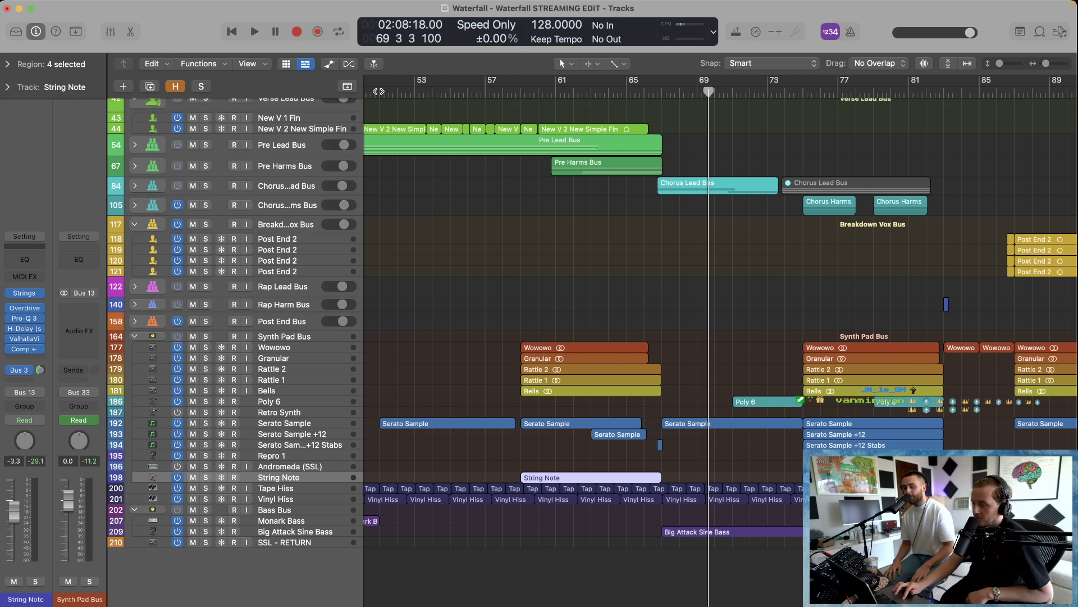
Step: Solo Serato Sample and audition its regions from bars 51, 59 and 67, and stop playback
key(space)
click(205, 423)
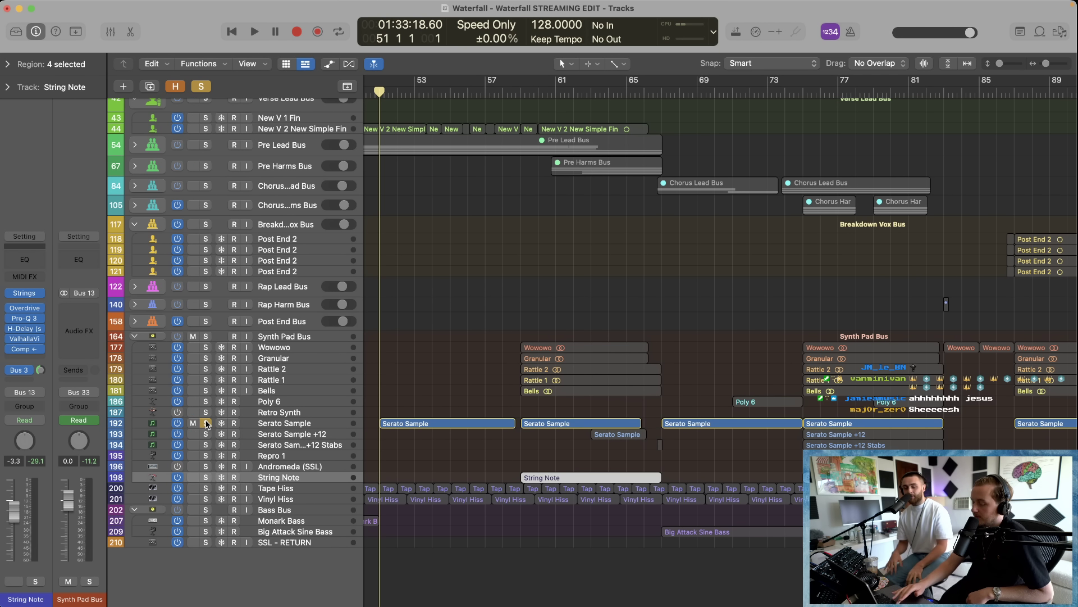
key(space)
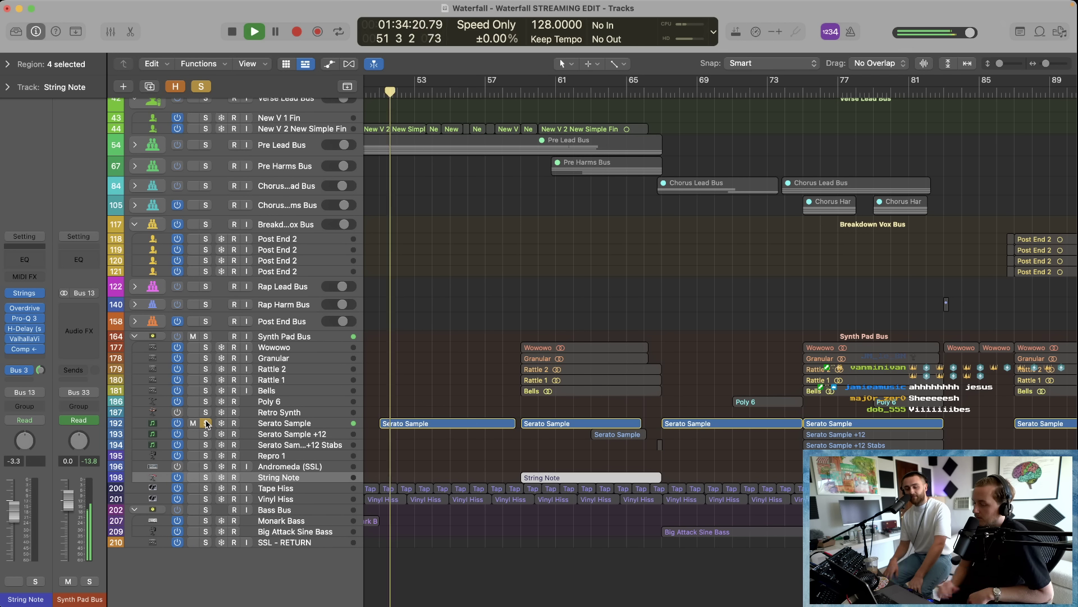
click(523, 97)
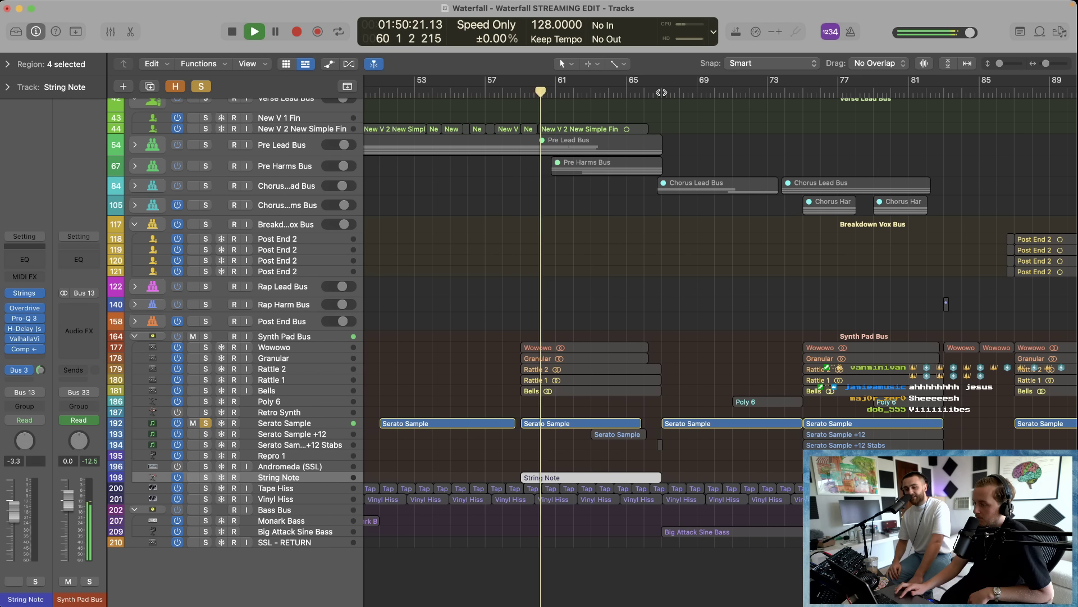
click(663, 91)
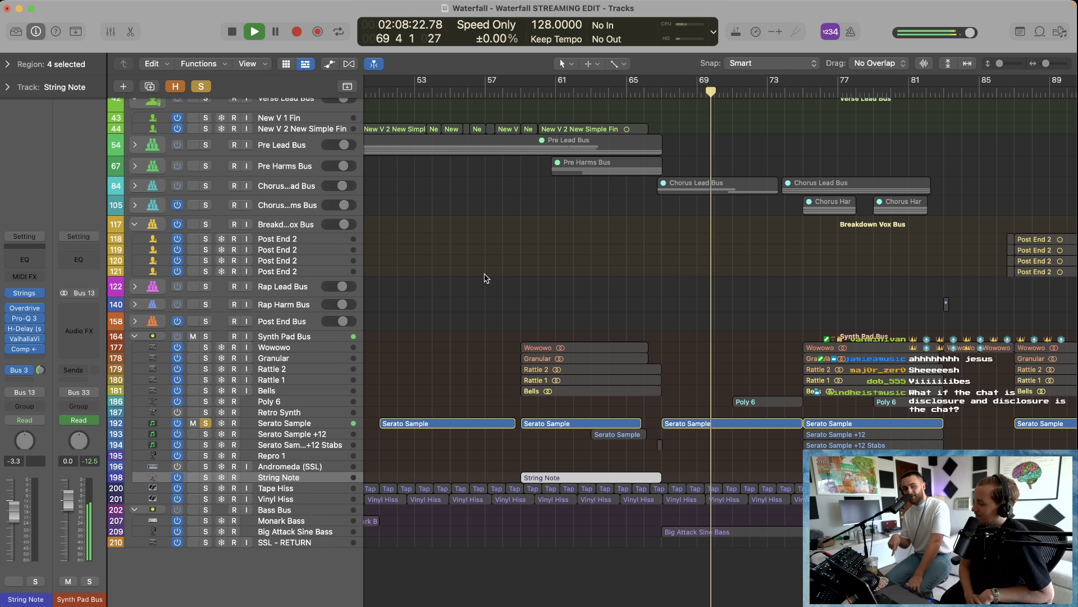
key(space)
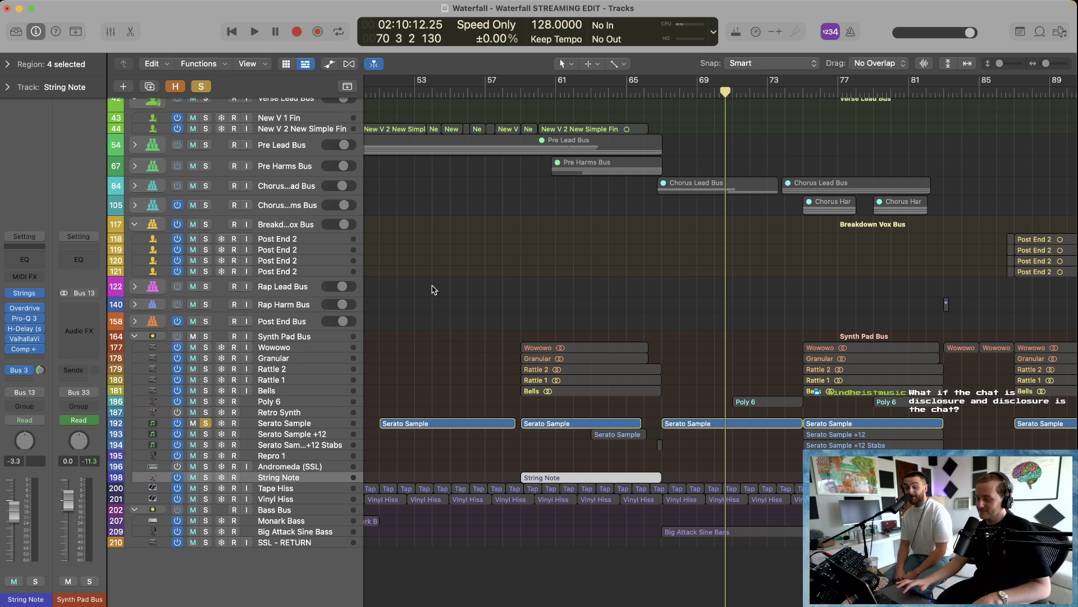
Step: Unsolo Serato Sample and collapse the Synth Pad Bus track stack
click(207, 424)
scroll(609, 347, down, 3)
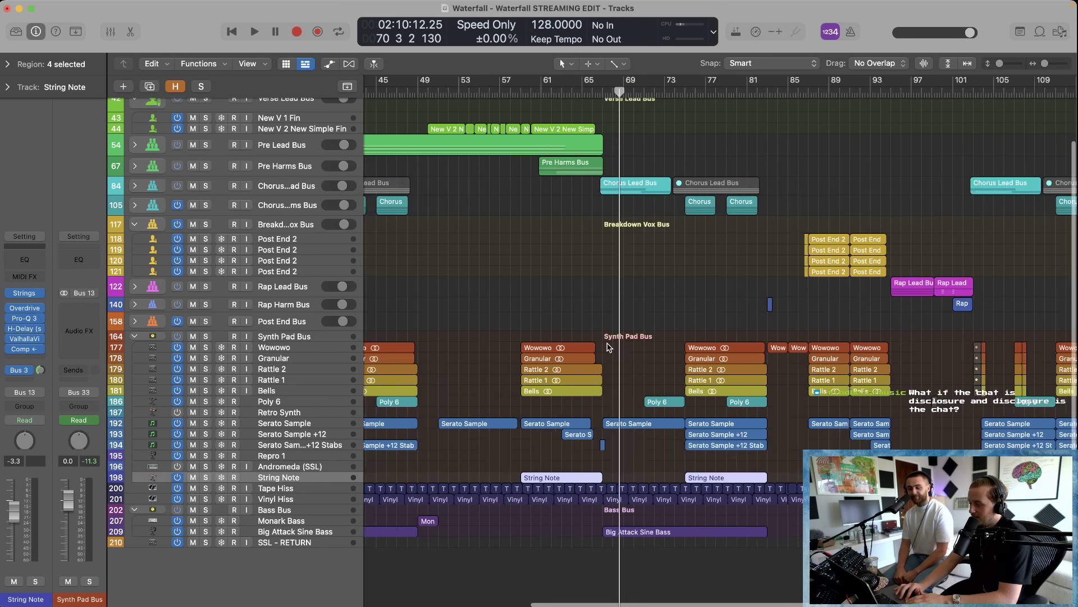
scroll(608, 347, down, 1)
scroll(609, 347, right, 4)
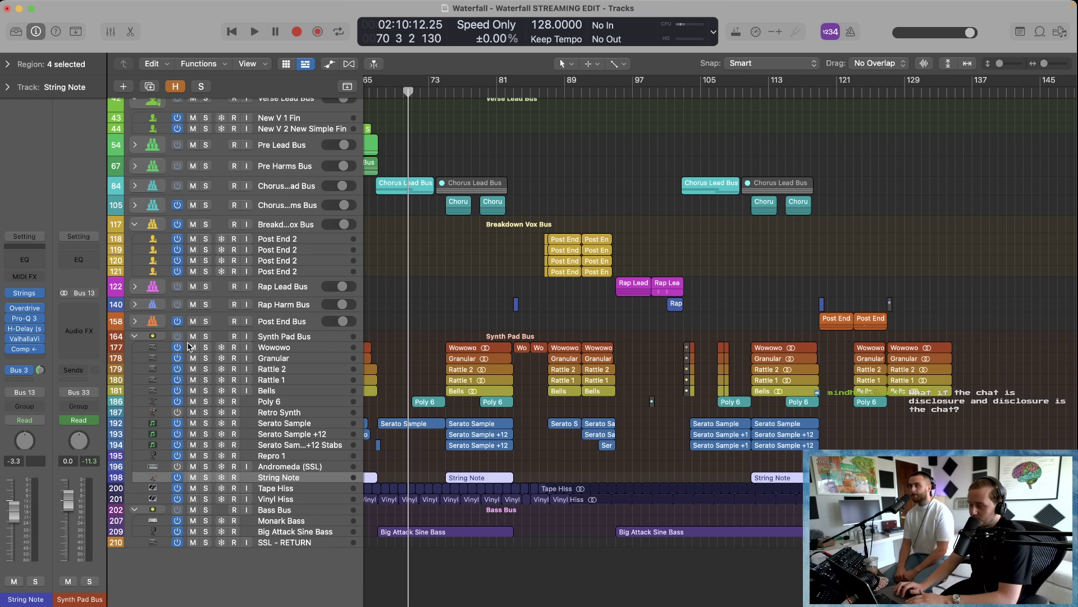
click(135, 335)
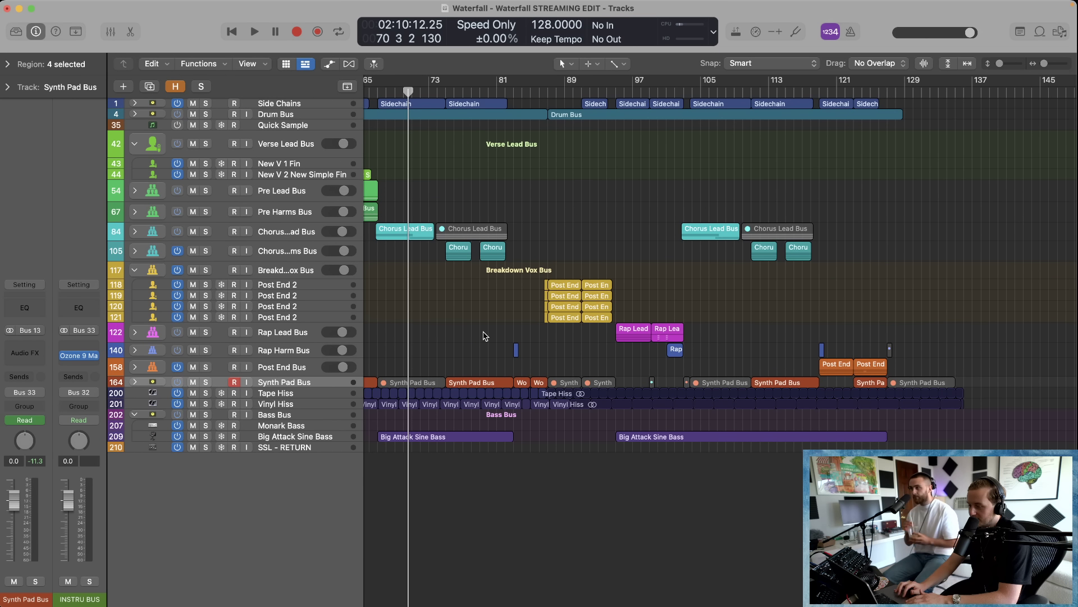
Step: Select the Big Attack Sine Bass track, set the playhead to bar 33, and zoom in on its first region
click(277, 438)
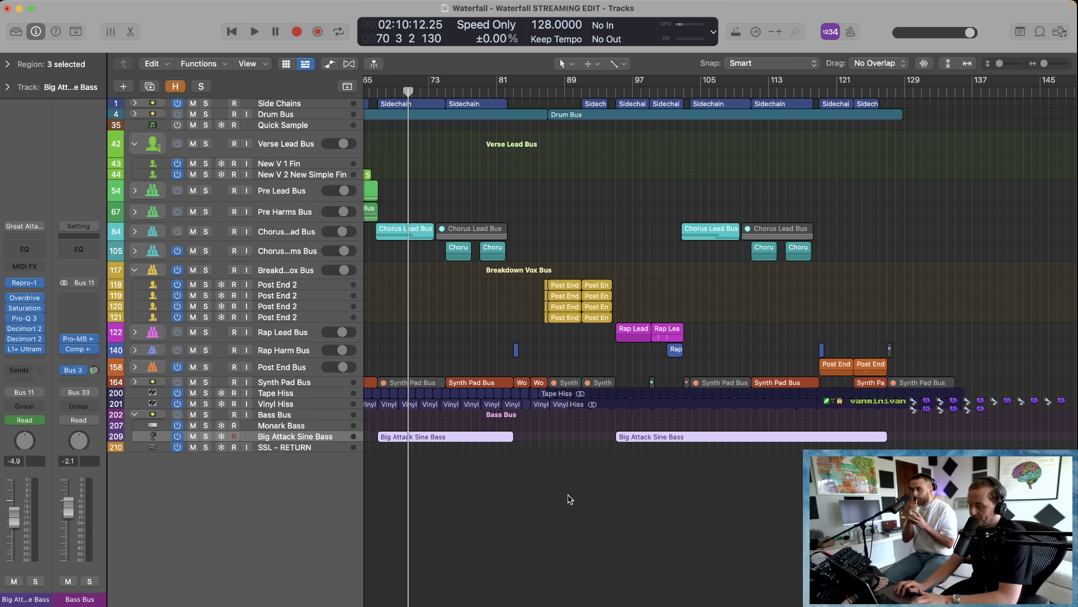
scroll(568, 499, left, 5)
scroll(569, 499, down, 3)
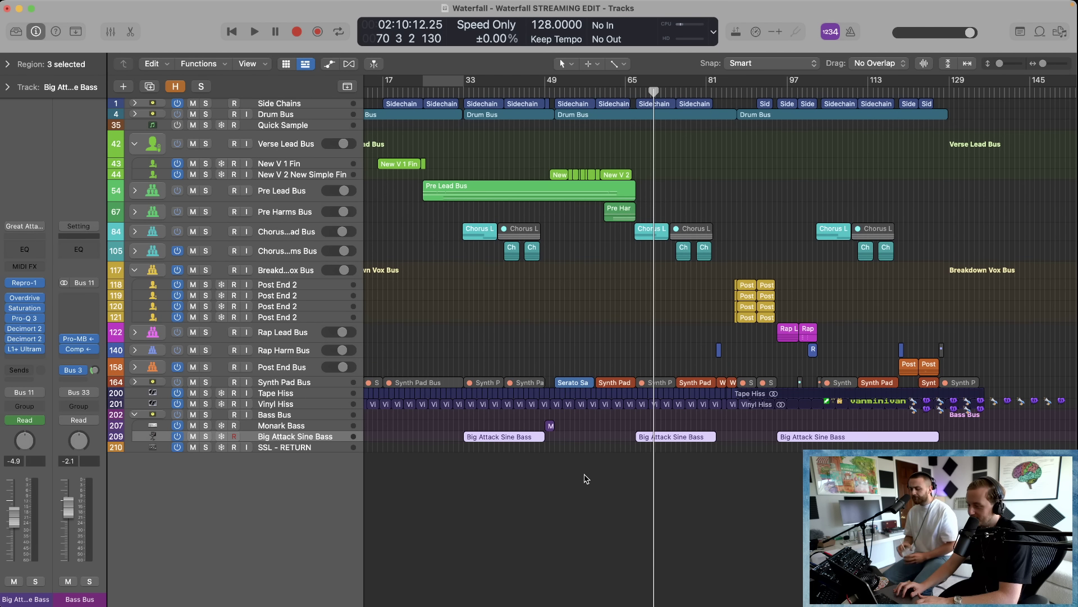
click(581, 477)
key(Return)
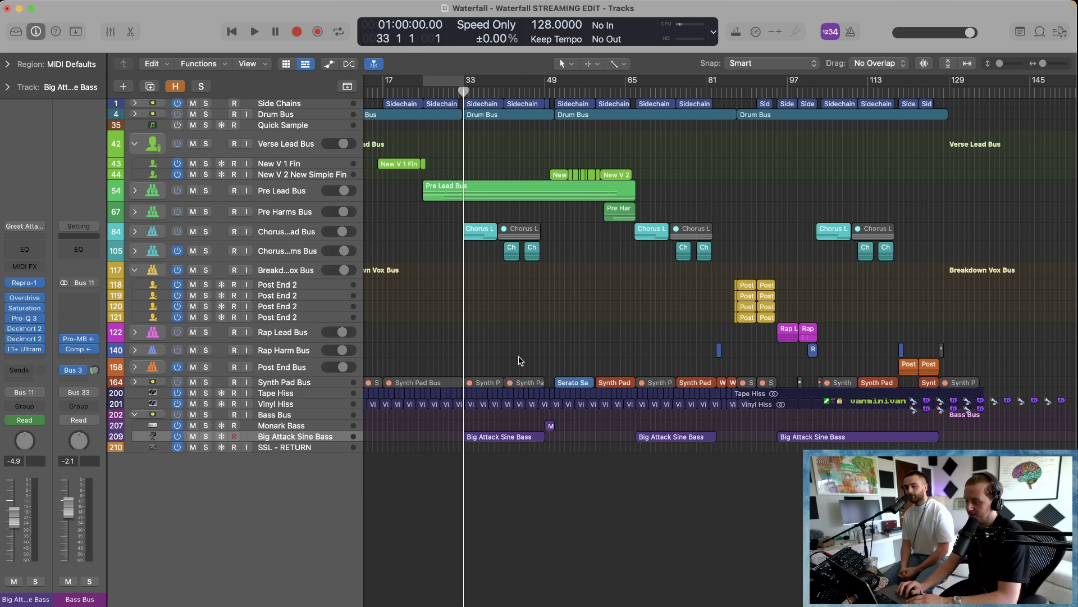
drag(577, 478, 447, 327)
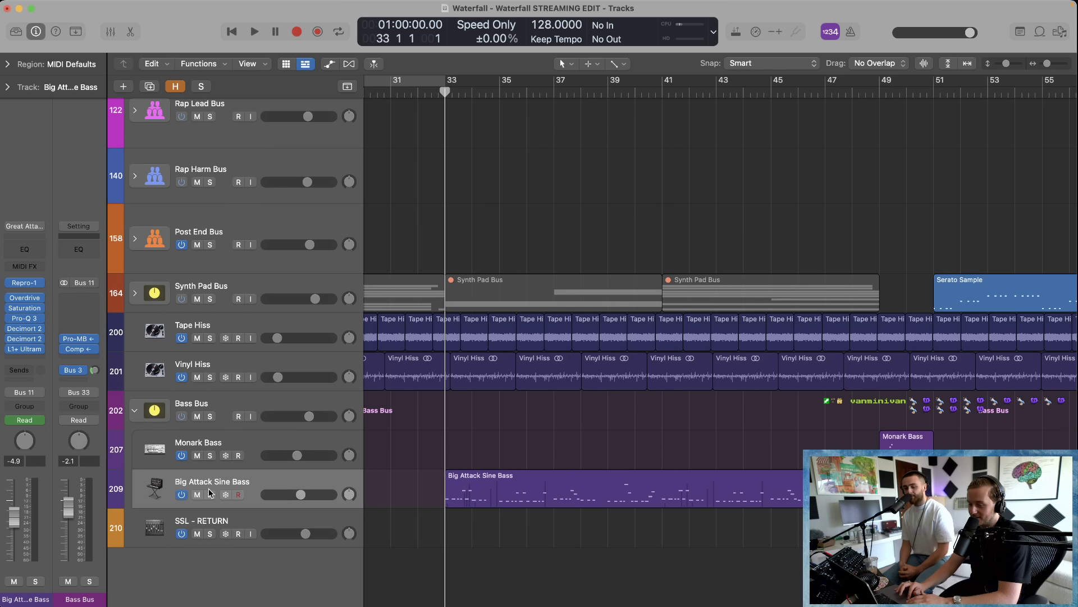
Step: Solo the Big Attack Sine Bass track, open its Repro-1 synth and audition the bass from bar 33
click(210, 494)
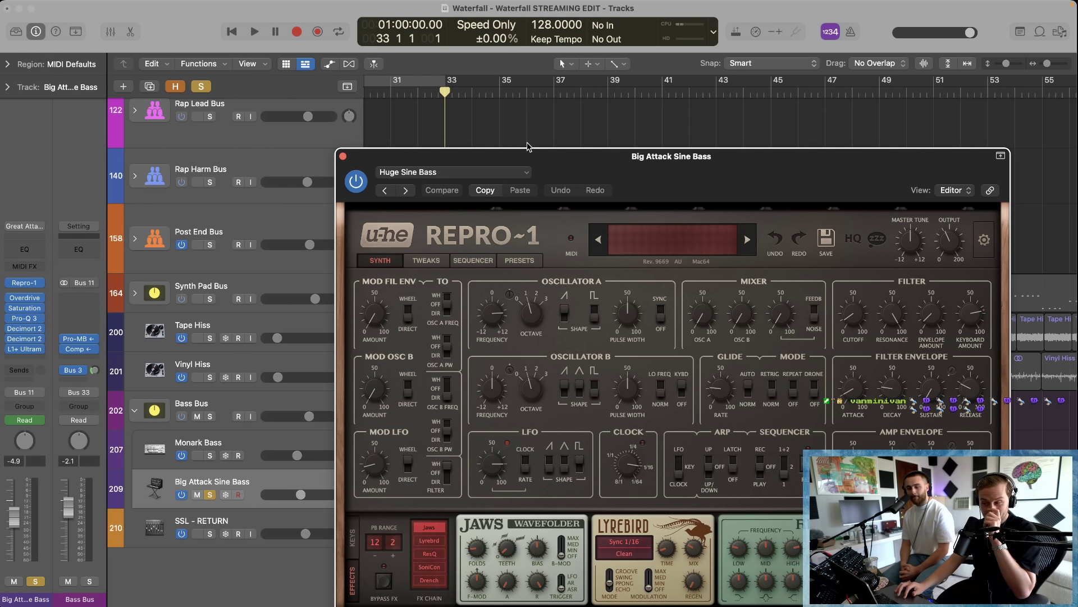
drag(587, 168, 323, 62)
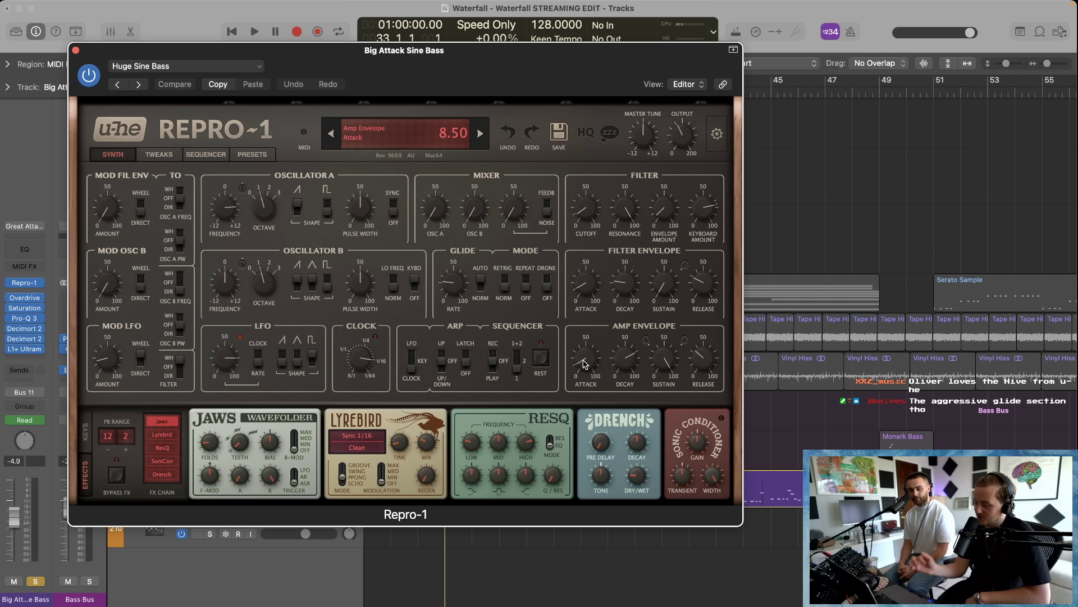
key(space)
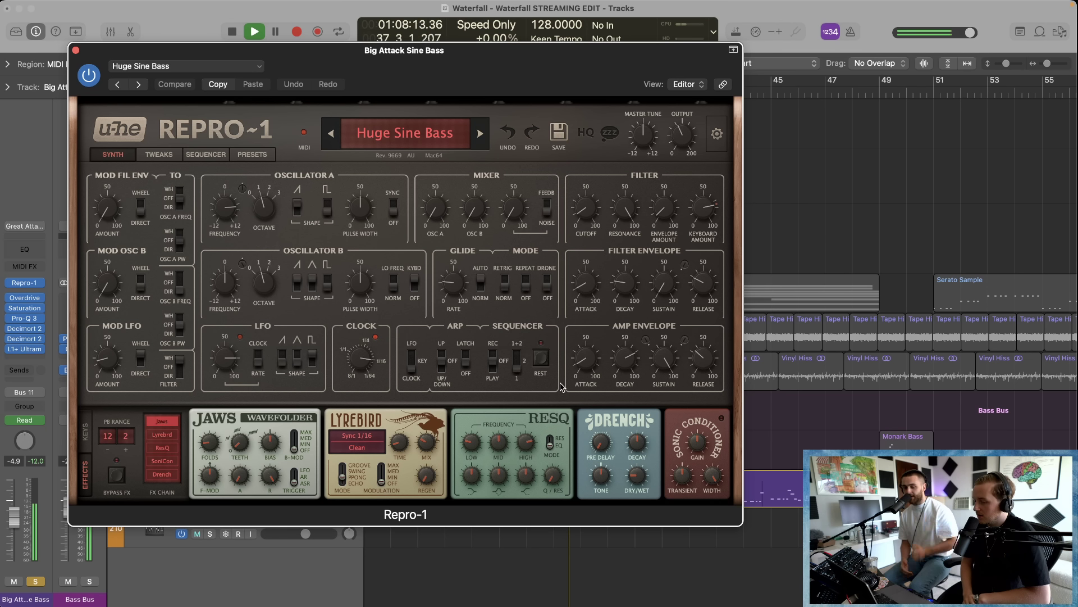
key(space)
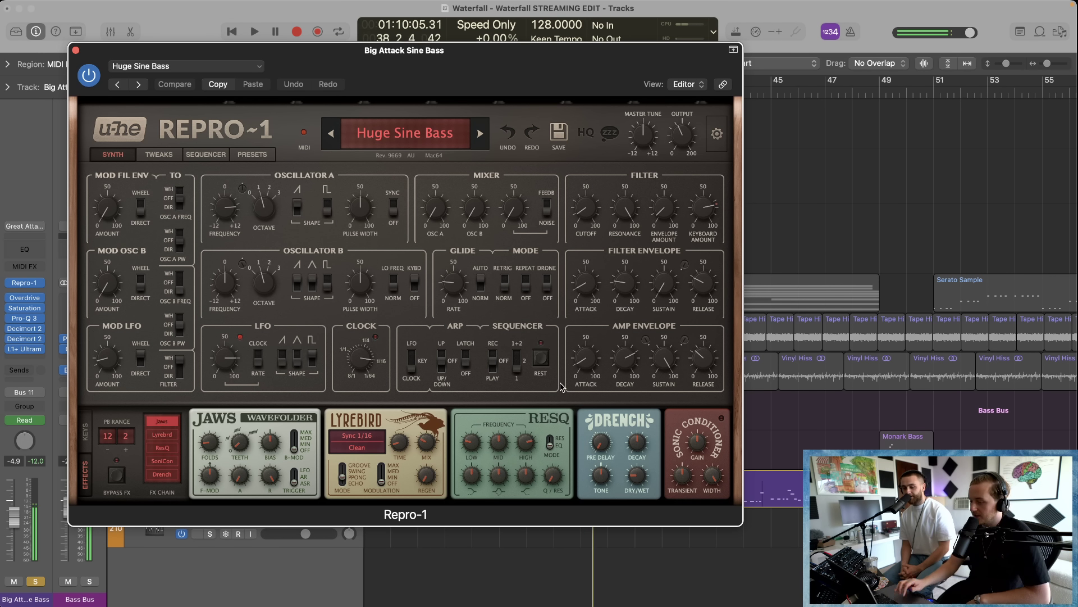
Step: Review Repro-1's filter, envelope and LFO settings and audition the soloed bass further from bar 38
drag(498, 69, 588, 100)
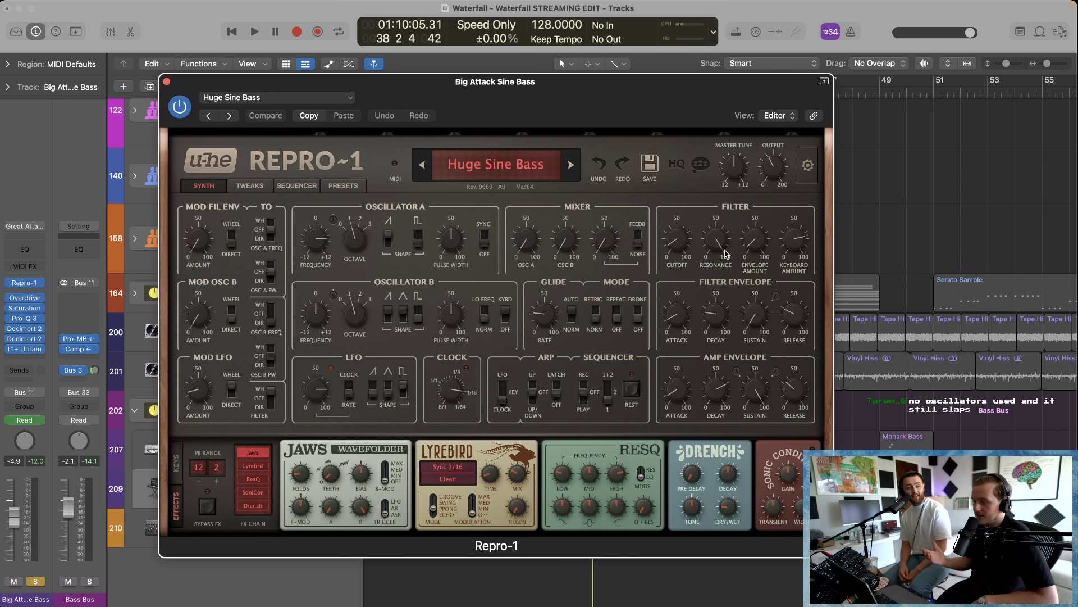
drag(581, 87, 530, 90)
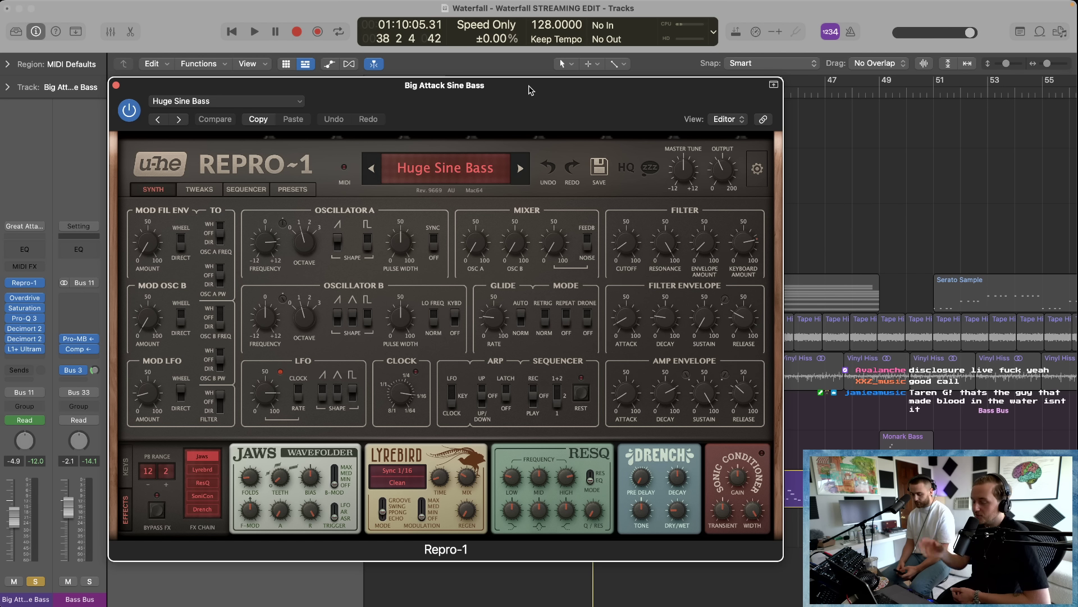
key(space)
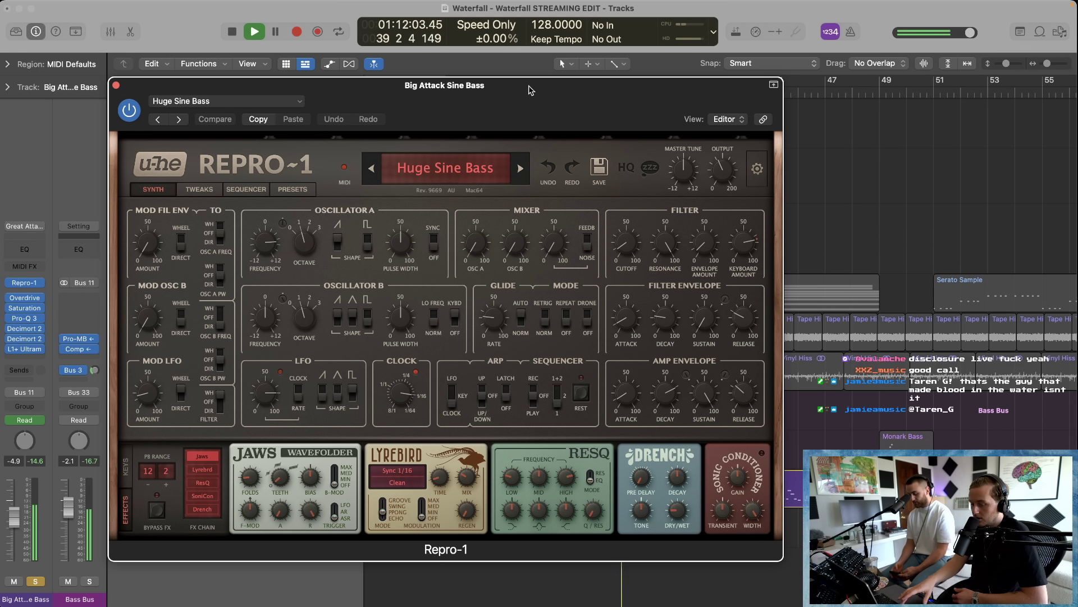
key(space)
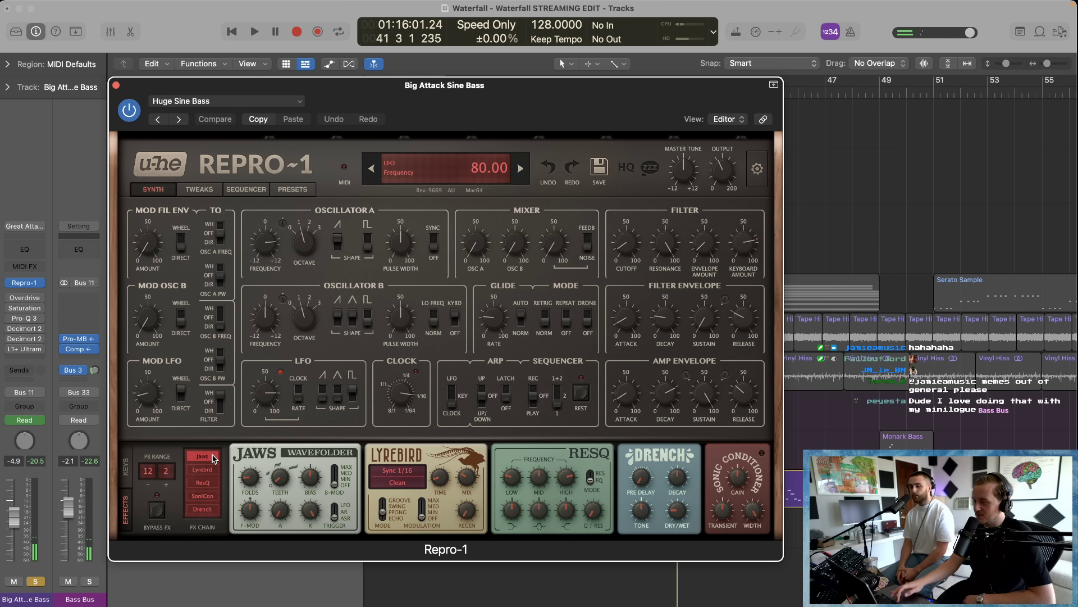
Step: Set a cycle range from bar 39 to bar 49 while the bass plays, keeping Repro-1 open
drag(534, 85, 466, 163)
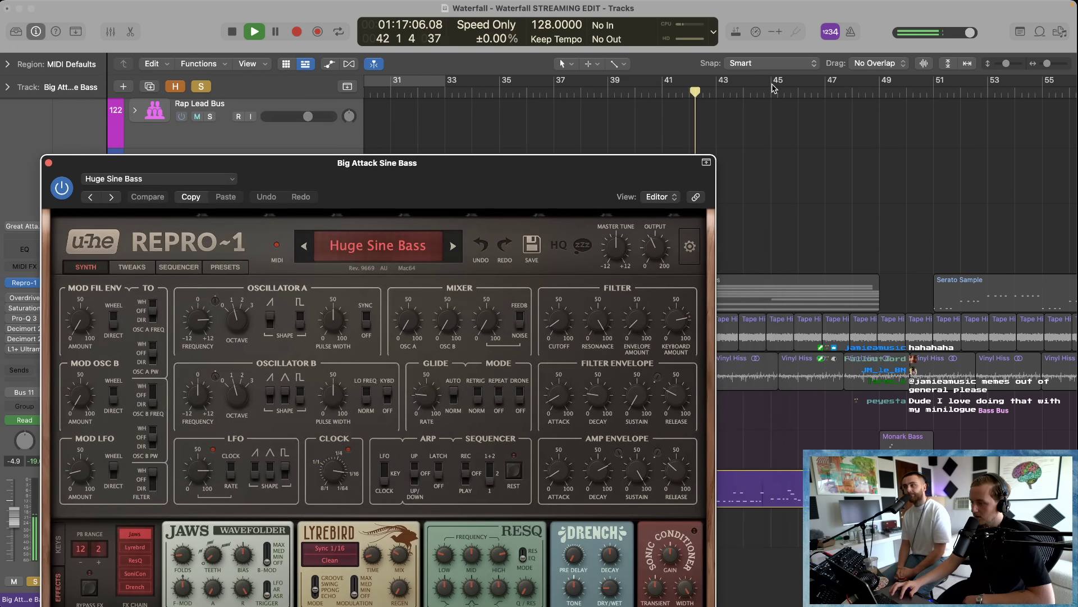
drag(607, 85, 879, 90)
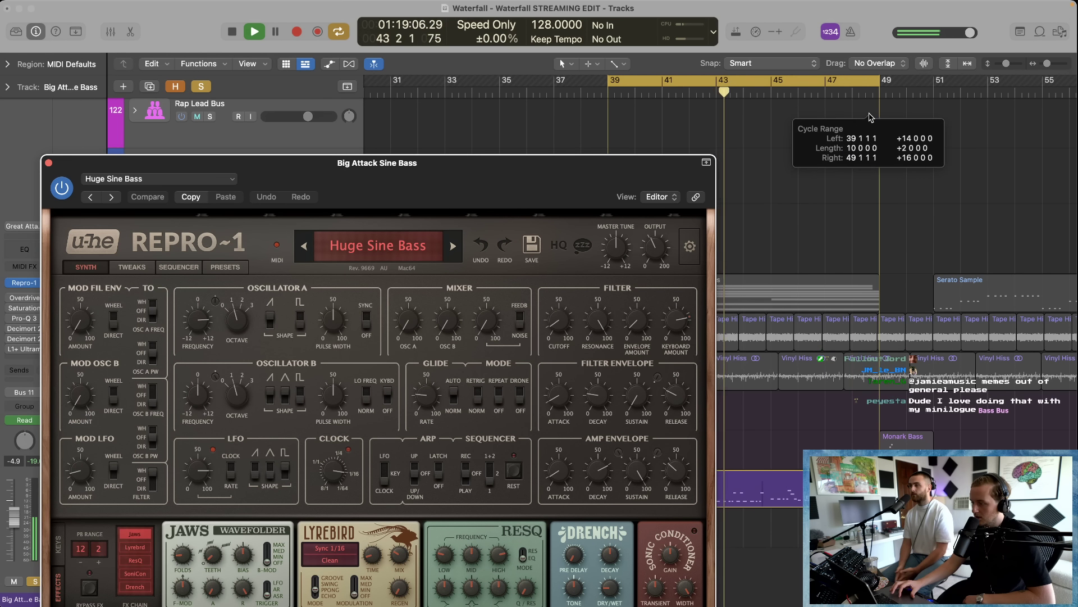
drag(539, 177, 674, 78)
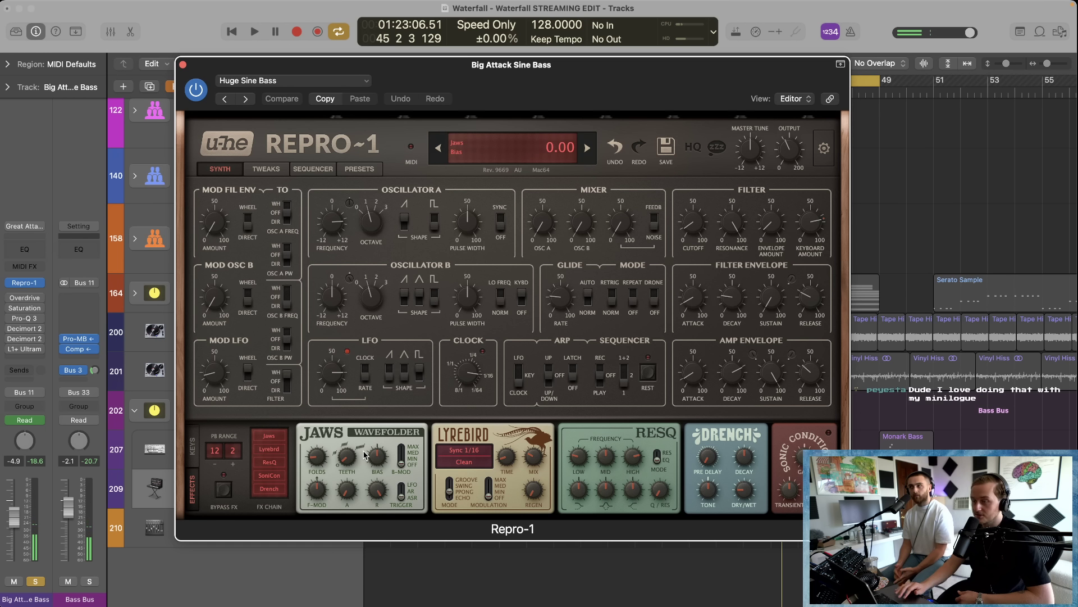
Step: Audition the looped bass with Repro-1's Jaws effect switched in, compare against the saved synth settings and close Repro-1
key(space)
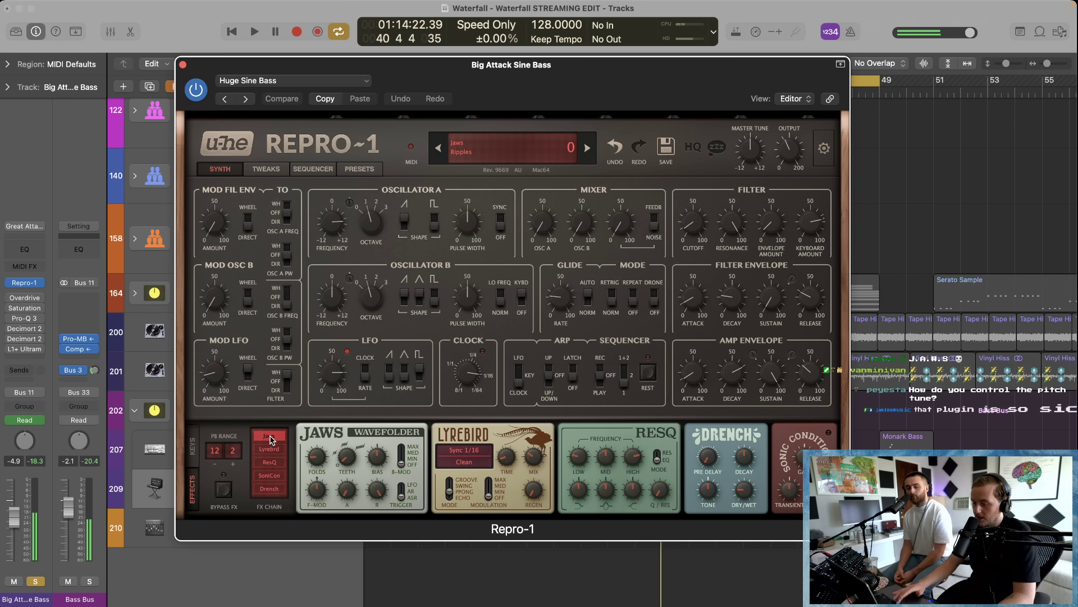
key(space)
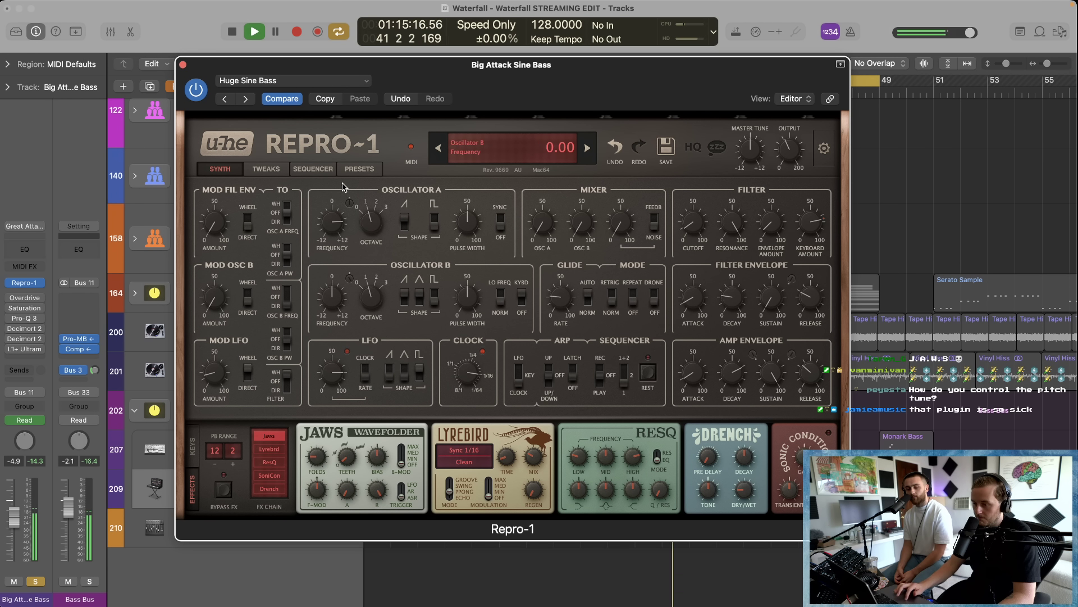
click(294, 100)
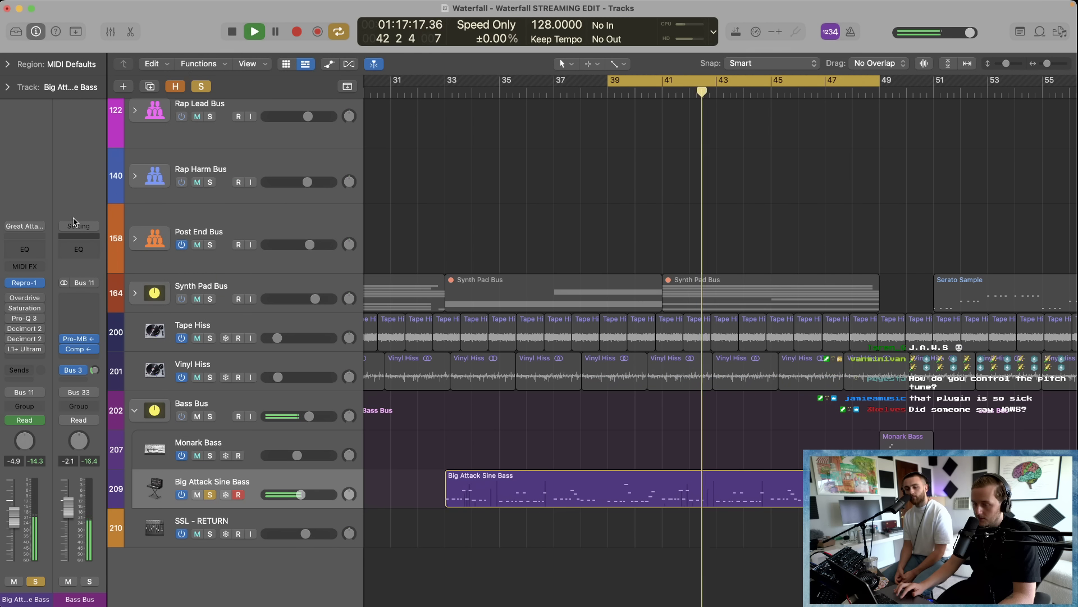
Step: Re-enable the Overdrive insert on Big Attack Sine Bass, check its drive, tone and output settings, and close it
click(24, 282)
click(14, 300)
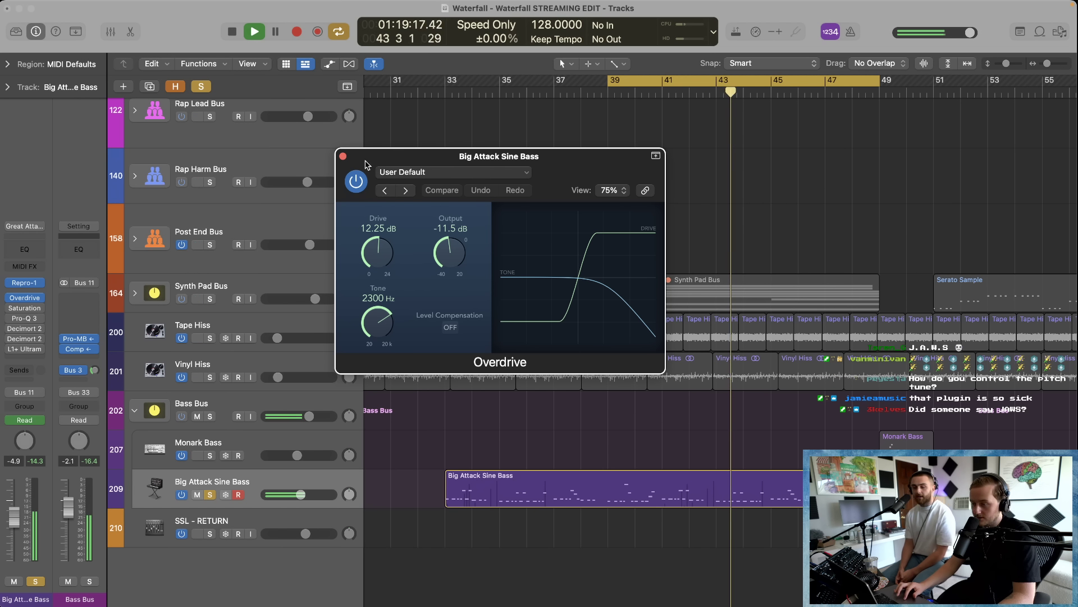
drag(377, 159, 319, 141)
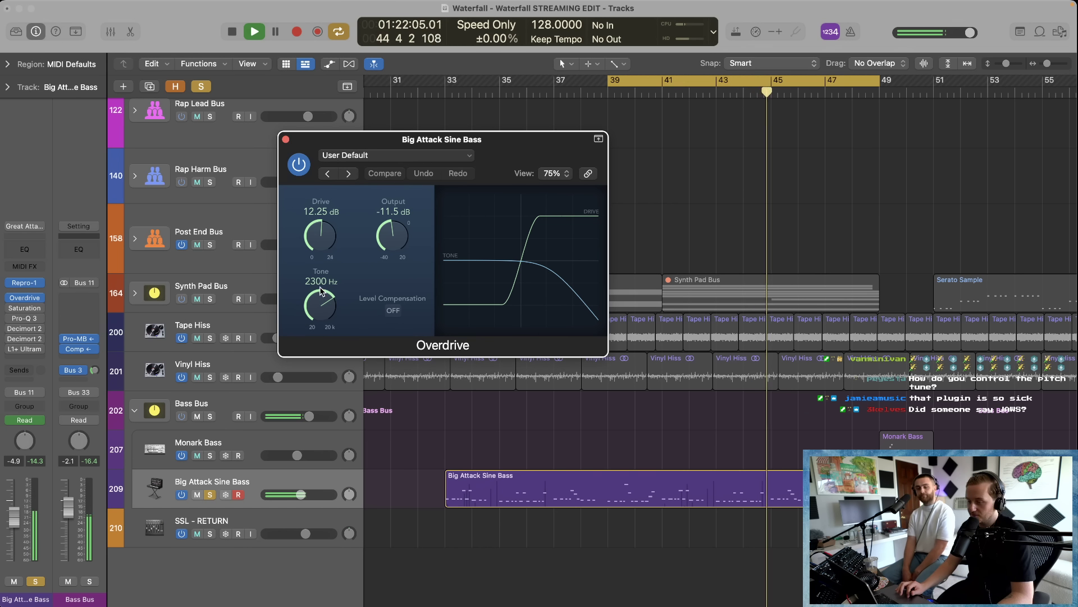
click(285, 139)
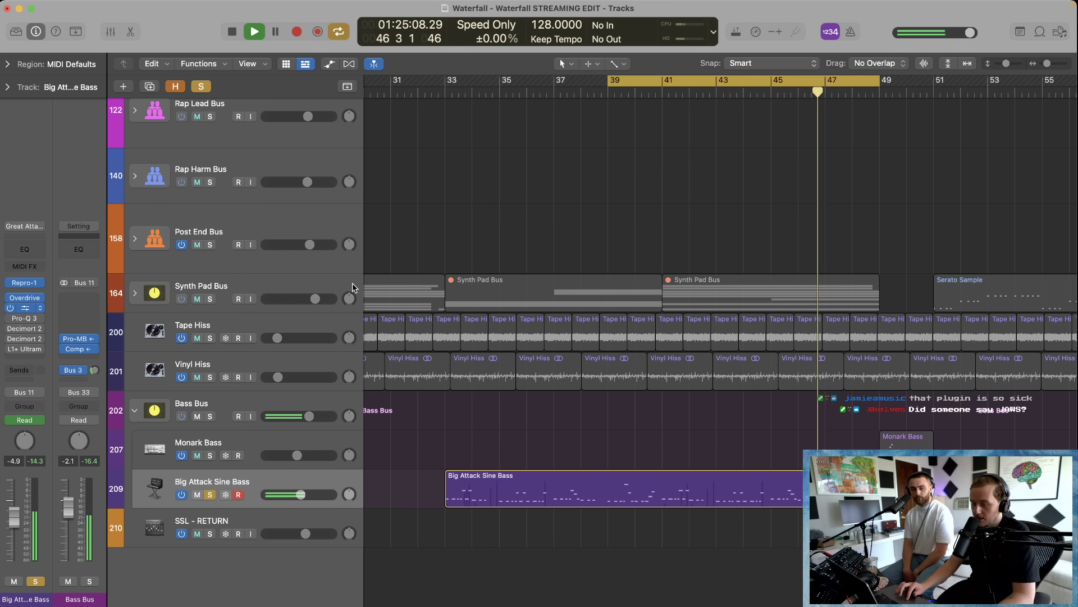
Step: Listen with the Softube Saturation Knob enabled, inspect its saturation amount and type, and close it
drag(456, 156, 475, 136)
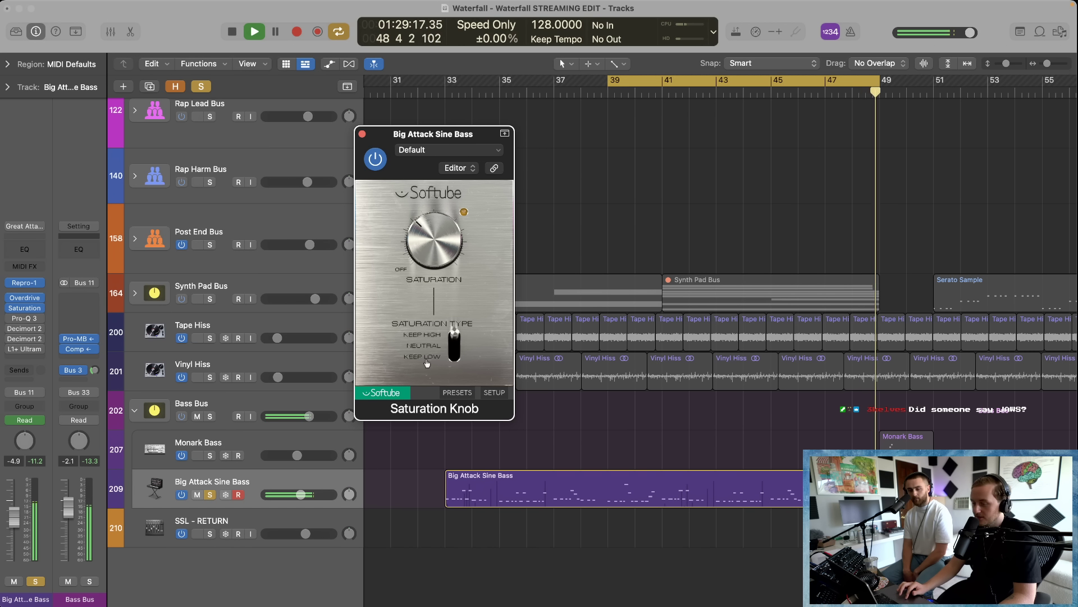
mouse_move(437, 235)
mouse_down()
mouse_move(437, 218)
mouse_move(437, 232)
mouse_up()
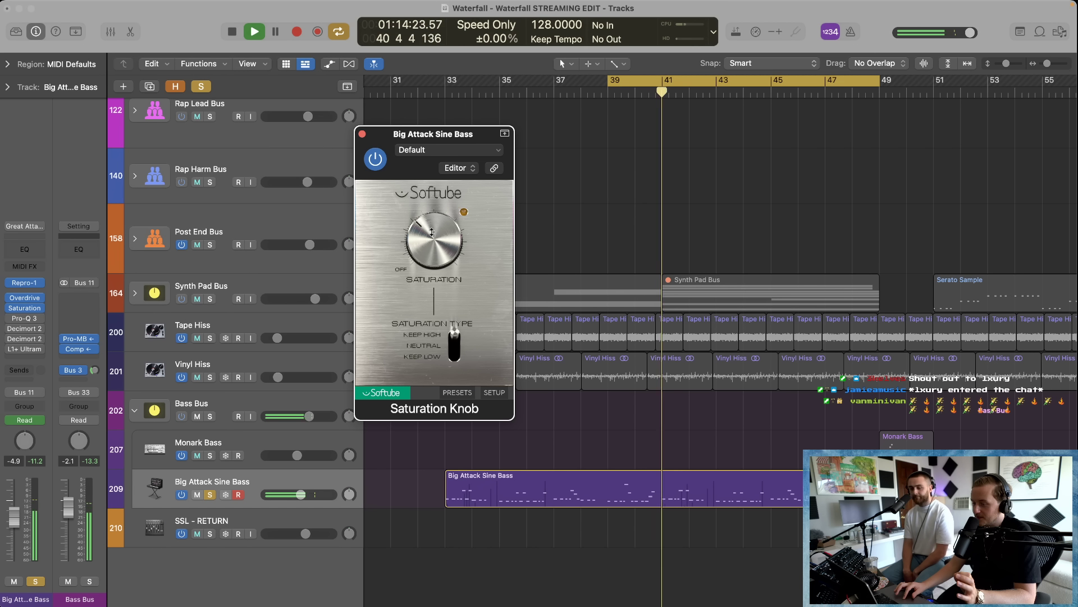
click(363, 133)
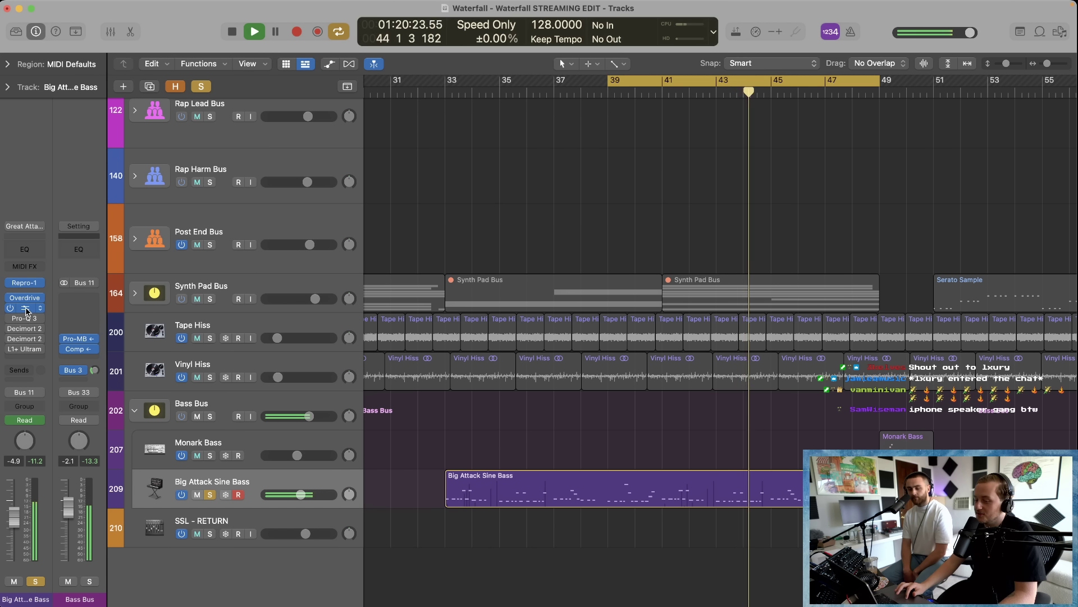
key(v)
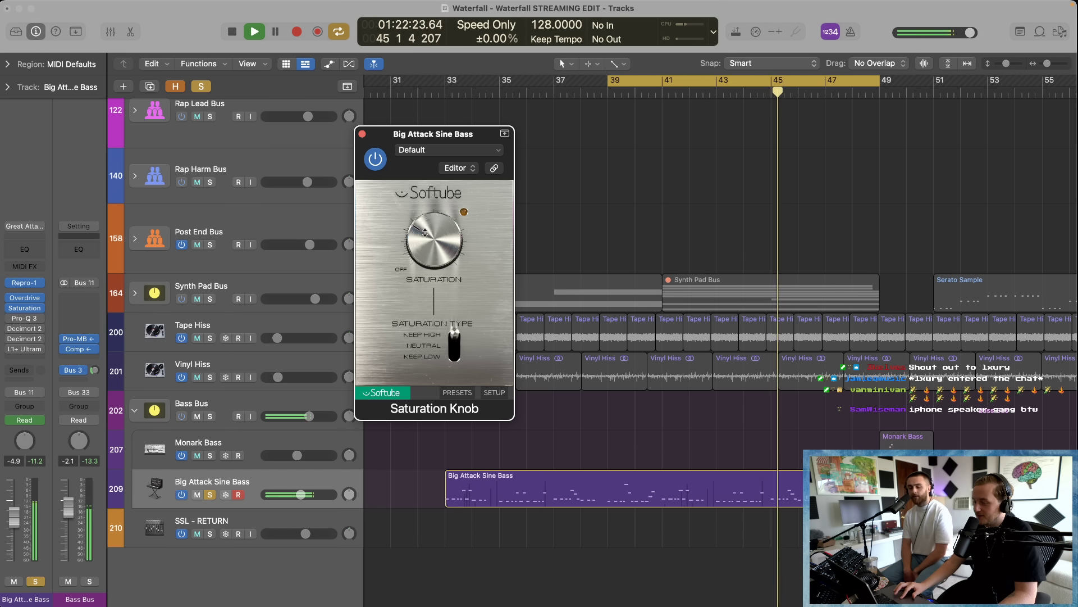
click(362, 133)
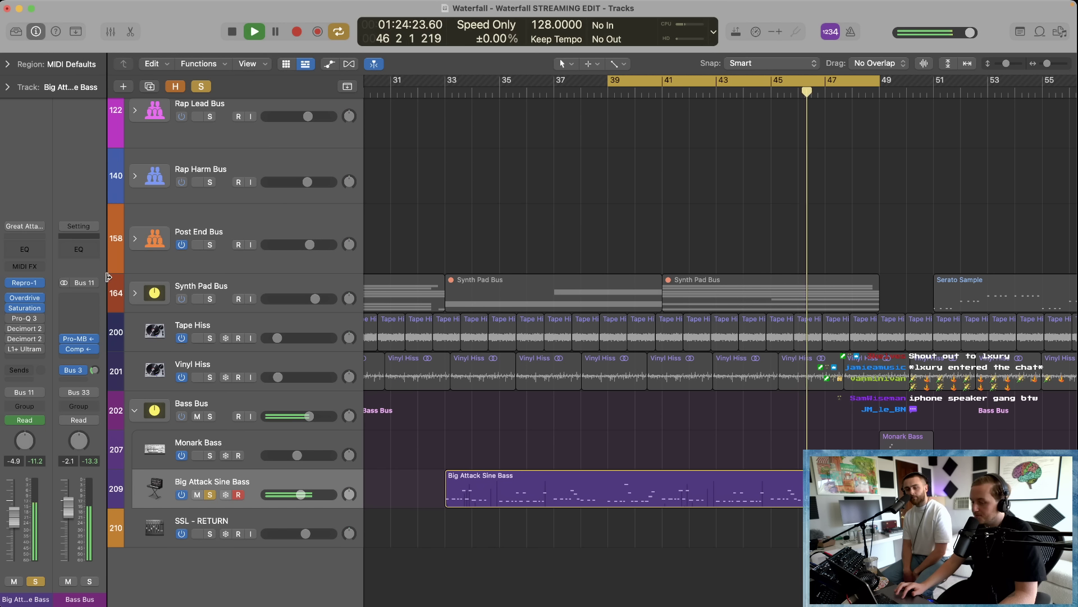
Step: Re-enable Pro-Q 3 on the bass, solo-listen to its 1438.6 Hz band, unsolo the band and close the EQ
click(10, 319)
click(40, 319)
click(20, 327)
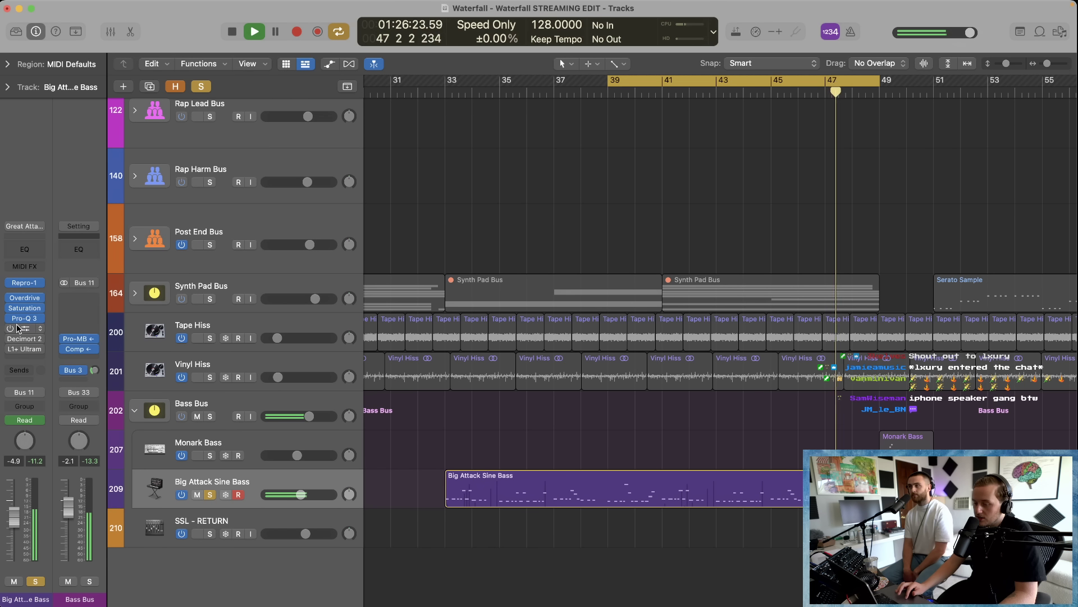
click(28, 319)
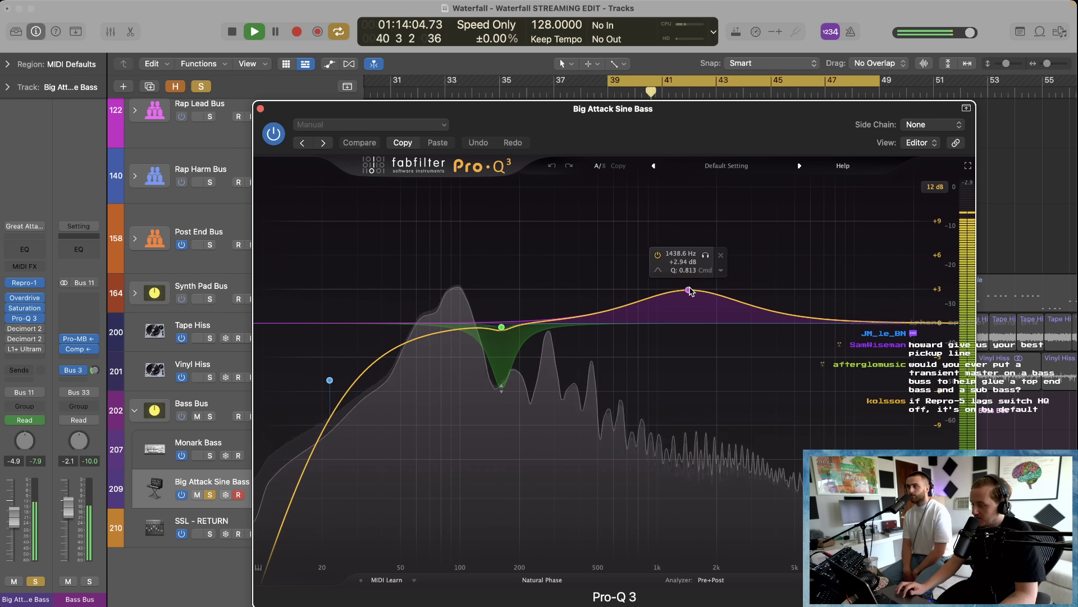
click(705, 254)
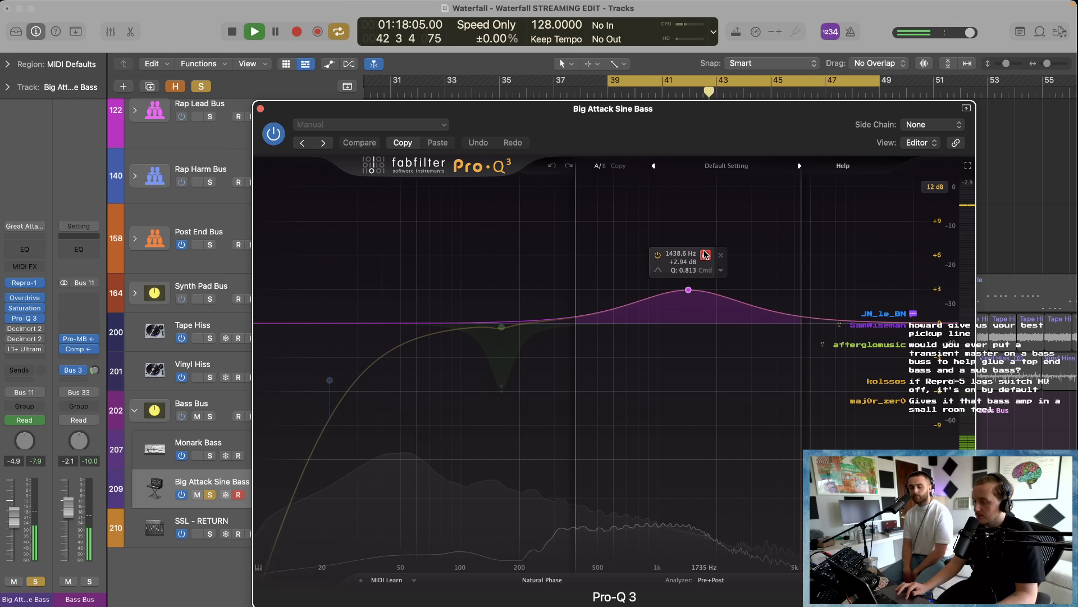
click(705, 254)
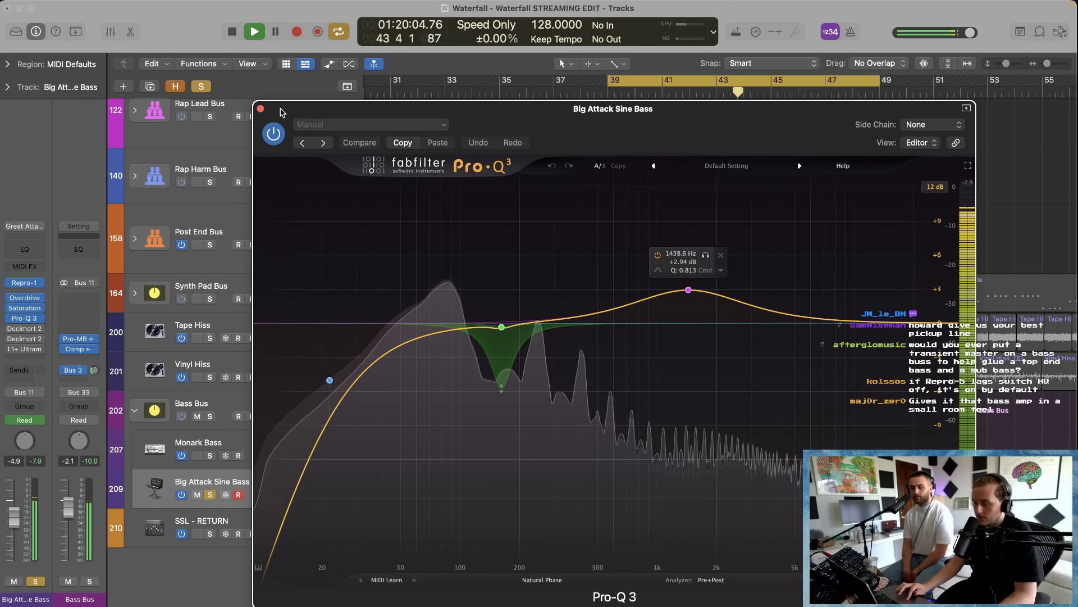
click(260, 109)
Step: Re-enable the first Decimort 2 insert and sweep its FX dry/wet mix to hear the bit-crushing on the bass
click(41, 328)
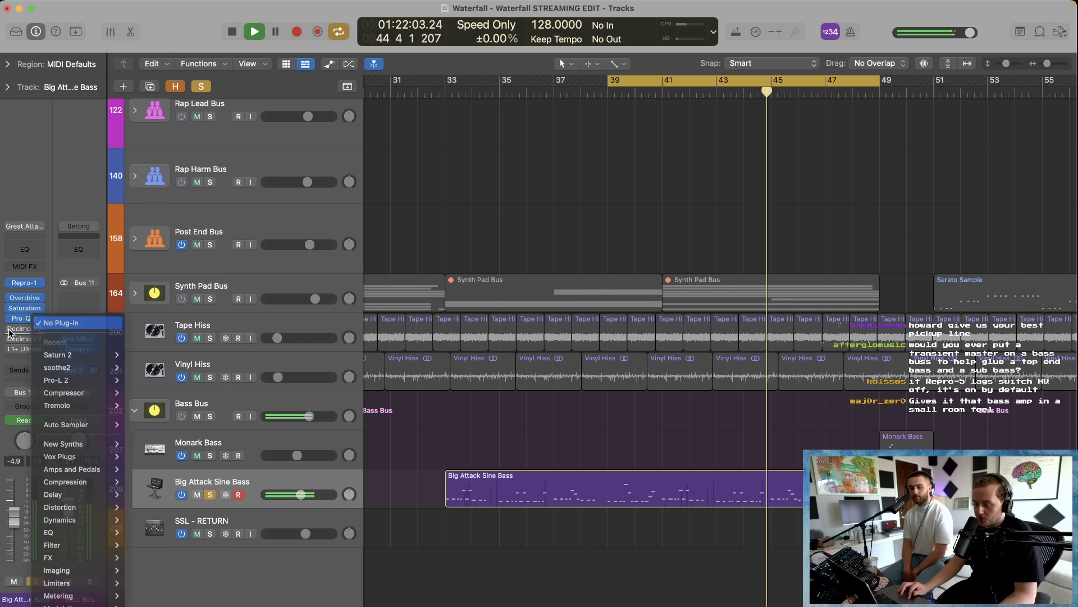
click(10, 329)
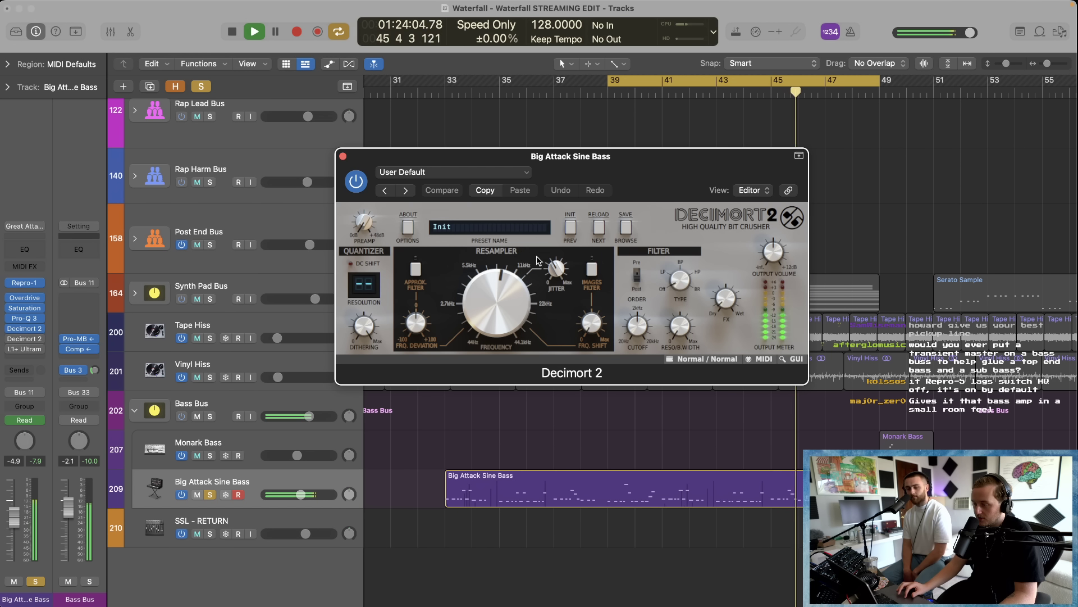
drag(737, 310, 737, 305)
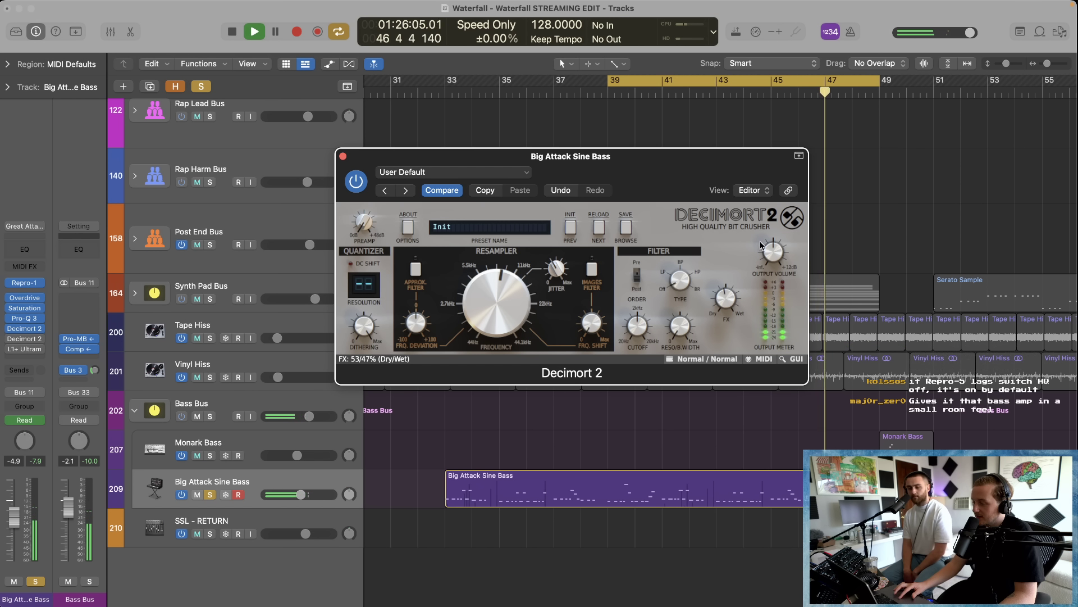
drag(771, 224, 733, 300)
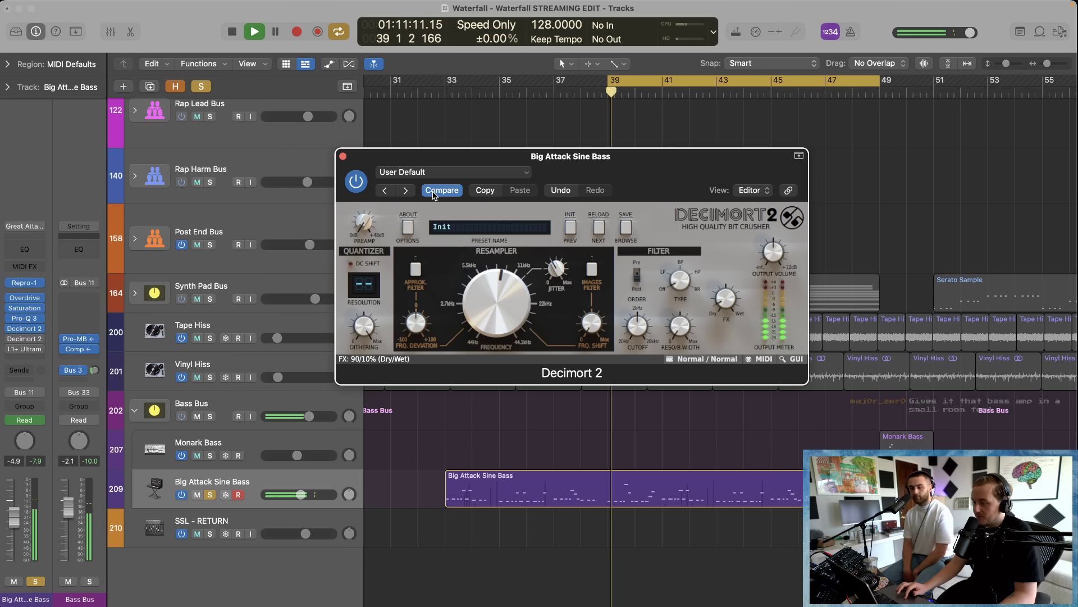
Step: Re-enable the second Decimort 2 insert, sweep its FX dry/wet mix, and restore its original settings with Compare
click(20, 338)
click(14, 339)
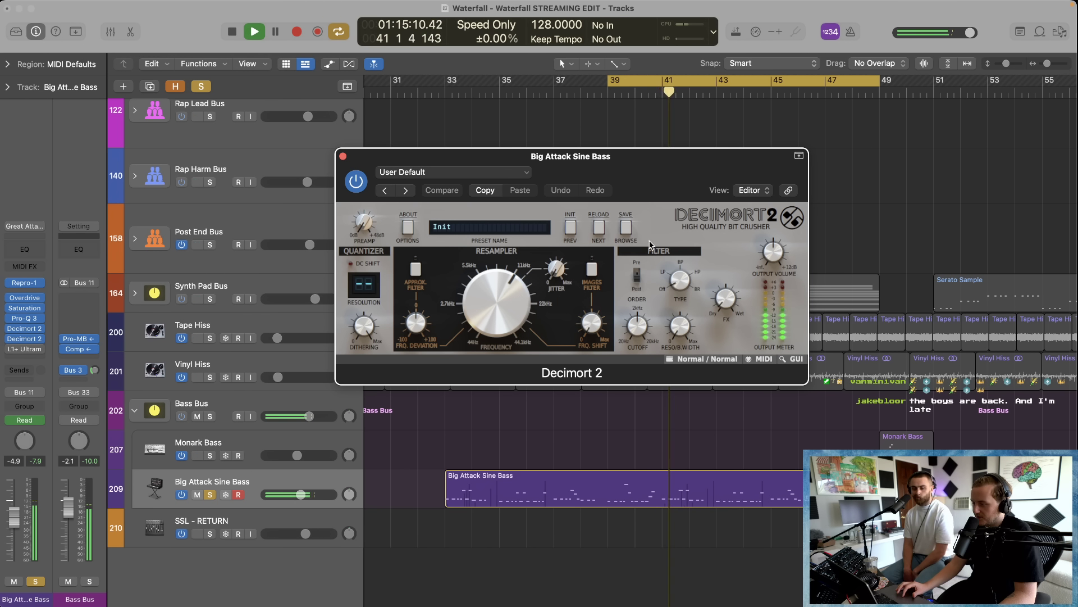
drag(723, 308, 724, 305)
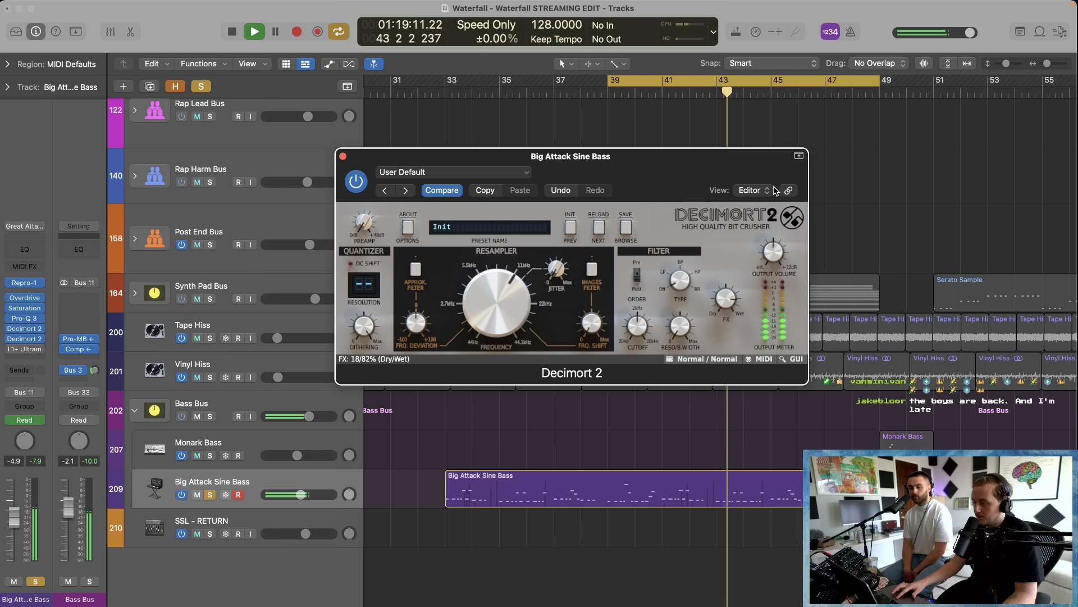
drag(773, 191, 734, 290)
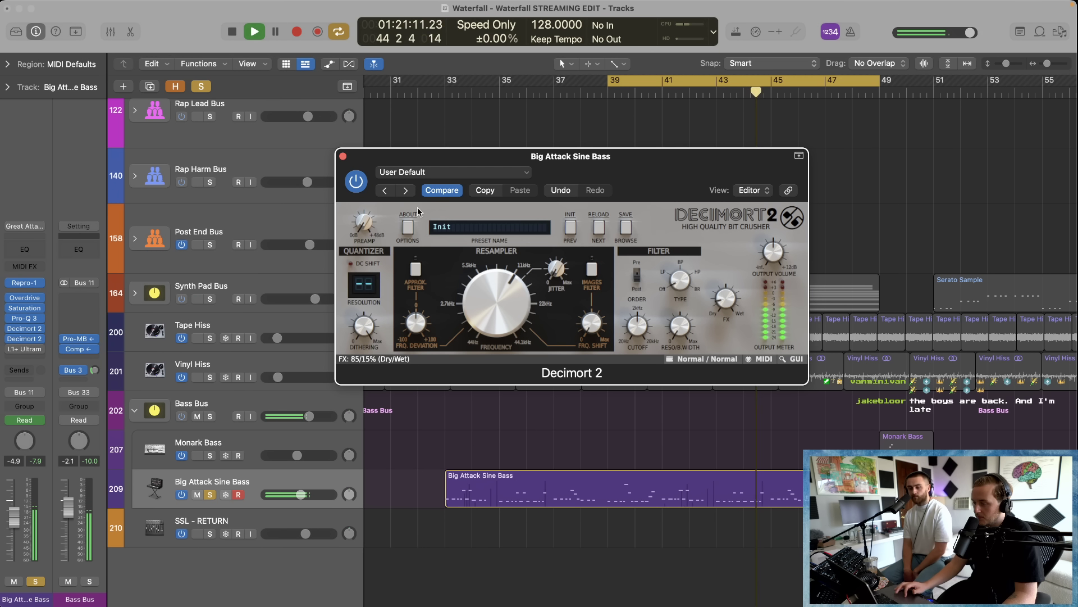
click(442, 190)
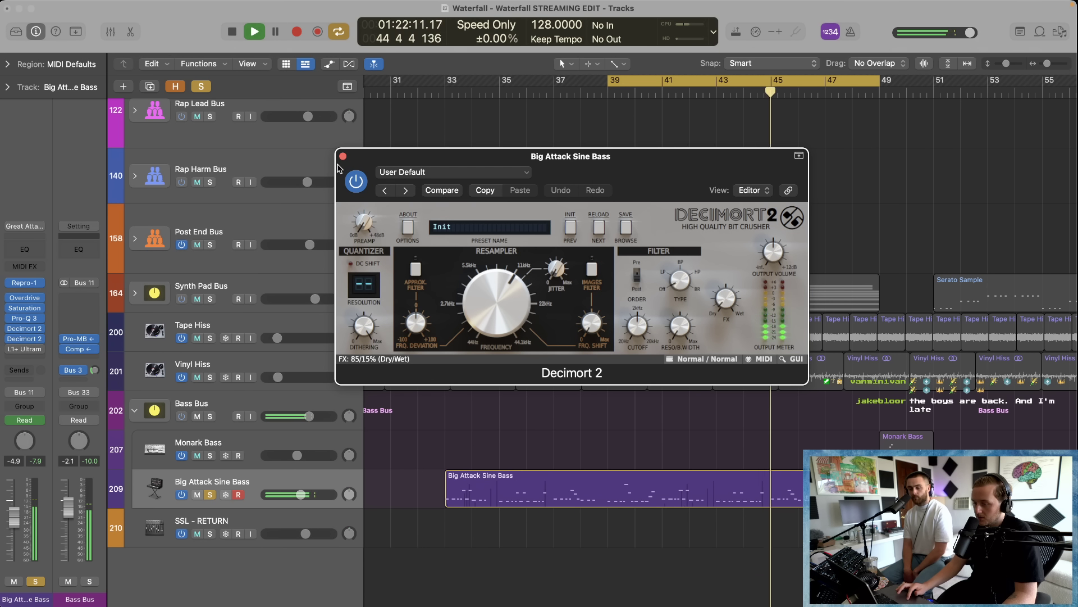
Step: Re-enable the L1+ Ultramaximizer insert on the bass and close the open Decimort 2 windows
click(11, 349)
click(343, 156)
click(343, 156)
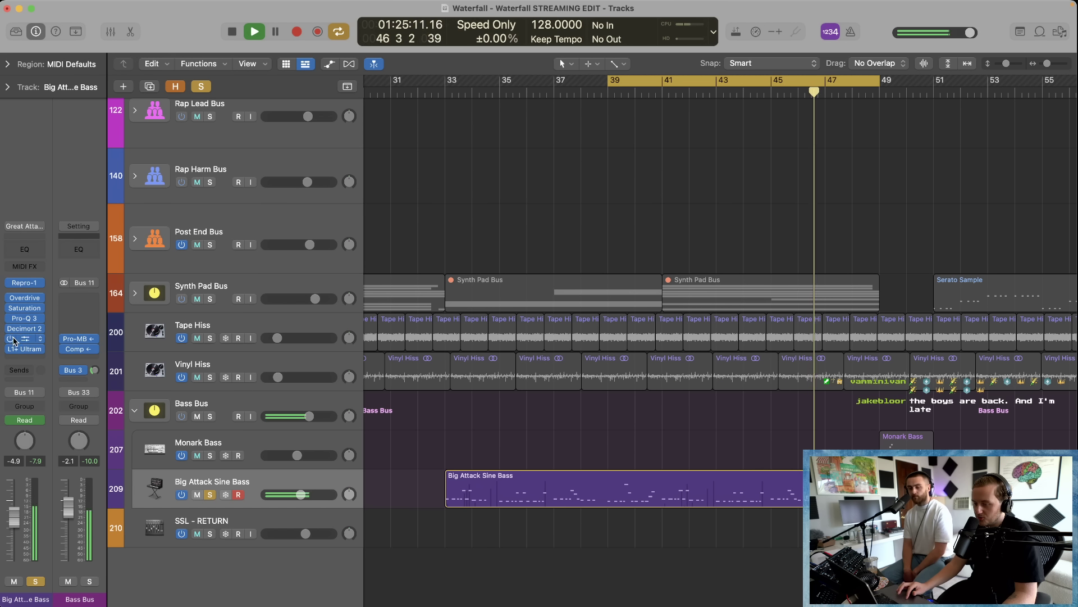
Step: Open the L1+ Ultramaximizer on the Big Attack Sine Bass, stop playback, and briefly view its Repro-1 synth before closing that window
click(17, 349)
key(space)
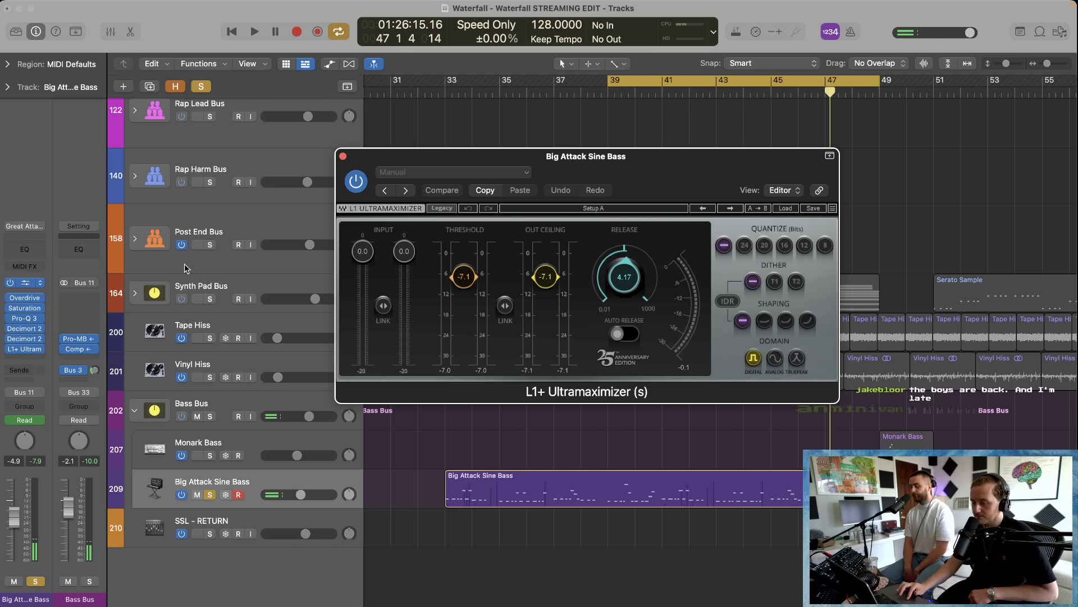
click(28, 284)
drag(660, 101, 634, 105)
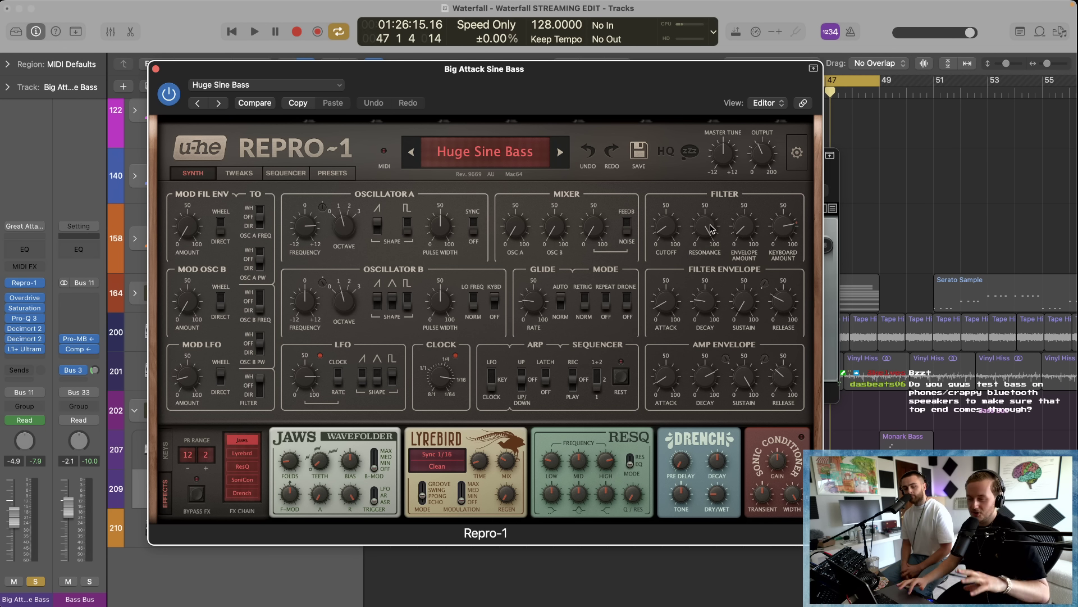
click(156, 68)
Step: Reposition the L1+ Ultramaximizer window, play the bass through it to watch the gain reduction, and close the plug-in
drag(360, 162, 350, 441)
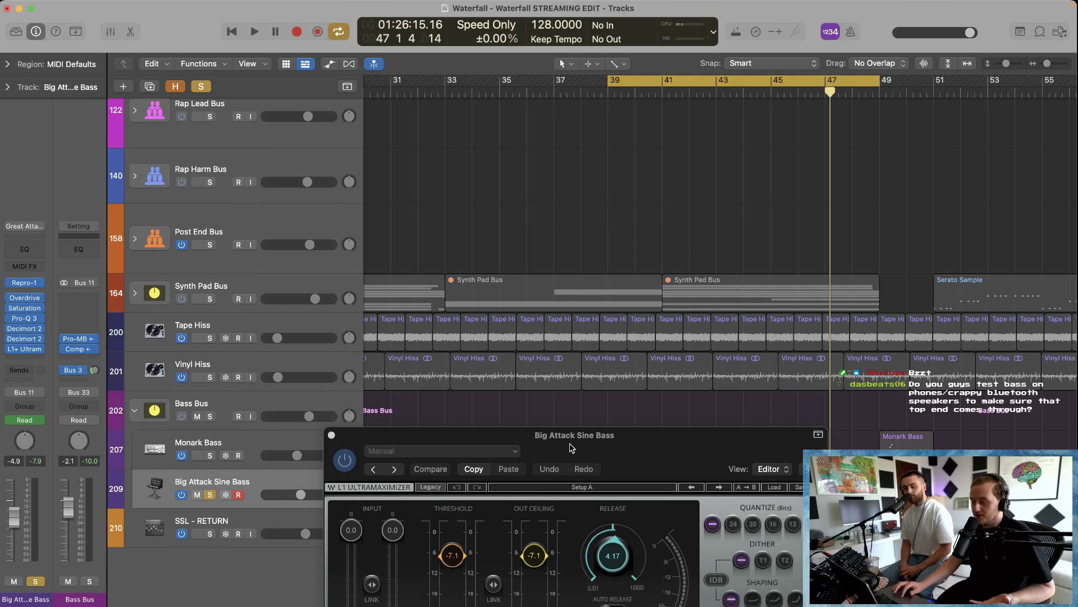
drag(570, 444, 538, 267)
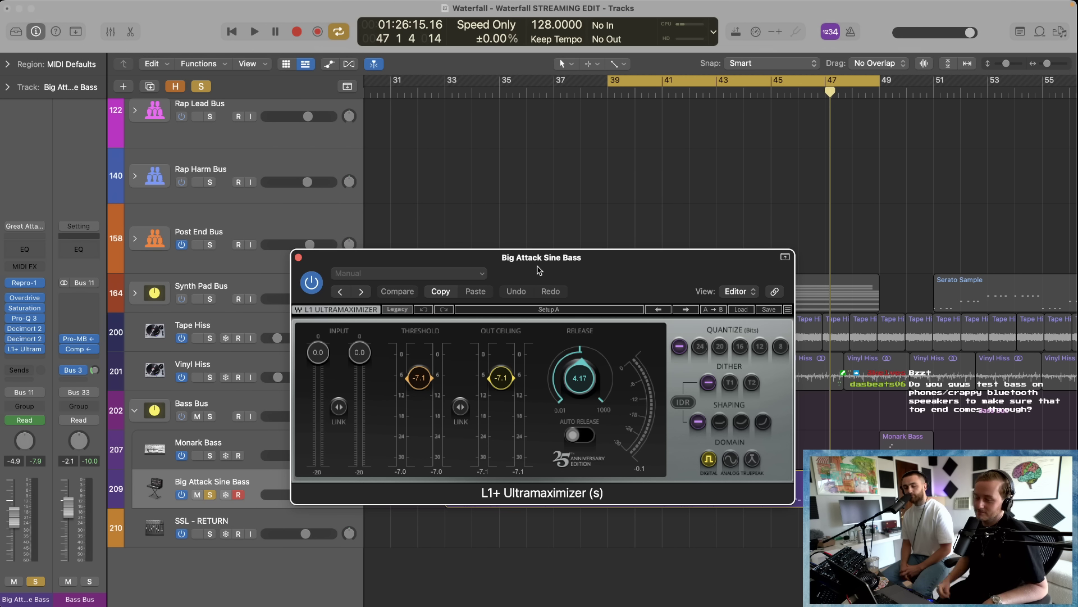
drag(538, 269, 540, 213)
key(space)
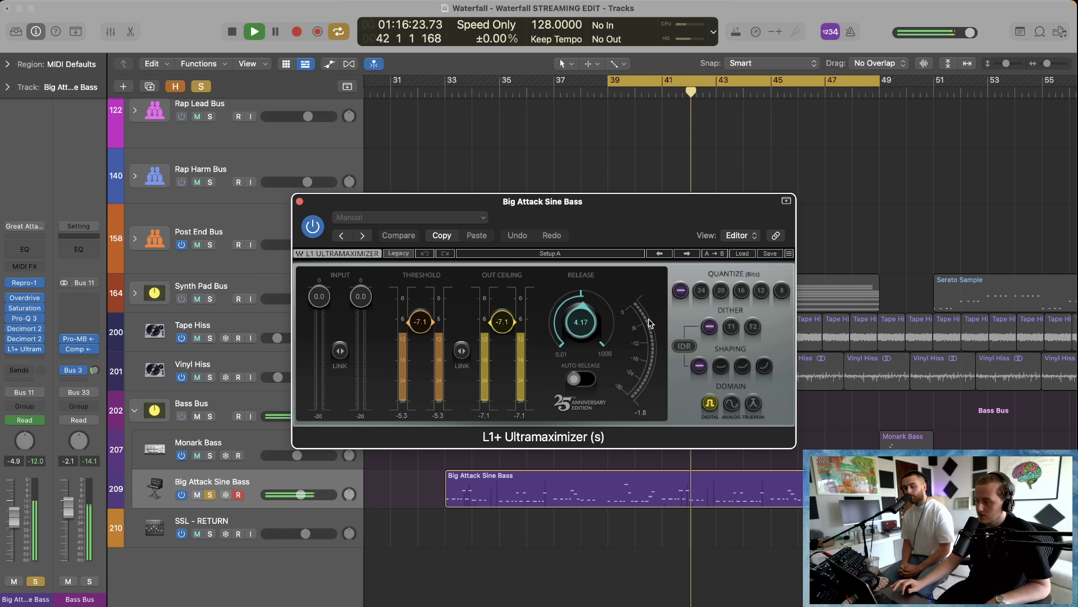
click(300, 201)
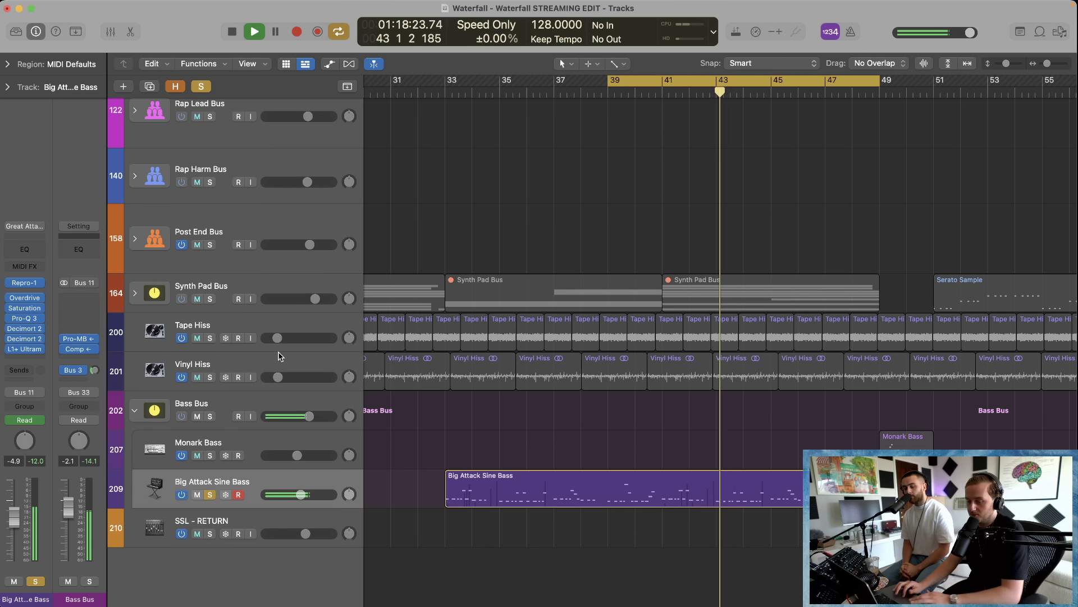
Step: Set the cycle range to bars 47–53 and solo the Monark Bass track
scroll(380, 364, down, 2)
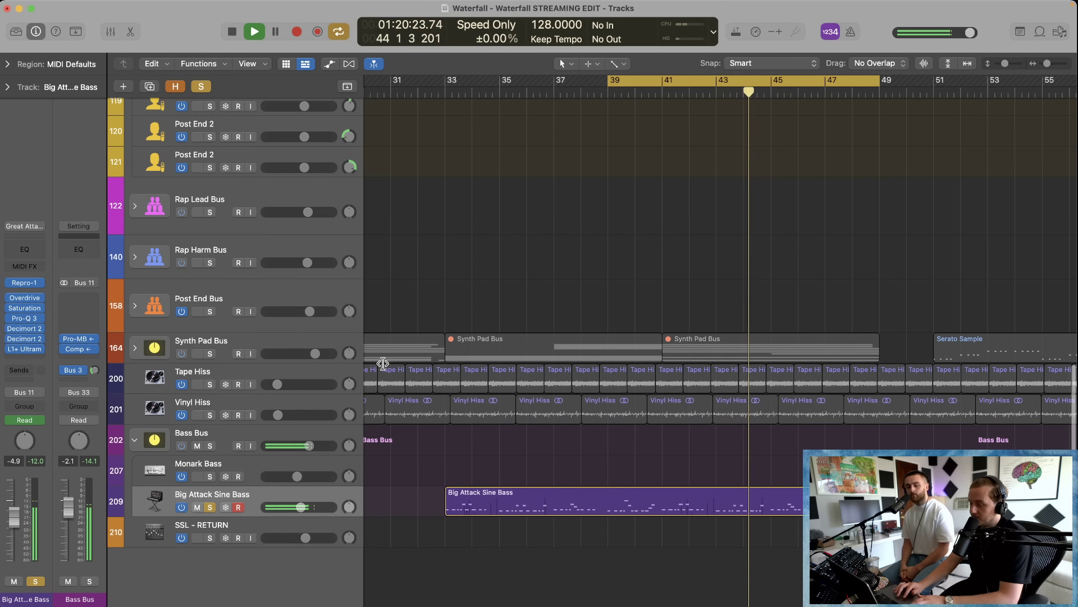
scroll(728, 229, right, 4)
scroll(729, 229, right, 1)
click(642, 82)
drag(633, 82, 790, 83)
click(209, 476)
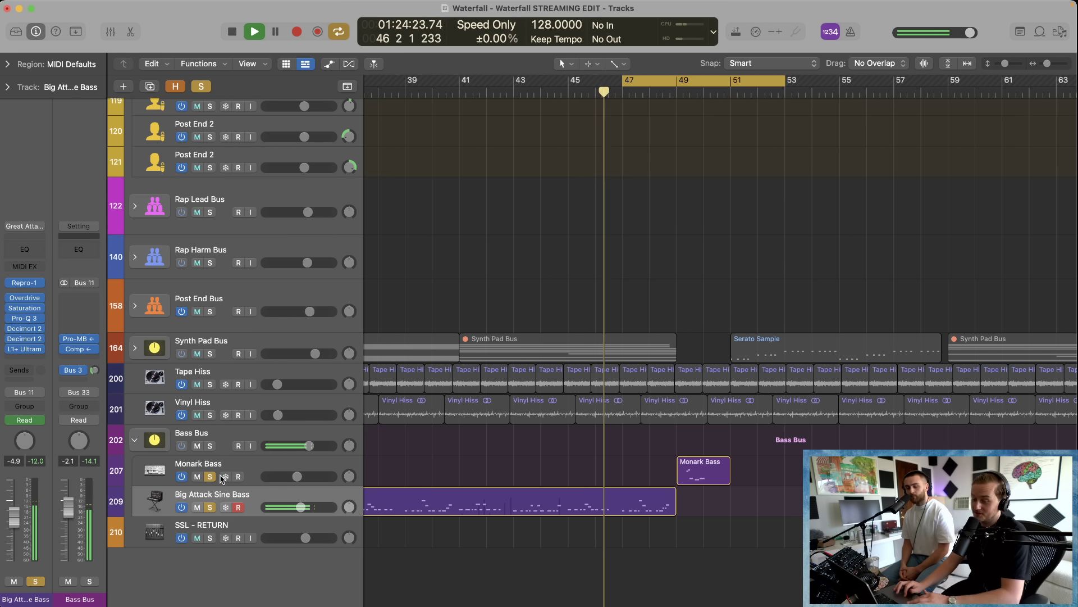
Step: Rename the Monark Bass track to "Wookie Bass"
click(201, 462)
double_click(201, 463)
text(Wookie Bass)
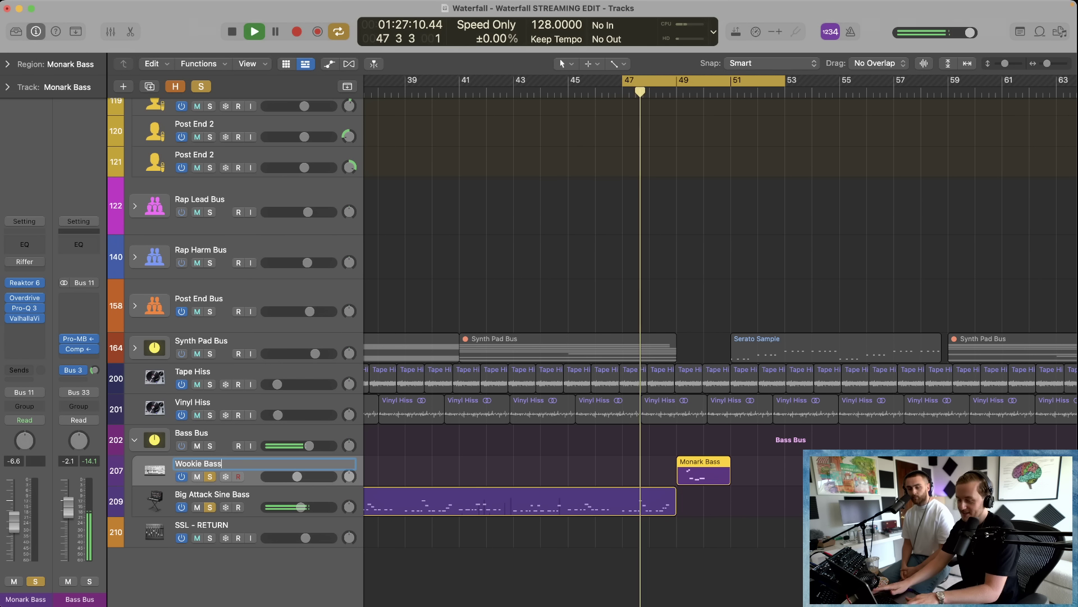
key(Return)
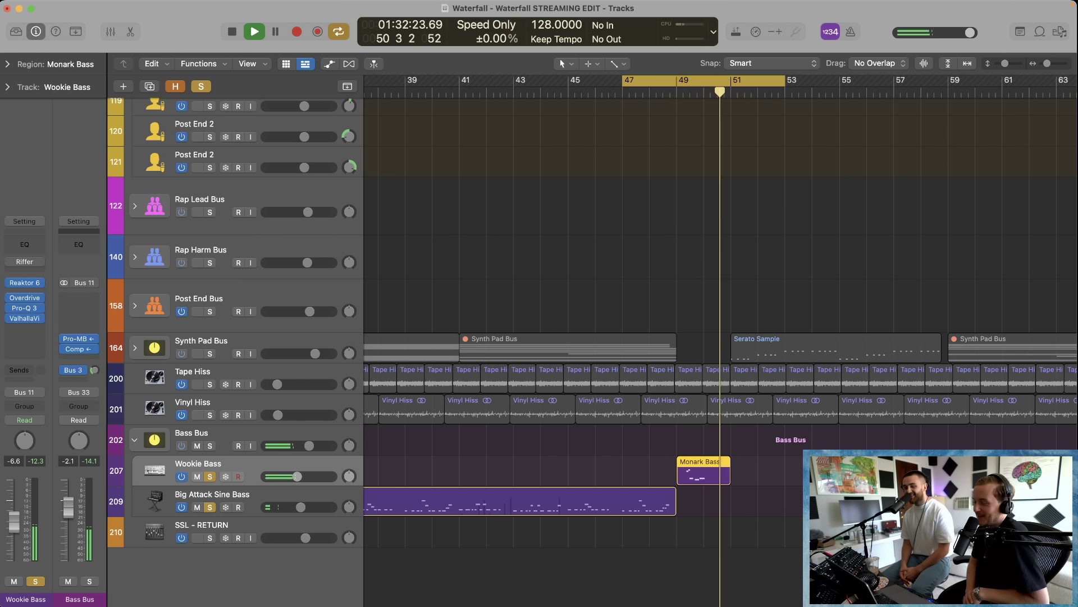
Step: Clear all solos and play the bass fill in the context of the full mix
click(202, 87)
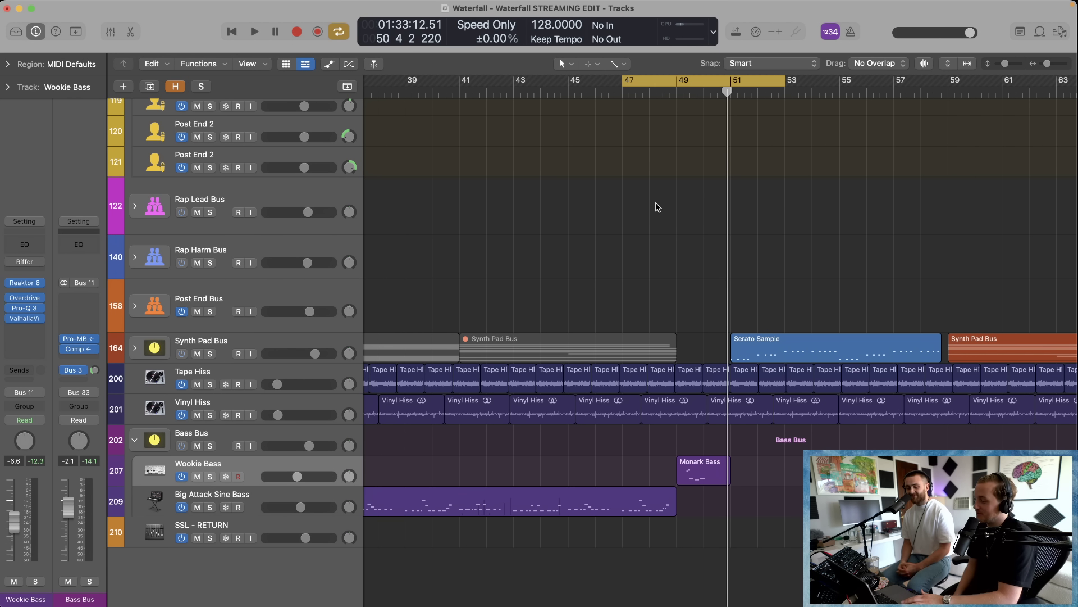
key(space)
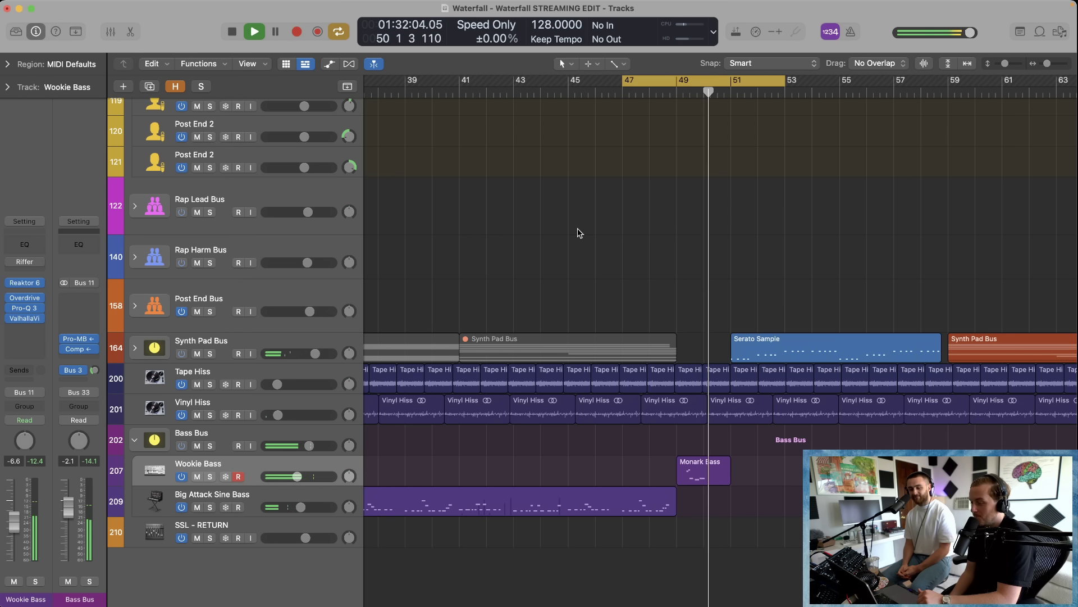
key(space)
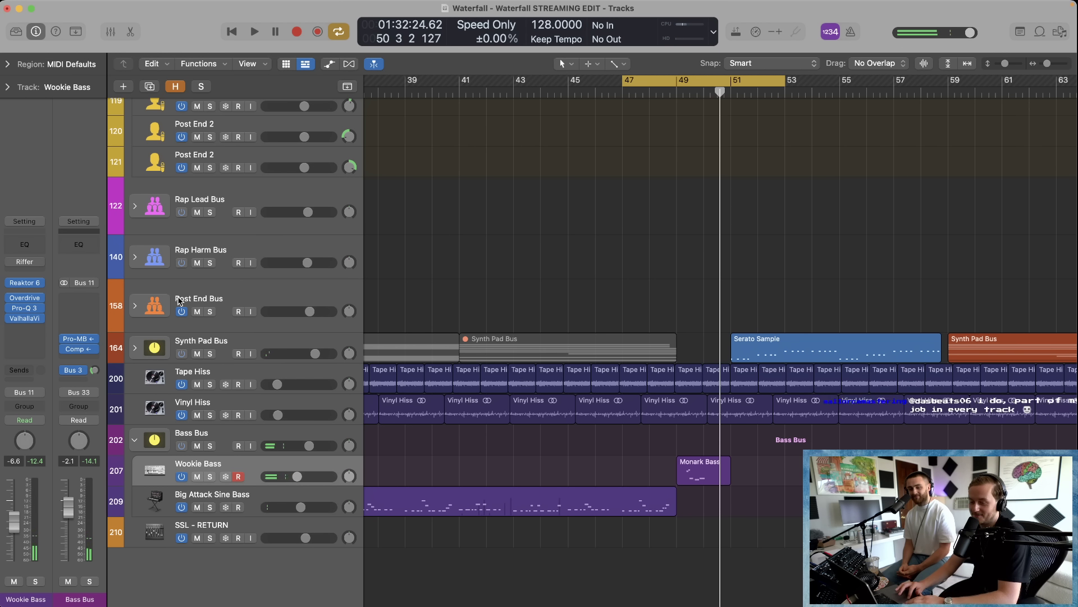
Step: Solo the Wookie Bass with its Reaktor 6 Monark synth open and set the cycle range to bars 49–51
drag(706, 176, 420, 113)
click(210, 477)
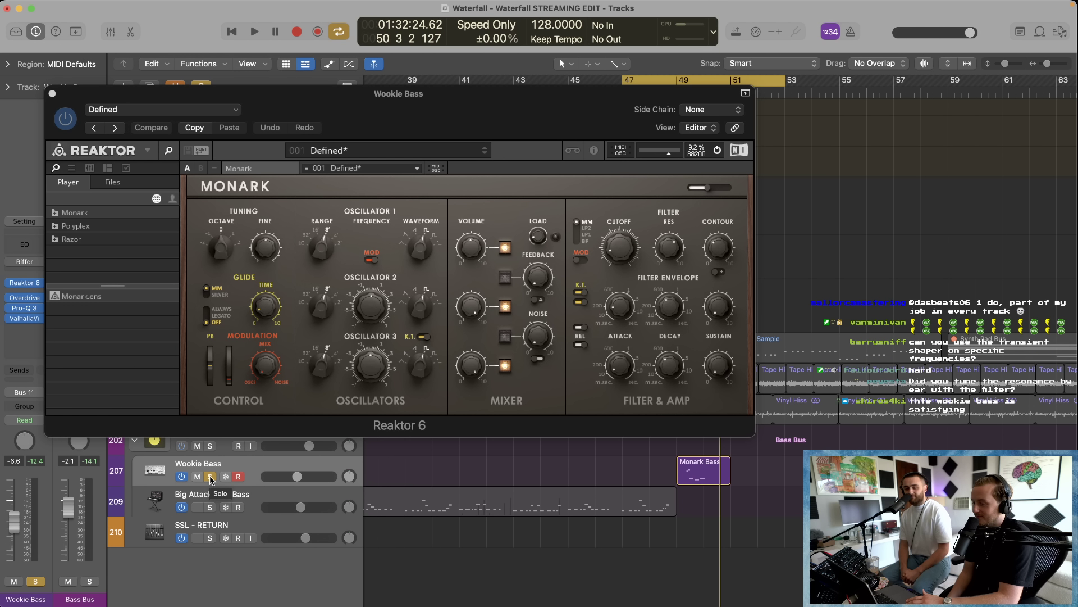
drag(594, 101, 574, 119)
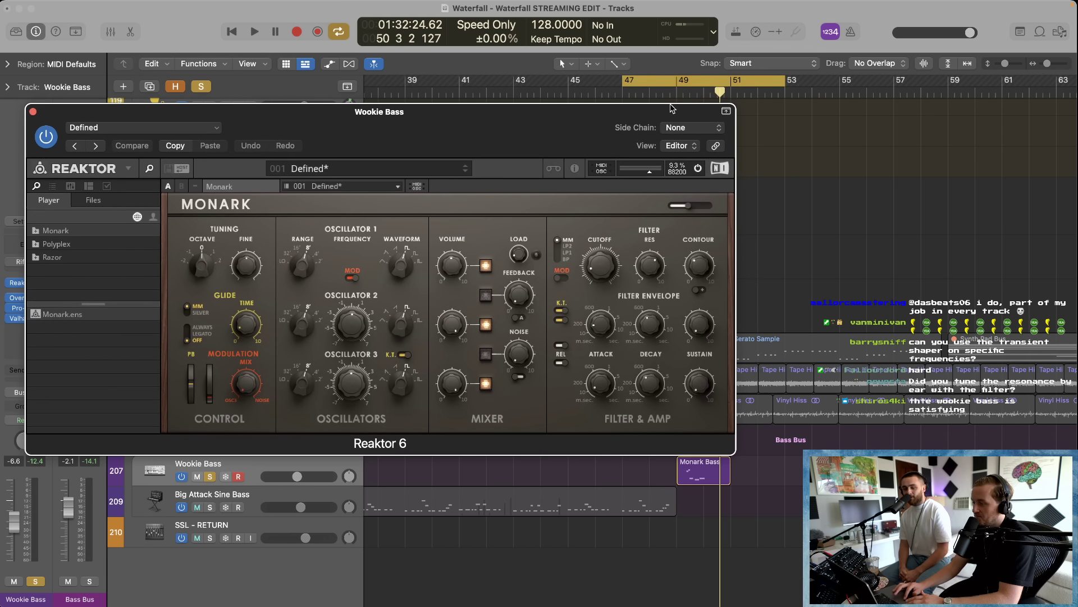
click(695, 82)
drag(678, 82, 729, 83)
drag(512, 134, 512, 136)
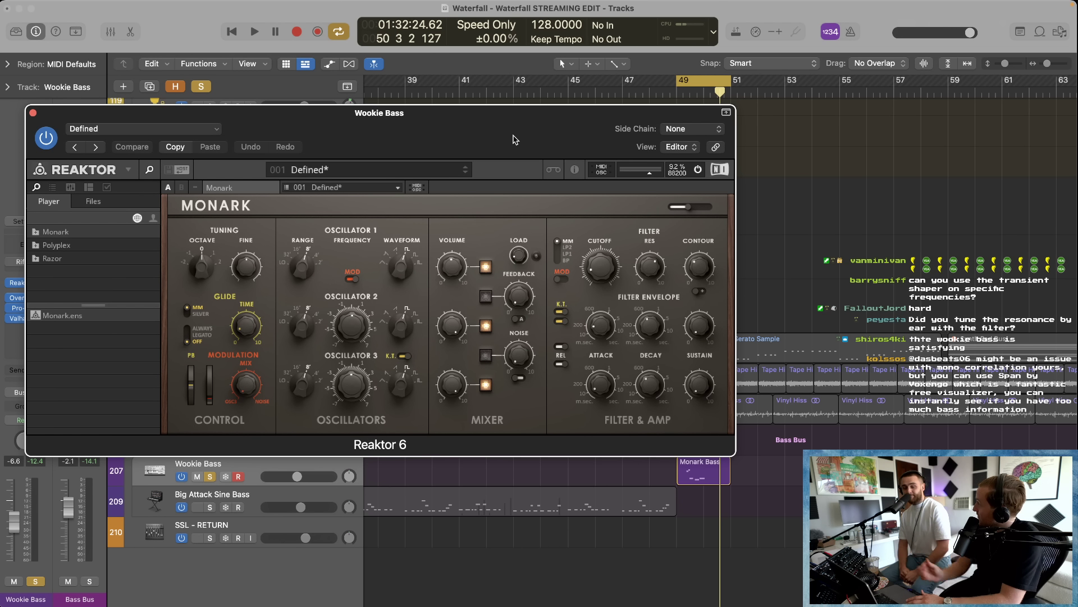
Step: Play the soloed Wookie Bass loop while viewing the Monark synth settings, and close the Reaktor 6 window
key(space)
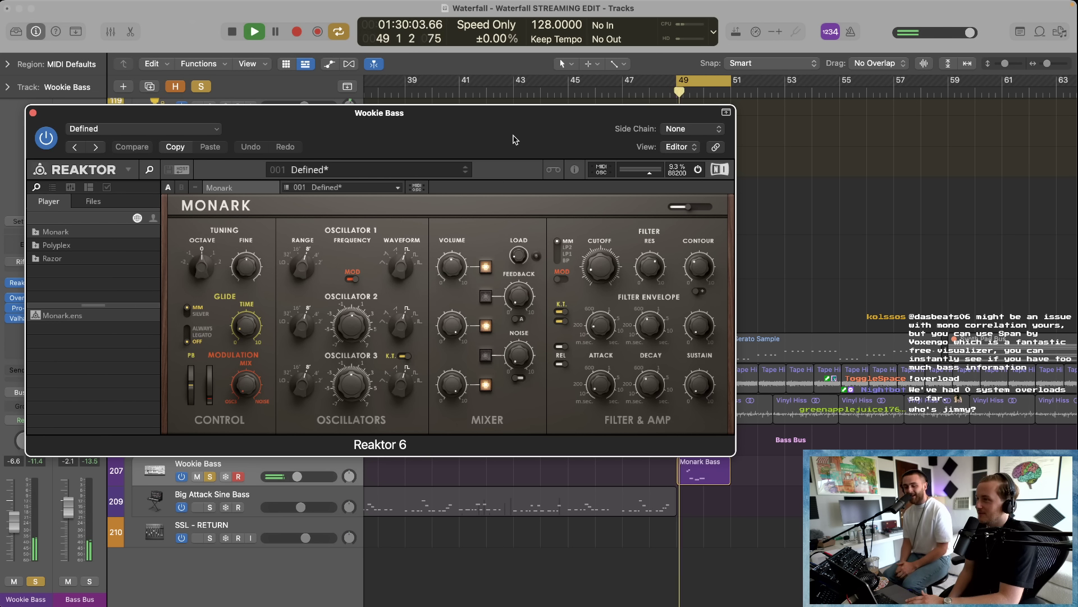
key(space)
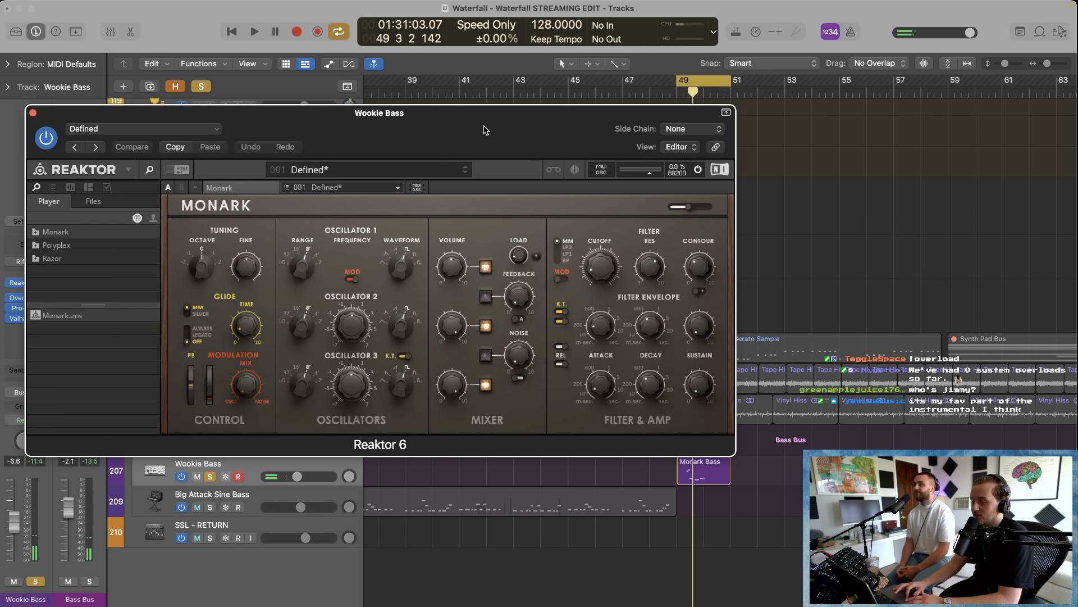
drag(488, 130, 578, 132)
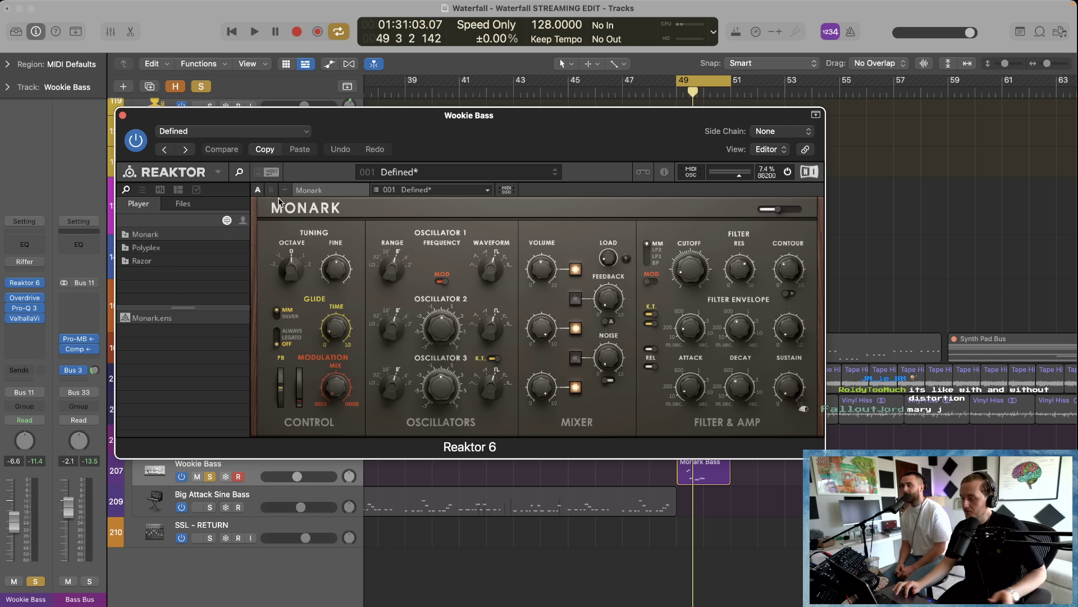
click(121, 116)
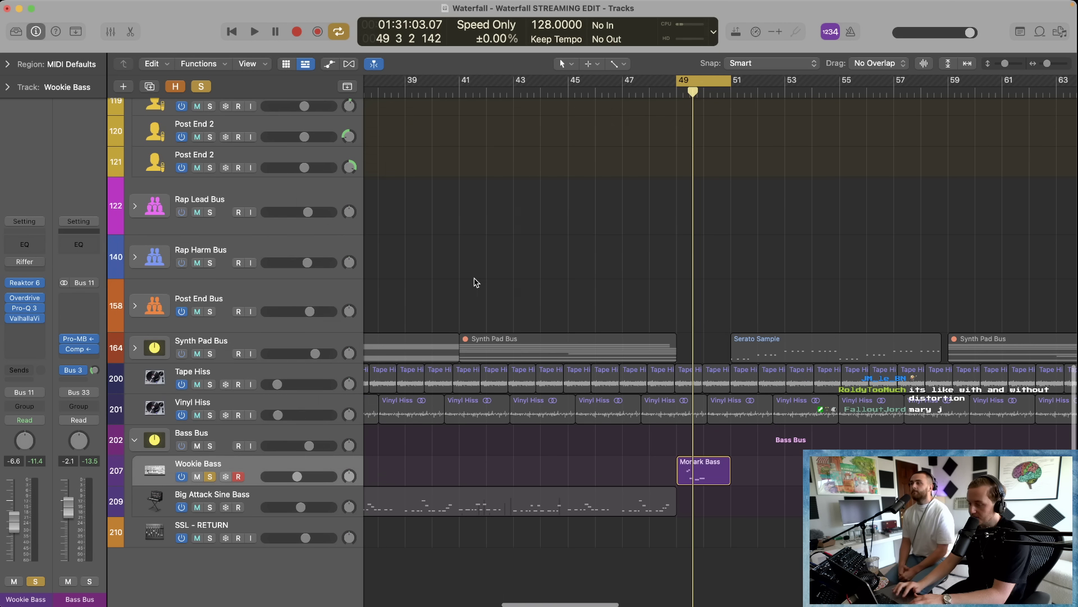
Step: Solo the Big Attack Sine Bass alongside the Wookie Bass, play the cycled section, and clear all solos
key(super+Left)
click(209, 507)
key(space)
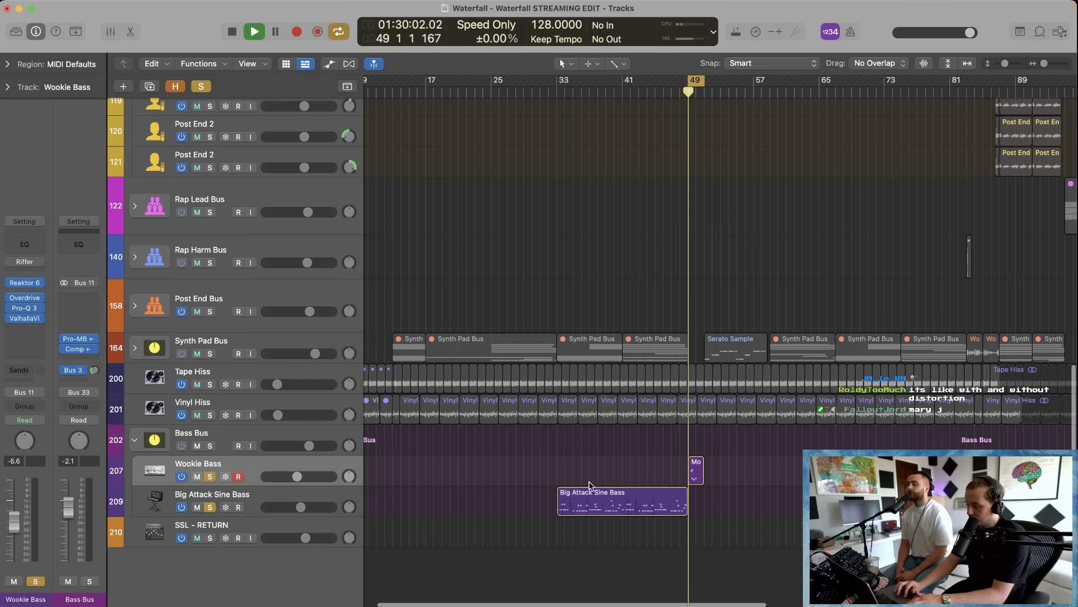
key(super+Up)
key(space)
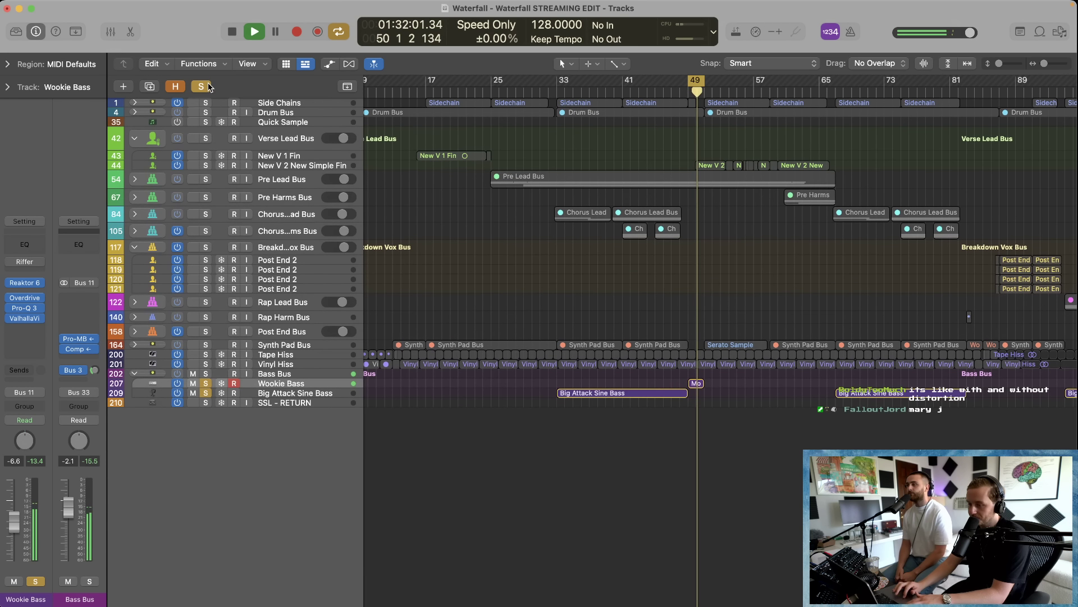
click(202, 86)
key(super+Left)
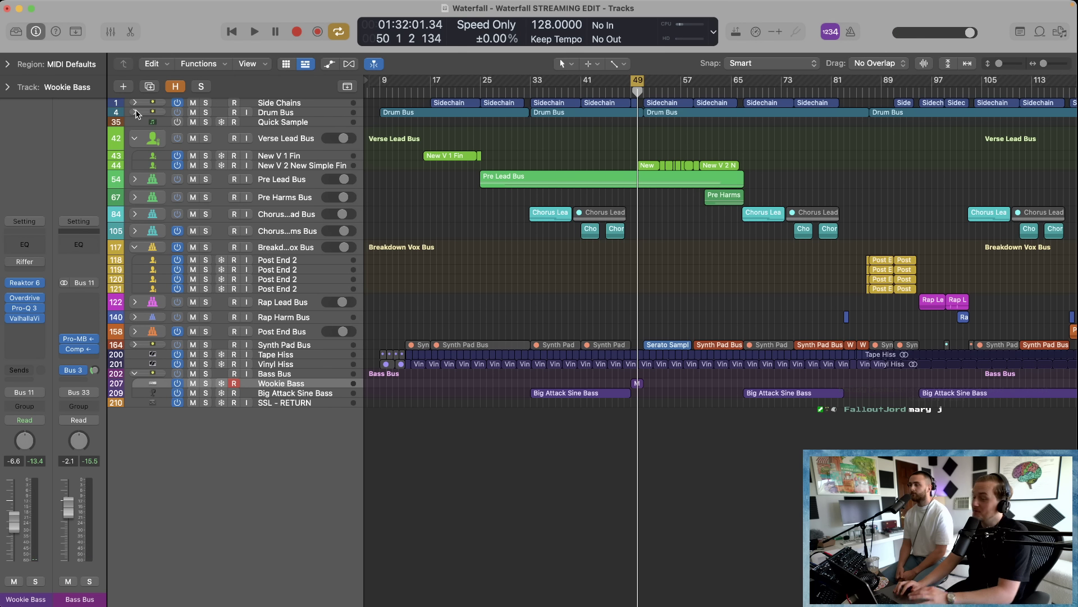
Step: Solo the Wookie Bass again, play its fill at bar 49, and clear the solo
click(206, 383)
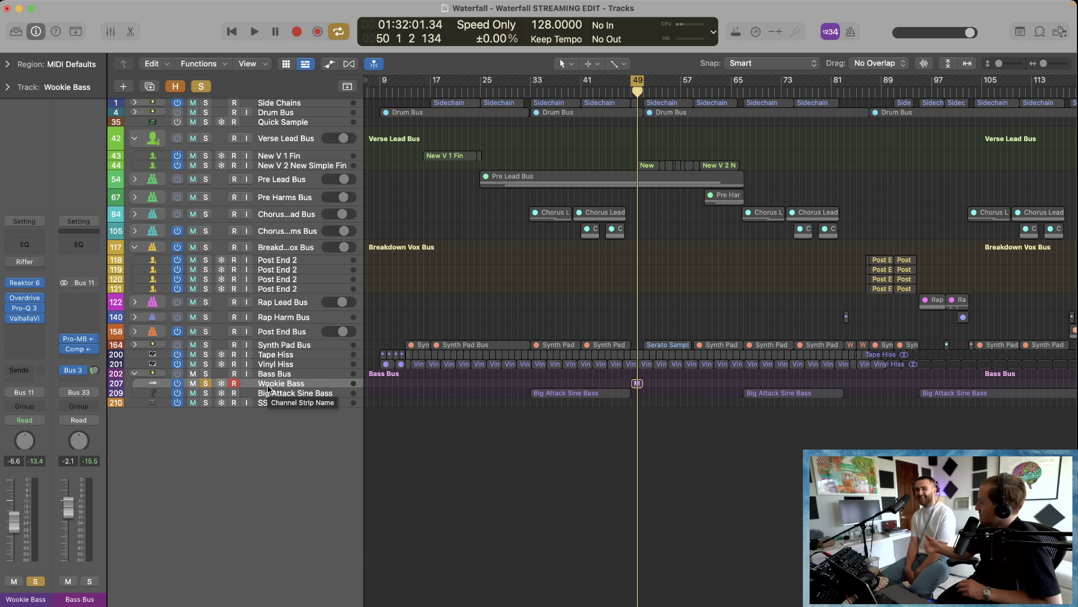
key(space)
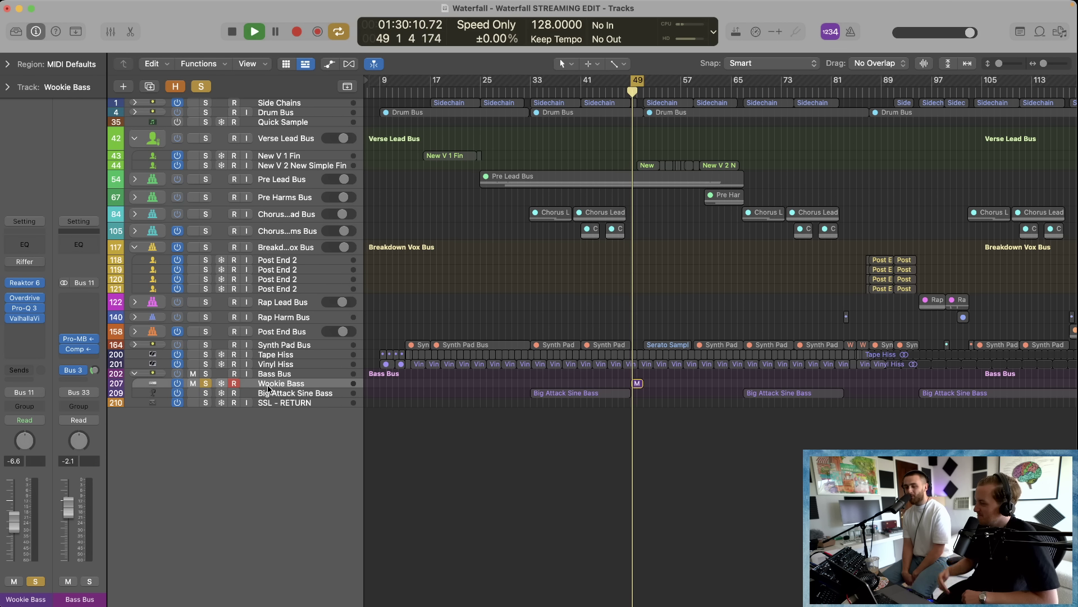
key(space)
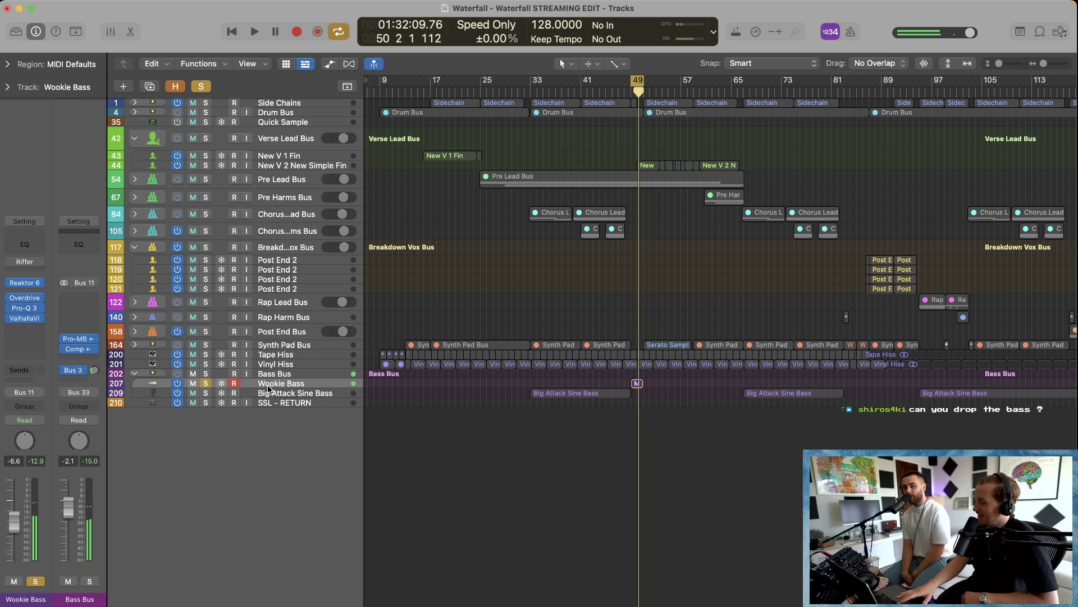
click(201, 85)
Step: Expand the Drum Bus and audition the soloed Big Kick with the cycle range set to bars 41–49
click(134, 112)
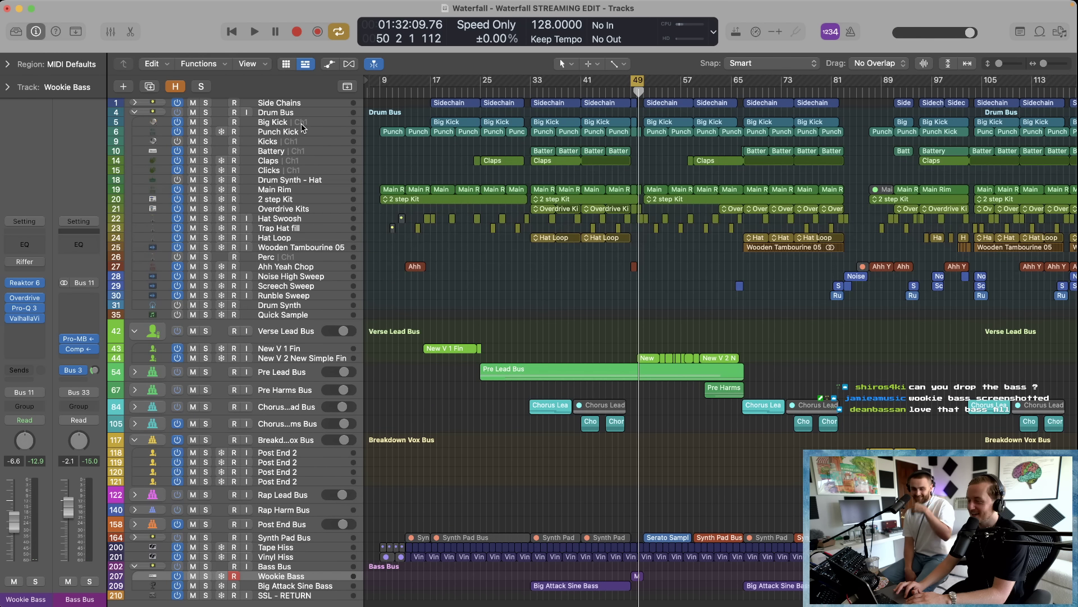
click(301, 124)
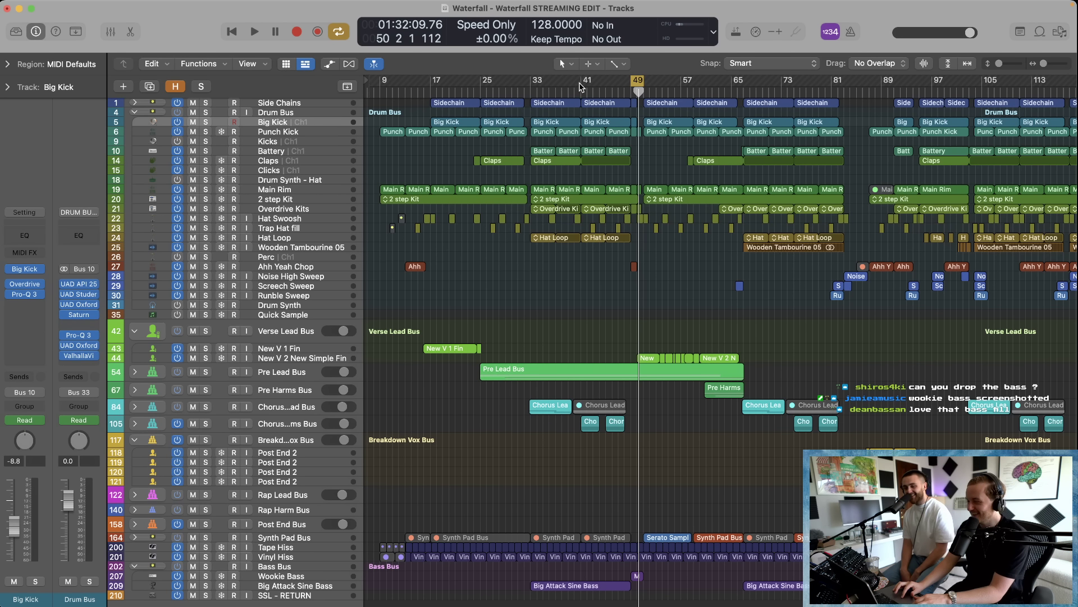
drag(582, 87, 632, 85)
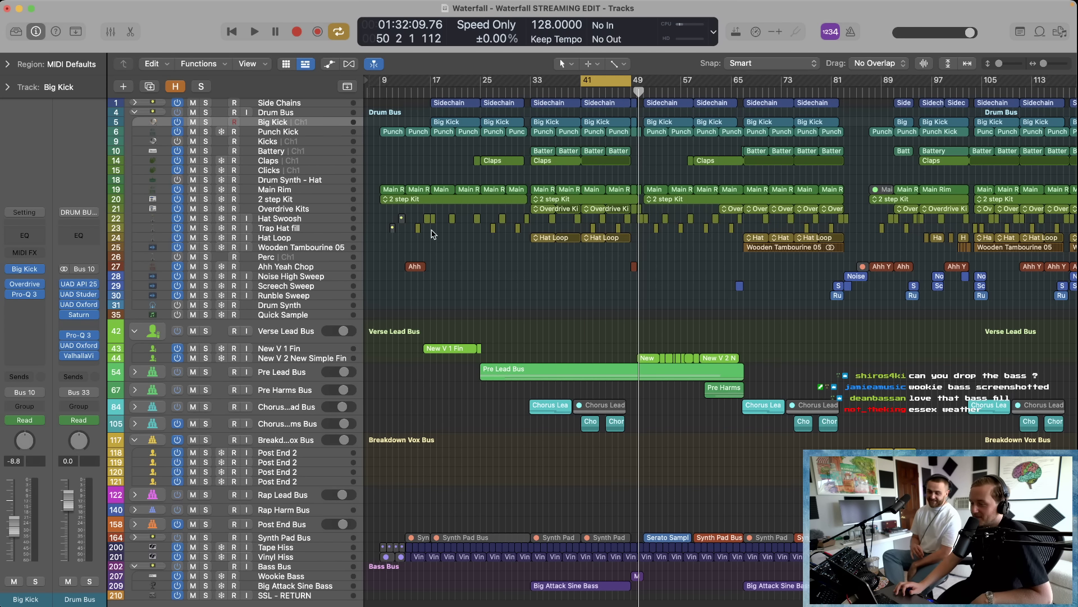
click(205, 122)
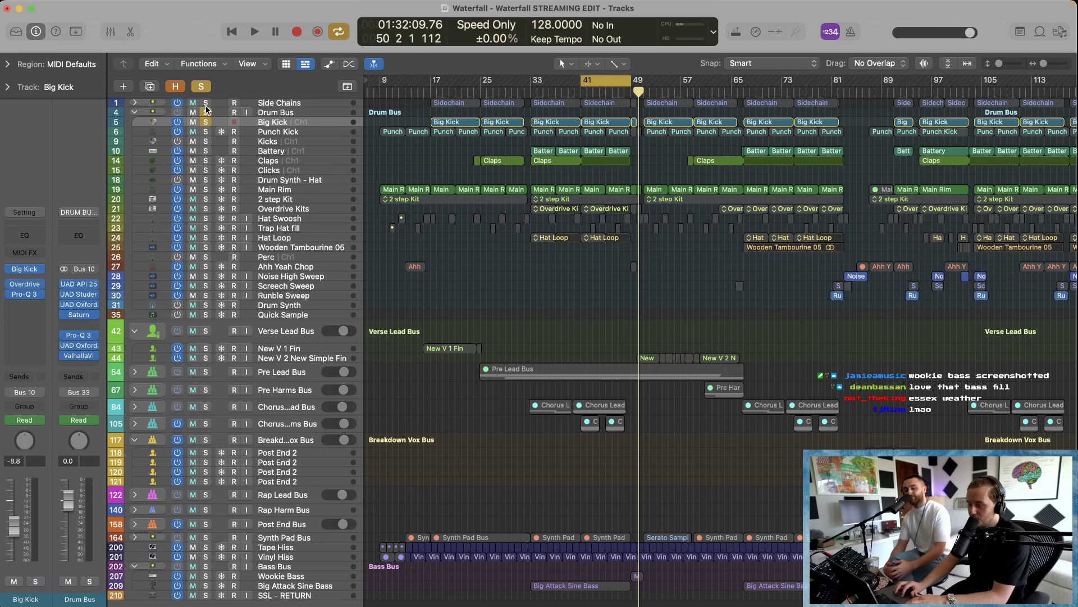
key(space)
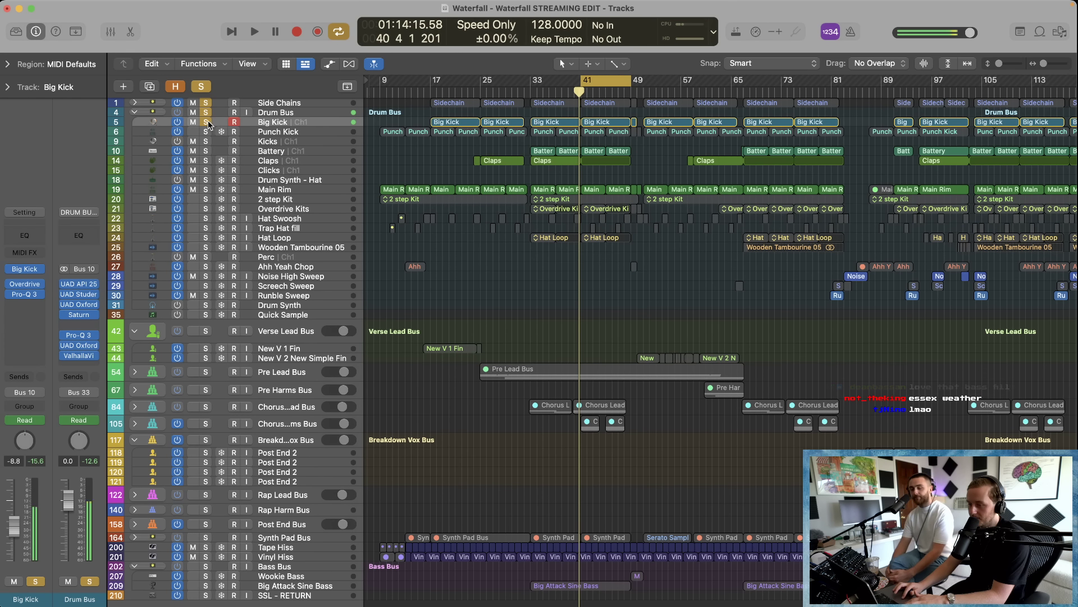
Step: Unsolo the Big Kick while keeping the Drum Bus soloed, and play all the drums together
click(206, 123)
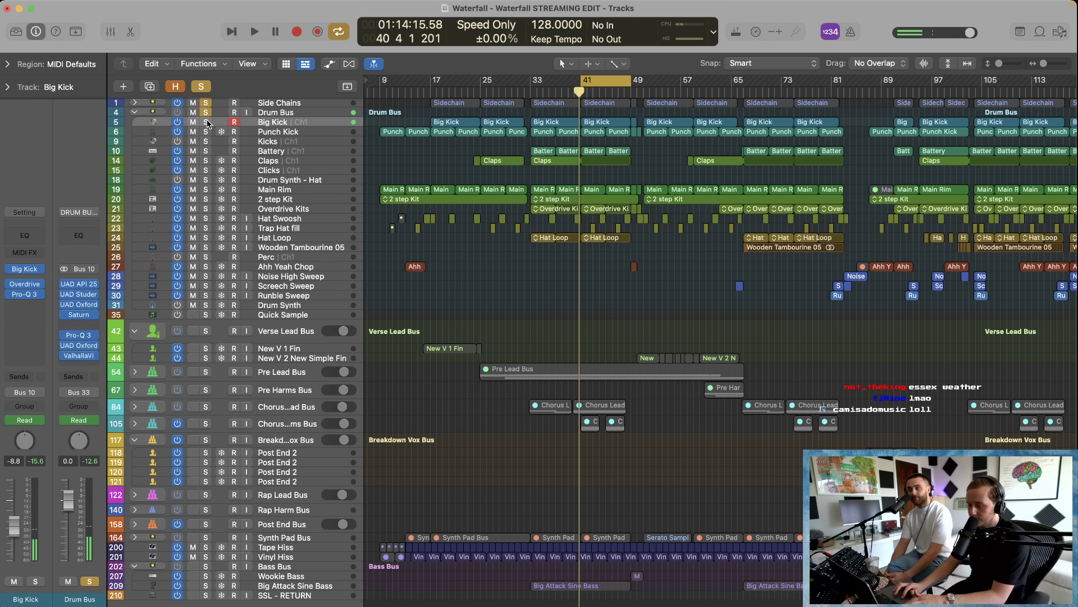
click(206, 122)
click(207, 122)
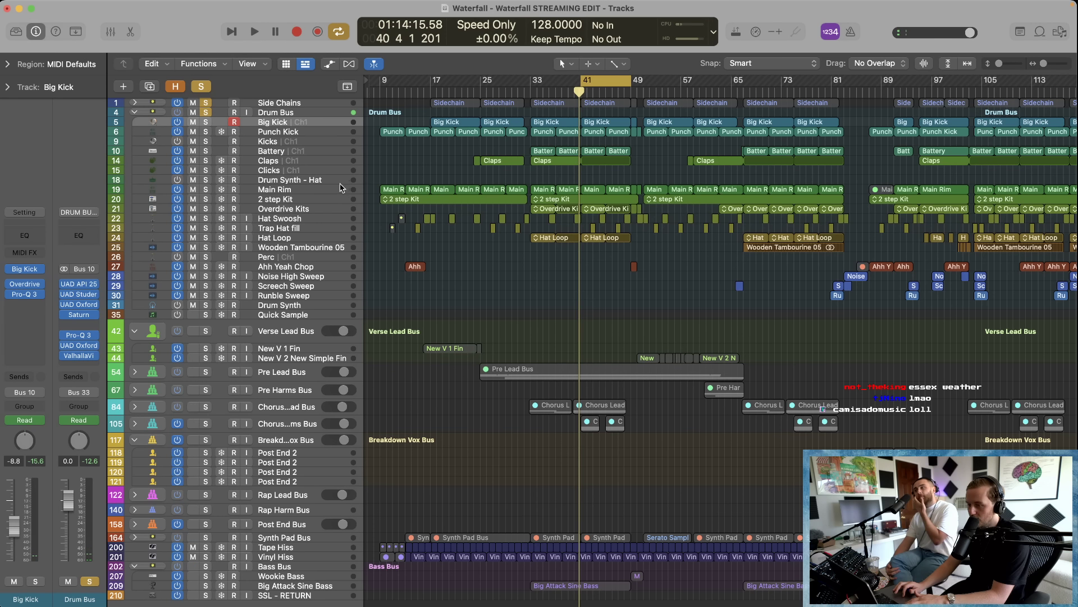
key(space)
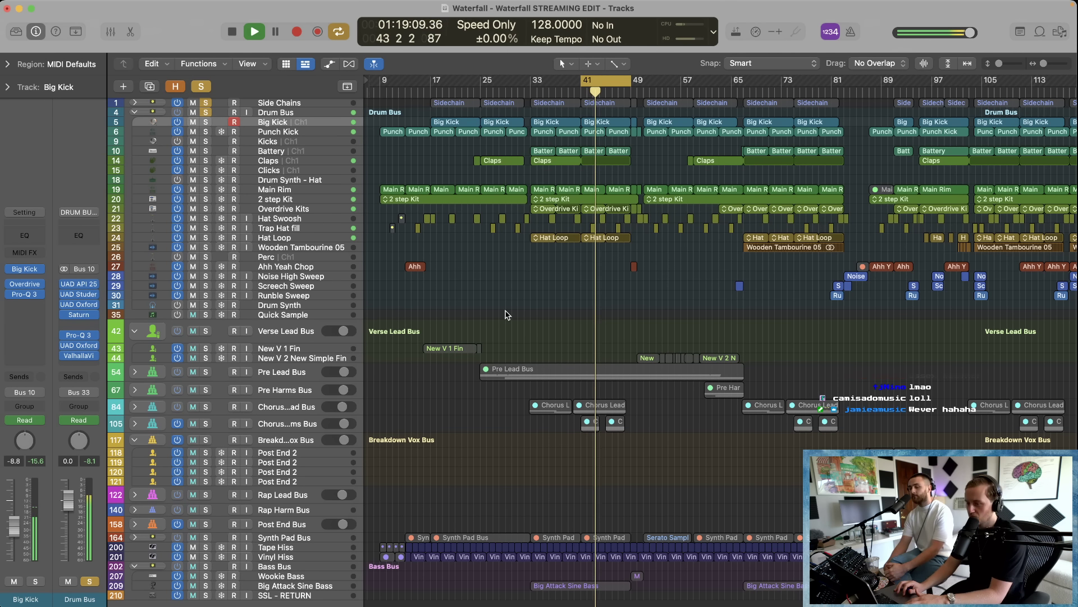
Step: Solo the Hat Swoosh track in place of the Drum Bus and play it from bar 44
drag(528, 296, 789, 100)
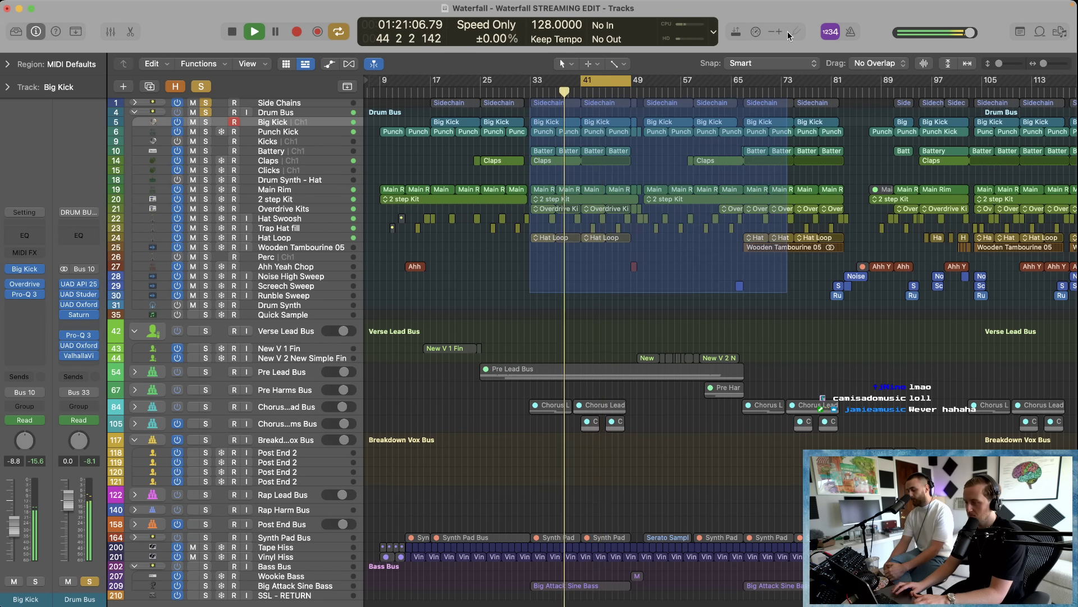
scroll(576, 361, up, 5)
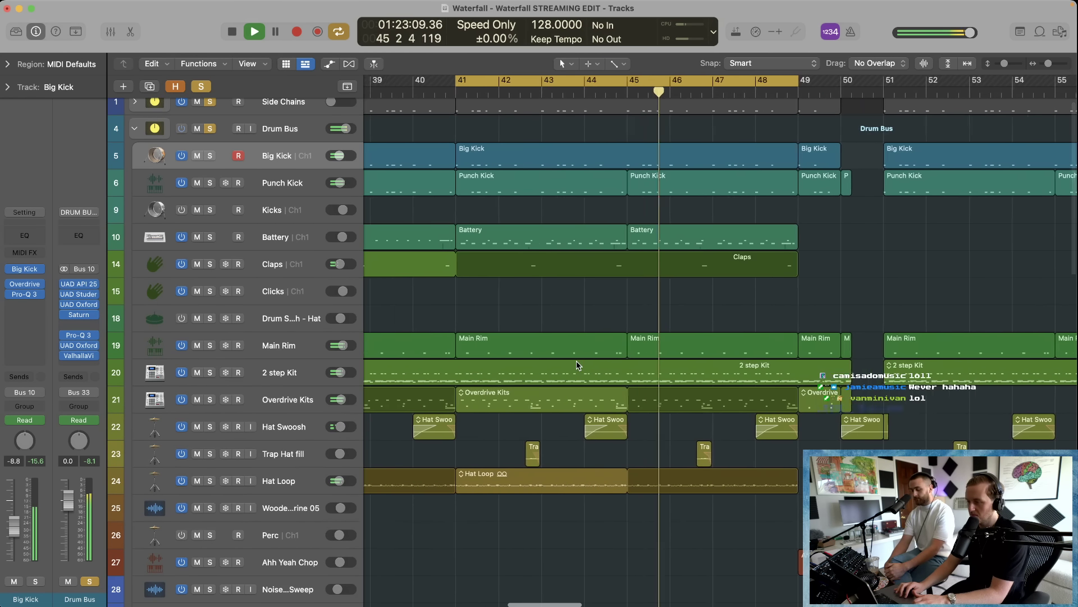
scroll(576, 360, left, 1)
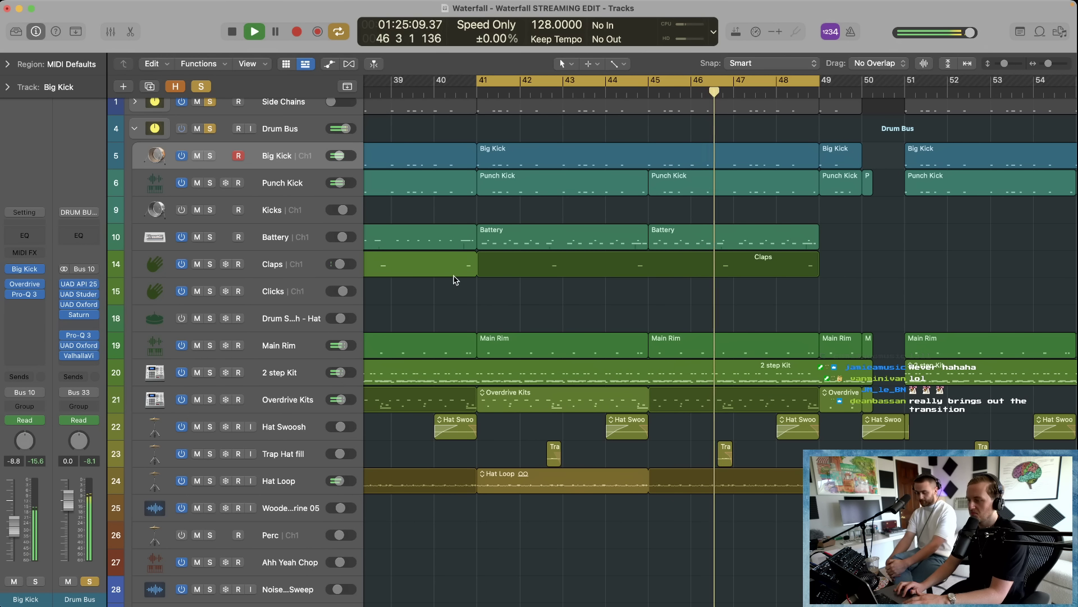
scroll(453, 277, up, 1)
key(space)
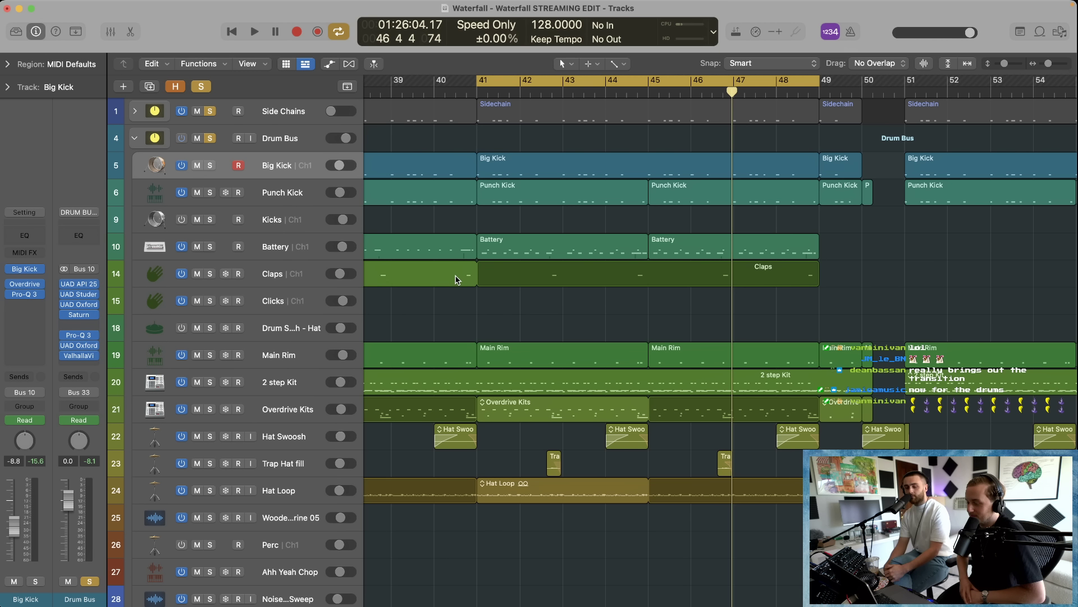
click(599, 95)
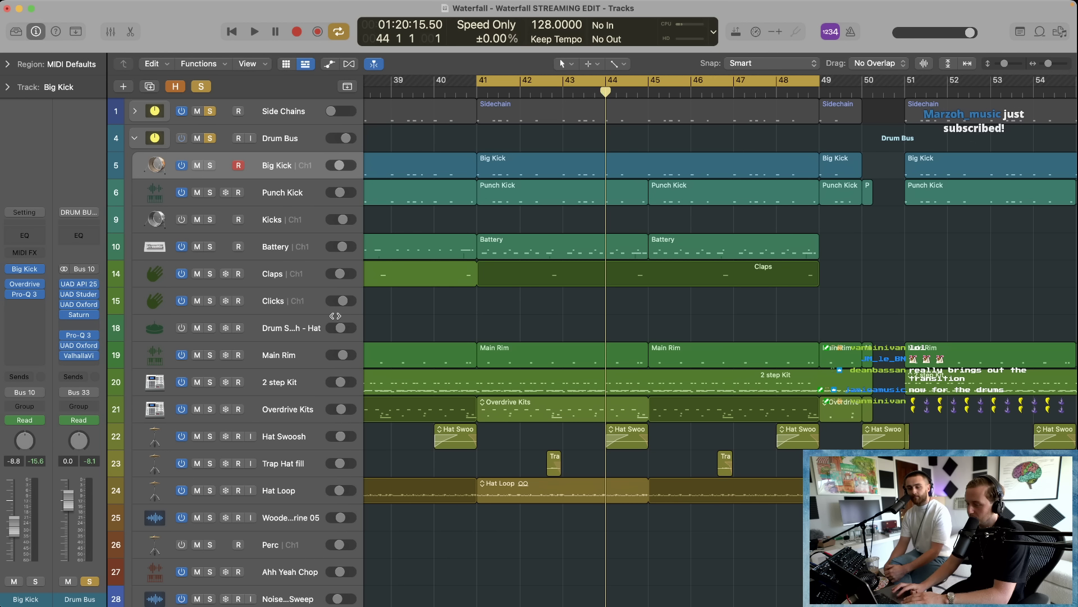
key(space)
click(210, 139)
key(space)
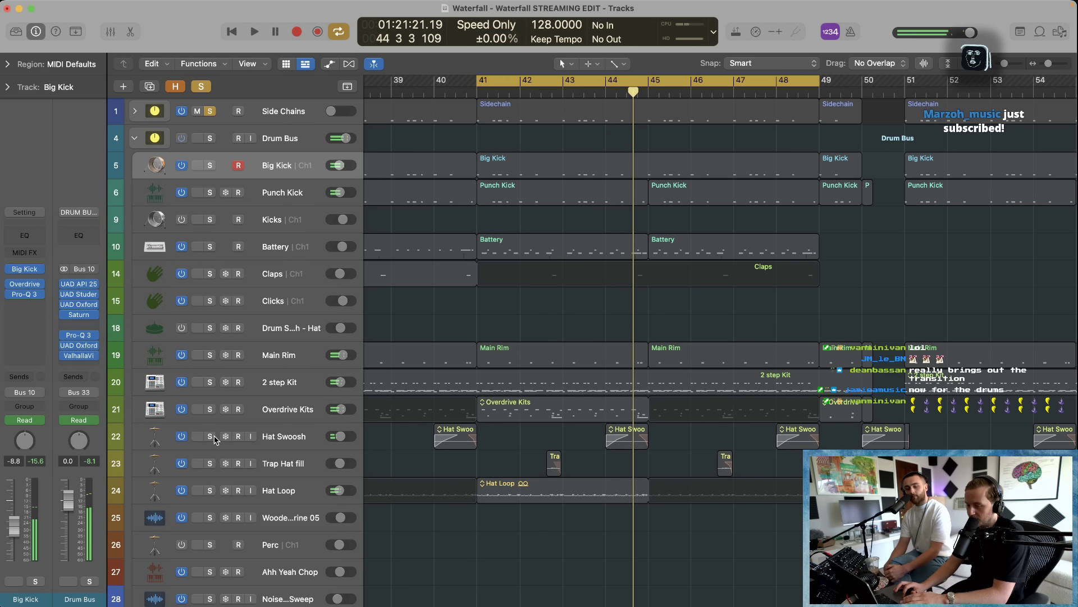
click(209, 436)
key(space)
Step: Set the cycle range to the Hat Swoosh region at bar 44 and listen to it
click(641, 441)
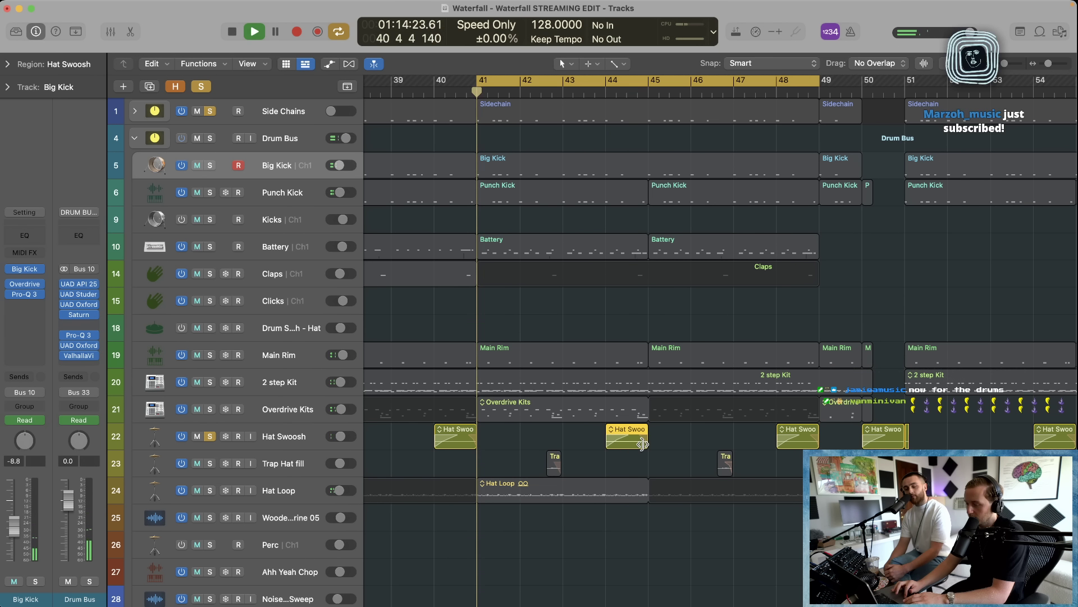
key(super+u)
key(space)
key(space)
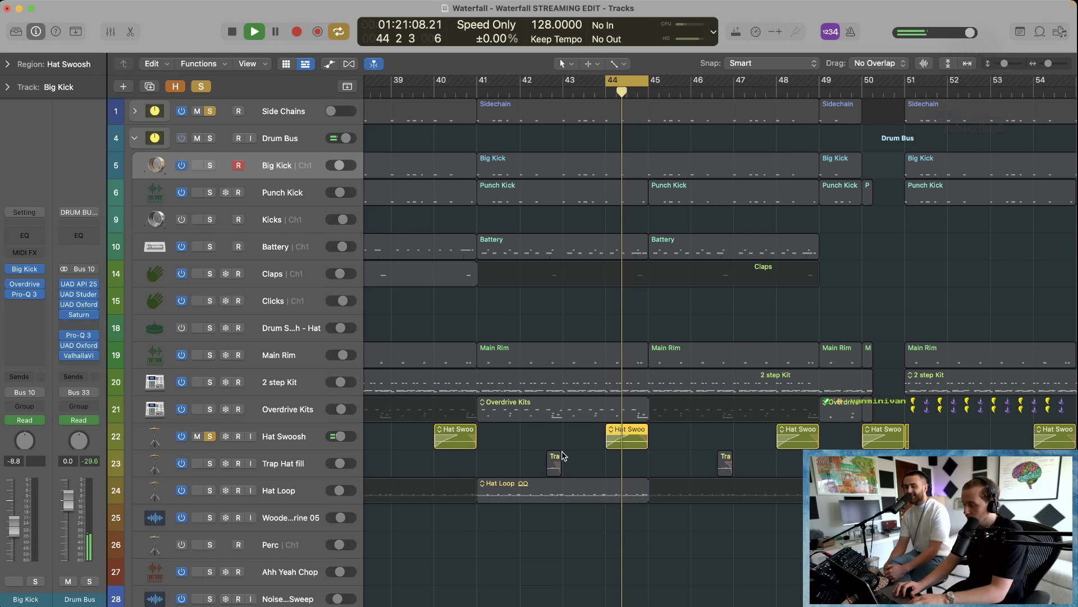
key(space)
Step: Solo only the Trap Hat fill track and play its fill before bar 43 with cycling turned off
click(478, 93)
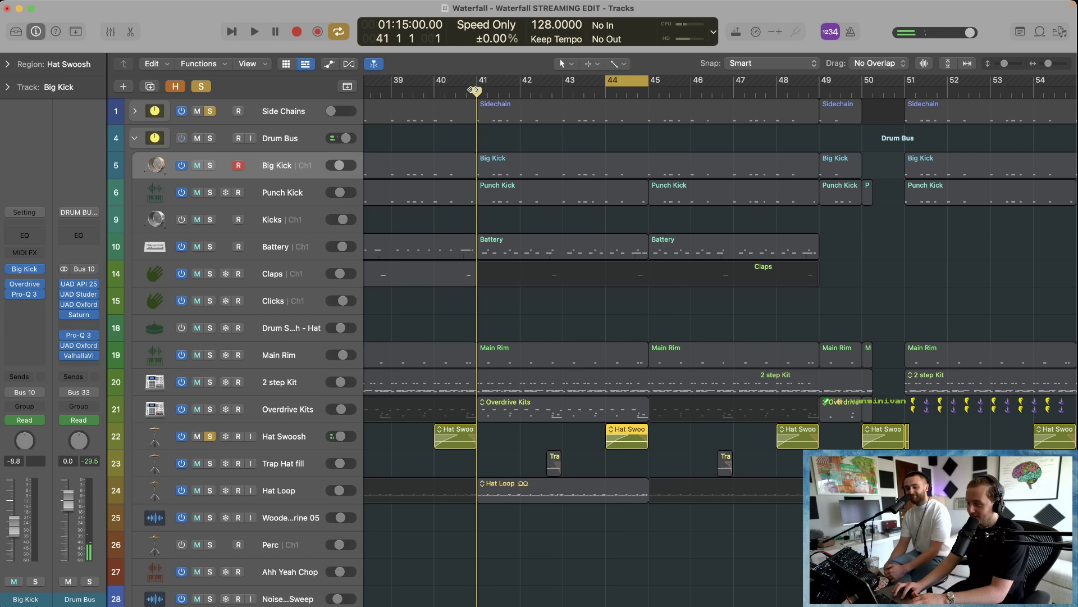
click(510, 93)
click(205, 87)
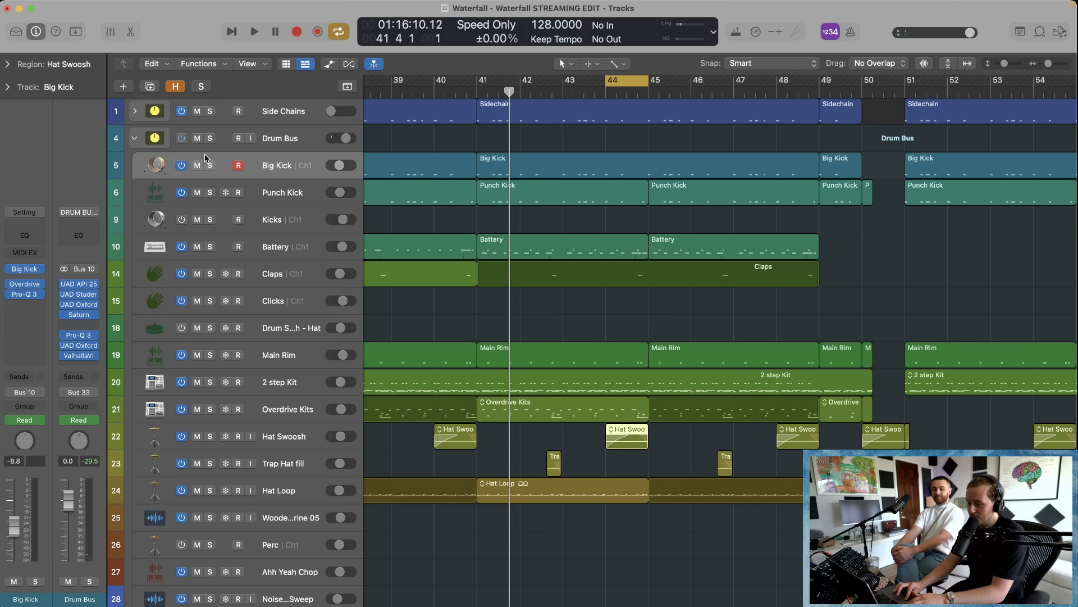
click(211, 464)
key(space)
click(547, 93)
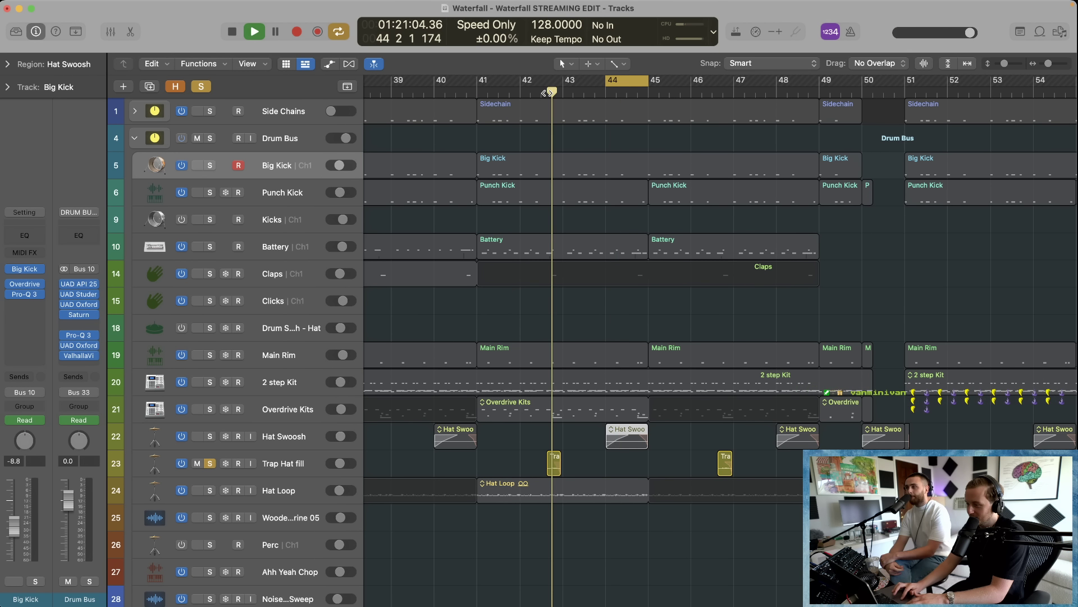
click(623, 85)
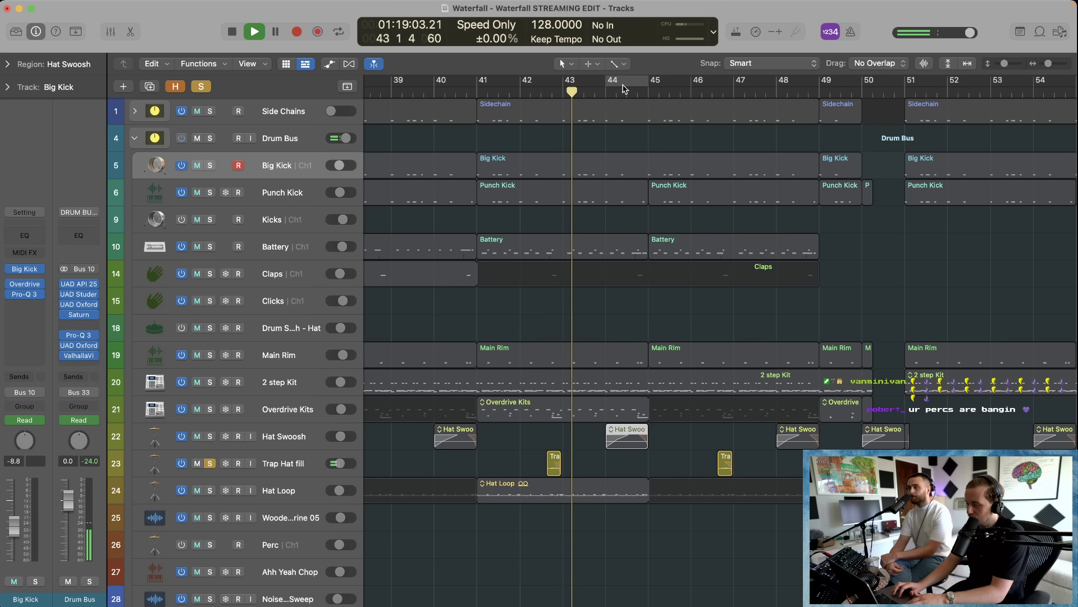
key(space)
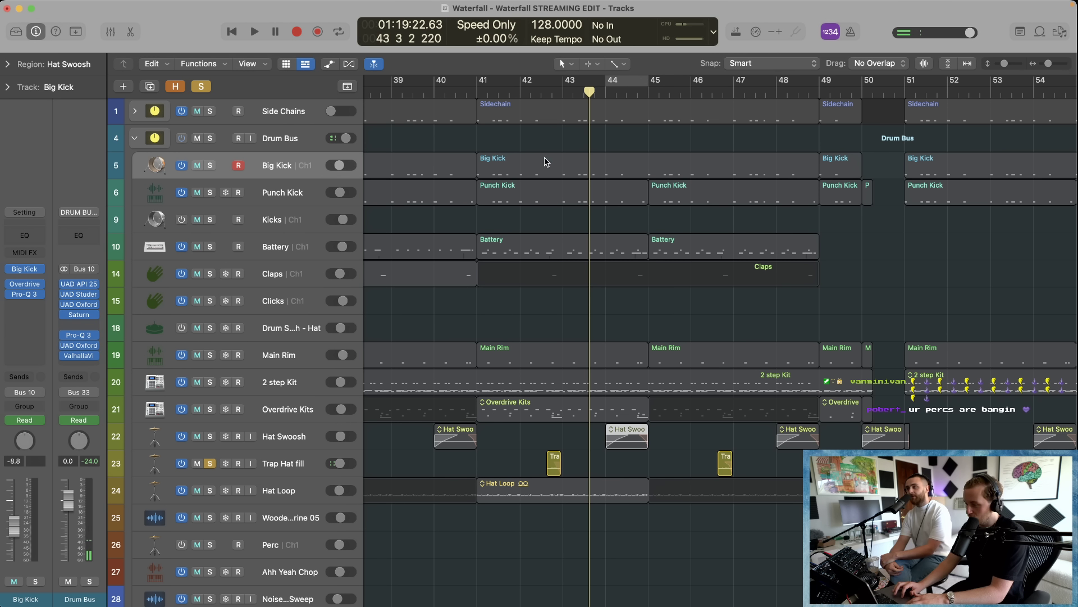
Step: Show the loop choices for the Trap Hat fill region before bar 43, keep Around Midnight Hi-Hat 01, and play it
click(478, 93)
drag(518, 566, 758, 372)
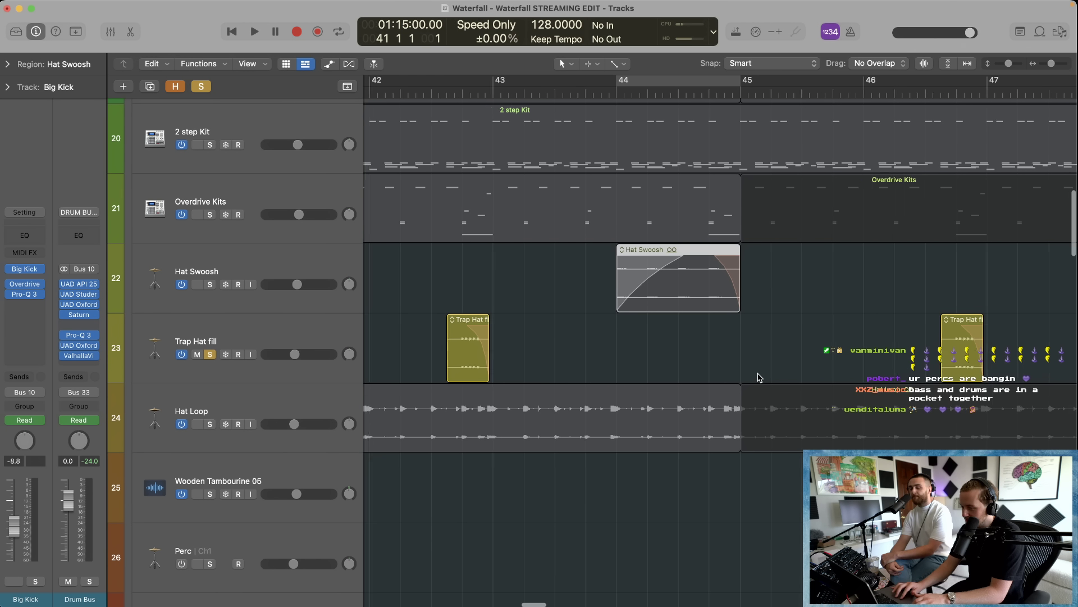
key(super+Left)
key(super+Right)
key(super+Right)
scroll(758, 378, left, 5)
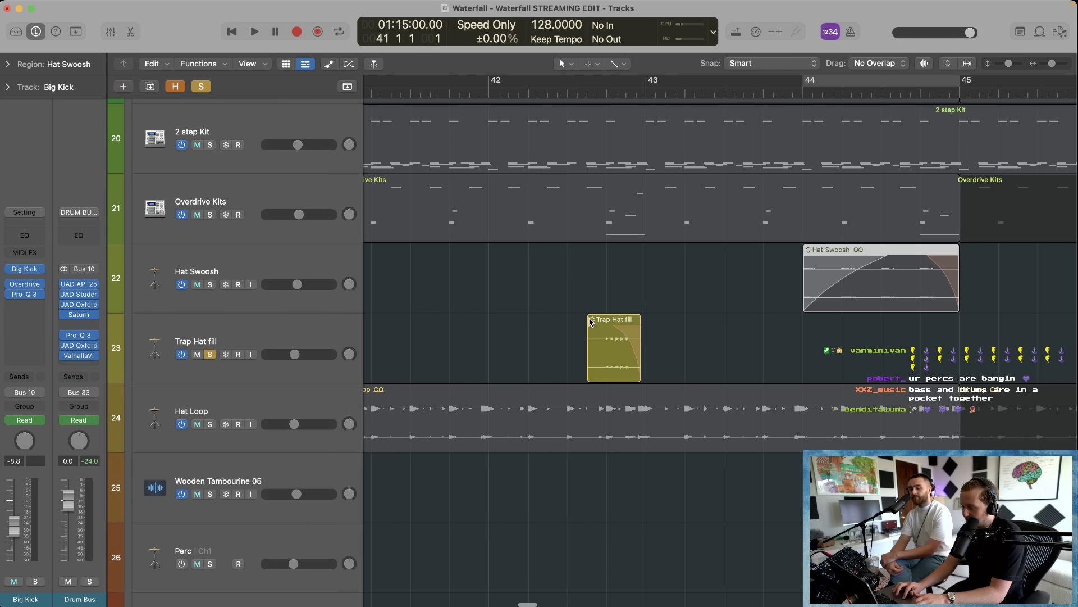
click(594, 323)
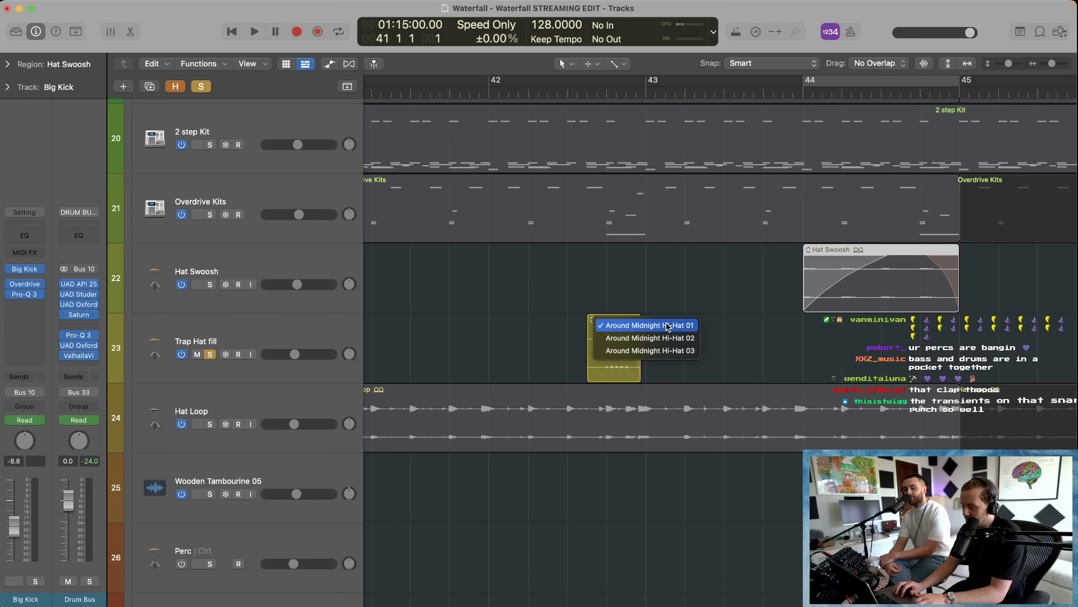
click(648, 325)
click(577, 93)
key(space)
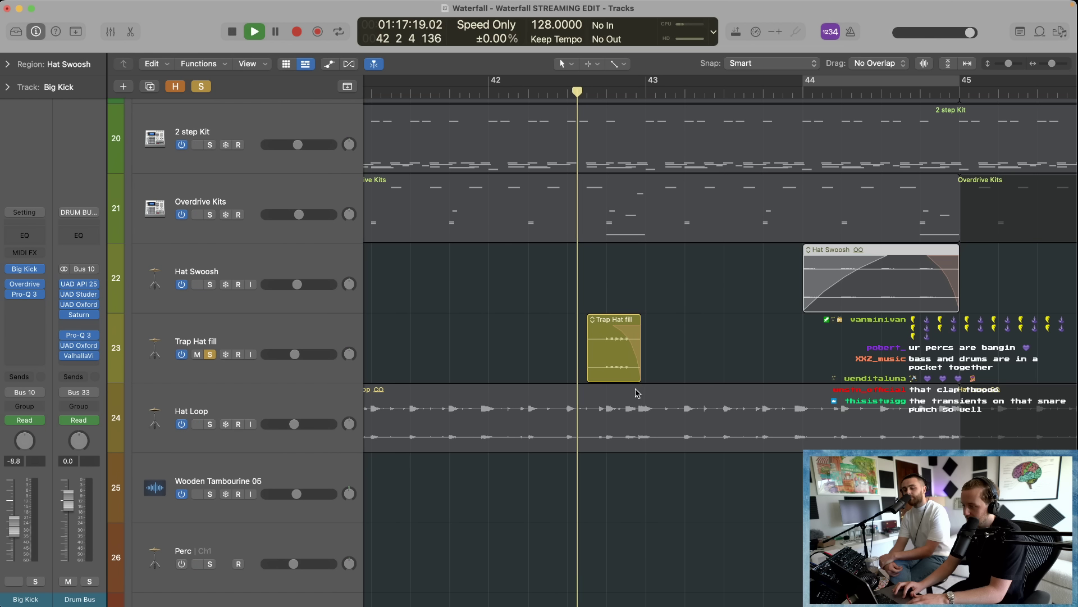
key(space)
Step: Temporarily extend the Trap Hat fill region before bar 43 to about the middle of bar 44 to hear more of the loop
click(642, 378)
drag(642, 379, 890, 378)
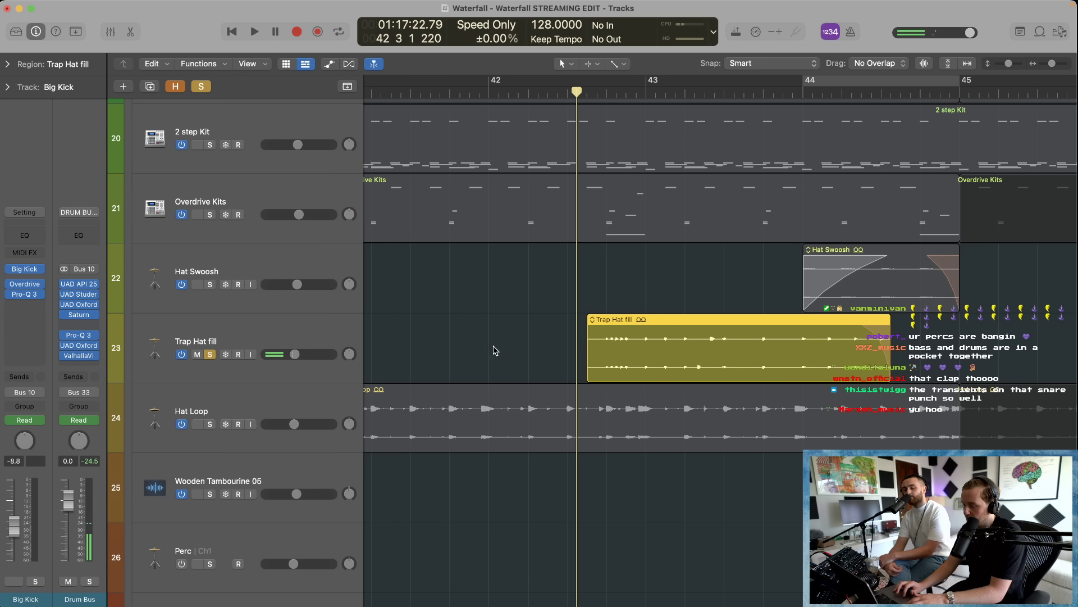
key(space)
key(super+Left)
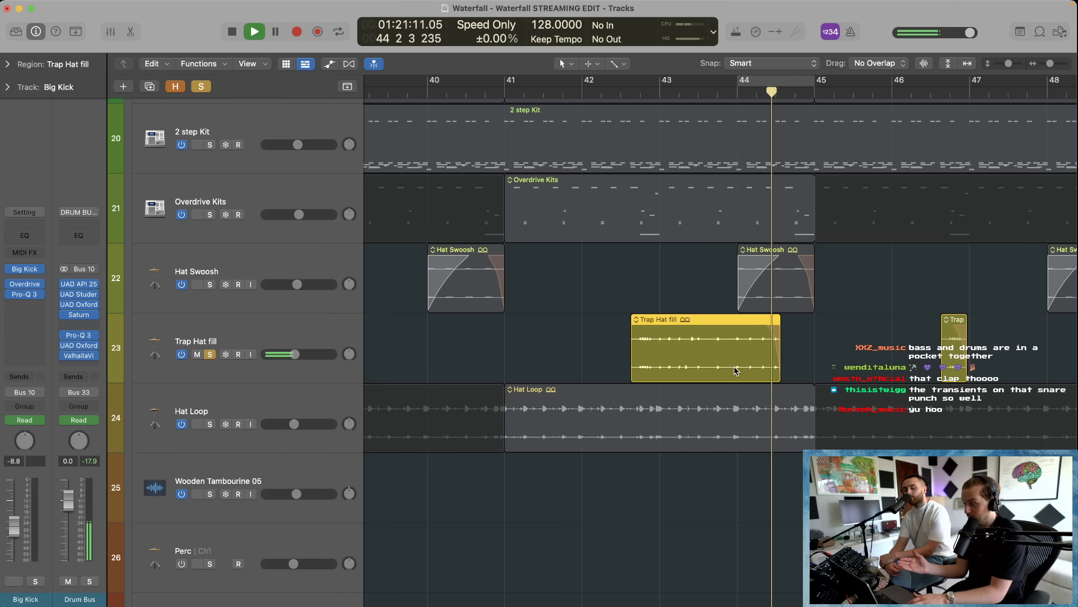
key(space)
key(super+z)
Step: Unsolo Trap Hat fill, select the 2 step Kit track, and view the loop choices of its region starting at bar 33
key(super+Left)
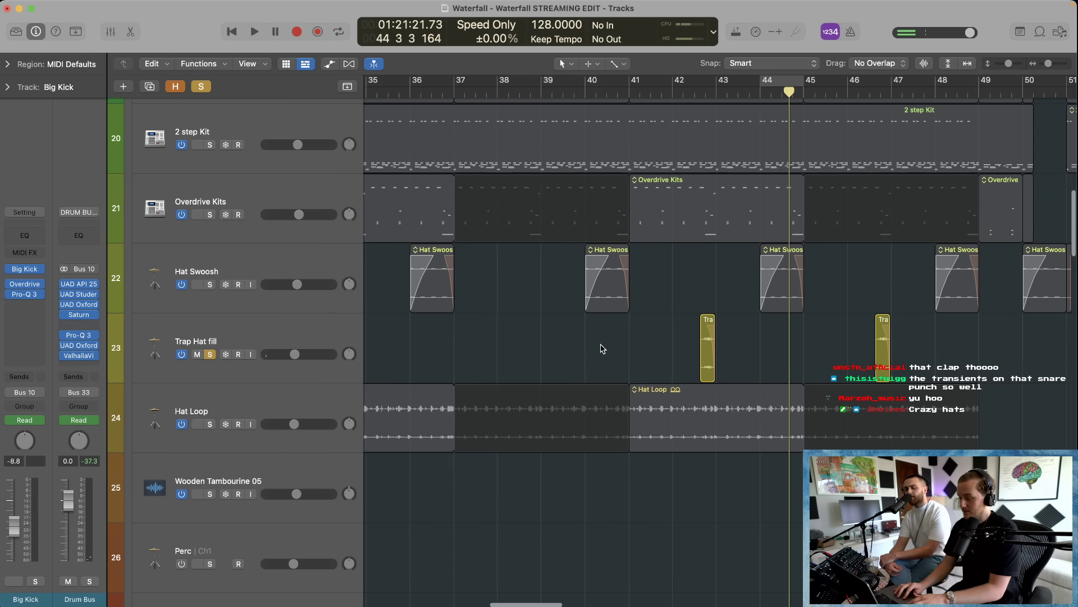
key(super+Up)
scroll(632, 339, up, 1)
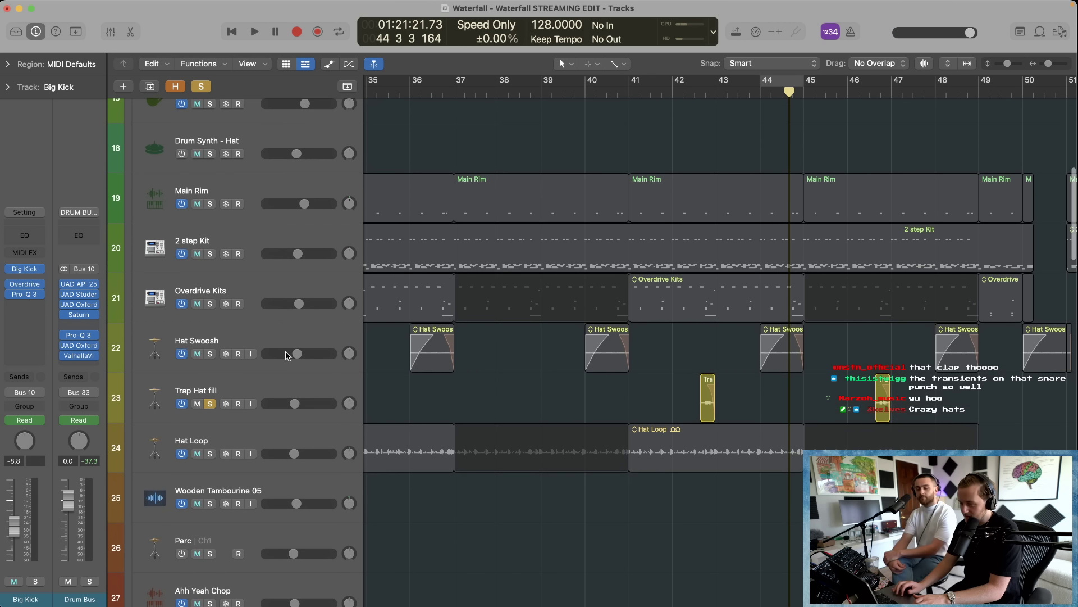
click(212, 402)
click(256, 240)
key(super+Left)
key(super+Left)
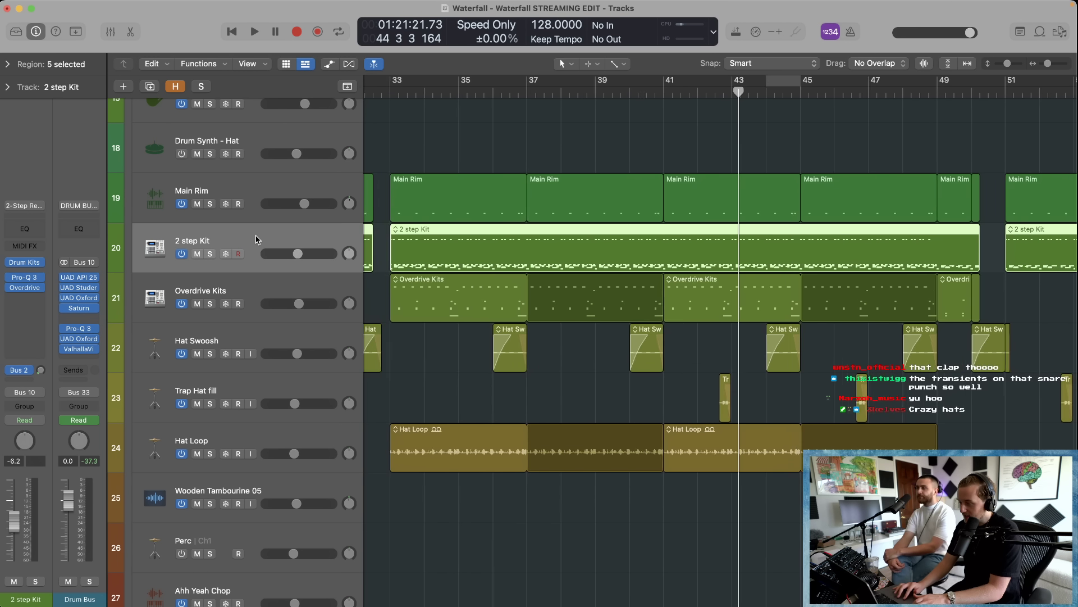
scroll(402, 246, left, 1)
click(399, 230)
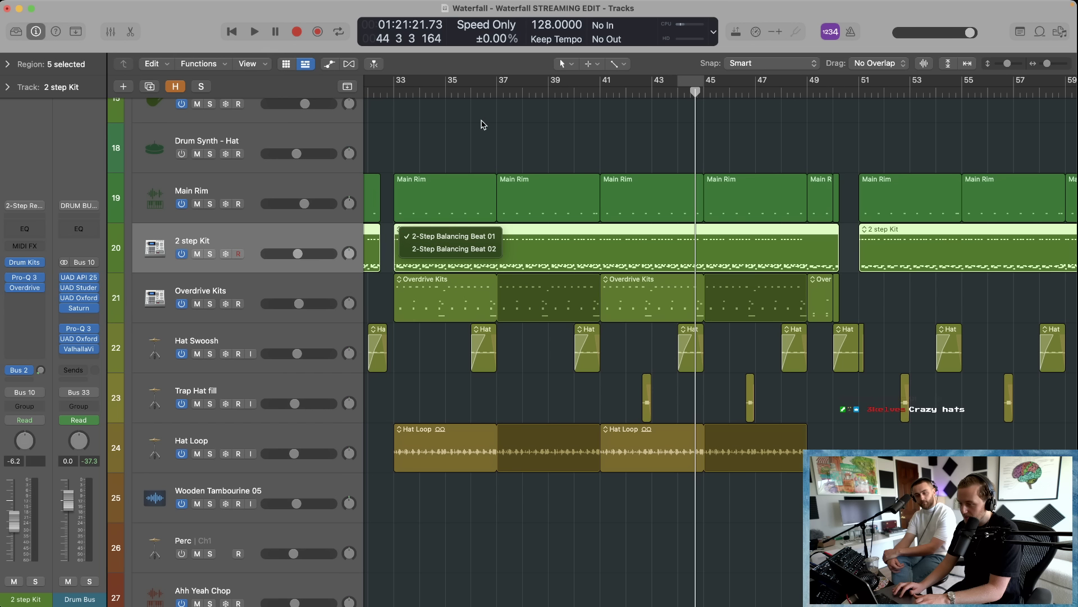
click(444, 140)
Step: Set the cycle range from bar 33 to bar 37 and solo the 2 step Kit track
drag(401, 87, 497, 91)
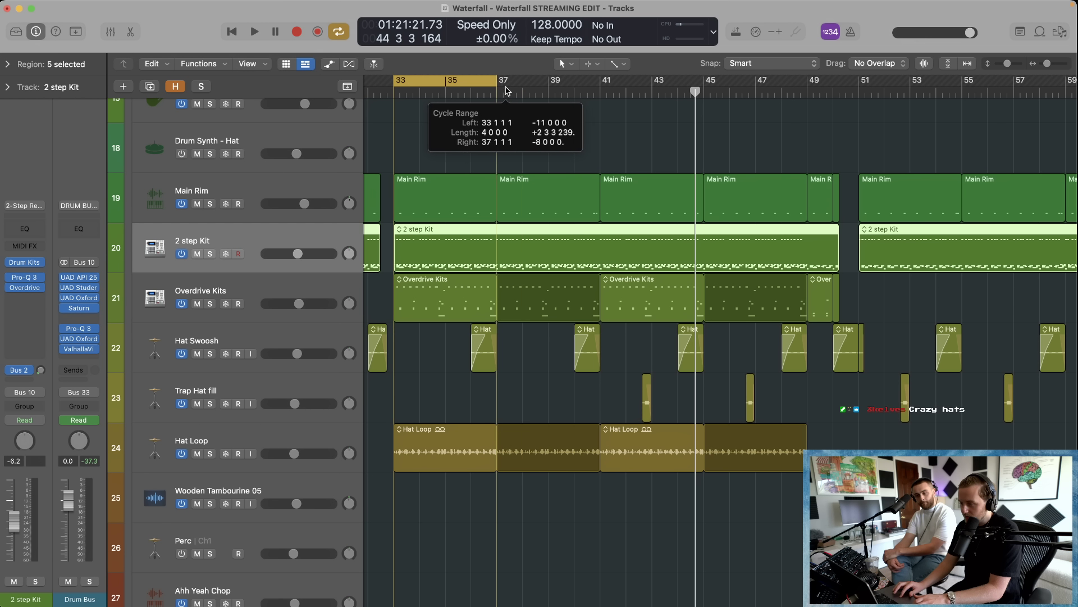
click(210, 253)
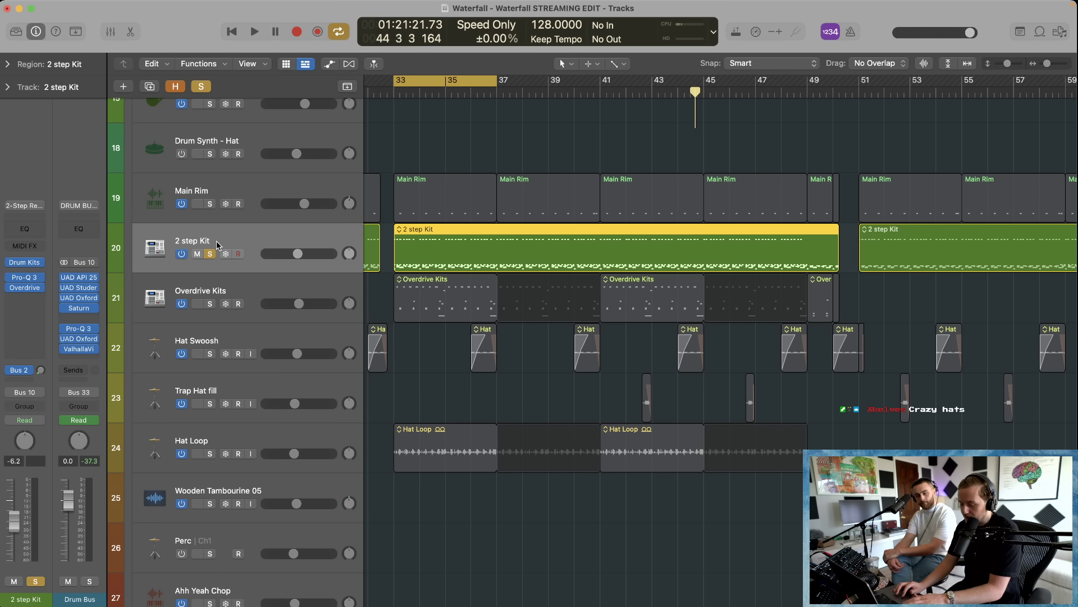
key(x)
key(x)
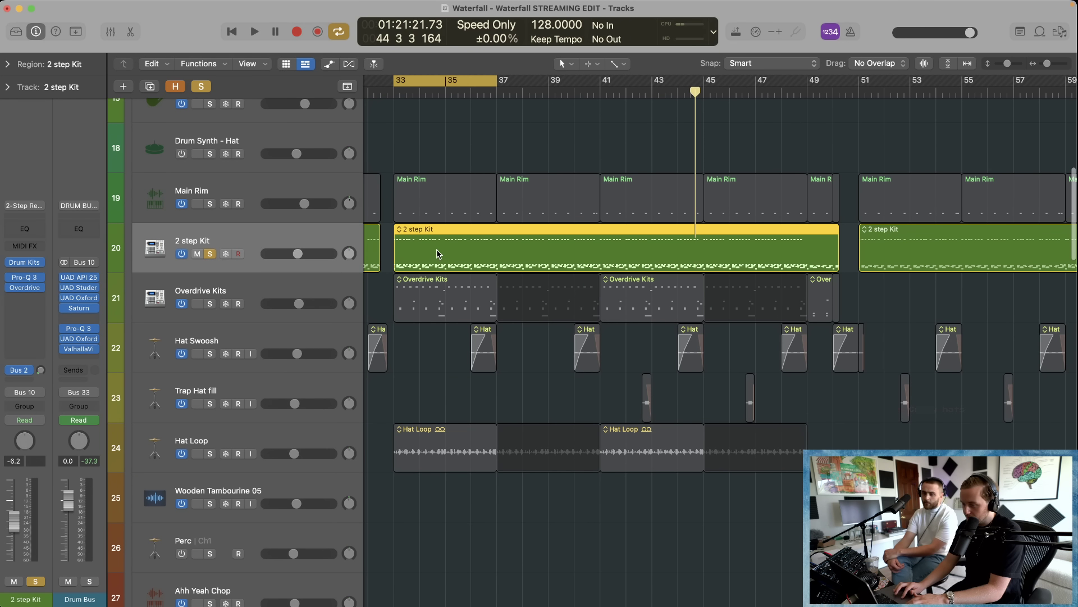
Step: Open the 2 step Kit region starting at bar 33 in the Piano Roll and examine its note pattern
key(e)
scroll(530, 422, down, 12)
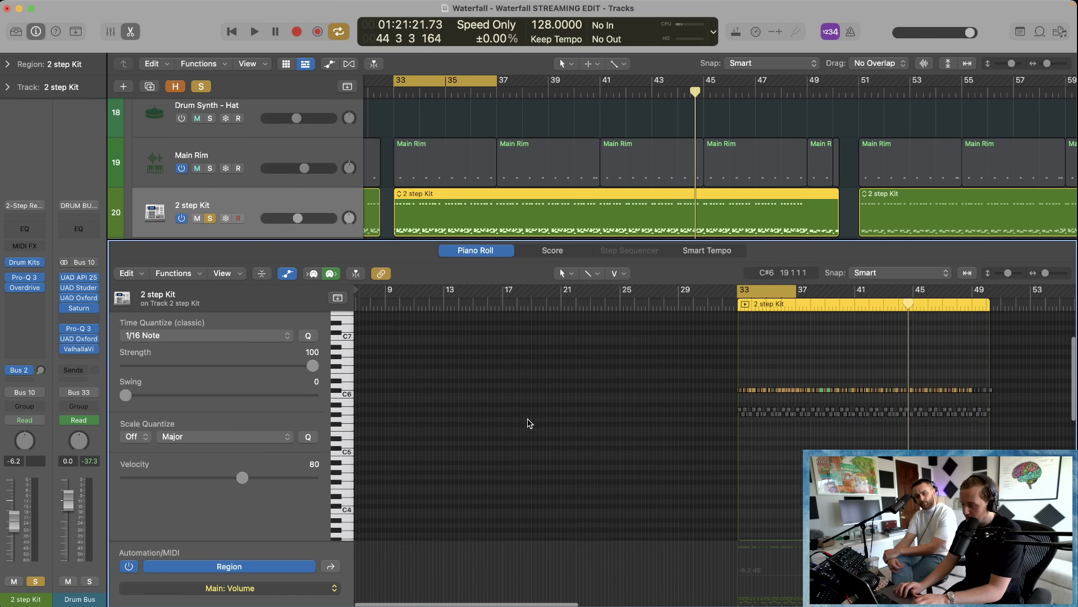
scroll(815, 358, up, 2)
key(super+Right)
key(super+Right)
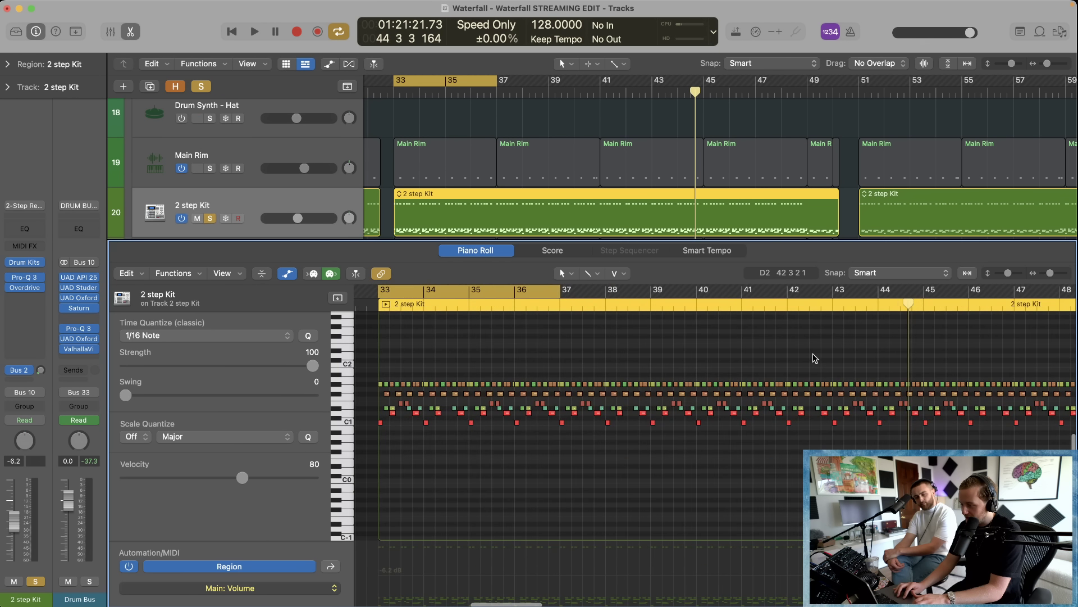
scroll(652, 408, left, 4)
scroll(652, 409, up, 4)
scroll(652, 408, up, 6)
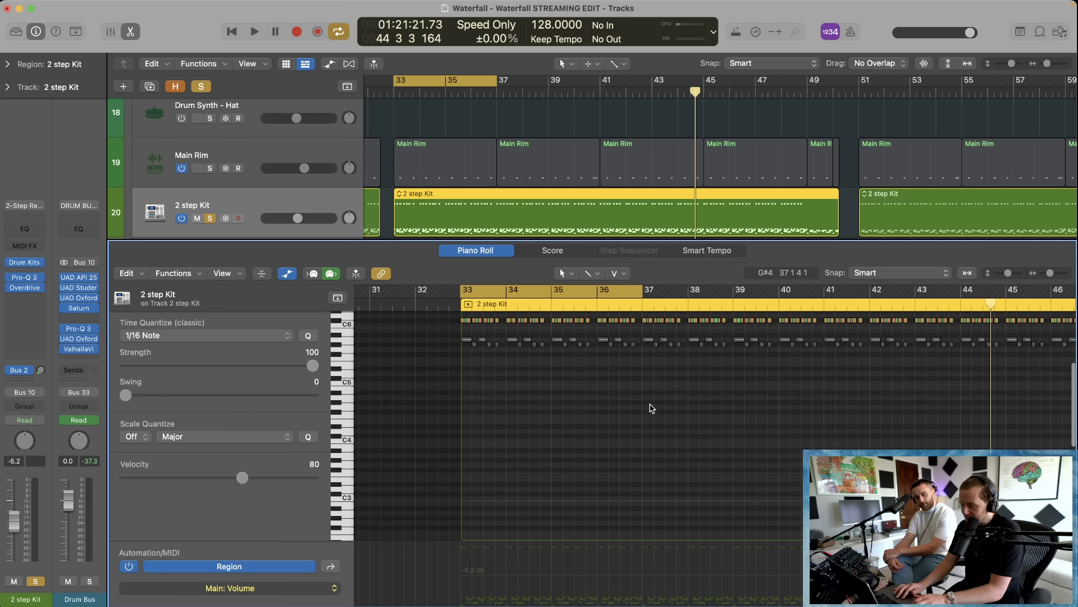
key(super+Left)
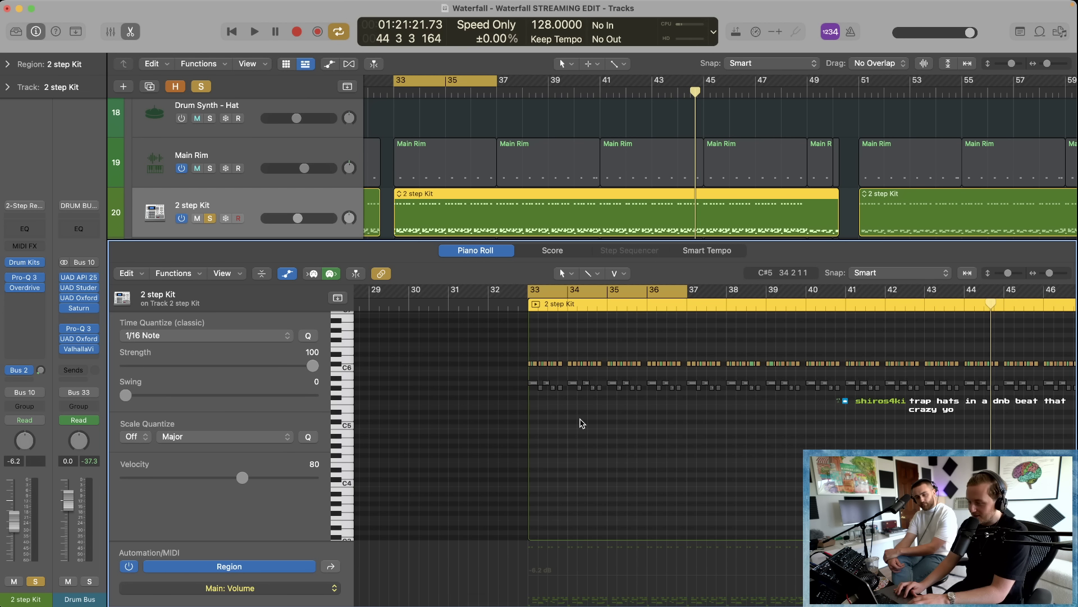
key(super+Left)
key(super+Left)
Step: Listen to the cycled 2 step Kit beat and check its channel strip in the mixer
key(space)
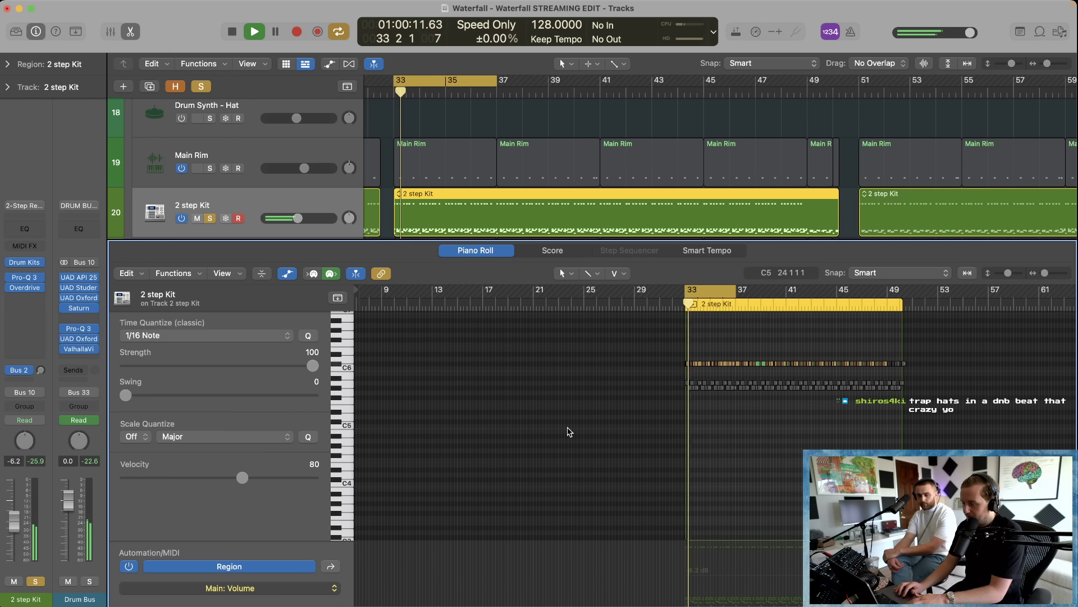
key(x)
scroll(576, 486, left, 5)
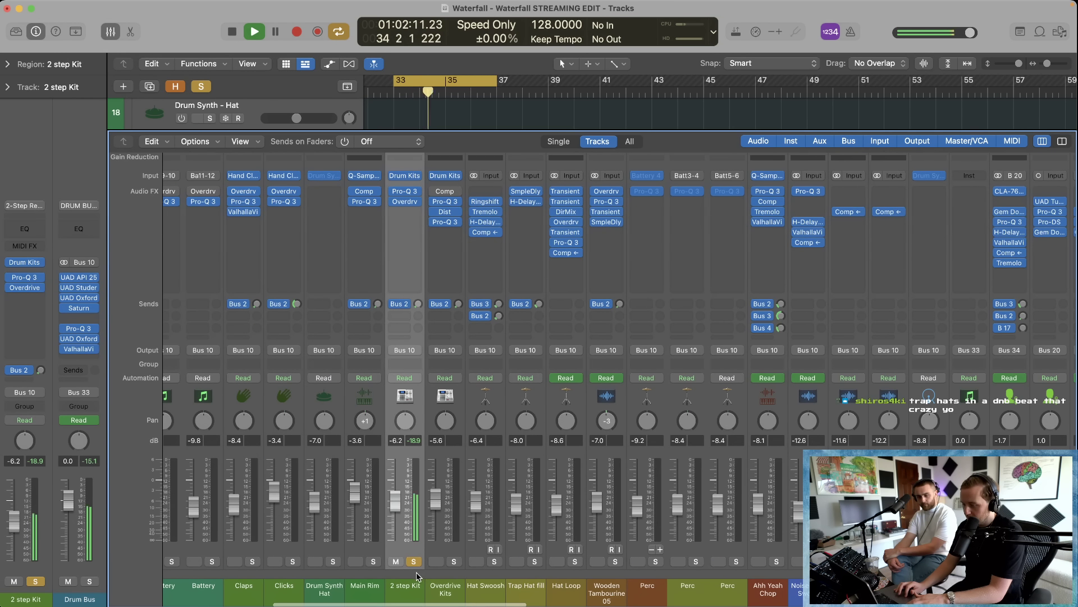
key(x)
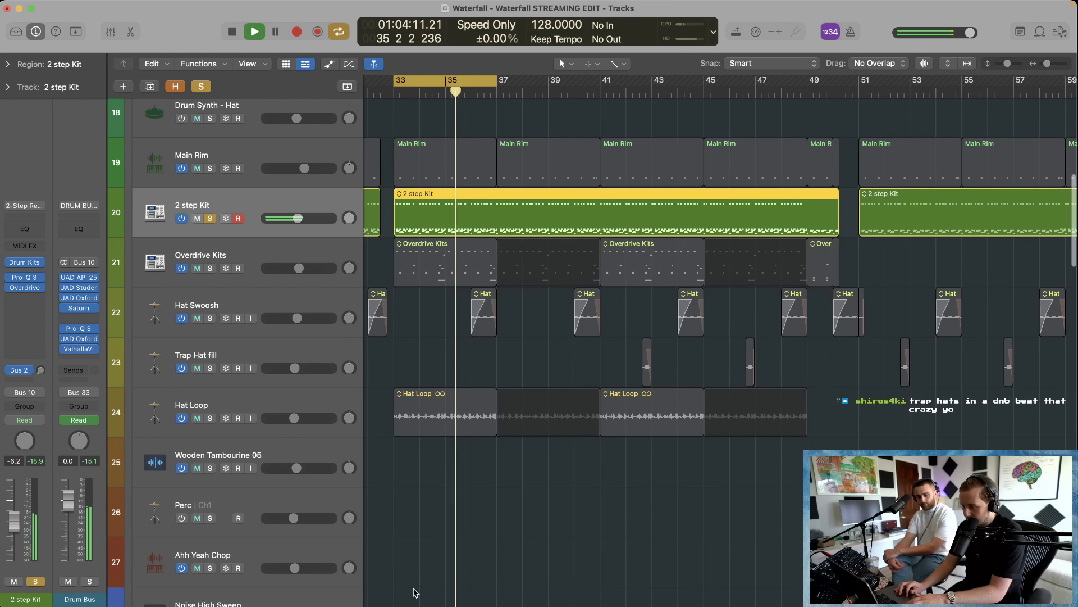
key(space)
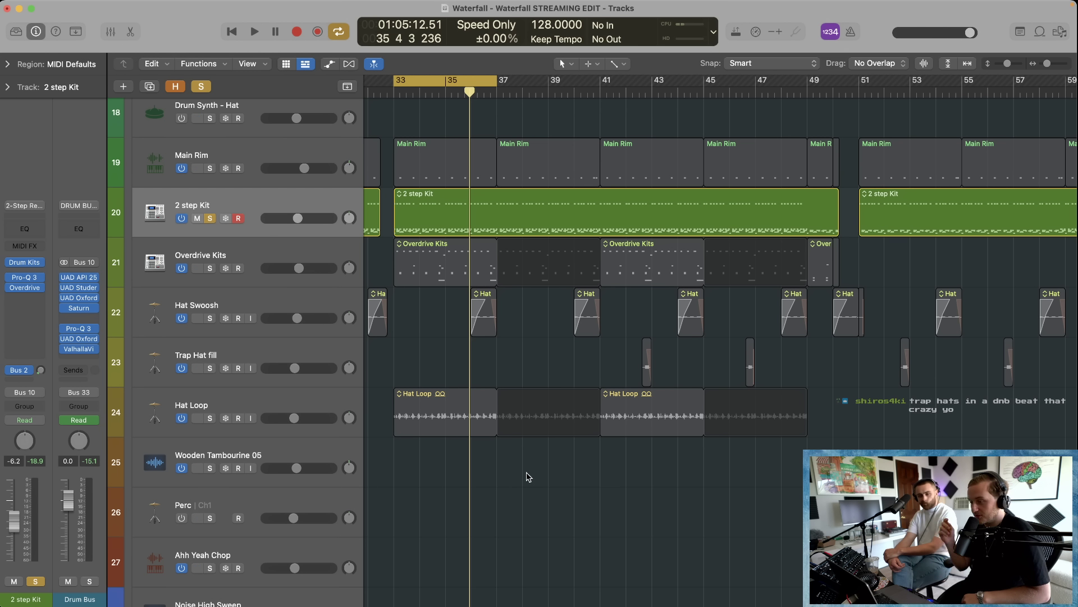
key(space)
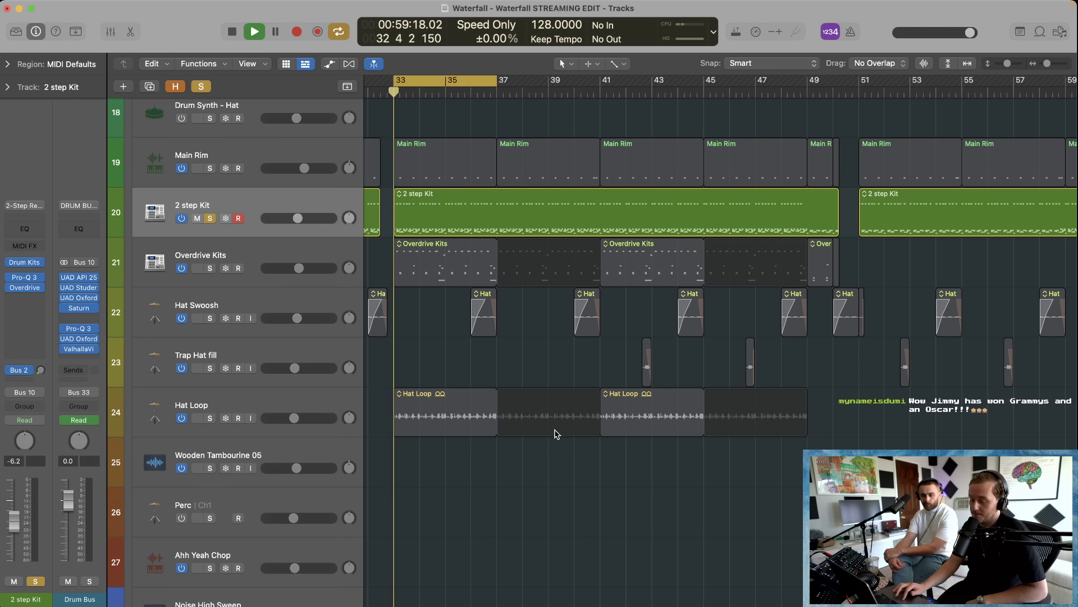
Step: Listen to the soloed 2 step Kit beat and look over its regions across the arrangement
scroll(556, 433, left, 3)
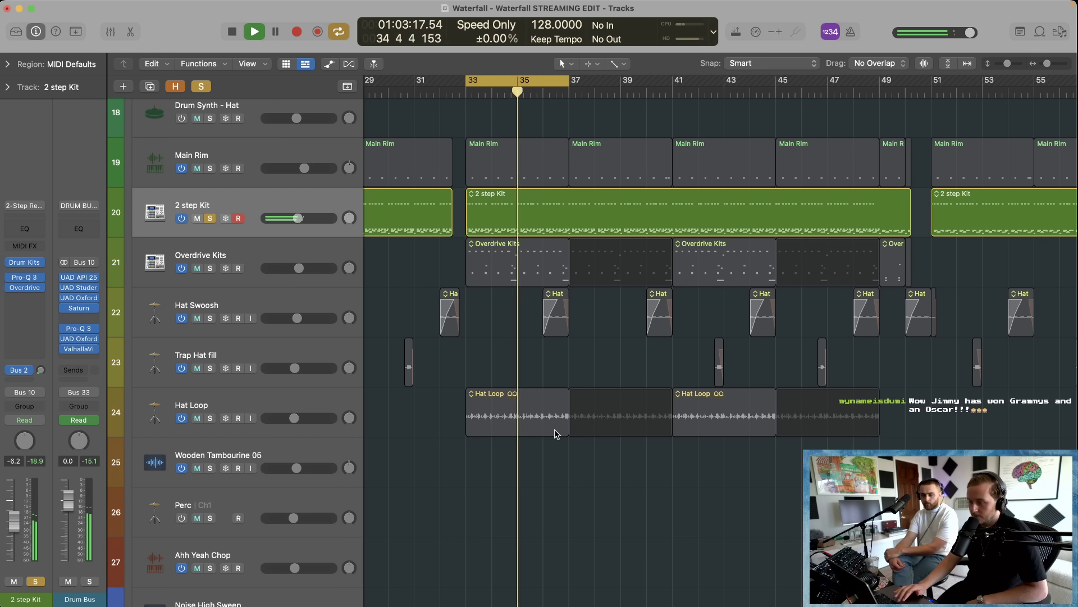
scroll(556, 434, up, 3)
key(space)
key(super+Up)
key(super+Up)
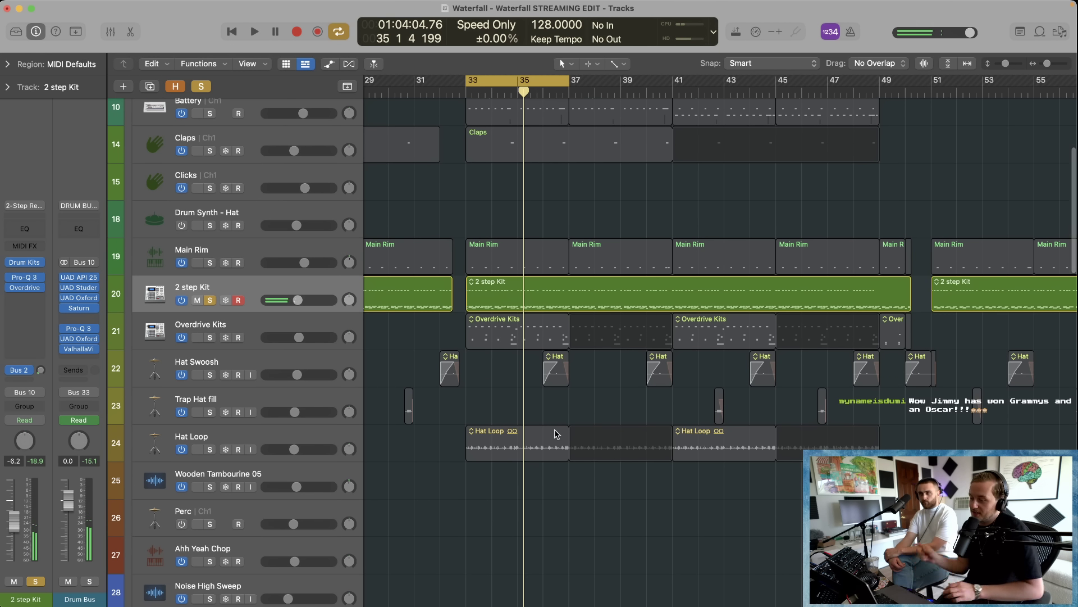
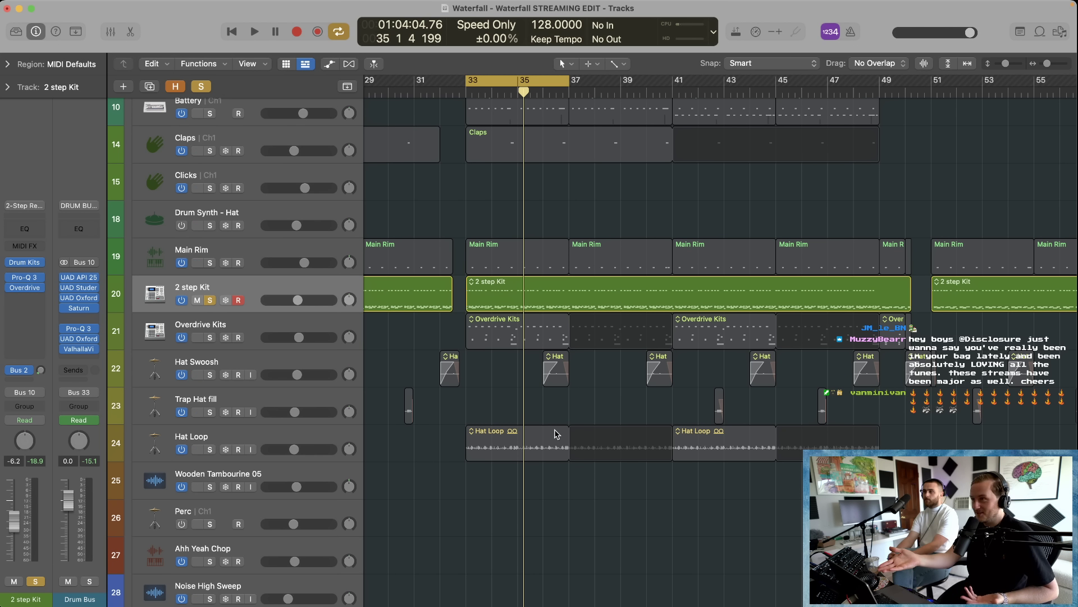
scroll(519, 410, down, 10)
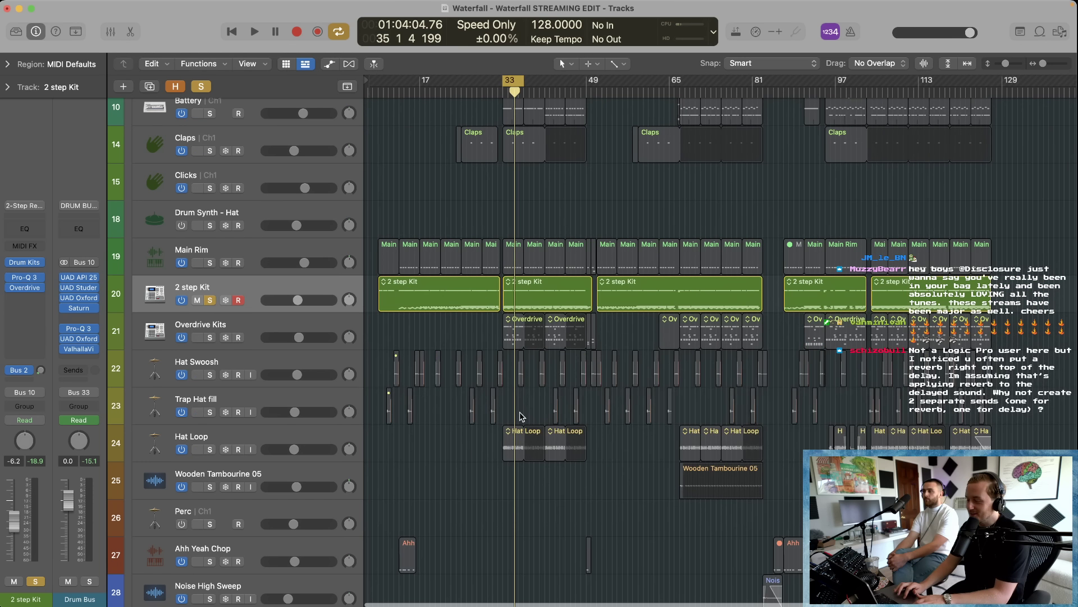
scroll(519, 411, up, 10)
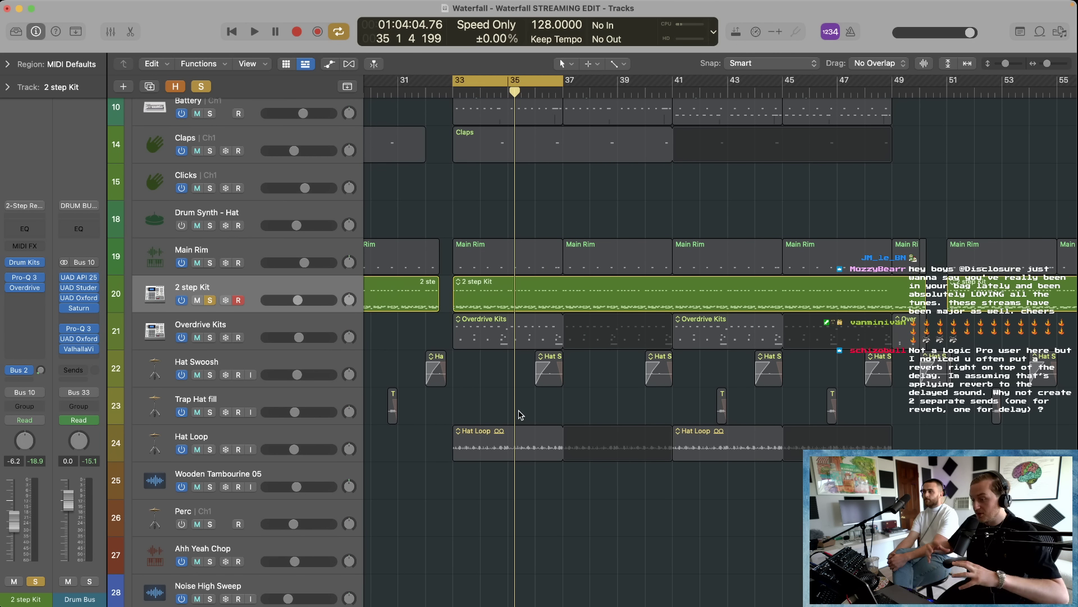
scroll(444, 364, left, 2)
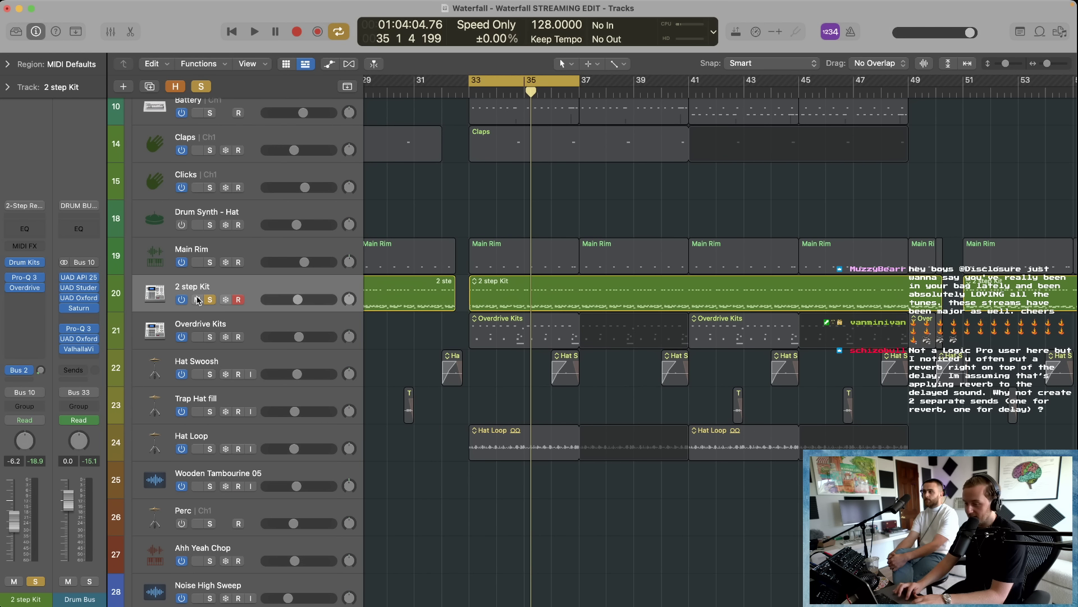
Step: Bypass all insert effects on the Drum Bus and the 2 step Kit channel, and listen to the dry kit in the cycle
drag(65, 277, 65, 349)
drag(11, 278, 10, 288)
key(space)
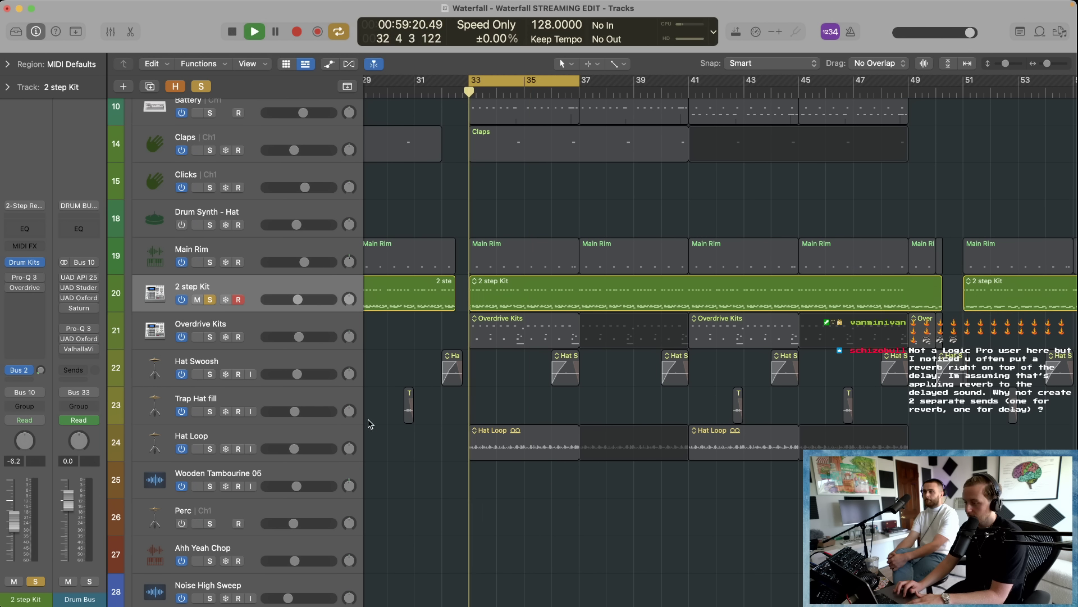
scroll(436, 432, up, 5)
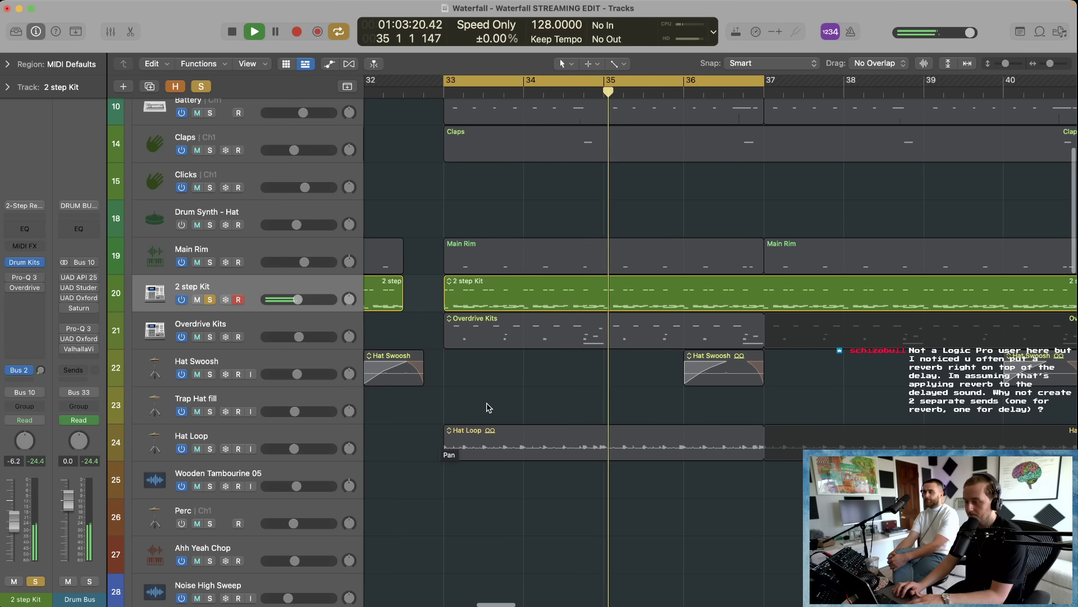
key(space)
Step: Select the Overdrive Kits track, solo it alongside 2 step Kit, and play the cycle
click(225, 325)
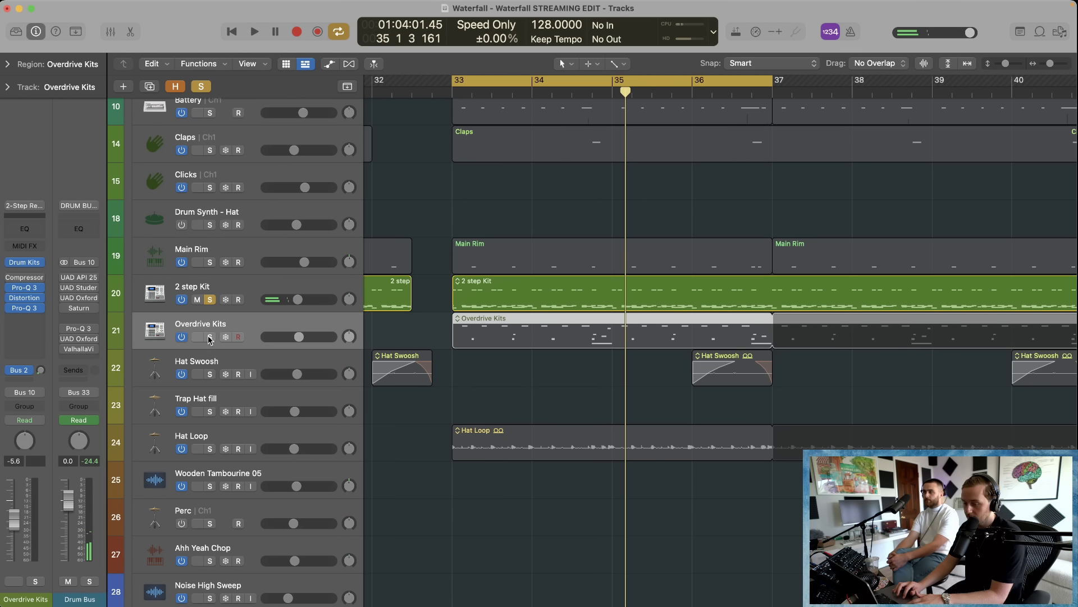
click(209, 337)
key(space)
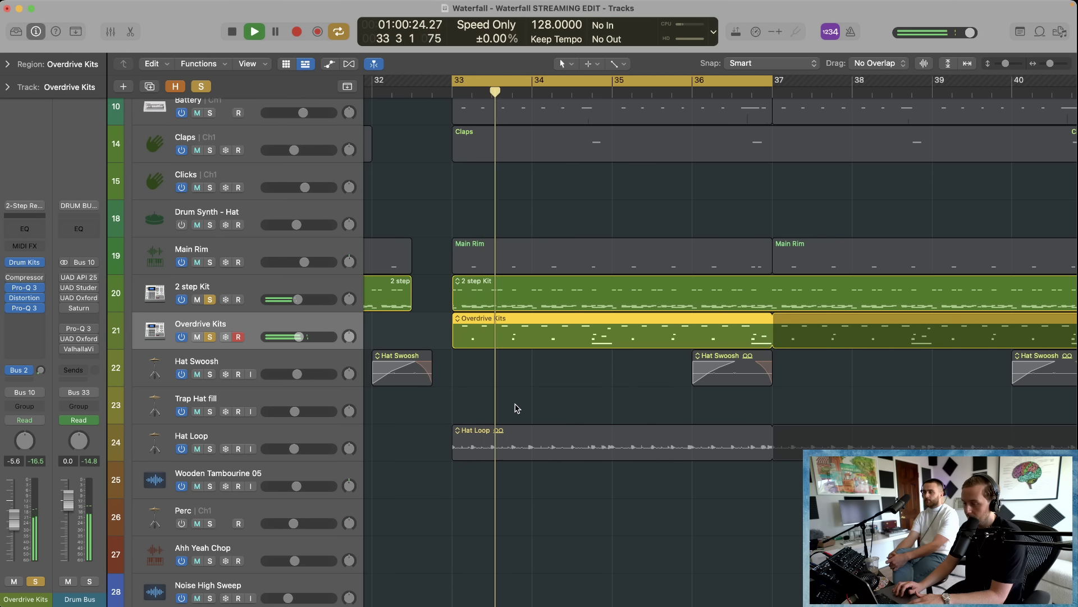
Step: Open the Overdrive Kits region in the Piano Roll and examine its notes between bars 33 and 37 during playback
key(e)
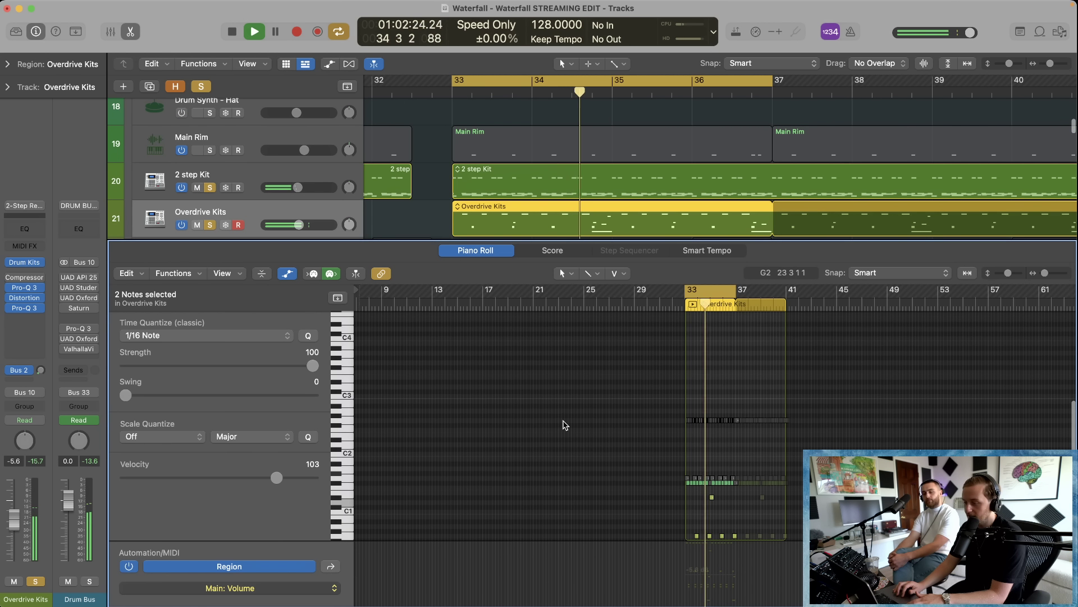
scroll(565, 425, down, 4)
key(super+Right)
key(super+Right)
key(super+Right)
key(super+Up)
key(super+Right)
key(super+Right)
key(super+Right)
key(super+Right)
key(super+Right)
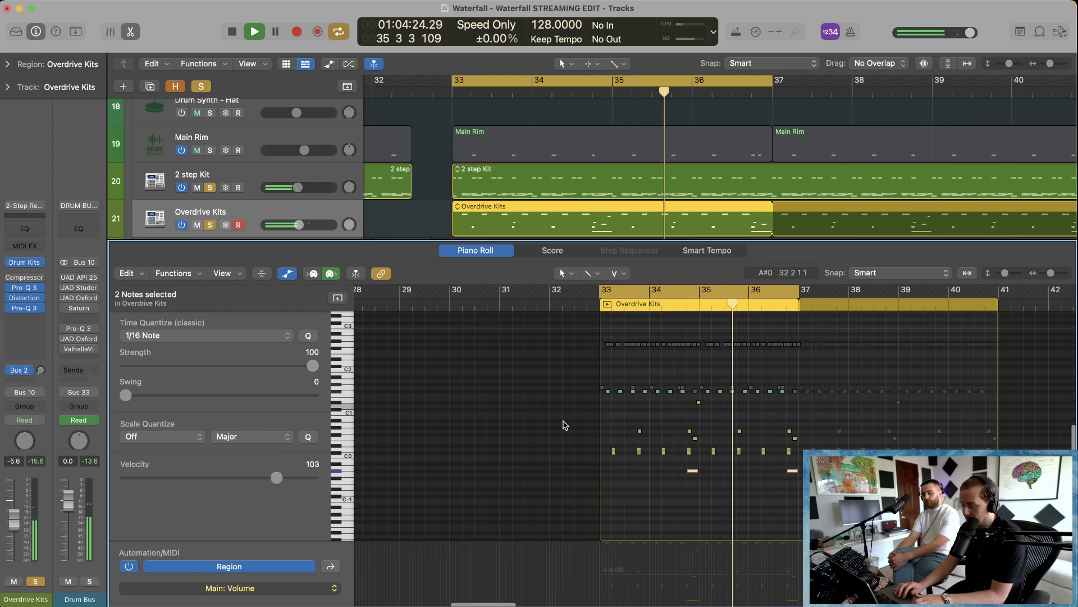
key(super+Right)
key(super+Right)
key(space)
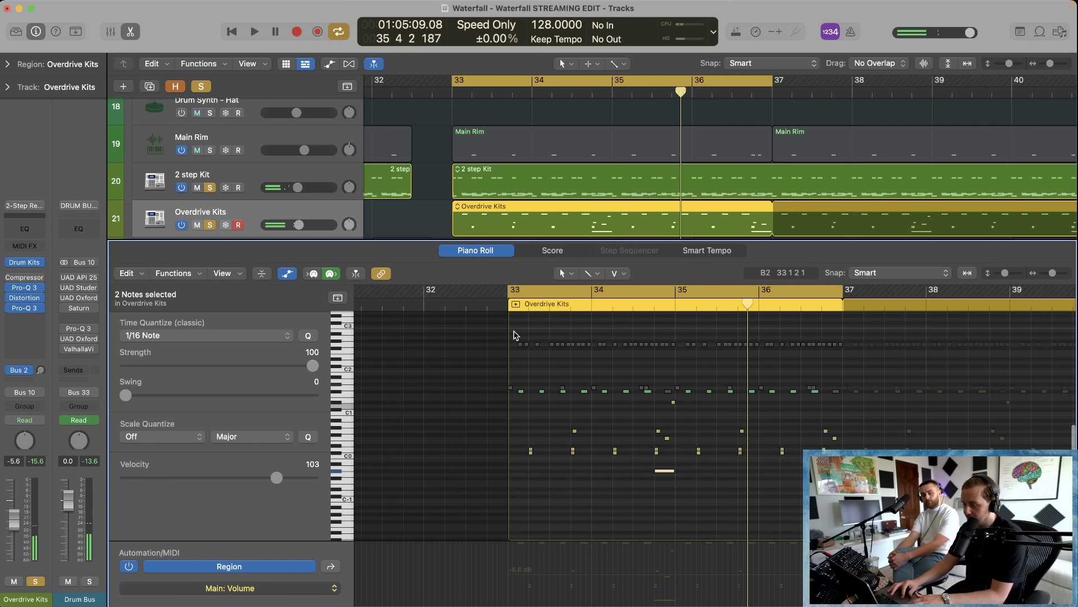
Step: Unmute the upper row of notes in the Overdrive Kits region, listen to the cycle, and mute that row again
drag(515, 335, 881, 370)
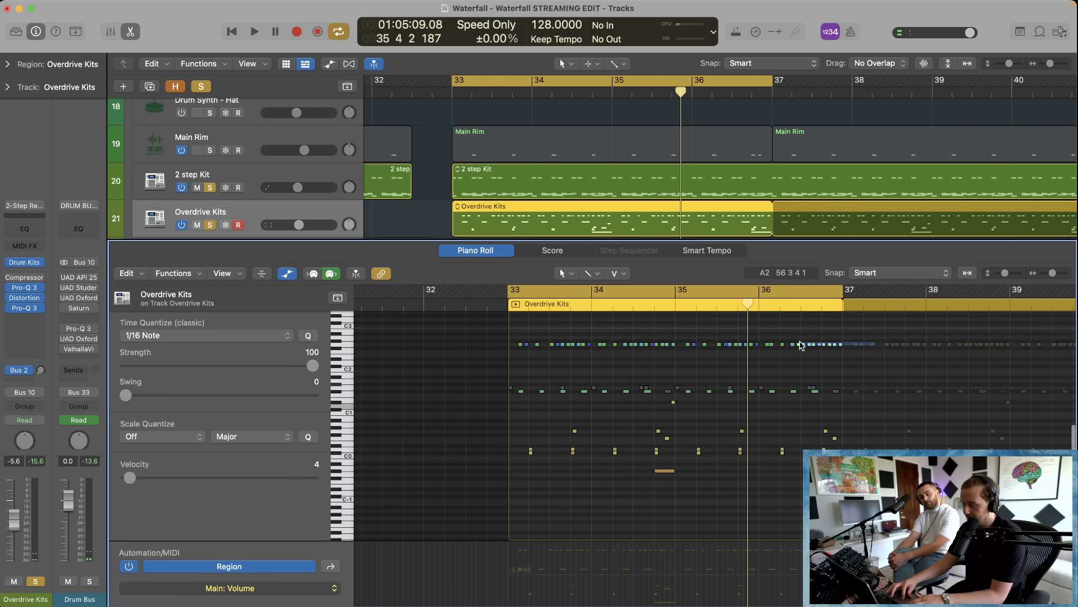
drag(802, 345, 488, 340)
key(space)
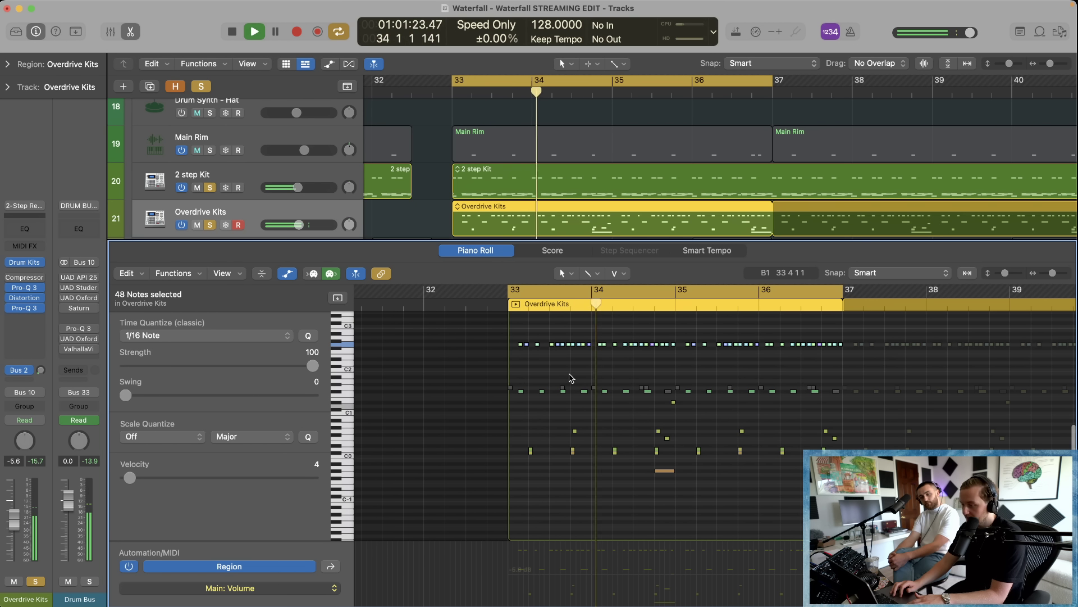
key(space)
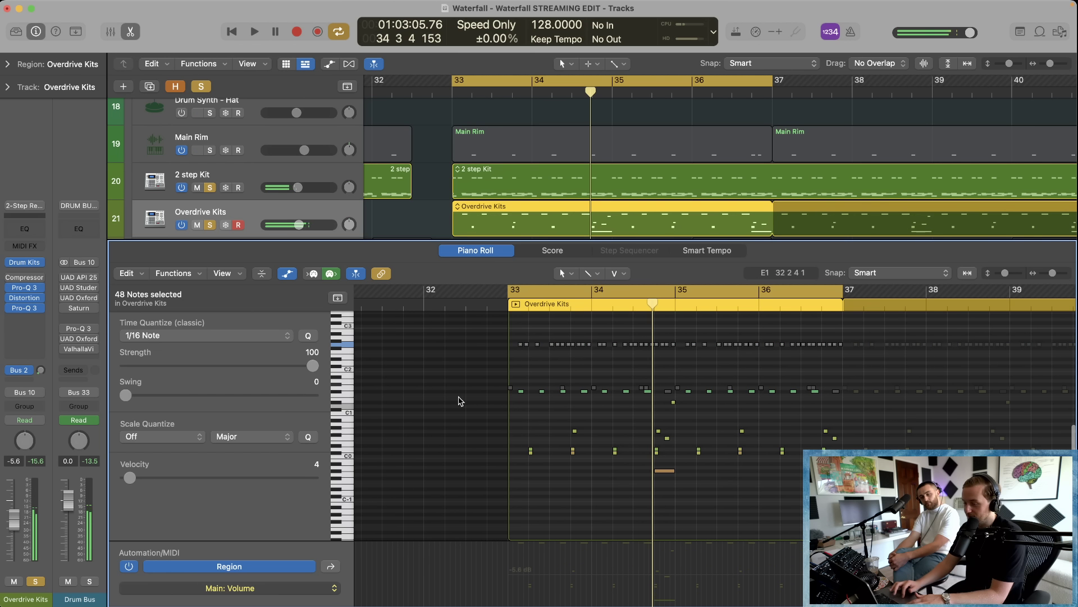
Step: Play the Overdrive Kits pattern, select the short note late in bar 33, and listen from just before it
key(space)
key(z)
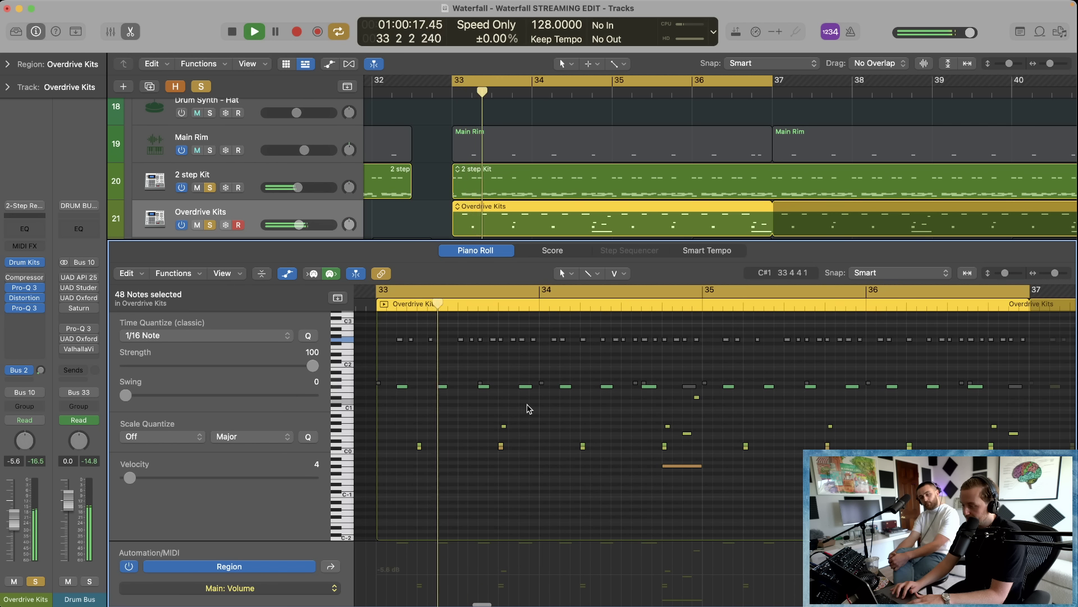
key(space)
click(497, 427)
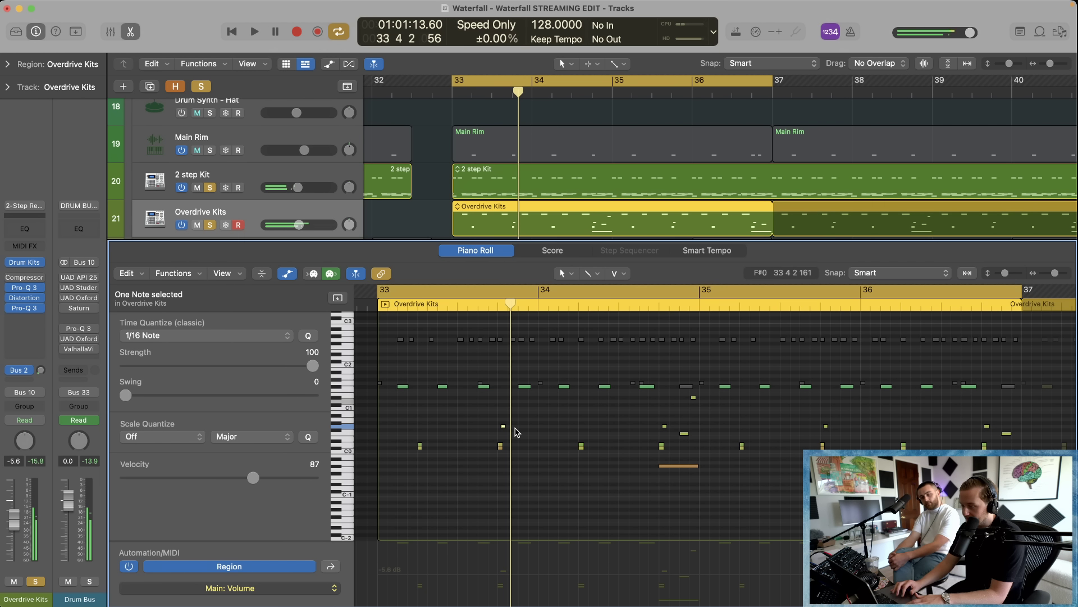
scroll(500, 430, up, 3)
click(442, 310)
key(space)
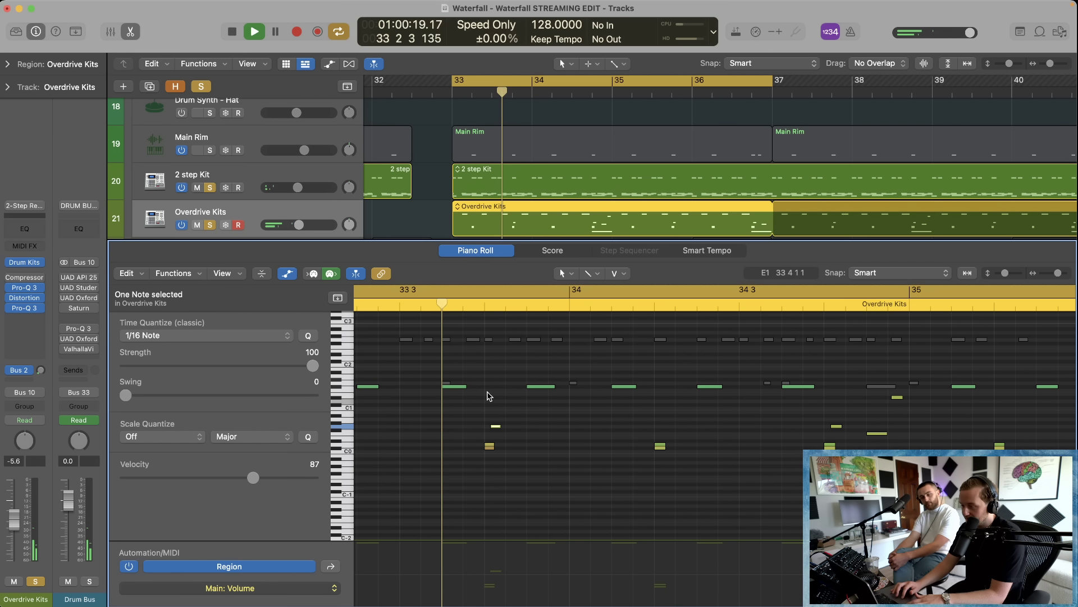
key(space)
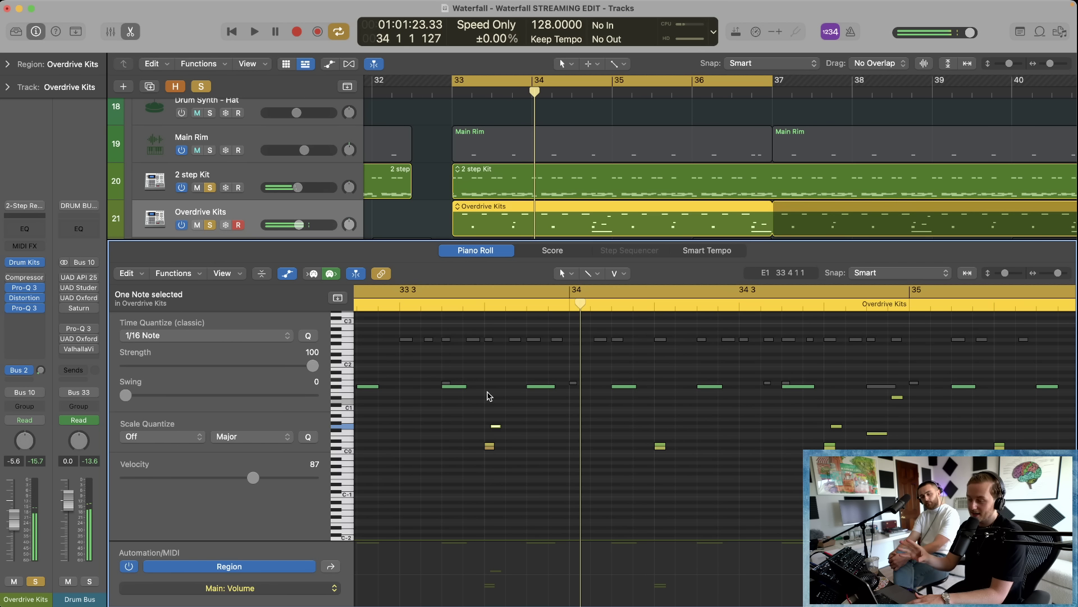
Step: Select the long low note just before bar 35 and listen to the extra hits around it from bar 34
scroll(489, 396, right, 5)
key(space)
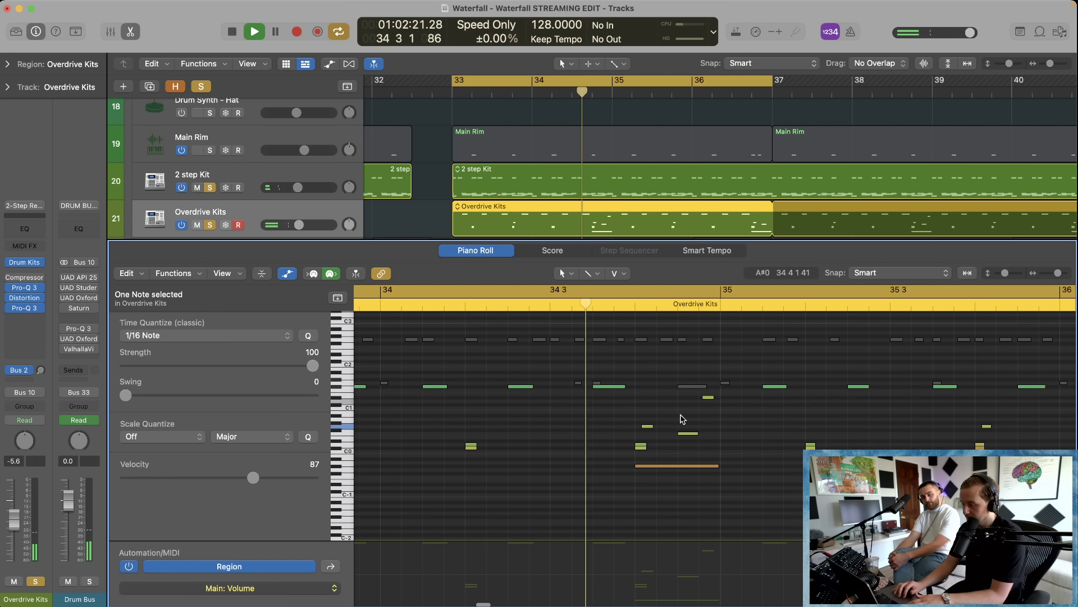
key(space)
scroll(707, 449, down, 2)
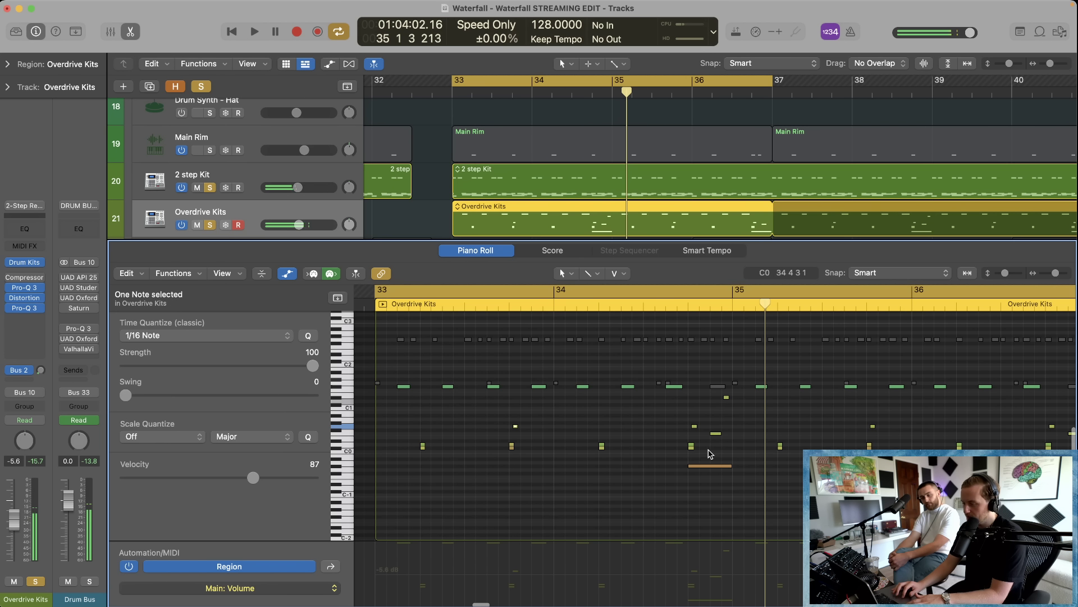
drag(728, 398, 728, 399)
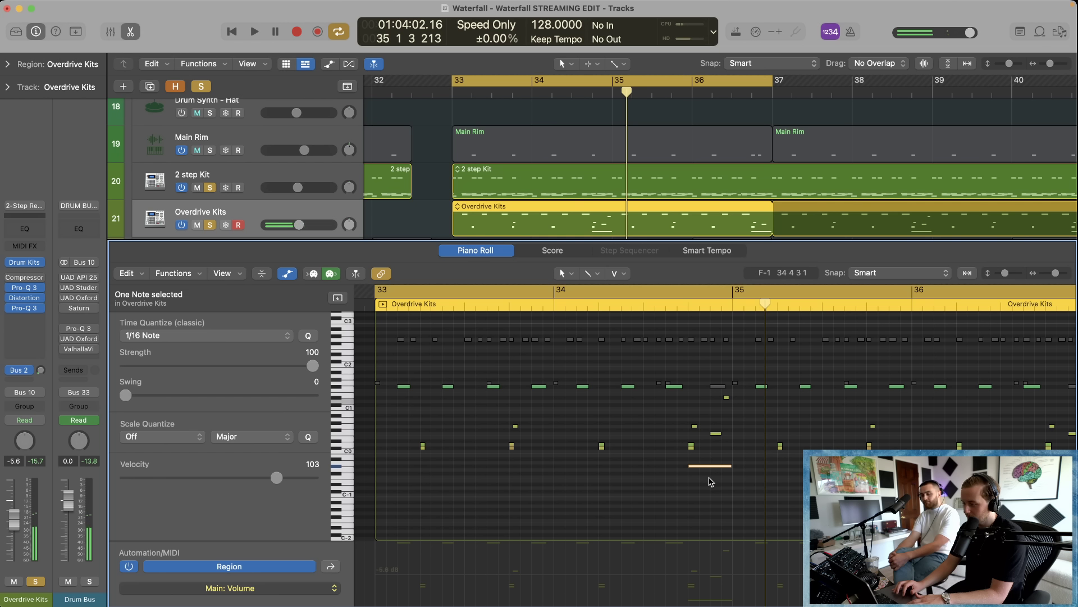
click(612, 304)
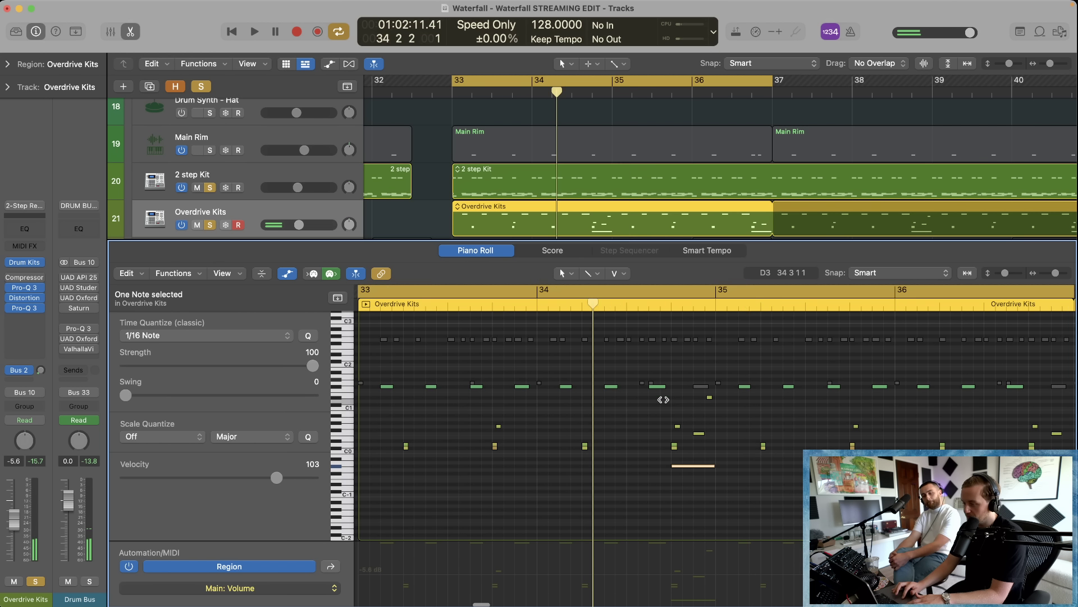
key(space)
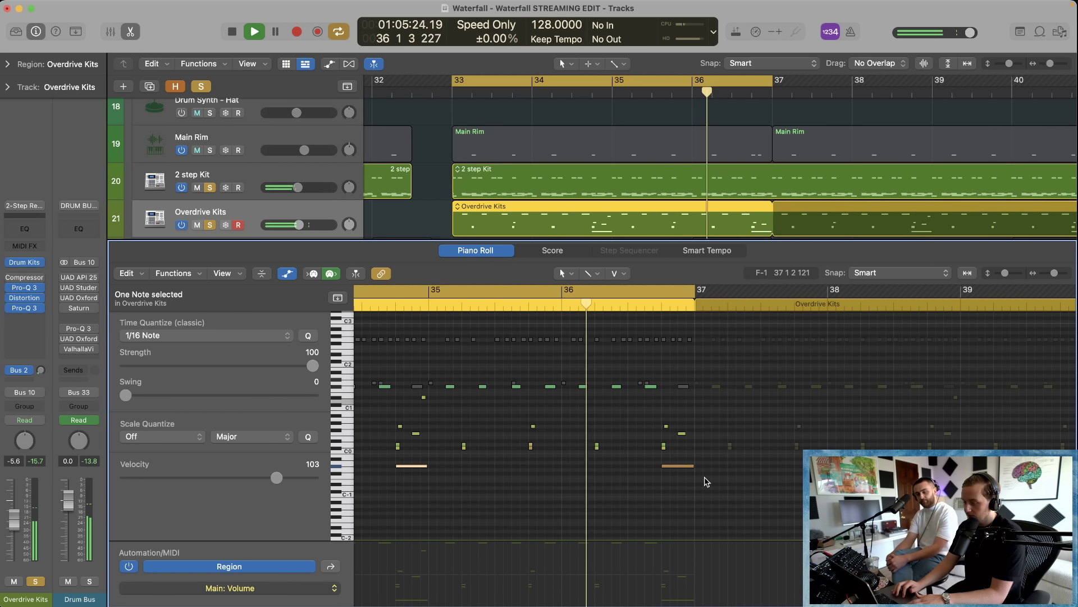
Step: Stop playback, close the Piano Roll, and look over all the drum tracks around the cycled section
key(x)
key(space)
key(x)
scroll(570, 368, up, 3)
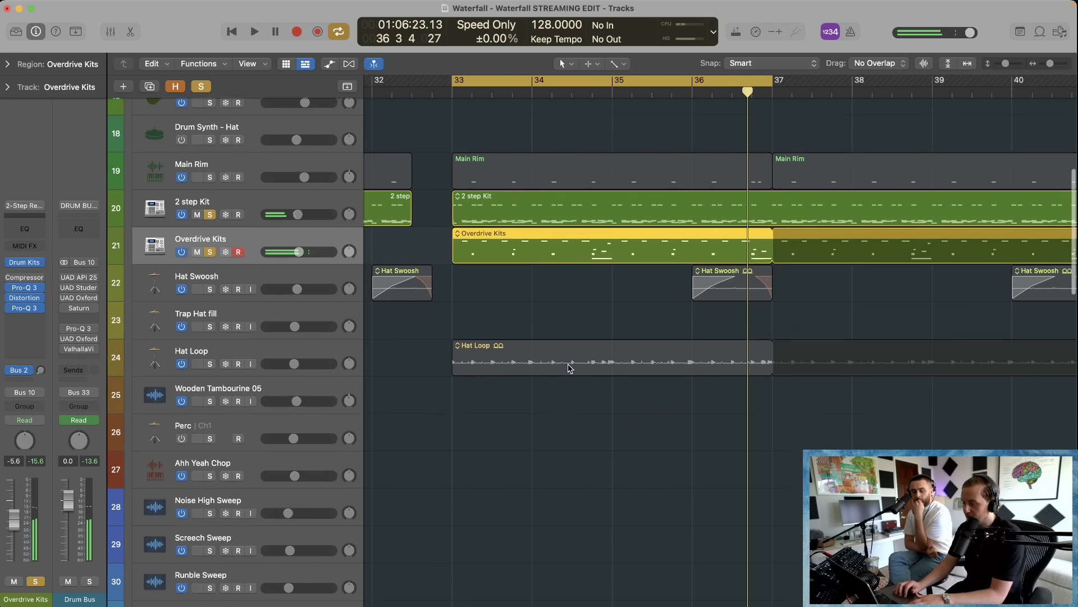
key(super+Left)
key(super+Left)
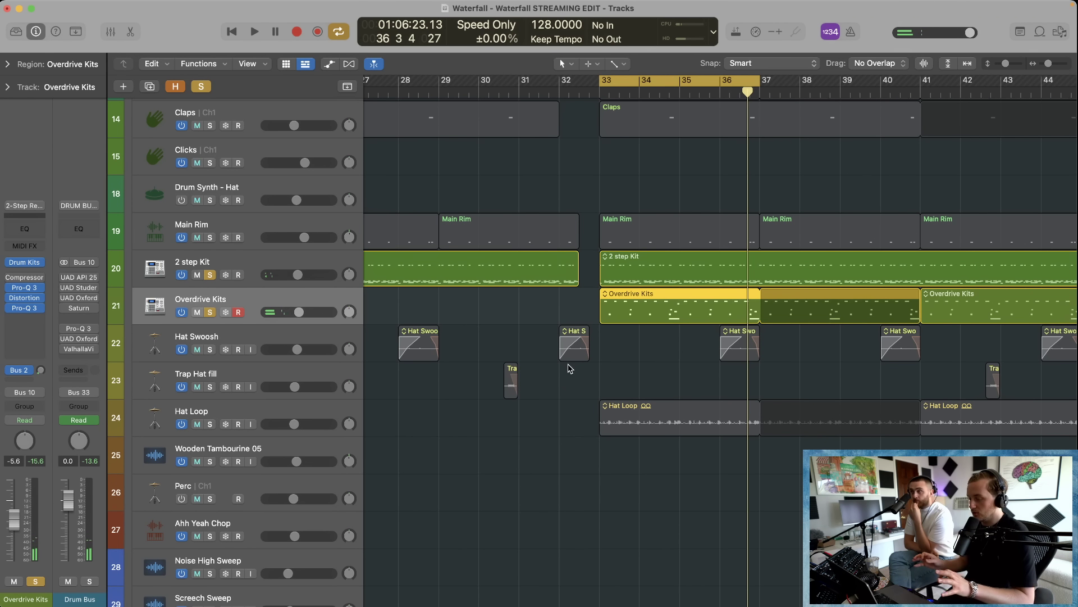
scroll(569, 368, up, 3)
key(super+Up)
key(super+Up)
key(super+Up)
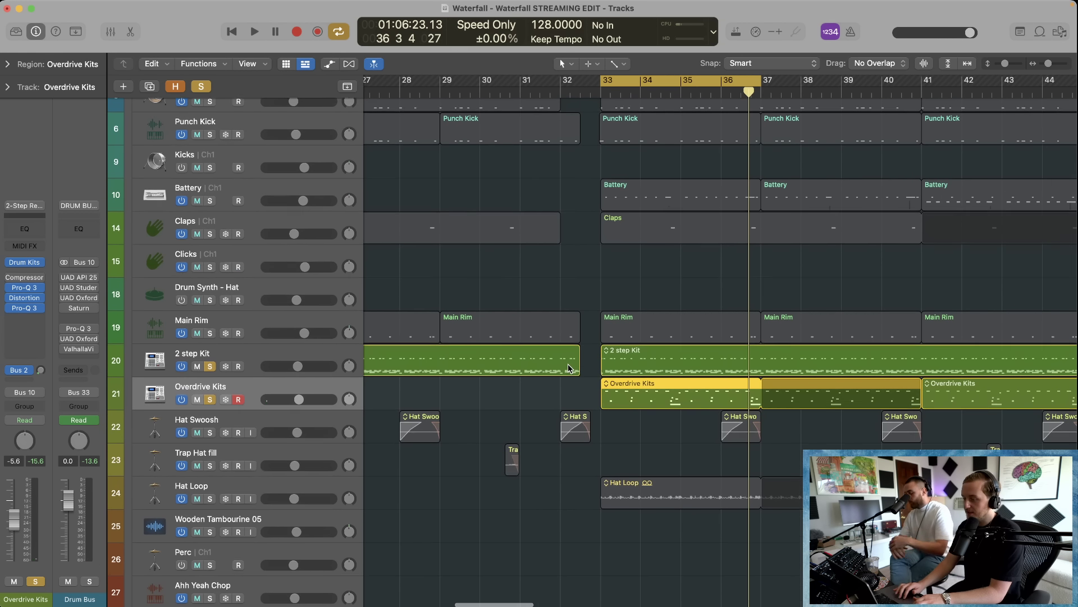
scroll(650, 452, right, 2)
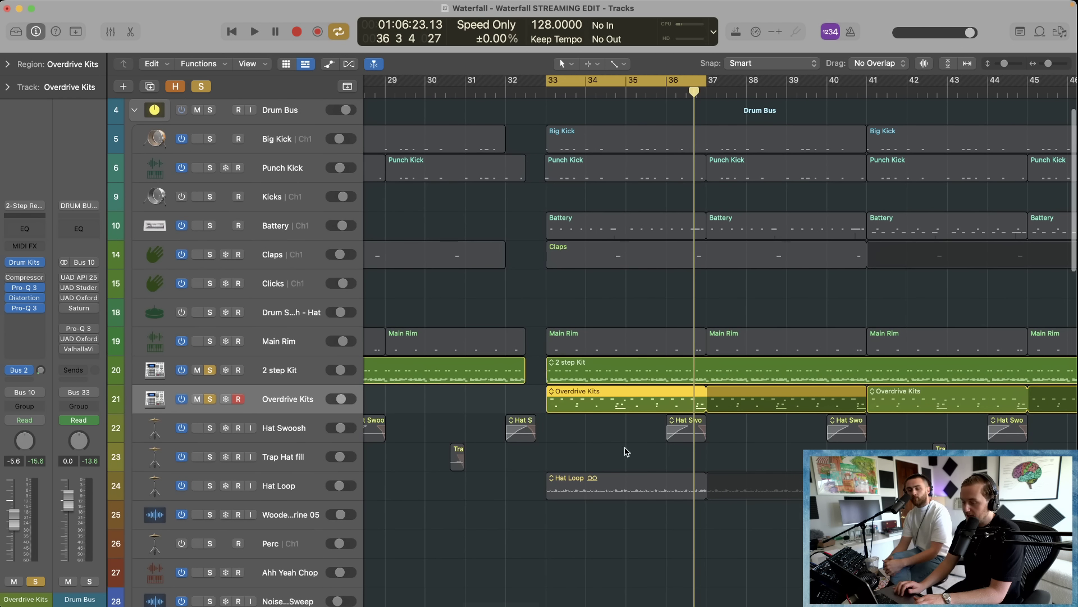
Step: Solo Hat Loop with the two kits and play the cycle, briefly unsoloing 2 step Kit and Overdrive Kits to hear the loop alone
click(210, 486)
key(space)
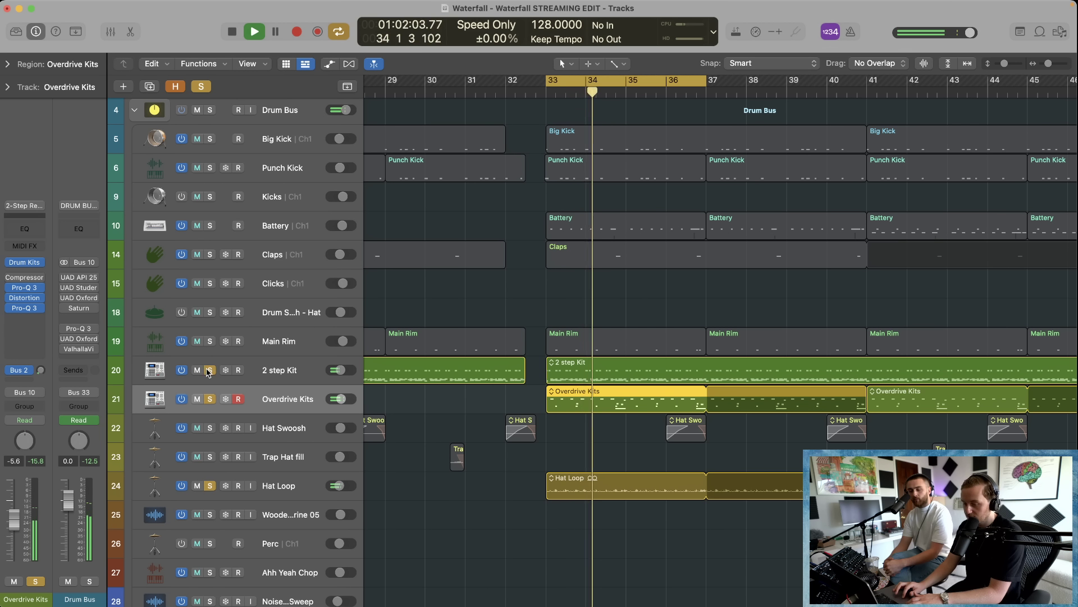
drag(210, 372, 209, 401)
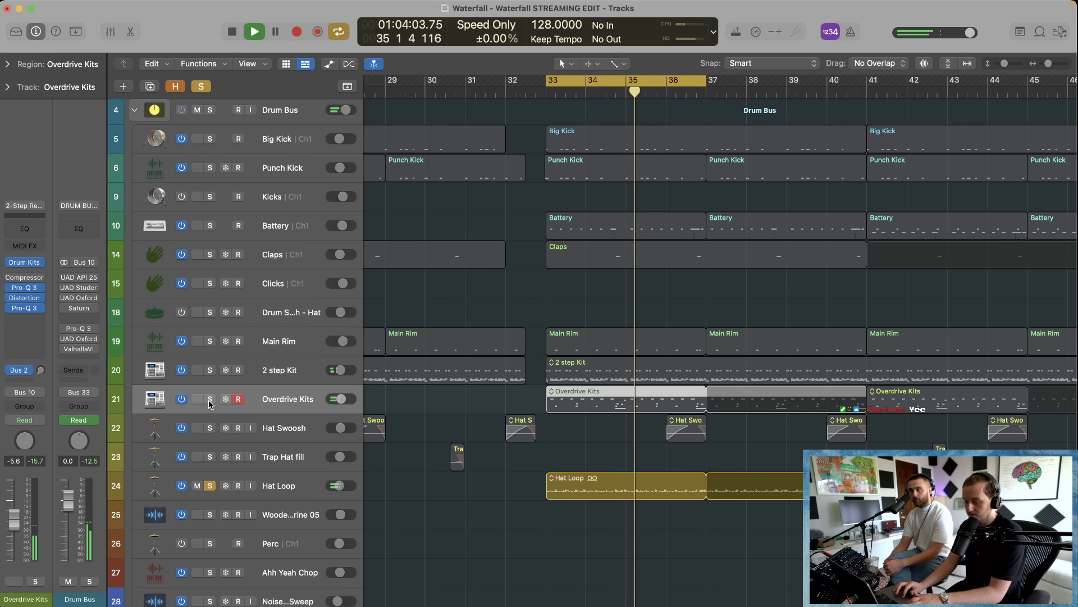
click(210, 399)
click(210, 372)
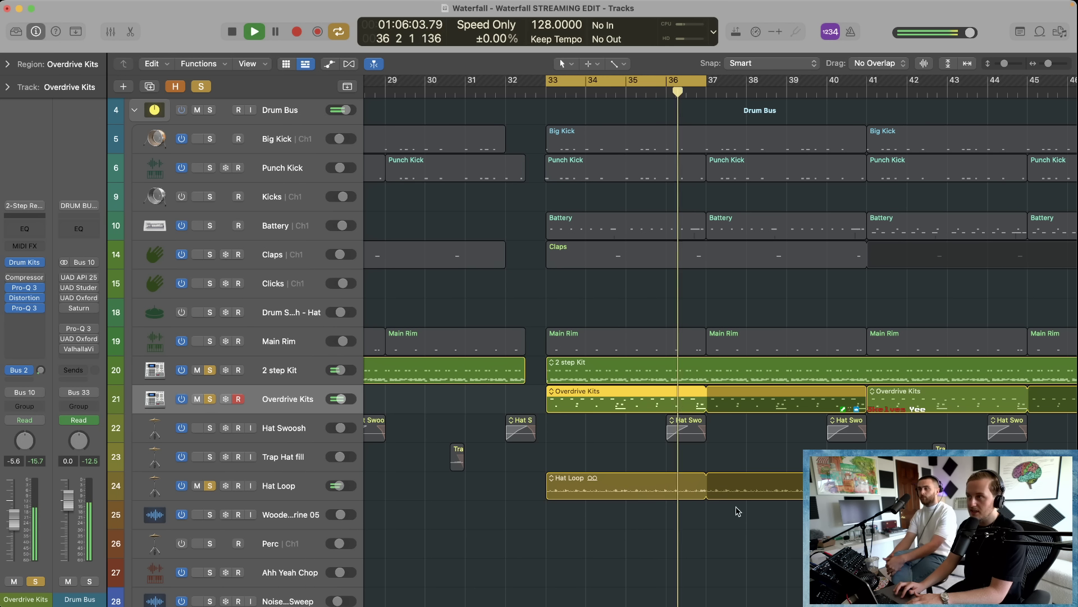
key(space)
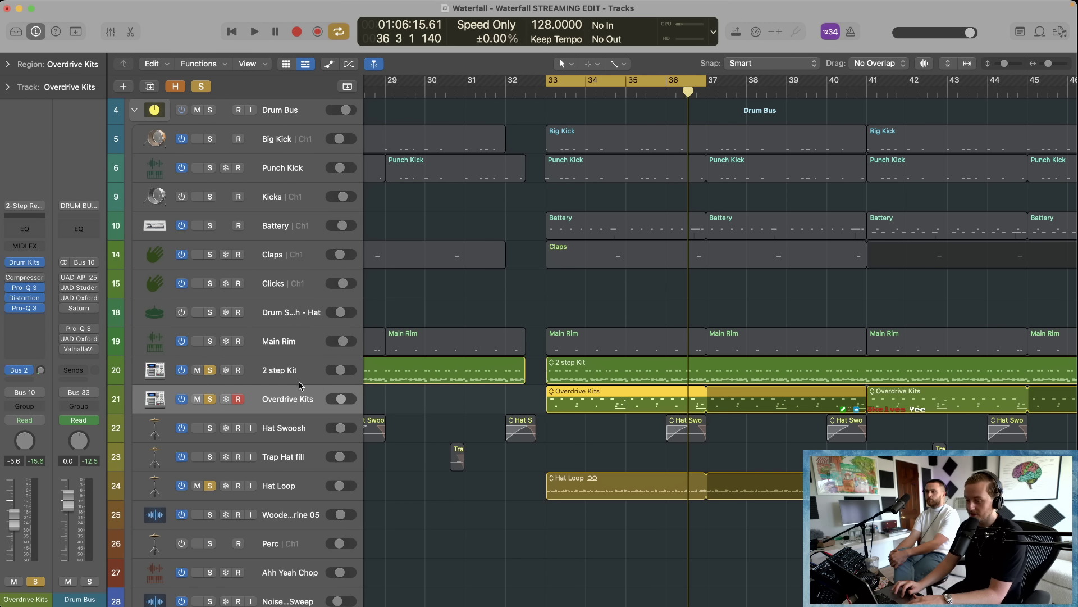
Step: Resume playing the cycle and add the Hat Swoosh track to the solo
key(space)
scroll(402, 460, down, 2)
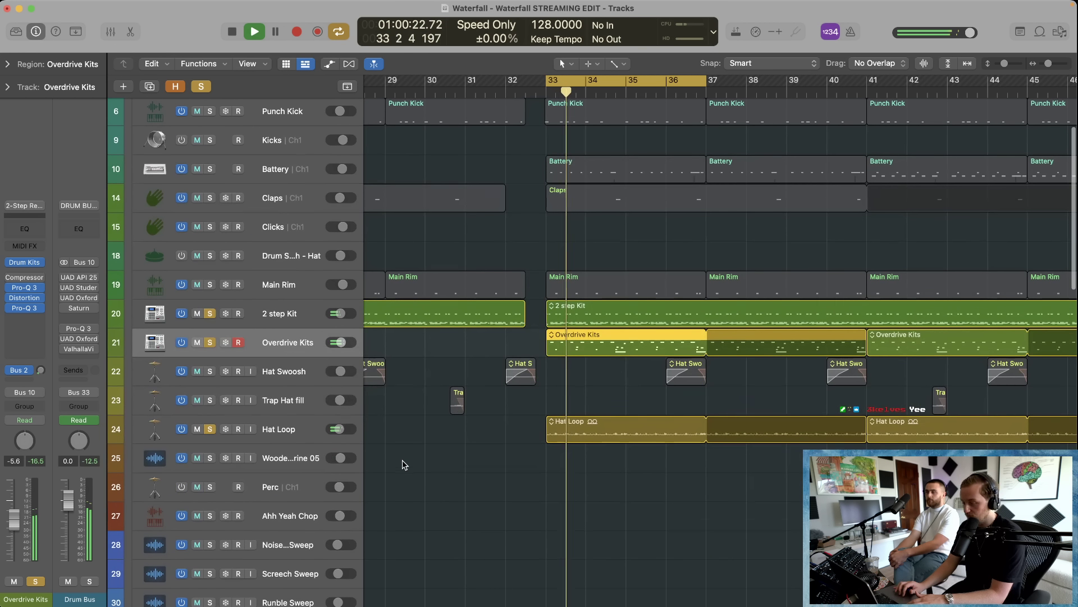
click(210, 371)
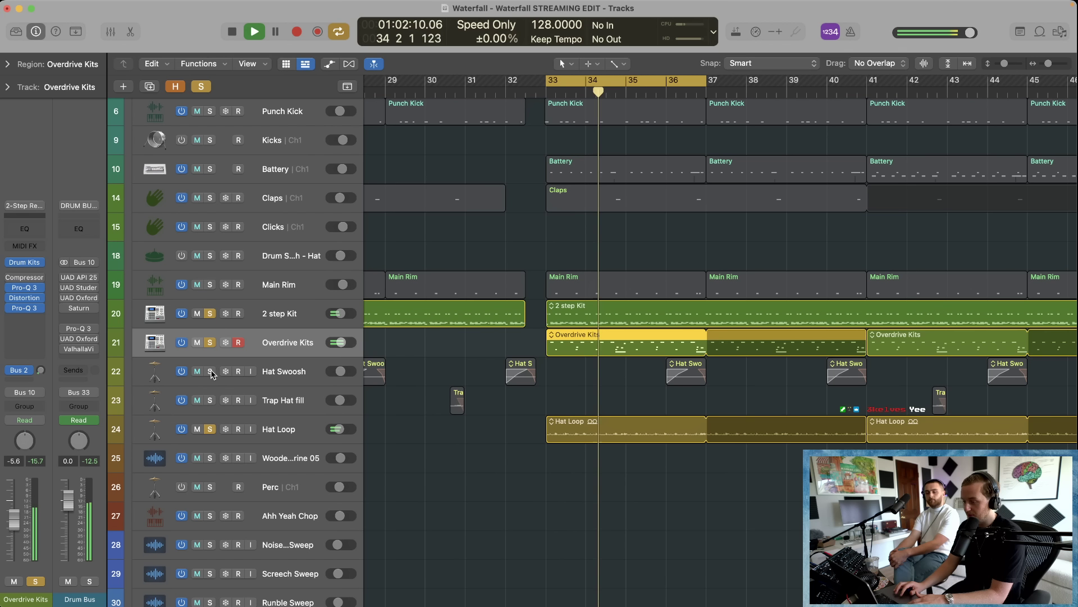
Step: Add the Trap Hat fill and Main Rim tracks to the solo and select Main Rim while the cycle plays
click(210, 400)
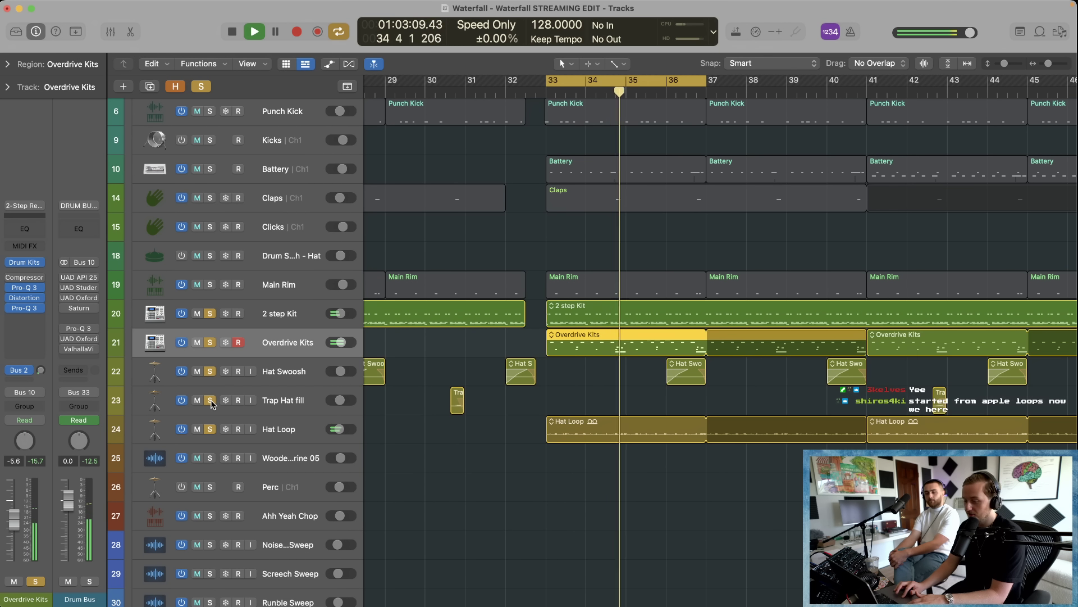
click(210, 284)
click(272, 288)
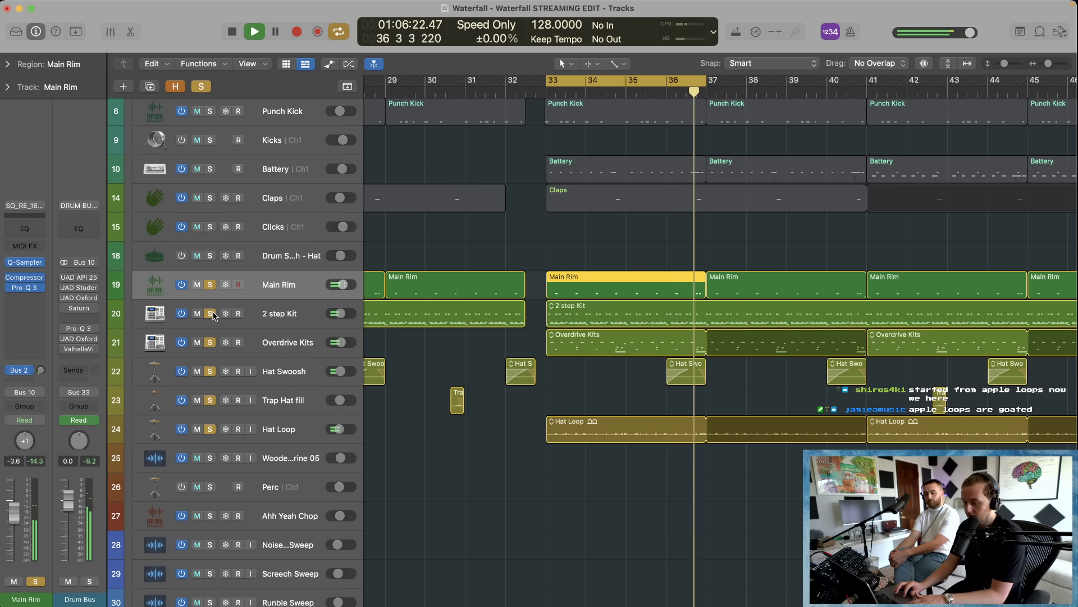
Step: Unsolo the two kits and all the hat tracks to hear only Main Rim, and stop playback
click(210, 314)
drag(209, 396, 210, 429)
drag(559, 269, 774, 435)
scroll(597, 317, up, 2)
key(super+Left)
key(super+Left)
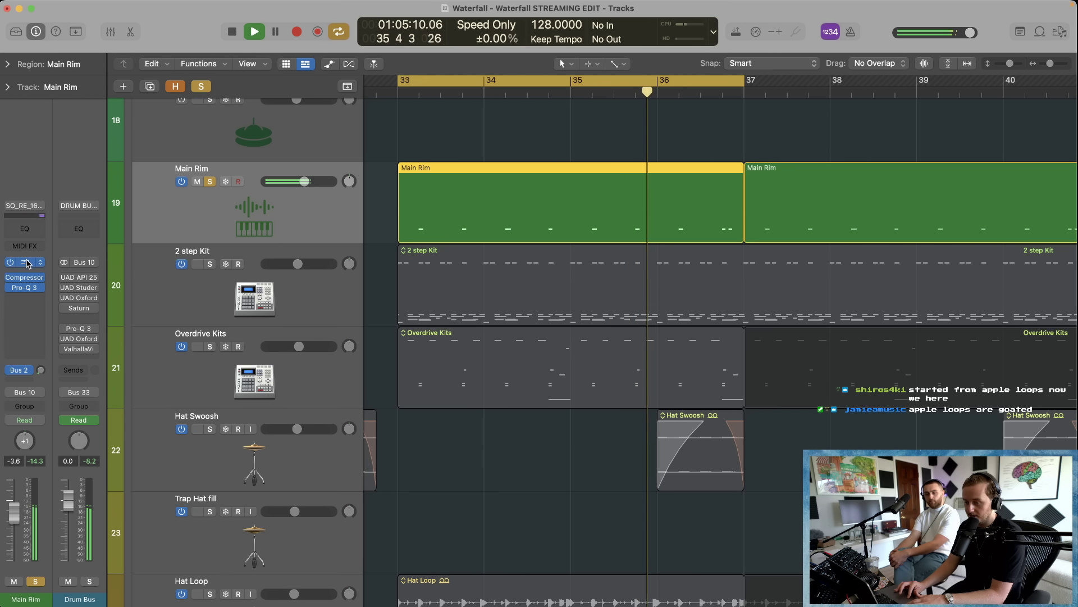
key(space)
scroll(204, 279, up, 5)
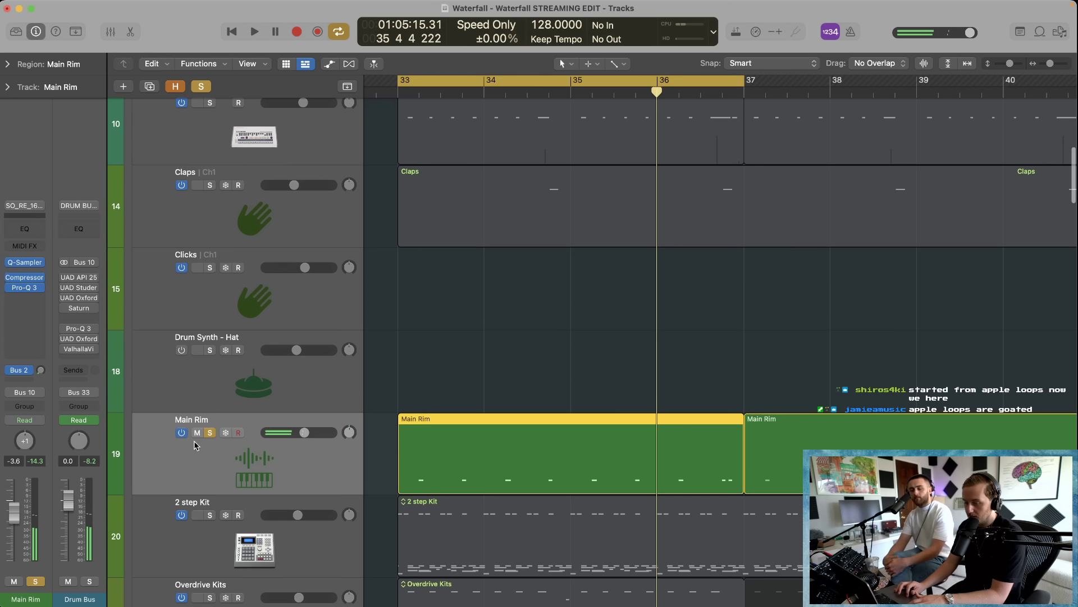
Step: Unsolo Main Rim, and select and solo the Big Kick track
key(s)
key(super+Up)
click(215, 166)
scroll(214, 168, up, 5)
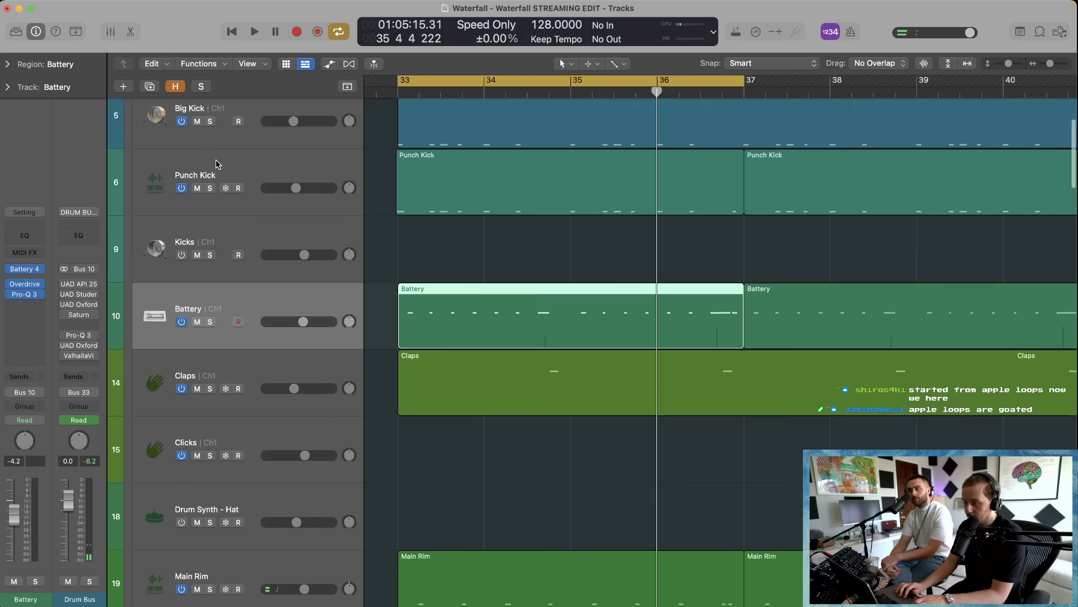
click(212, 250)
click(209, 266)
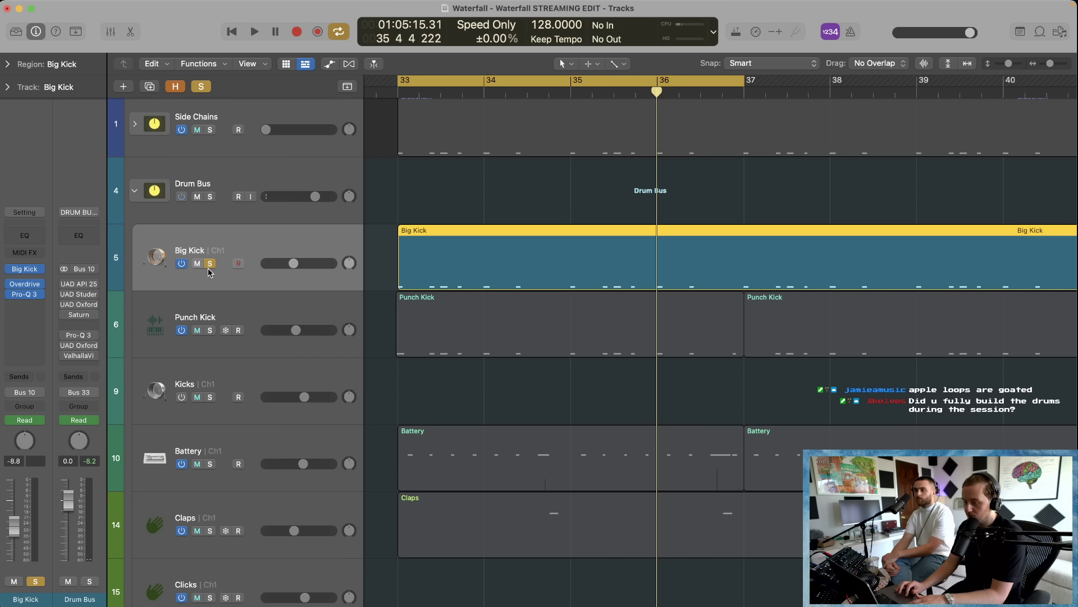
Step: Open the Big Kick instrument, play the soloed cycle, and move the plug-in window clear of most of the regions
click(25, 269)
key(space)
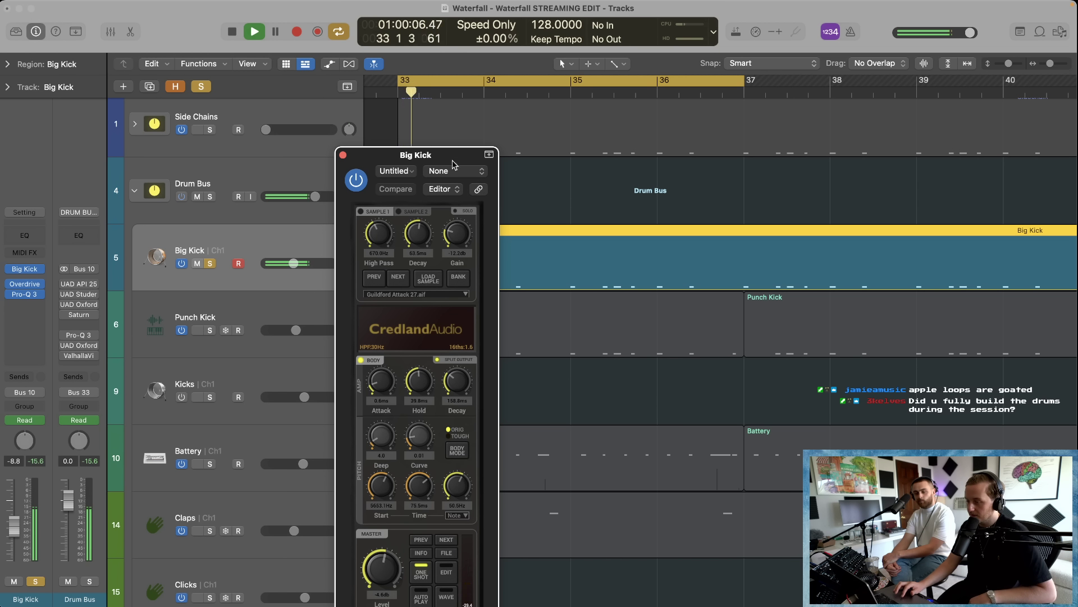
drag(445, 155, 339, 109)
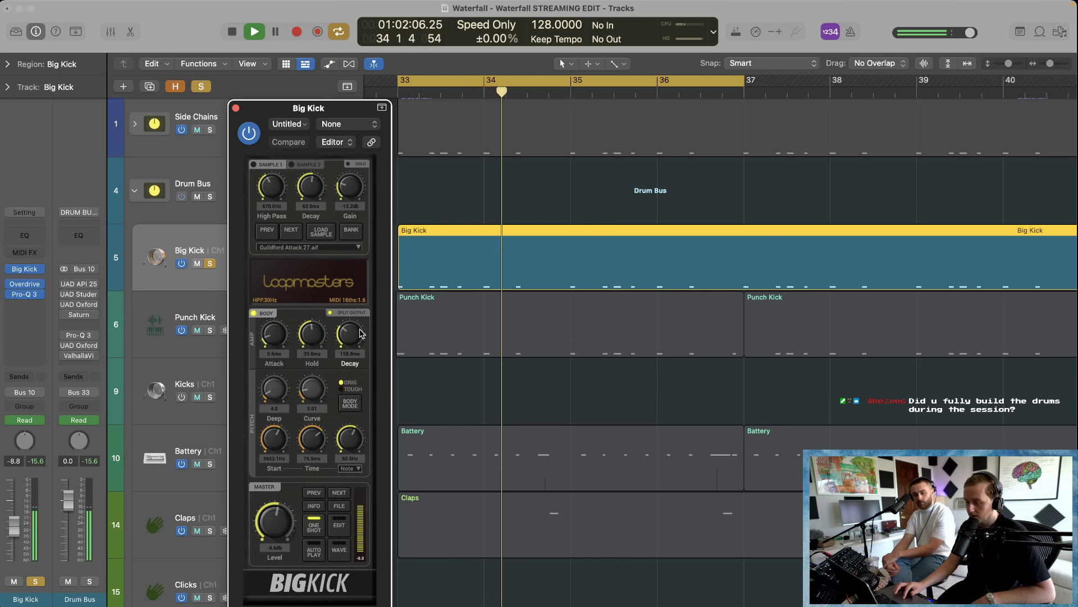
Step: Try a longer body decay on the Big Kick, revert it with Compare, and stop playback
drag(349, 334, 362, 311)
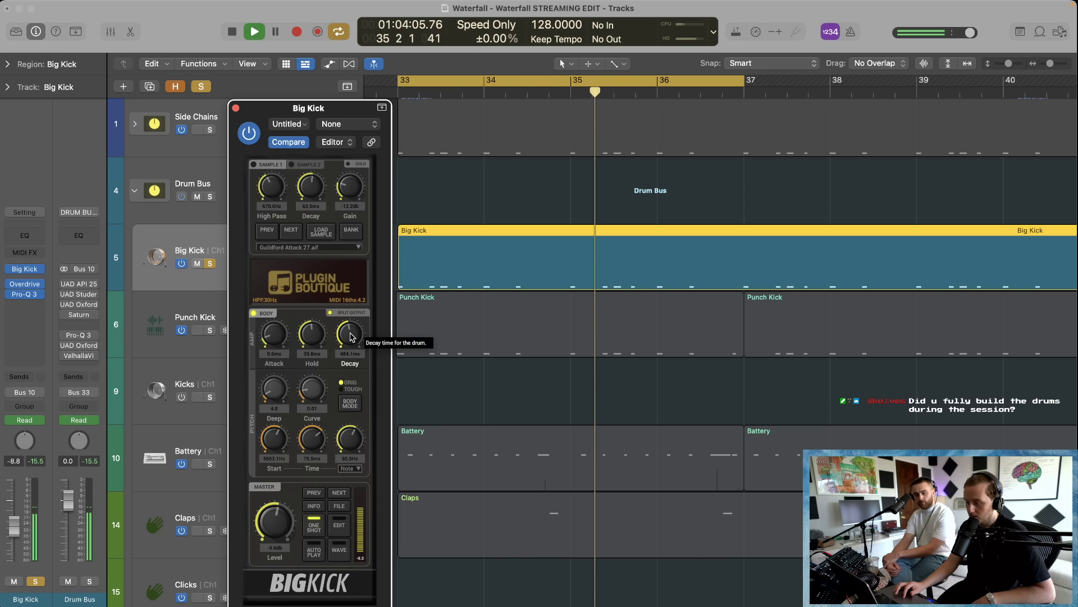
click(288, 142)
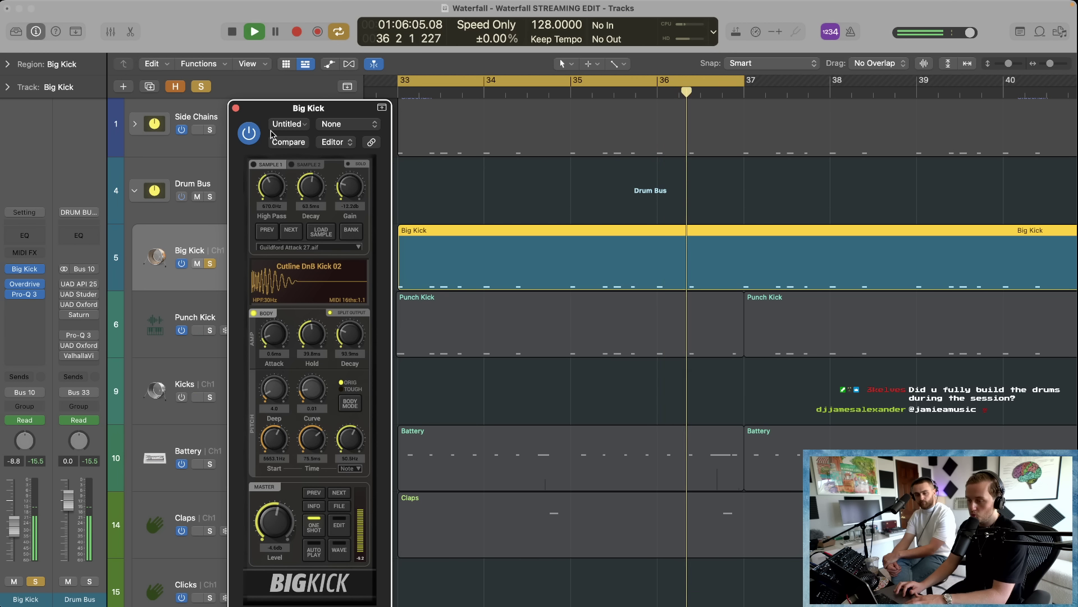
key(space)
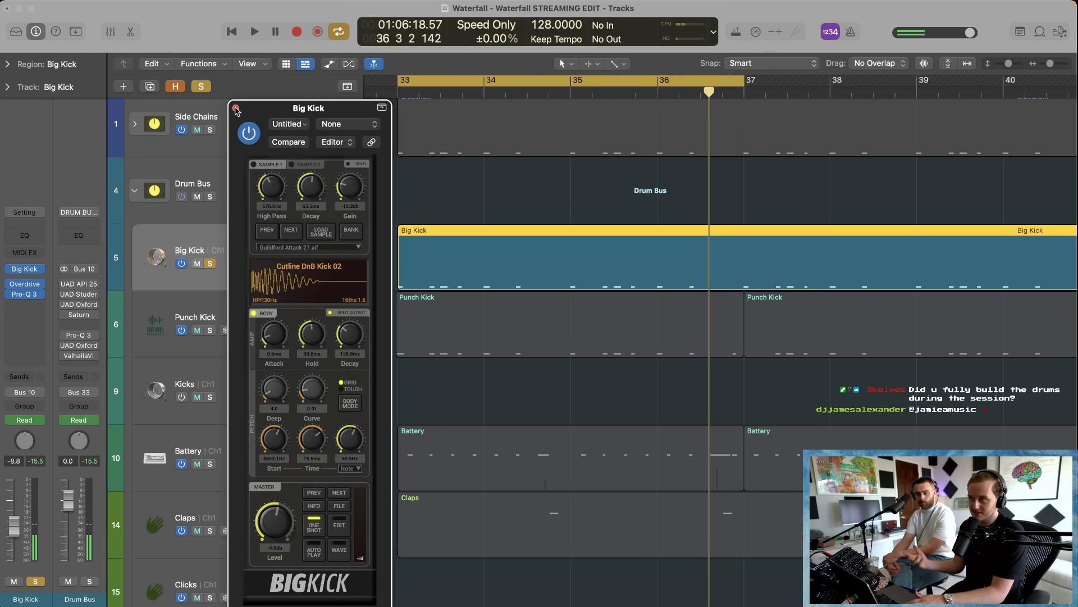
Step: Replay the start of the cycle to hear the soloed Big Kick again, and close its instrument window
key(space)
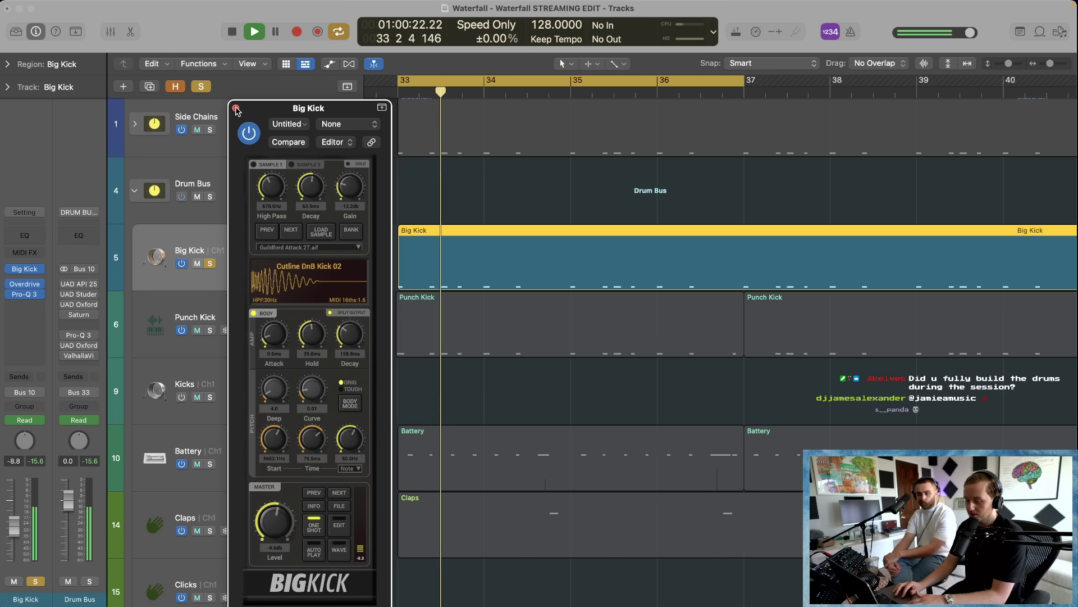
key(space)
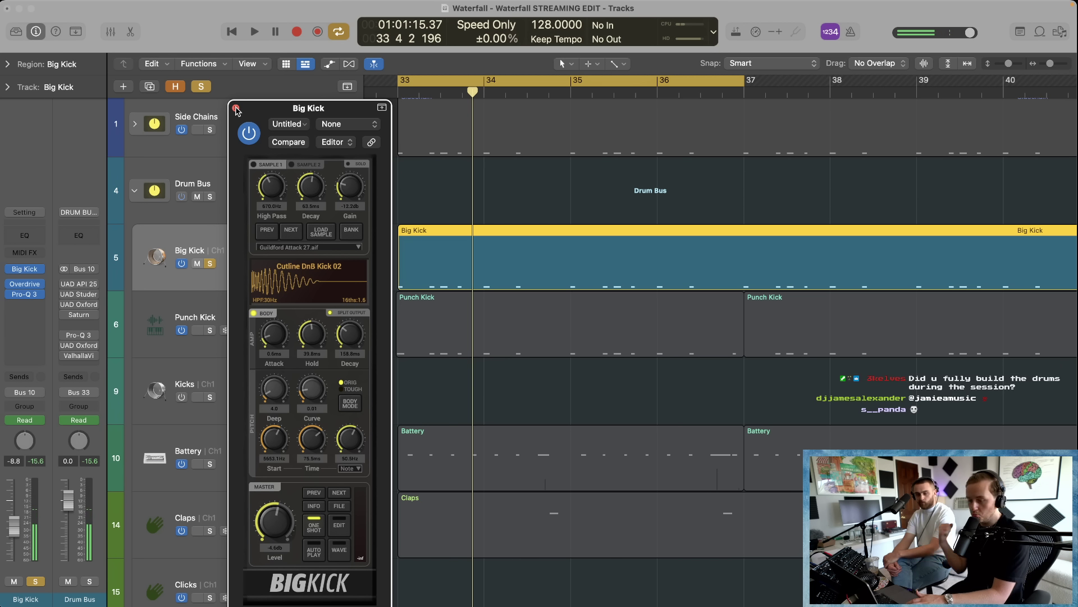
key(space)
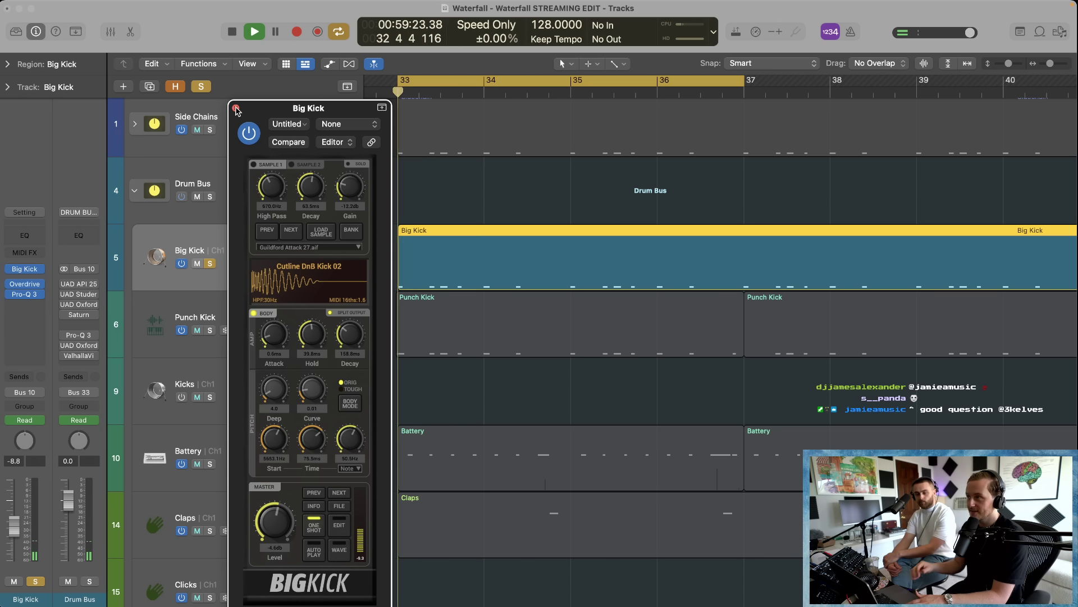
click(236, 109)
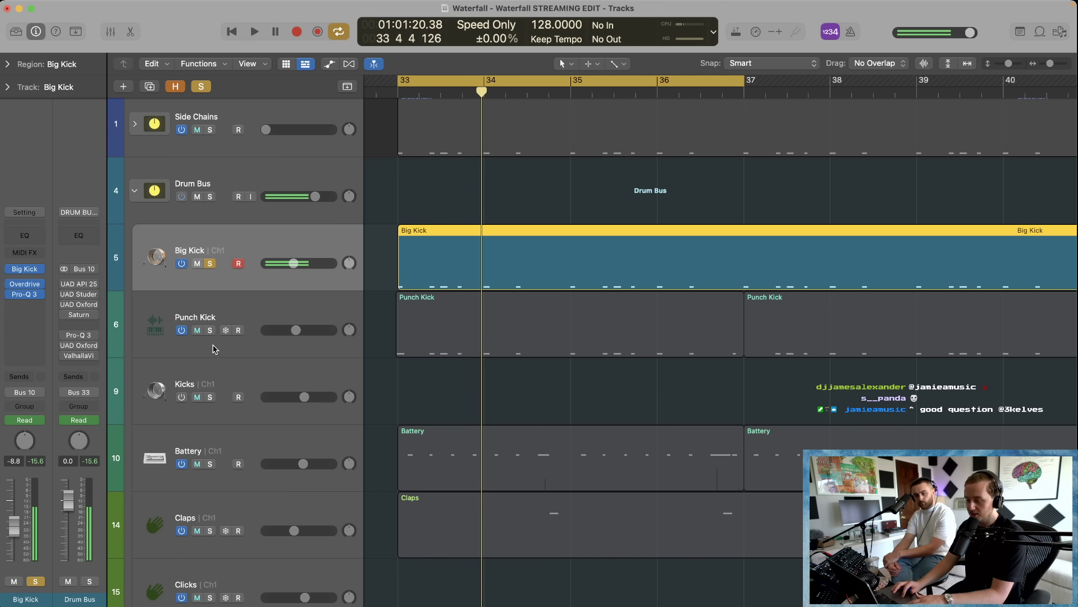
Step: Hear Punch Kick layered with Big Kick, unsolo Big Kick, and open Punch Kick's Quick Sampler with playback stopped
click(210, 330)
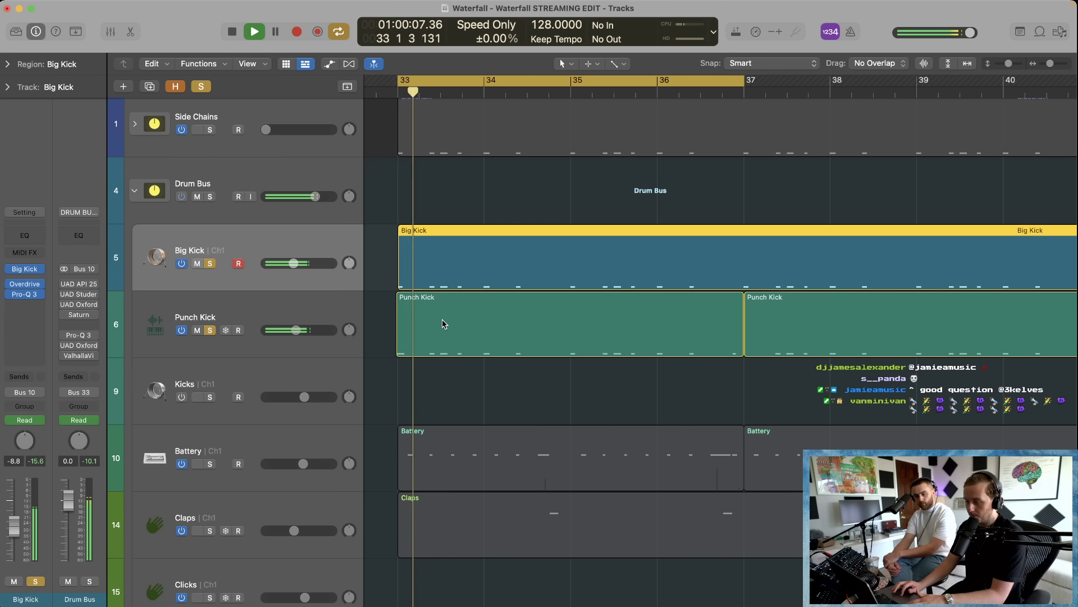
click(210, 263)
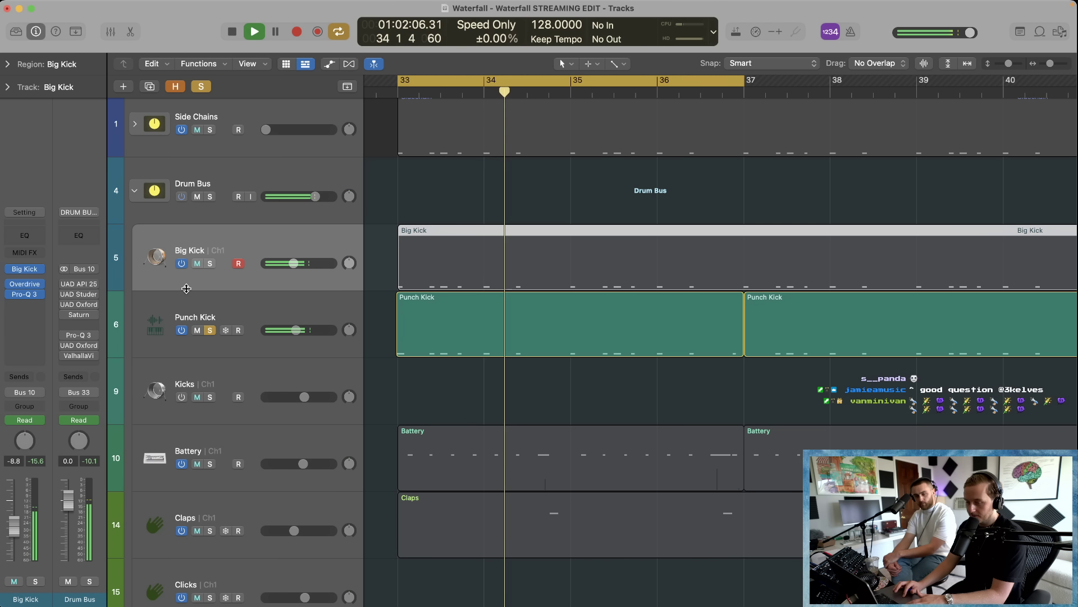
click(179, 312)
key(space)
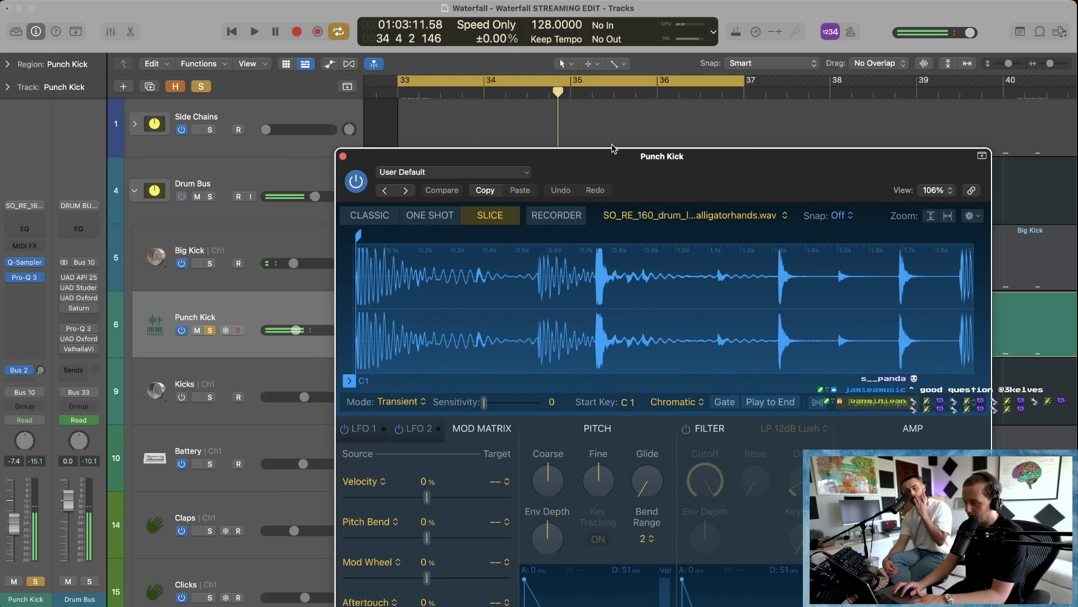
drag(631, 169, 498, 91)
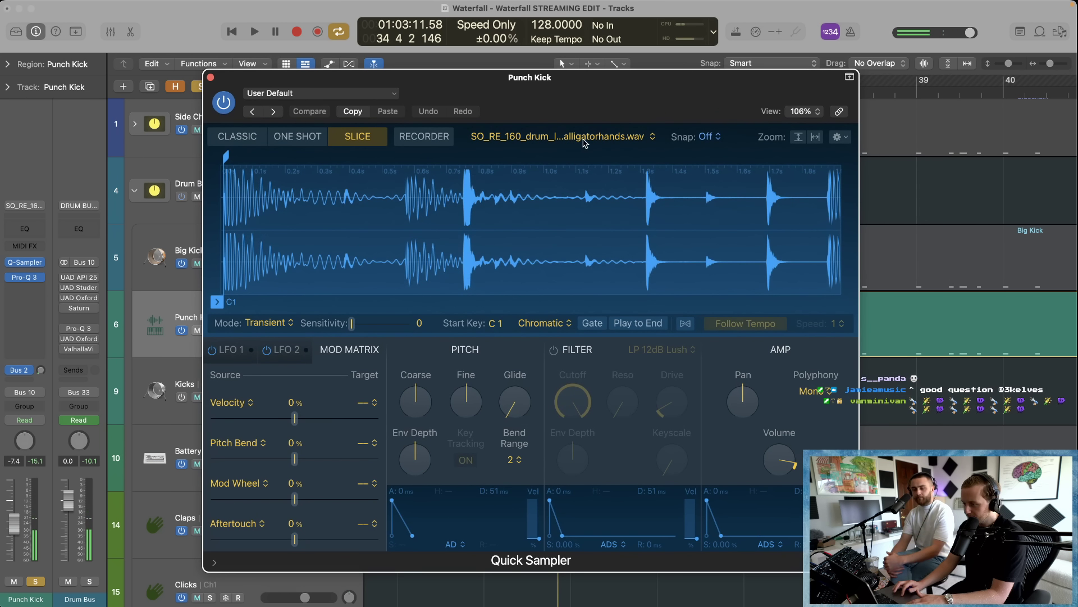
Step: Check the full name of the drum loop loaded in Quick Sampler and play a few beats of the soloed Punch Kick
click(653, 137)
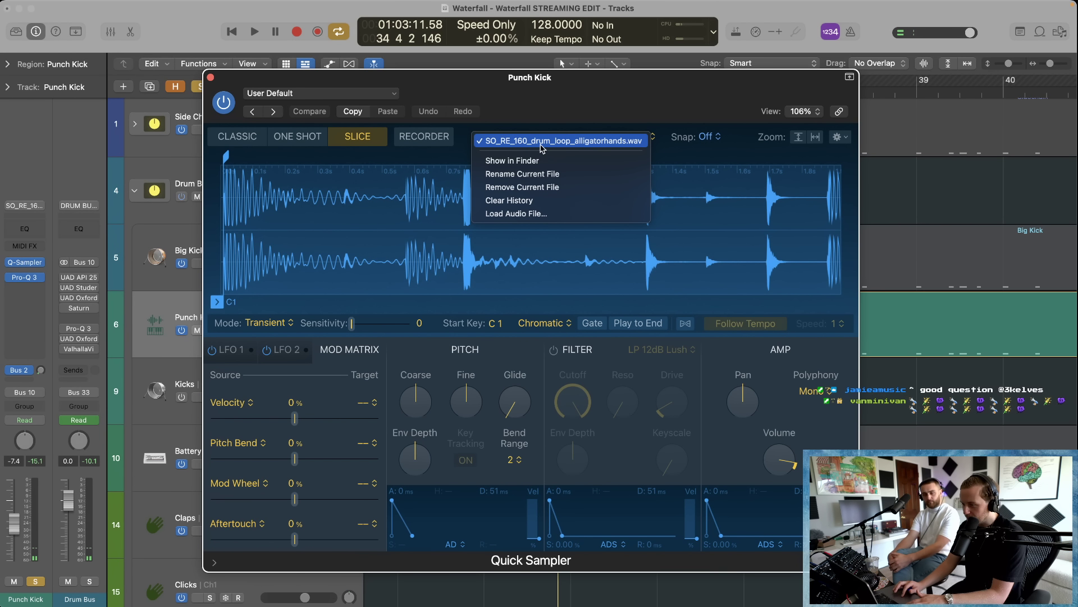
click(620, 141)
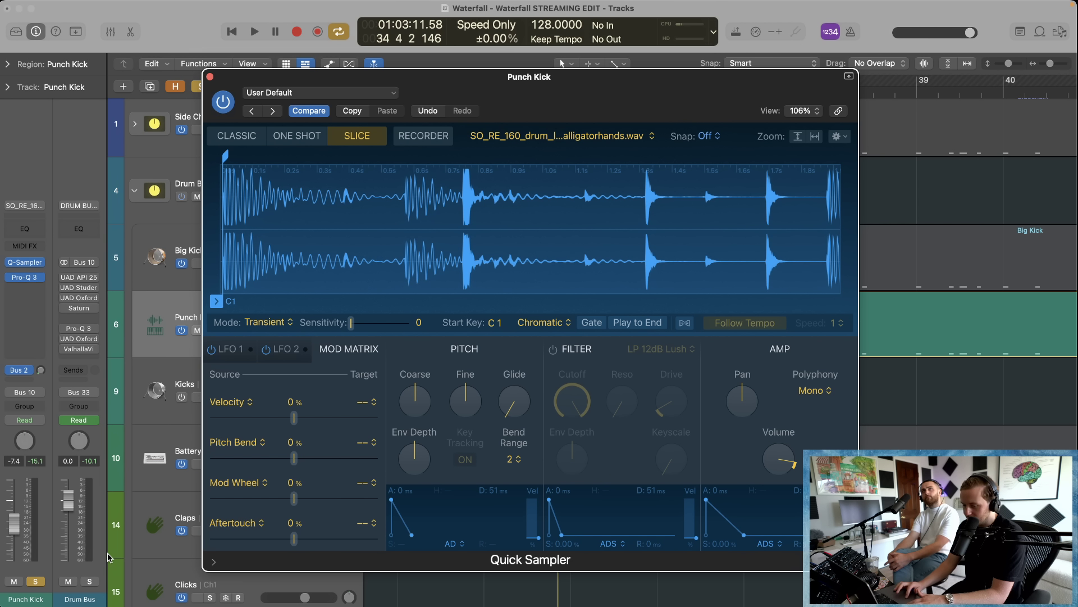
click(196, 88)
click(37, 581)
key(space)
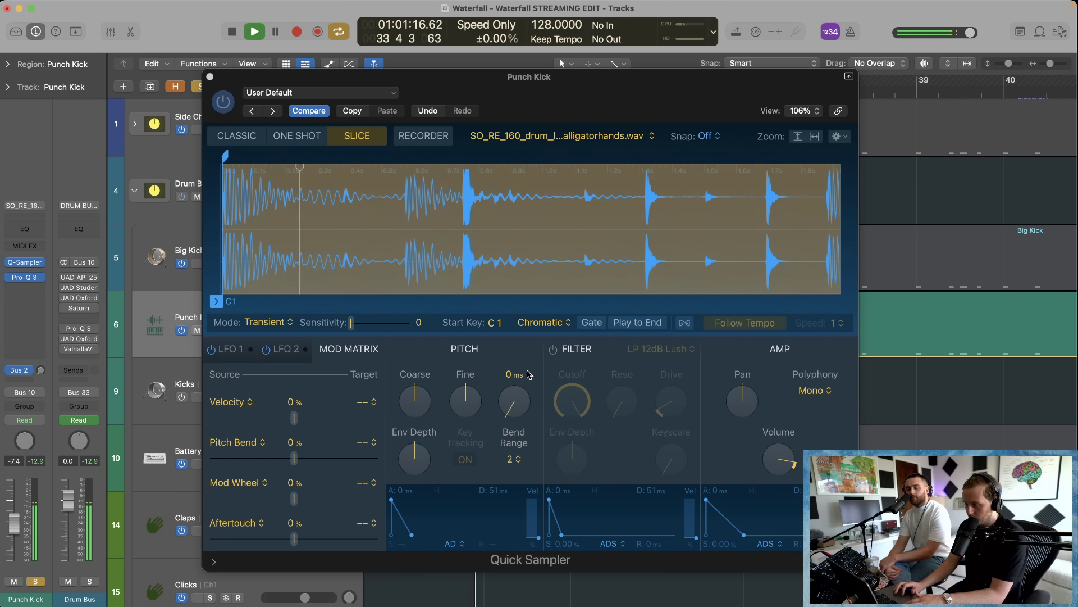
key(space)
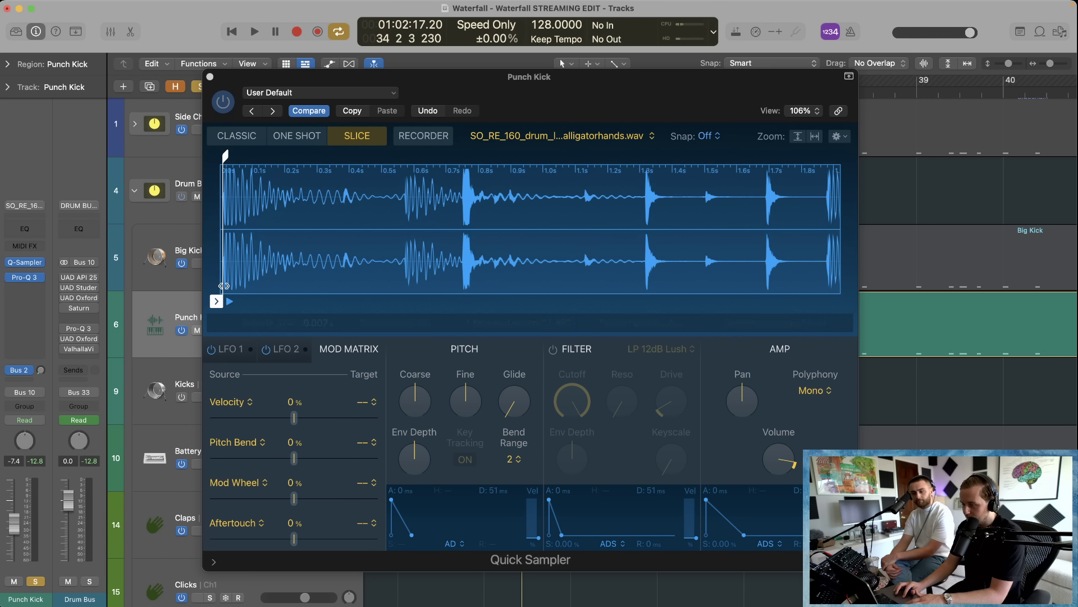
Step: Preview the whole drum loop in Quick Sampler, compare it with the Punch Kick playing in the track, and close the plug-in
click(231, 302)
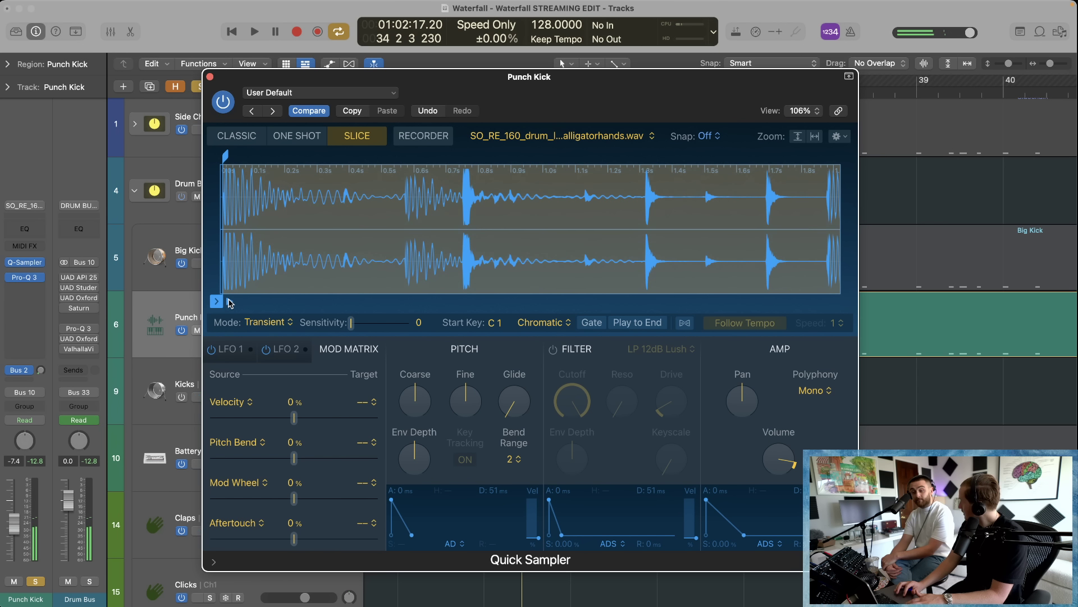
key(space)
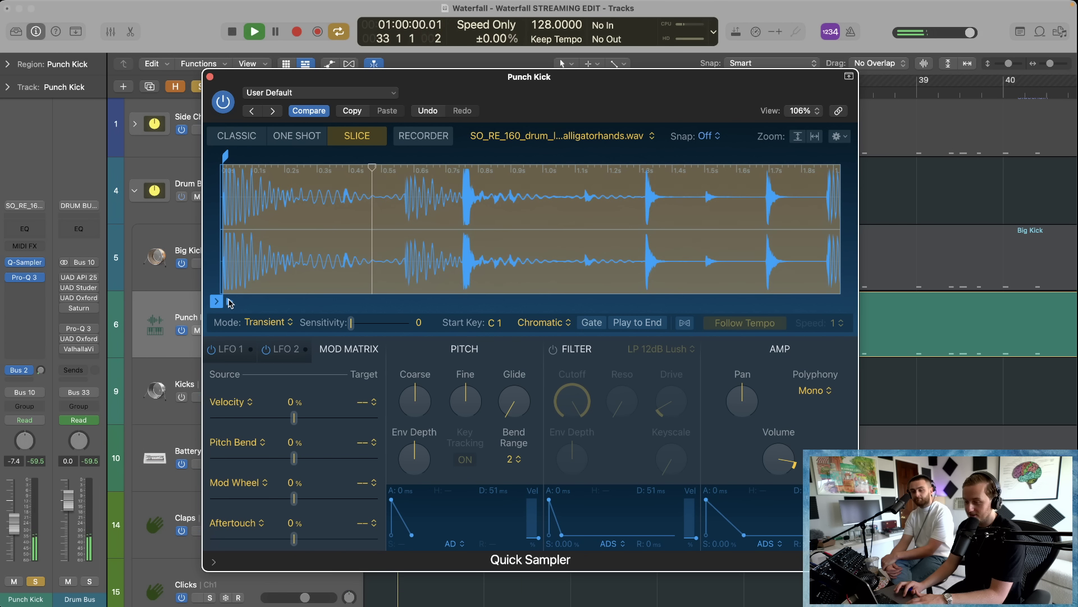
key(space)
click(229, 303)
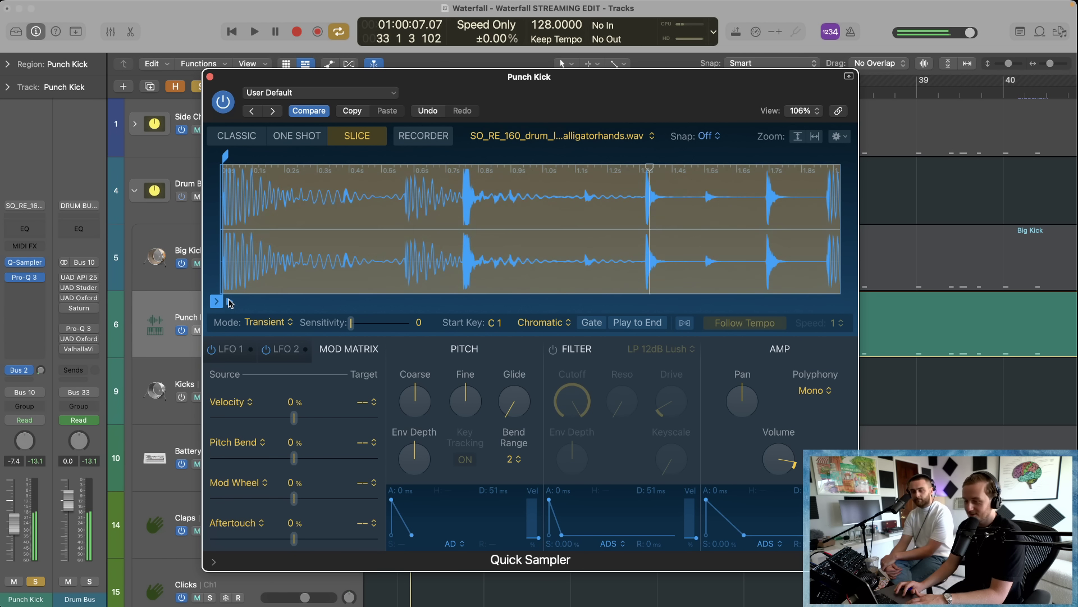
key(space)
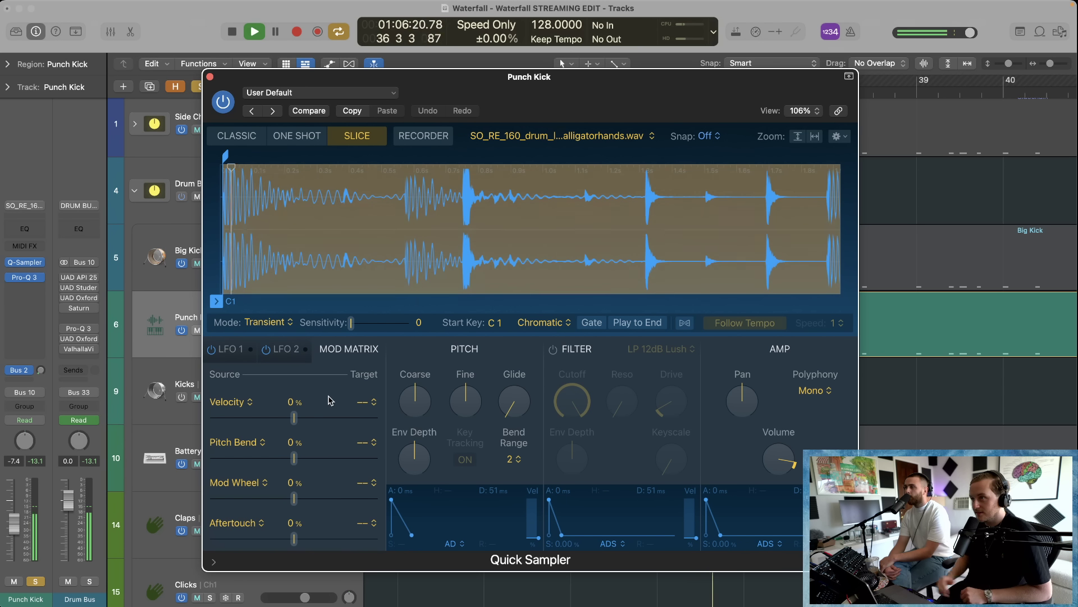
click(210, 77)
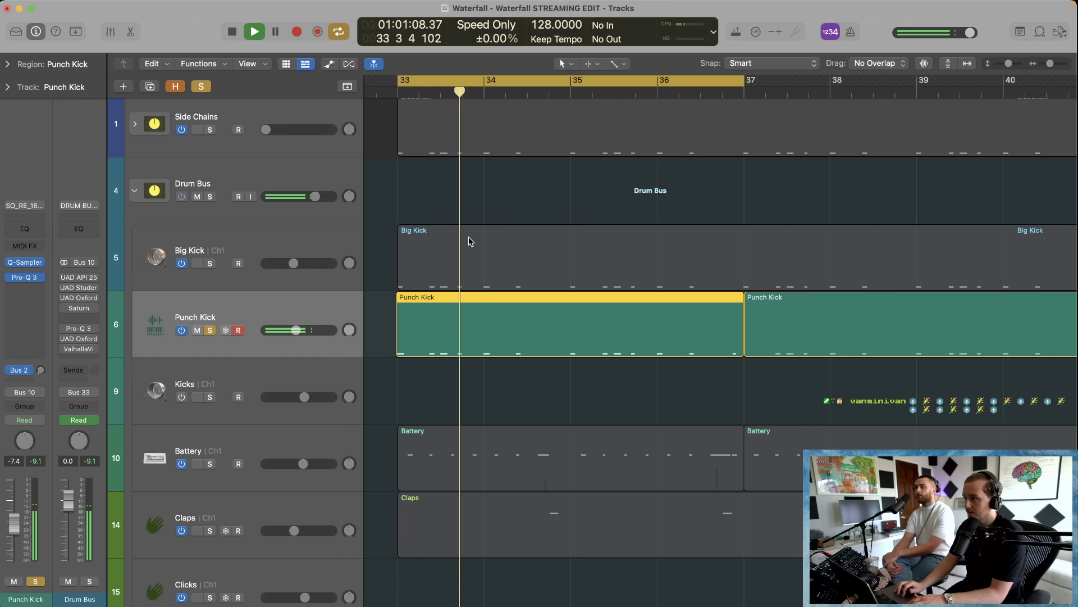
Step: Add Big Kick to the solo and open the bar 33 Big Kick and Punch Kick regions together in the Piano Roll
scroll(419, 346, down, 3)
click(211, 226)
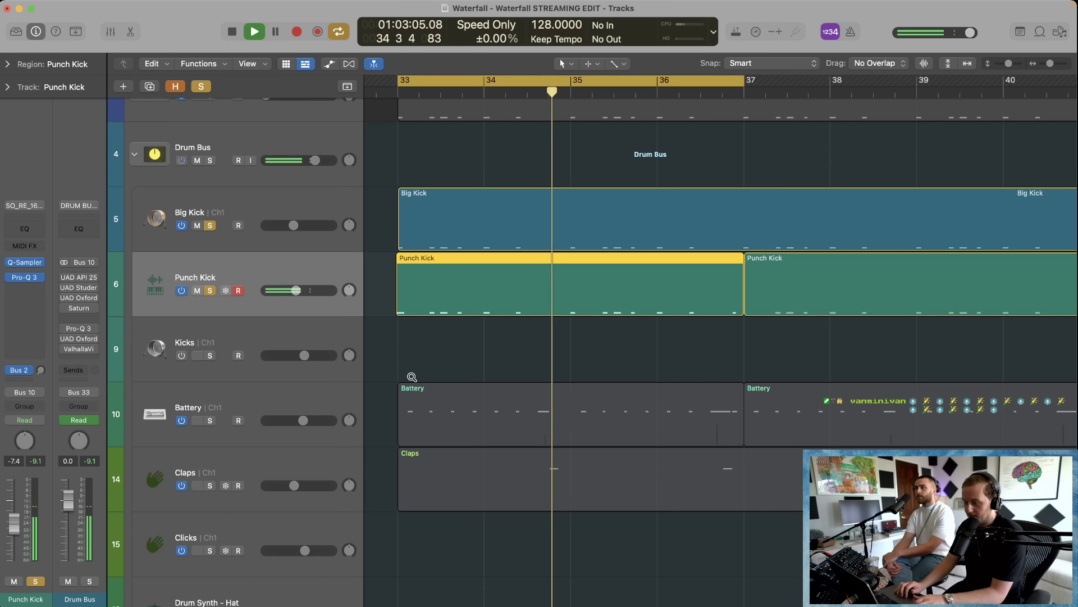
shift+click(441, 235)
key(p)
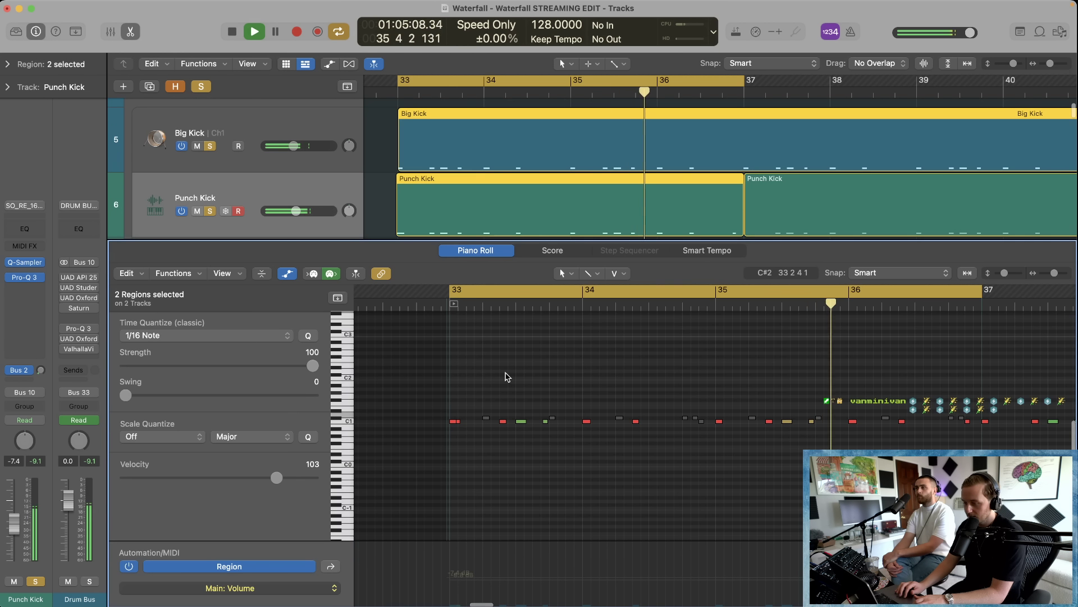
Step: Move the Big Kick note at bar 36 down to B0 to compare its start with the overlapping Punch Kick note, and restore it to C1
alt+scroll(505, 376, up, 10)
scroll(505, 376, right, 5)
key(space)
scroll(671, 504, right, 3)
alt+scroll(671, 504, up, 3)
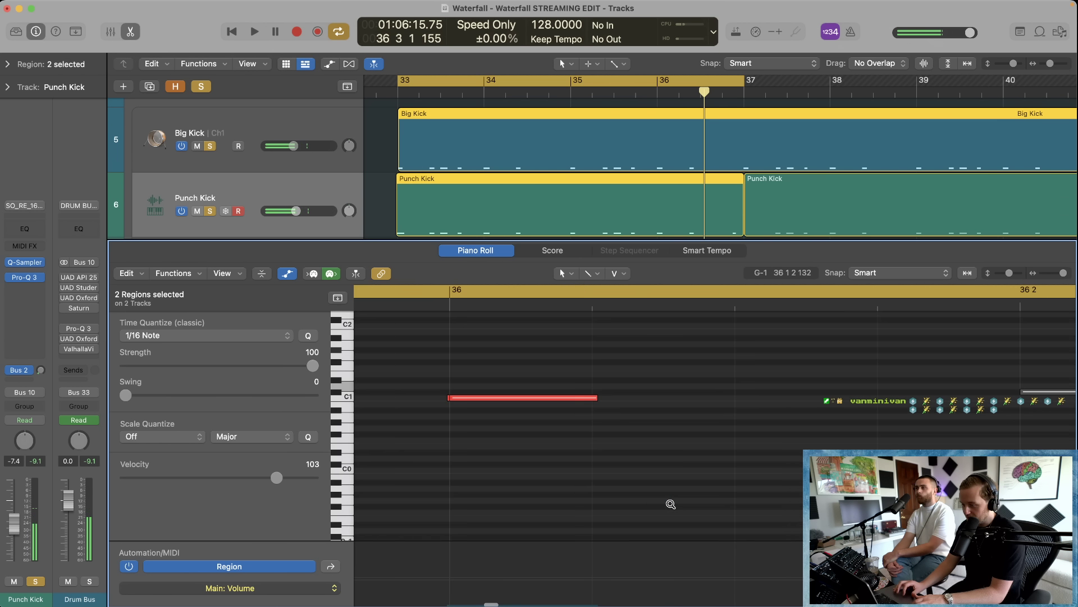
scroll(583, 462, down, 3)
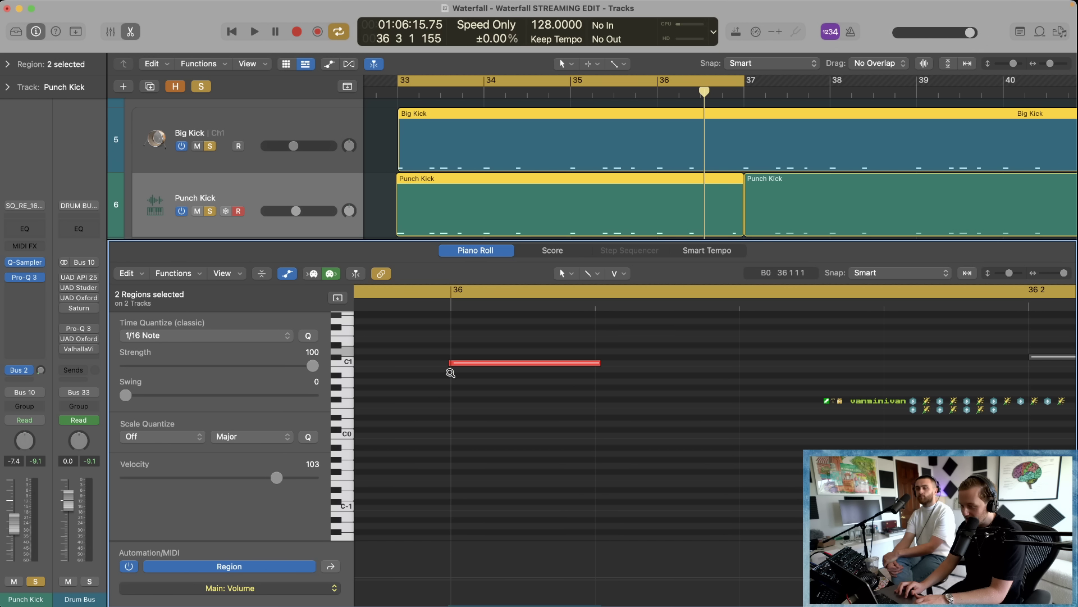
drag(459, 365, 449, 361)
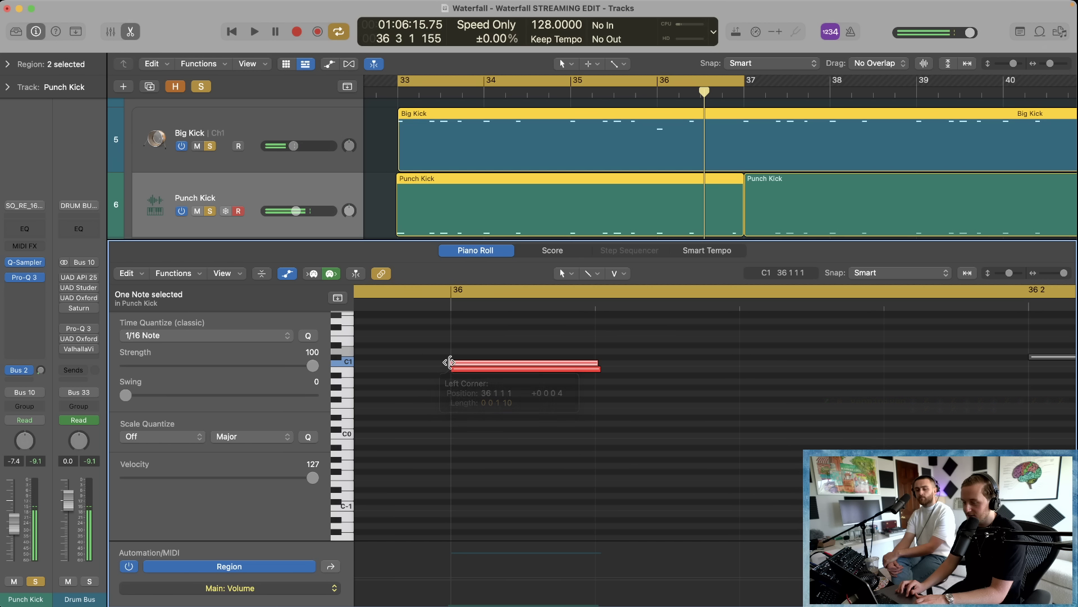
click(449, 363)
click(450, 363)
click(450, 363)
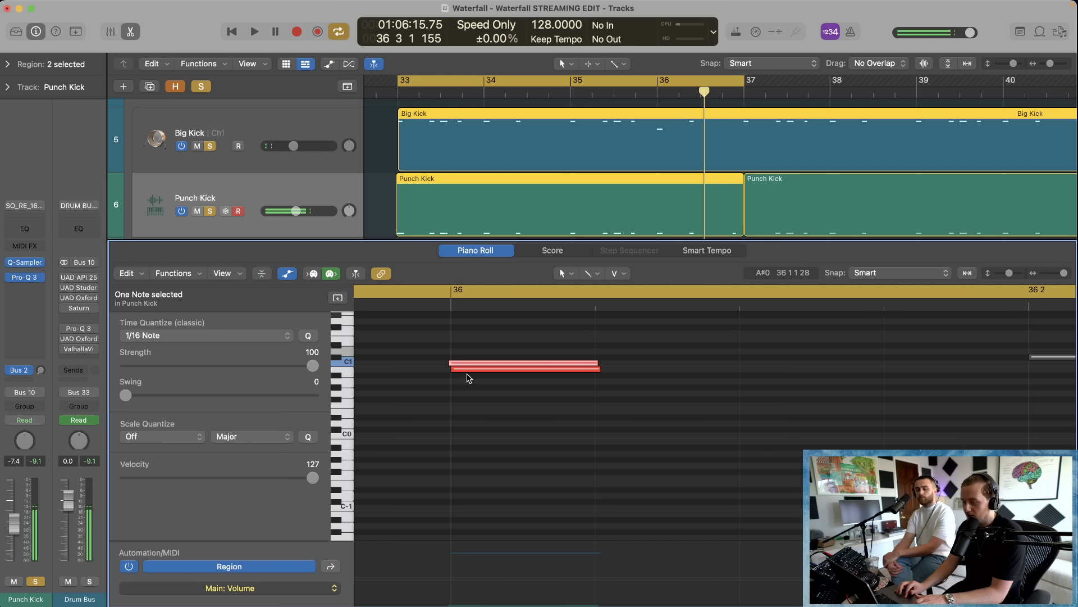
click(470, 370)
key(Delete)
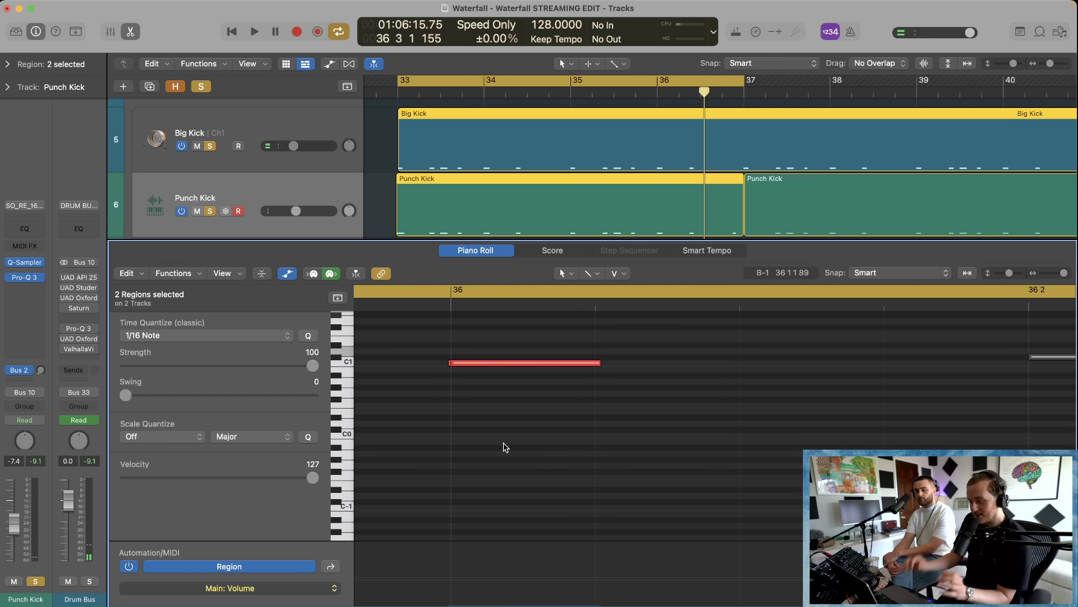
Step: Show bars 33 to 36 of the Big Kick and Punch Kick regions in the Piano Roll and play both kicks
key(super+Left)
key(super+Left)
key(super+Left)
key(super+Left)
key(super+Left)
key(super+Left)
key(super+Left)
key(super+Left)
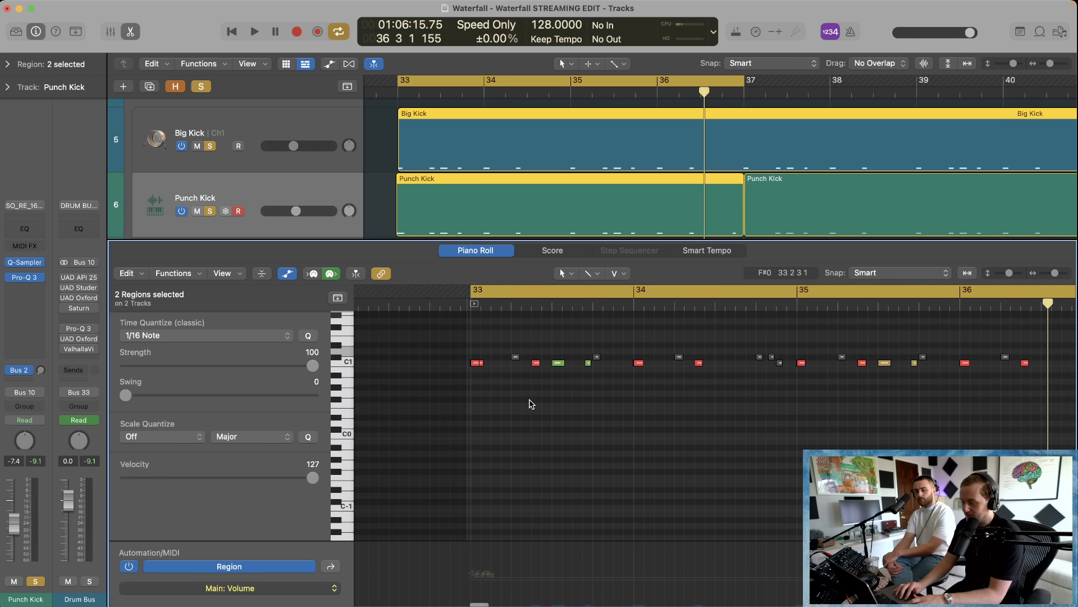
key(space)
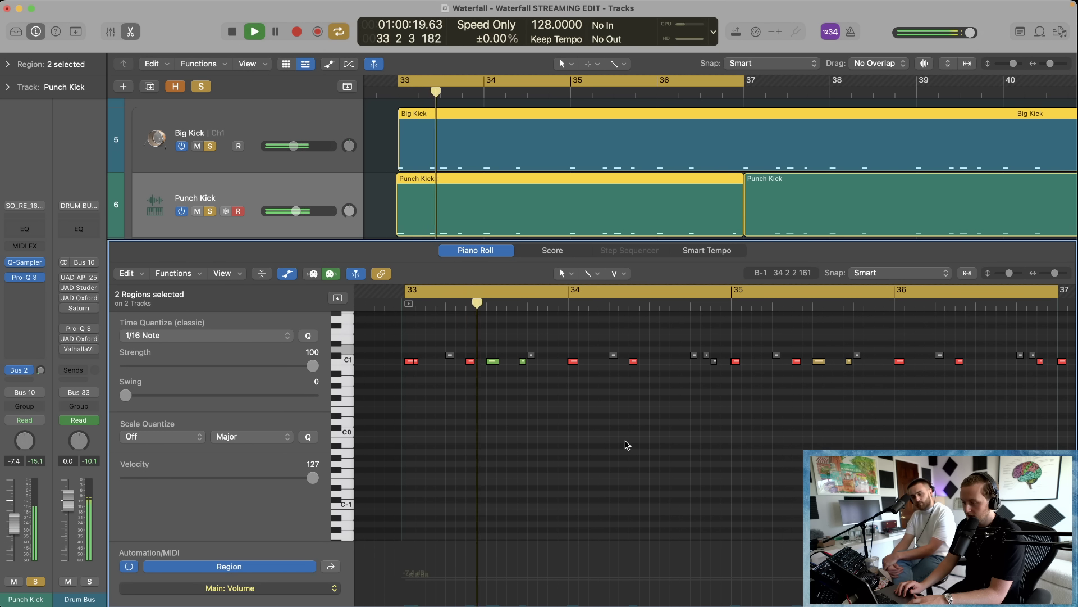
Step: Quantize the kick notes in both regions to 1/16 Swing D and play the swung pattern
click(242, 336)
click(194, 523)
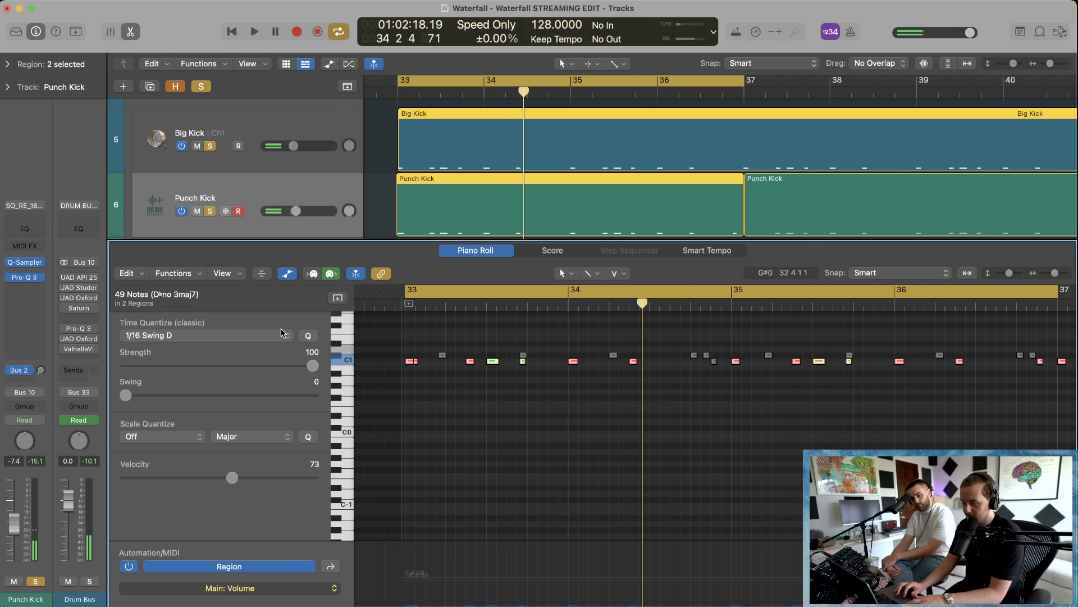
key(space)
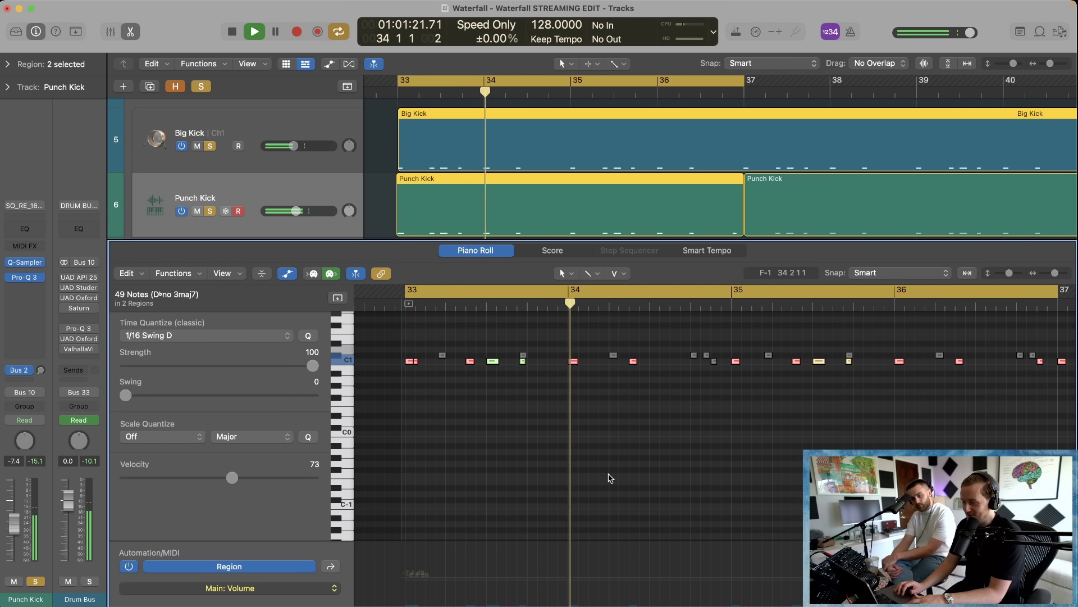
Step: Examine the start of the kick note at bar 35 against the grid, and the overall pattern from bar 33
key(super+Right)
key(super+Right)
key(super+Right)
key(super+Right)
key(super+Right)
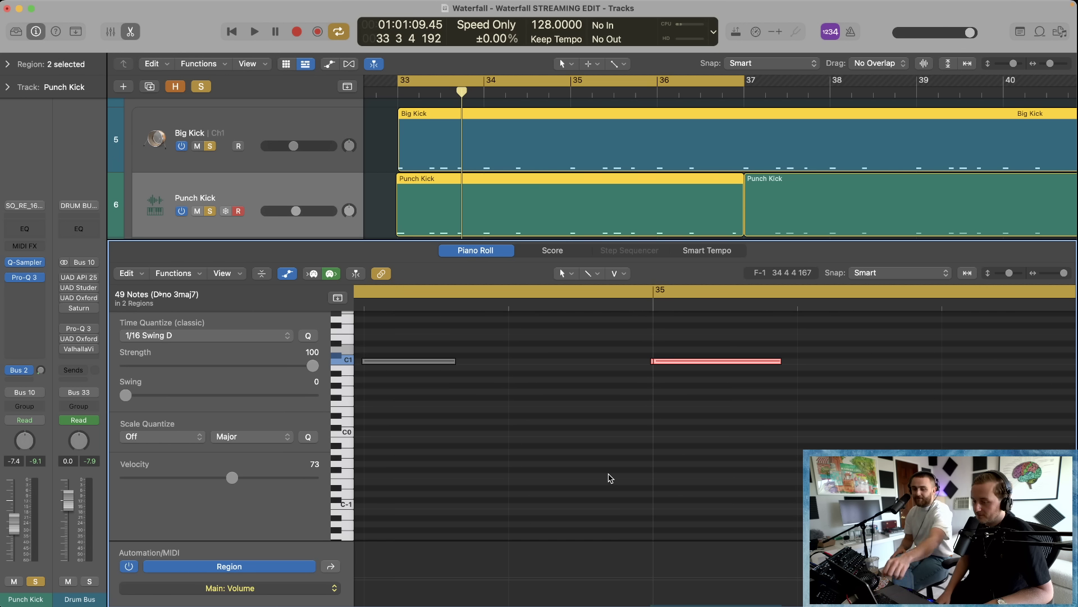
scroll(611, 477, down, 10)
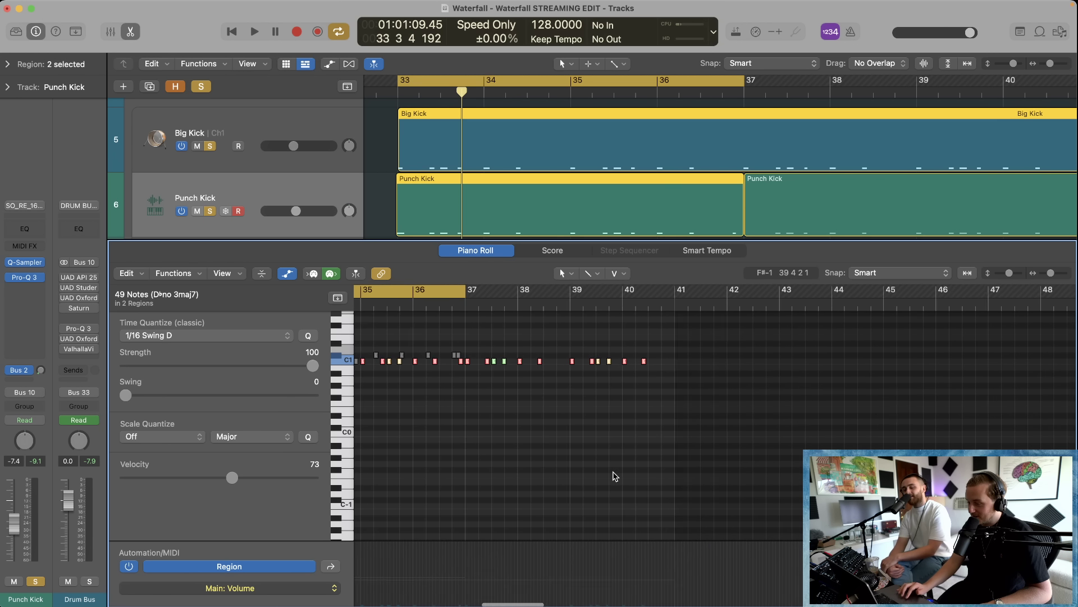
scroll(615, 476, left, 2)
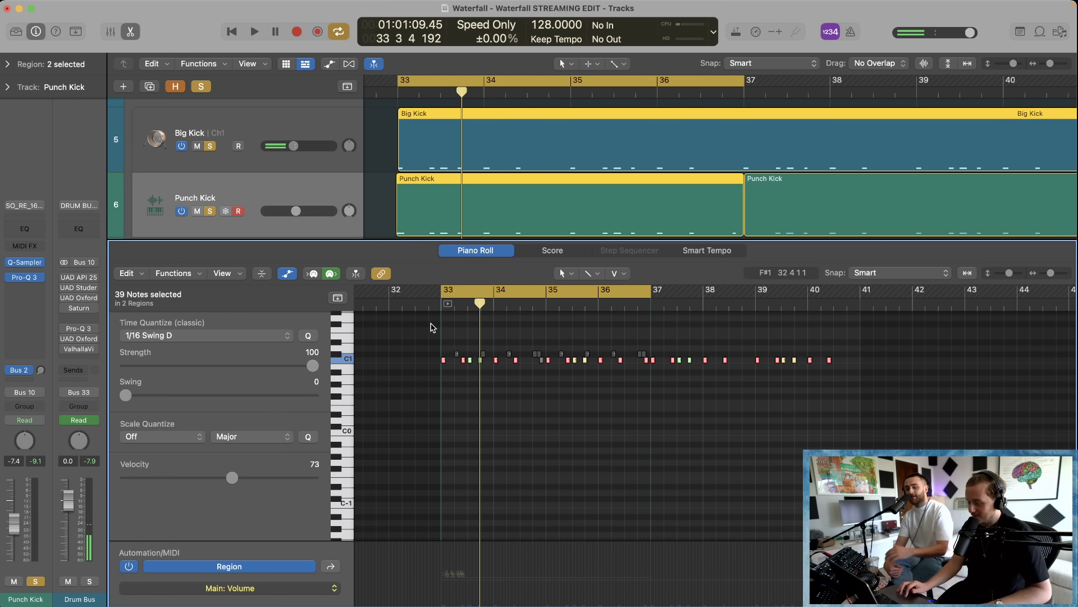
Step: Close the Piano Roll, select the Battery track, and clear the solos on Big Kick and Punch Kick
key(x)
key(x)
key(super+Left)
key(super+Left)
key(super+Left)
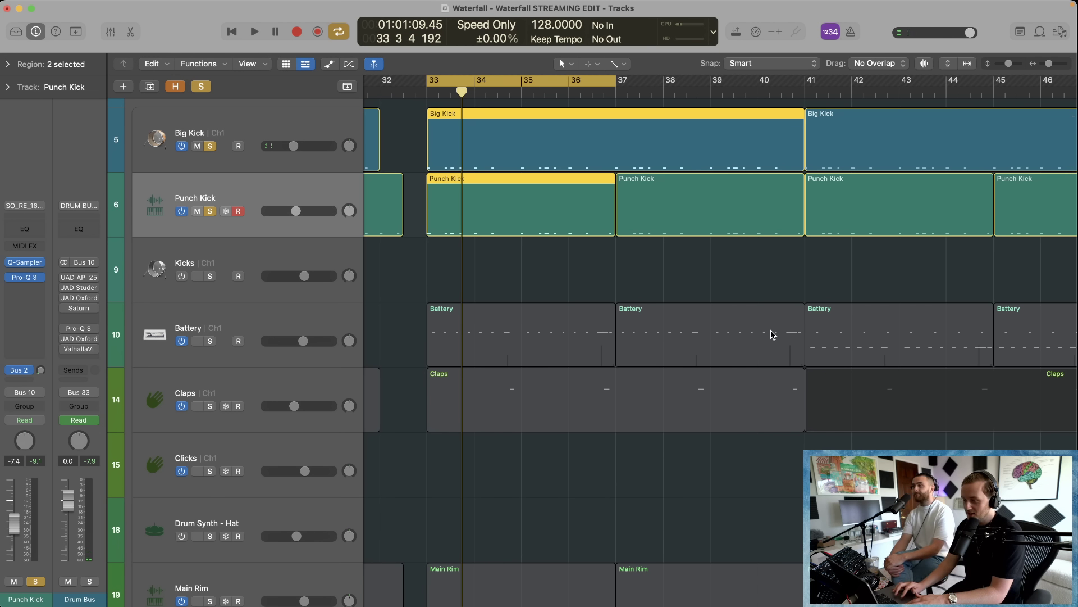
scroll(524, 284, up, 1)
scroll(524, 284, left, 3)
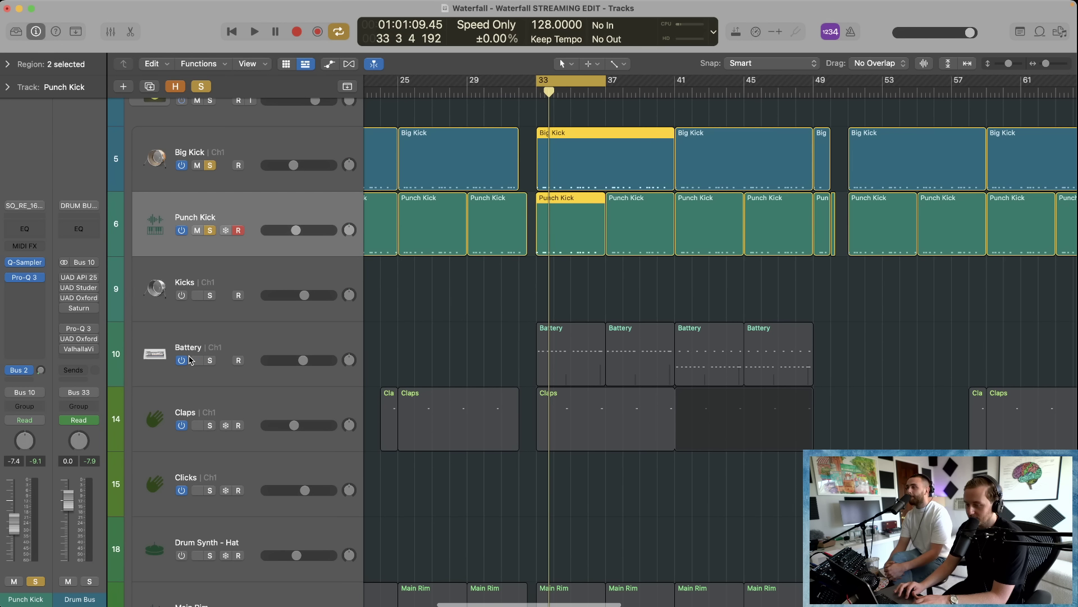
click(225, 344)
drag(210, 164, 207, 233)
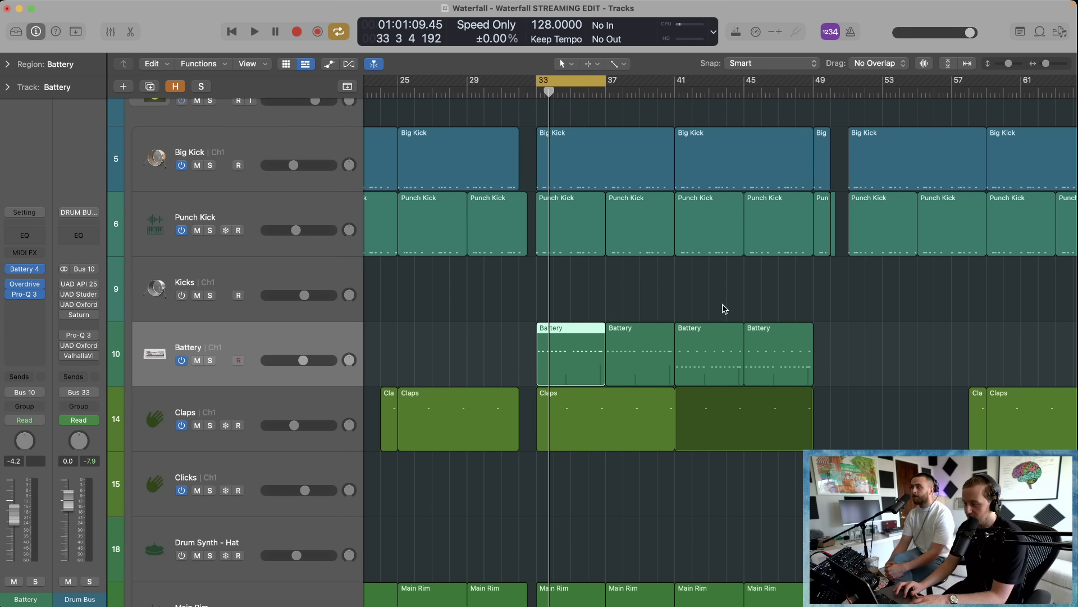
Step: Set the cycle range to bars 41 to 49 and solo the Battery track
scroll(697, 259, right, 5)
drag(550, 86, 675, 88)
click(211, 360)
Step: Solo the Batt3-4 through Batt11-12 output channels in the Mixer during playback, switching the Batt7-8 solo off and on for comparison
key(x)
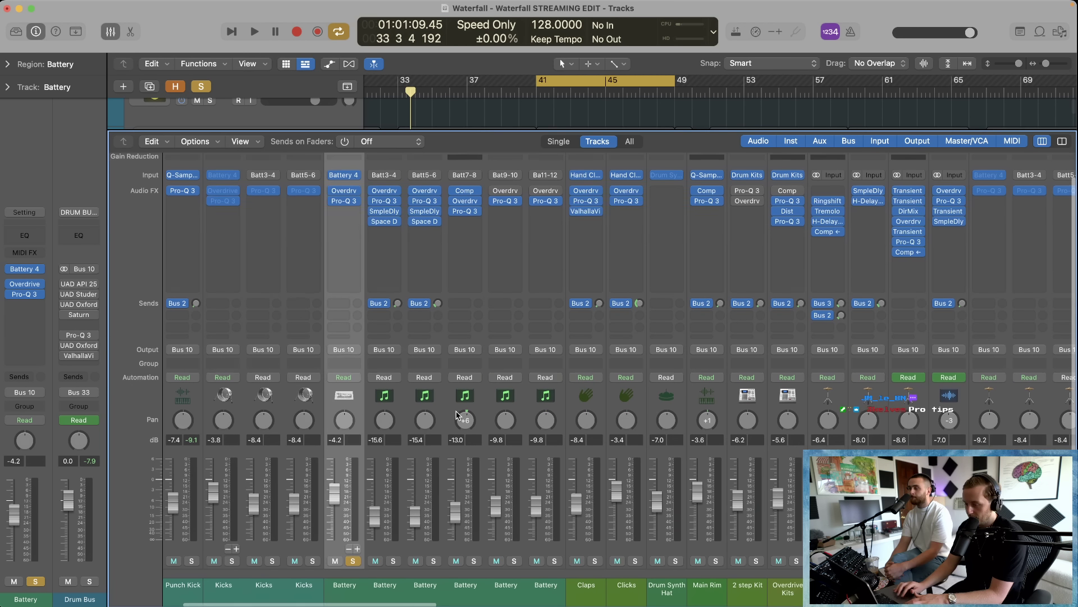
click(395, 562)
key(space)
drag(435, 561, 555, 562)
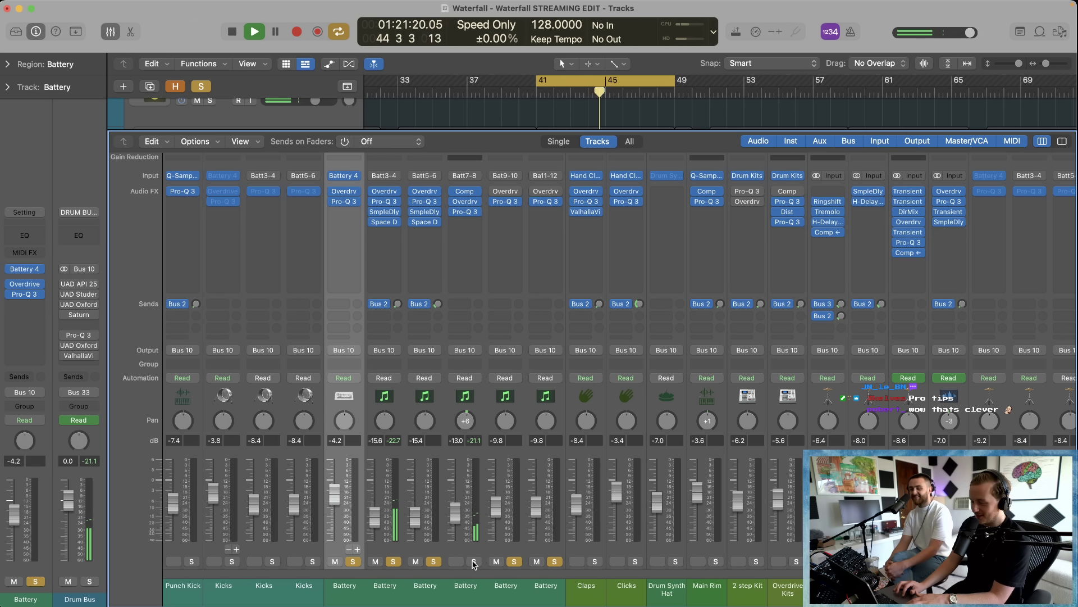
click(474, 561)
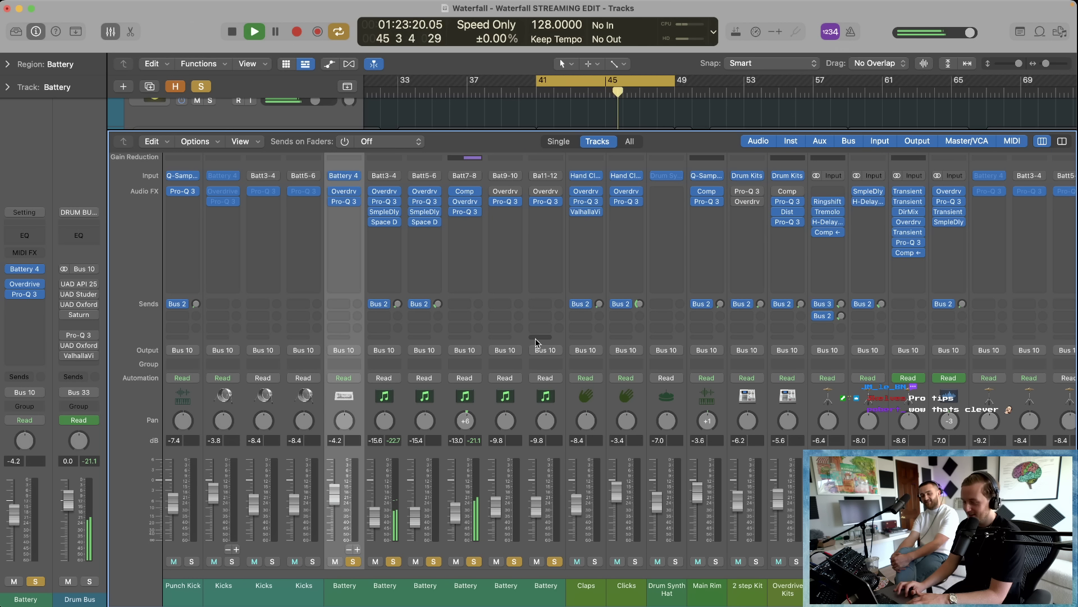
Step: Check the Compressor settings on the Batt7-8 channel, and close the plug-in and the Mixer
click(477, 191)
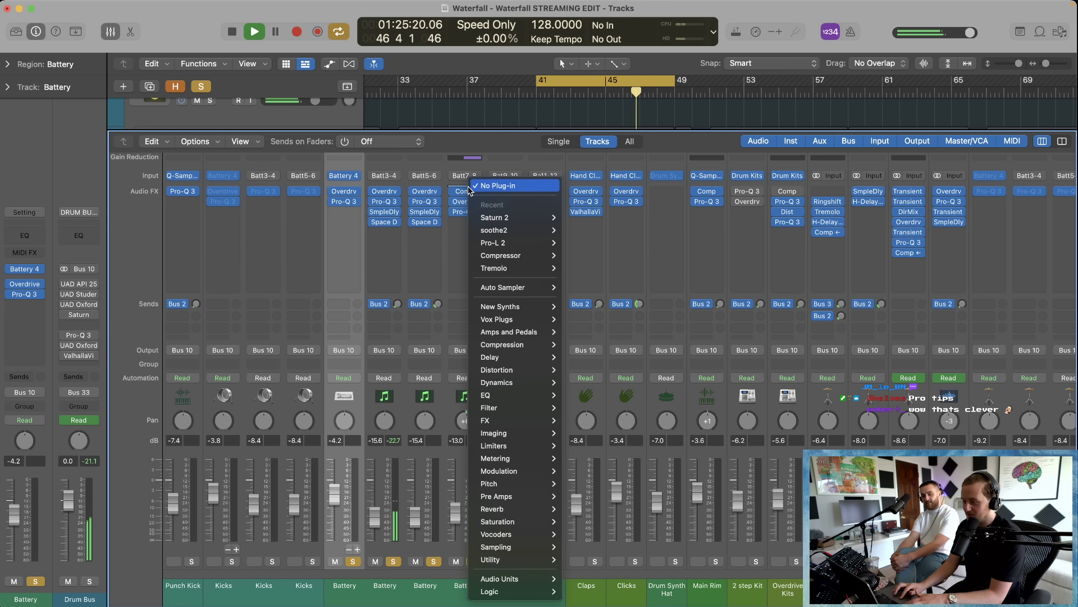
click(465, 192)
click(466, 192)
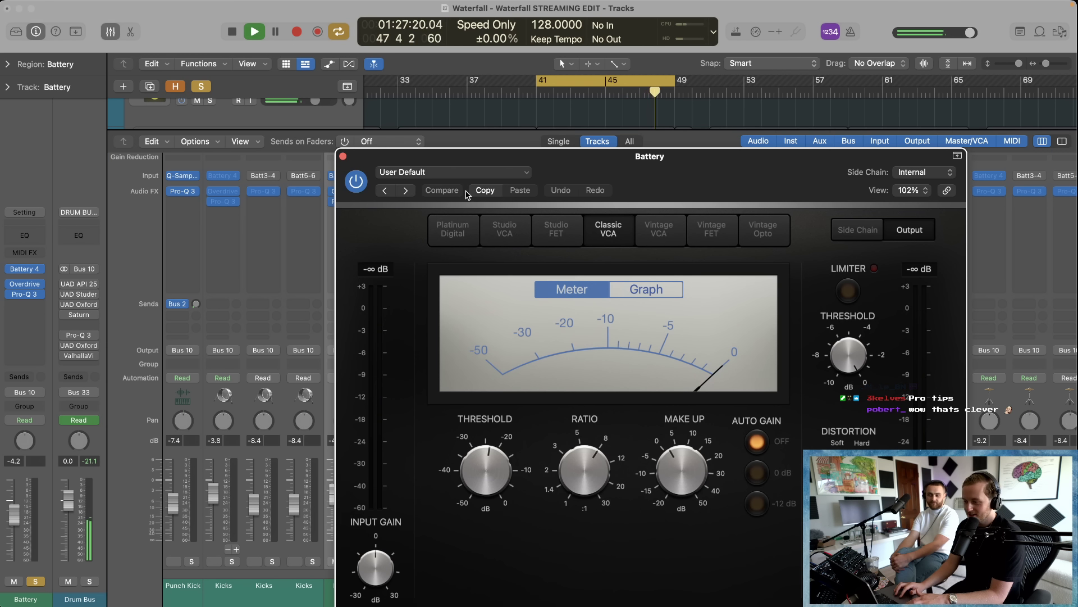
drag(427, 169, 173, 120)
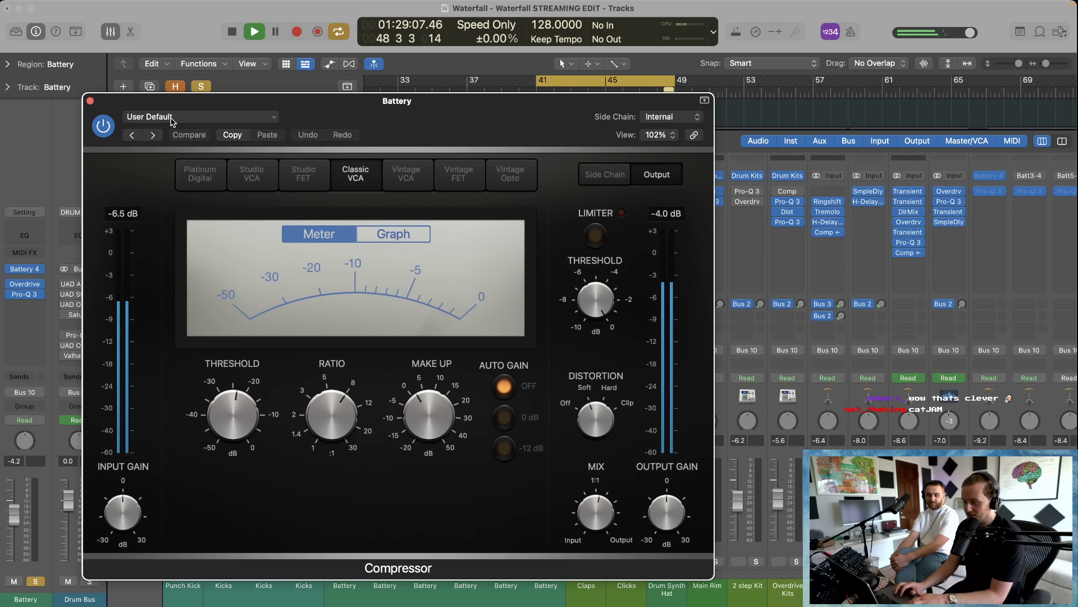
click(90, 102)
key(x)
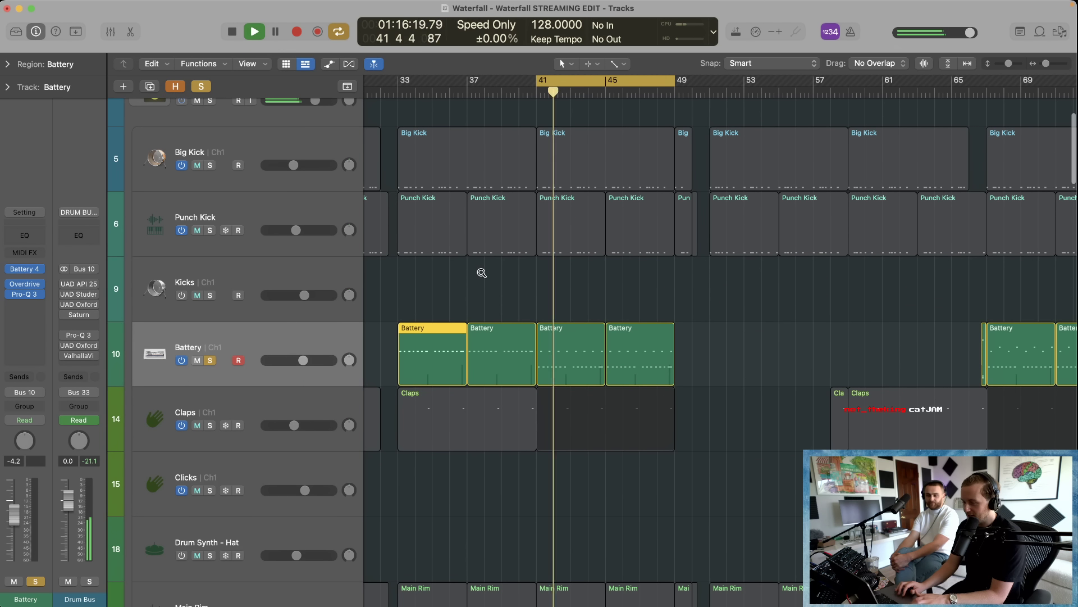
Step: Solo the Drum Bus to hear all the drum tracks together and stop playback
scroll(482, 272, down, 3)
scroll(482, 273, down, 5)
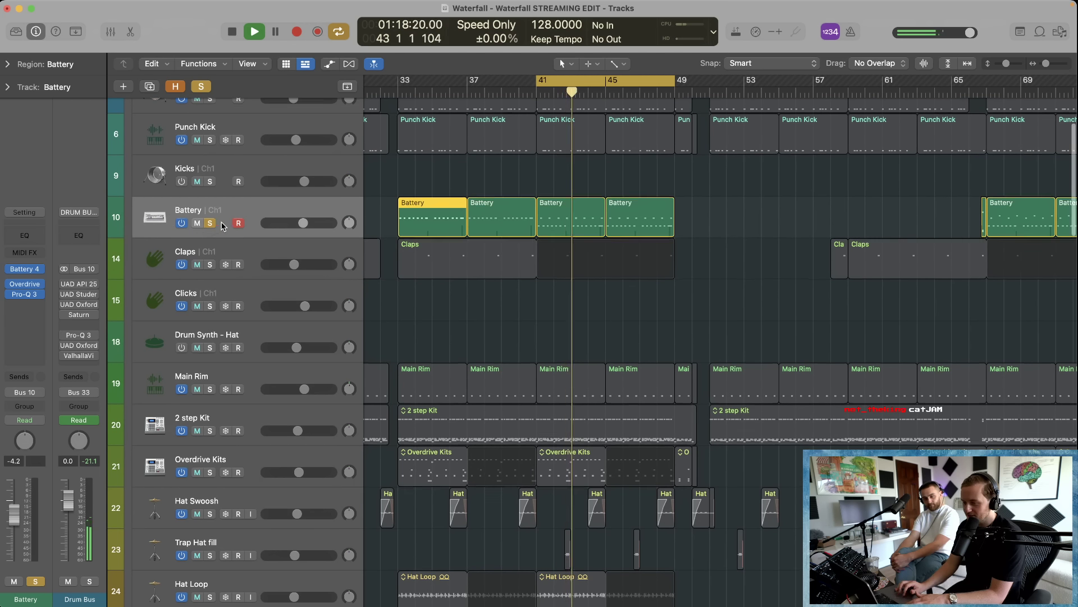
scroll(223, 225, up, 5)
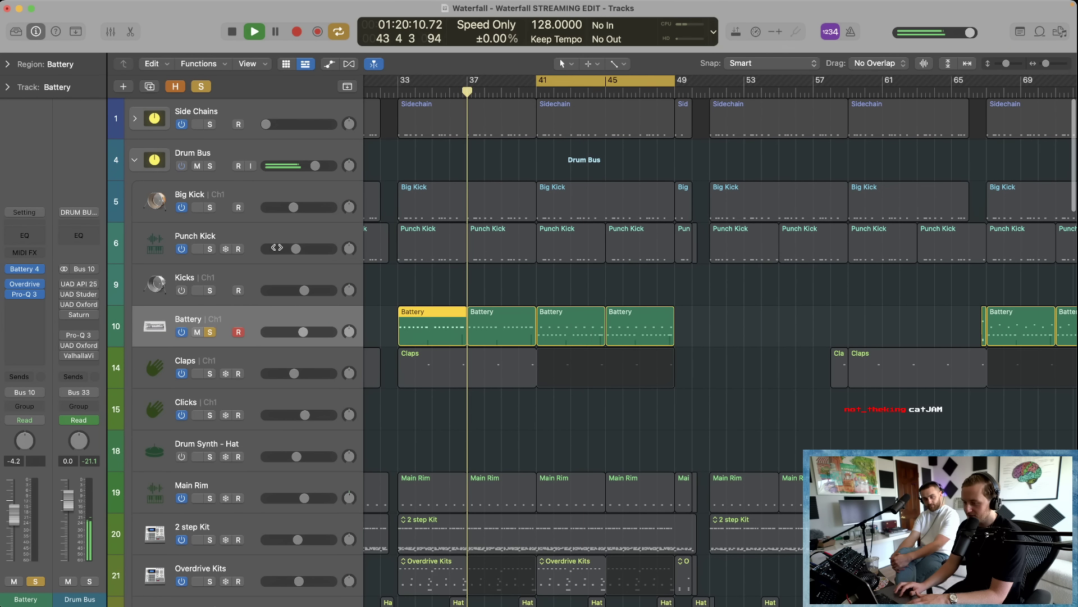
click(210, 166)
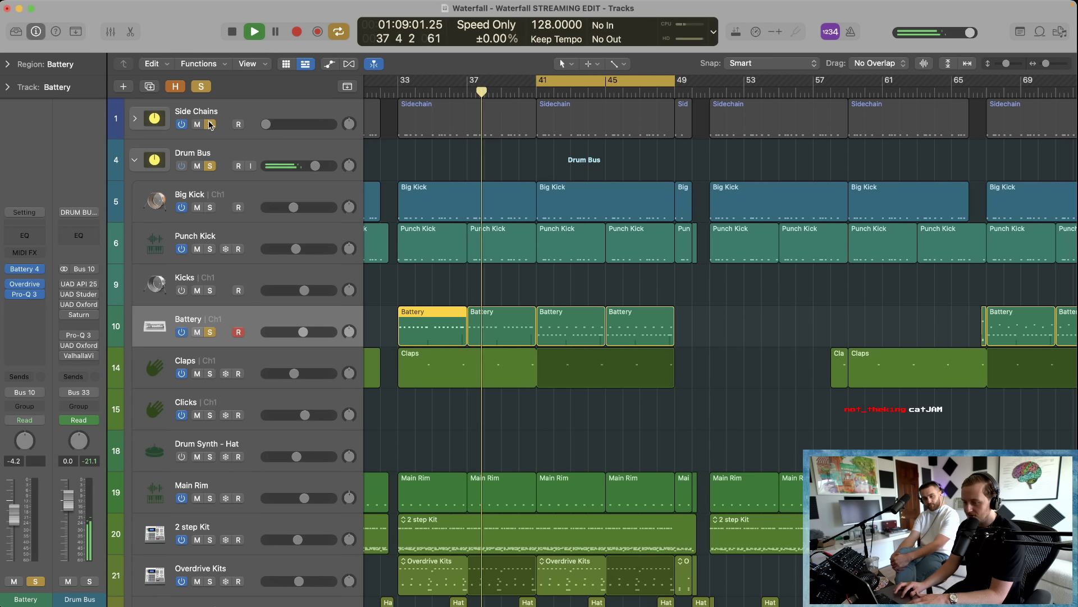
scroll(539, 306, down, 1)
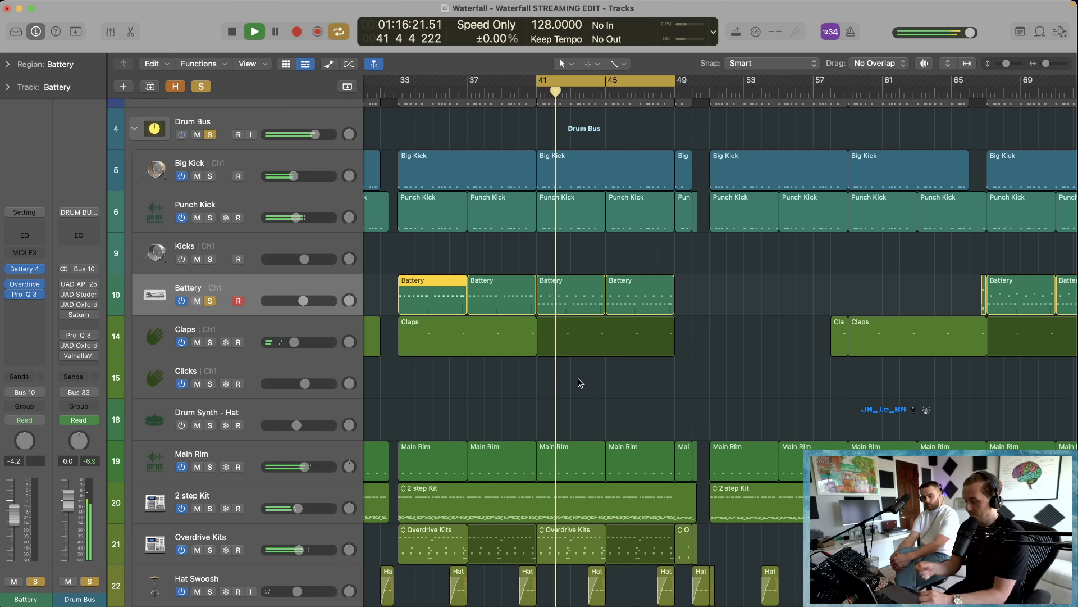
key(space)
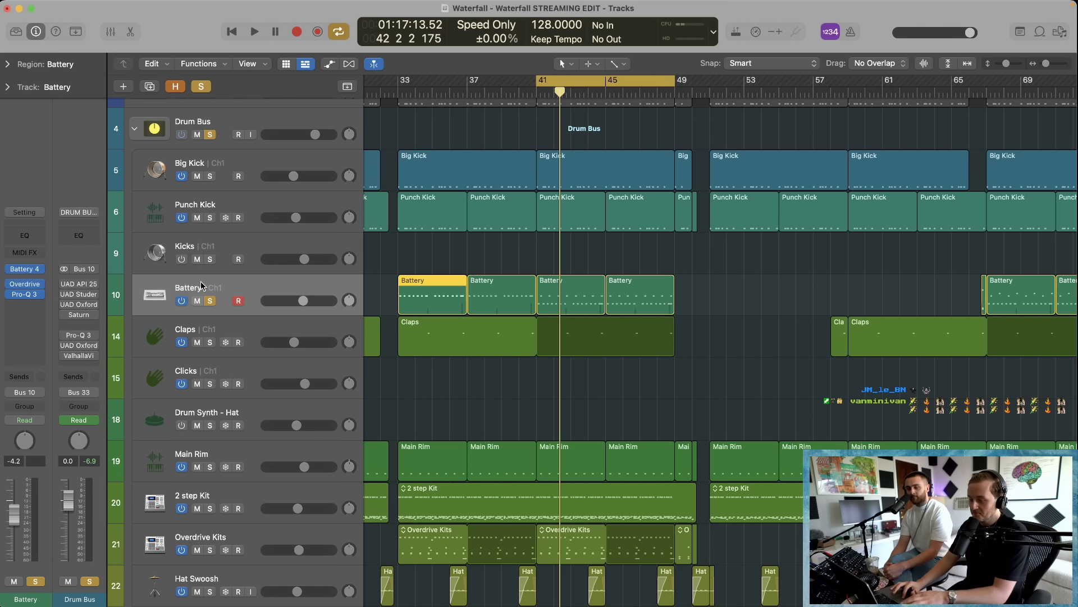
Step: Clear the Battery solo, solo the Claps track instead, and play the cycle from bar 41
click(209, 301)
click(237, 329)
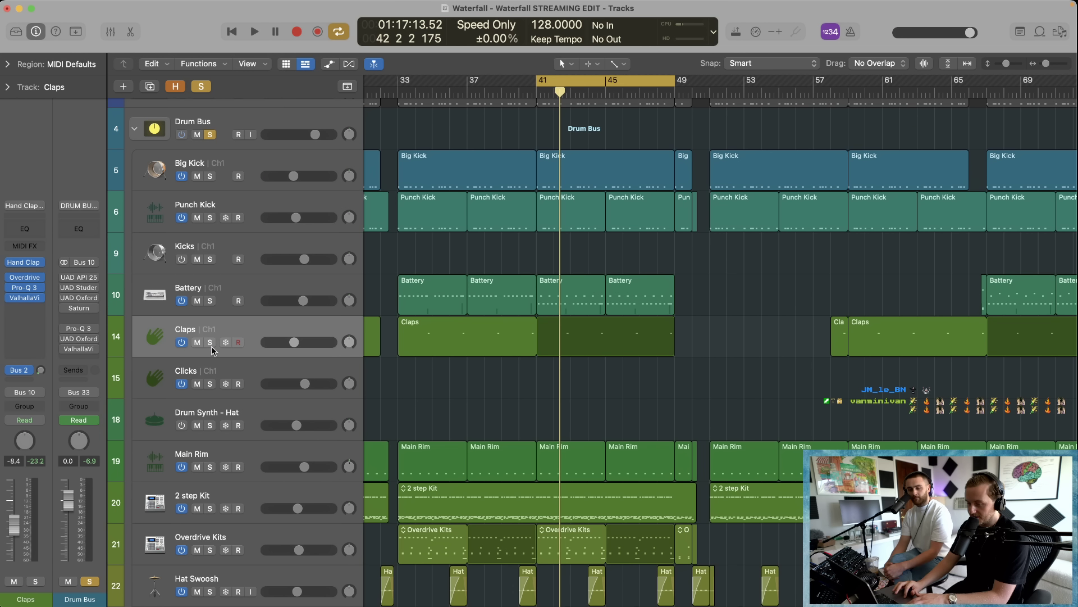
click(210, 342)
key(super+Left)
key(super+Left)
key(super+Left)
key(super+Right)
key(super+Right)
key(super+Right)
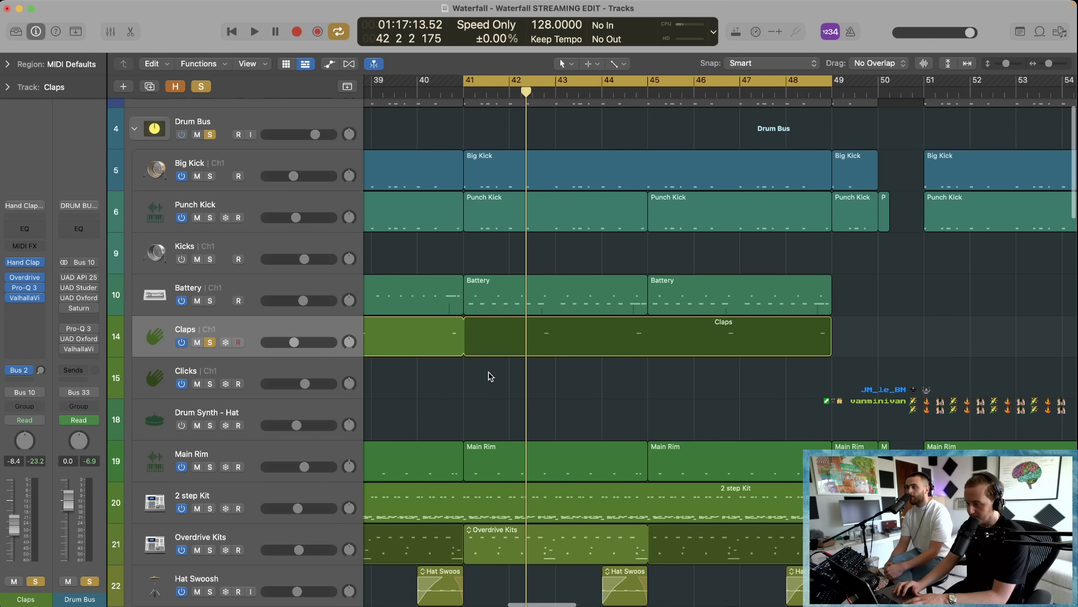
key(space)
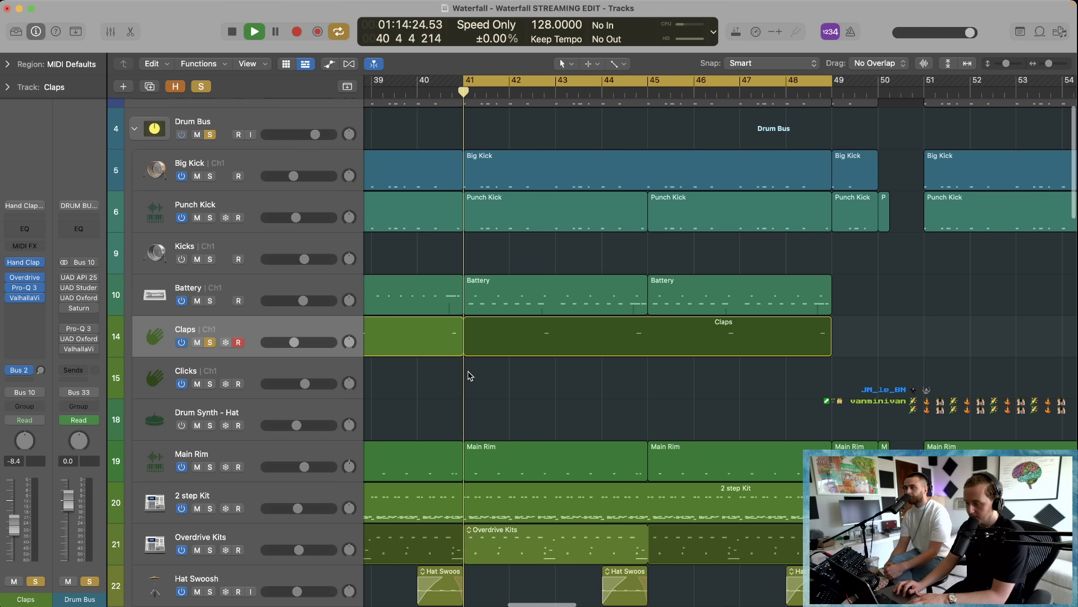
Step: Remove the Drum Bus from the solo, listen to the Claps track with its notes enlarged, and stop playback
click(210, 135)
scroll(548, 324, up, 6)
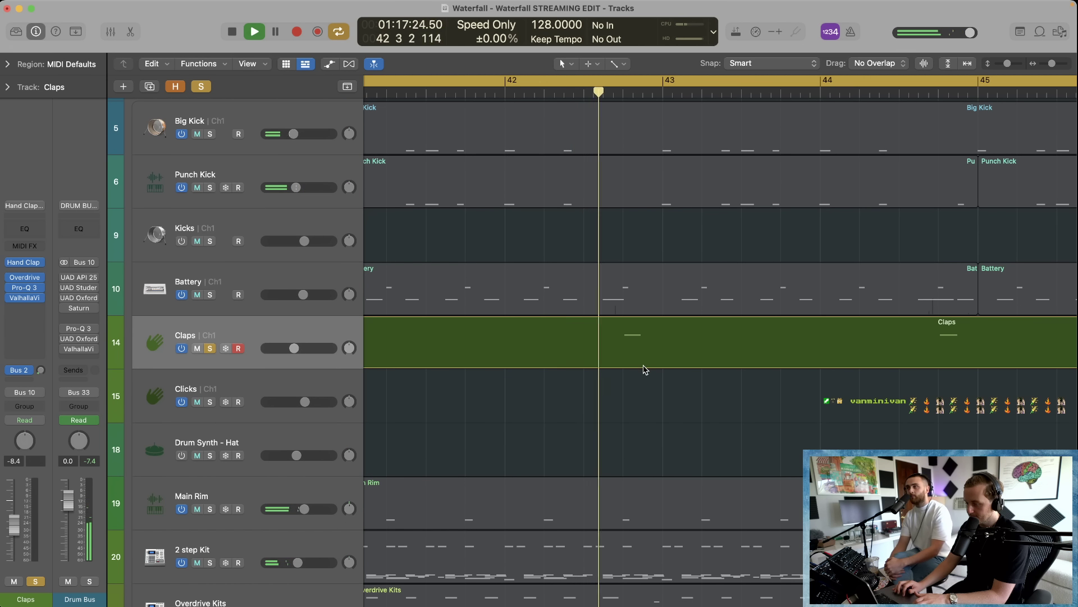
key(space)
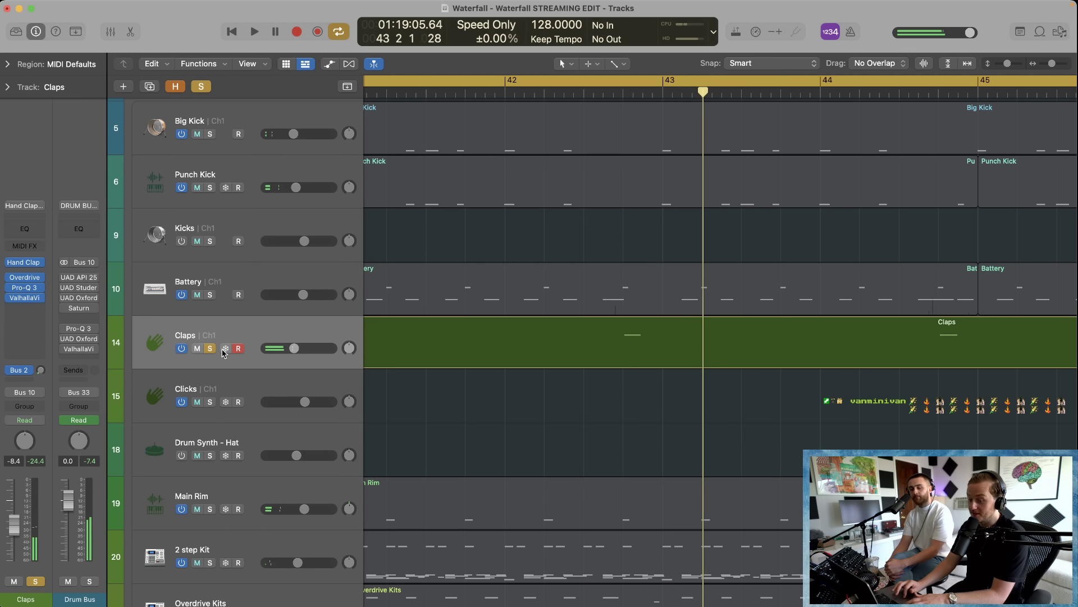
Step: Rename the Claps track as Clicks and open its Hand Clap Studio instrument beside the arrangement
double_click(185, 335)
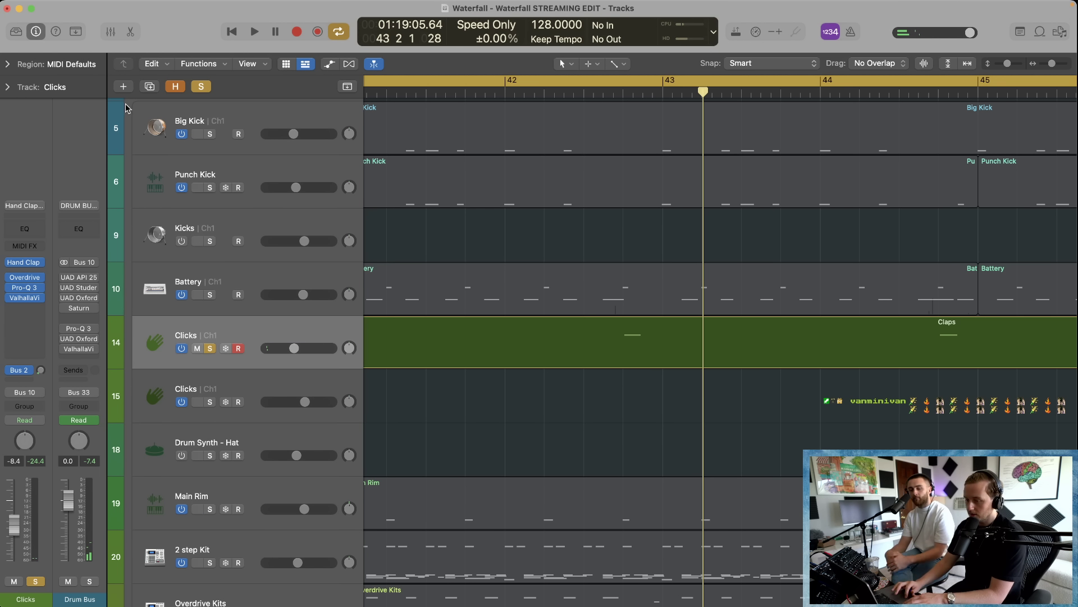
click(203, 86)
click(203, 86)
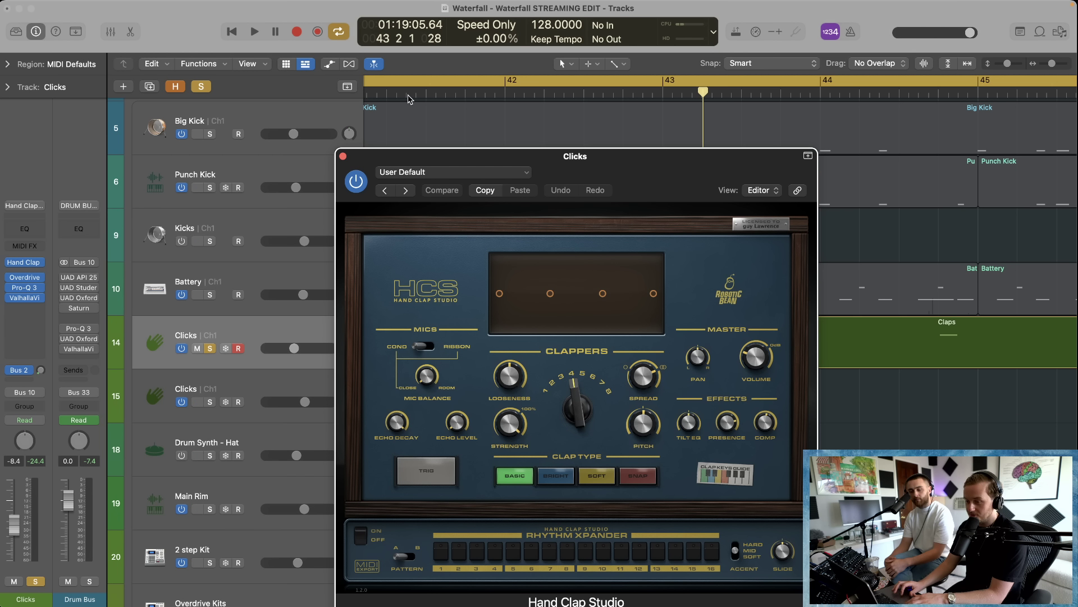
drag(638, 168, 318, 34)
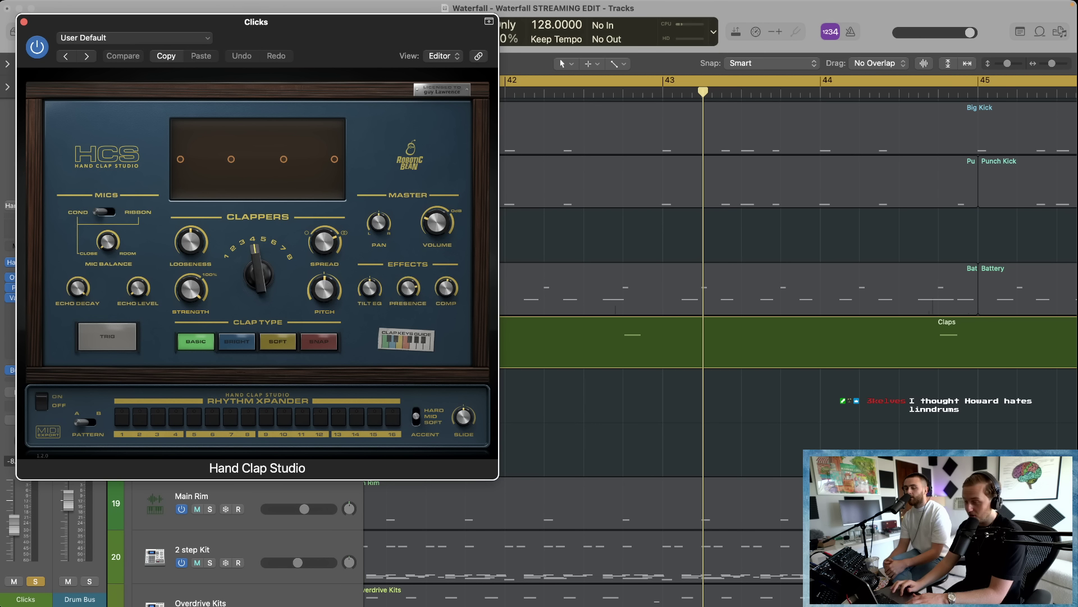
Step: Turn off the cycle and play the soloed clap track from the middle of bar 42
click(593, 85)
click(584, 90)
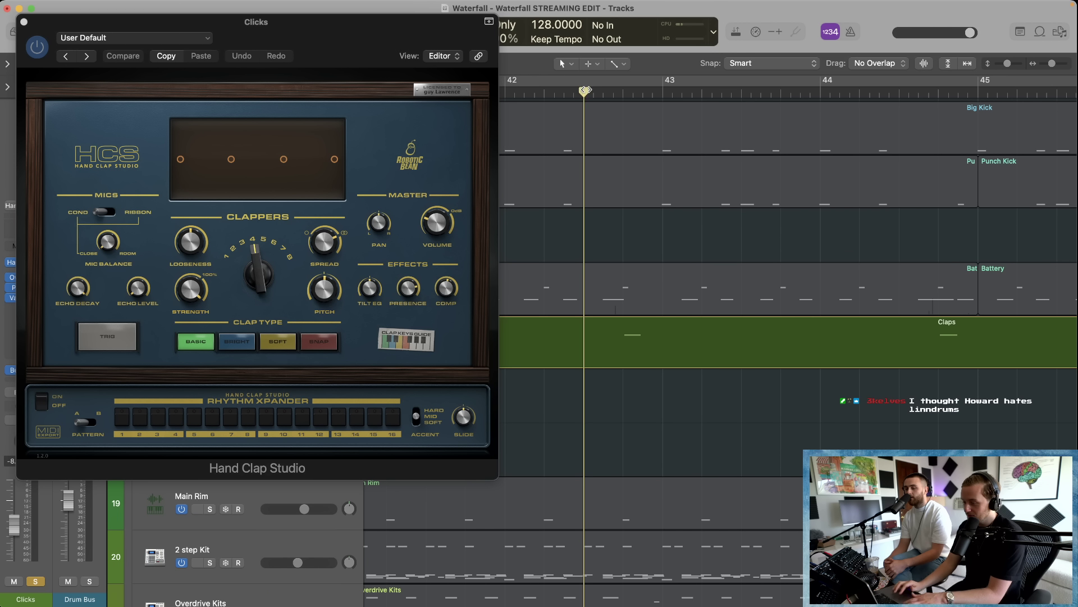
key(space)
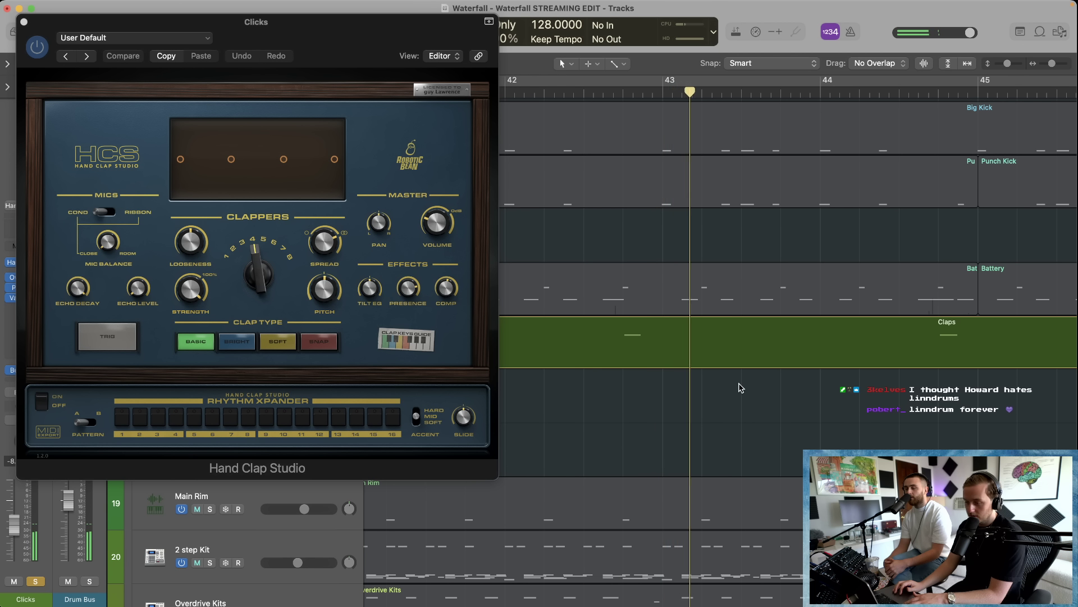
Step: Try Hand Clap Studio with 8 clappers during playback, and compare it with the original setting
double_click(444, 224)
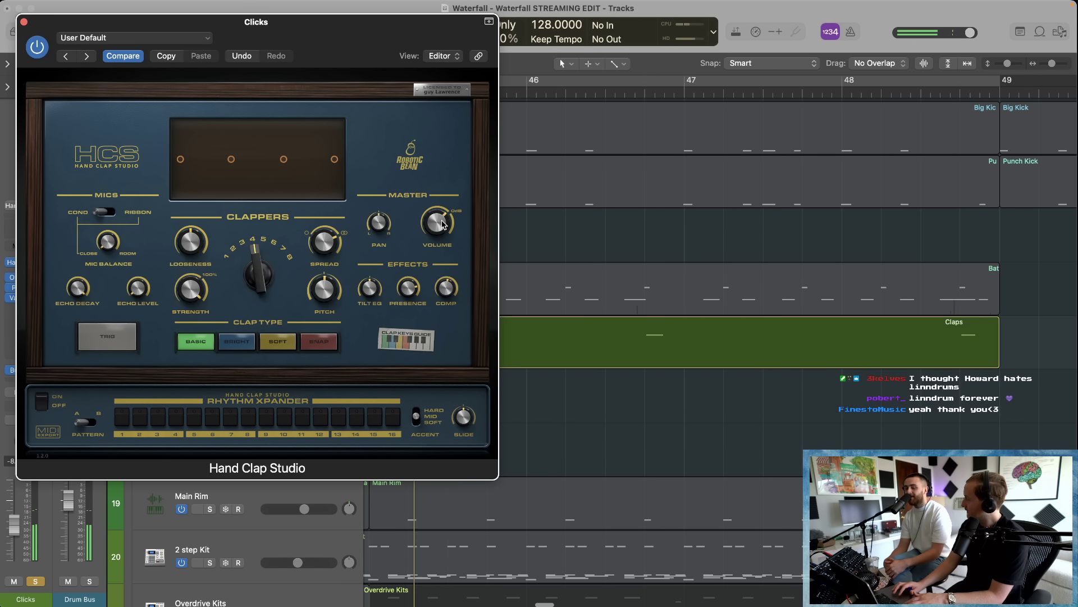
drag(262, 271, 262, 227)
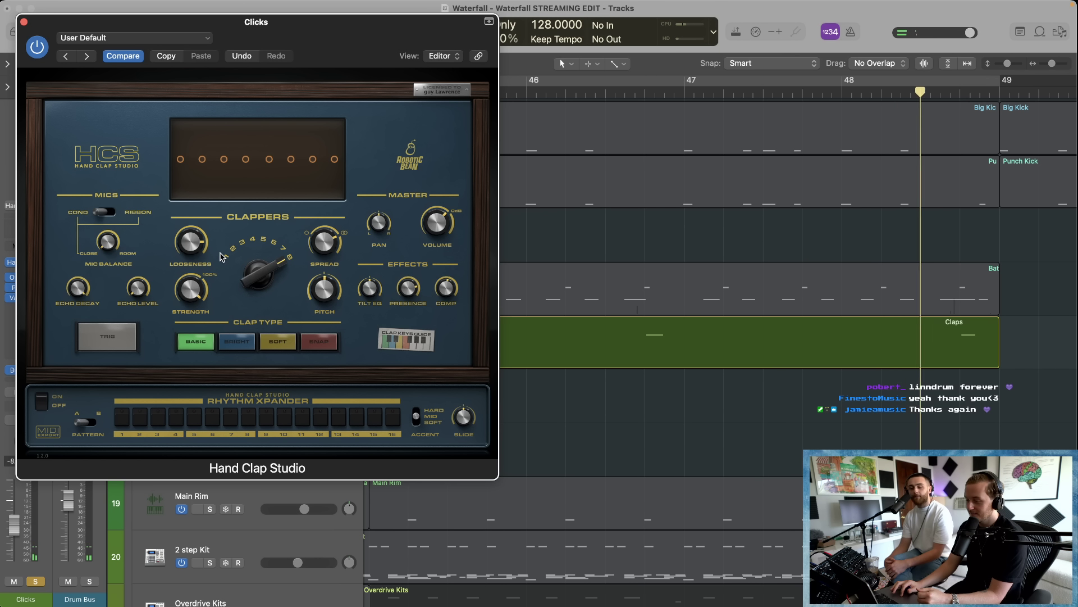
click(132, 59)
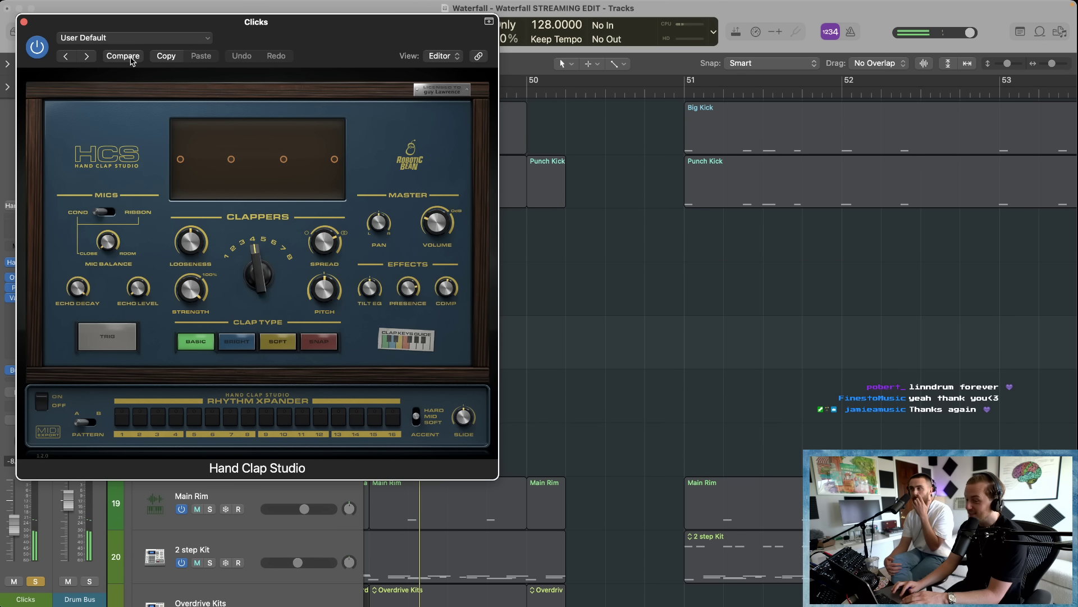
Step: Close the Hand Clap Studio window and turn on the cycle for bars 41 to 49
click(24, 22)
key(super+Left)
key(super+Left)
key(super+Left)
scroll(467, 261, left, 10)
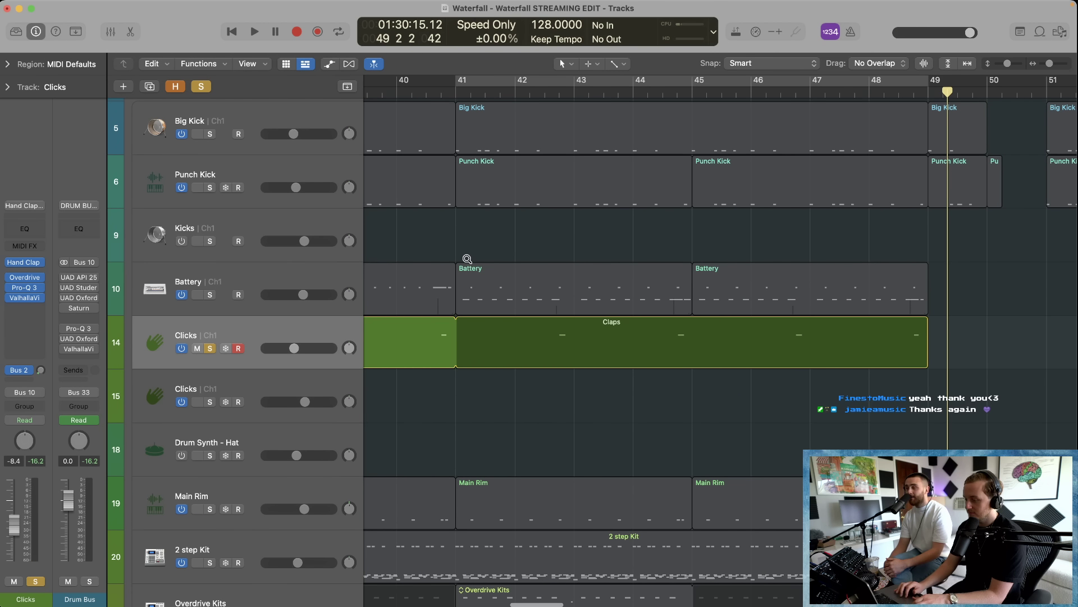
scroll(467, 259, down, 10)
click(749, 81)
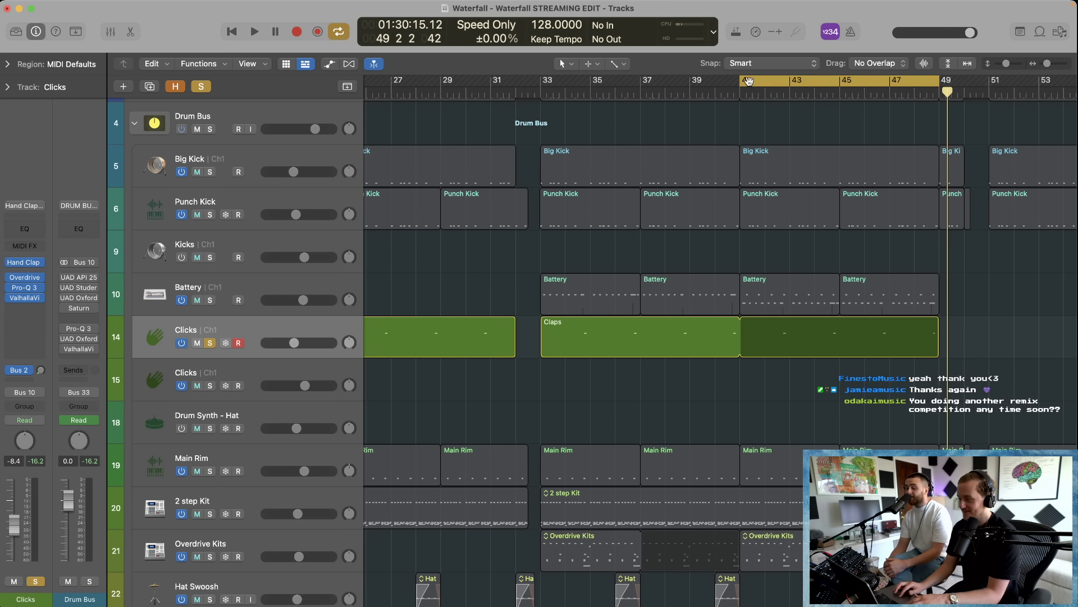
scroll(241, 242, up, 2)
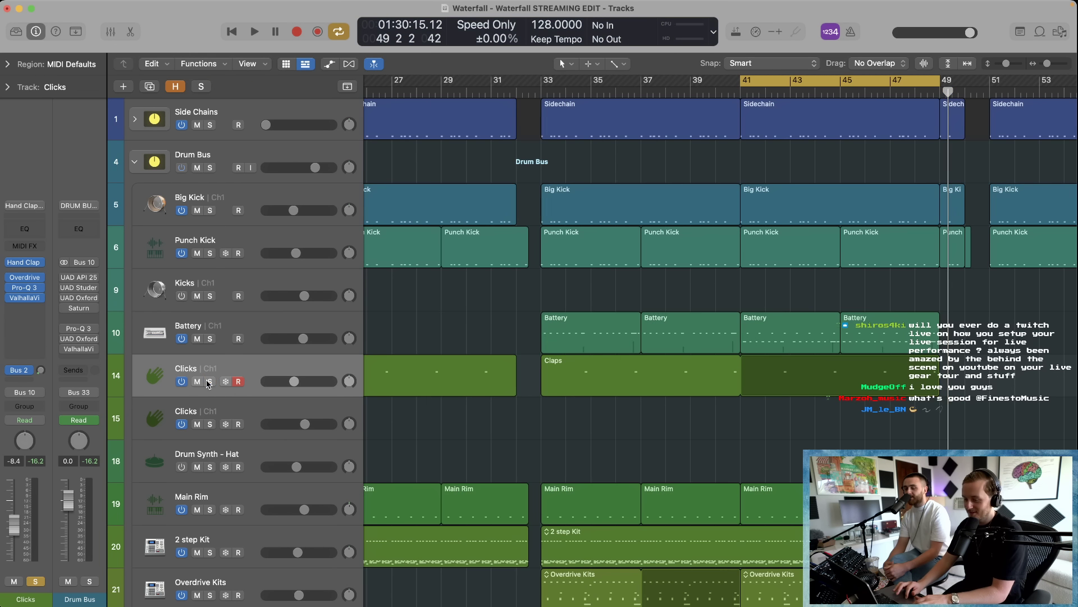
Step: Turn off the cycle and play Wooden Tambourine 05 soloed from just before bar 67, adding Hat Loop to the solo
ctrl+alt+click(427, 396)
scroll(427, 397, down, 5)
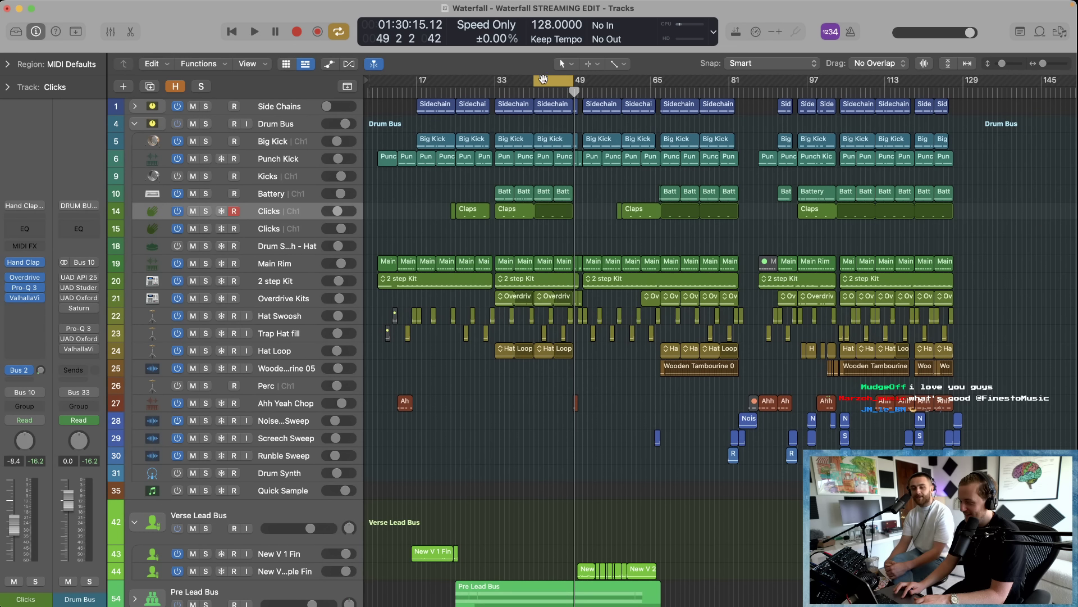
click(543, 79)
scroll(725, 234, up, 3)
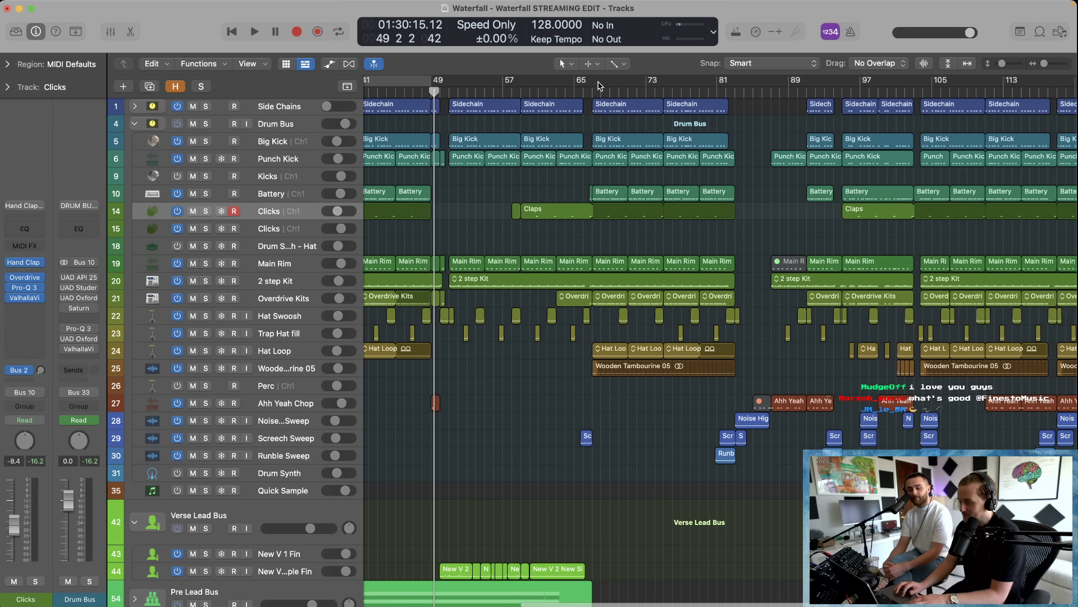
click(599, 84)
click(206, 368)
key(space)
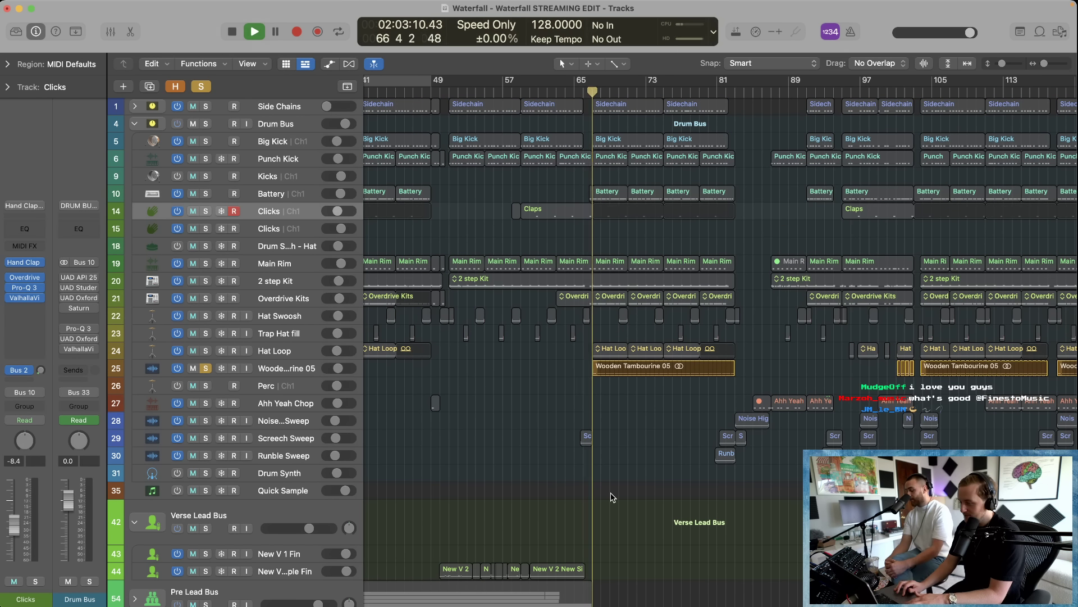
click(206, 351)
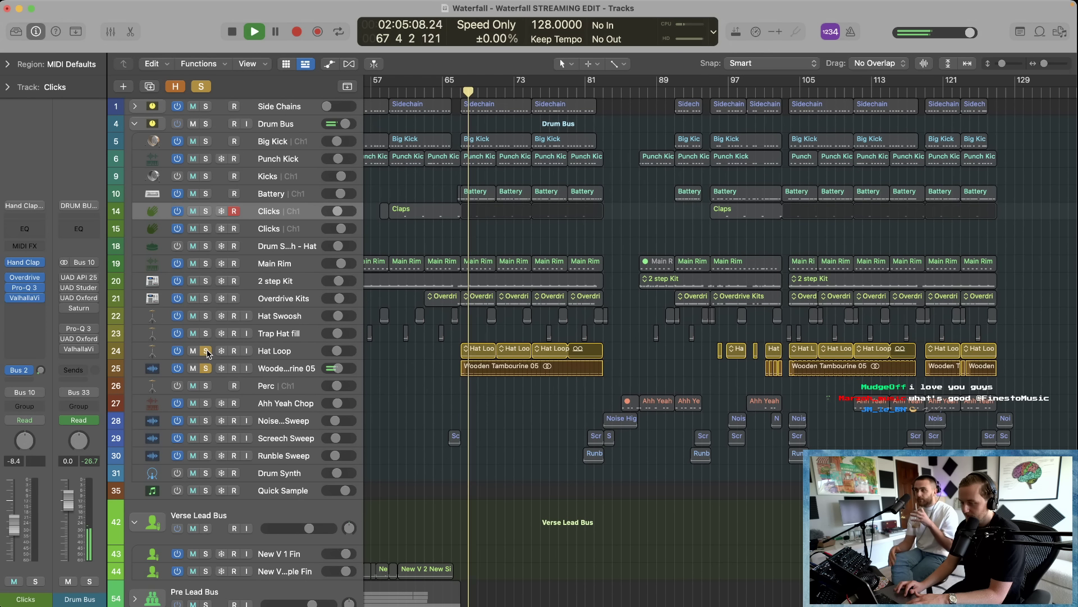
Step: Continue playback from about bar 80 with Ahh Yeah Chop and the three sweep tracks soloed in place of Hat Loop and Wooden Tambourine 05
drag(542, 487, 763, 343)
scroll(718, 387, down, 2)
click(478, 90)
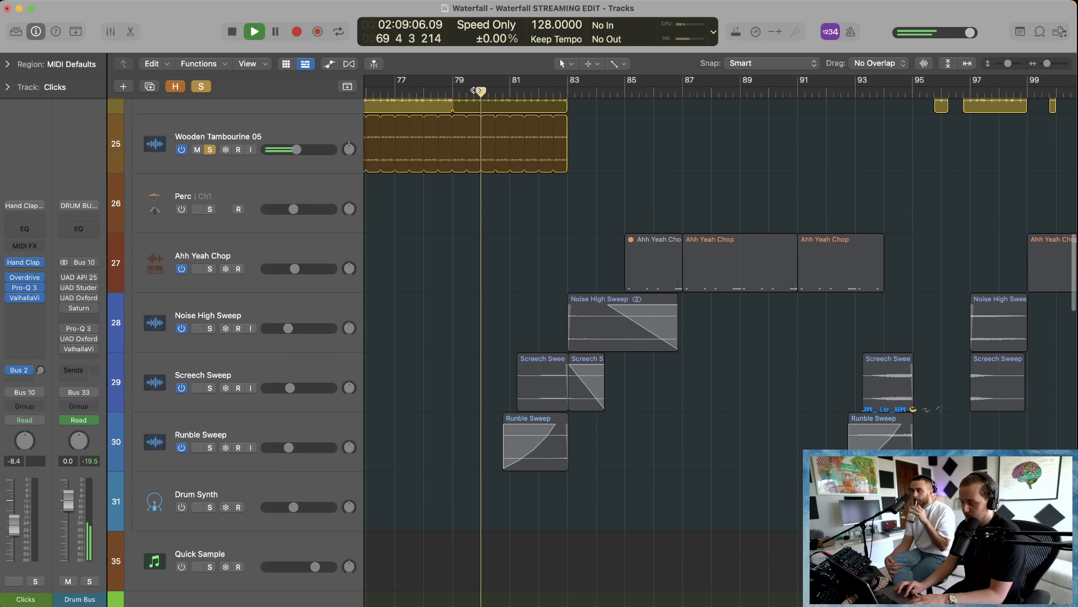
drag(210, 447, 211, 270)
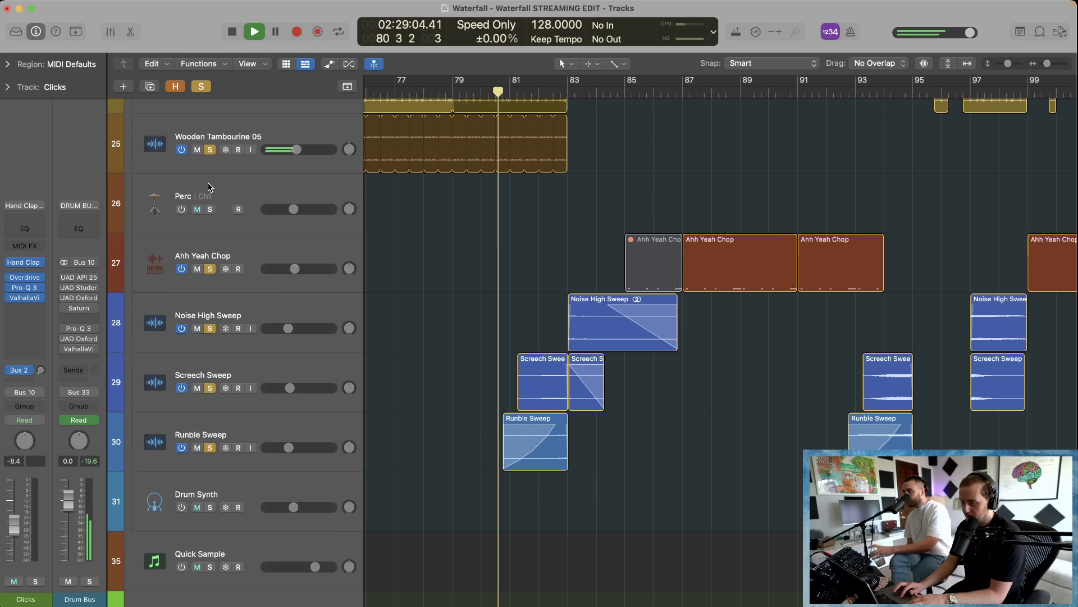
scroll(210, 186, up, 2)
drag(210, 150, 211, 210)
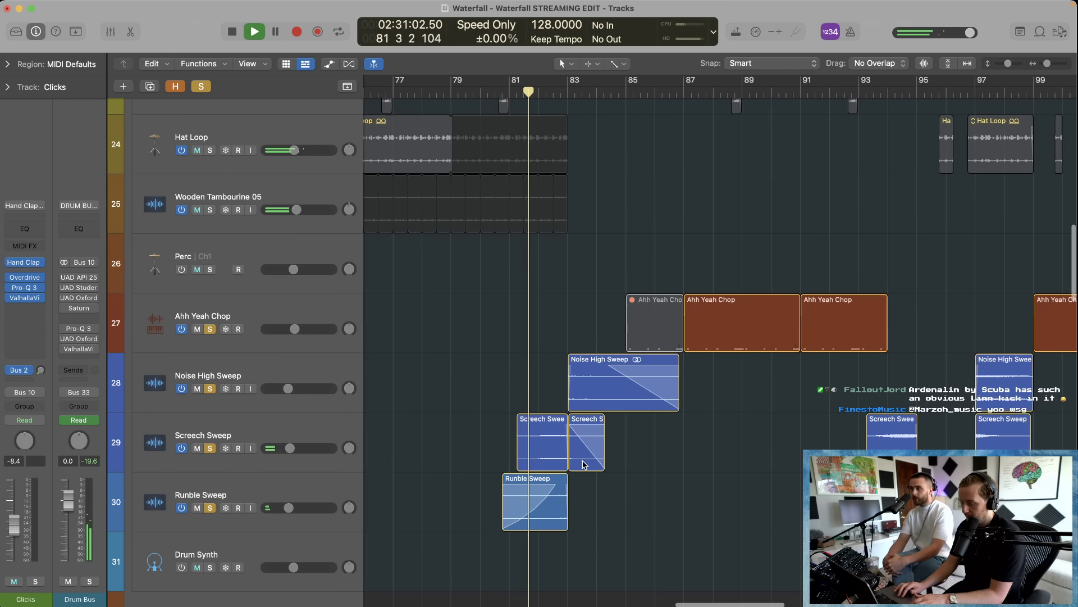
key(super+Right)
scroll(674, 507, down, 2)
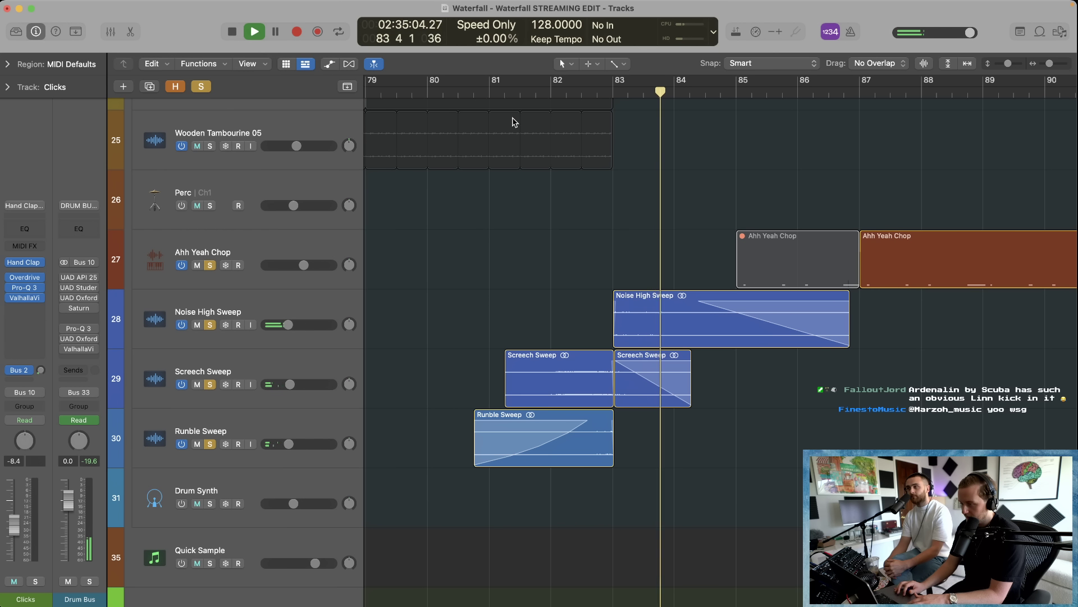
Step: Leave only Screech Sweep soloed and listen to its two regions across bar 83 from about bar 80
key(space)
click(209, 265)
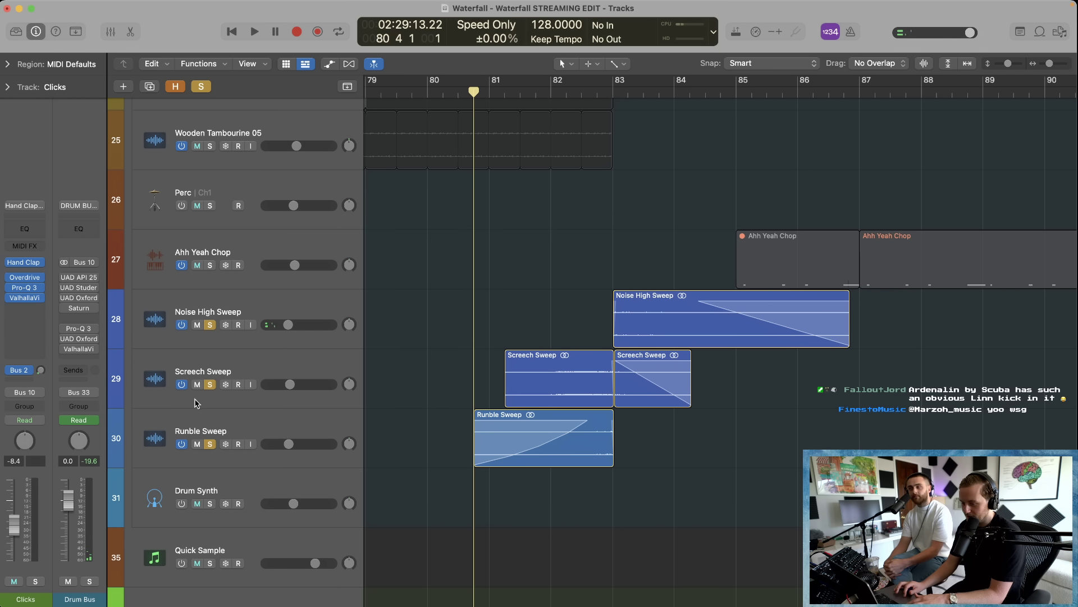
click(209, 326)
click(210, 444)
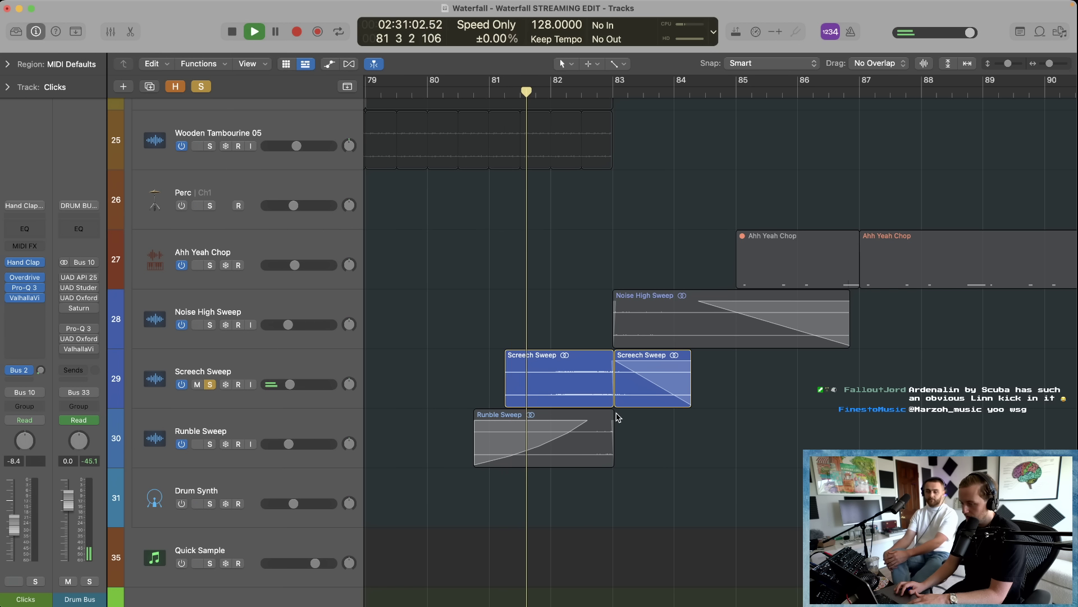
key(super+Left)
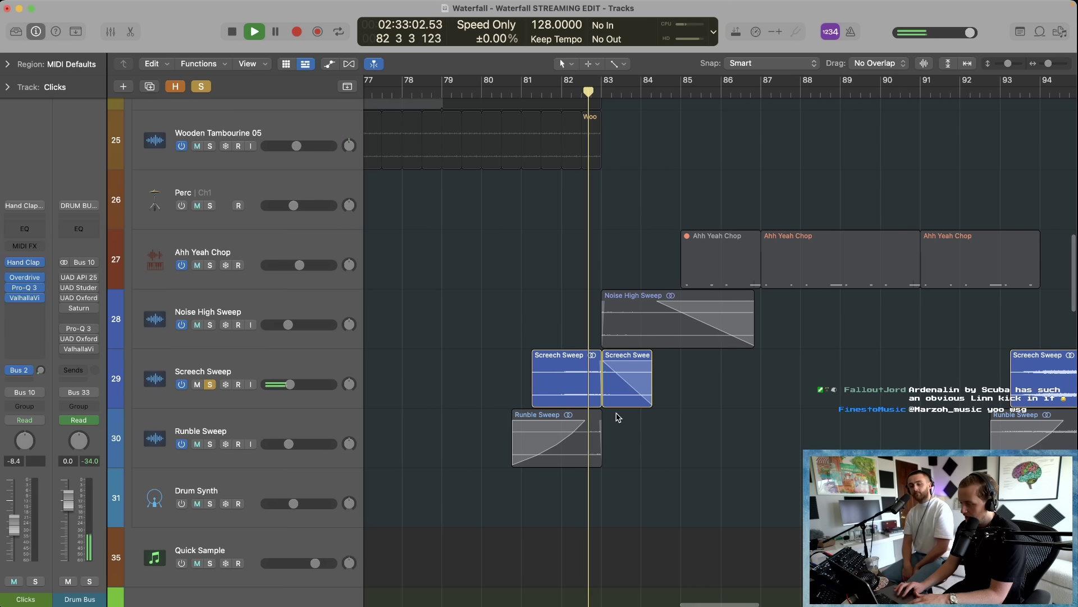
key(super+Right)
key(super+Right)
key(super+Right)
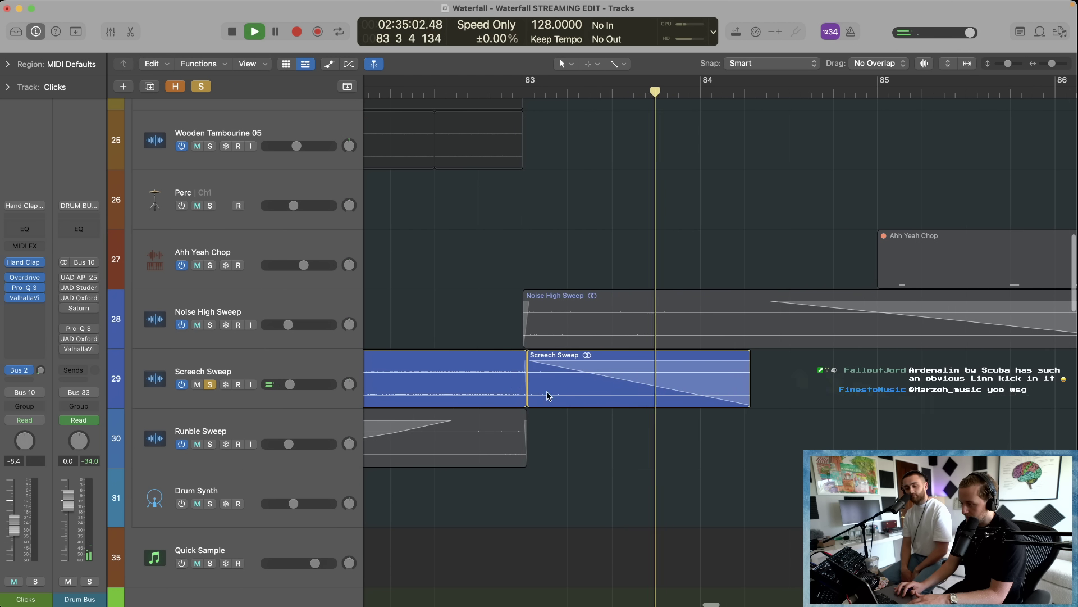
key(super+Right)
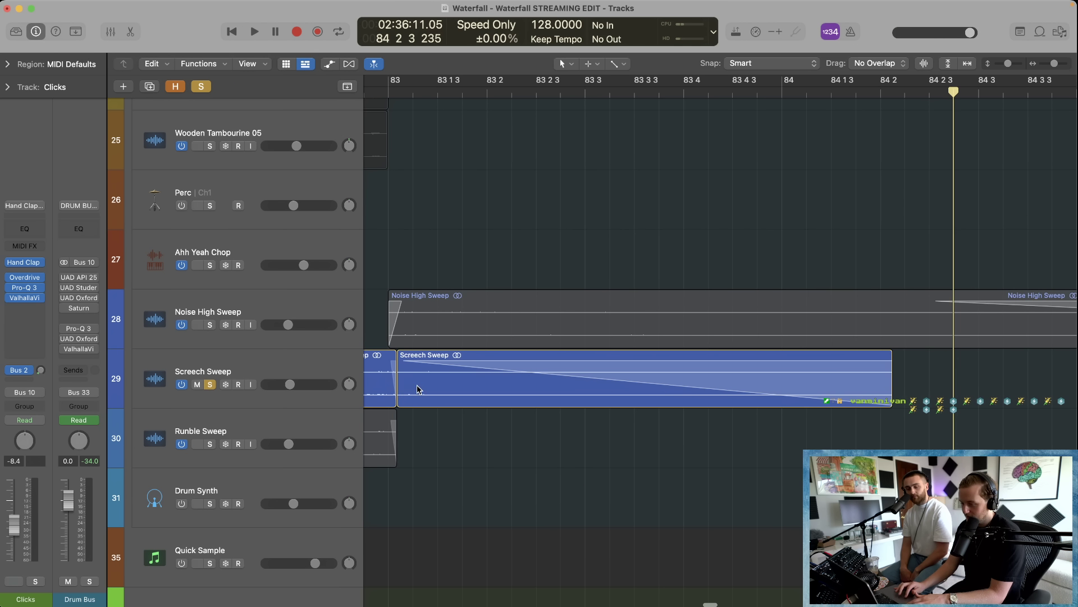
Step: Inspect the join between the two Screech Sweep regions at bar 83, selecting each region in turn
click(400, 371)
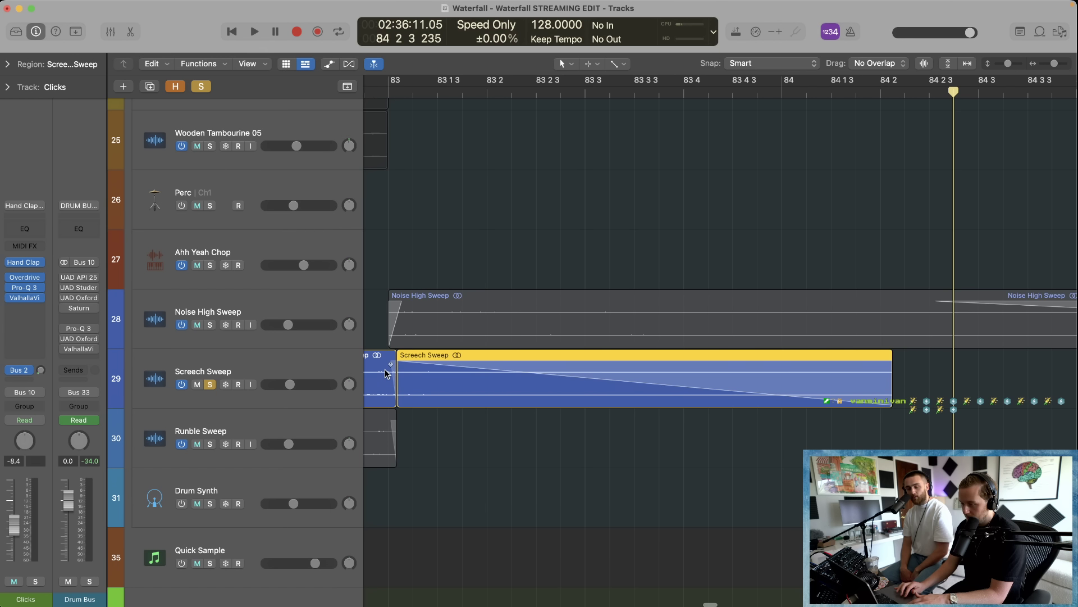
click(387, 374)
key(super+Left)
key(super+Left)
key(super+Left)
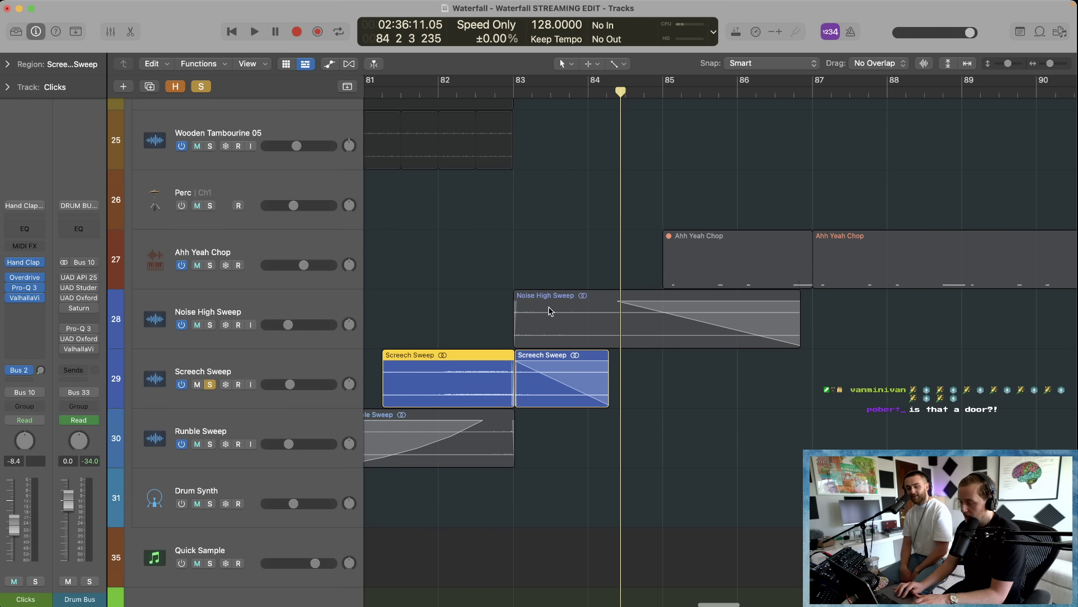
scroll(399, 428, left, 5)
Step: Play Runble Sweep together with Screech Sweep from about bar 82, and add Noise High Sweep to the solo
click(210, 444)
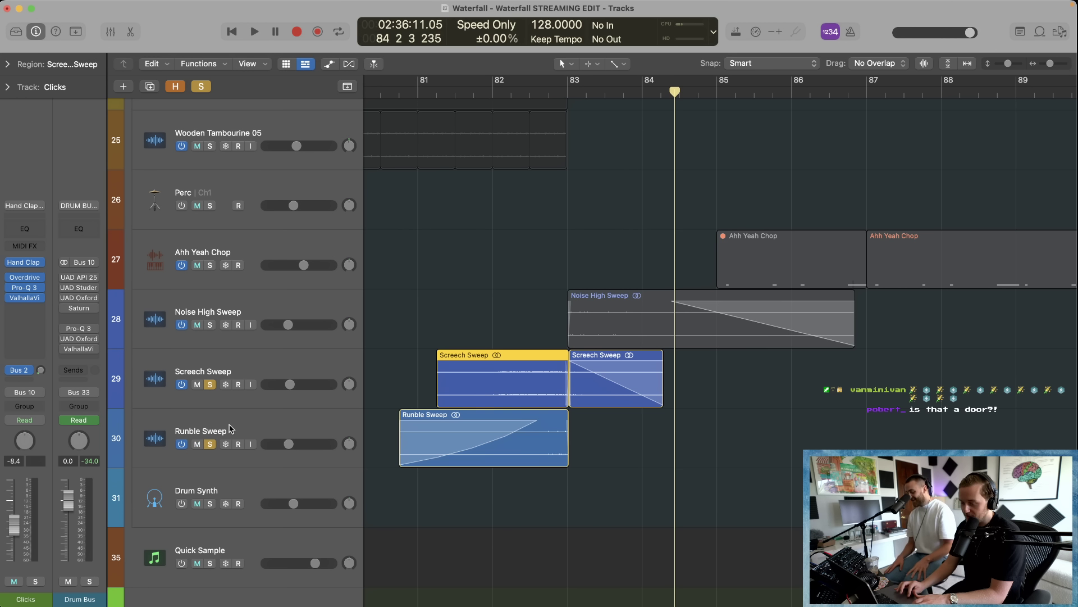
click(516, 94)
key(space)
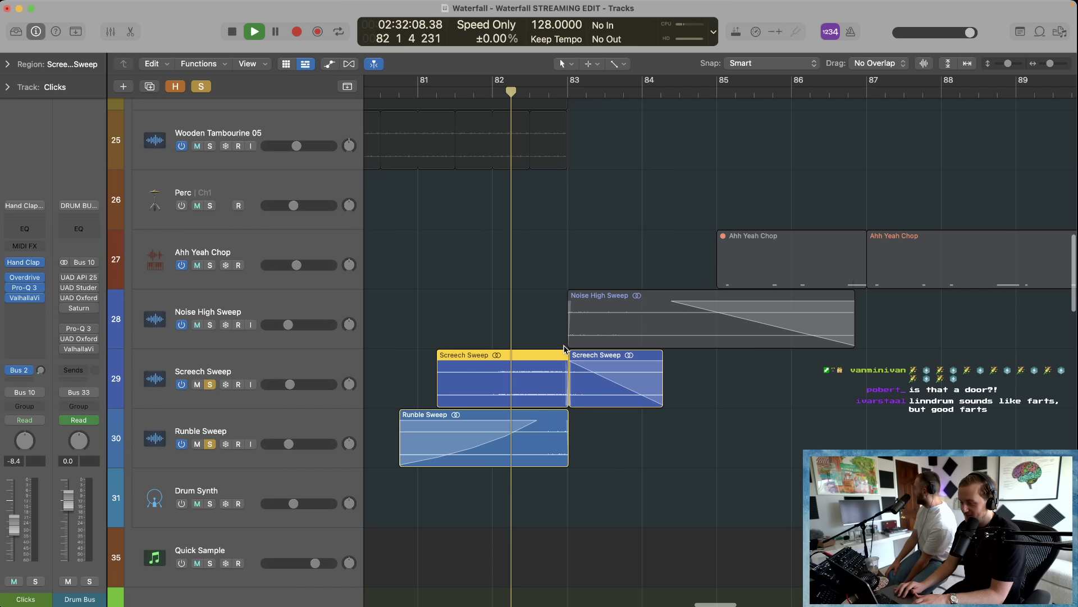
click(210, 325)
key(super+Left)
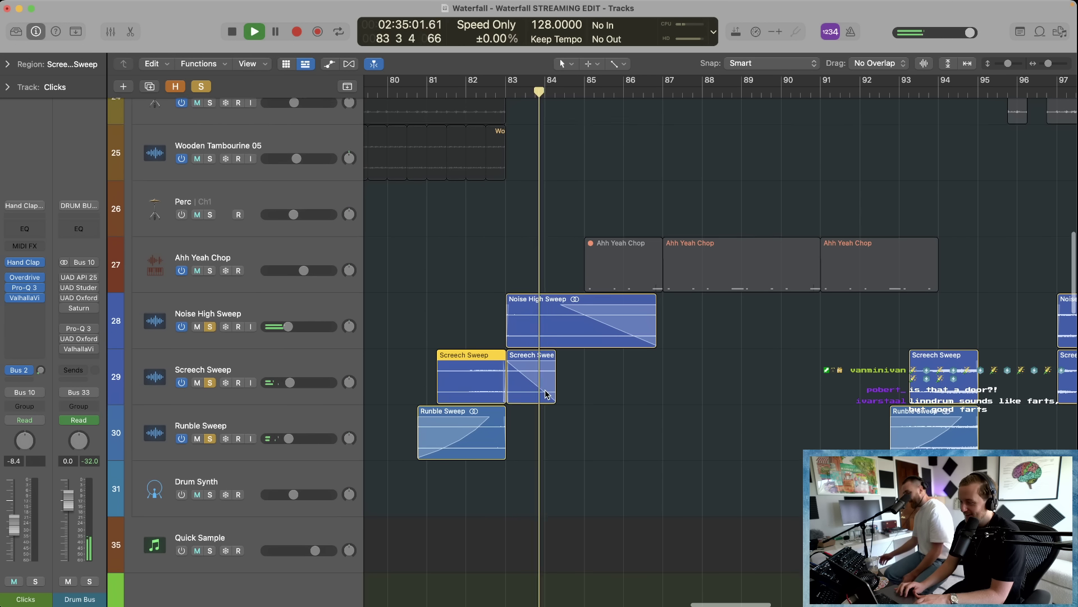
Step: Add Ahh Yeah Chop to the solo, stop playback and place the playhead at bar 87
click(210, 272)
key(space)
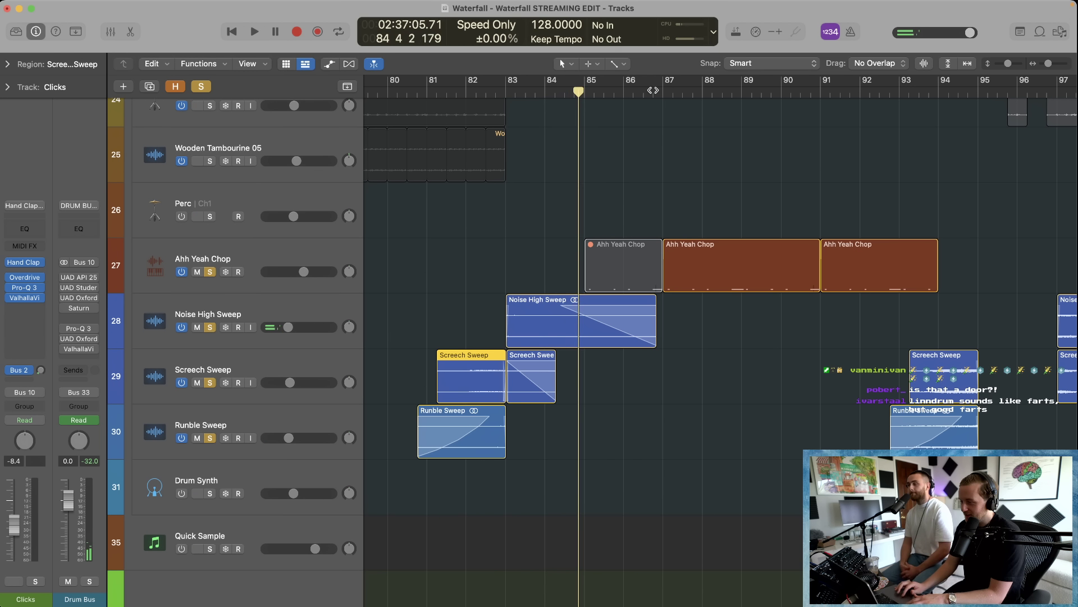
click(652, 91)
click(520, 169)
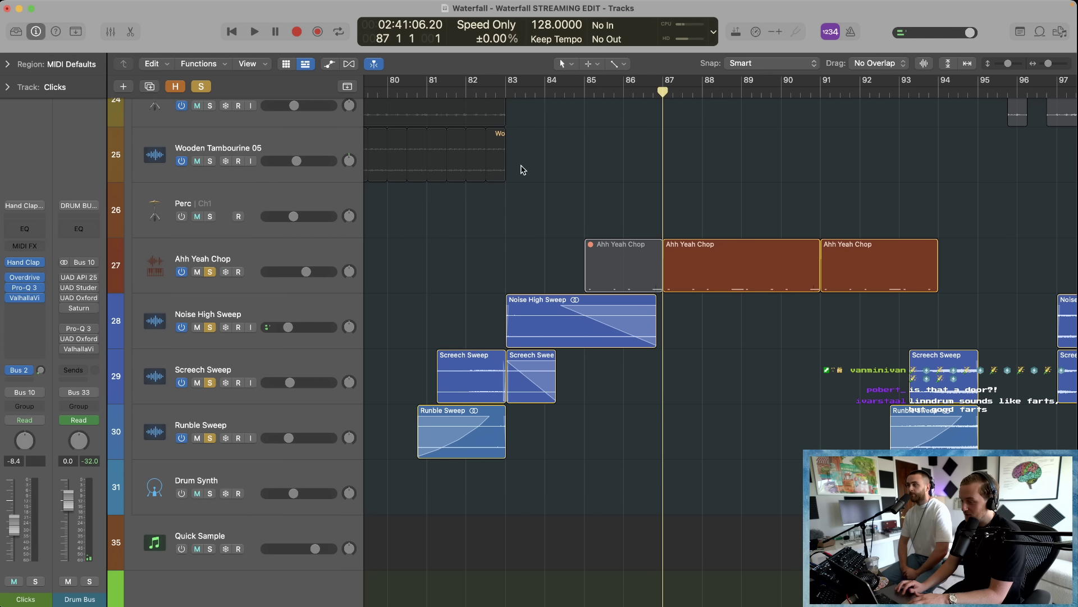
Step: Clear all solos, open the Ahh Yeah Chop track's Quick Sampler and audition its sample
click(200, 86)
click(261, 238)
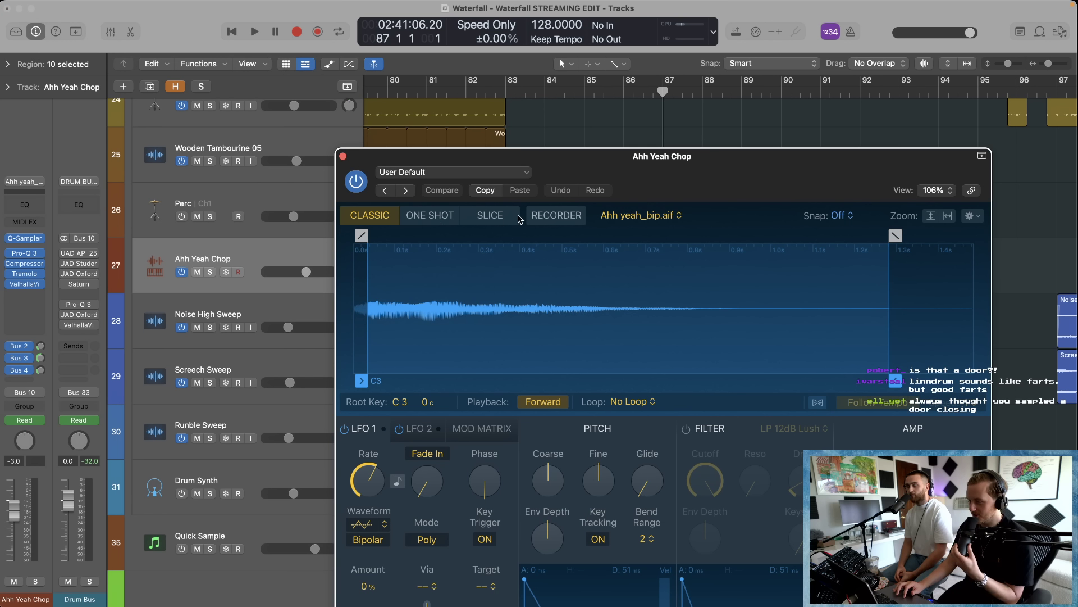
drag(628, 174, 533, 111)
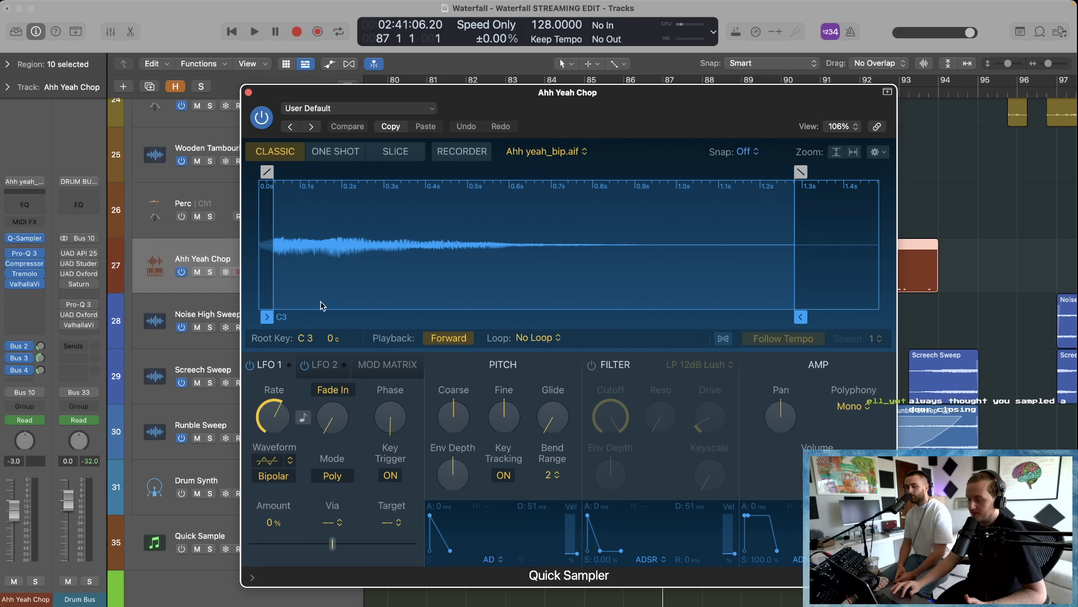
click(280, 319)
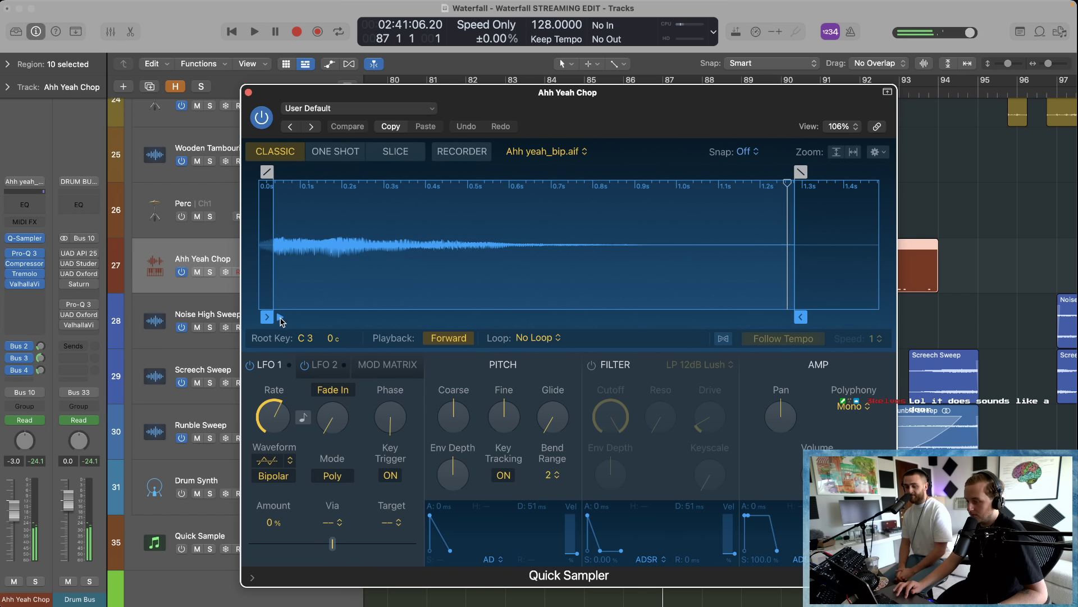
Step: Extend the Ahh yeah_bip.aif playback range to the whole sample, with Sample Start at 0 s, and close Quick Sampler
drag(281, 320, 266, 320)
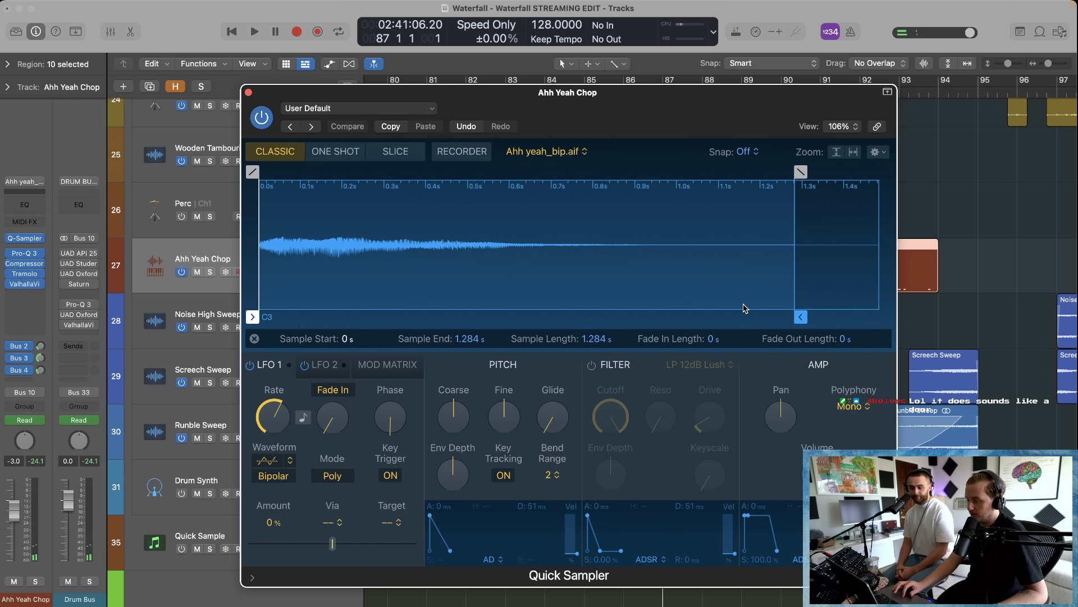
drag(780, 327, 961, 326)
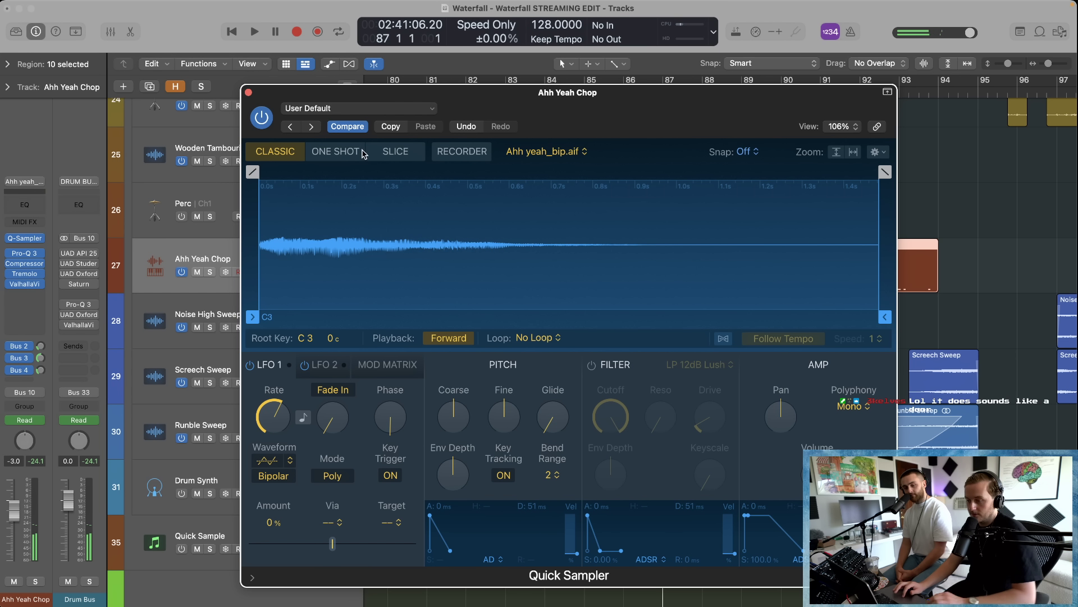
click(248, 92)
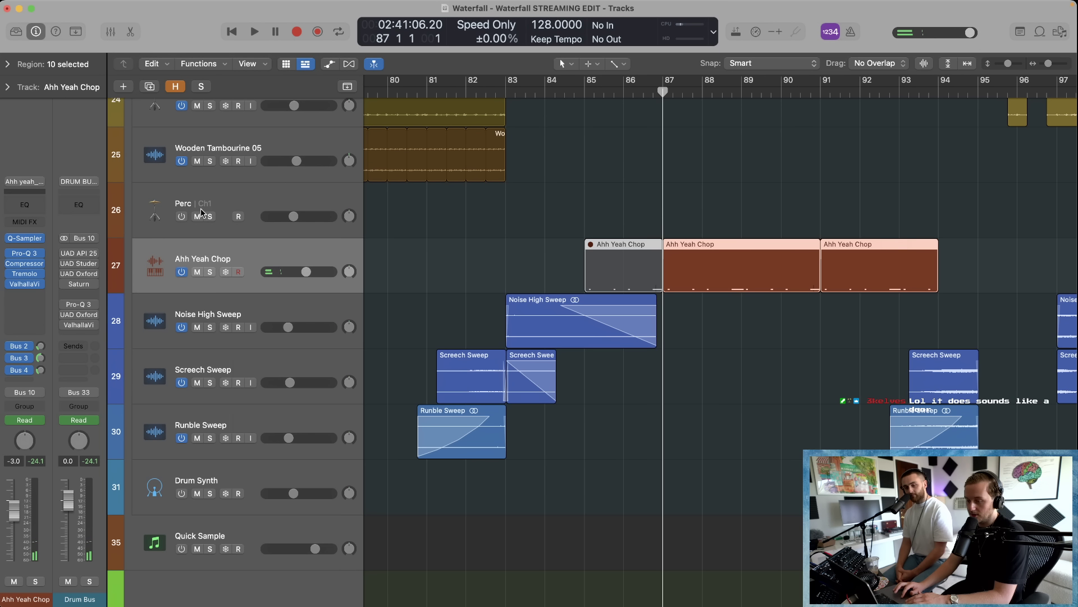
Step: Play the Ahh Yeah Chop track soloed from bar 87, and add the Drum Bus to the solo
click(210, 272)
key(space)
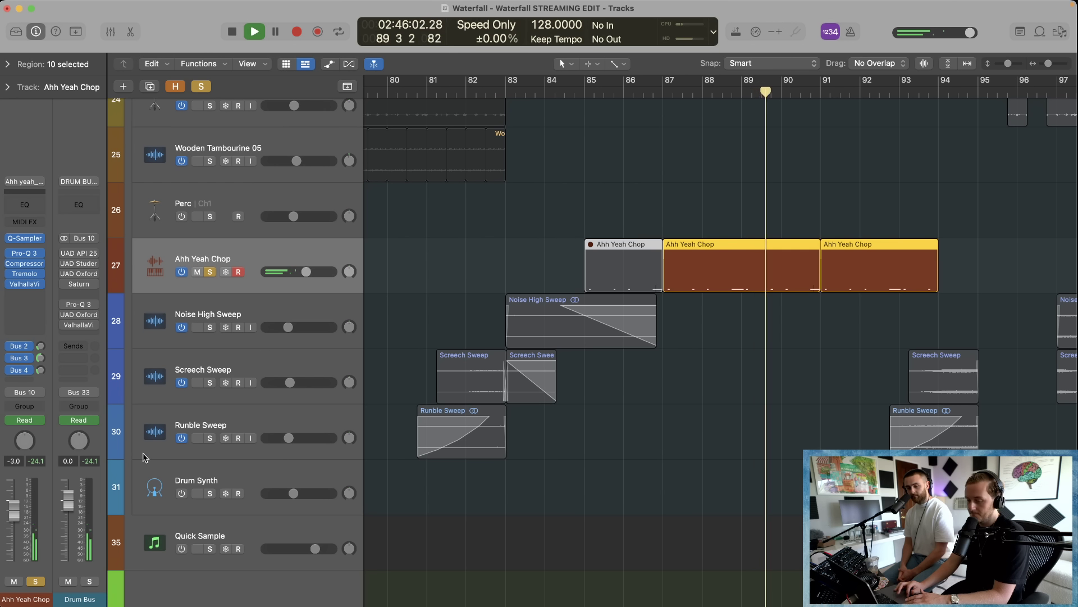
click(89, 580)
scroll(424, 486, up, 2)
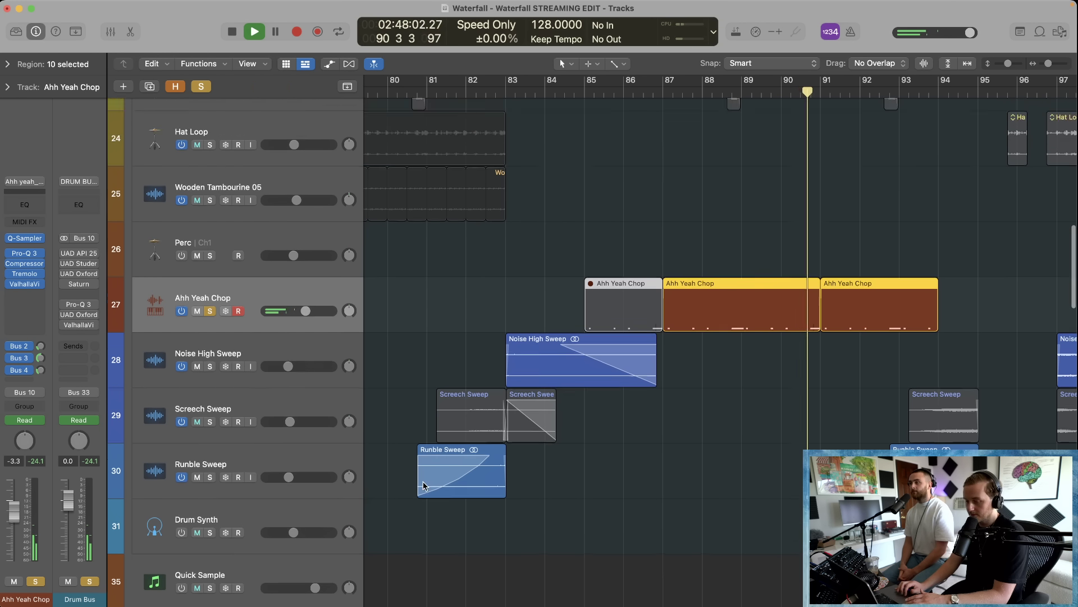
Step: Look over the arrangement during playback, jump to about bar 113 and remove Ahh Yeah Chop from the solo to hear the full Drum Bus
scroll(423, 485, up, 10)
key(super+Left)
key(super+Left)
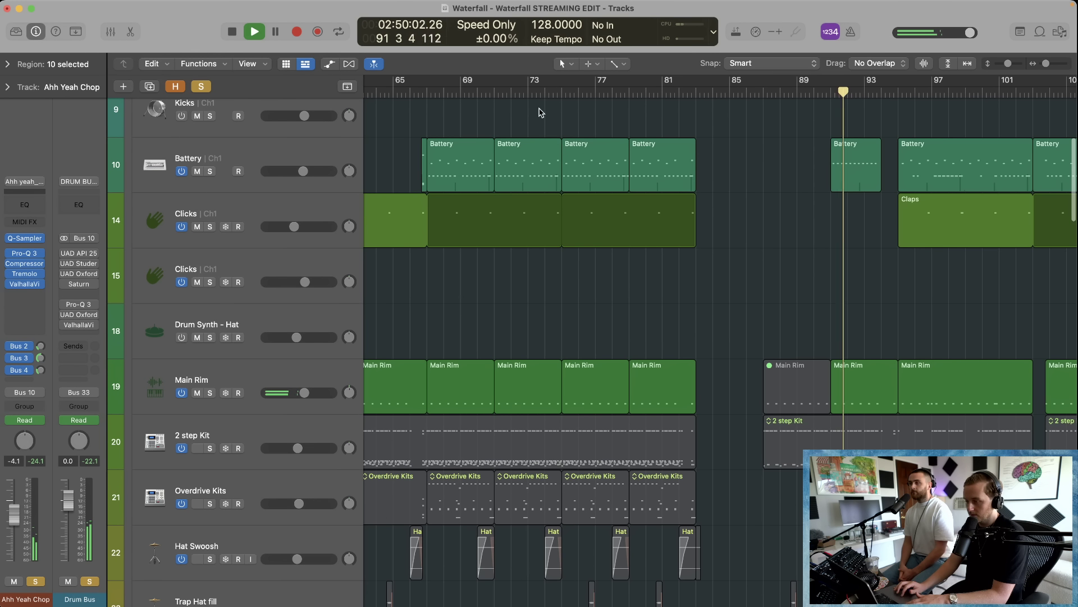
scroll(655, 136, down, 10)
scroll(641, 417, down, 6)
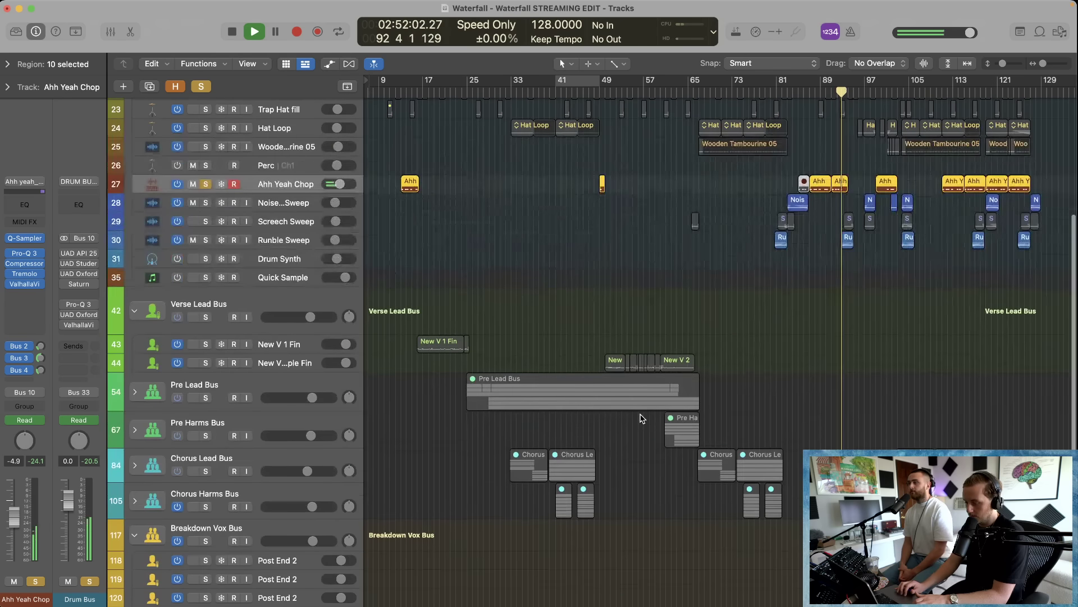
scroll(641, 417, up, 10)
scroll(769, 96, right, 5)
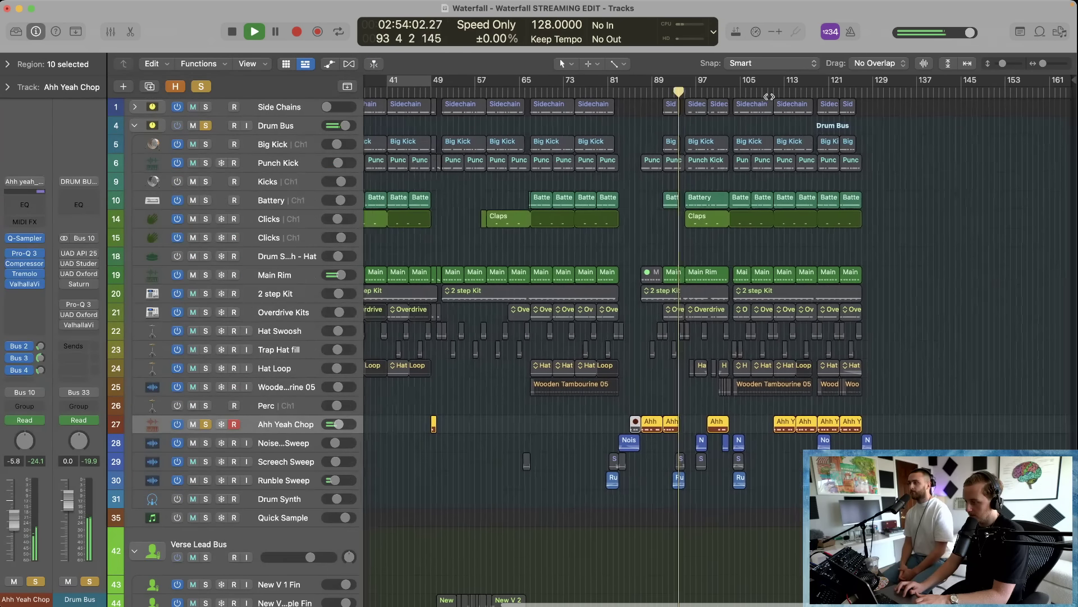
click(789, 95)
click(205, 425)
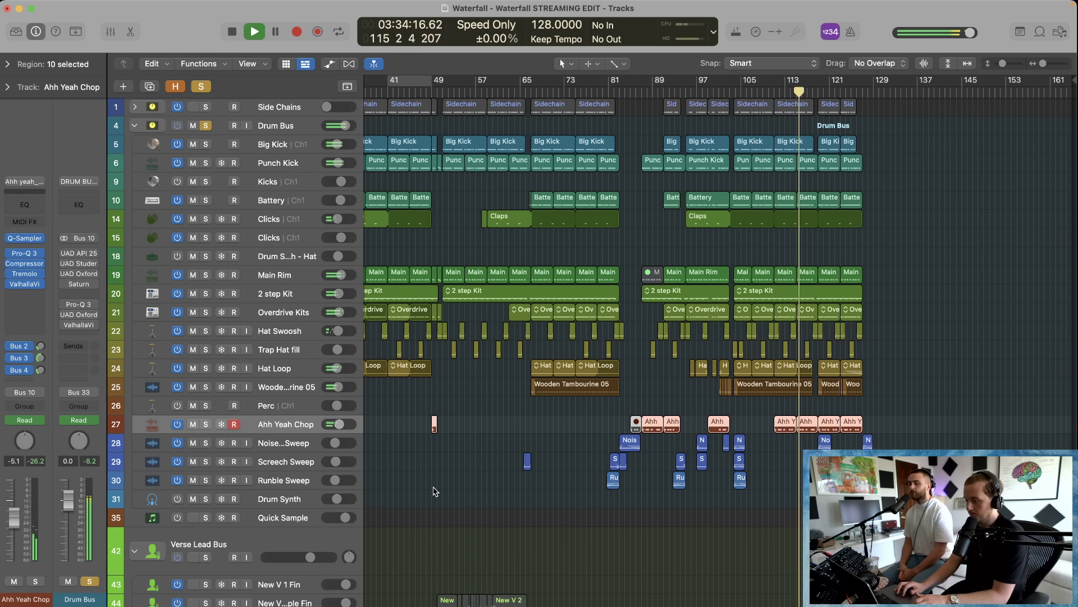
Step: Stop playback, select the first Ahh Yeah Chop region and play it from about bar 12 with the Drum Bus soloed
click(449, 455)
key(space)
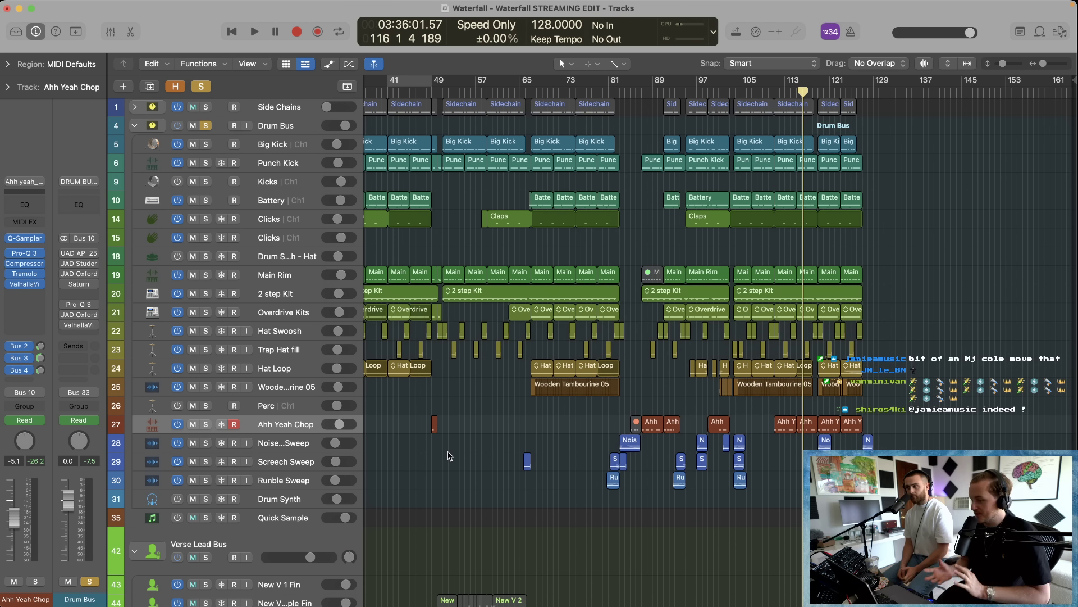
scroll(447, 451, left, 6)
scroll(451, 447, right, 1)
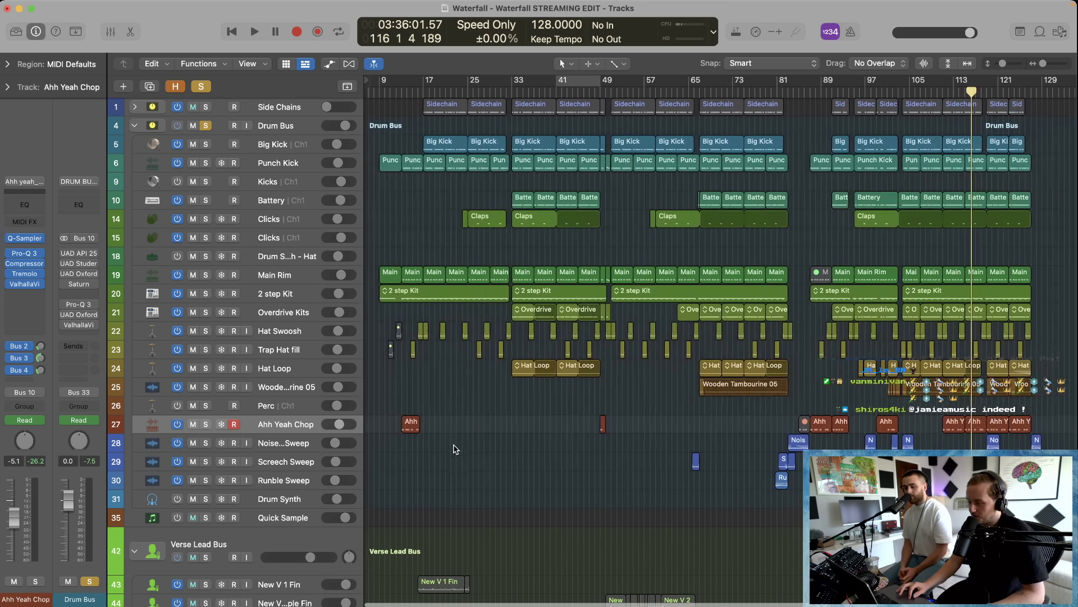
drag(454, 444, 397, 403)
click(404, 91)
key(space)
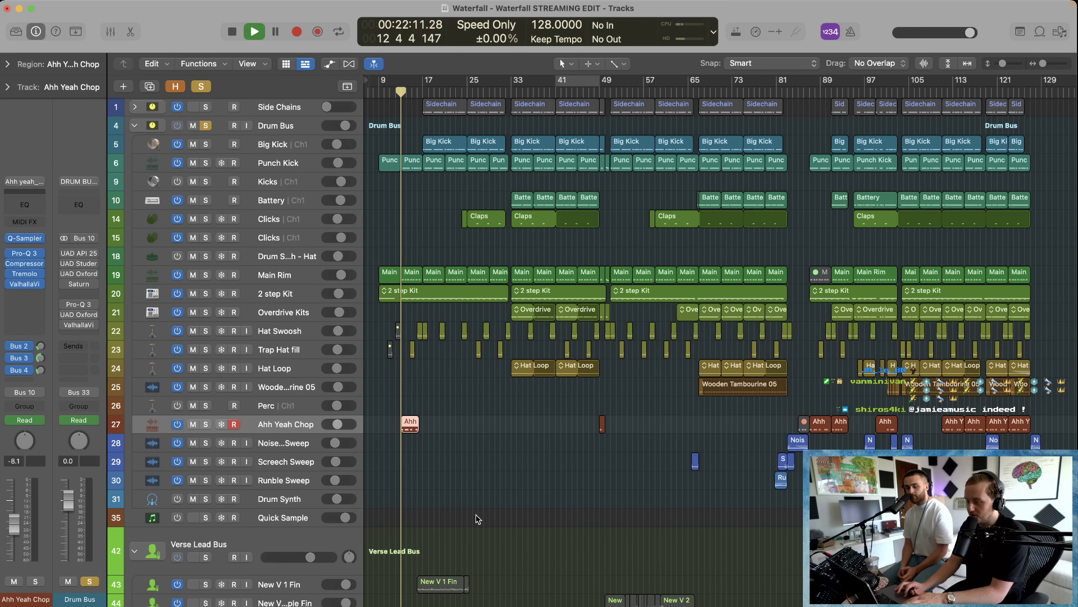
key(space)
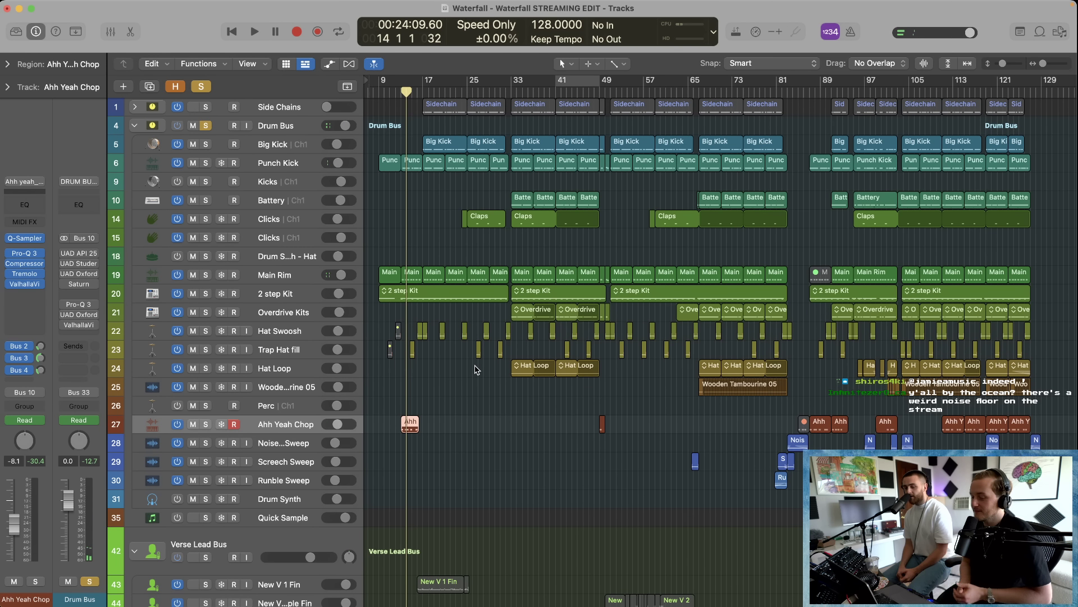
Step: Zoom out to see the whole arrangement, play the soloed drums from bar 33 and set a cycle over bars 33 to 49
click(476, 370)
key(super+Left)
scroll(736, 451, down, 10)
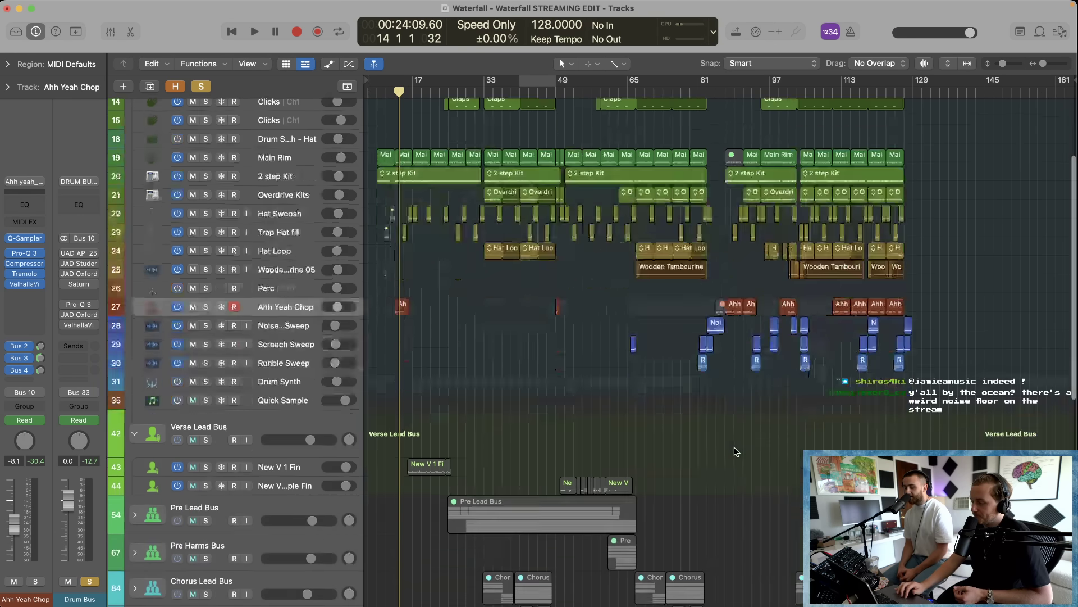
scroll(736, 451, up, 10)
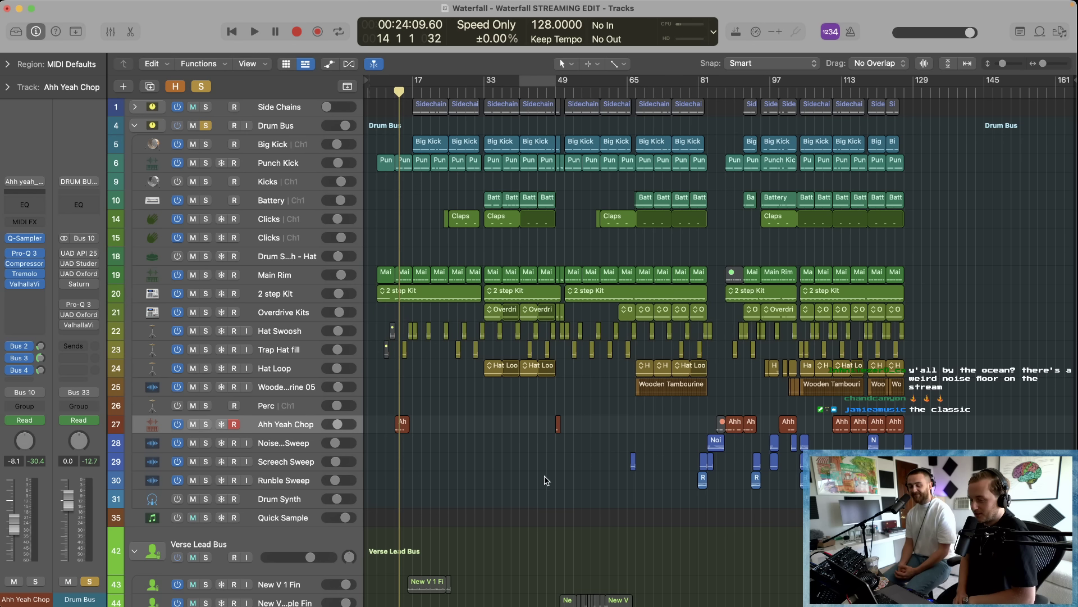
scroll(547, 481, down, 1)
scroll(546, 478, down, 5)
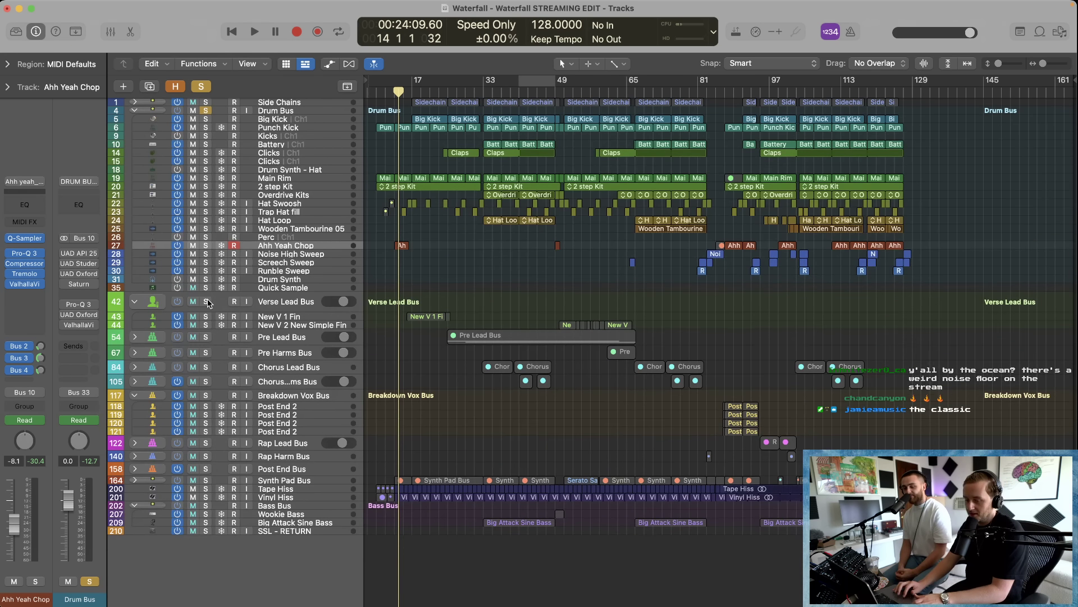
click(466, 91)
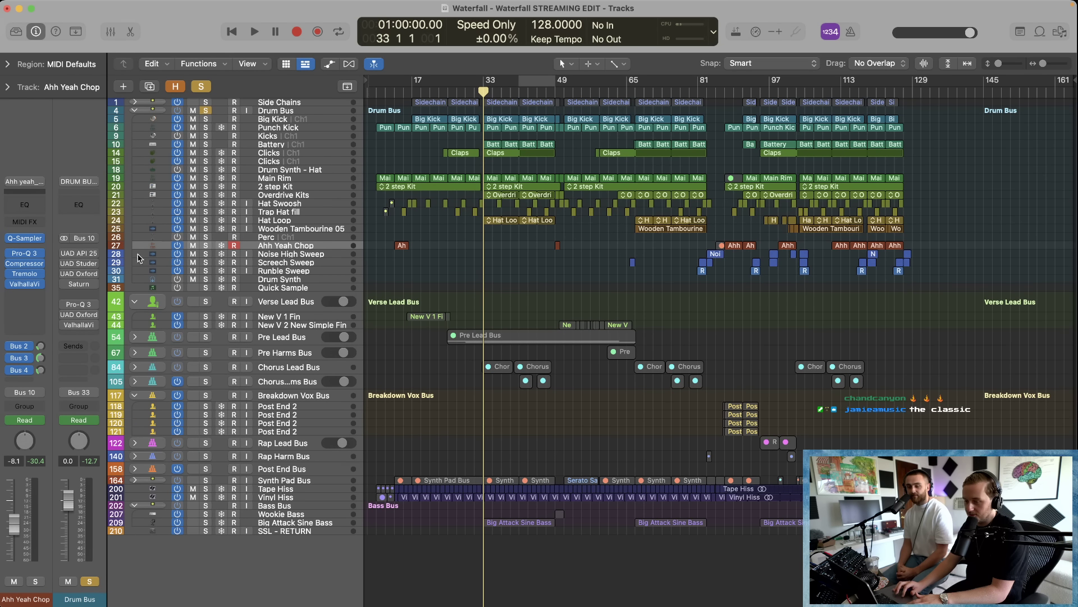
key(space)
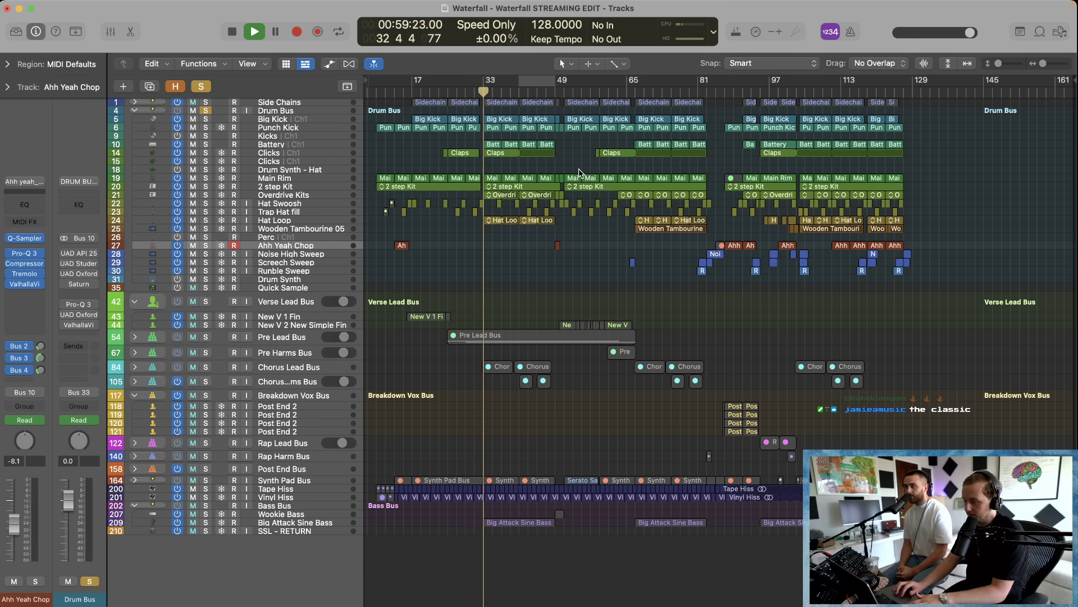
drag(484, 82, 555, 90)
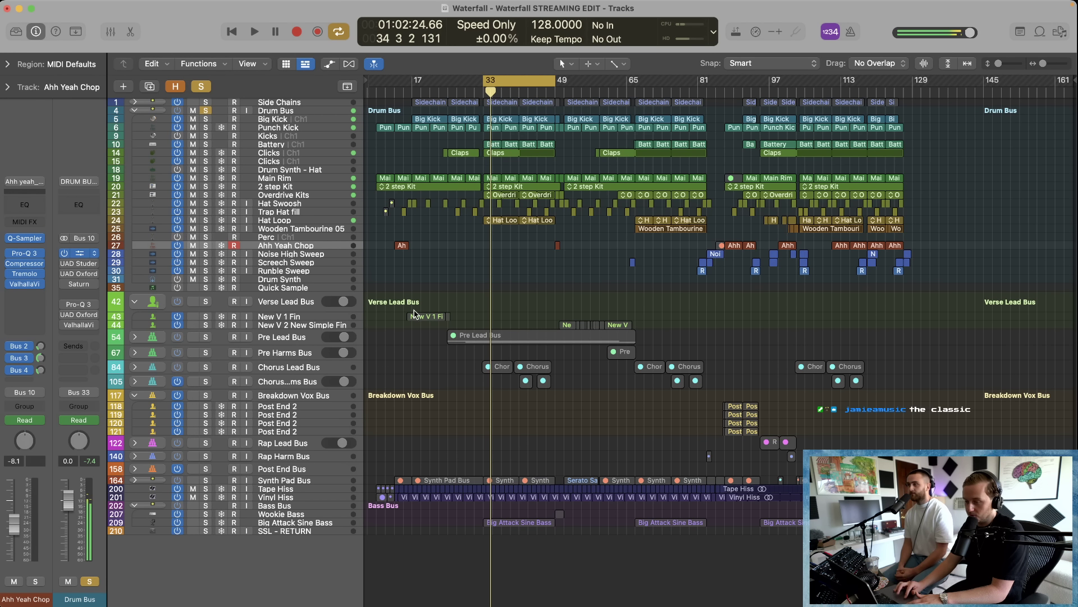
Step: Listen to the Drum Bus with UAD API 2500 enabled while viewing its settings, and close the plug-in
drag(594, 167, 395, 107)
key(space)
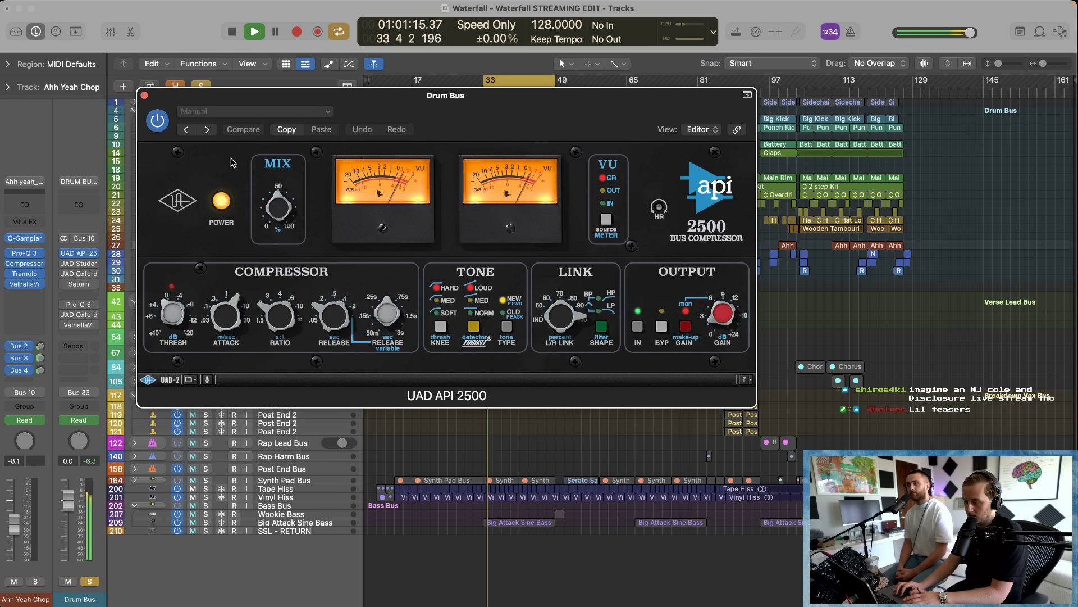
click(144, 97)
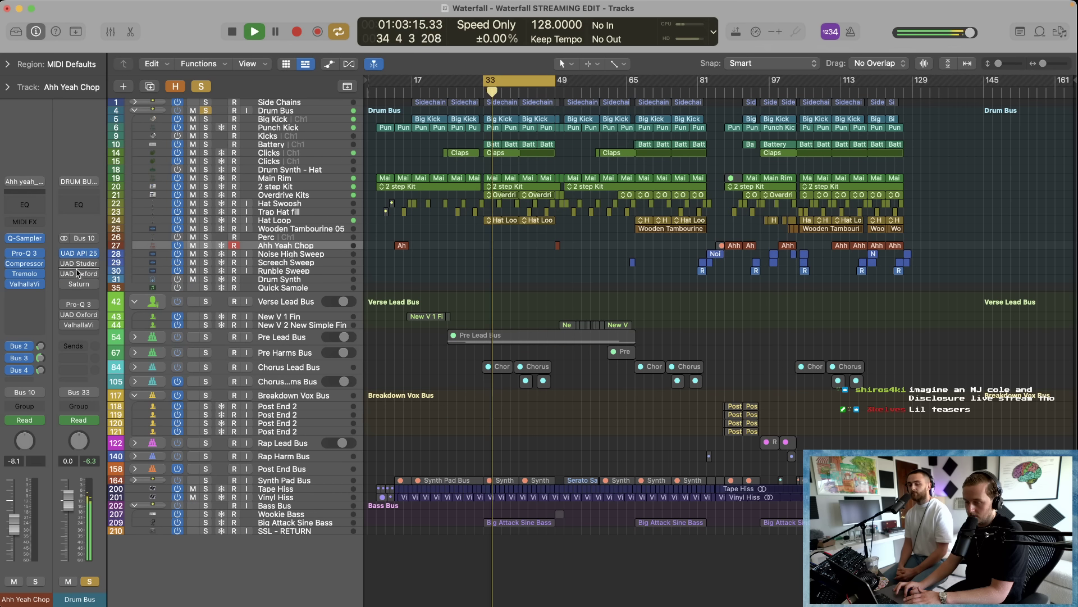
key(space)
Step: Open the Drum Bus's UAD Studer A800, audition the cycled drums through the tape plug-in and close it
click(79, 263)
drag(517, 145, 349, 85)
key(space)
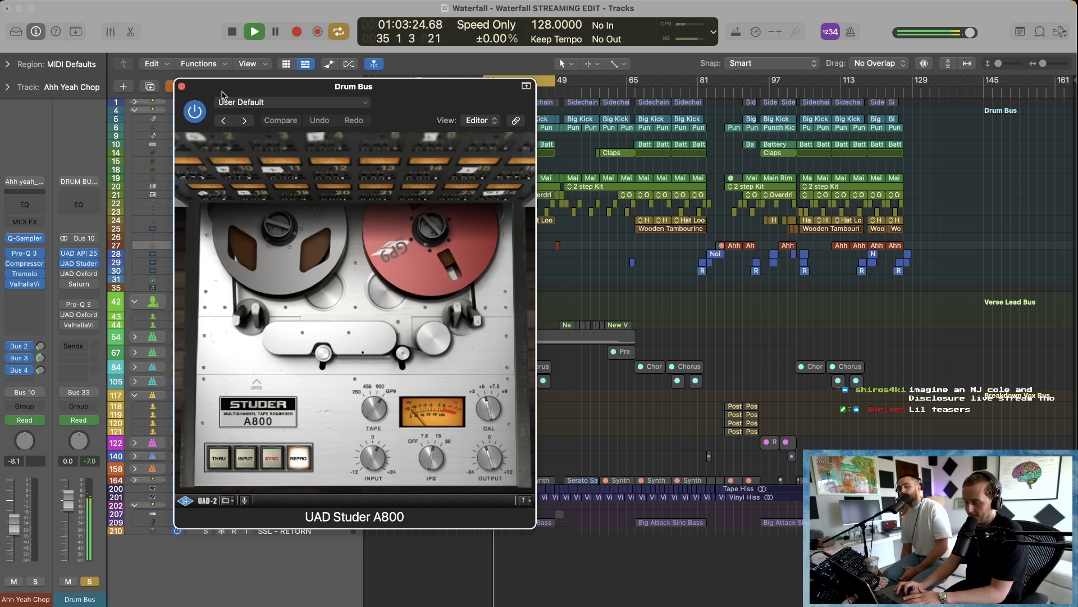
click(182, 86)
key(space)
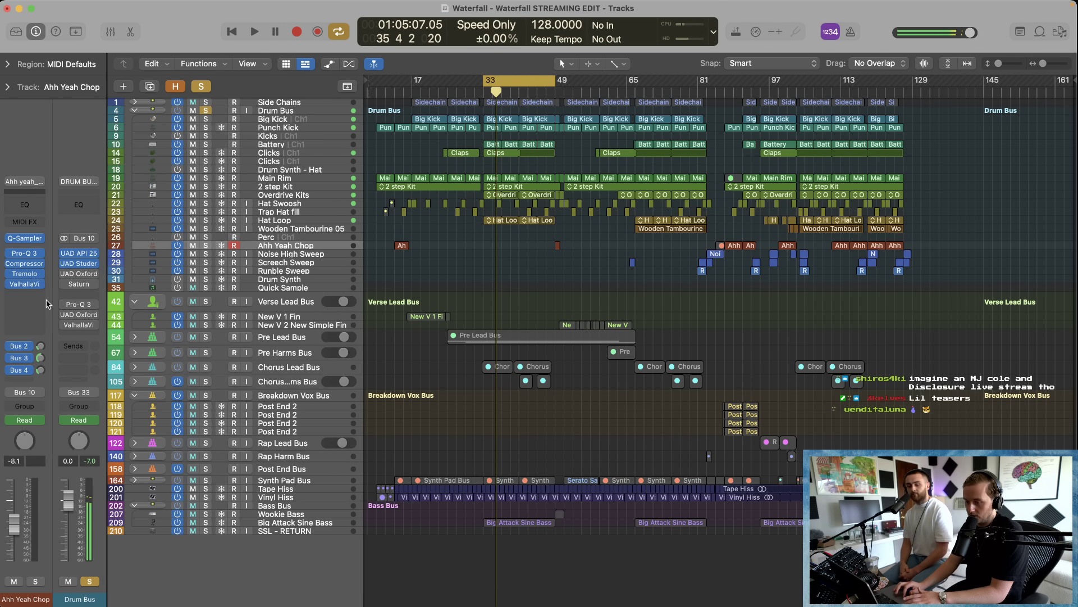
Step: Open UAD Oxford Inflator on the Drum Bus, audition the drums through it, close it and stop playback
click(82, 274)
drag(478, 151, 422, 121)
key(space)
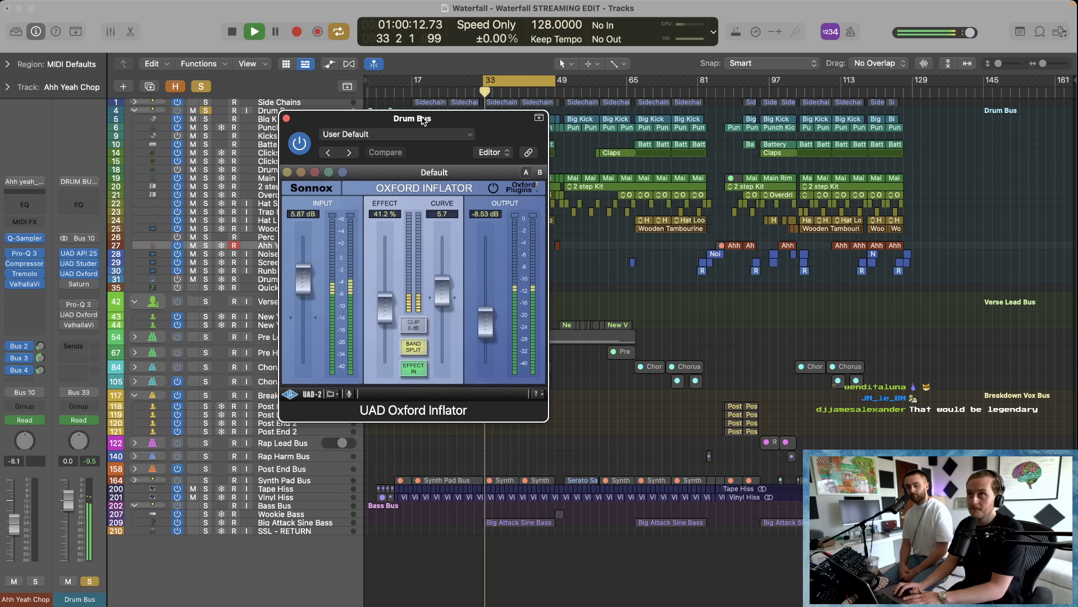
click(287, 118)
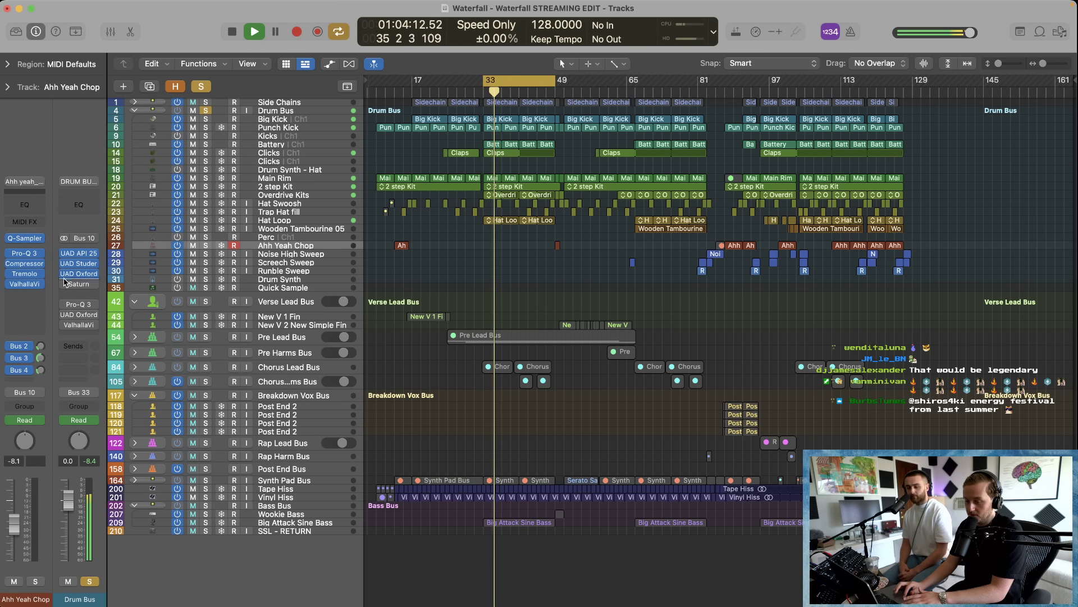
key(space)
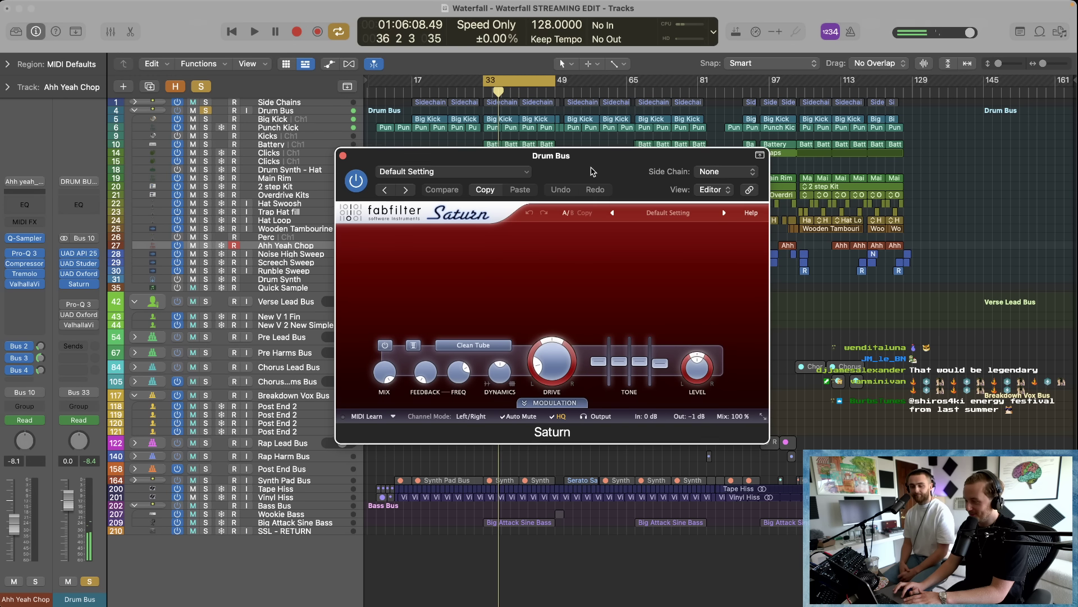
Step: Audition FabFilter Saturn on the Drum Bus with Band 1 Drive raised to 100% and lowered again, and close the plug-in
drag(592, 169, 523, 124)
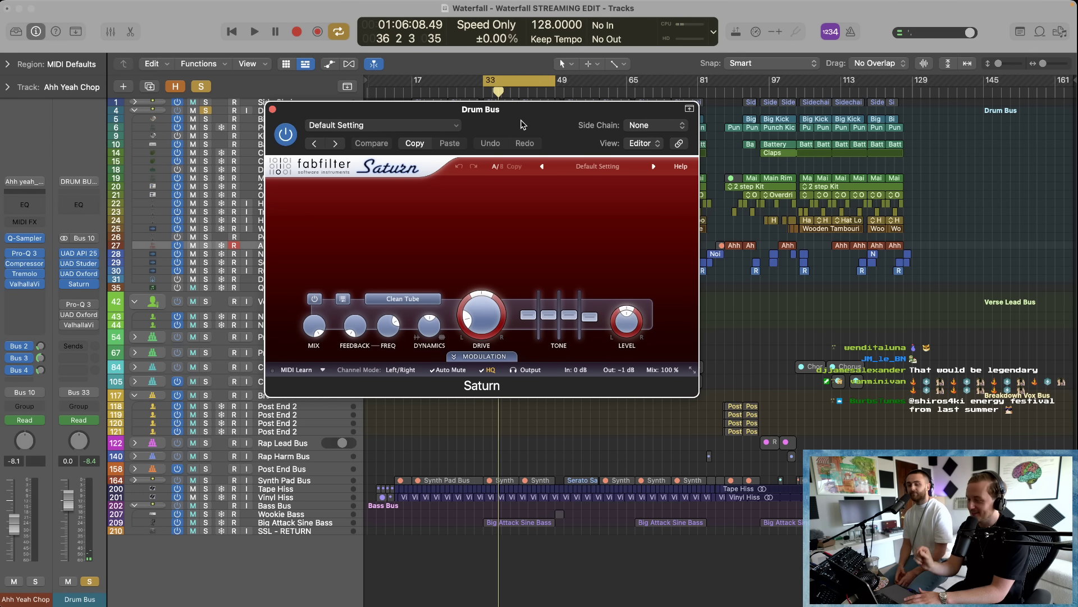
key(space)
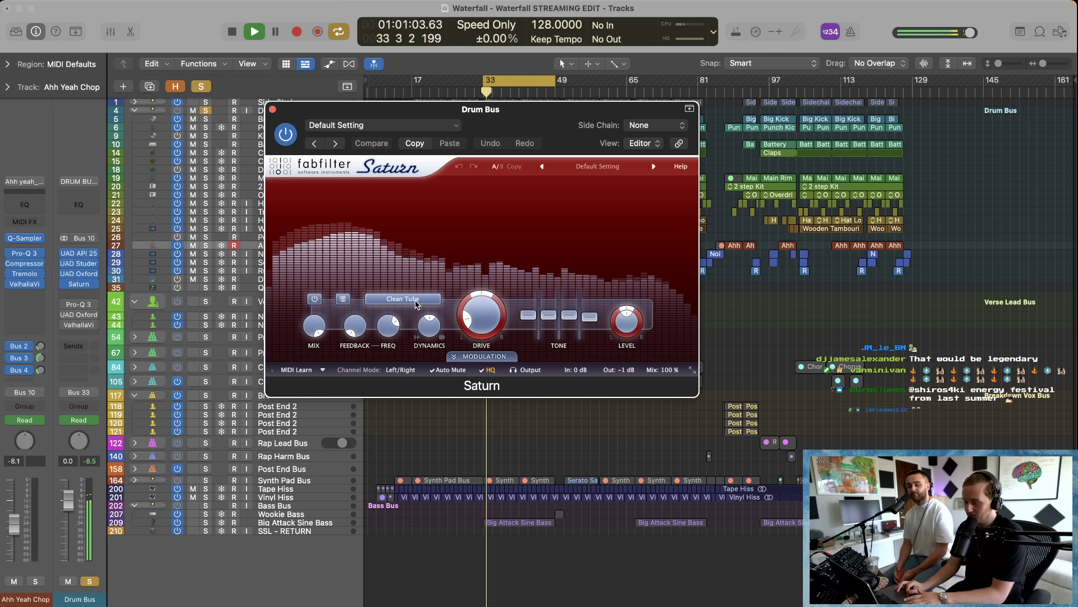
drag(481, 317, 529, 171)
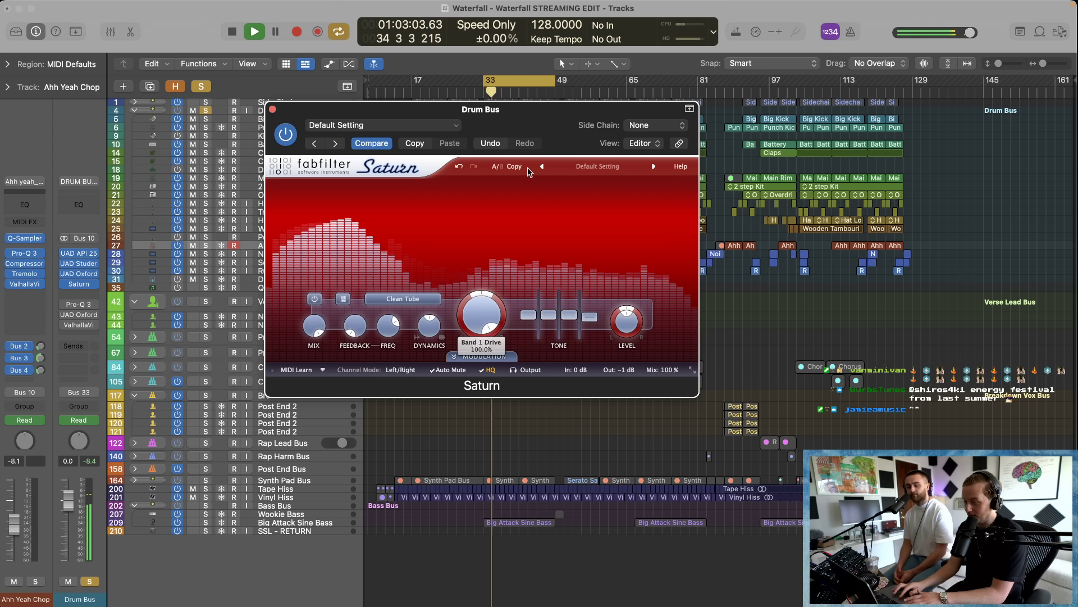
drag(479, 315, 464, 397)
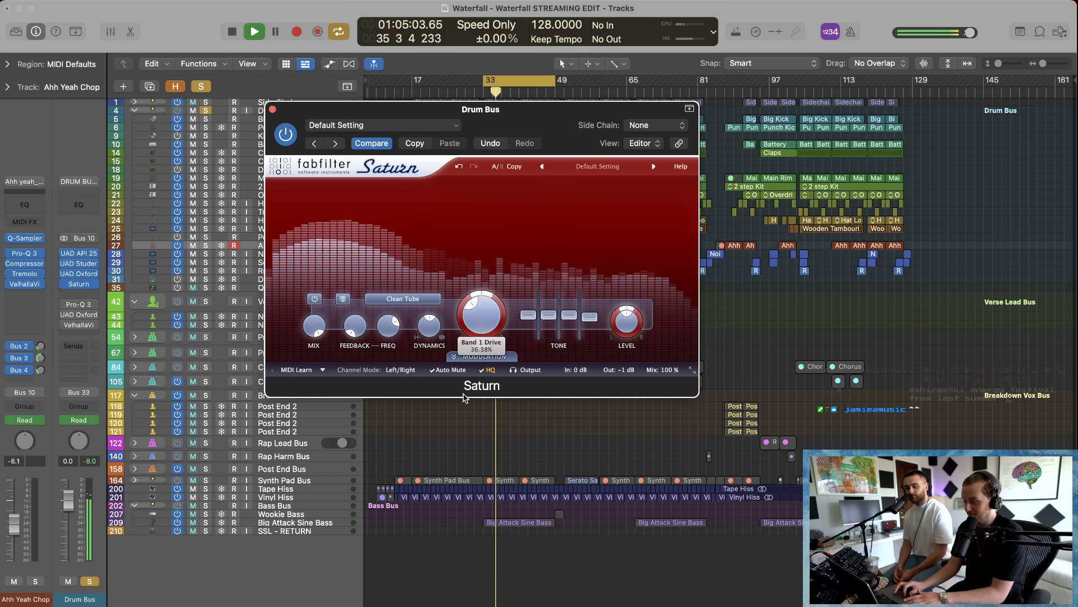
key(space)
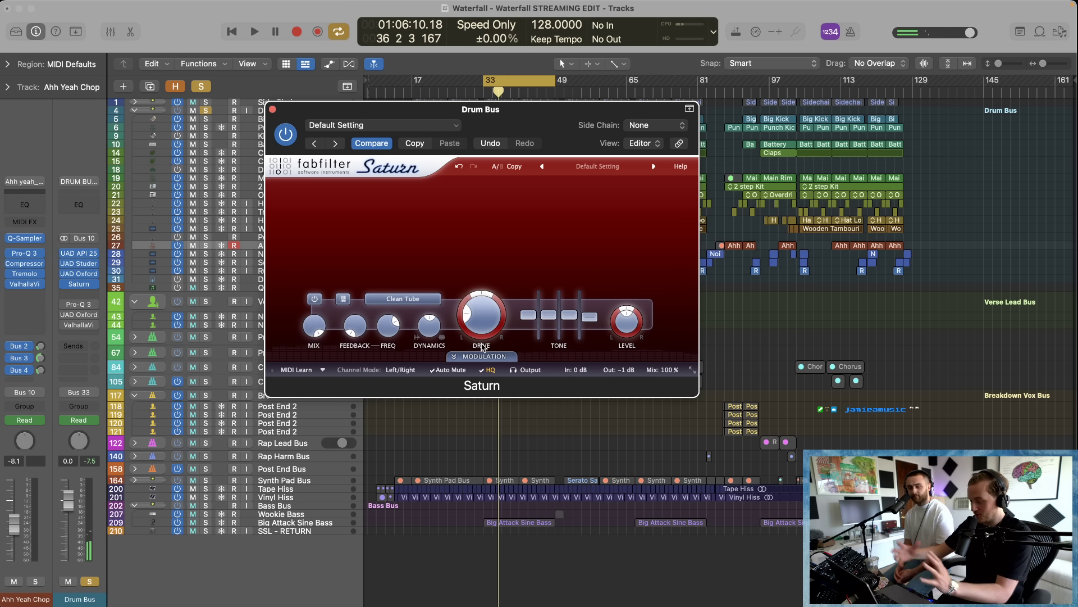
click(273, 110)
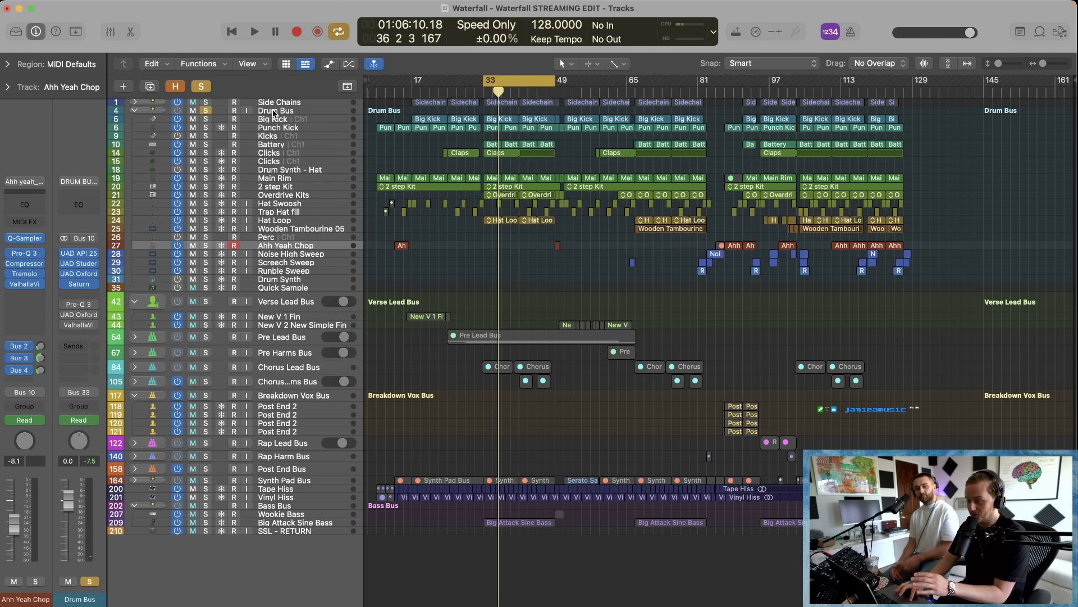
Step: Enable Pro-Q 3 on the Drum Bus, audition its high-frequency band during playback, then close it and stop playback
click(64, 309)
click(64, 308)
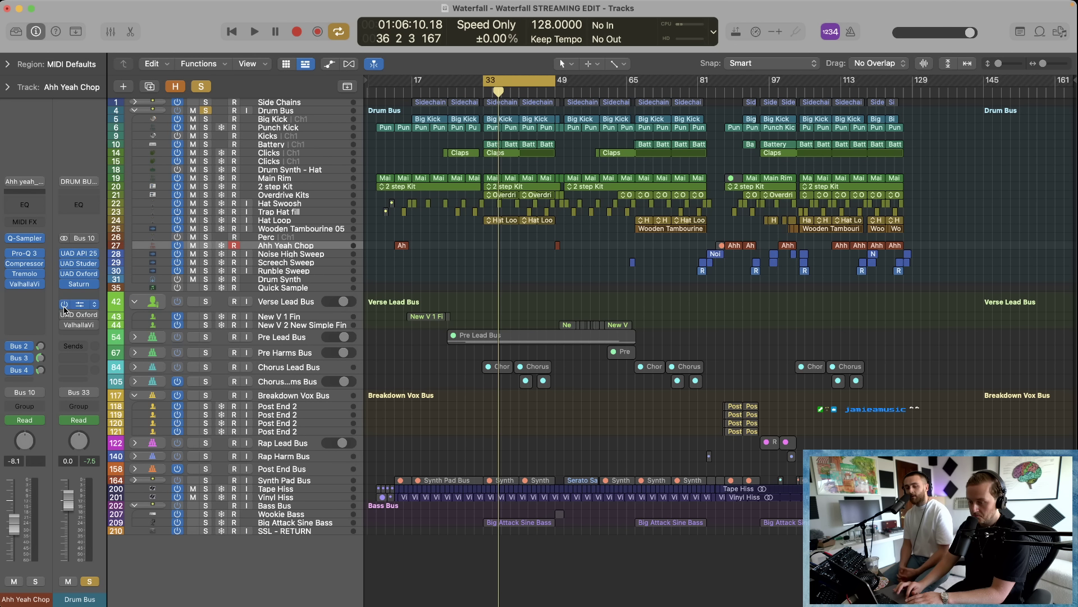
click(79, 306)
drag(668, 194, 465, 102)
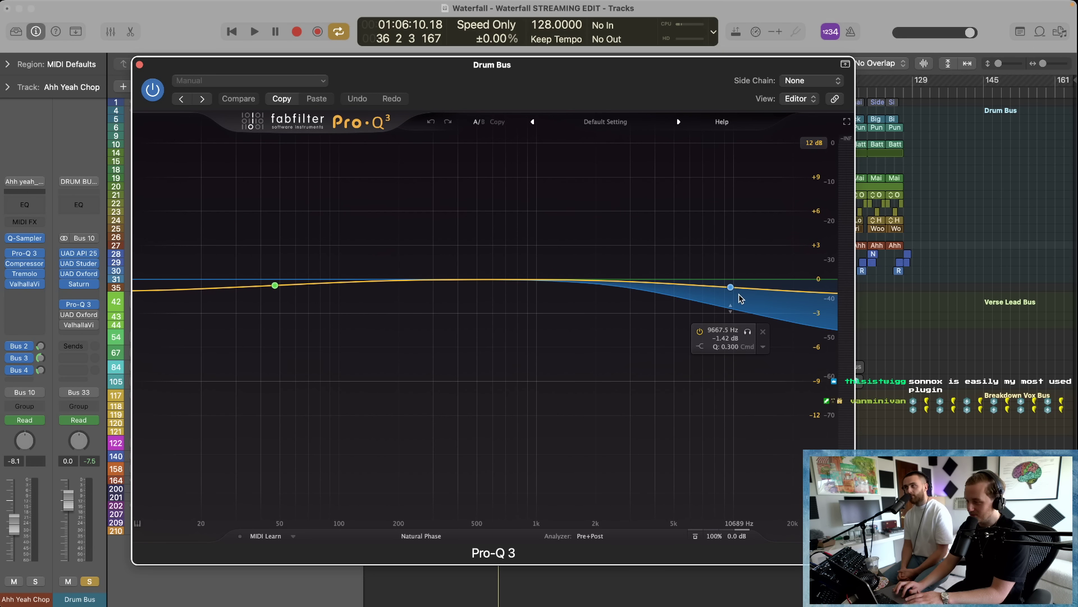
key(space)
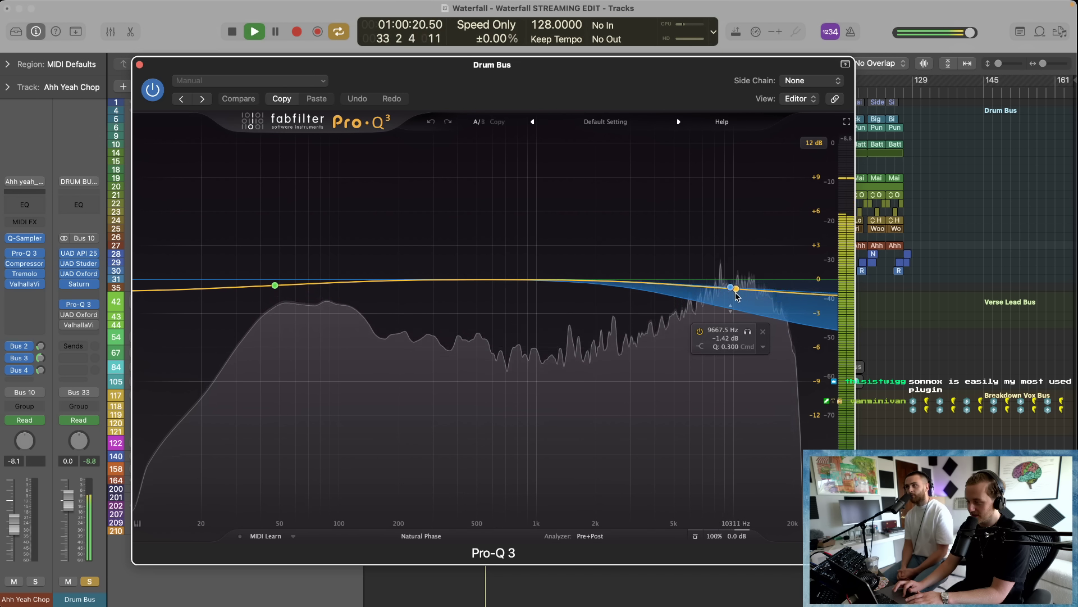
click(747, 331)
click(747, 332)
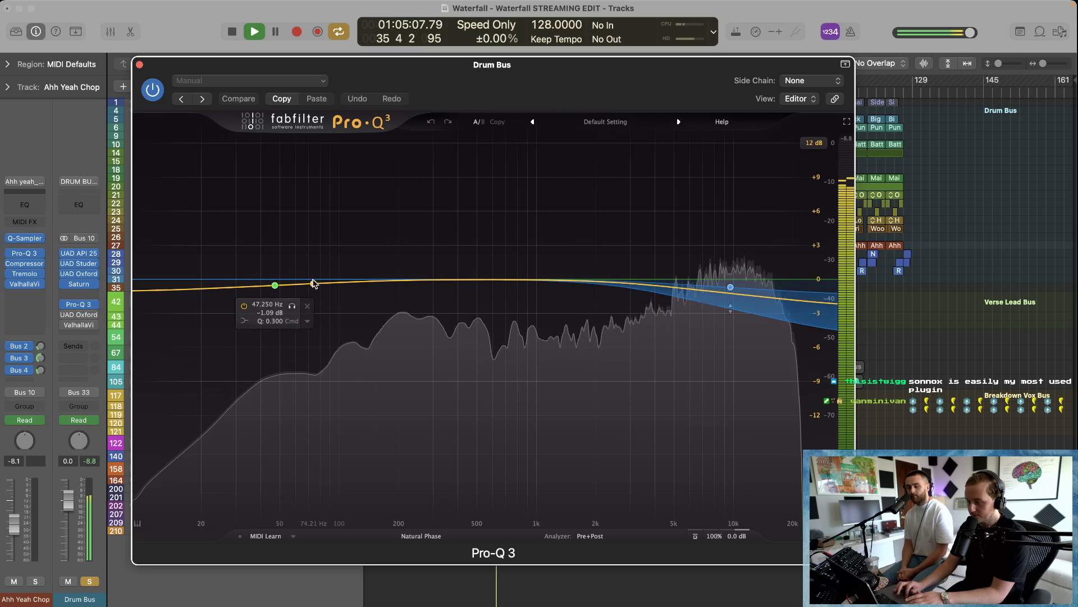
click(78, 303)
key(space)
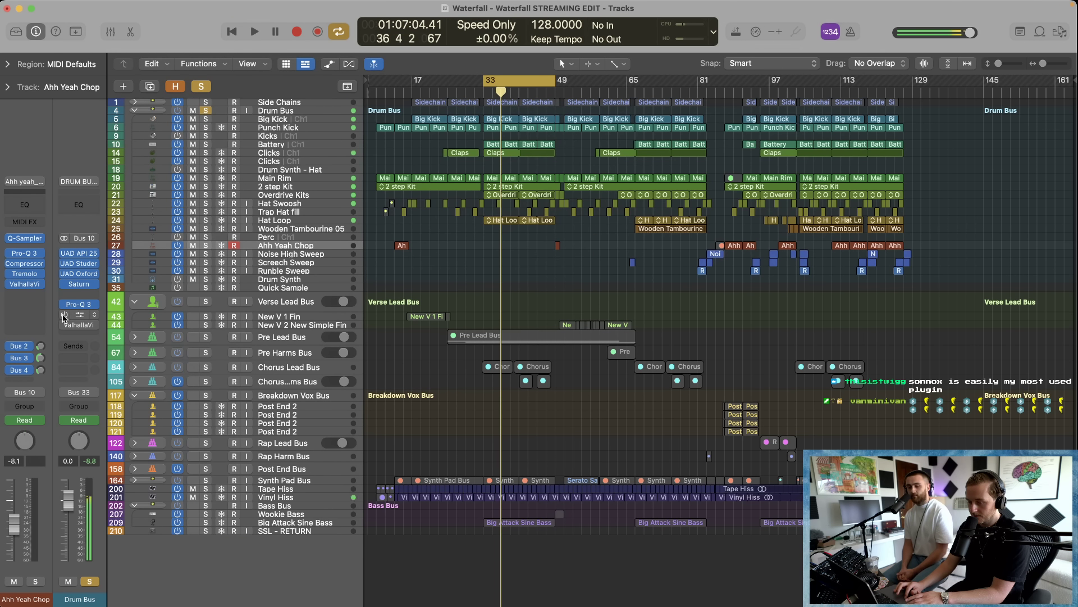
Step: Open UAD Oxford Limiter on the Drum Bus, check its gain reduction during playback and close it
click(72, 316)
drag(555, 183, 505, 141)
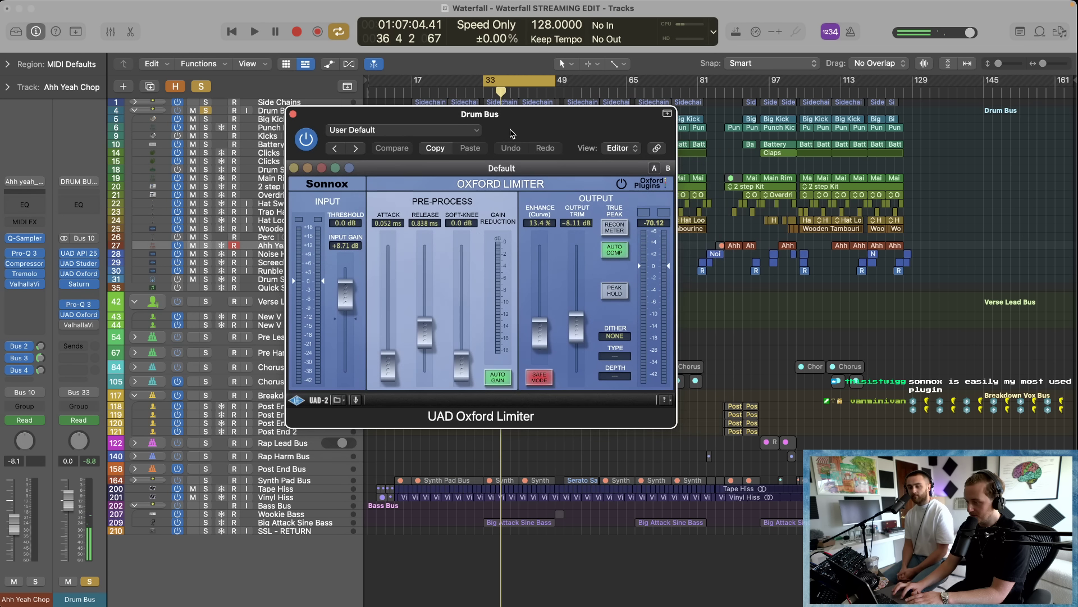
key(space)
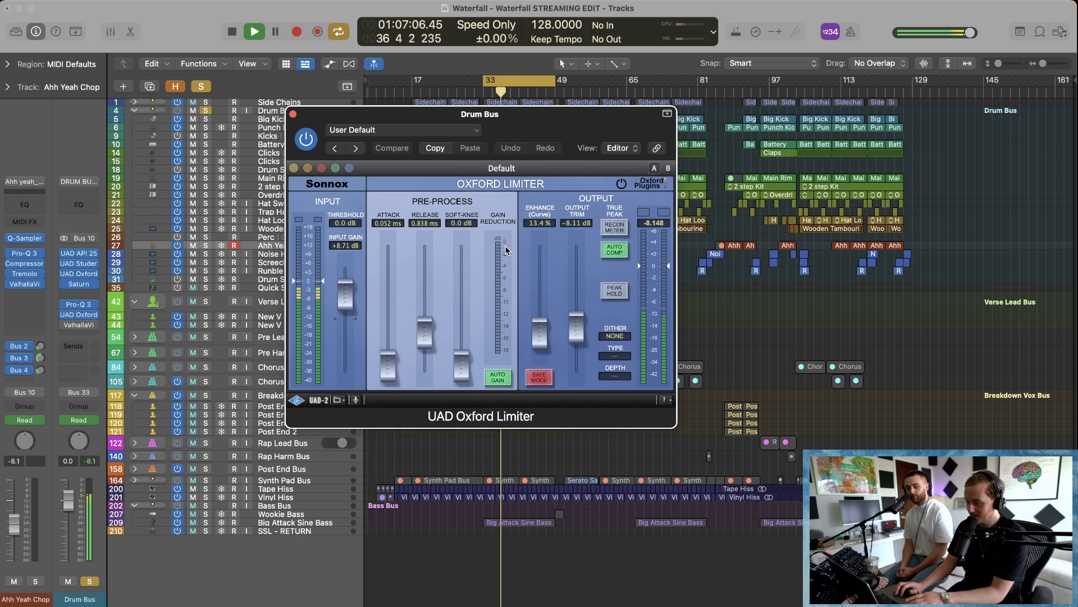
key(space)
click(293, 114)
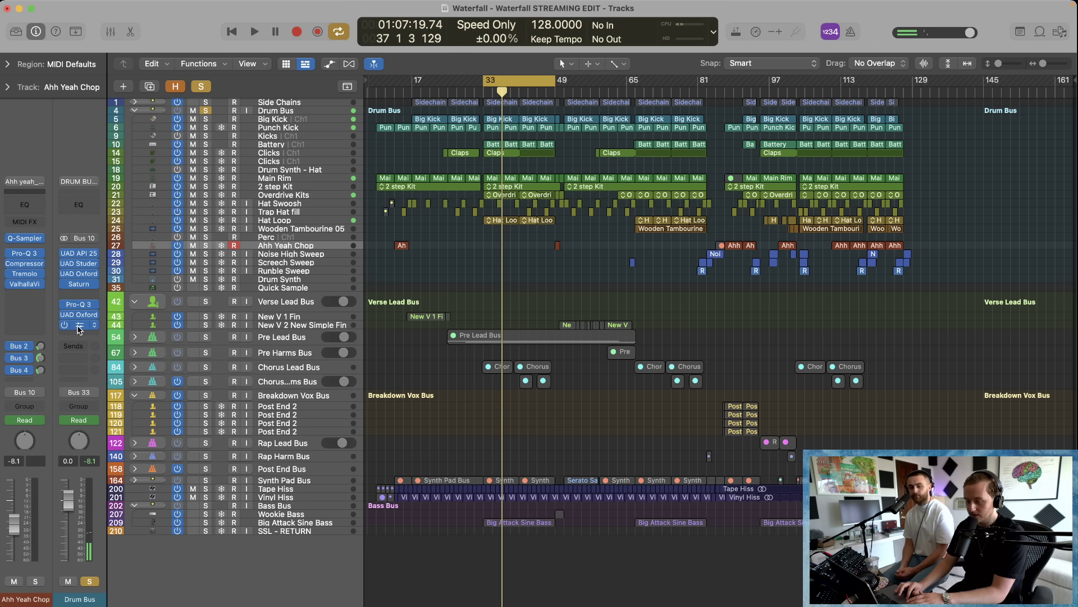
Step: Open ValhallaVintageVerb on the Drum Bus, view its Bright Hall settings and close it
click(79, 326)
drag(643, 166, 545, 128)
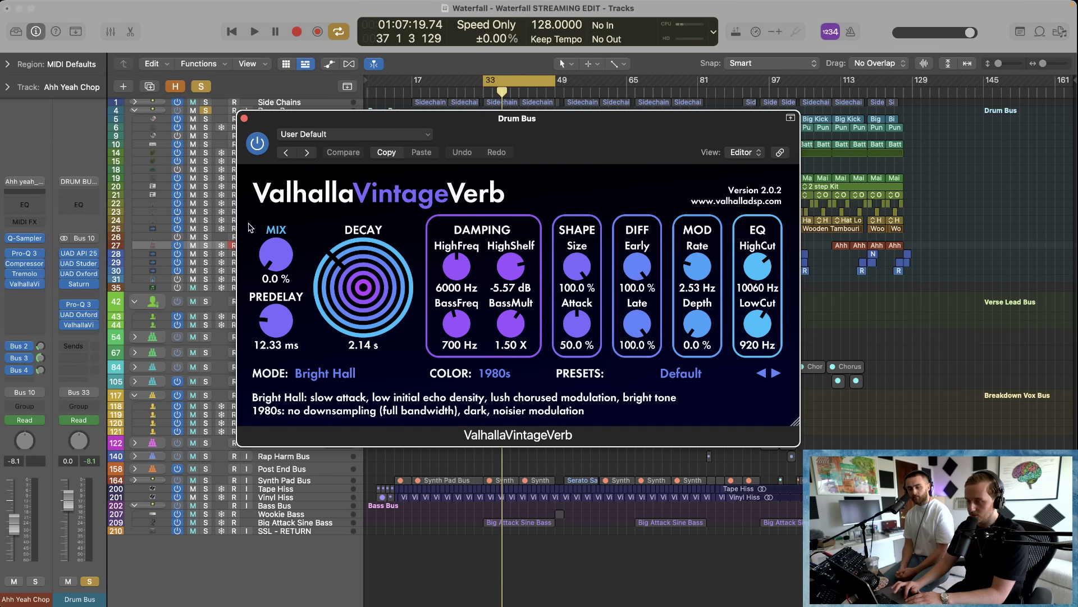
click(244, 118)
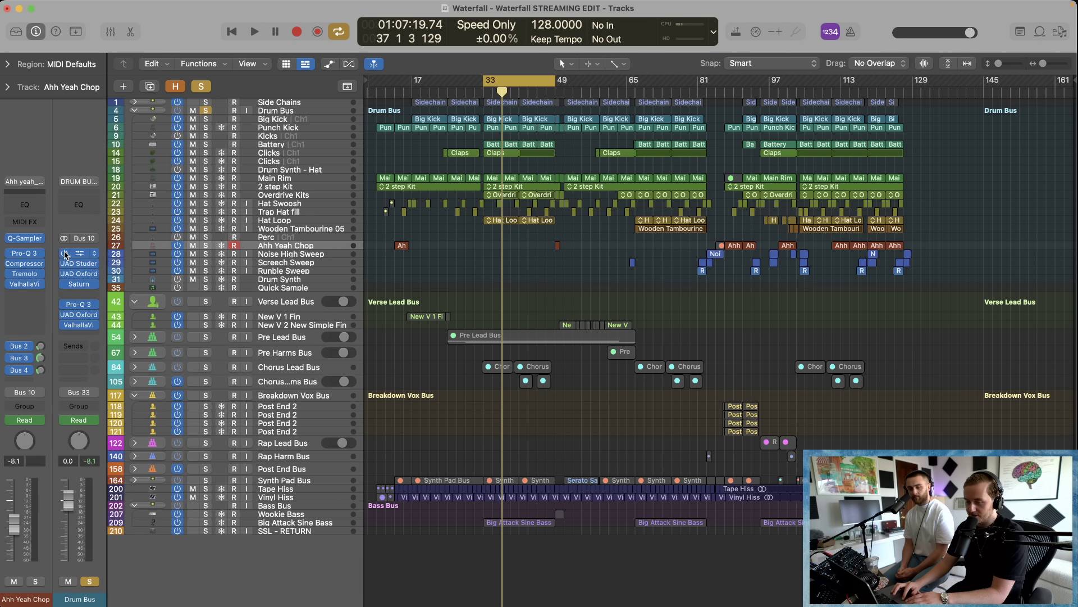
Step: Play the cycled drums and switch the Drum Bus inserts from ValhallaVintageVerb up to UAD API 2500 to compare the processing
key(space)
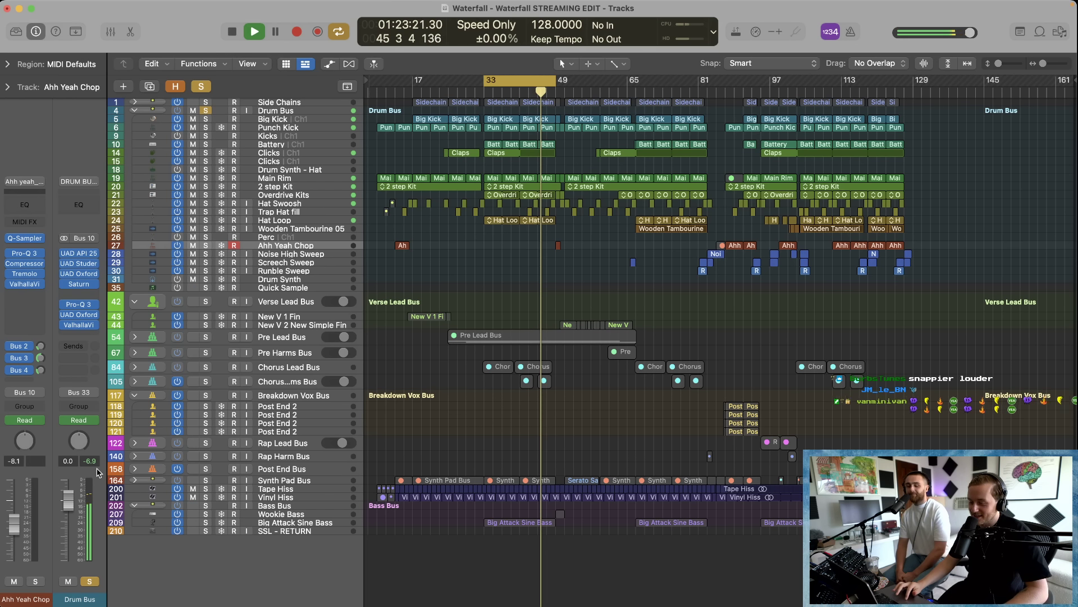
drag(65, 325, 65, 253)
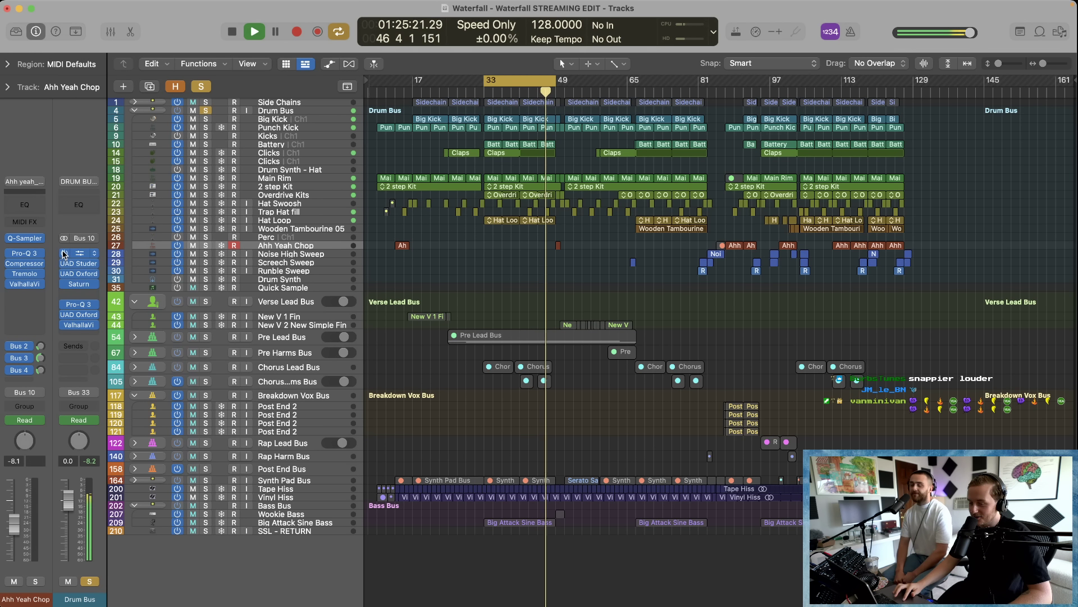
Step: Reset the Drum Bus peak level reading, then open its UAD Oxford Limiter, view the settings and close it
click(89, 461)
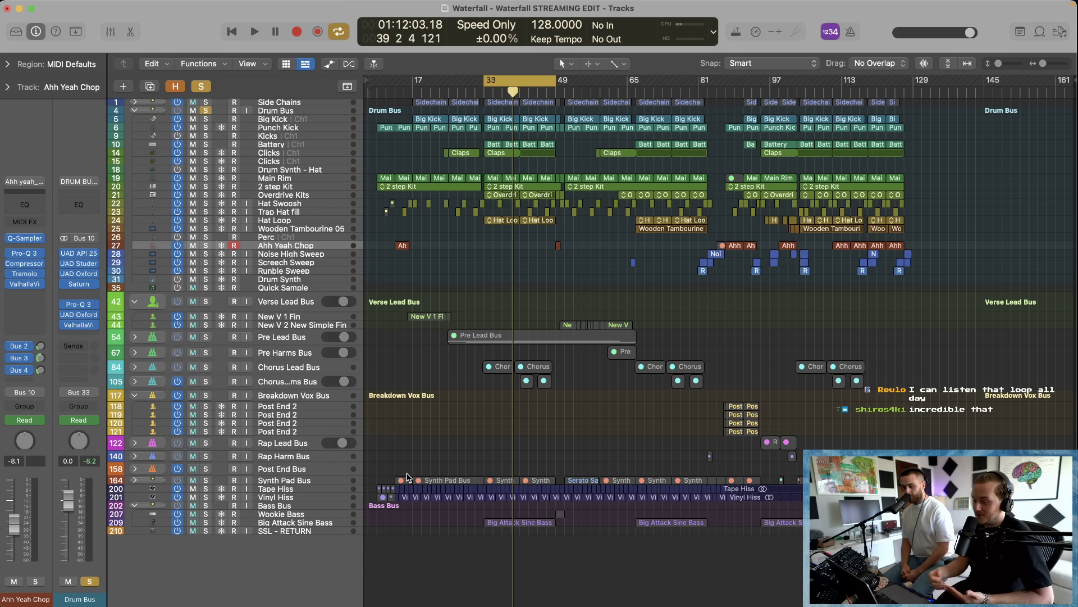
click(80, 315)
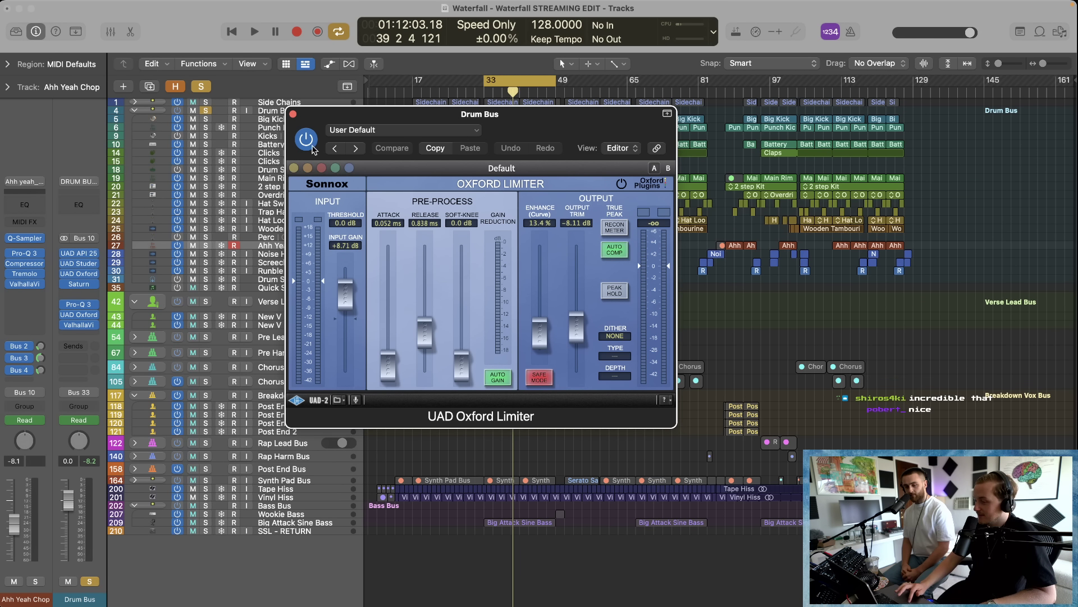
click(293, 114)
Step: Play the cycled drums with the Drum Bus inserts bypassed and re-enabled to compare loudness, then stop playback
key(space)
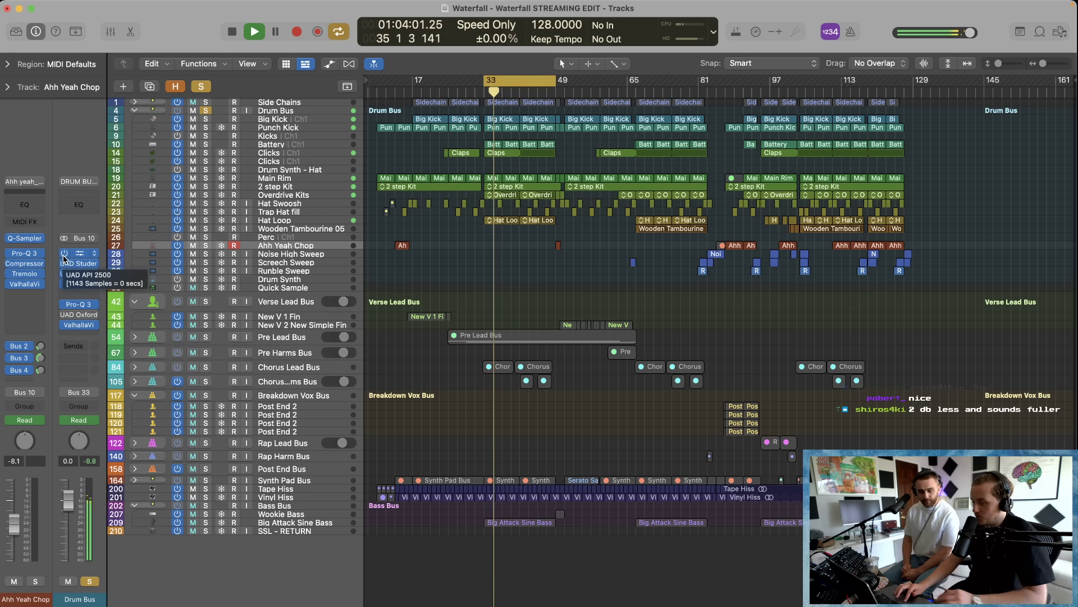
key(space)
key(space)
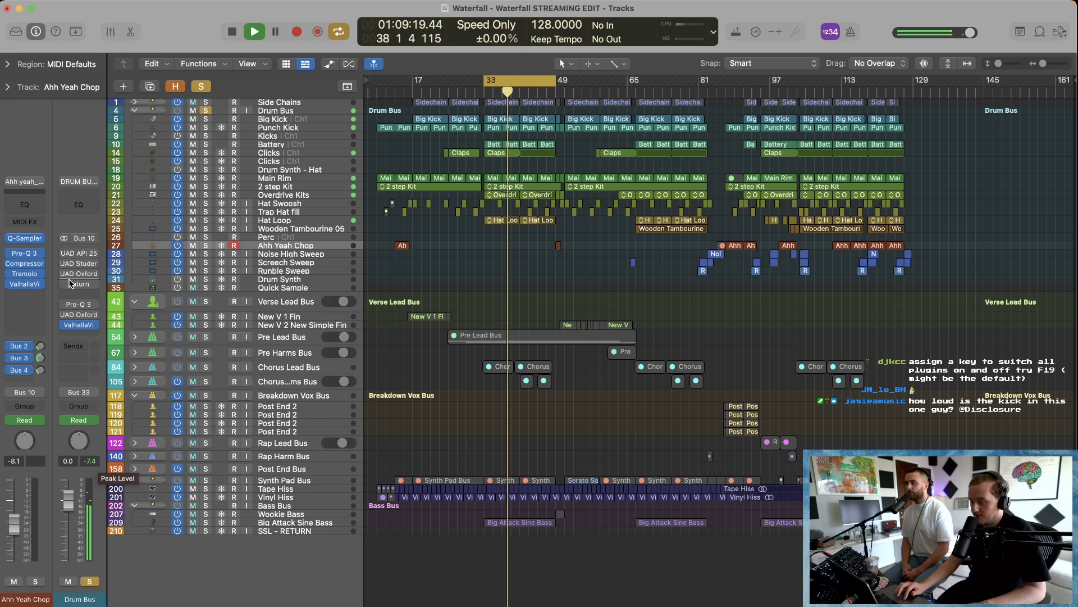
key(space)
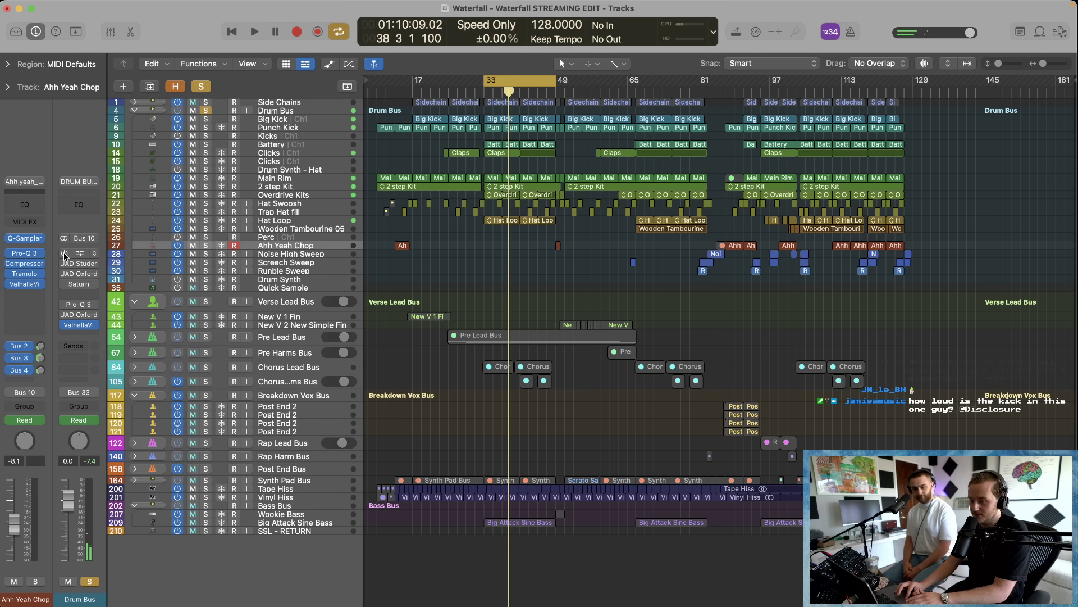
Step: Unsolo and collapse the Drum Bus stack, and bring up the MAIN OUT channel in the mixer
click(633, 262)
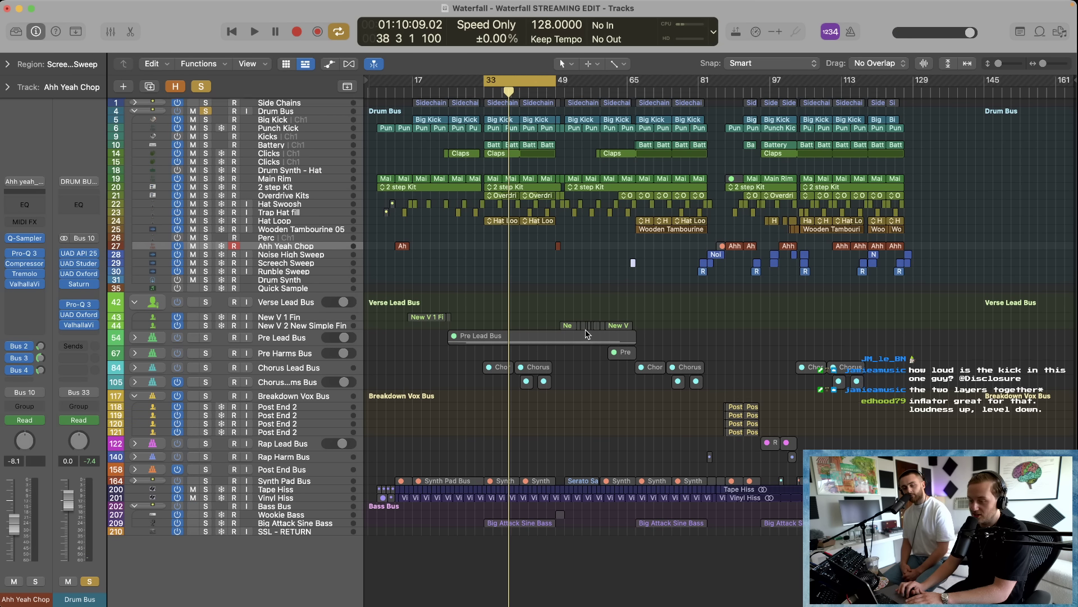
click(208, 90)
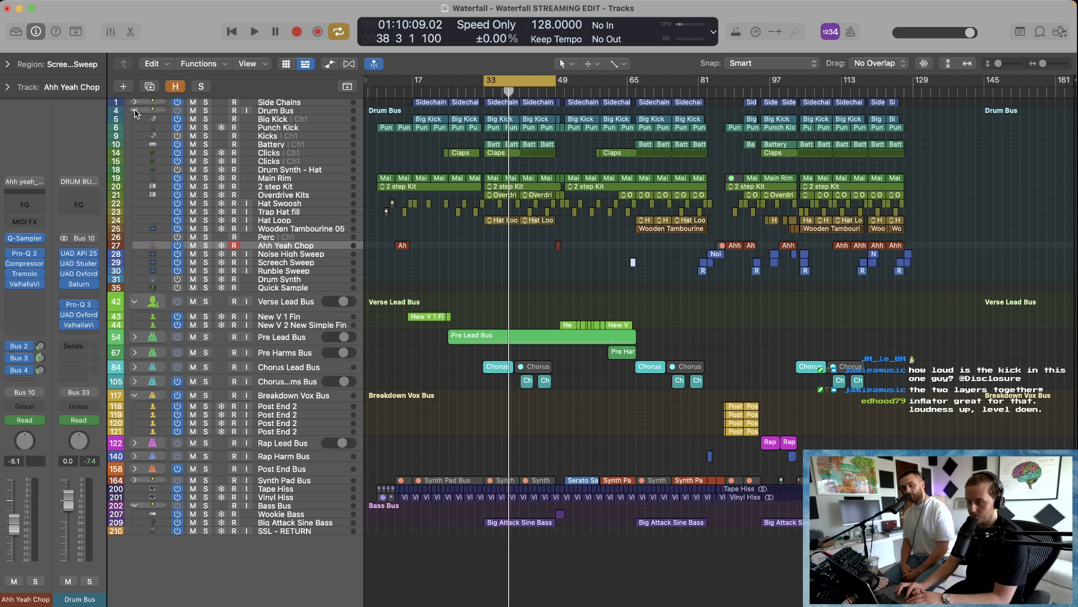
click(135, 111)
key(x)
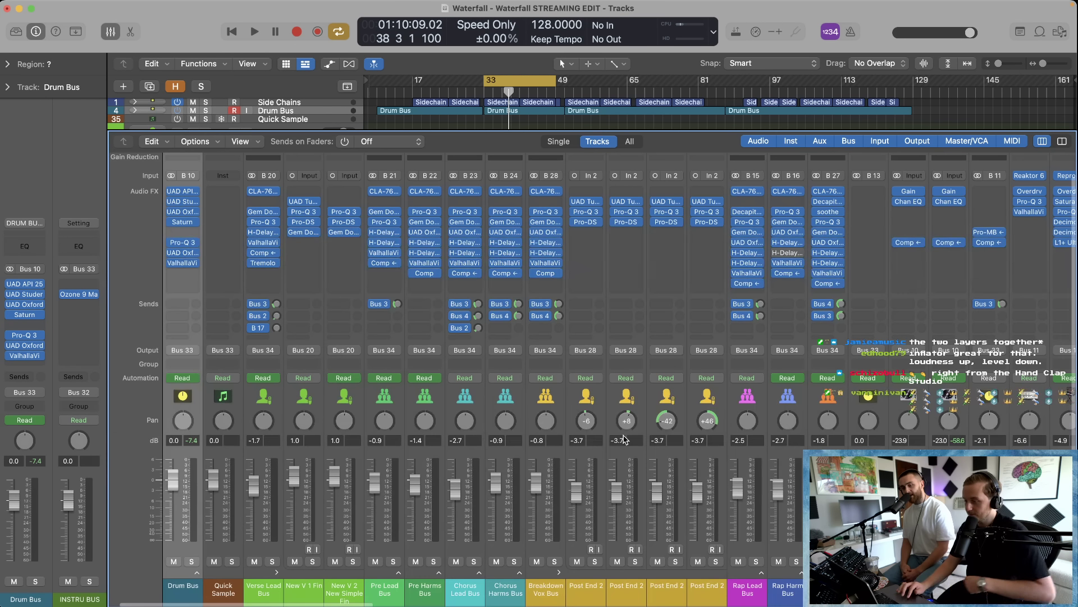
scroll(623, 438, right, 15)
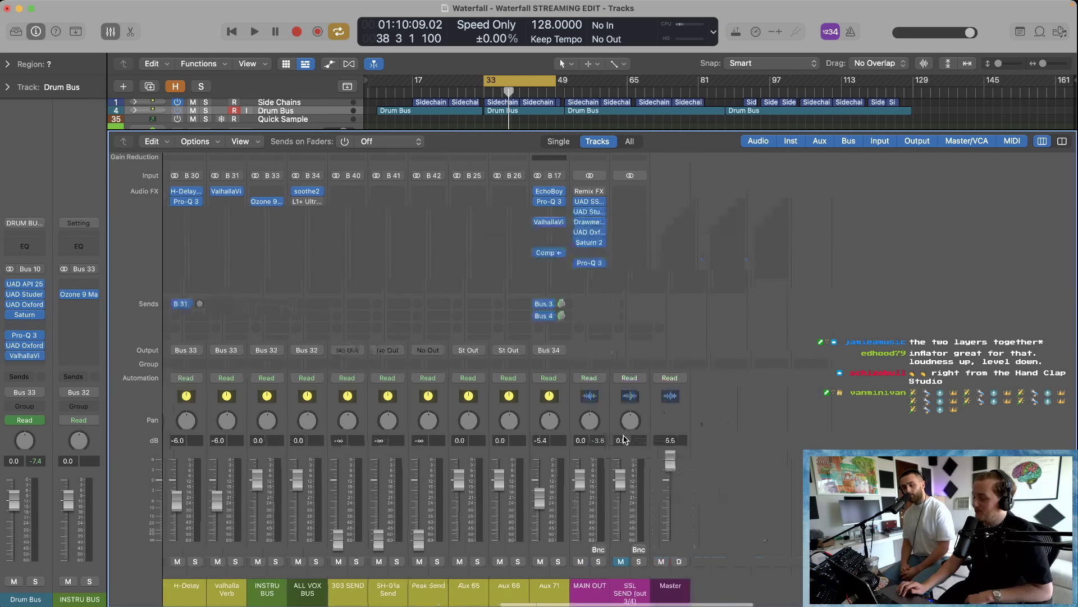
scroll(623, 440, right, 2)
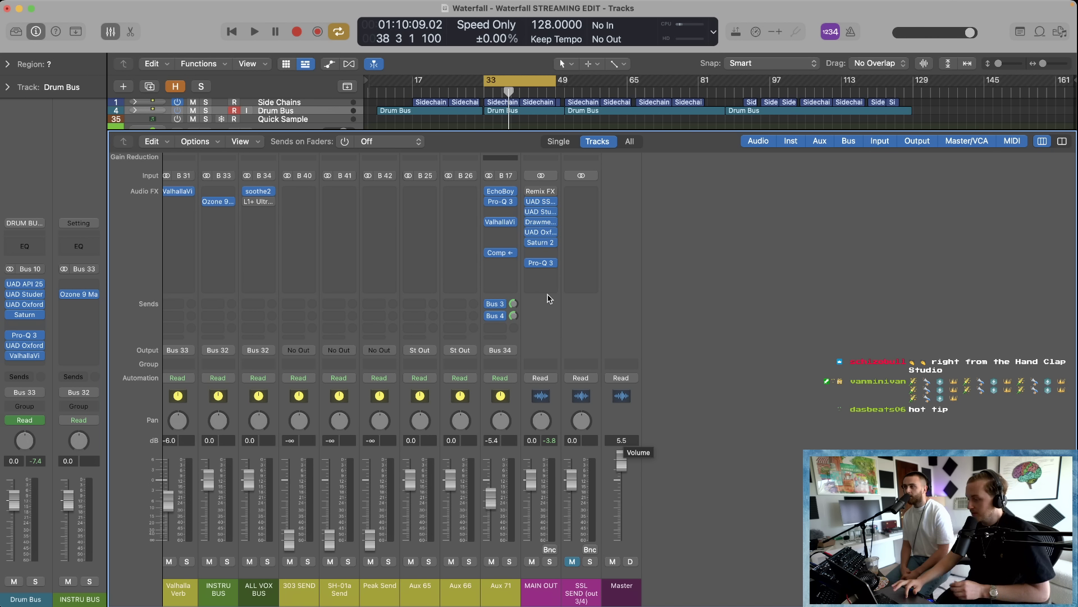
Step: Bypass the active MAIN OUT inserts, from UAD SSL to Pro-Q 3, and briefly play the full mix unprocessed
click(529, 212)
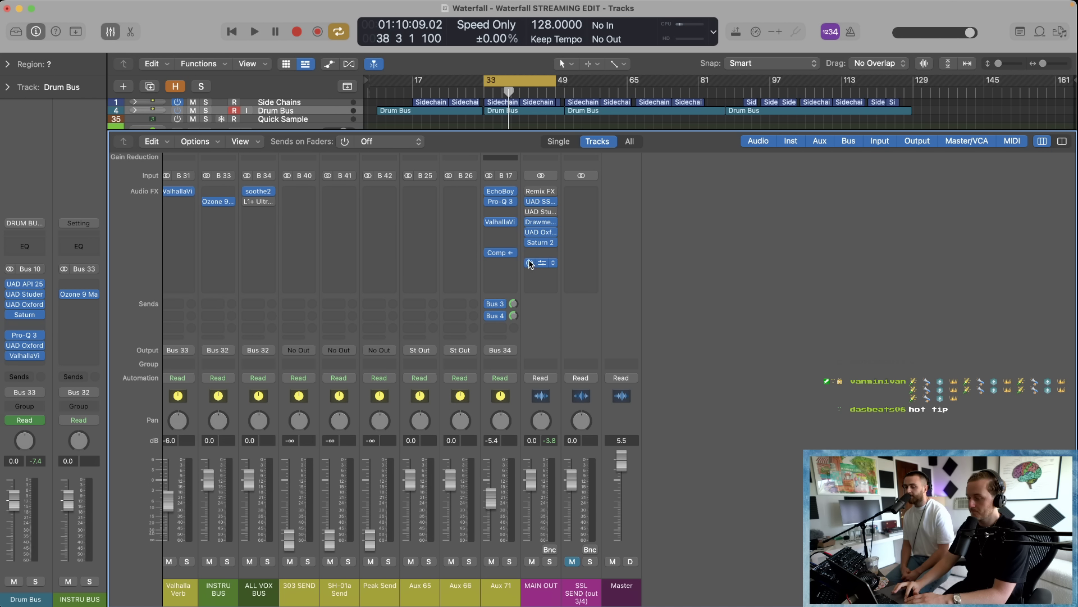
click(531, 224)
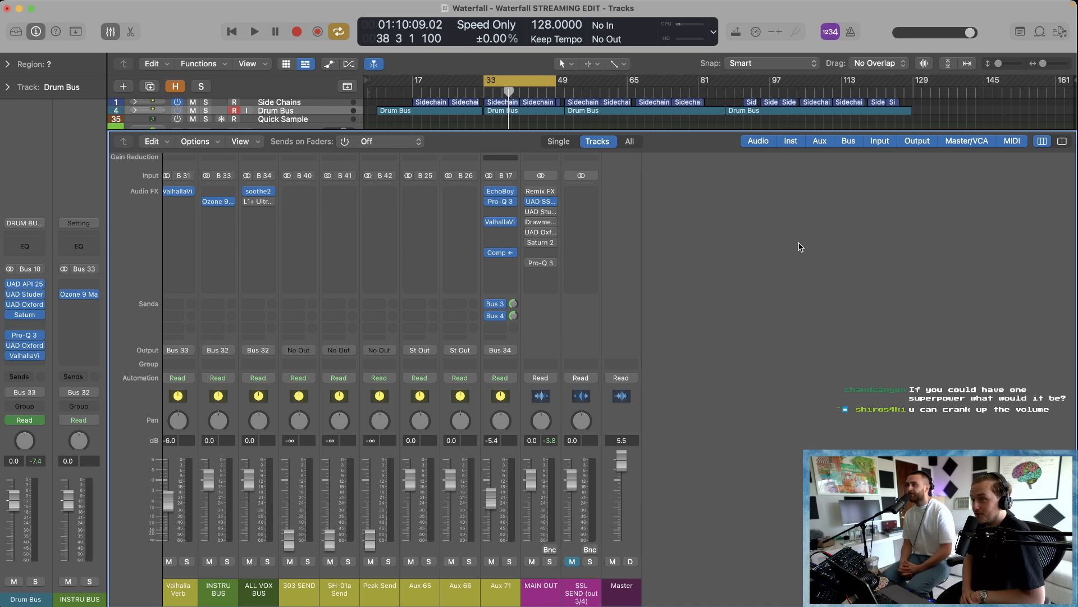
click(530, 202)
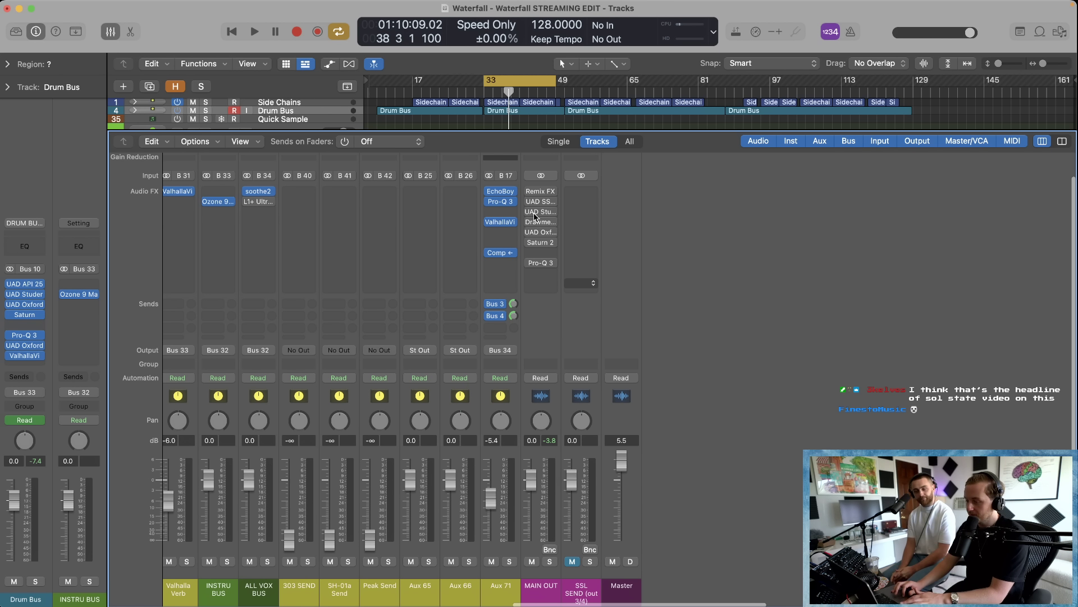
key(space)
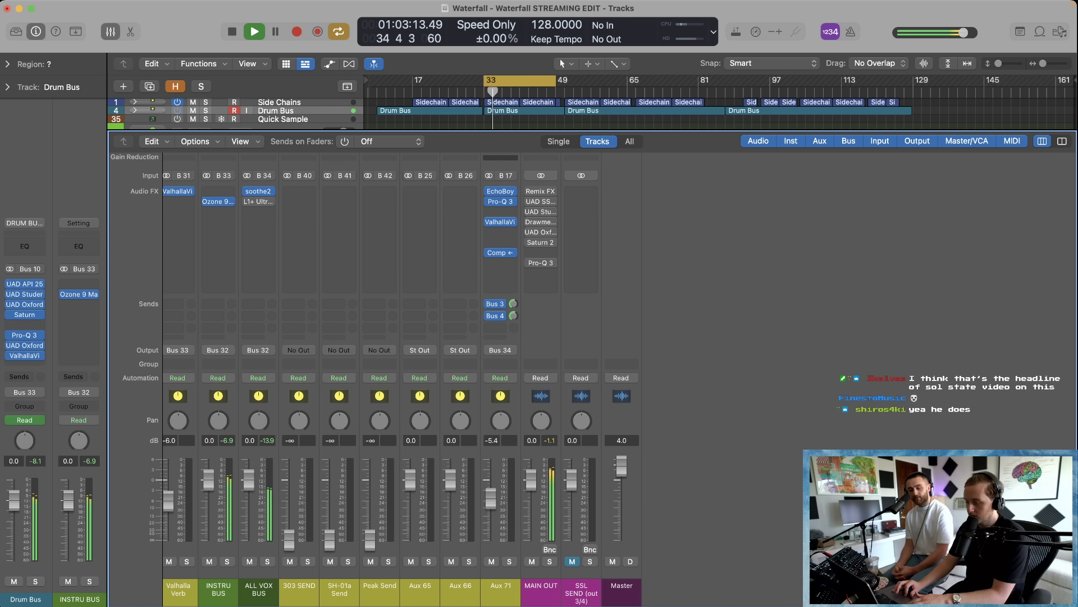
key(space)
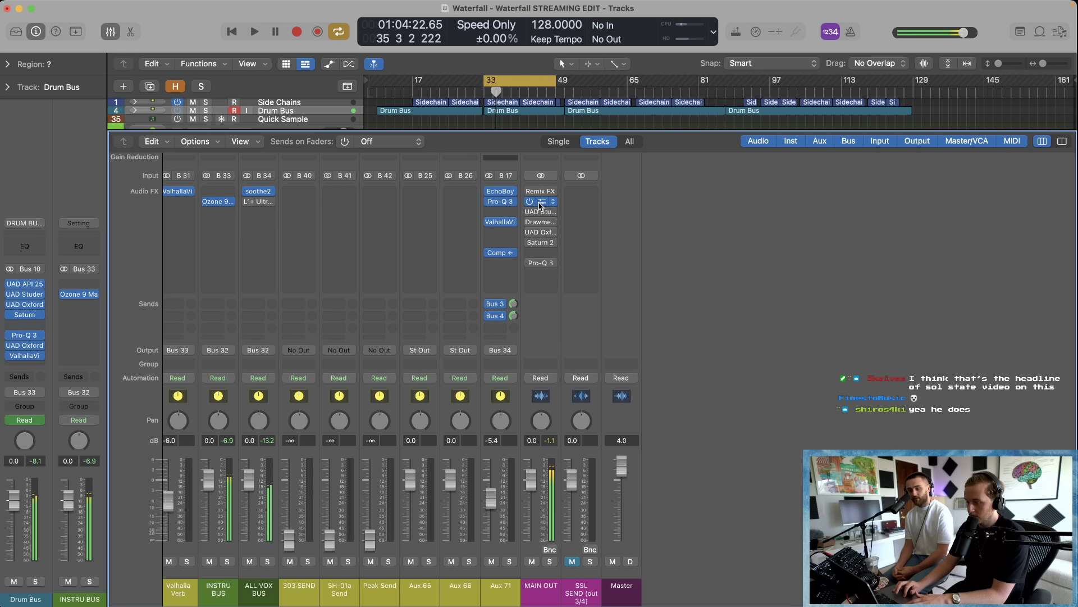
Step: Enable UAD SSL G Bus Compressor on MAIN OUT, check its settings and compression during playback, and close it
click(540, 202)
drag(439, 91, 358, 91)
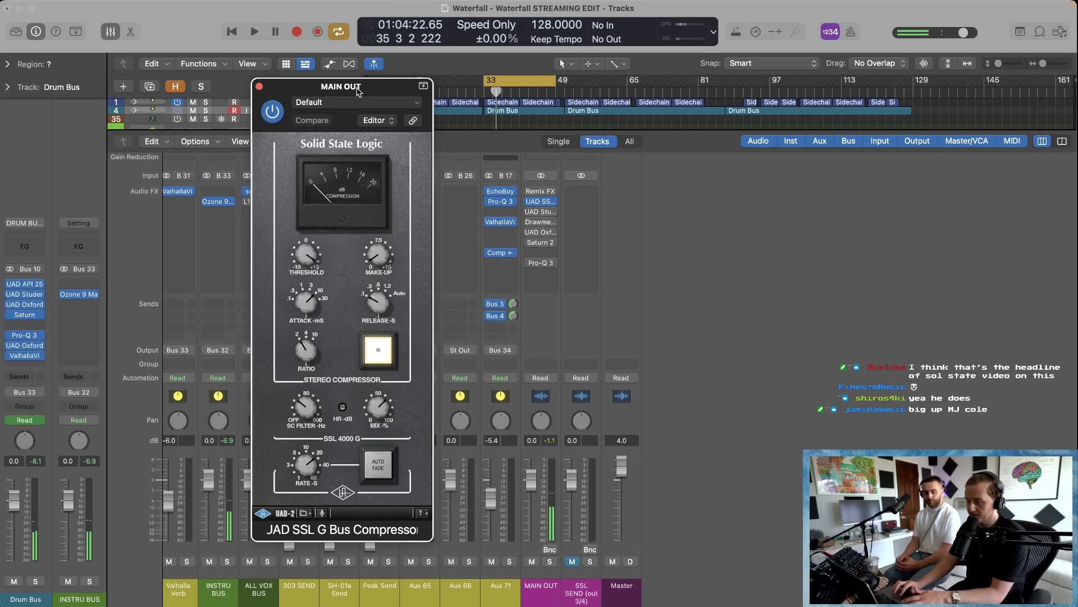
key(space)
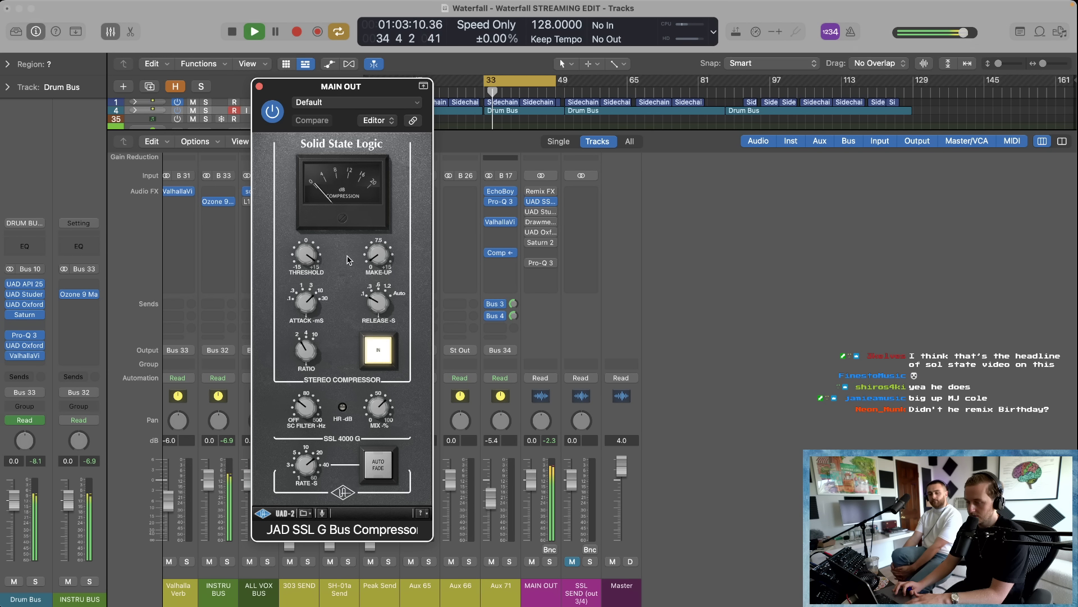
key(space)
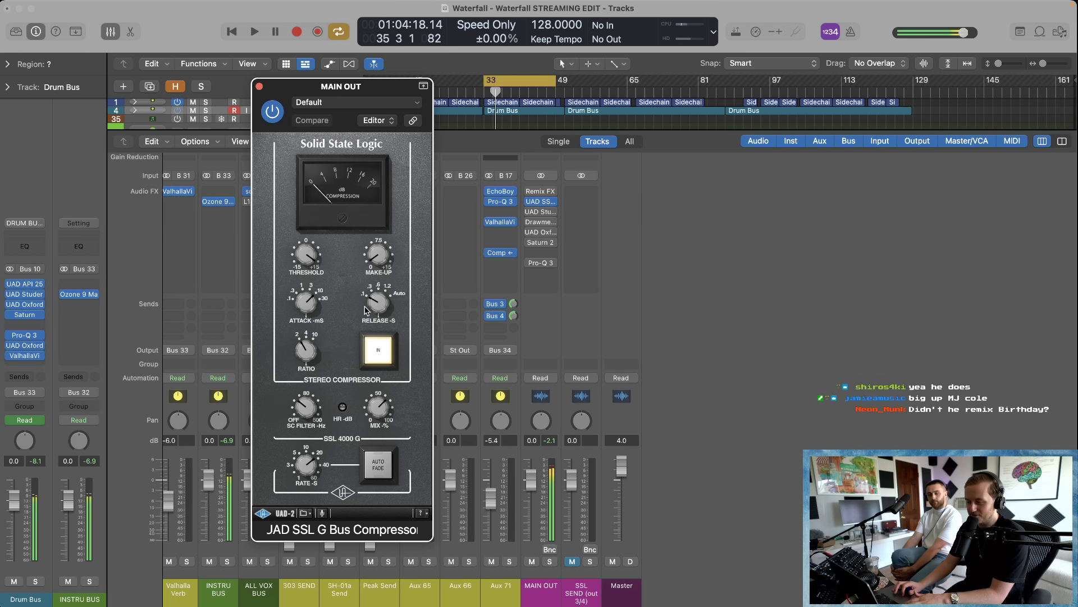
scroll(379, 404, up, 2)
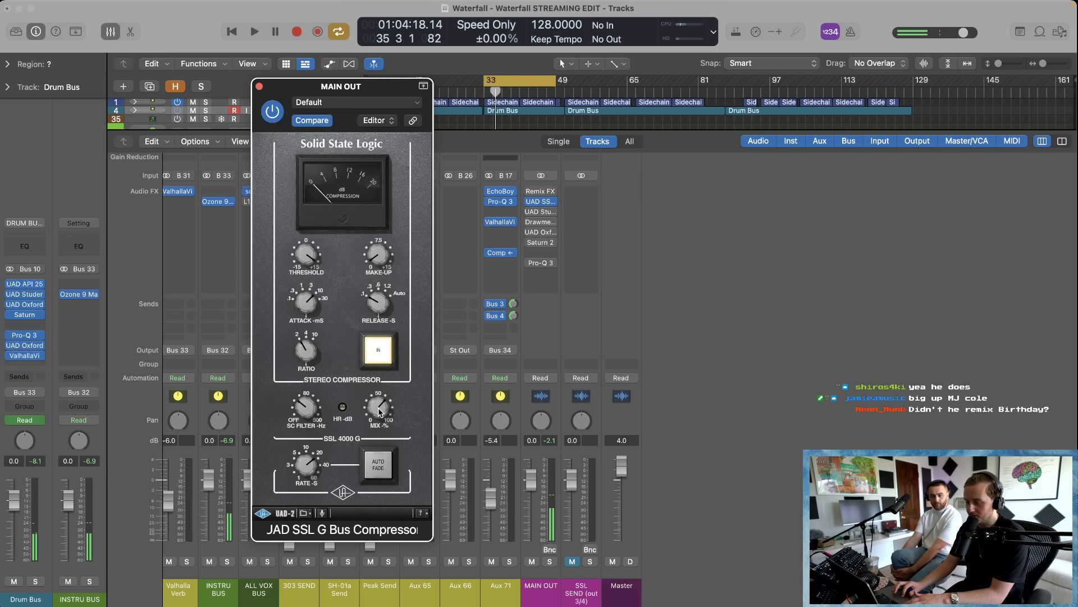
key(super+w)
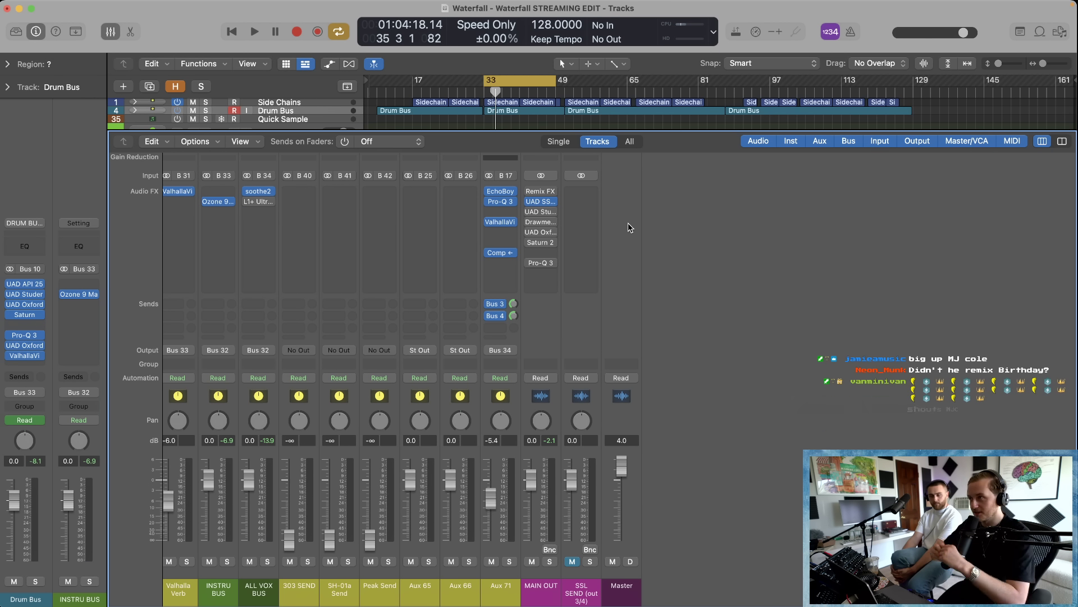
Step: Open UAD Studer A800 on MAIN OUT, compare its Repro and Thru modes during playback, and close it
mouse_move(531, 214)
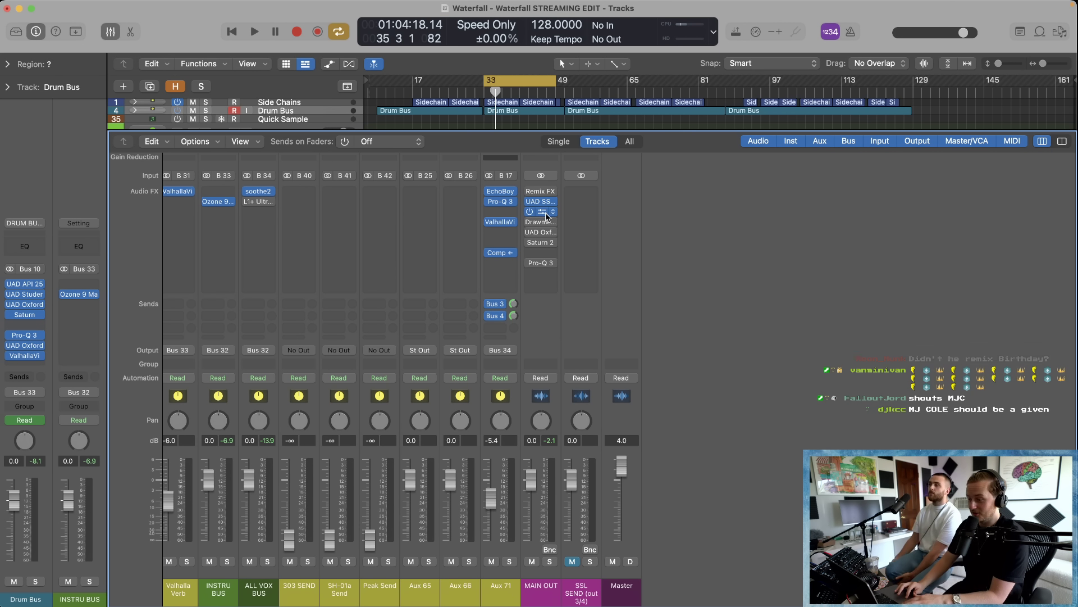
click(531, 214)
drag(585, 187, 444, 98)
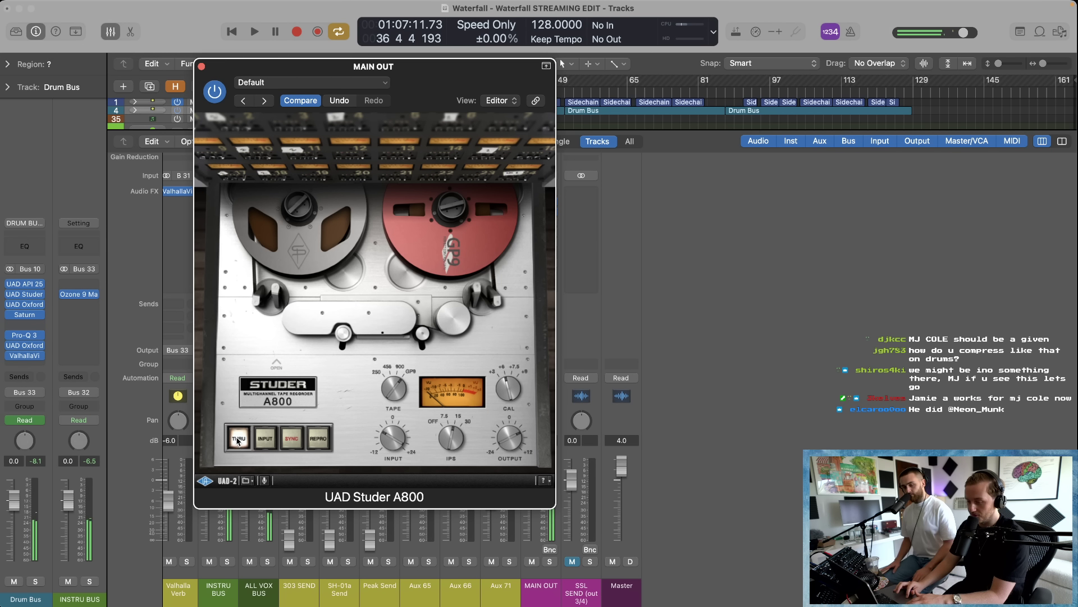
click(320, 441)
key(space)
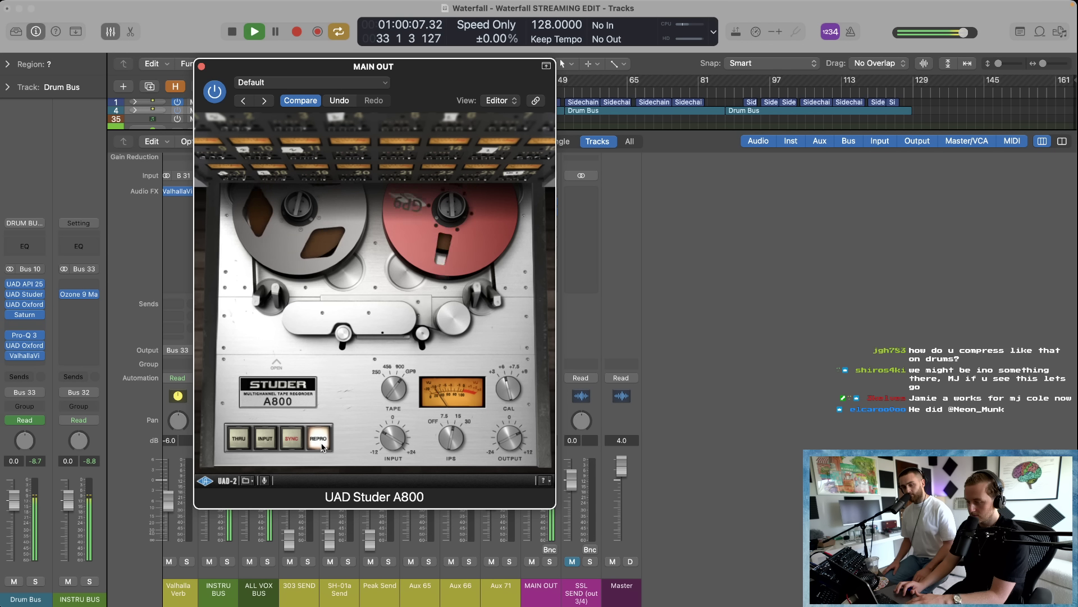
click(239, 440)
key(space)
click(202, 68)
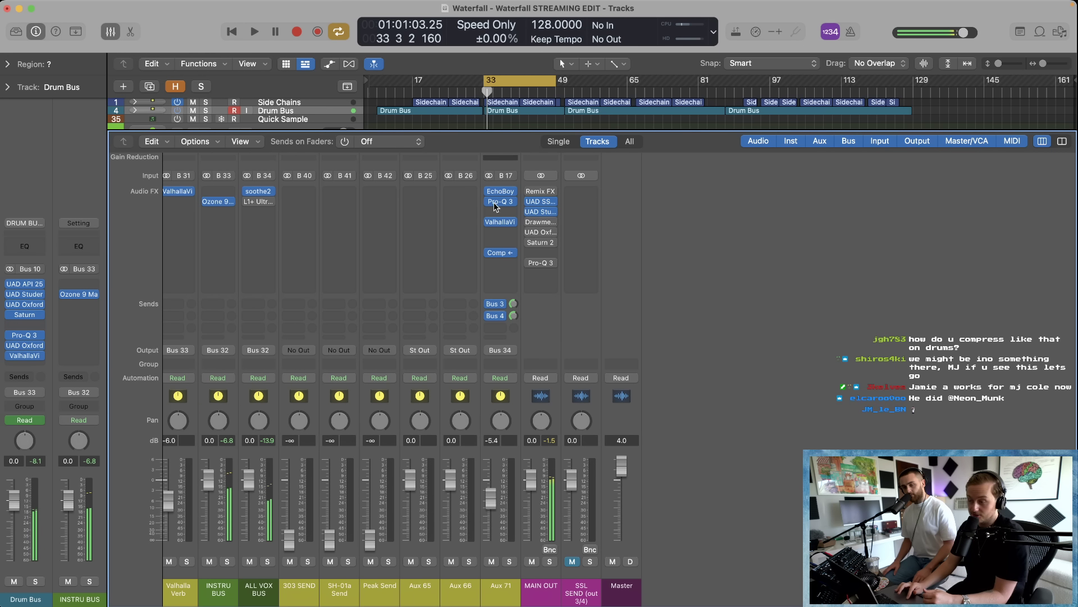
Step: Enable Drawmer S73 and UAD Oxford Inflator on MAIN OUT, comparing the mix with the Inflator effect off and on
click(541, 221)
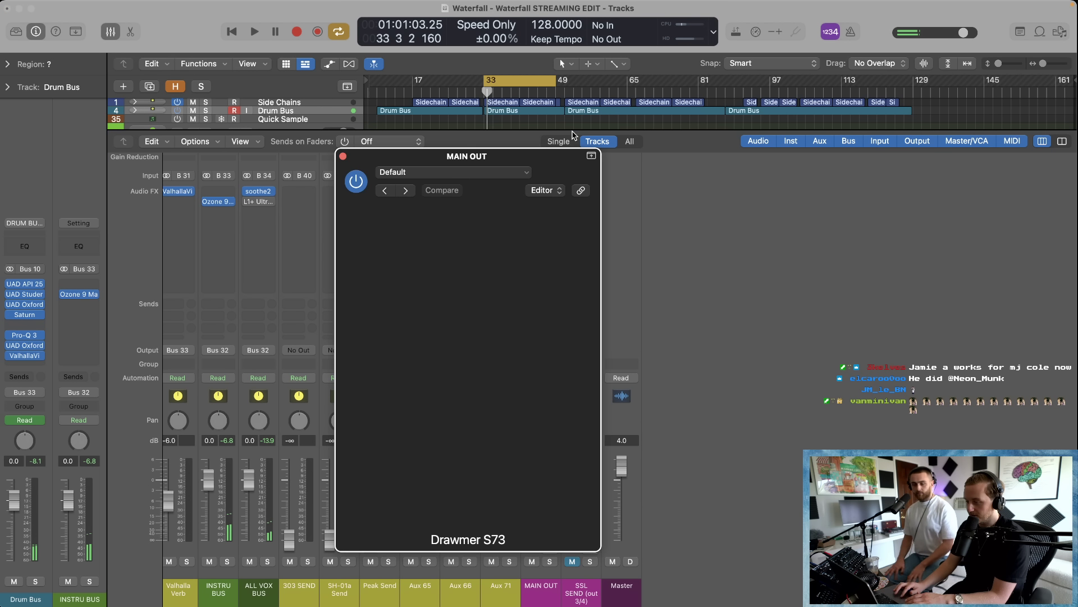
key(space)
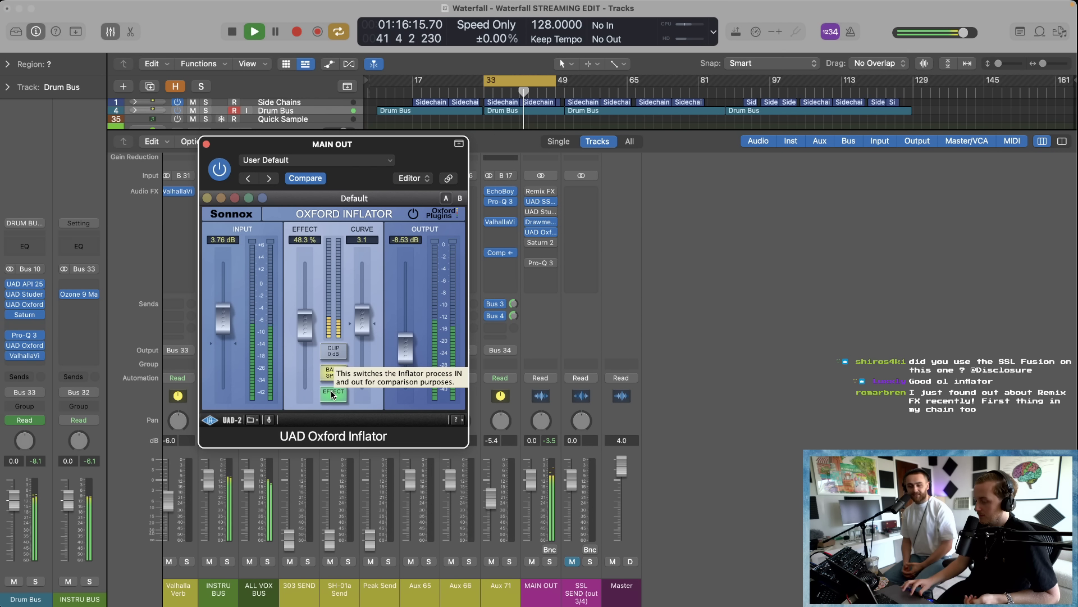
click(332, 394)
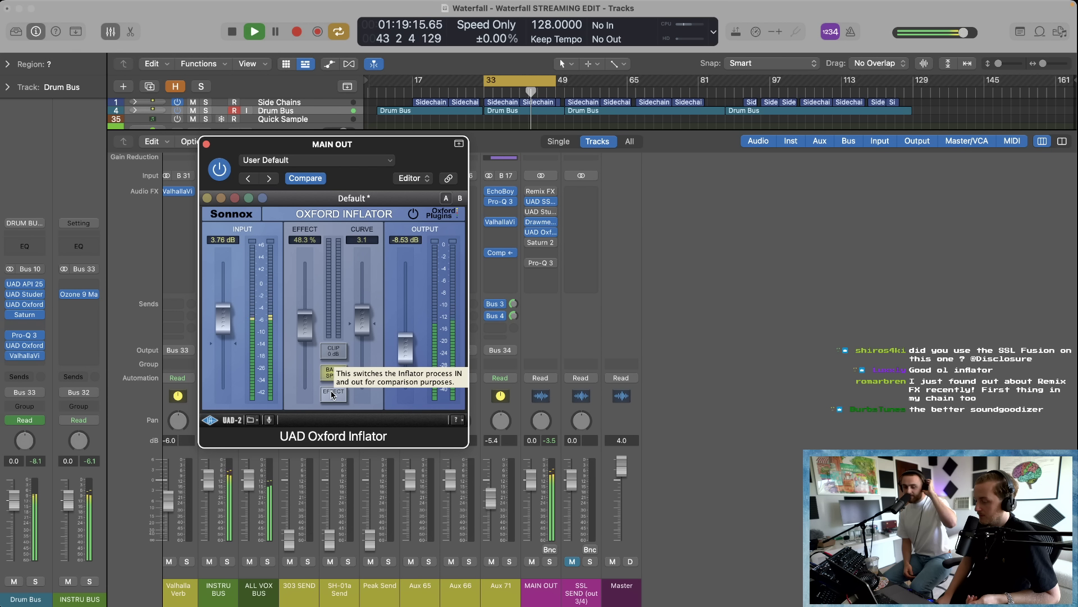
click(332, 394)
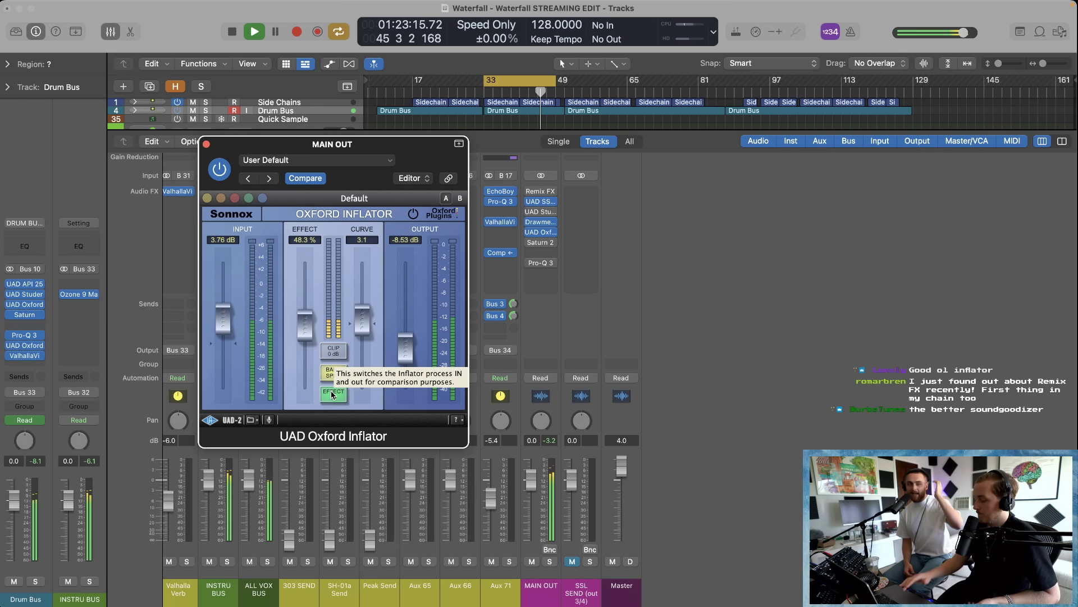
key(space)
click(206, 145)
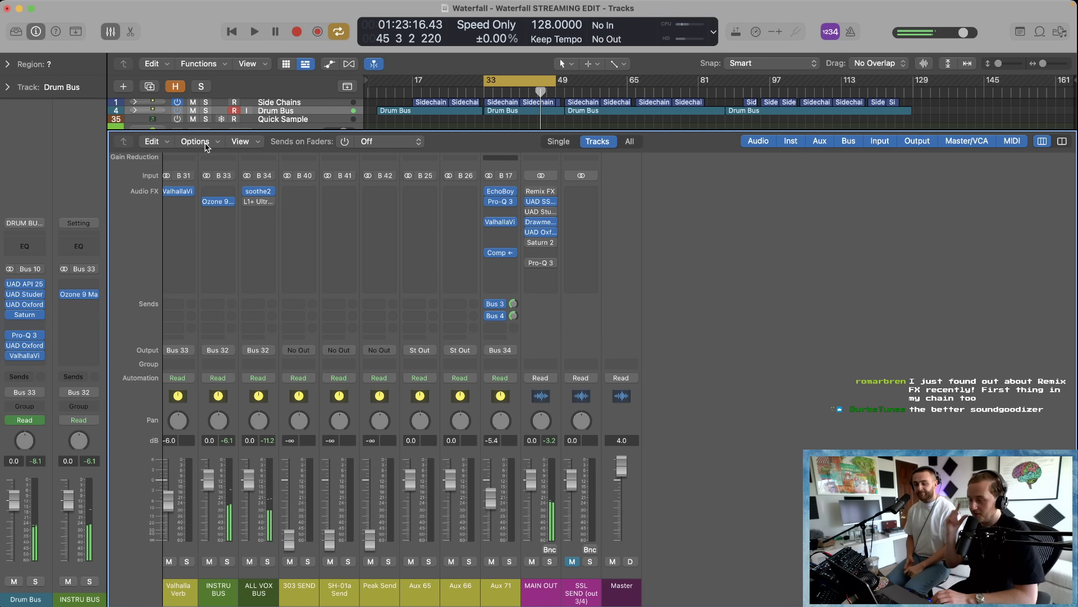
Step: Enable Saturn 2 on MAIN OUT, set High Quality to Superb with Linear Phase on, and close it
click(544, 245)
drag(588, 160, 455, 136)
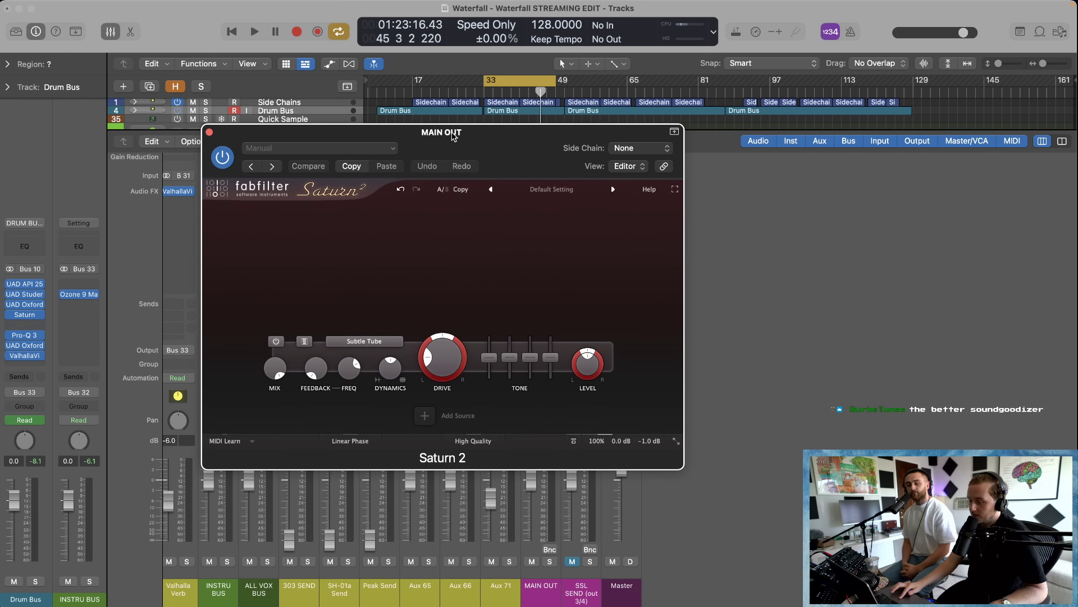
mouse_move(444, 368)
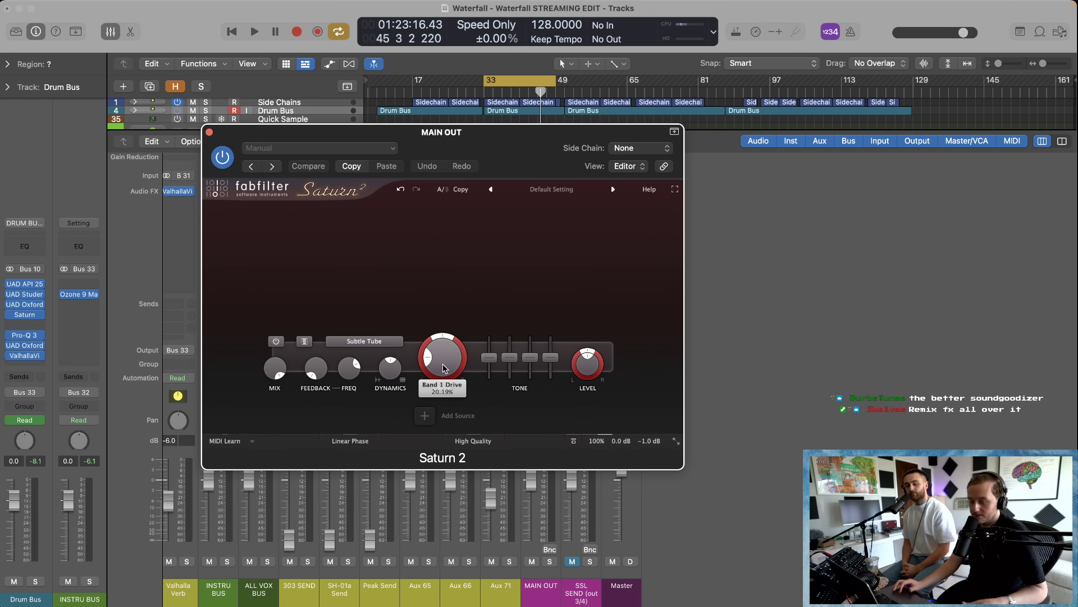
click(473, 441)
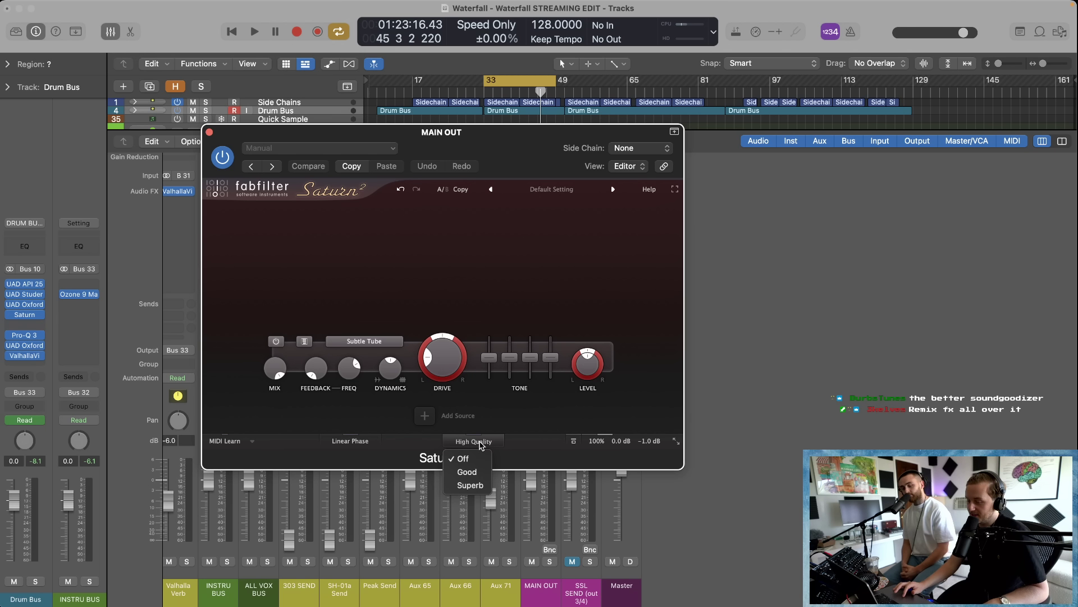
click(469, 485)
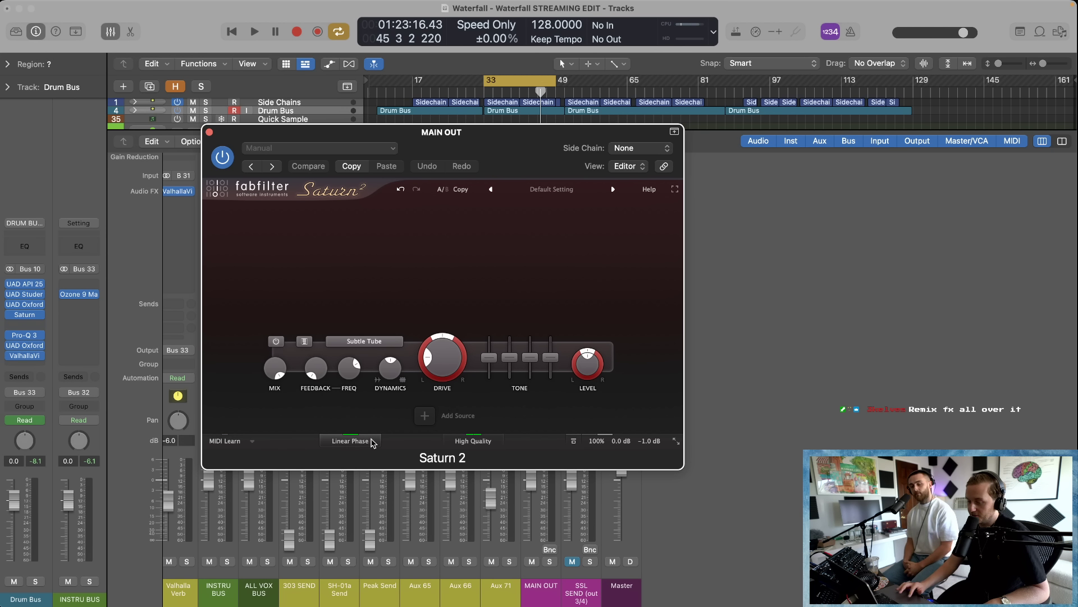
click(209, 131)
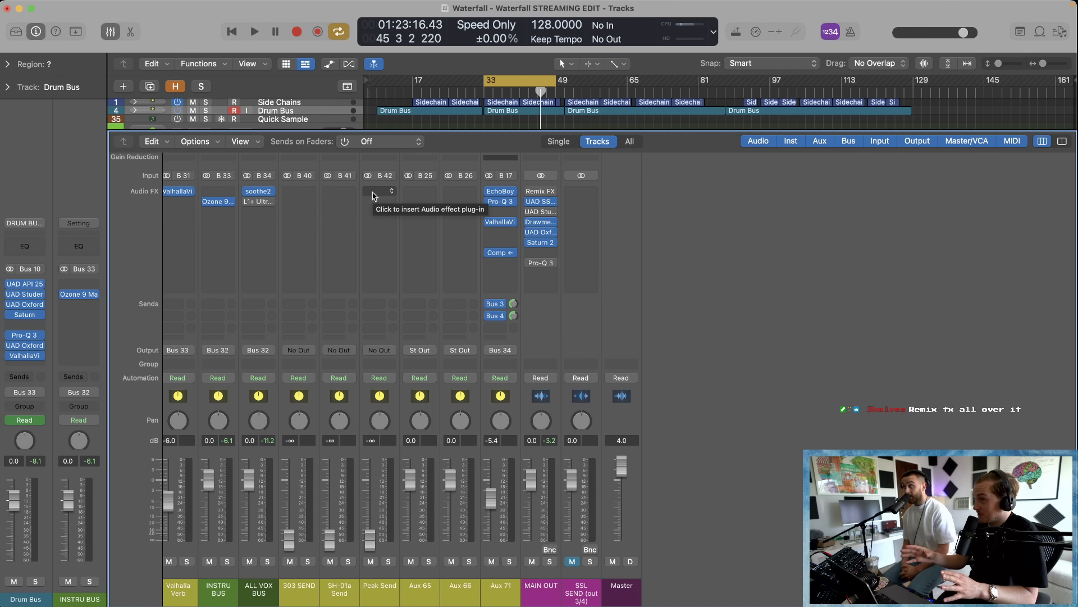
Step: Inspect the Pro-Q 3 curve on MAIN OUT, enable the EQ and audition it during playback
click(541, 264)
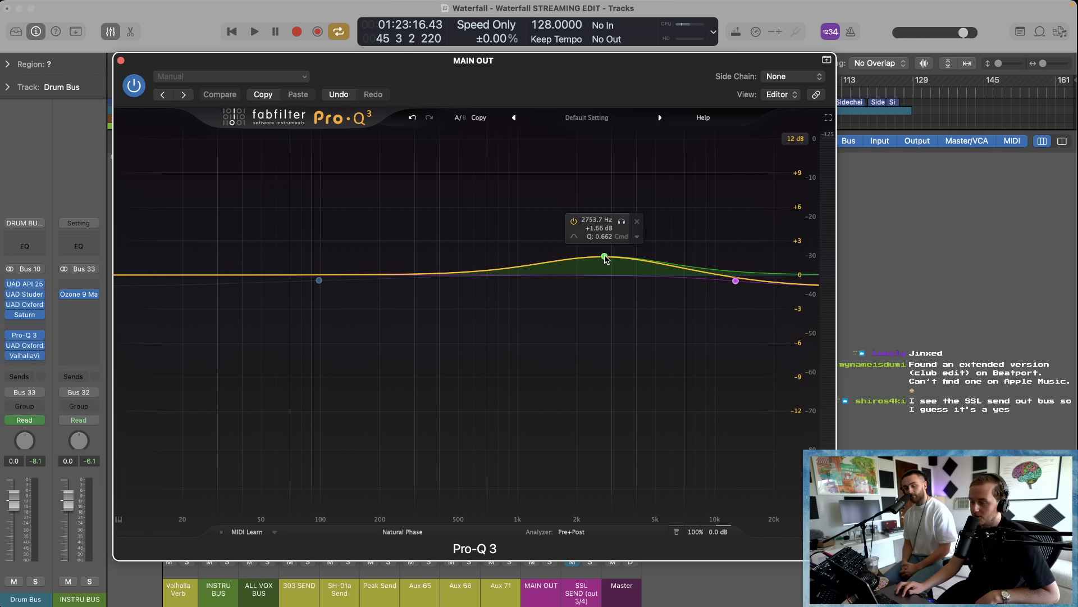
click(133, 85)
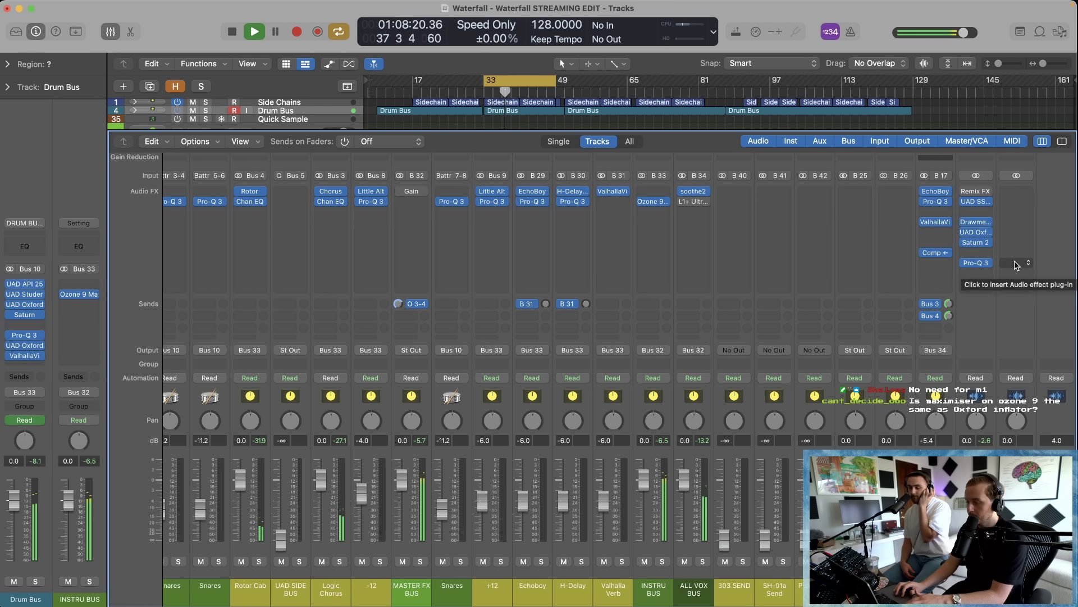
key(space)
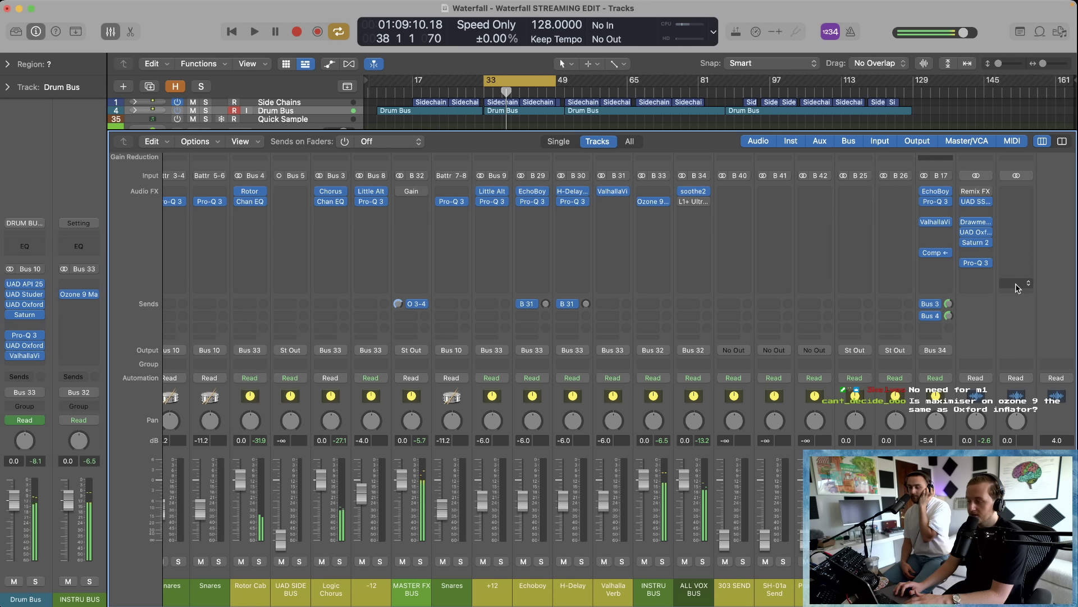
Step: Set the output of UAD Oxford Inflator on MAIN OUT to -7.50 dB and close the plug-in
click(977, 233)
drag(410, 349, 410, 338)
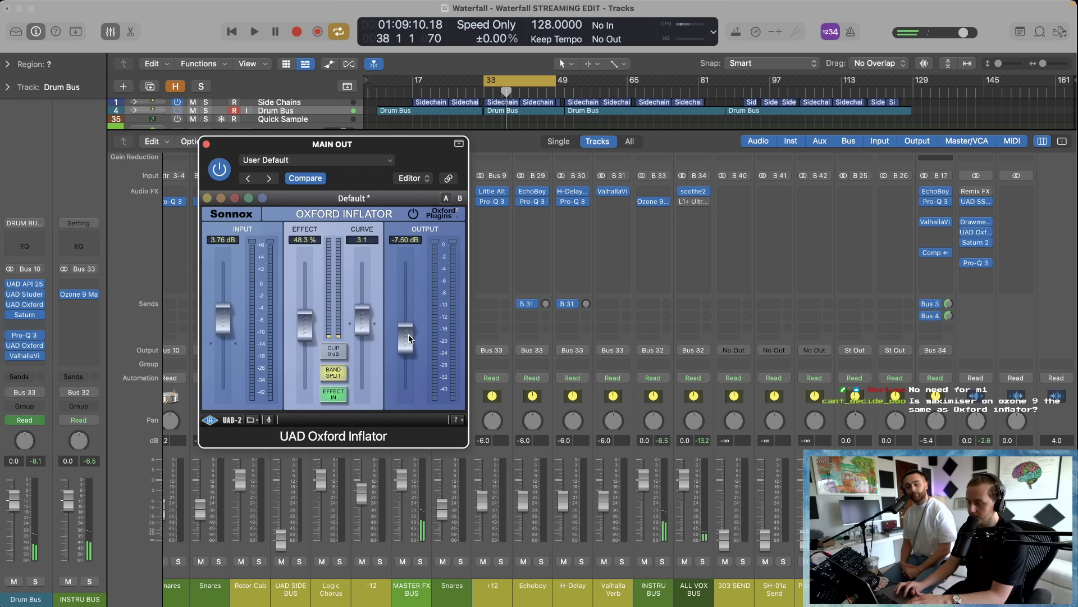
click(206, 145)
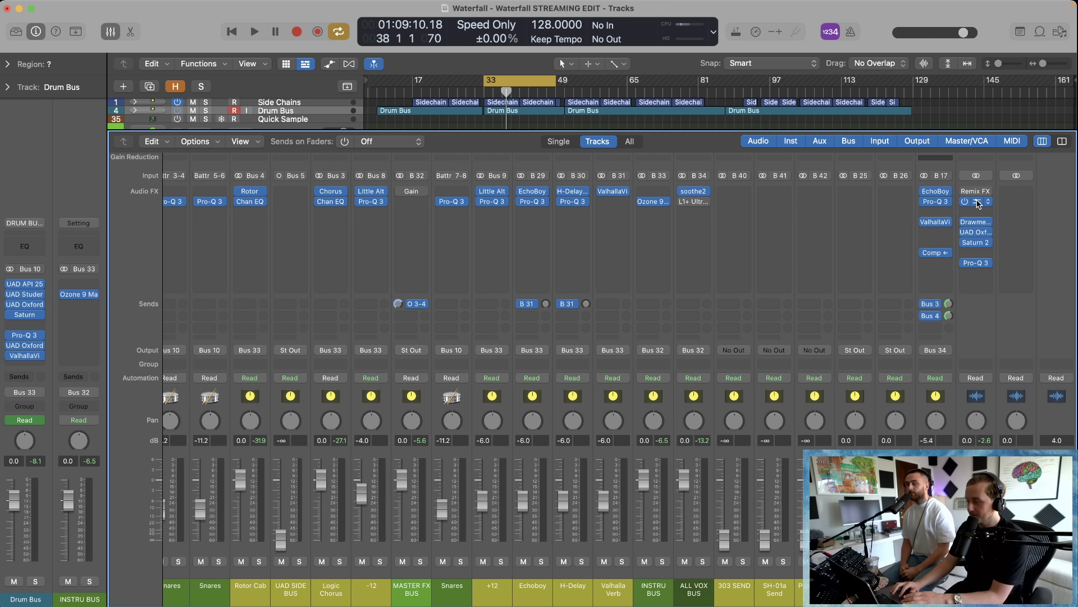
Step: Compare the looped mix with the MAIN OUT plug-ins, from UAD SSL G Bus Compressor to Pro-Q 3, bypassed and enabled
key(space)
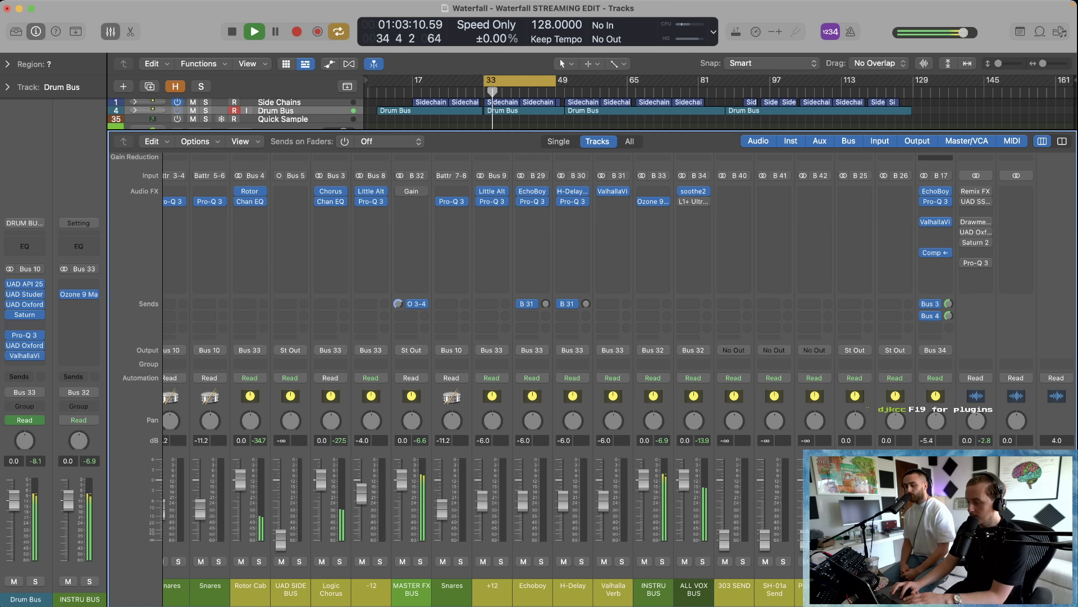
key(space)
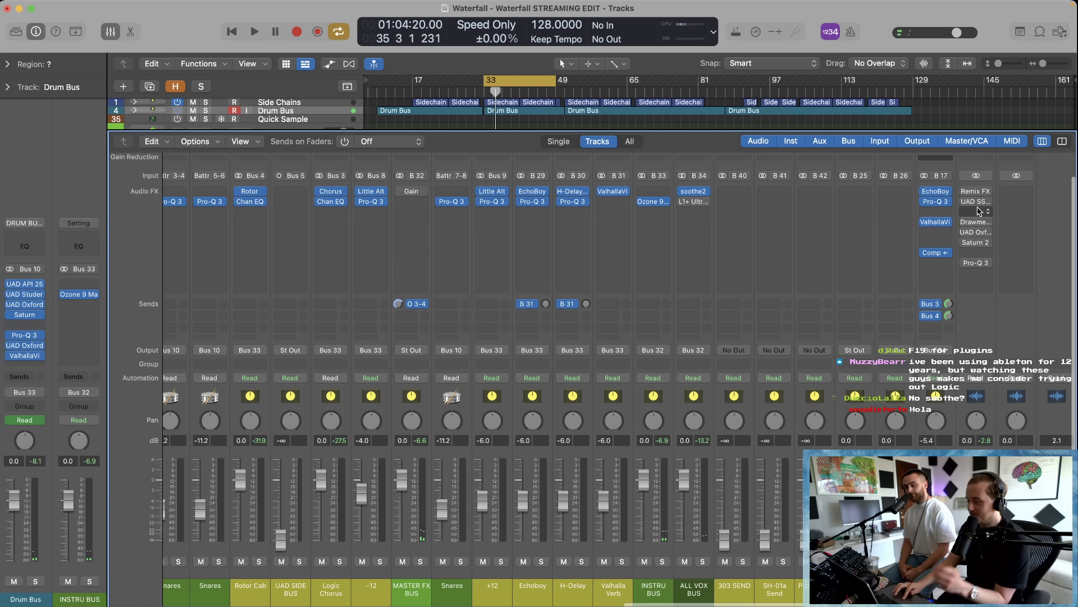
drag(965, 203, 960, 260)
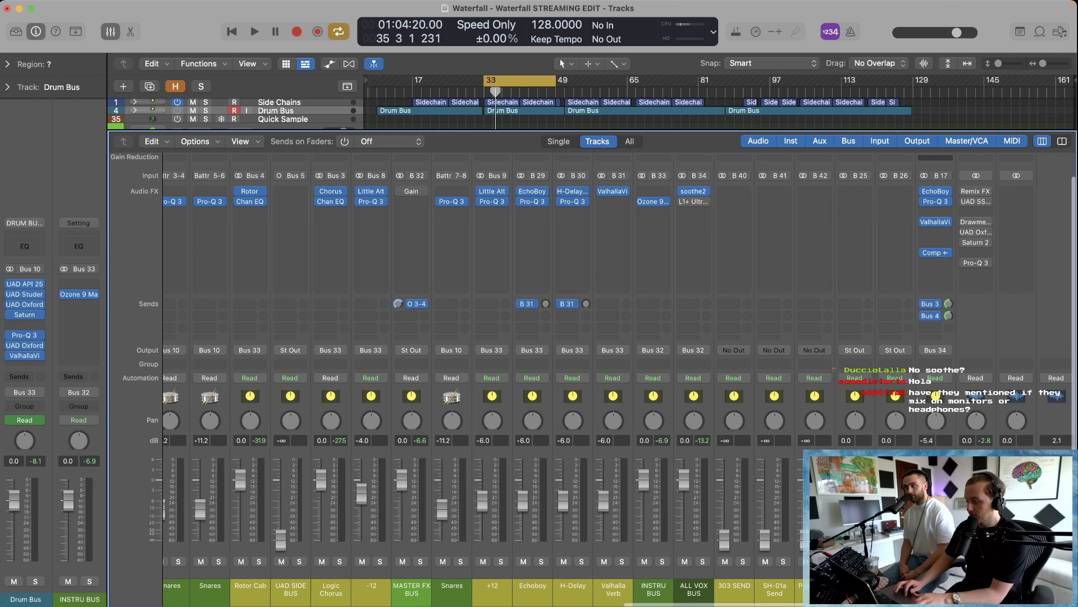
key(space)
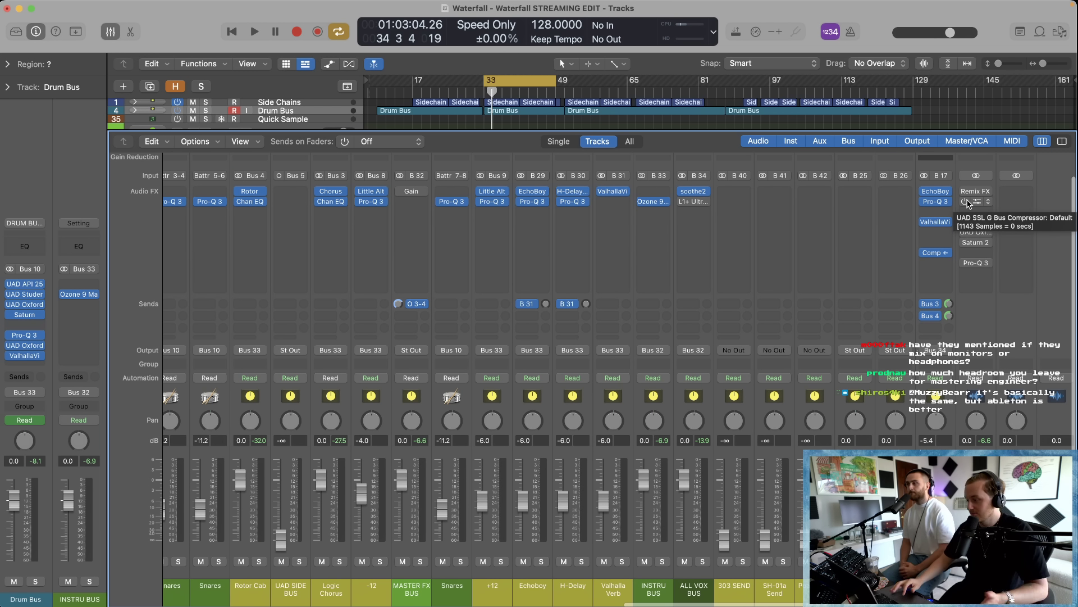
key(space)
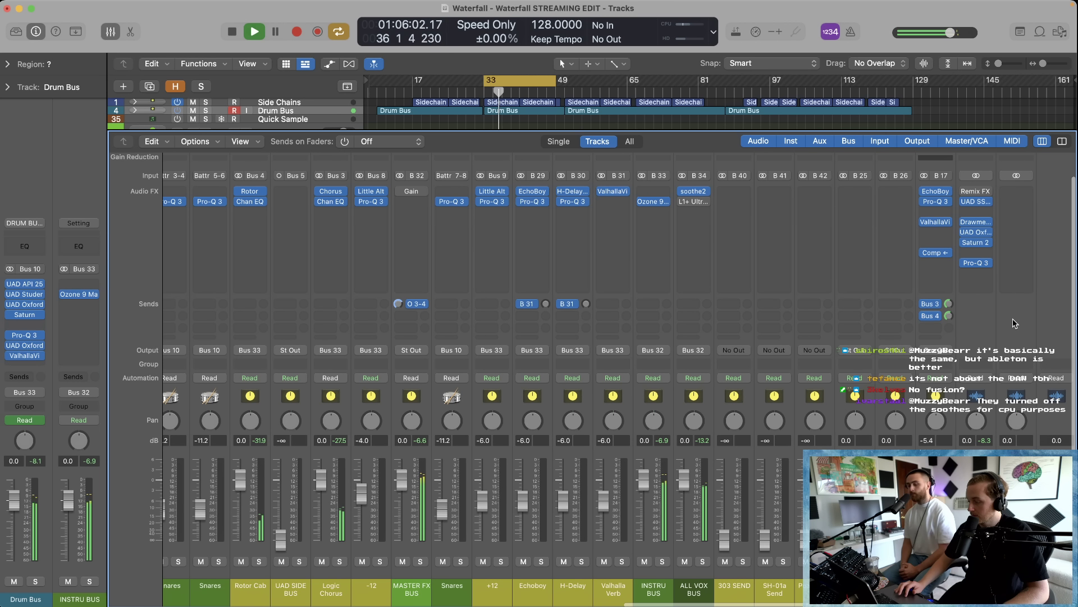
key(space)
Step: Open soothe2 on ALL VOX BUS in the mixer, check its settings, and close it
key(x)
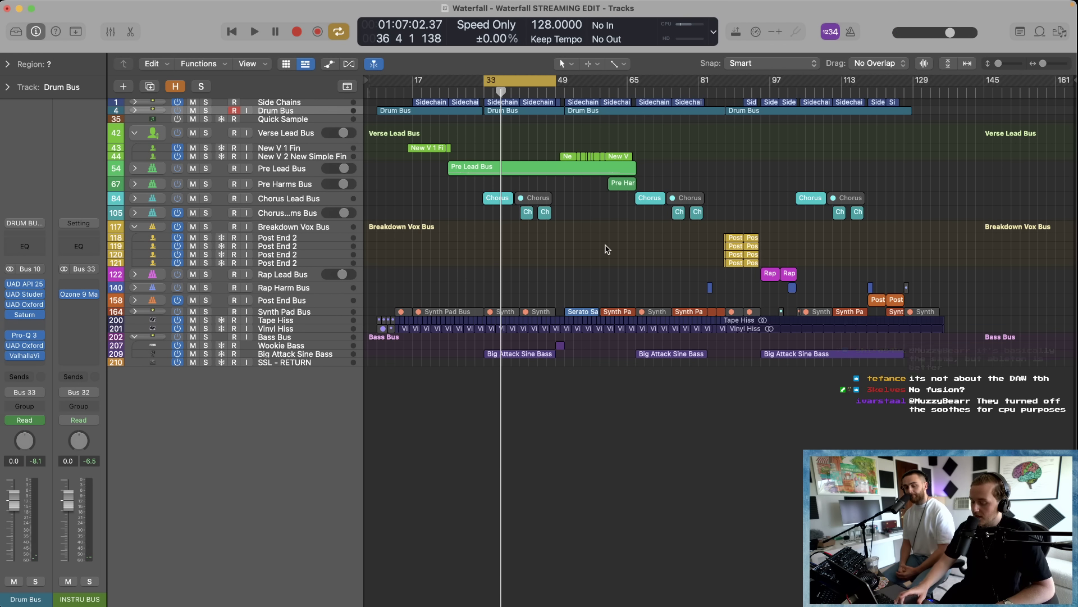
key(x)
scroll(1035, 307, left, 3)
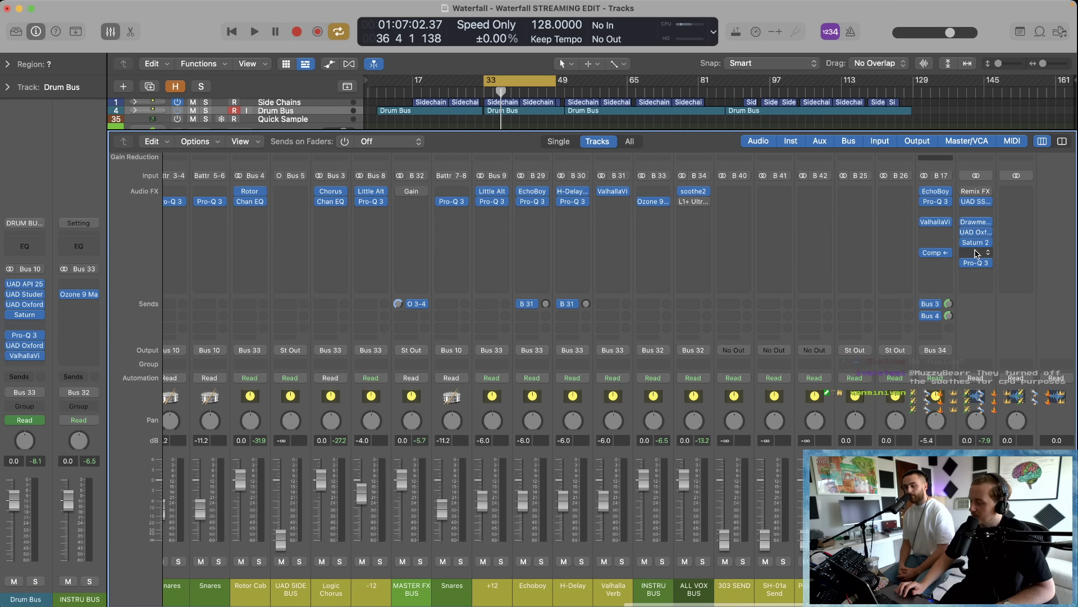
click(695, 191)
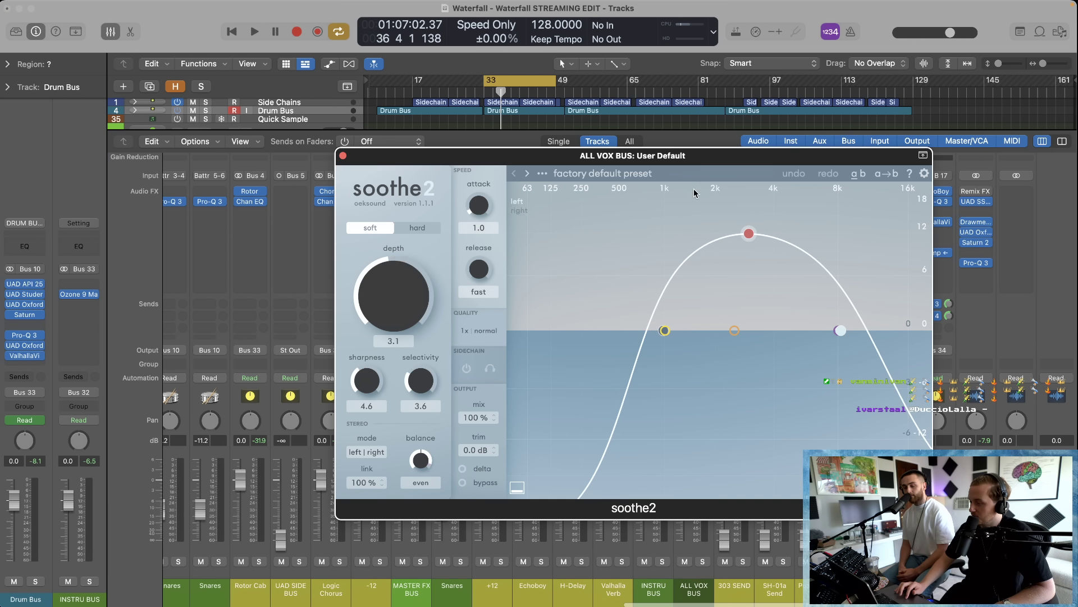
drag(705, 159, 640, 141)
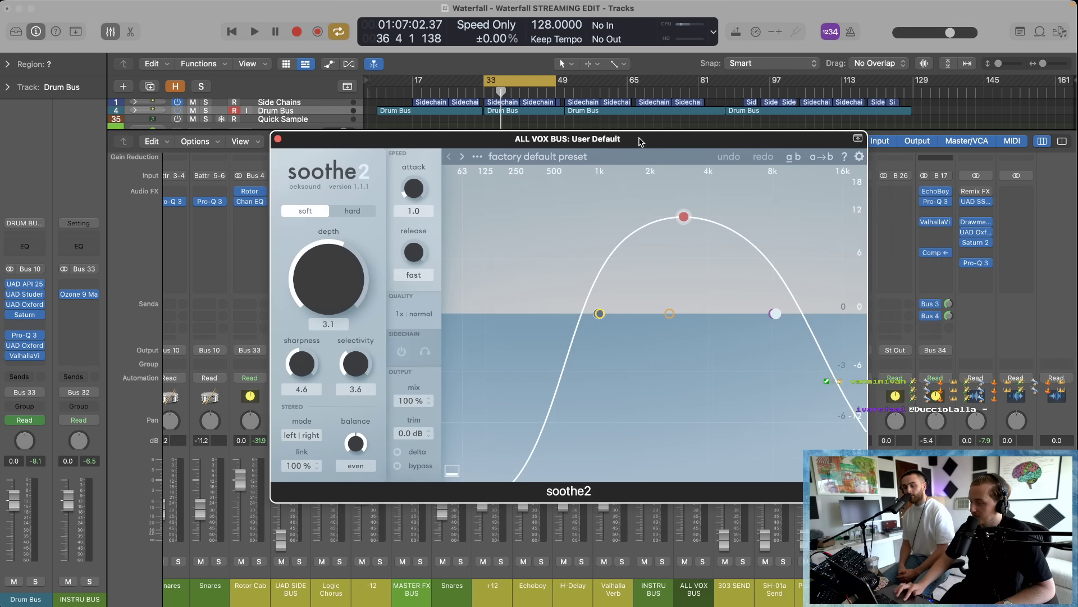
click(278, 139)
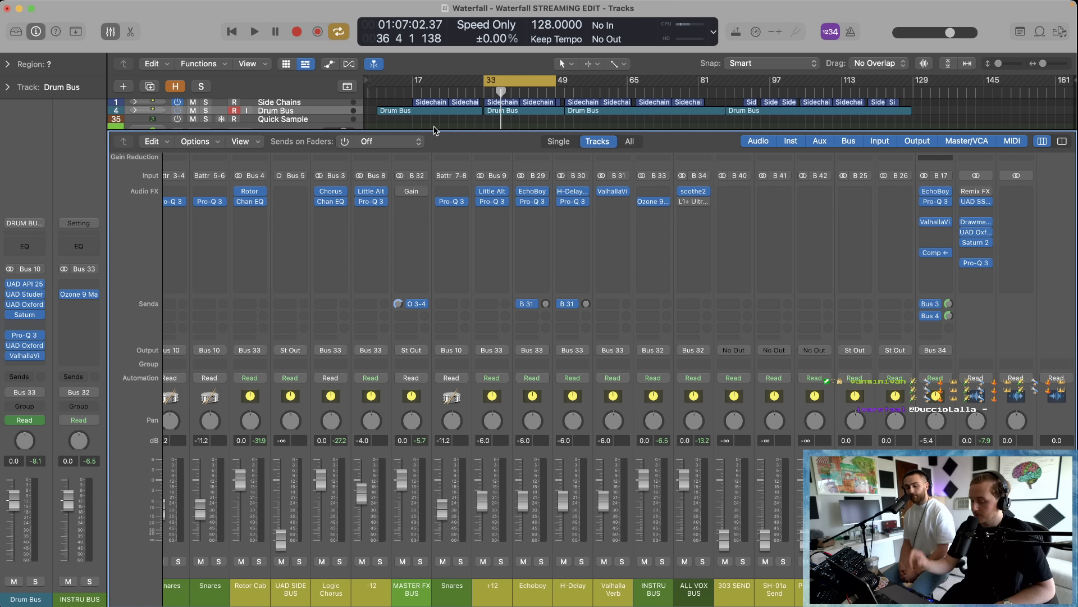
Step: Hide the mixer and auto-fit the arrangement's tracks vertically and horizontally
key(x)
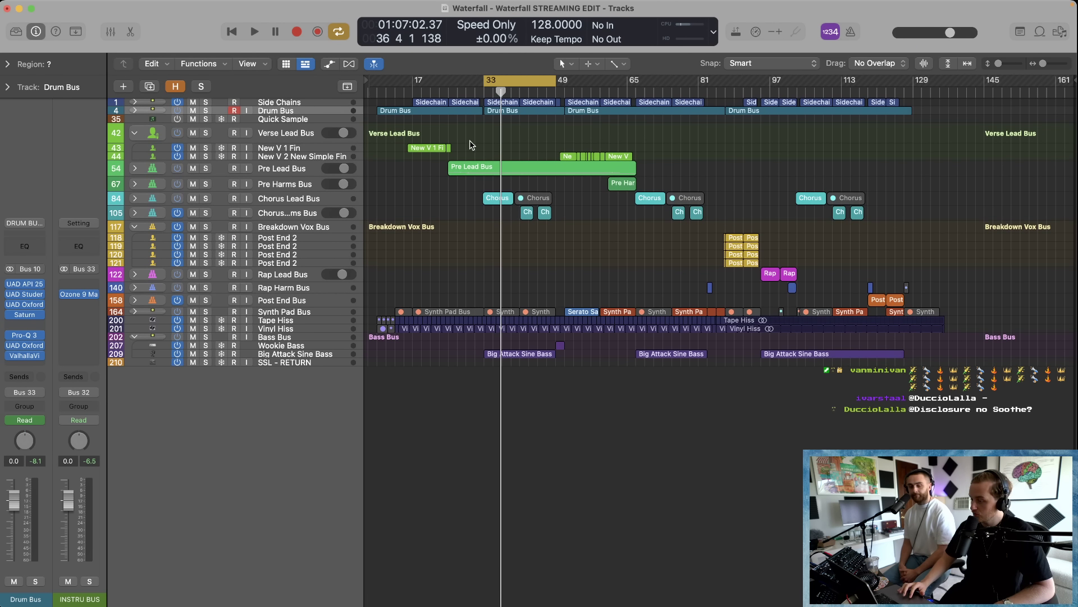
click(949, 66)
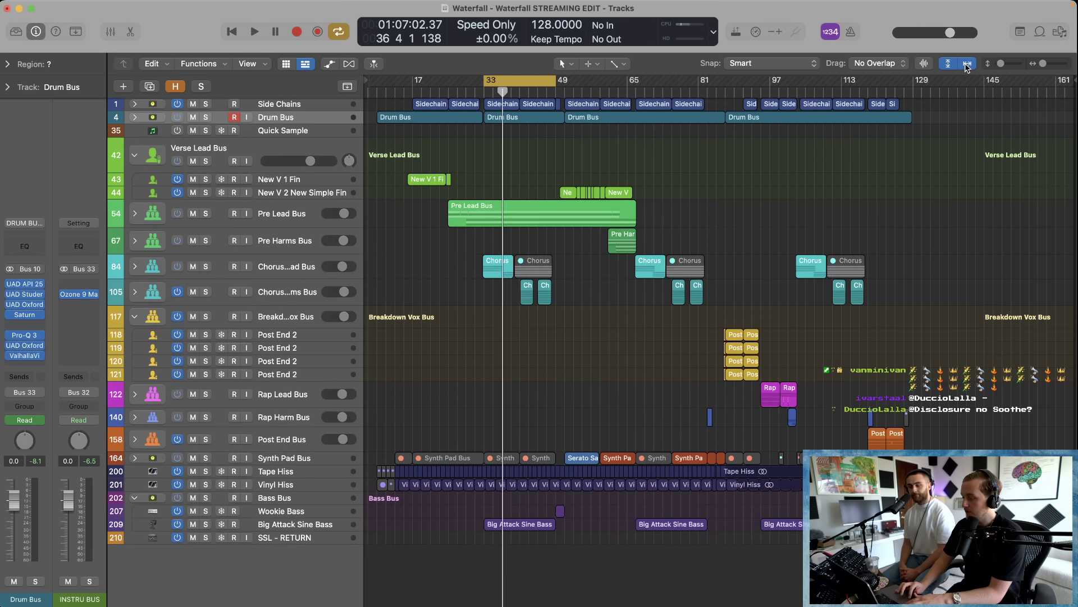
click(967, 64)
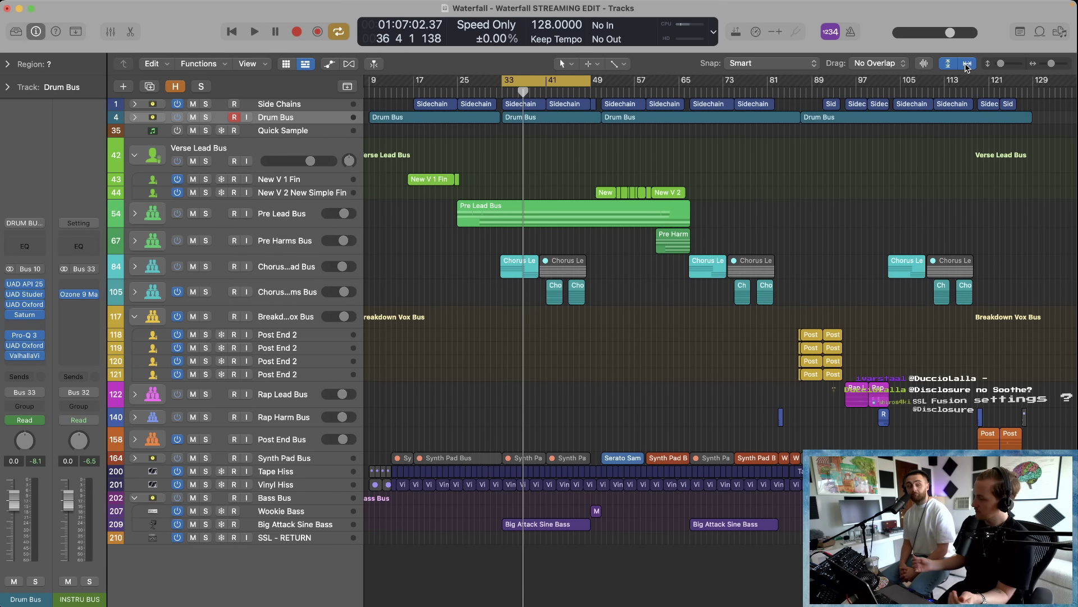
Step: Show the project's hidden tracks and expand Scratch Bus to reveal its scratch vocal tracks
key(h)
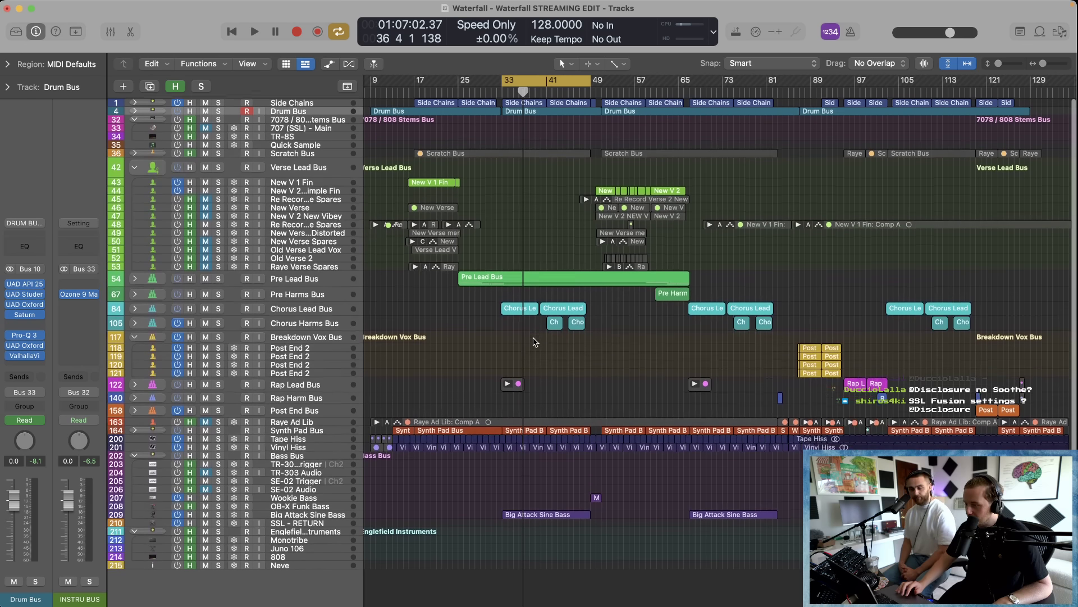
scroll(567, 212, up, 2)
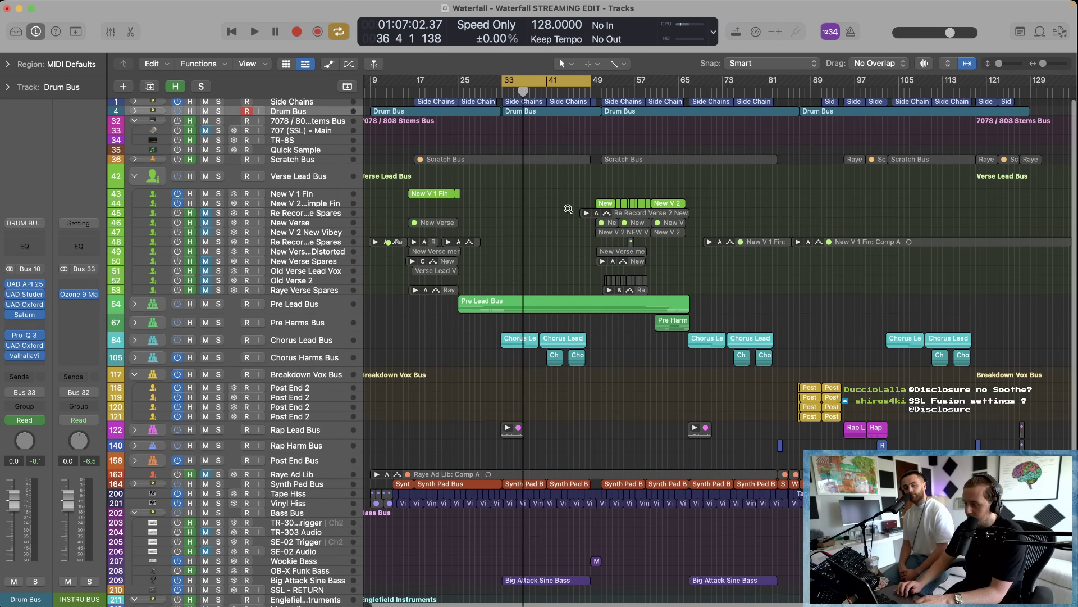
scroll(567, 212, up, 3)
scroll(567, 212, down, 1)
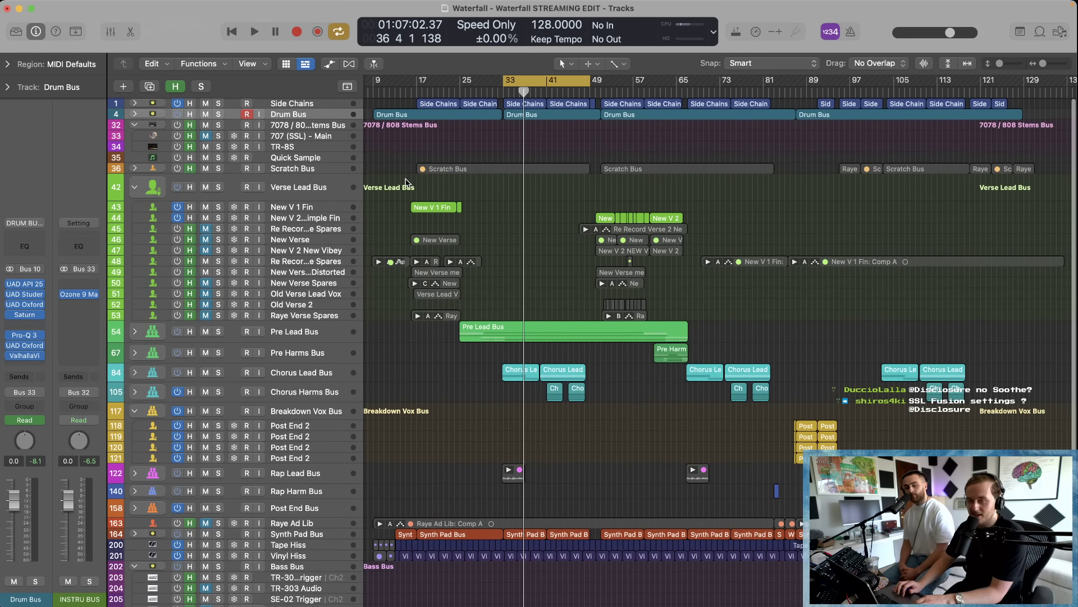
scroll(406, 182, up, 3)
scroll(407, 180, up, 1)
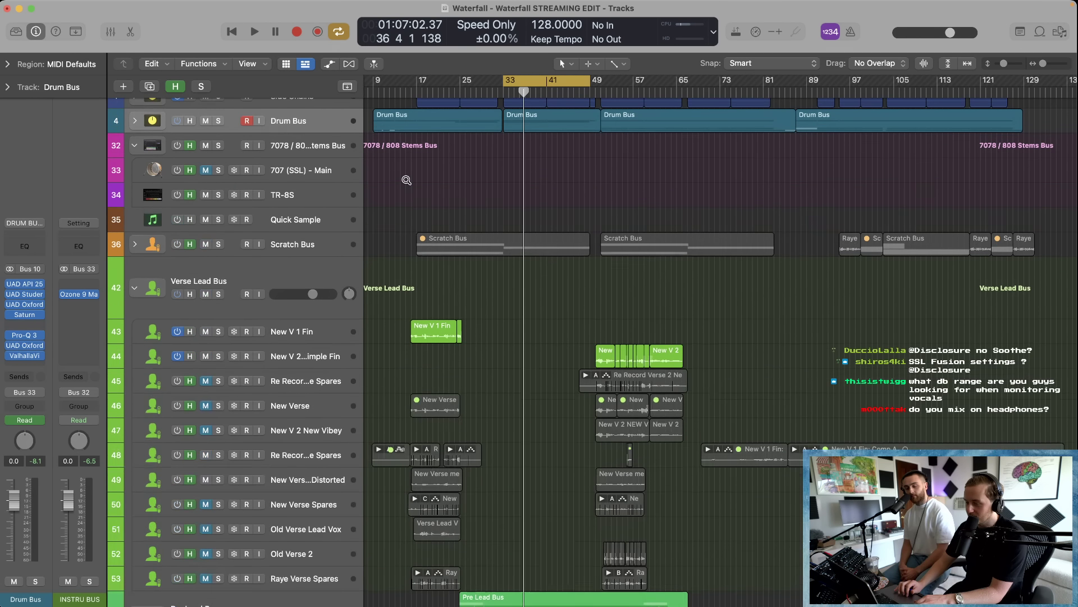
scroll(407, 180, up, 1)
click(135, 249)
Step: Look through the vocal, synth and bass tracks, expanding Rap Lead Bus to view its takes and collapsing it again
scroll(415, 294, down, 2)
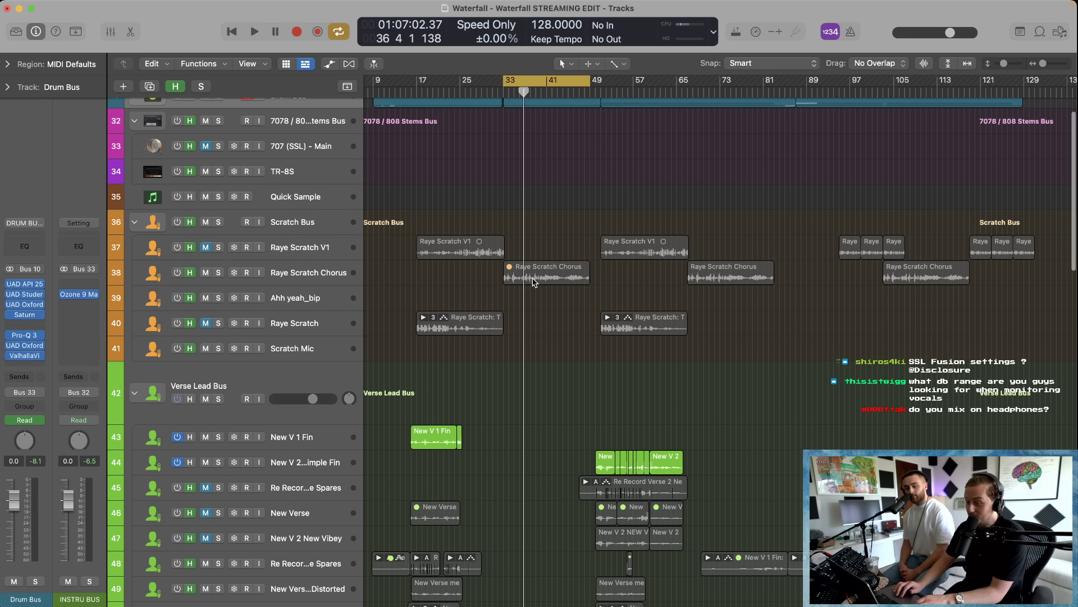
scroll(472, 264, down, 2)
scroll(472, 265, down, 15)
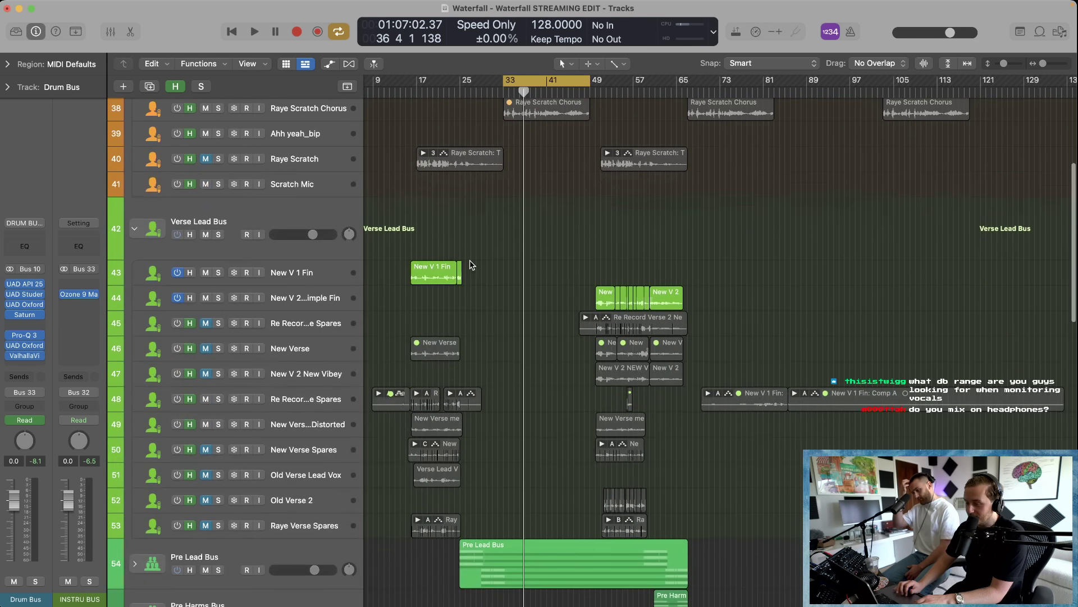
scroll(471, 264, down, 12)
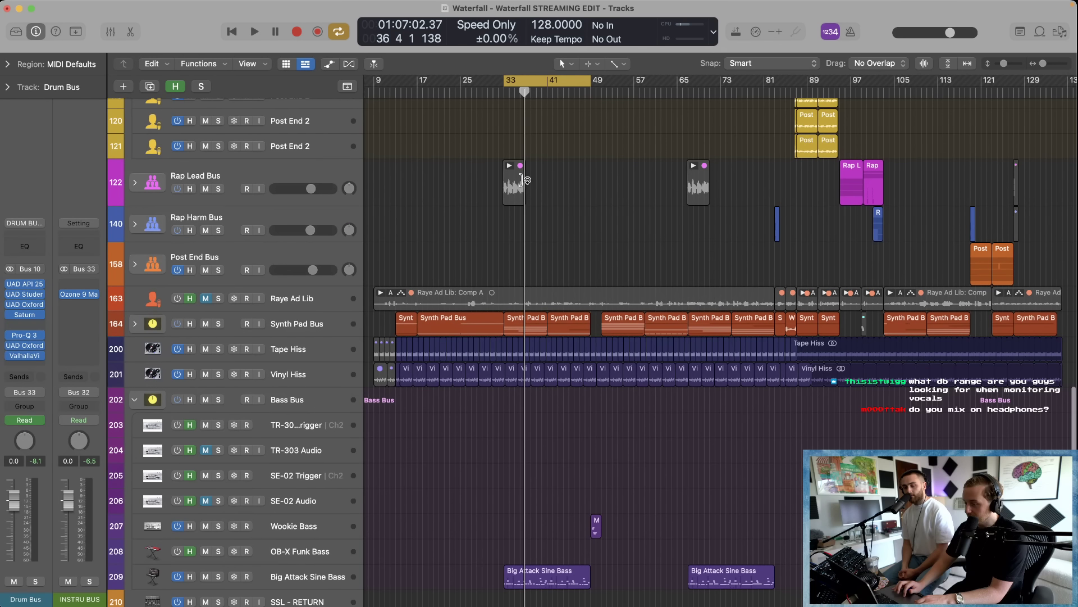
scroll(680, 191, down, 4)
scroll(680, 192, up, 7)
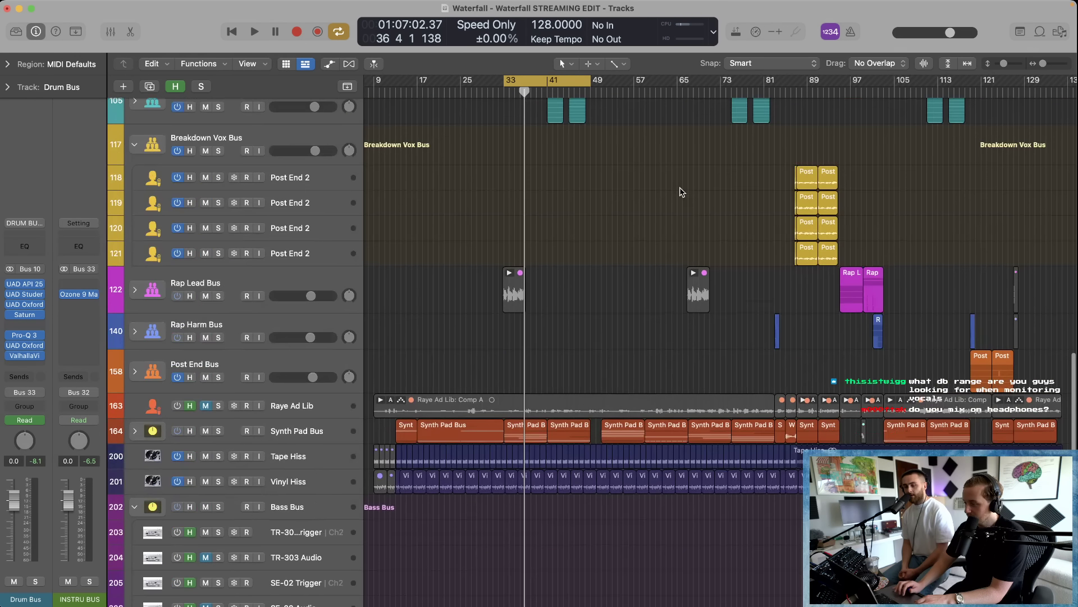
click(135, 290)
scroll(595, 350, down, 6)
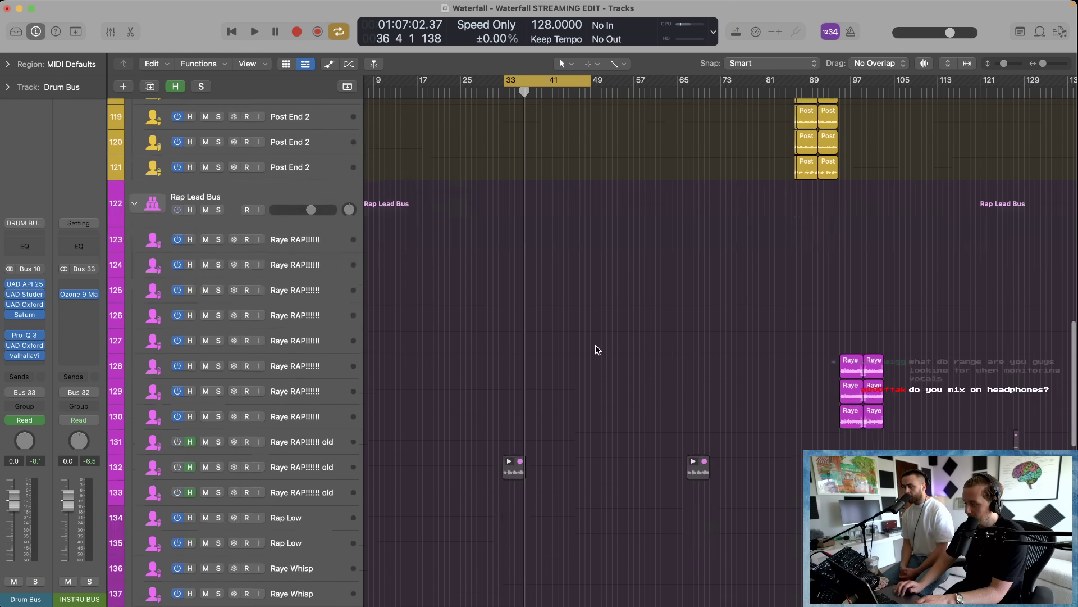
ctrl+alt+click(596, 346)
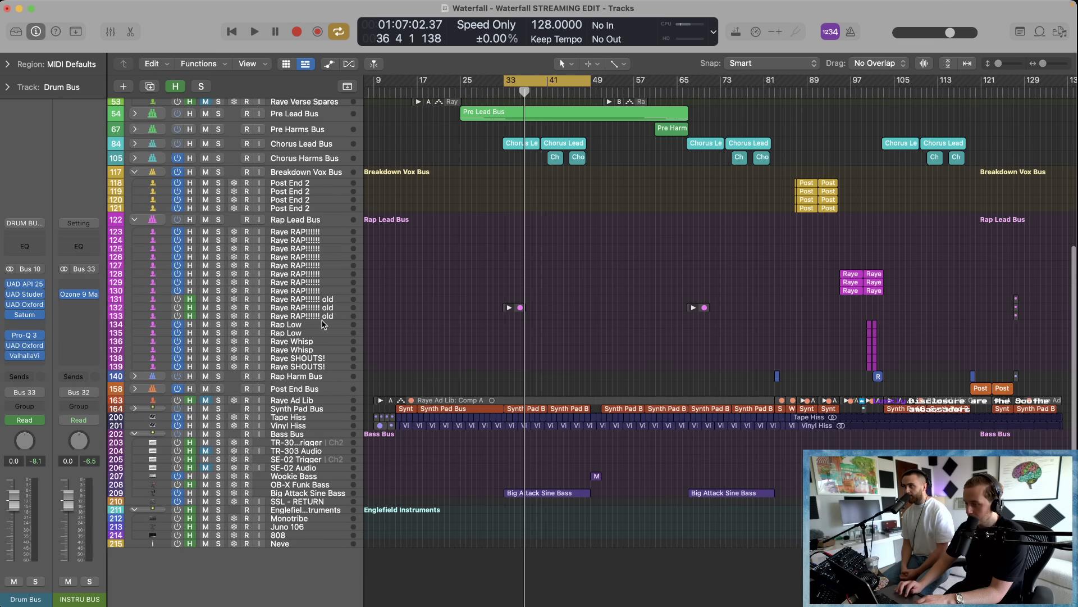
click(135, 220)
scroll(416, 272, up, 6)
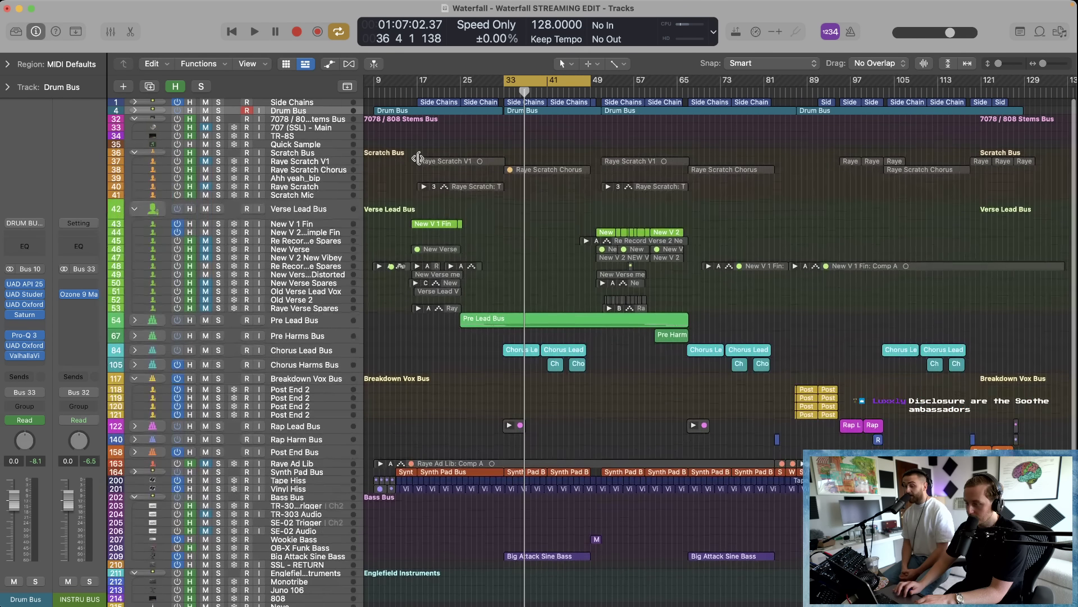
Step: Turn on, unmute and solo the Raye Scratch V1 track in Scratch Bus
drag(402, 141, 580, 243)
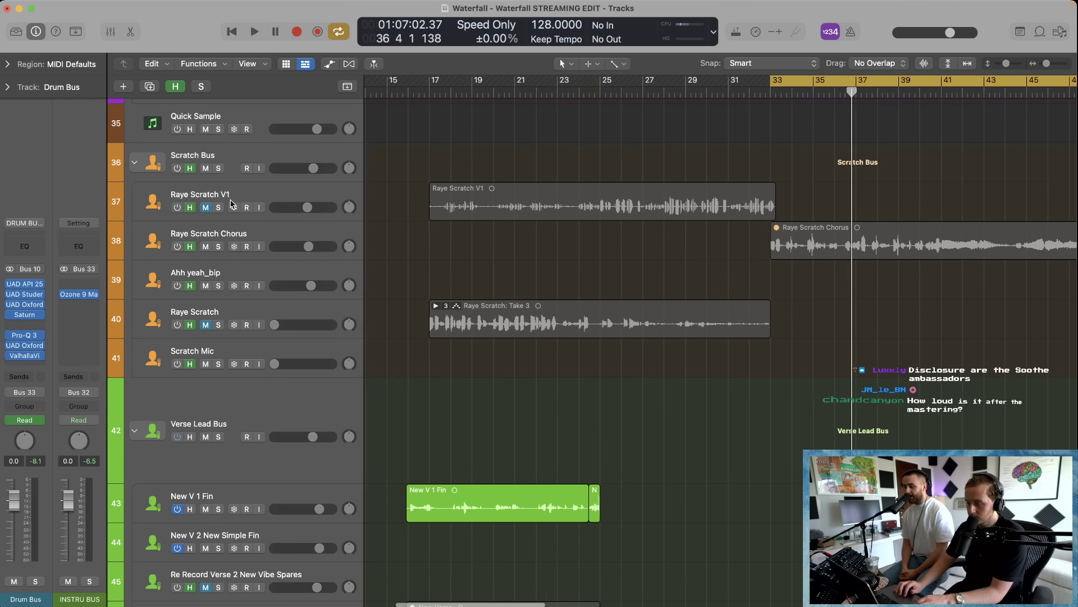
scroll(232, 204, left, 2)
click(204, 208)
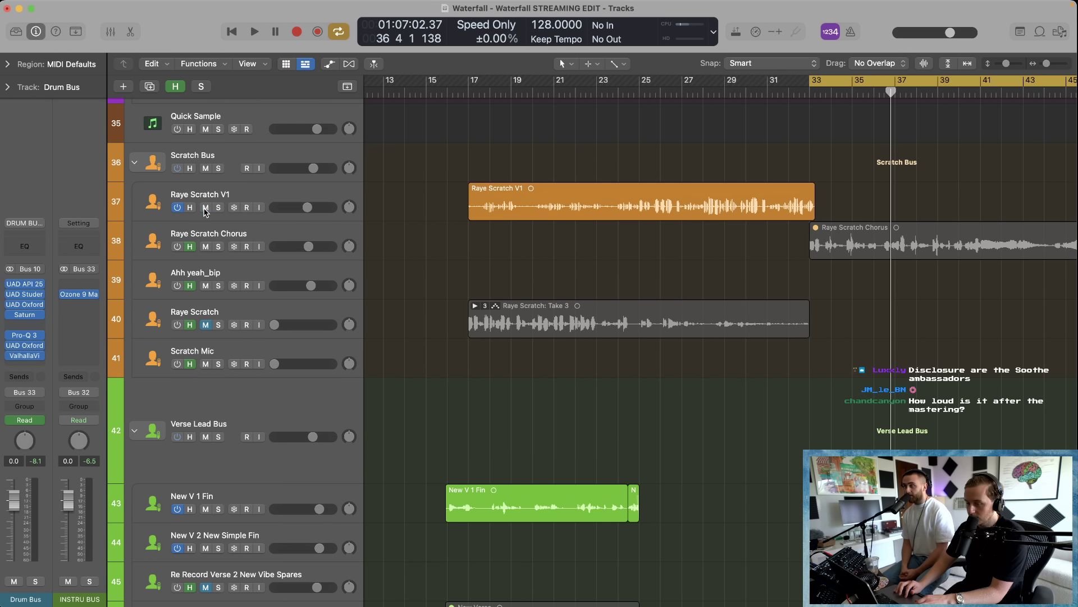
click(219, 208)
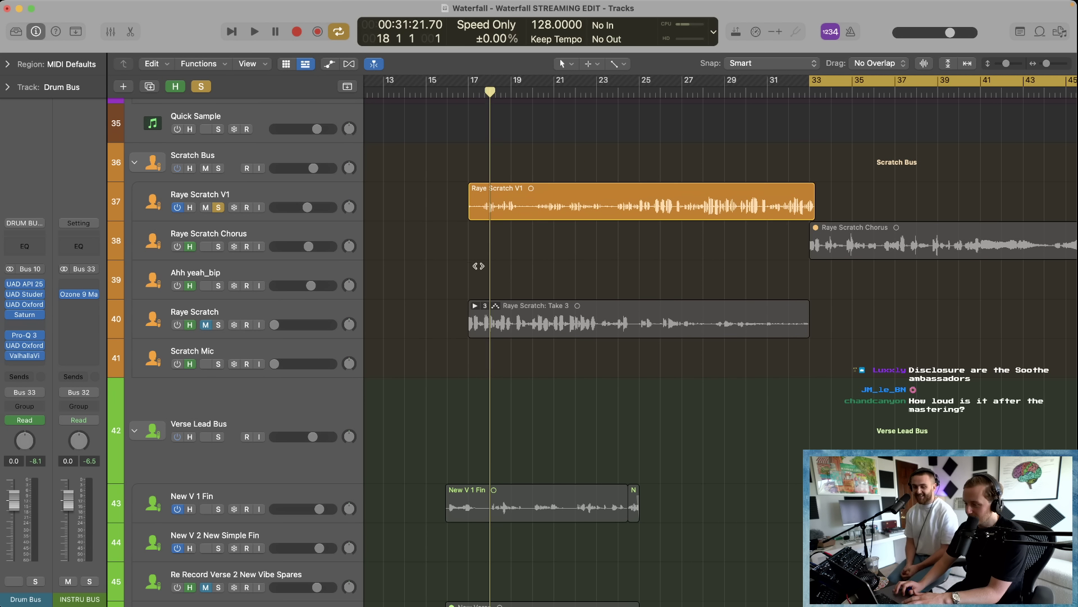
Step: Turn off cycle mode and audition the soloed Raye Scratch V1 recording from about bar 17
key(space)
key(space)
click(676, 82)
scroll(675, 86, left, 8)
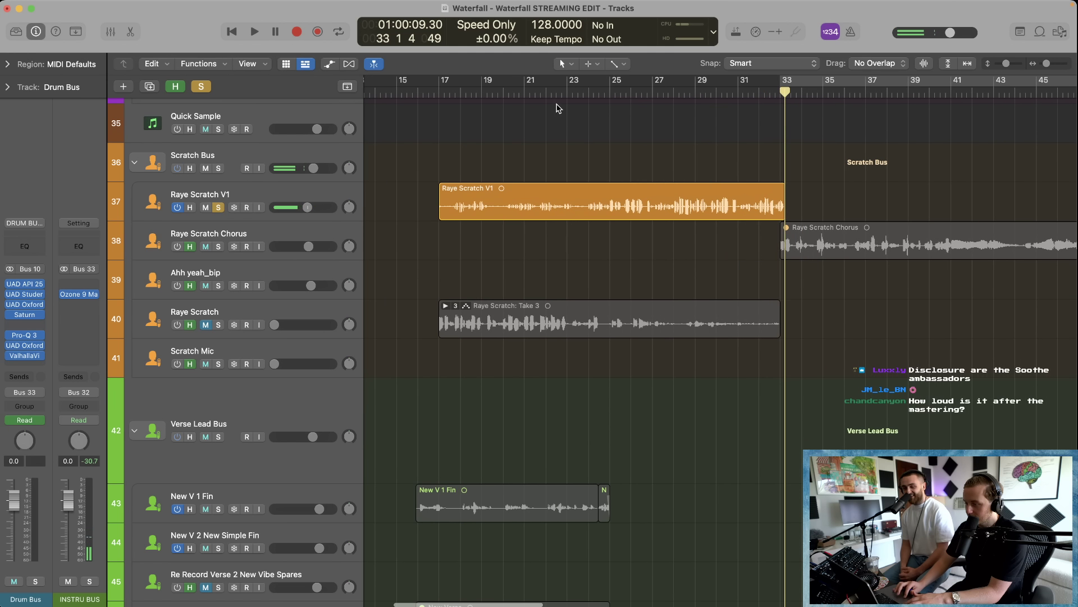
click(450, 95)
key(space)
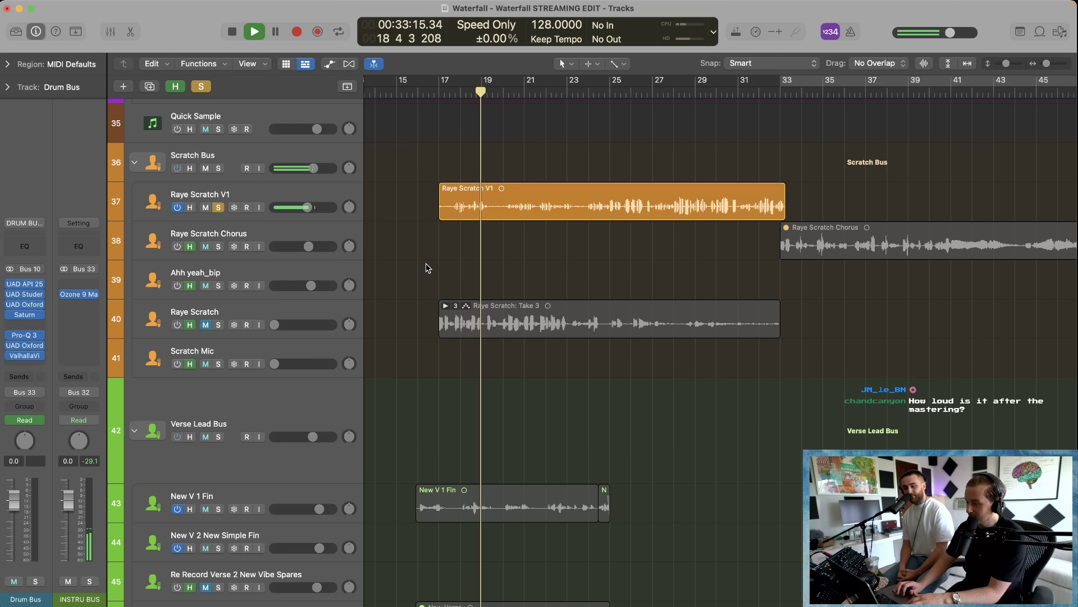
key(space)
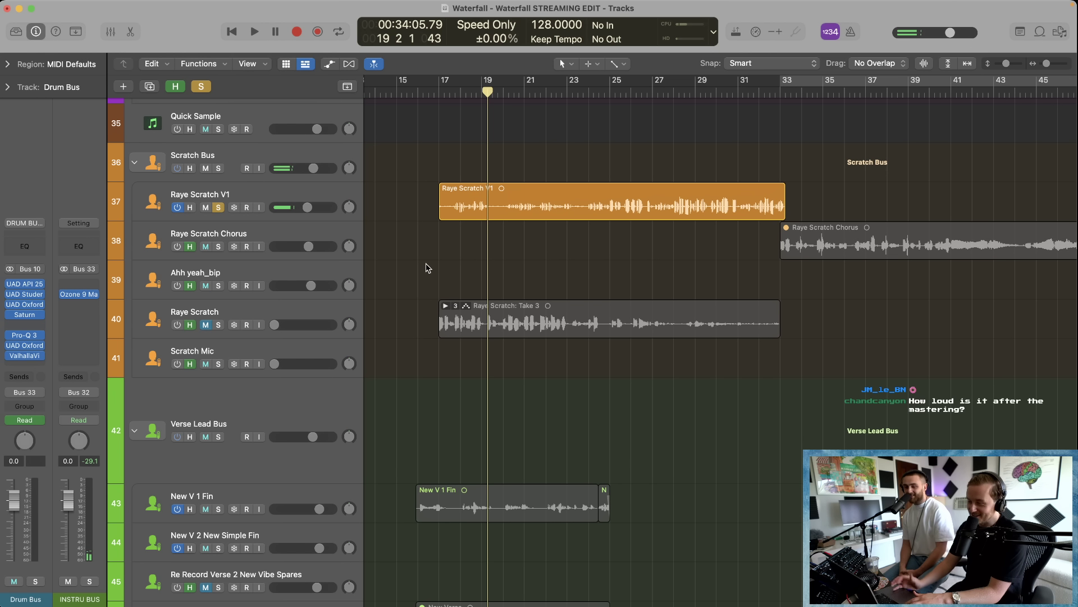
Step: Unsolo and turn off Raye Scratch V1, and turn on, unmute and solo the Raye Scratch track
click(217, 207)
click(179, 207)
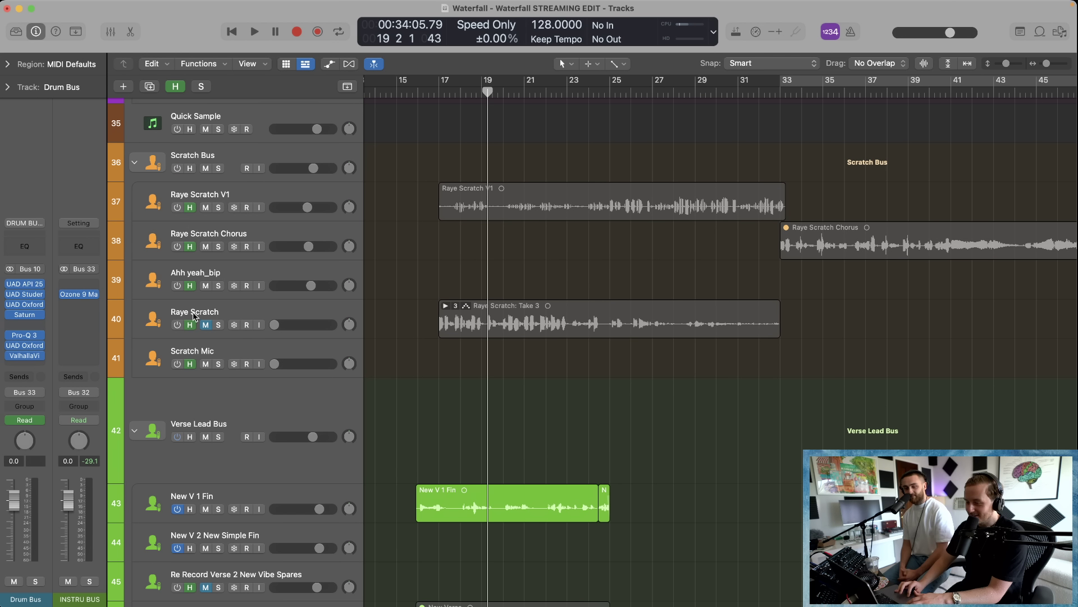
click(206, 326)
click(219, 325)
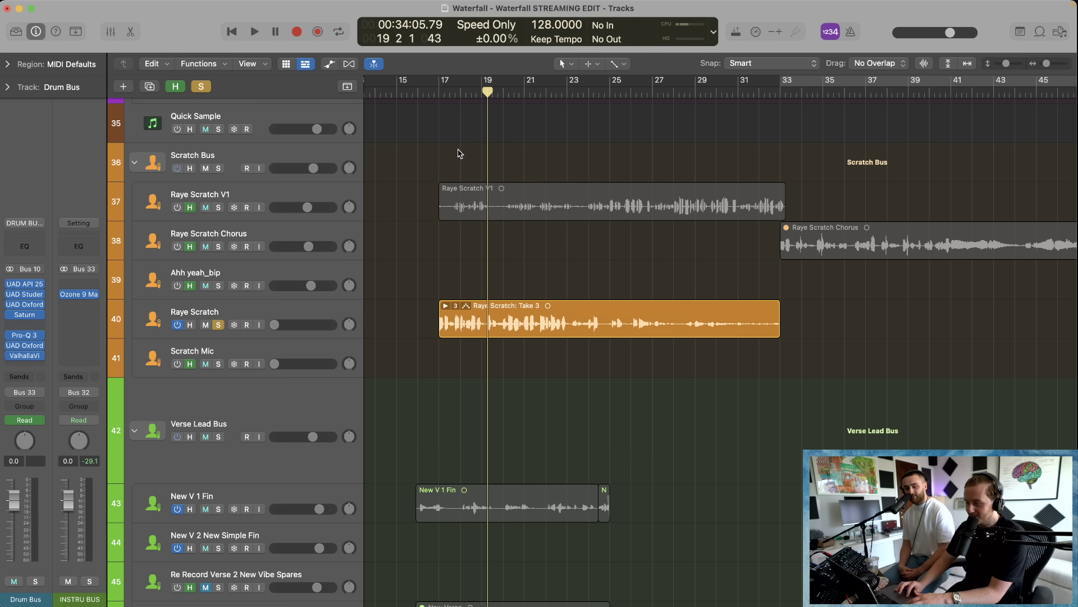
Step: Audition the soloed Raye Scratch track from bar 17 while raising its volume to about -4.3 dB
click(439, 91)
key(space)
drag(275, 325, 370, 325)
drag(303, 325, 306, 324)
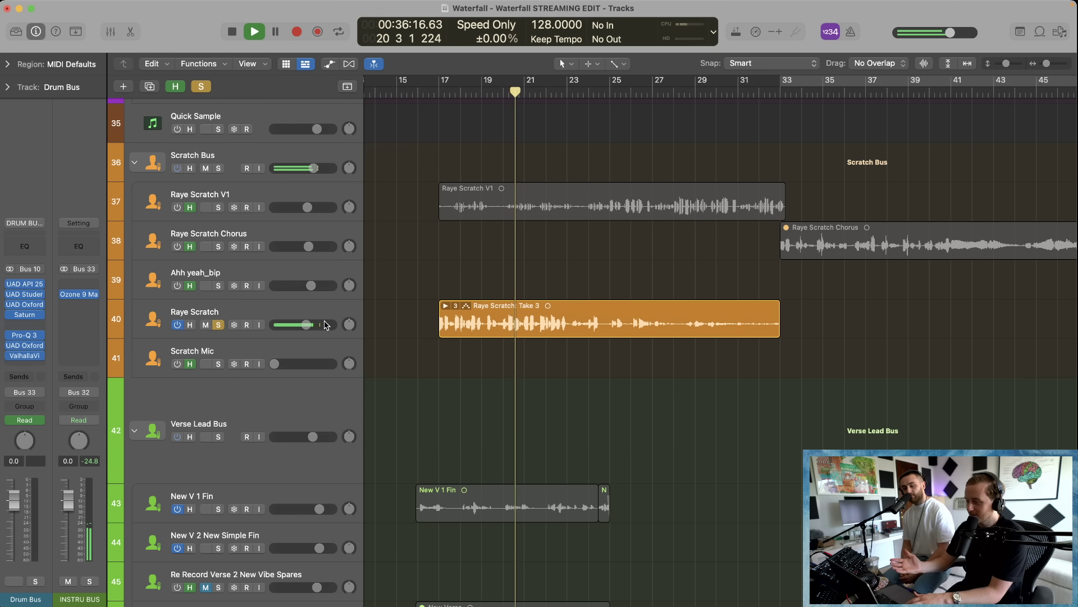
key(space)
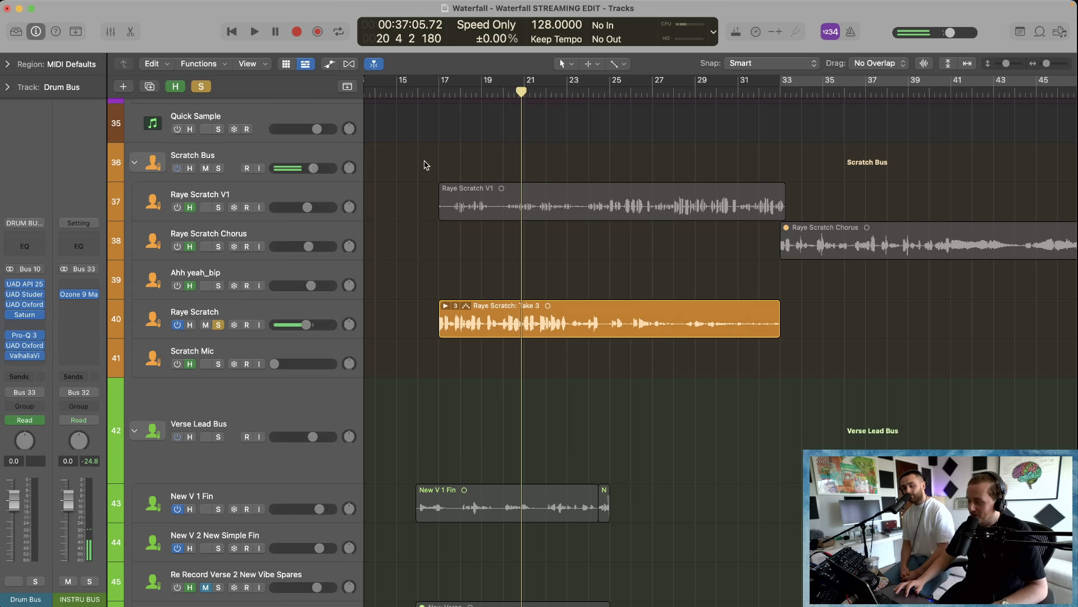
click(436, 96)
click(252, 312)
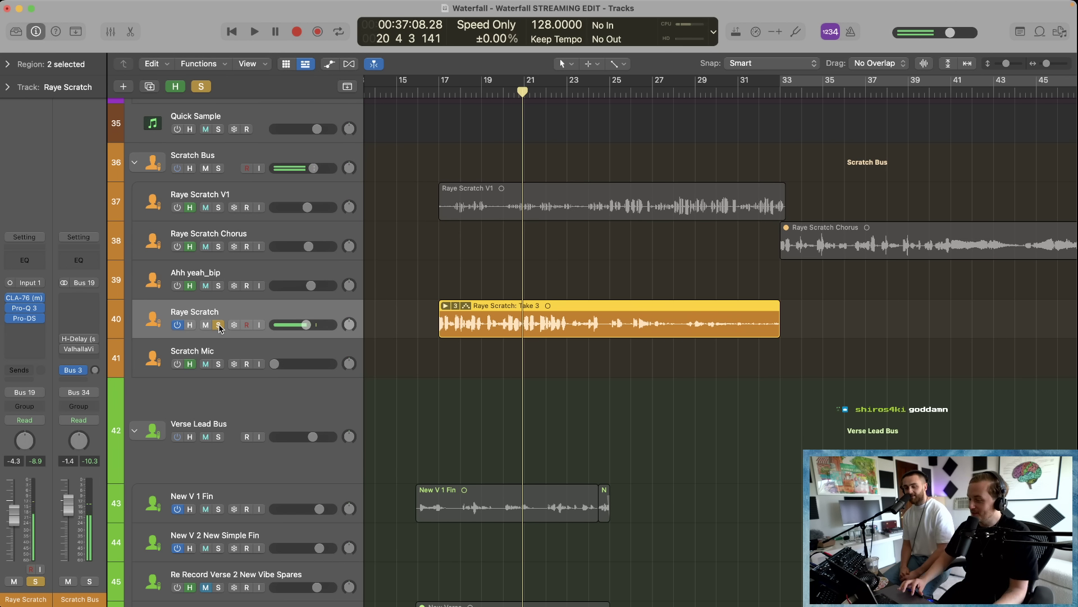
Step: Expand the Raye Scratch take folder at bar 17, switch it to Take 2 and play it soloed from about bar 25
click(218, 325)
click(445, 307)
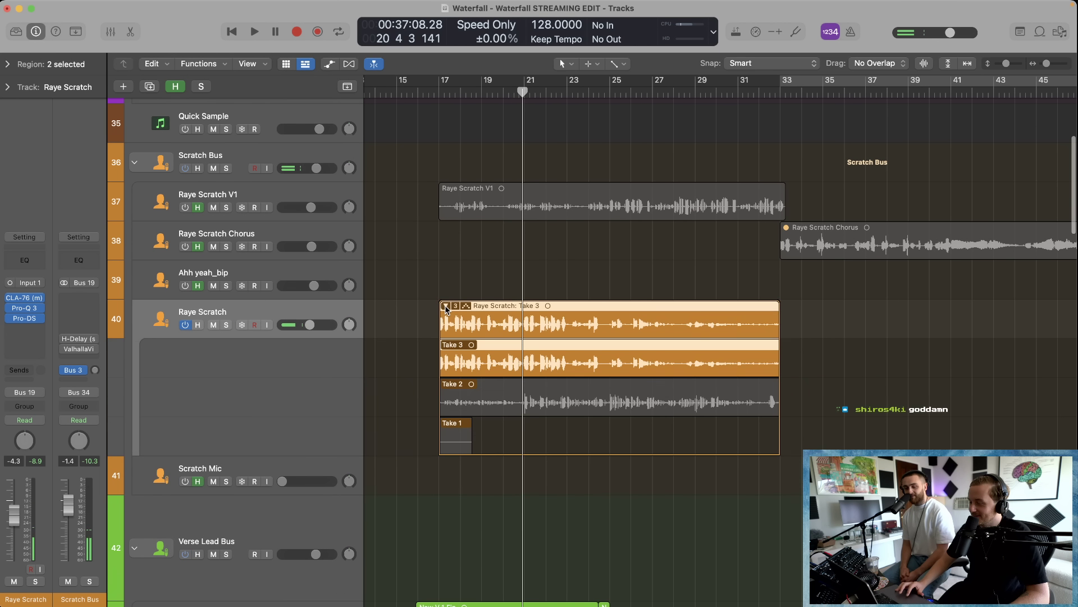
scroll(503, 360, down, 1)
click(508, 365)
click(621, 92)
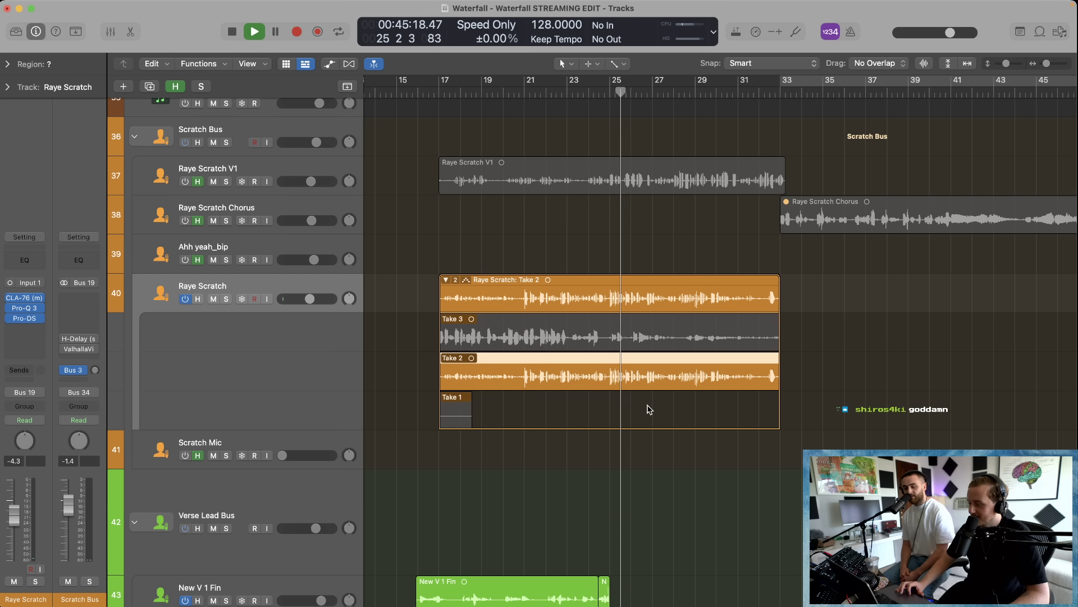
click(227, 300)
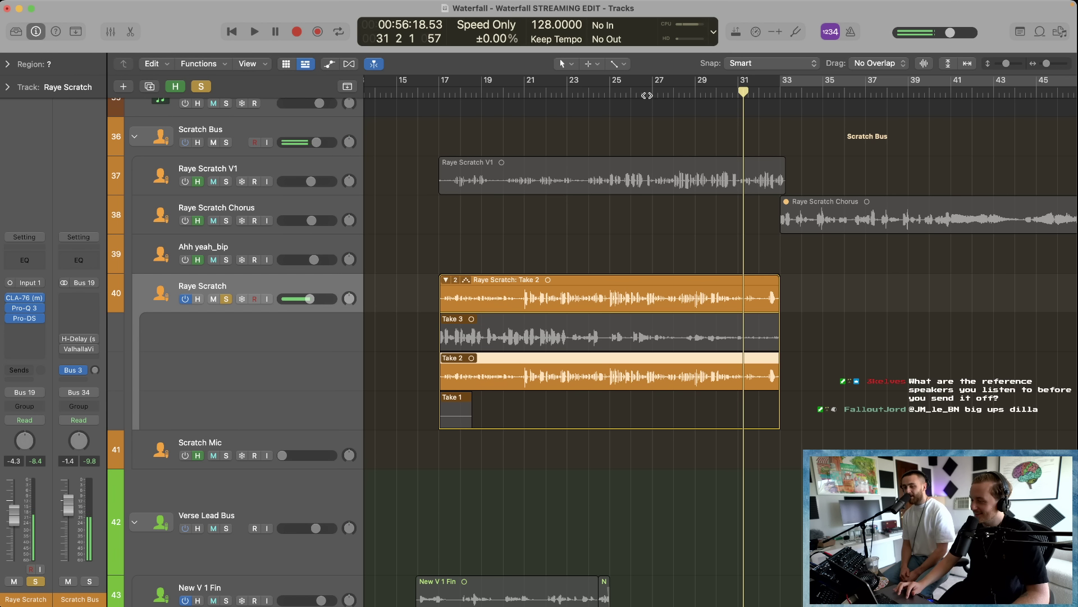
Step: Replay Take 2 from about bar 26 and raise the Raye Scratch track's volume to 3.0 dB
click(641, 93)
drag(14, 515, 14, 490)
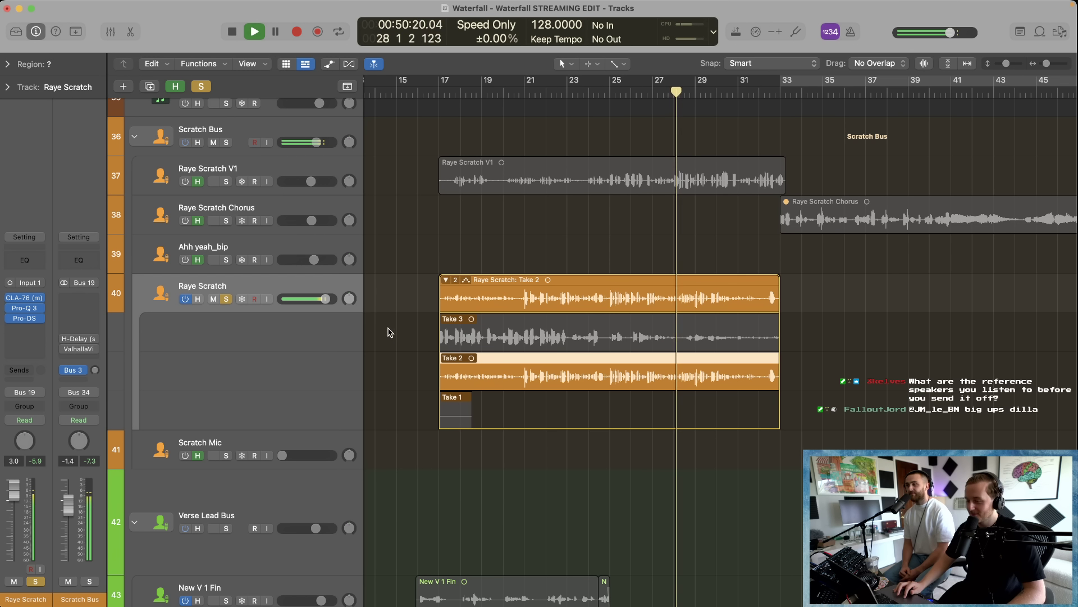
key(space)
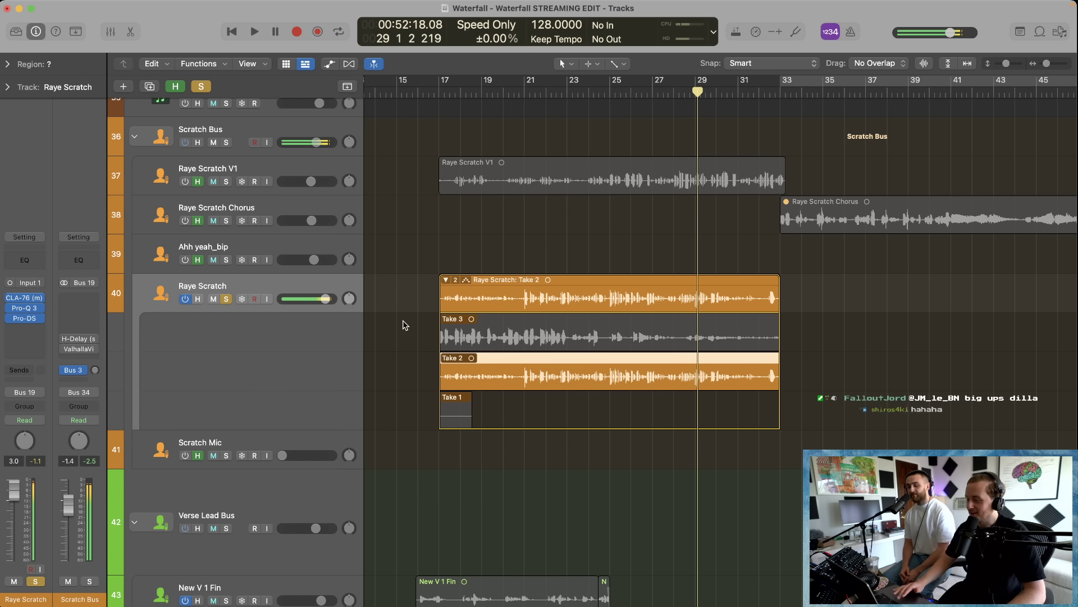
click(651, 91)
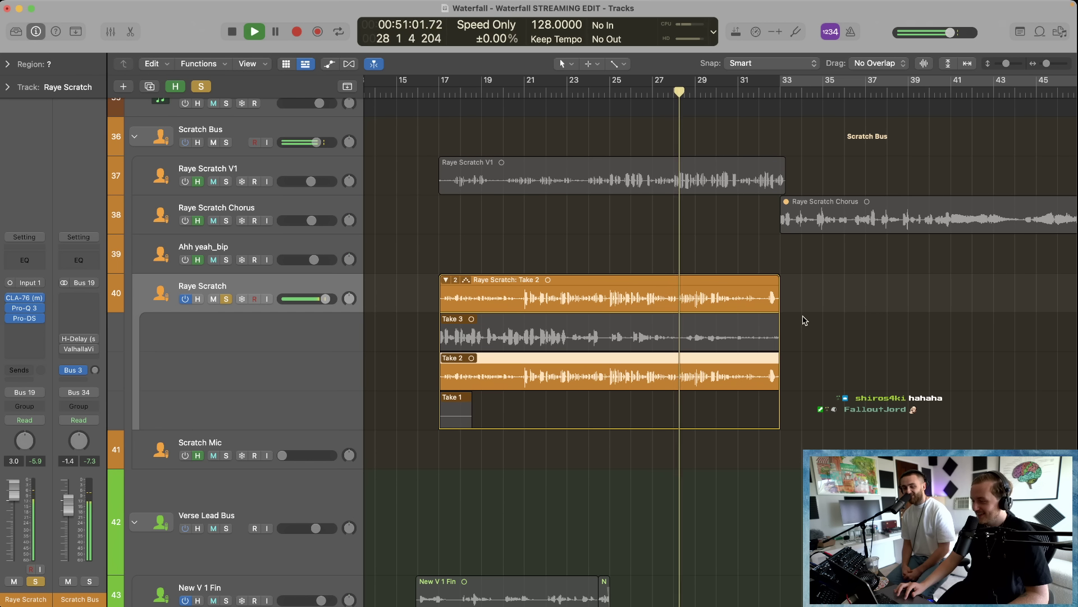
Step: Extend the Raye Scratch take folder and its Take 2 to about bar 40, switching quick swipe comping off for the edit
drag(778, 306, 929, 318)
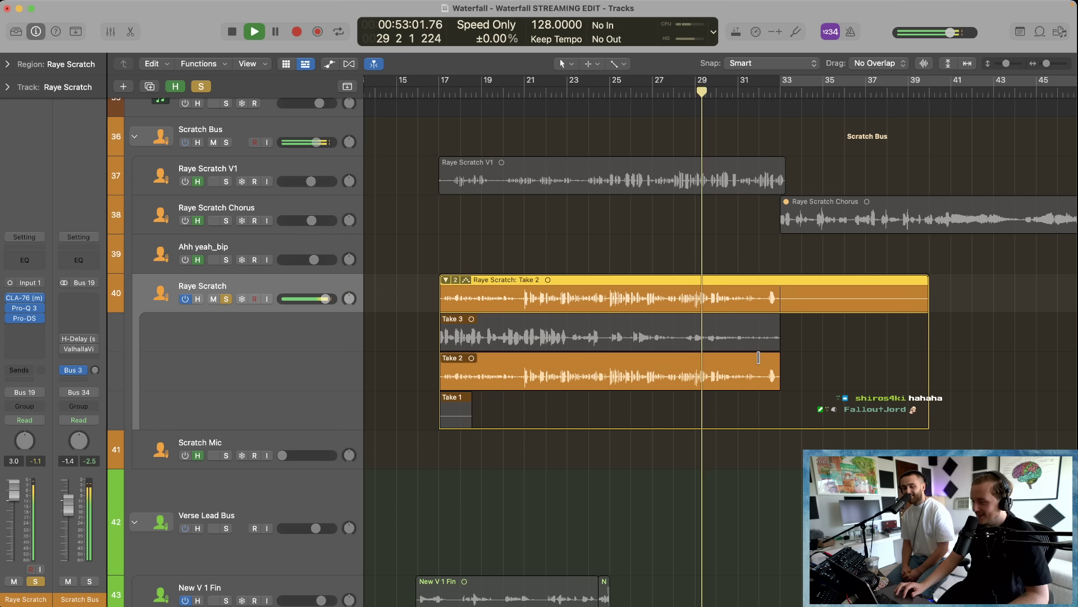
click(467, 281)
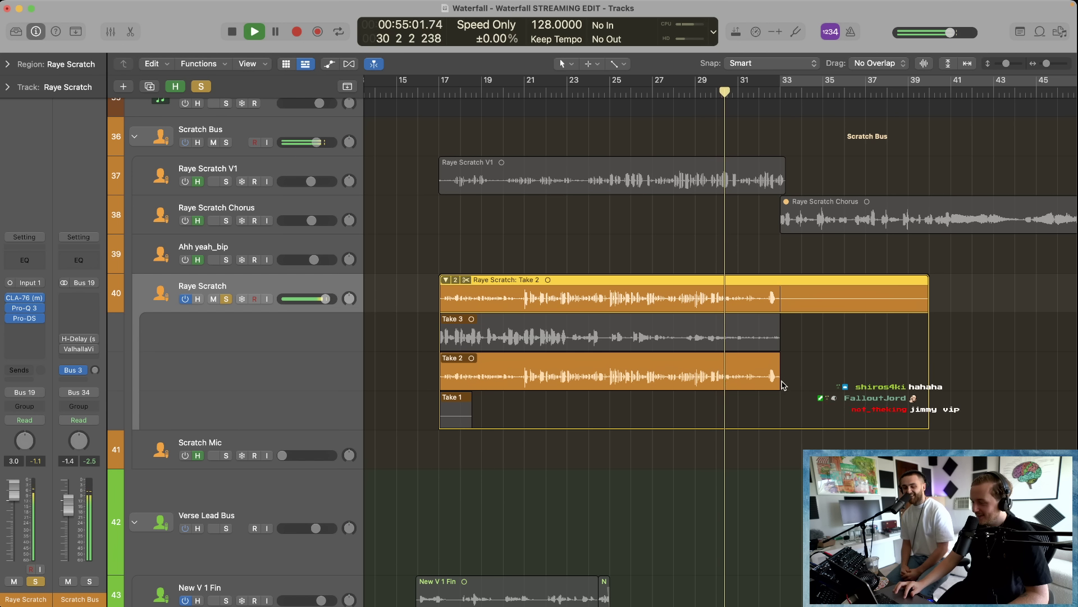
drag(778, 380, 924, 376)
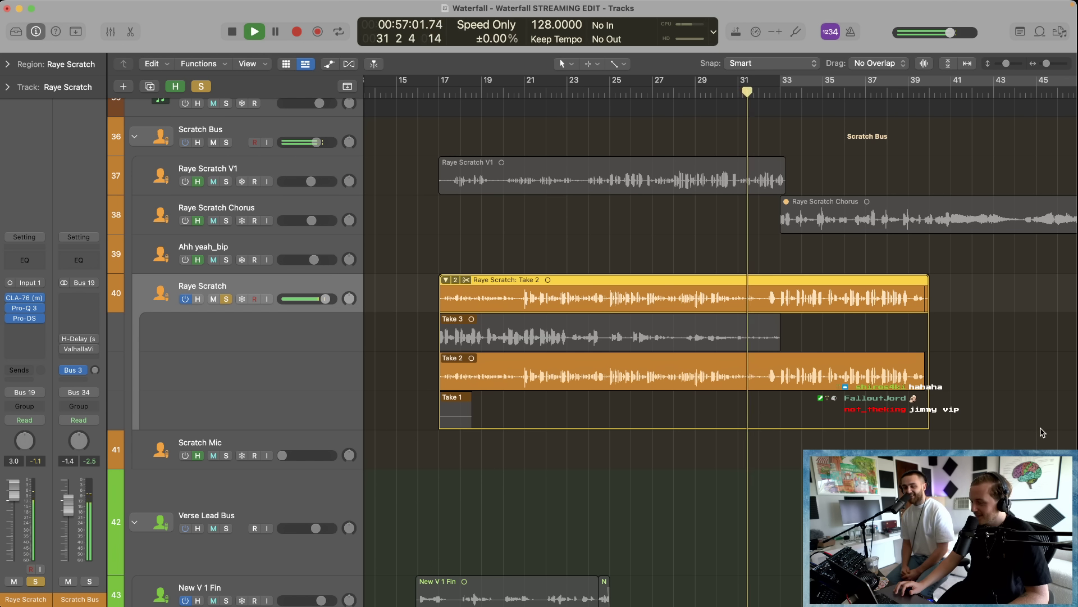
key(space)
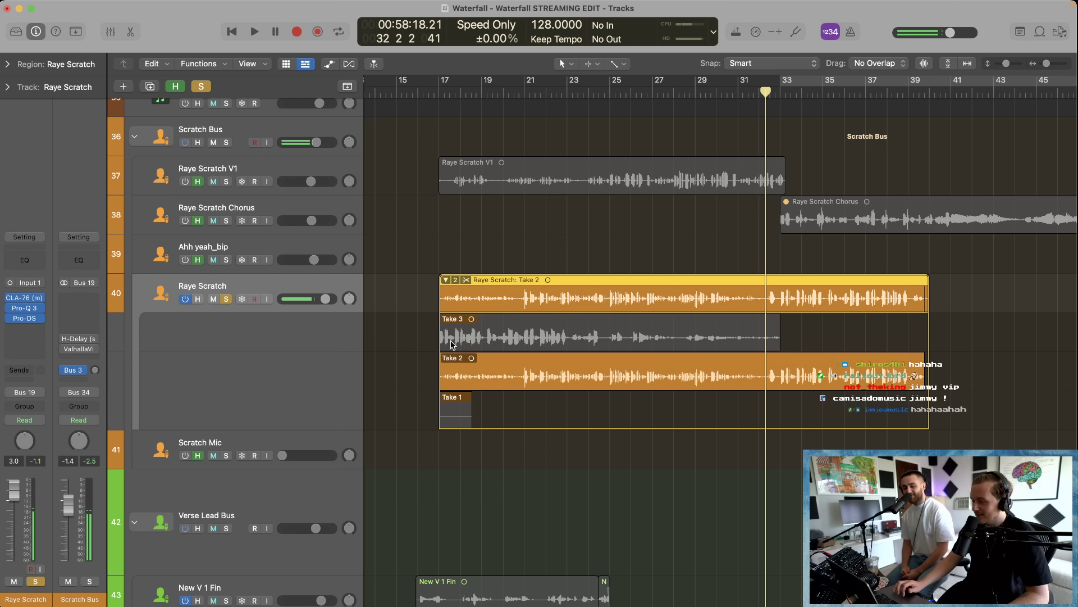
click(466, 280)
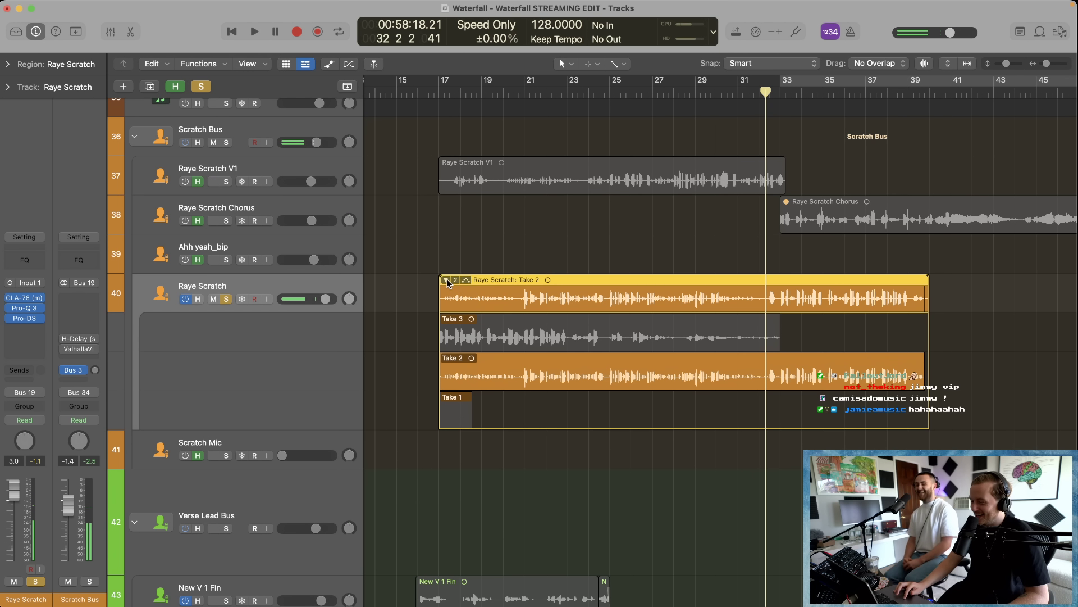
Step: Collapse the extended Raye Scratch take folder, and unsolo and turn off its track
click(447, 279)
click(467, 260)
key(super+Left)
key(super+Left)
key(super+Left)
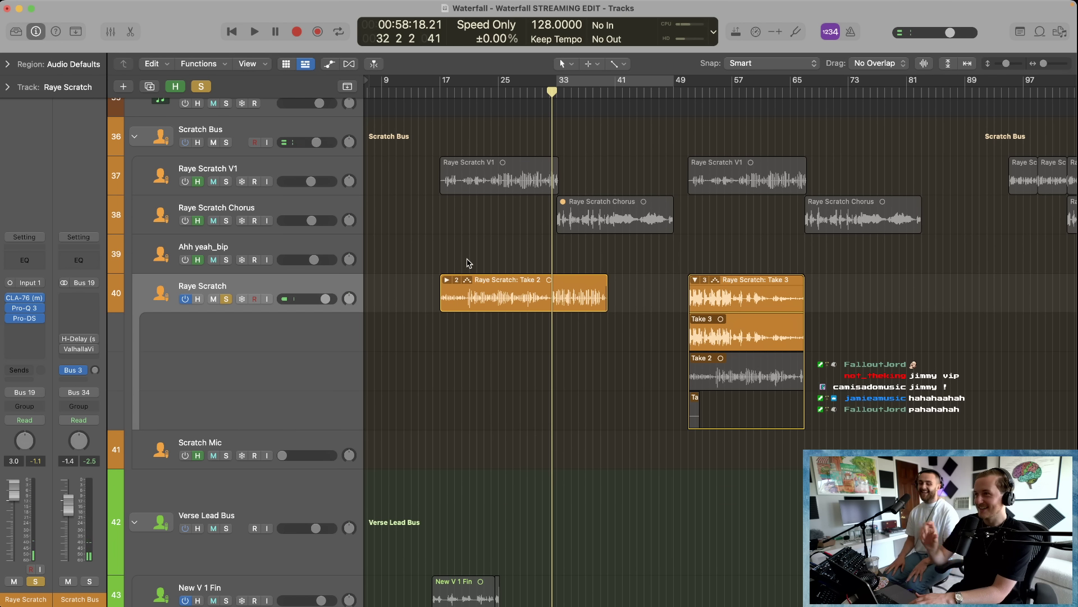
click(227, 299)
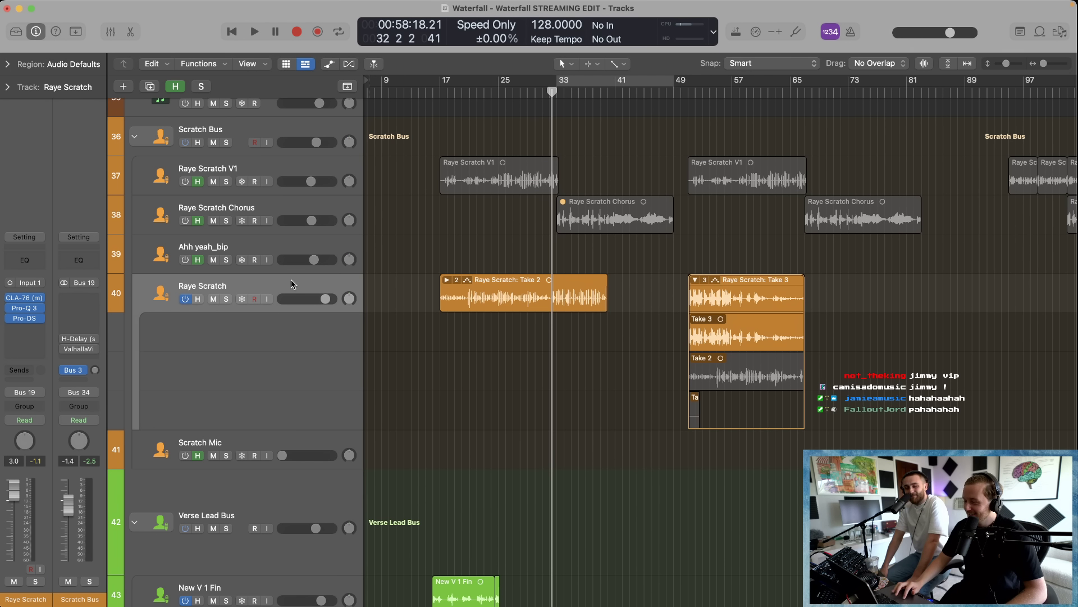
click(186, 300)
Step: Place the playhead at bar 95, and turn on and solo the Raye Scratch V1 track
scroll(474, 414, up, 5)
key(super+Left)
key(super+Left)
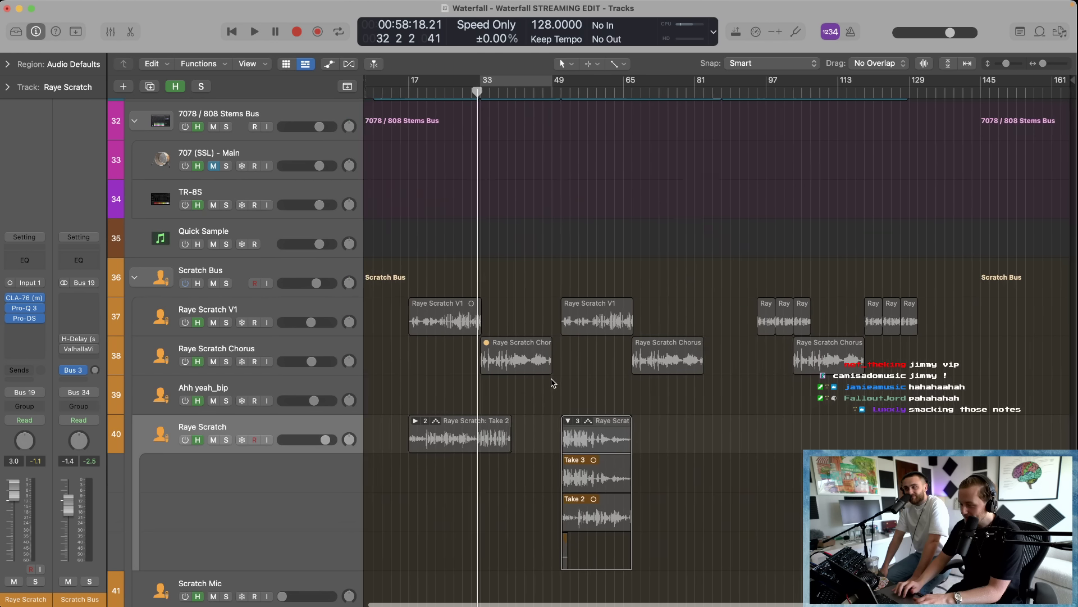
key(super+Right)
key(super+Right)
click(848, 96)
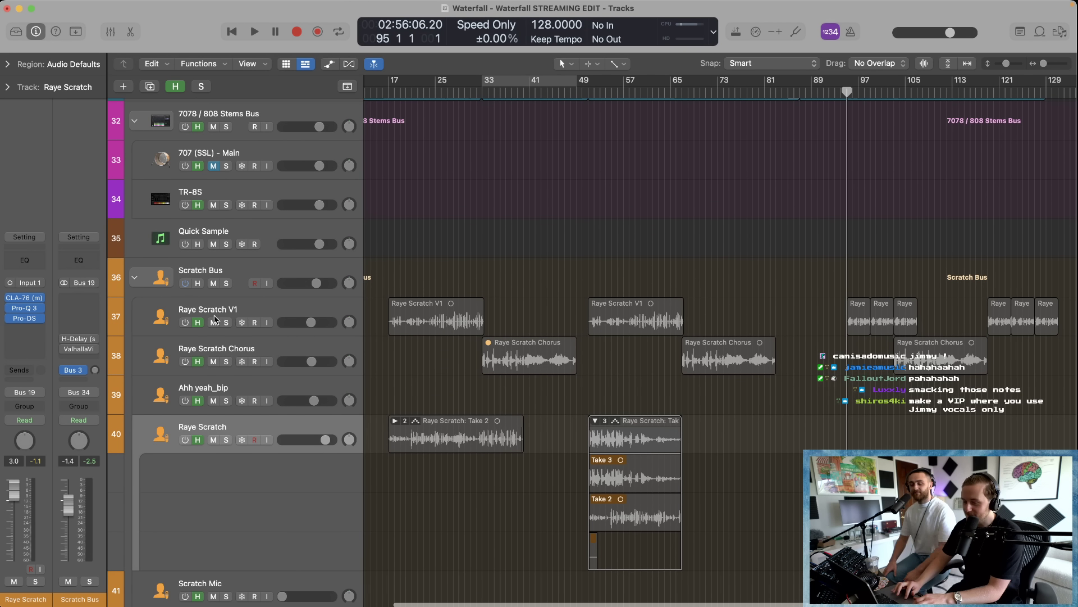
click(185, 322)
click(227, 322)
Step: Audition the soloed Raye Scratch V1 regions from about bar 95 to bar 99
key(space)
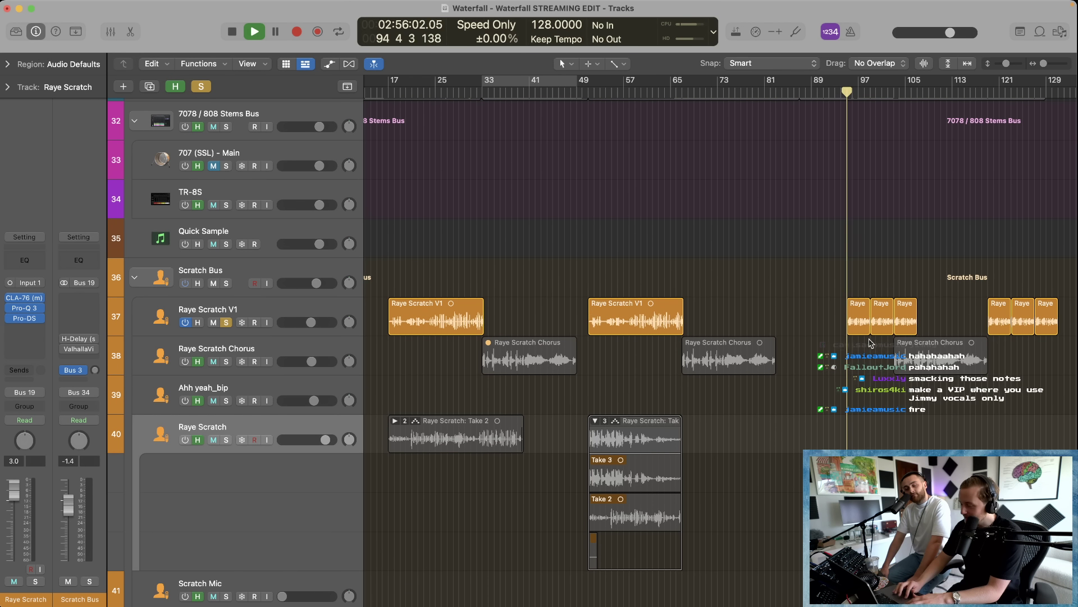
key(super+Right)
key(super+Right)
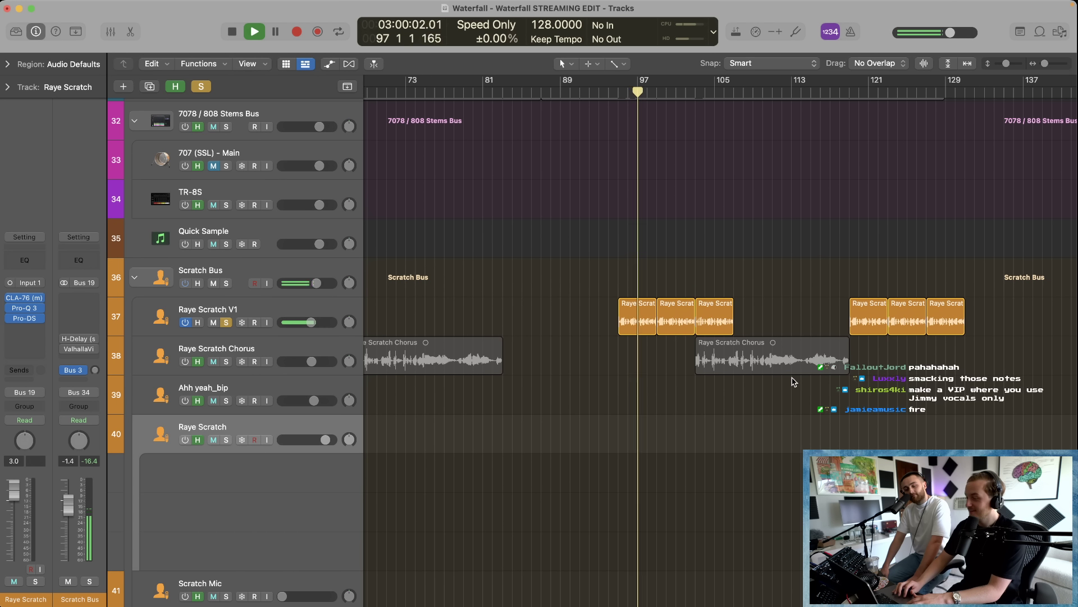
scroll(730, 412, down, 3)
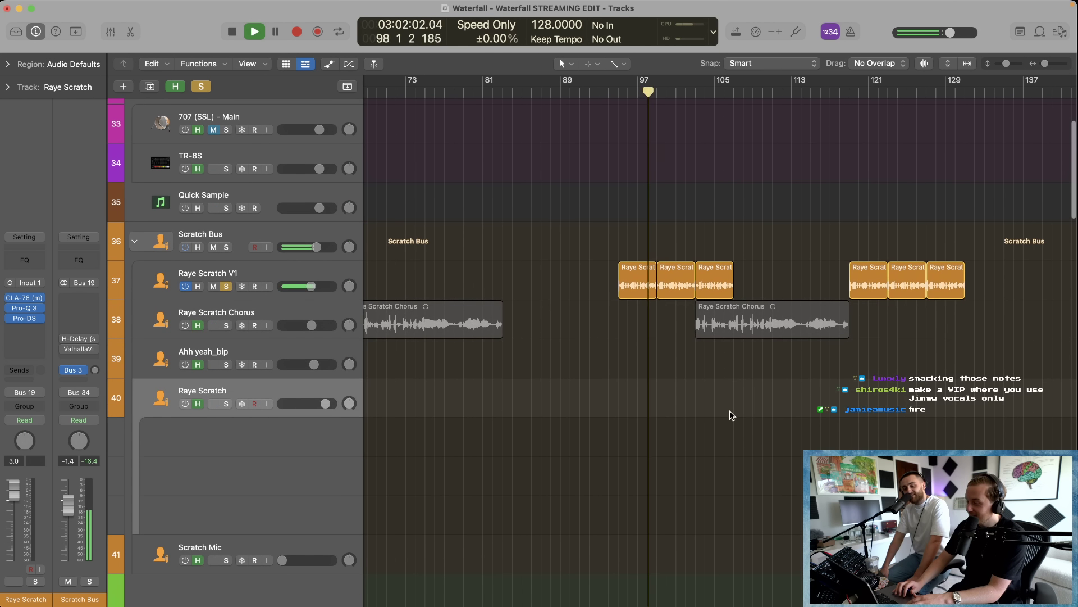
key(space)
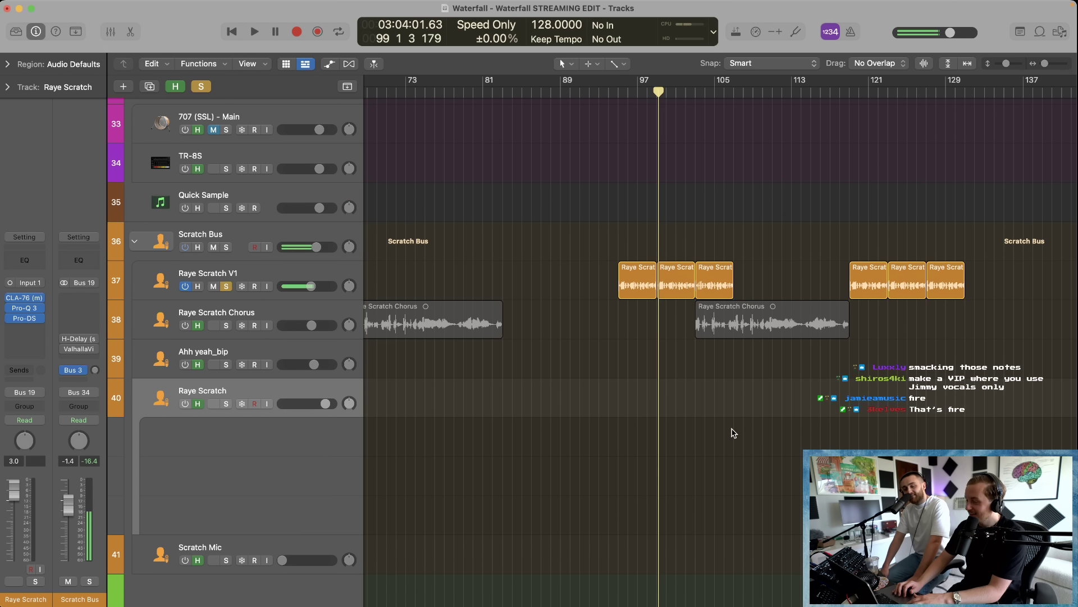
Step: Unsolo, mute and turn off Raye Scratch V1, and collapse the second Raye Scratch take folder near bar 49
click(225, 287)
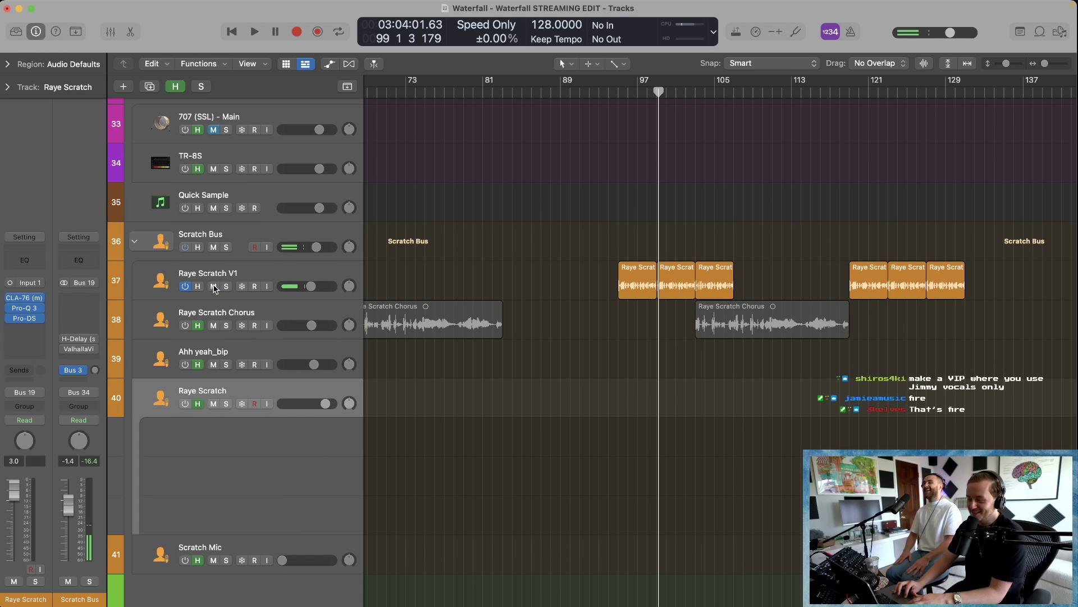
scroll(470, 293, down, 5)
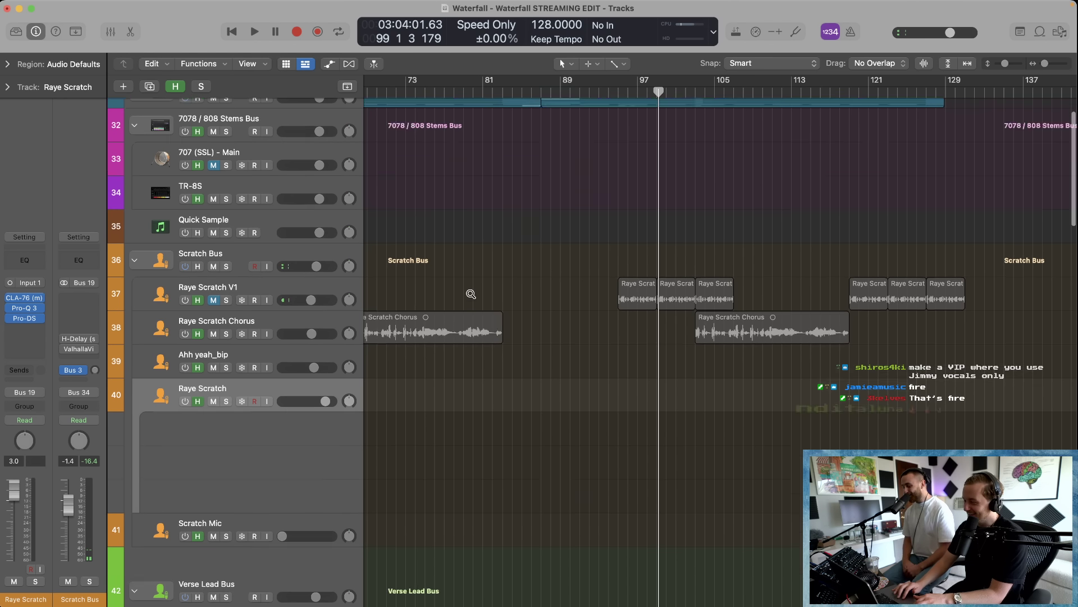
scroll(470, 294, left, 5)
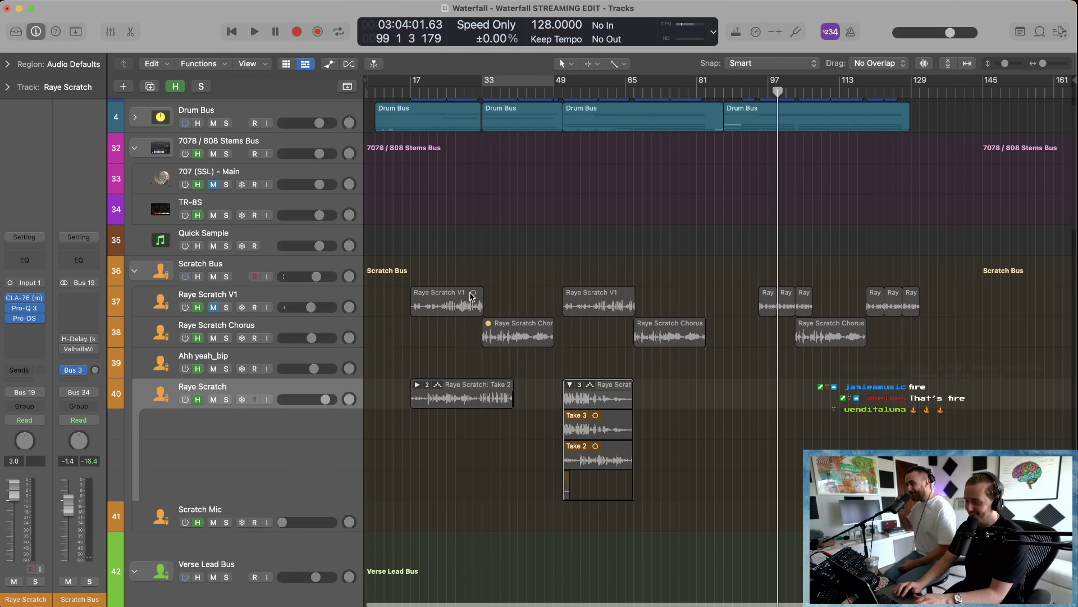
click(571, 385)
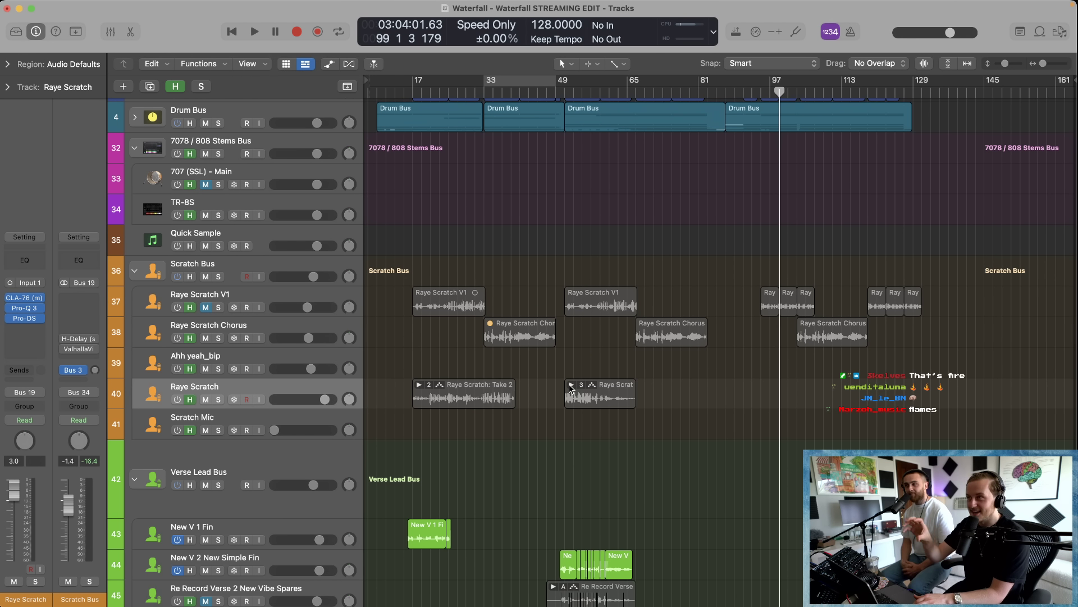
Step: Look through the alternative verse vocal tracks in Verse Lead Bus, including the re-recorded spares, New Vibey and Distorted versions
scroll(846, 318, down, 5)
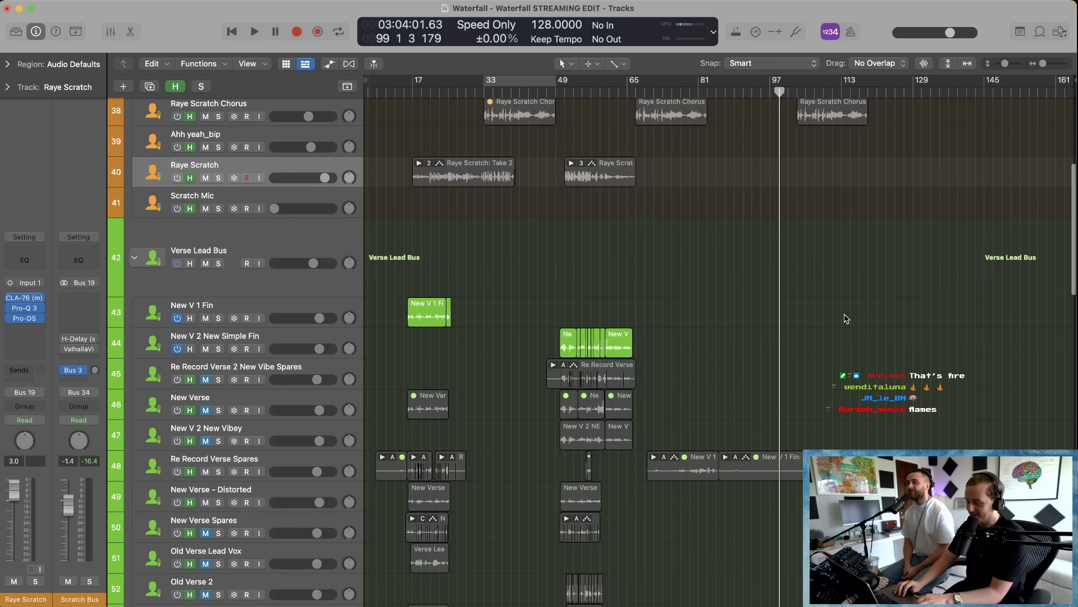
scroll(459, 383, down, 1)
click(238, 362)
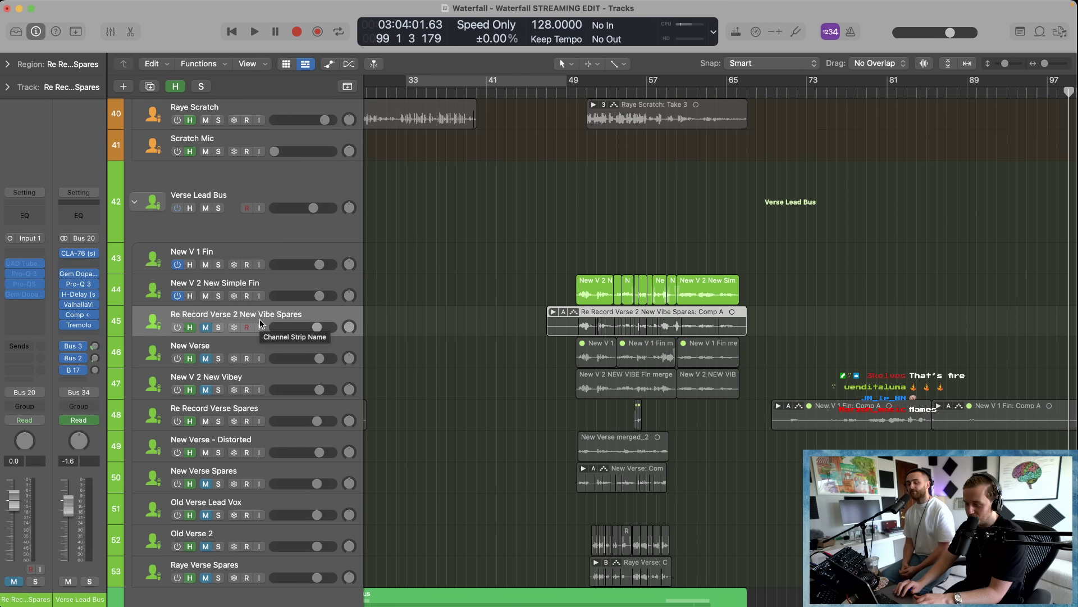
scroll(236, 337, down, 2)
click(216, 349)
scroll(216, 347, down, 3)
click(235, 357)
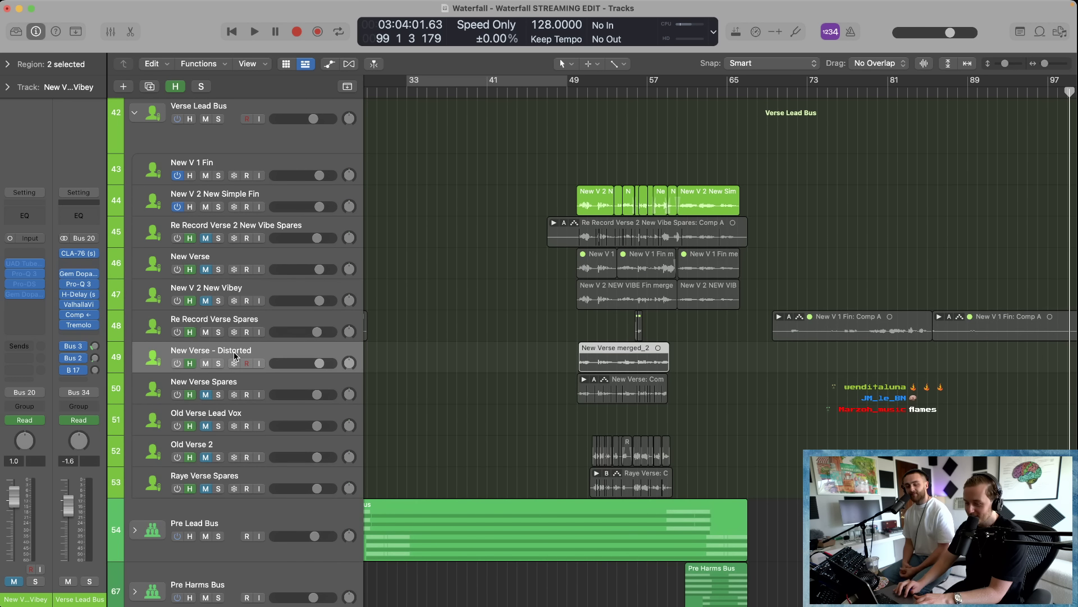
scroll(235, 358, down, 2)
scroll(472, 373, down, 6)
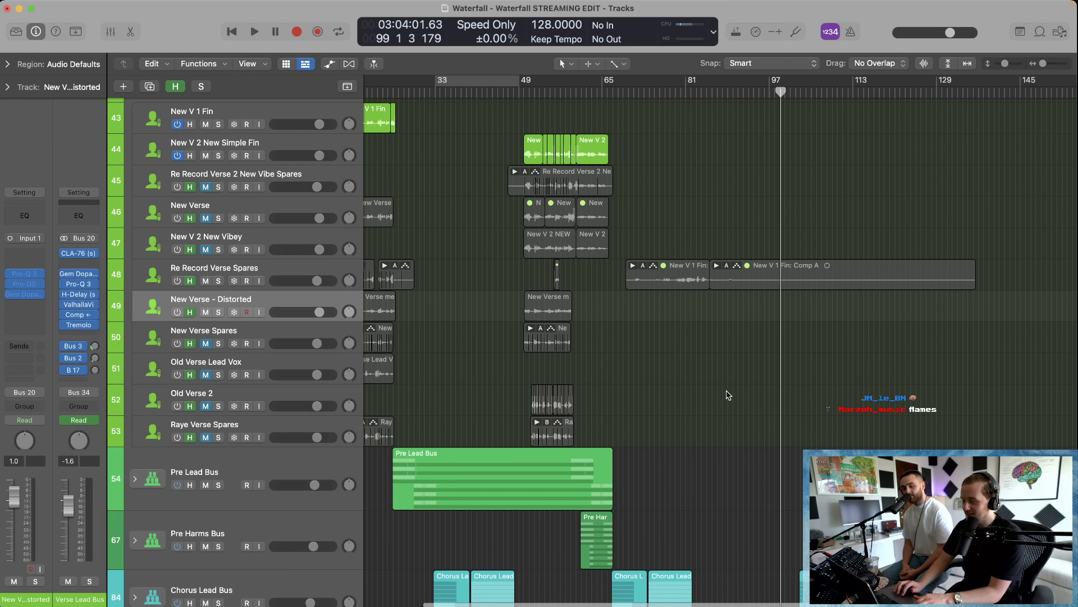
scroll(726, 395, up, 10)
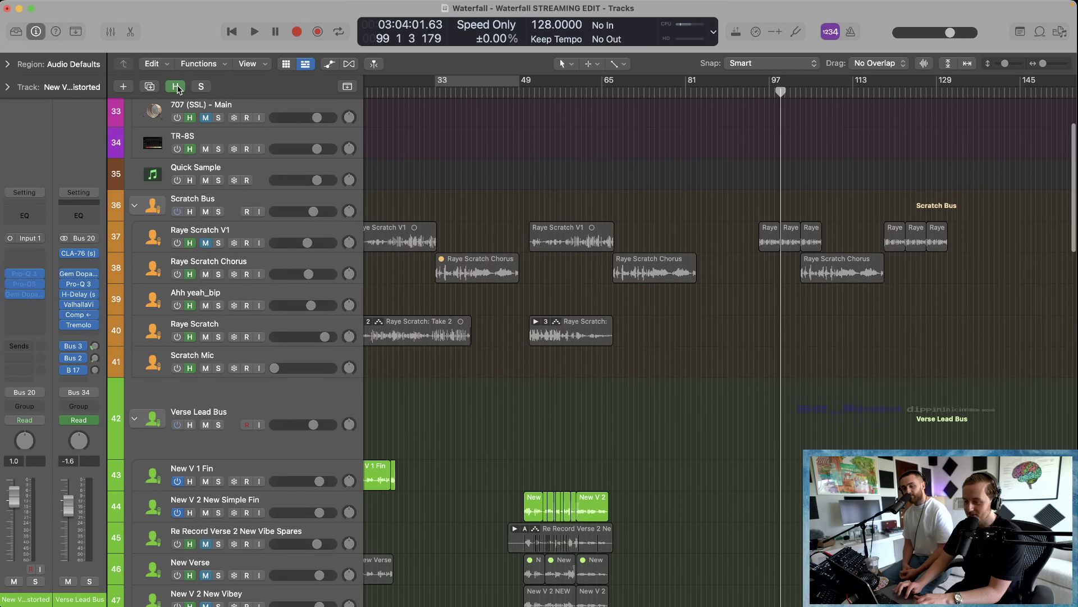
Step: Conceal the project's hidden tracks again and collapse Verse Lead Bus
click(177, 89)
scroll(467, 386, down, 3)
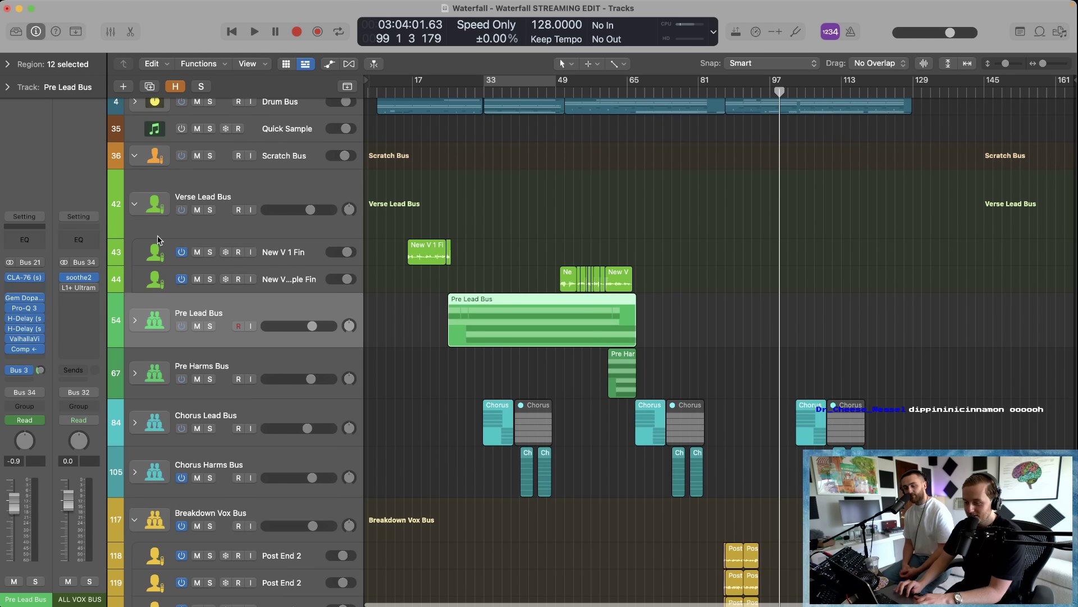
click(134, 204)
scroll(596, 289, down, 3)
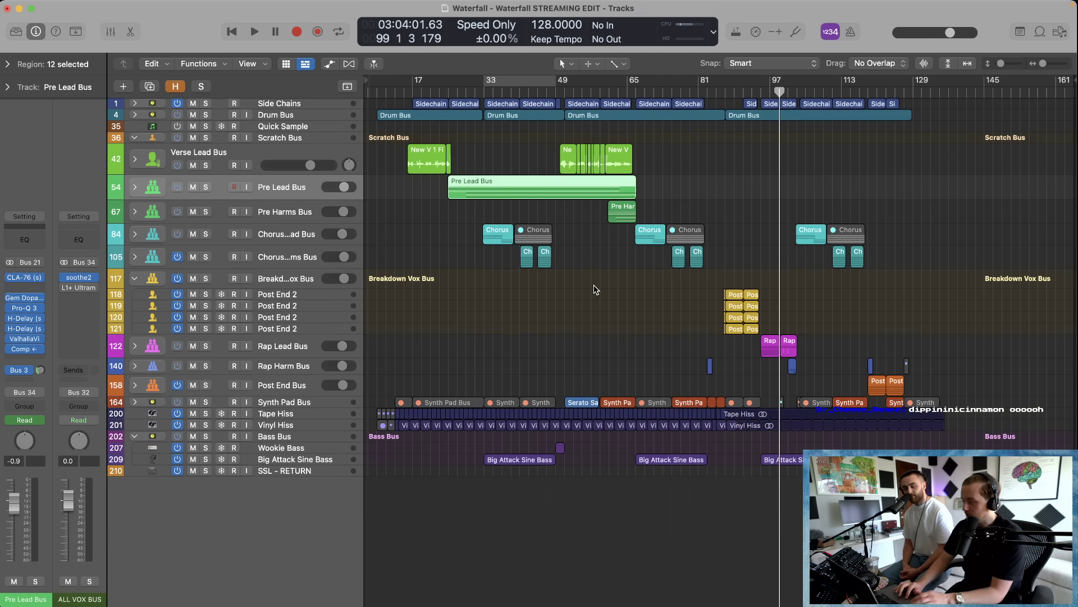